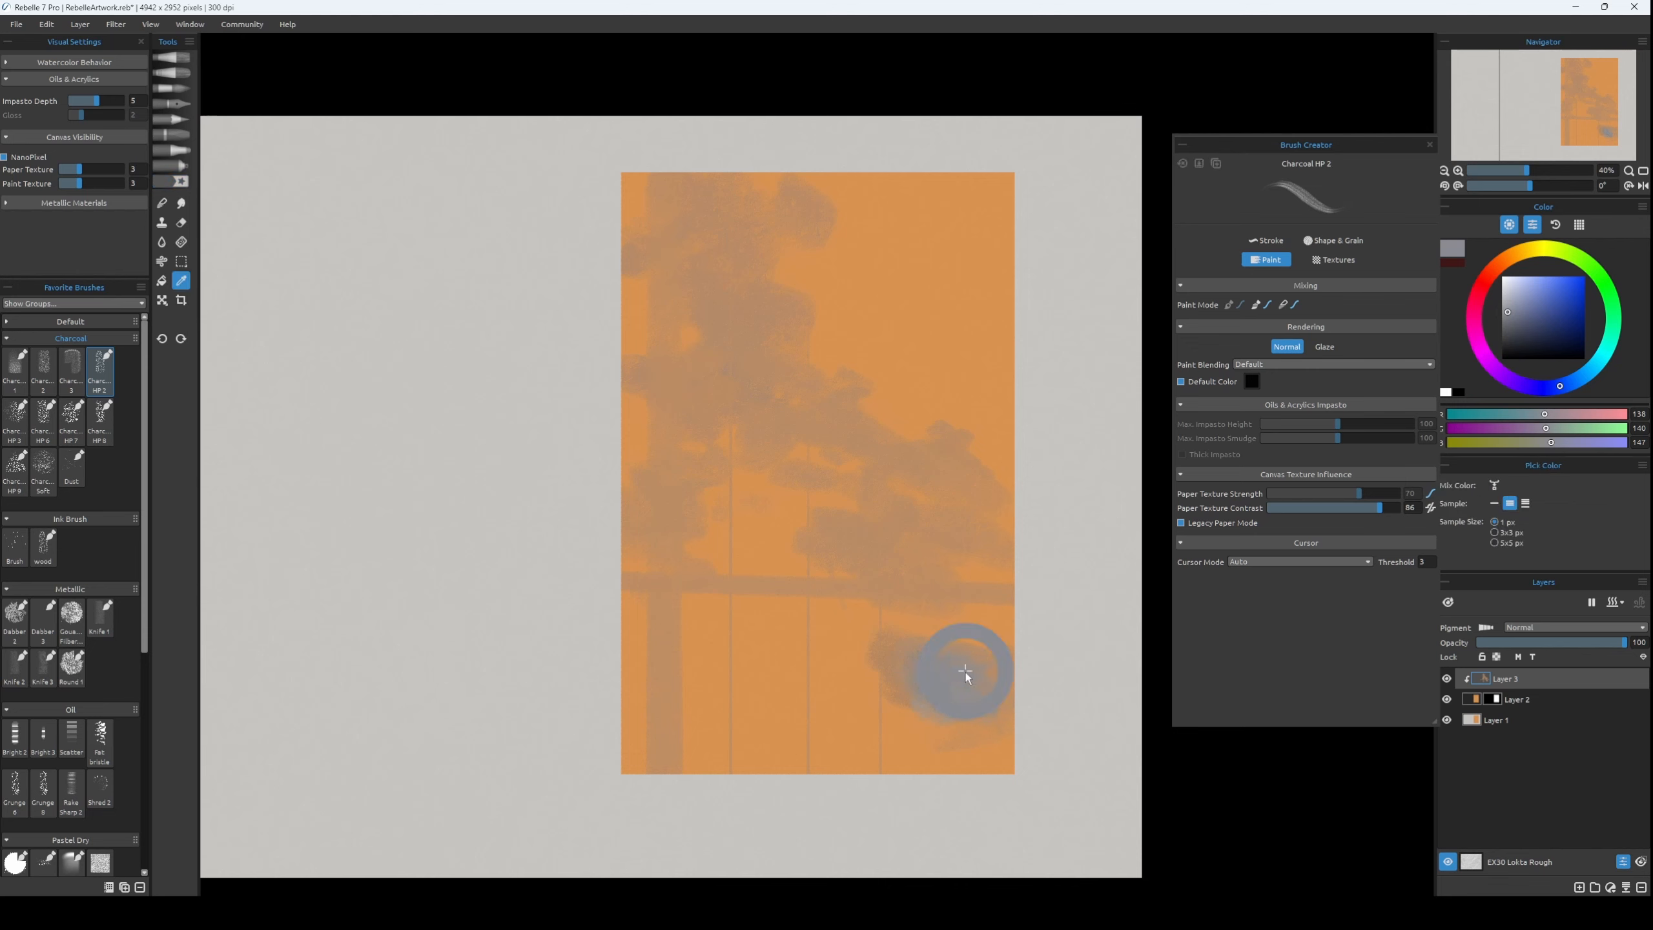
Paint blue-grey charcoal foliage shadows over the lower-right corner of the orange picture and up toward its middle.
{"action": "left_click_drag", "start_coordinate": [976, 664], "coordinate": [914, 710]}
{"action": "key", "text": "]"}
Set the charcoal brush to size 80 and paint a grey foliage mass in the right half at mid-height.
{"action": "key", "text": "]"}
{"action": "mouse_move", "coordinate": [999, 778]}
{"action": "left_mouse_down"}
{"action": "mouse_move", "coordinate": [911, 720]}
{"action": "mouse_move", "coordinate": [995, 687]}
{"action": "mouse_move", "coordinate": [937, 671]}
{"action": "mouse_move", "coordinate": [965, 694]}
{"action": "mouse_move", "coordinate": [968, 605]}
{"action": "mouse_move", "coordinate": [914, 541]}
{"action": "mouse_move", "coordinate": [866, 518]}
{"action": "left_mouse_up"}
{"action": "left_click", "coordinate": [1508, 322]}
{"action": "key", "text": "["}
{"action": "left_click", "coordinate": [664, 443], "text": "alt"}
{"action": "left_click", "coordinate": [944, 697], "text": "alt"}
{"action": "key", "text": "["}
{"action": "key", "text": "["}
{"action": "key", "text": "["}
{"action": "key", "text": "["}
{"action": "key", "text": "["}
{"action": "key", "text": "]"}
{"action": "key", "text": "]"}
{"action": "key", "text": "]"}
{"action": "key", "text": "]"}
{"action": "key", "text": "]"}
{"action": "left_click", "coordinate": [952, 480], "text": "alt"}
{"action": "mouse_move", "coordinate": [930, 472]}
{"action": "left_mouse_down"}
{"action": "mouse_move", "coordinate": [977, 511]}
{"action": "mouse_move", "coordinate": [872, 479]}
{"action": "left_mouse_up"}
{"action": "left_click", "coordinate": [887, 524], "text": "alt"}
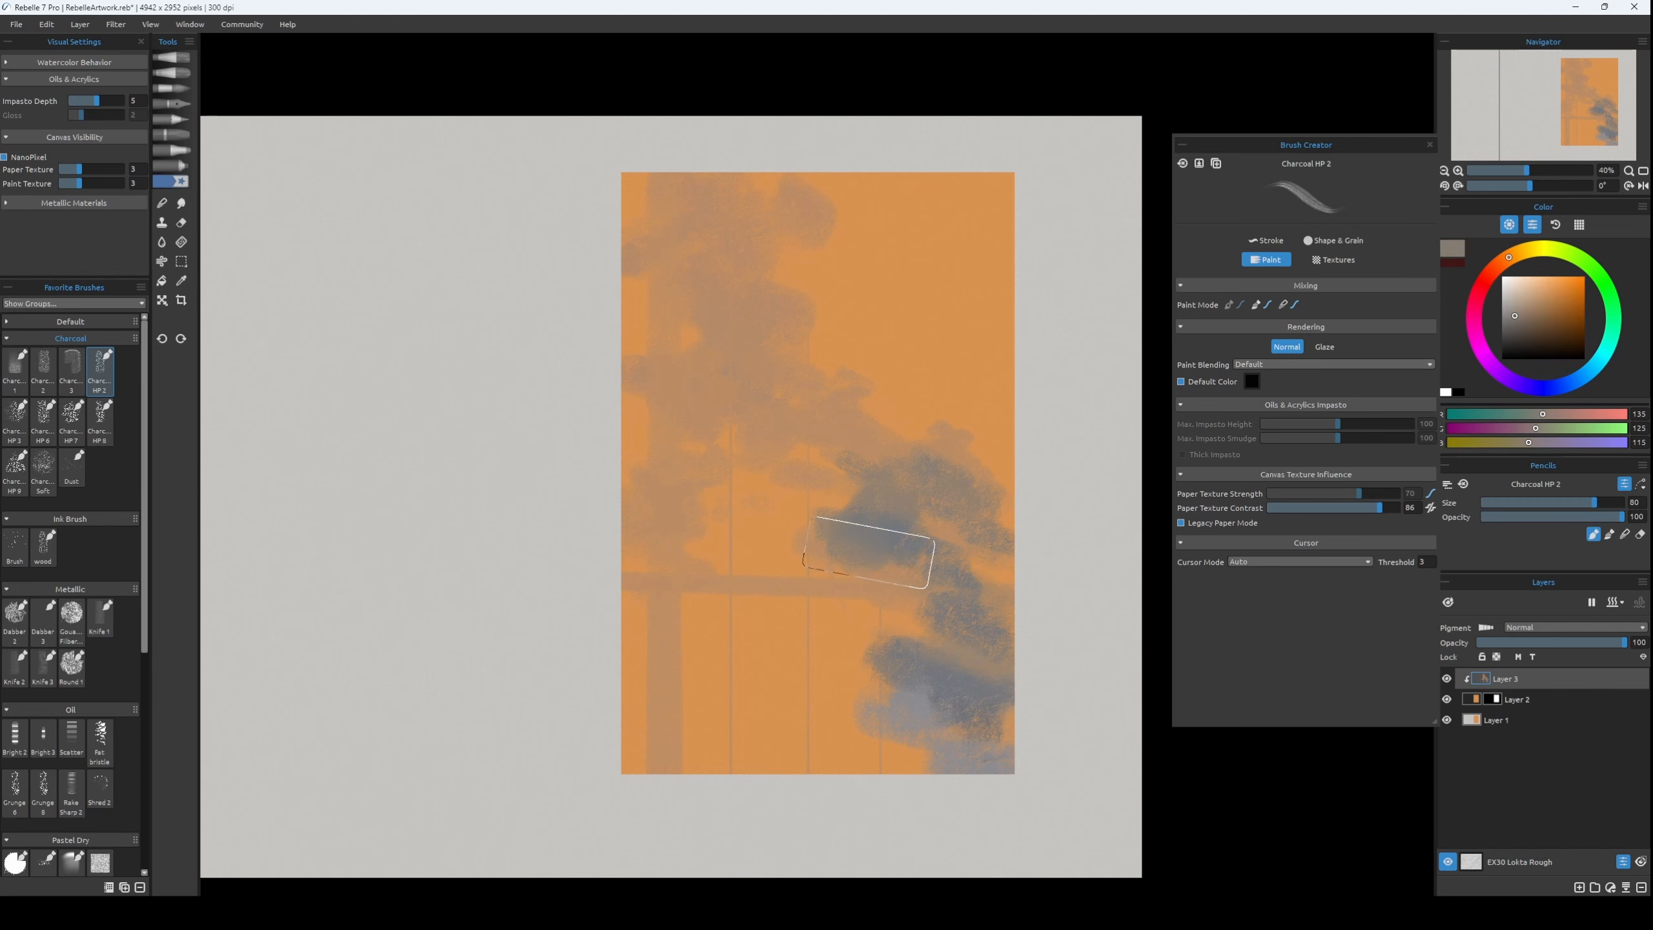
Fill in the bush shape in the lower-right part of the picture with additional soft grey strokes.
{"action": "left_click", "coordinate": [919, 727], "text": "alt"}
{"action": "left_click", "coordinate": [932, 711], "text": "alt"}
{"action": "mouse_move", "coordinate": [911, 723]}
{"action": "left_mouse_down"}
{"action": "mouse_move", "coordinate": [937, 705]}
{"action": "mouse_move", "coordinate": [924, 681]}
{"action": "left_mouse_up"}
Adjust the brush size and paint a tall vertical grey trunk near the left edge of the orange picture.
{"action": "key", "text": "["}
{"action": "key", "text": "["}
{"action": "key", "text": "["}
{"action": "key", "text": "["}
{"action": "key", "text": "]"}
{"action": "key", "text": "]"}
{"action": "key", "text": "]"}
{"action": "key", "text": "]"}
{"action": "key", "text": "["}
{"action": "key", "text": "["}
{"action": "key", "text": "["}
{"action": "key", "text": "["}
{"action": "key", "text": "["}
{"action": "mouse_move", "coordinate": [659, 785]}
{"action": "left_mouse_down"}
{"action": "mouse_move", "coordinate": [660, 174]}
{"action": "mouse_move", "coordinate": [658, 244]}
{"action": "left_mouse_up"}
{"action": "left_click", "coordinate": [663, 288], "text": "alt"}
Enlarge the brush and paint grey foliage spreading rightward from the upper part of the trunk.
{"action": "key", "text": "]"}
{"action": "key", "text": "]"}
{"action": "key", "text": "]"}
{"action": "left_click", "coordinate": [723, 229], "text": "alt"}
{"action": "left_click", "coordinate": [659, 281], "text": "alt"}
{"action": "mouse_move", "coordinate": [664, 274]}
{"action": "left_mouse_down"}
{"action": "mouse_move", "coordinate": [724, 303]}
{"action": "mouse_move", "coordinate": [733, 424]}
{"action": "mouse_move", "coordinate": [767, 386]}
{"action": "mouse_move", "coordinate": [823, 391]}
{"action": "mouse_move", "coordinate": [883, 365]}
{"action": "left_mouse_up"}
Reduce the brush to size 40 and add small grey leaf strokes along the upper foliage's right edge.
{"action": "key", "text": "["}
{"action": "key", "text": "["}
{"action": "key", "text": "["}
Extend the grey foliage downward beside the trunk with a larger brush and undo the last unwanted stroke.
{"action": "key", "text": "["}
{"action": "key", "text": "]"}
{"action": "left_click_drag", "start_coordinate": [805, 312], "coordinate": [759, 300]}
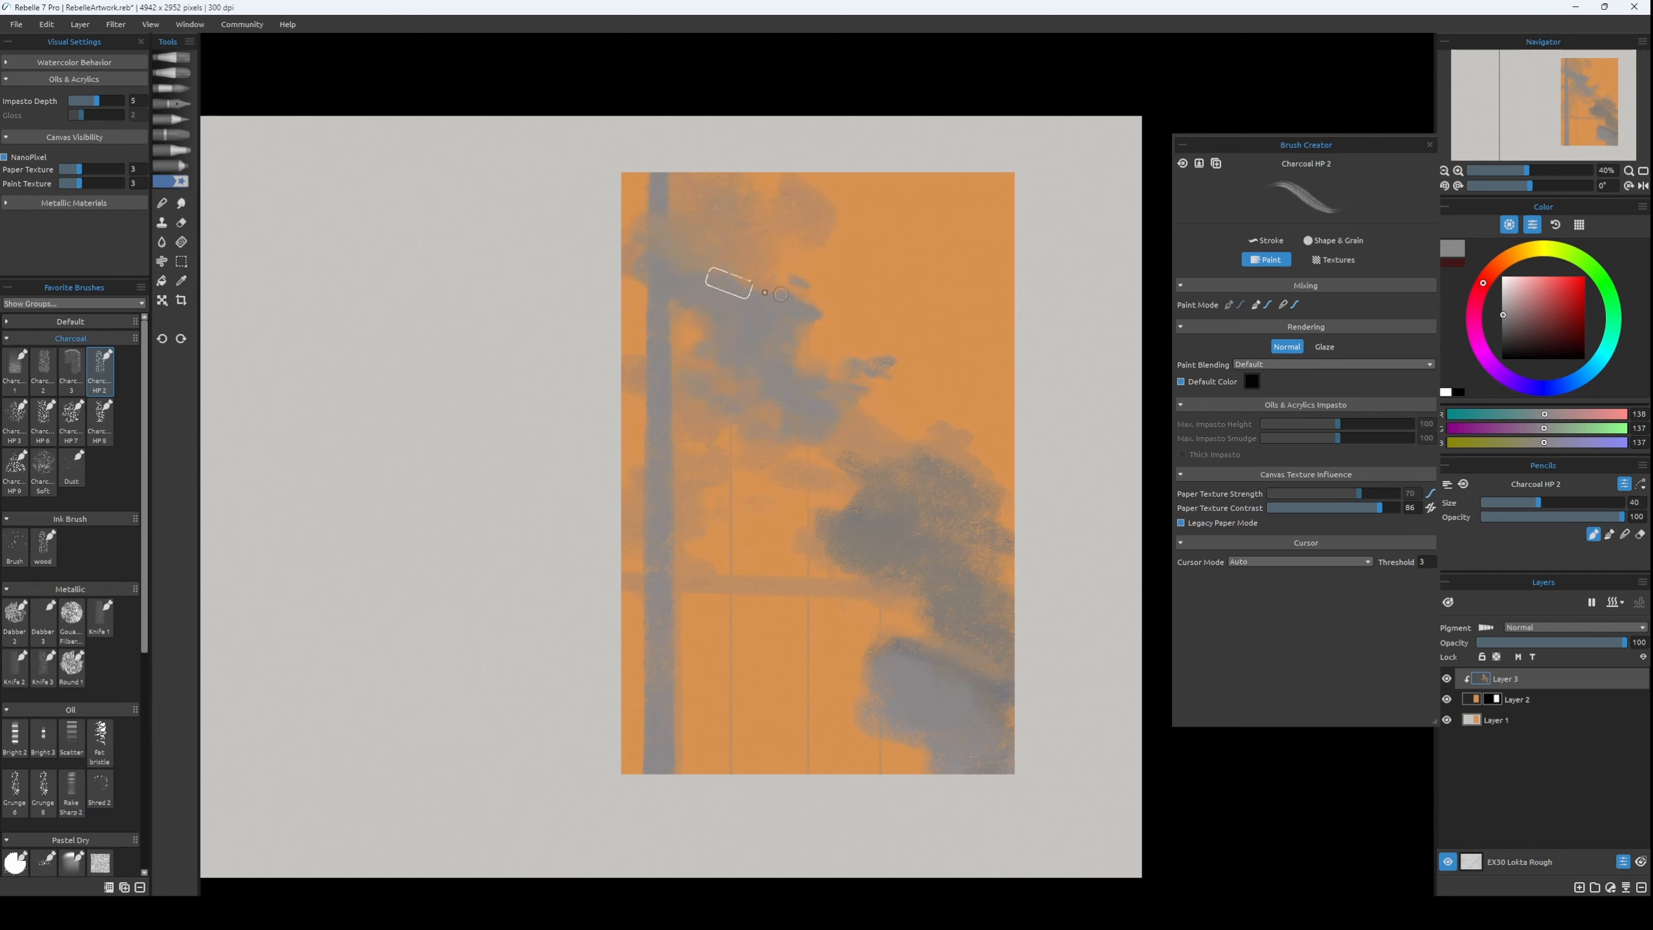
{"action": "key", "text": "]"}
{"action": "key", "text": "]"}
{"action": "key", "text": "]"}
{"action": "mouse_move", "coordinate": [772, 449]}
{"action": "left_mouse_down"}
{"action": "mouse_move", "coordinate": [693, 377]}
{"action": "mouse_move", "coordinate": [630, 381]}
{"action": "left_mouse_up"}
{"action": "mouse_move", "coordinate": [697, 515]}
{"action": "left_mouse_down"}
{"action": "mouse_move", "coordinate": [723, 564]}
{"action": "mouse_move", "coordinate": [701, 644]}
{"action": "left_mouse_up"}
Add a new layer above Layer 3, clip it to the layer below, and choose a dark green paint colour.
{"action": "key", "text": "["}
{"action": "key", "text": "["}
{"action": "key", "text": "["}
{"action": "key", "text": "["}
{"action": "key", "text": "ctrl+z"}
{"action": "left_click", "coordinate": [1579, 888]}
{"action": "left_click", "coordinate": [1601, 278]}
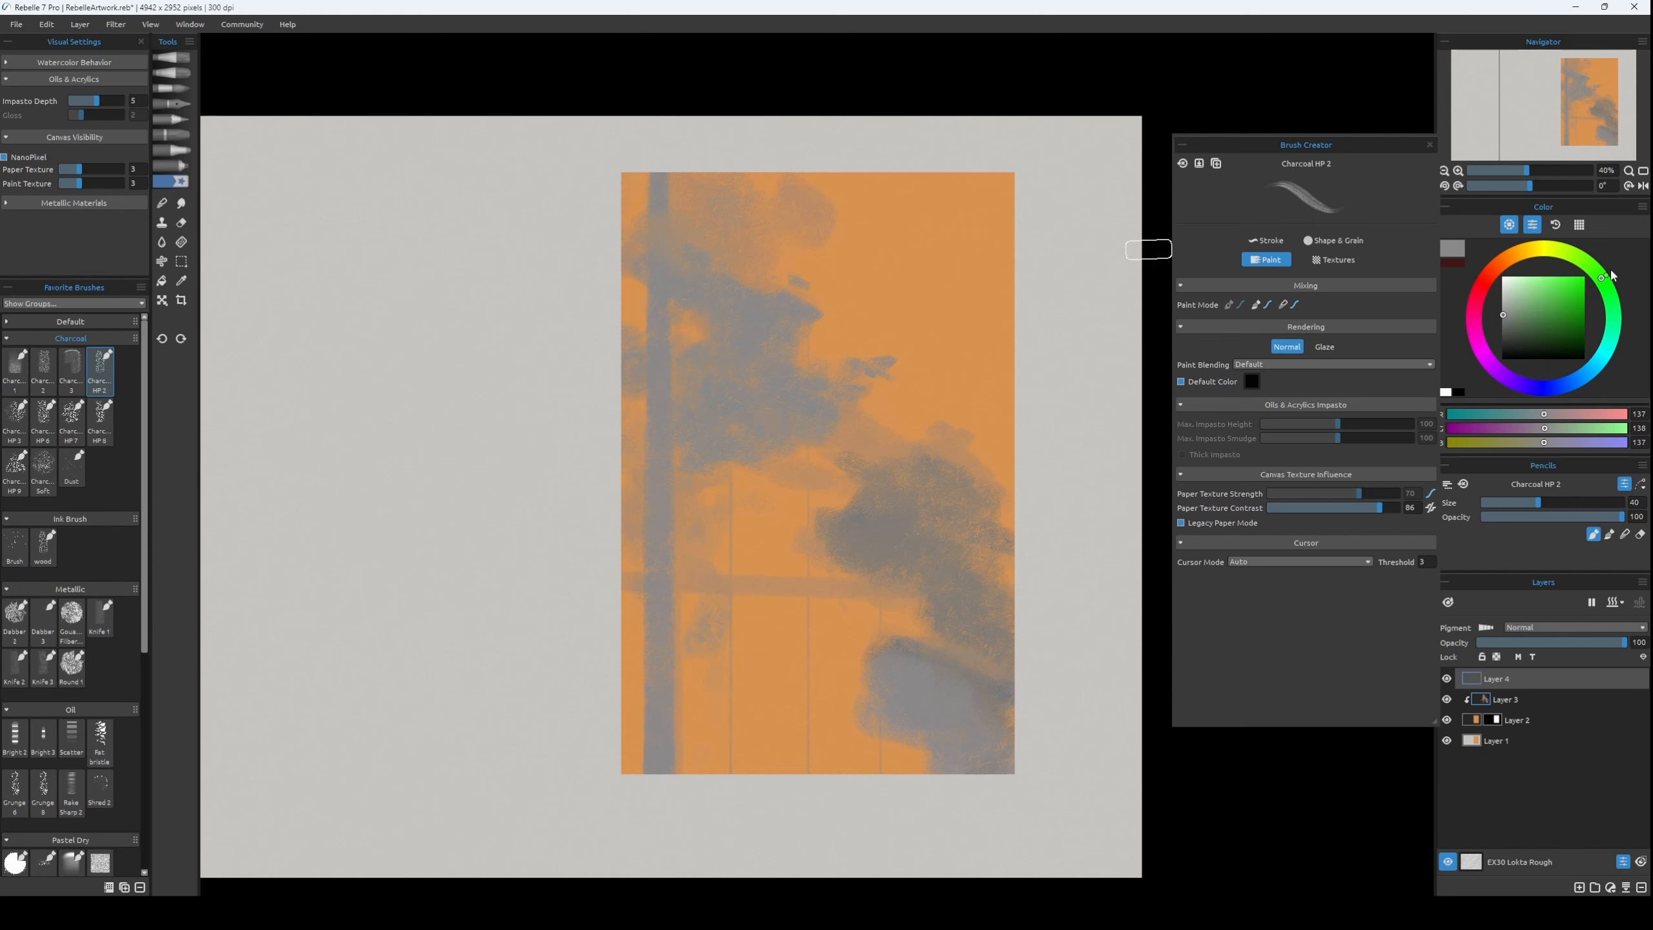
{"action": "left_click", "coordinate": [1527, 333]}
{"action": "key", "text": "]"}
{"action": "key", "text": "]"}
{"action": "key", "text": "]"}
{"action": "key", "text": "ctrl+z"}
Darken the green slightly and paint small leaf clusters across the upper part of the grey trunk.
{"action": "key", "text": "["}
{"action": "key", "text": "["}
{"action": "mouse_move", "coordinate": [664, 399]}
{"action": "left_mouse_down"}
{"action": "mouse_move", "coordinate": [633, 394]}
{"action": "mouse_move", "coordinate": [625, 359]}
{"action": "mouse_move", "coordinate": [682, 374]}
{"action": "left_mouse_up"}
{"action": "left_click", "coordinate": [1576, 688], "text": "alt"}
{"action": "key", "text": "["}
{"action": "key", "text": "["}
{"action": "mouse_move", "coordinate": [648, 345]}
{"action": "left_mouse_down"}
{"action": "mouse_move", "coordinate": [680, 370]}
{"action": "mouse_move", "coordinate": [682, 342]}
{"action": "mouse_move", "coordinate": [661, 397]}
{"action": "mouse_move", "coordinate": [674, 371]}
{"action": "left_mouse_up"}
{"action": "left_click", "coordinate": [1528, 340]}
{"action": "mouse_move", "coordinate": [666, 330]}
{"action": "left_mouse_down"}
{"action": "mouse_move", "coordinate": [683, 350]}
{"action": "mouse_move", "coordinate": [680, 328]}
{"action": "left_mouse_up"}
Paint lower rows of dark green leaves beneath the first clusters, varying the brush size.
{"action": "key", "text": "["}
{"action": "key", "text": "["}
{"action": "key", "text": "["}
{"action": "mouse_move", "coordinate": [660, 316]}
{"action": "left_mouse_down"}
{"action": "mouse_move", "coordinate": [689, 302]}
{"action": "mouse_move", "coordinate": [695, 332]}
{"action": "left_mouse_up"}
{"action": "mouse_move", "coordinate": [706, 293]}
{"action": "left_mouse_down"}
{"action": "mouse_move", "coordinate": [771, 319]}
{"action": "mouse_move", "coordinate": [738, 345]}
{"action": "left_mouse_up"}
{"action": "mouse_move", "coordinate": [766, 322]}
{"action": "left_mouse_down"}
{"action": "mouse_move", "coordinate": [794, 313]}
{"action": "mouse_move", "coordinate": [723, 352]}
{"action": "left_mouse_up"}
{"action": "key", "text": "]"}
{"action": "key", "text": "]"}
{"action": "left_click_drag", "start_coordinate": [700, 353], "coordinate": [733, 391]}
{"action": "key", "text": "]"}
{"action": "key", "text": "]"}
{"action": "key", "text": "]"}
{"action": "key", "text": "]"}
{"action": "mouse_move", "coordinate": [709, 386]}
{"action": "left_mouse_down"}
{"action": "mouse_move", "coordinate": [746, 404]}
{"action": "mouse_move", "coordinate": [787, 384]}
{"action": "left_mouse_up"}
Add dark green leaf strokes at the picture's left edge and above the existing clusters.
{"action": "key", "text": "["}
{"action": "key", "text": "["}
{"action": "key", "text": "["}
{"action": "mouse_move", "coordinate": [748, 394]}
{"action": "left_mouse_down"}
{"action": "mouse_move", "coordinate": [779, 413]}
{"action": "mouse_move", "coordinate": [701, 423]}
{"action": "left_mouse_up"}
{"action": "left_click_drag", "start_coordinate": [647, 333], "coordinate": [625, 323]}
{"action": "mouse_move", "coordinate": [624, 301]}
{"action": "left_mouse_down"}
{"action": "mouse_move", "coordinate": [666, 290]}
{"action": "mouse_move", "coordinate": [672, 310]}
{"action": "mouse_move", "coordinate": [713, 290]}
{"action": "left_mouse_up"}
{"action": "left_click_drag", "start_coordinate": [725, 267], "coordinate": [732, 292]}
Paint the top tuft of dark green leaves and extend the branch tips to the right.
{"action": "key", "text": "["}
{"action": "key", "text": "["}
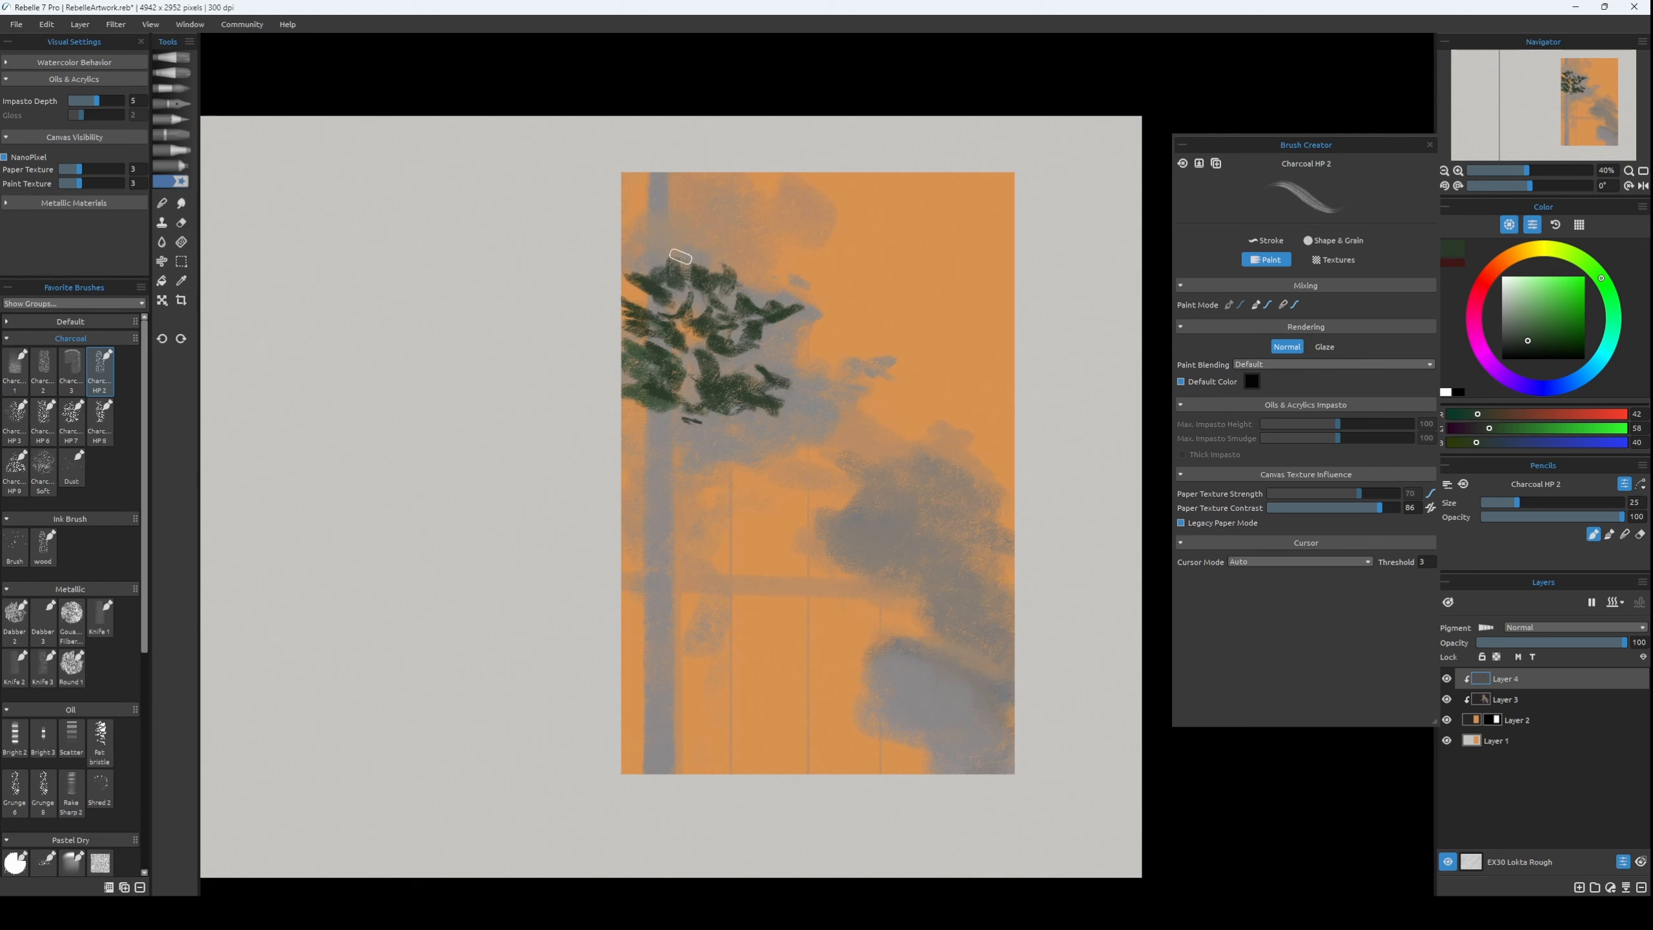
{"action": "key", "text": "]"}
{"action": "key", "text": "]"}
{"action": "key", "text": "]"}
{"action": "key", "text": "]"}
{"action": "left_click_drag", "start_coordinate": [678, 232], "coordinate": [689, 240]}
{"action": "left_click_drag", "start_coordinate": [664, 243], "coordinate": [652, 252]}
Reduce the brush and paint finer dark green leaves along the lower and right sides of the foliage.
{"action": "key", "text": "["}
{"action": "key", "text": "["}
{"action": "key", "text": "["}
{"action": "key", "text": "["}
{"action": "key", "text": "["}
{"action": "mouse_move", "coordinate": [712, 262]}
{"action": "left_mouse_down"}
{"action": "mouse_move", "coordinate": [727, 331]}
{"action": "mouse_move", "coordinate": [782, 304]}
{"action": "left_mouse_up"}
{"action": "key", "text": "]"}
{"action": "left_click_drag", "start_coordinate": [802, 285], "coordinate": [791, 293]}
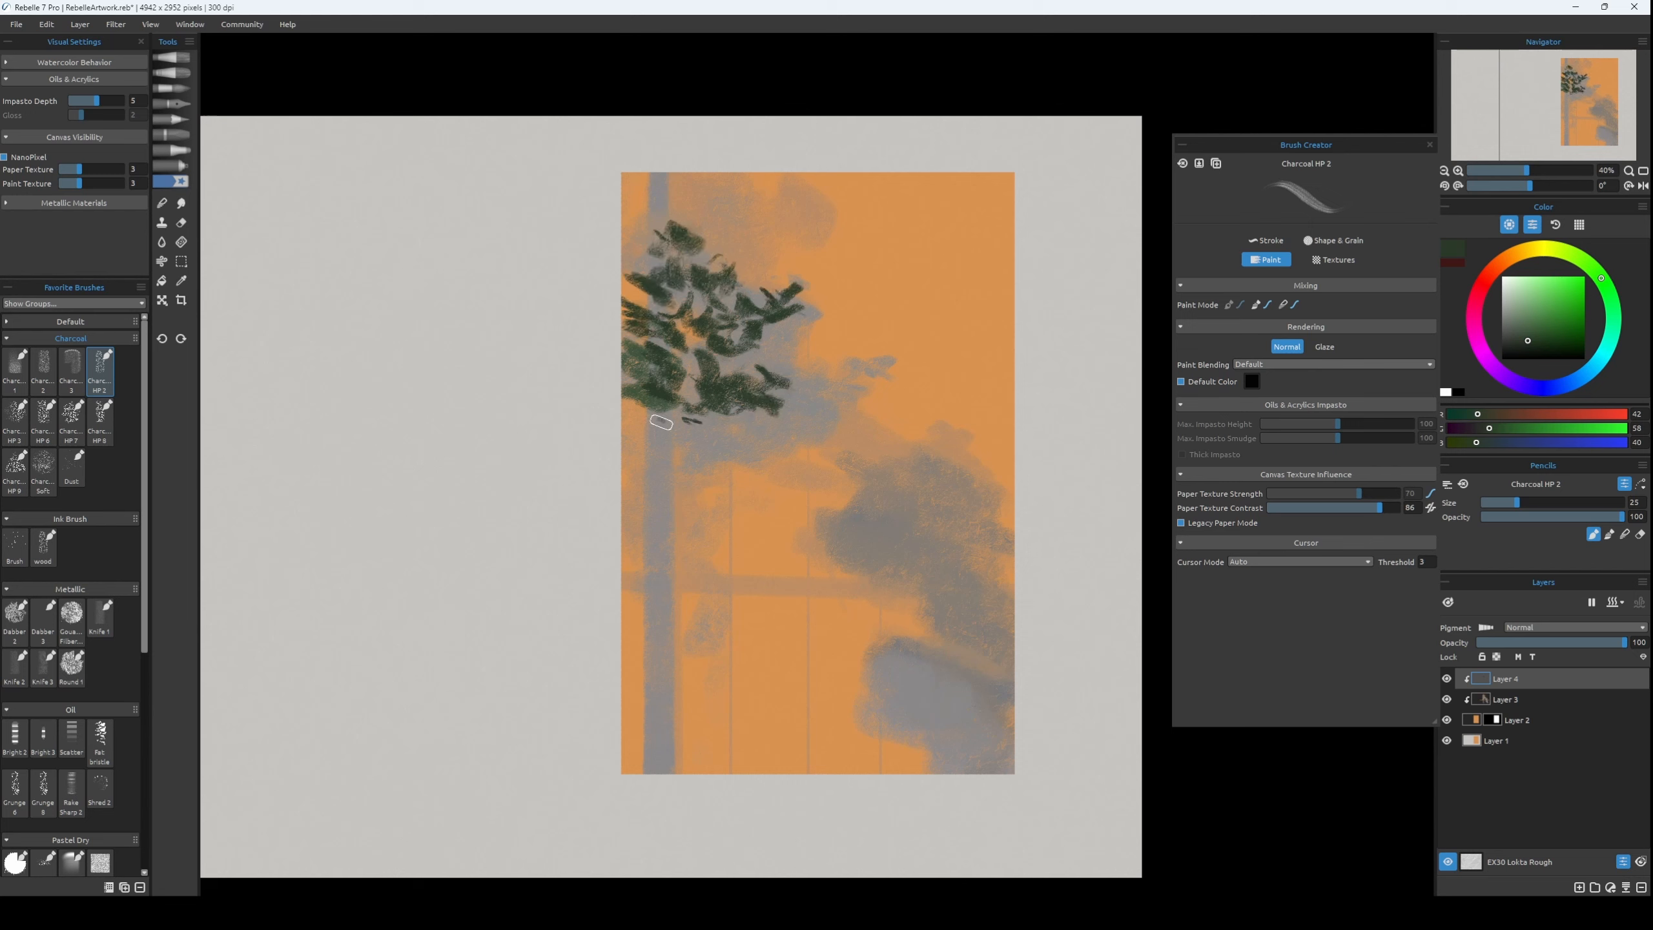
Enlarge the brush and paint a broad mass of dark green foliage below the upper leaf clusters.
{"action": "left_click_drag", "start_coordinate": [661, 422], "coordinate": [673, 438]}
{"action": "key", "text": "]"}
{"action": "key", "text": "]"}
{"action": "key", "text": "]"}
{"action": "key", "text": "]"}
{"action": "key", "text": "]"}
{"action": "mouse_move", "coordinate": [634, 416]}
{"action": "left_mouse_down"}
{"action": "mouse_move", "coordinate": [740, 435]}
{"action": "mouse_move", "coordinate": [634, 506]}
{"action": "mouse_move", "coordinate": [720, 500]}
{"action": "left_mouse_up"}
Fill gaps in the lower-right foliage with more dark green leaves and set the brush size to 25.
{"action": "key", "text": "["}
{"action": "key", "text": "["}
{"action": "key", "text": "["}
{"action": "key", "text": "["}
{"action": "key", "text": "["}
{"action": "key", "text": "["}
{"action": "key", "text": "["}
{"action": "key", "text": "["}
{"action": "key", "text": "["}
{"action": "key", "text": "["}
{"action": "key", "text": "]"}
{"action": "key", "text": "]"}
{"action": "left_click_drag", "start_coordinate": [673, 513], "coordinate": [715, 525]}
{"action": "mouse_move", "coordinate": [733, 466]}
{"action": "left_mouse_down"}
{"action": "mouse_move", "coordinate": [765, 480]}
{"action": "mouse_move", "coordinate": [739, 488]}
{"action": "left_mouse_up"}
{"action": "left_click_drag", "start_coordinate": [788, 478], "coordinate": [802, 523]}
Add dark green branch strokes at the foliage's right side and a row of leaves along its base.
{"action": "key", "text": "]"}
{"action": "key", "text": "]"}
{"action": "mouse_move", "coordinate": [770, 434]}
{"action": "left_mouse_down"}
{"action": "mouse_move", "coordinate": [757, 447]}
{"action": "mouse_move", "coordinate": [815, 410]}
{"action": "left_mouse_up"}
{"action": "left_click_drag", "start_coordinate": [784, 432], "coordinate": [766, 446]}
{"action": "left_click_drag", "start_coordinate": [746, 437], "coordinate": [707, 457]}
{"action": "mouse_move", "coordinate": [650, 535]}
{"action": "left_mouse_down"}
{"action": "mouse_move", "coordinate": [626, 565]}
{"action": "mouse_move", "coordinate": [736, 545]}
{"action": "left_mouse_up"}
{"action": "key", "text": "]"}
{"action": "key", "text": "["}
{"action": "left_click_drag", "start_coordinate": [725, 500], "coordinate": [750, 517]}
{"action": "key", "text": "]"}
{"action": "key", "text": "]"}
{"action": "mouse_move", "coordinate": [714, 454]}
{"action": "left_mouse_down"}
{"action": "mouse_move", "coordinate": [696, 479]}
{"action": "mouse_move", "coordinate": [718, 475]}
{"action": "left_mouse_up"}
{"action": "left_click_drag", "start_coordinate": [770, 512], "coordinate": [791, 542]}
{"action": "key", "text": "]"}
{"action": "key", "text": "]"}
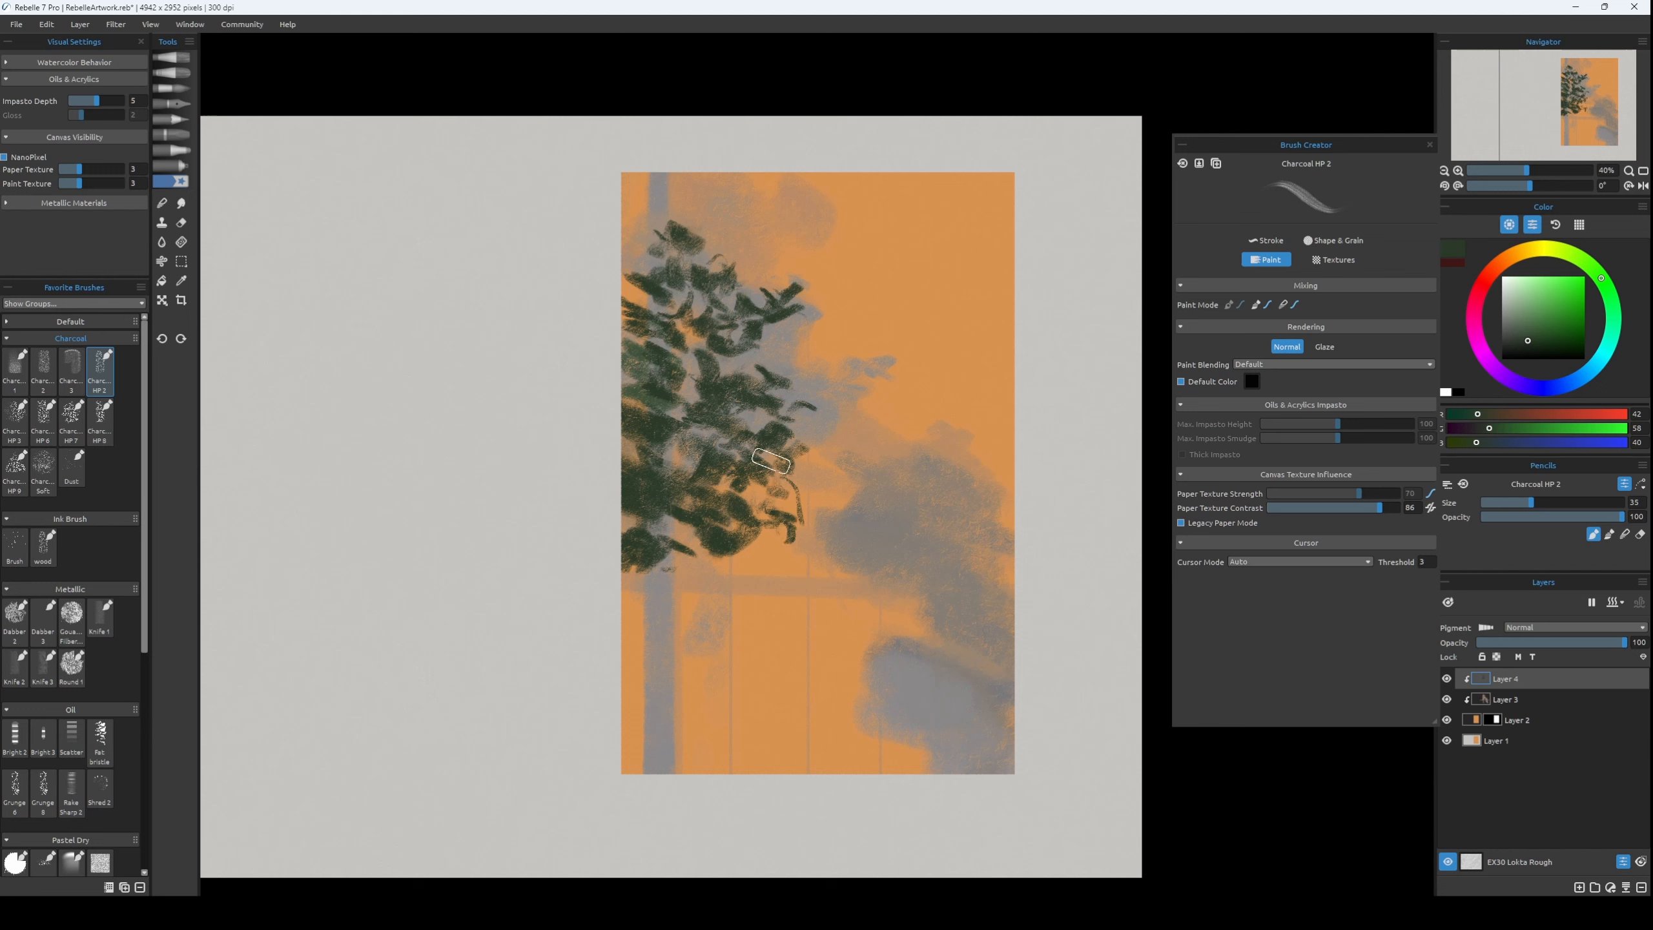
{"action": "key", "text": "["}
{"action": "key", "text": "["}
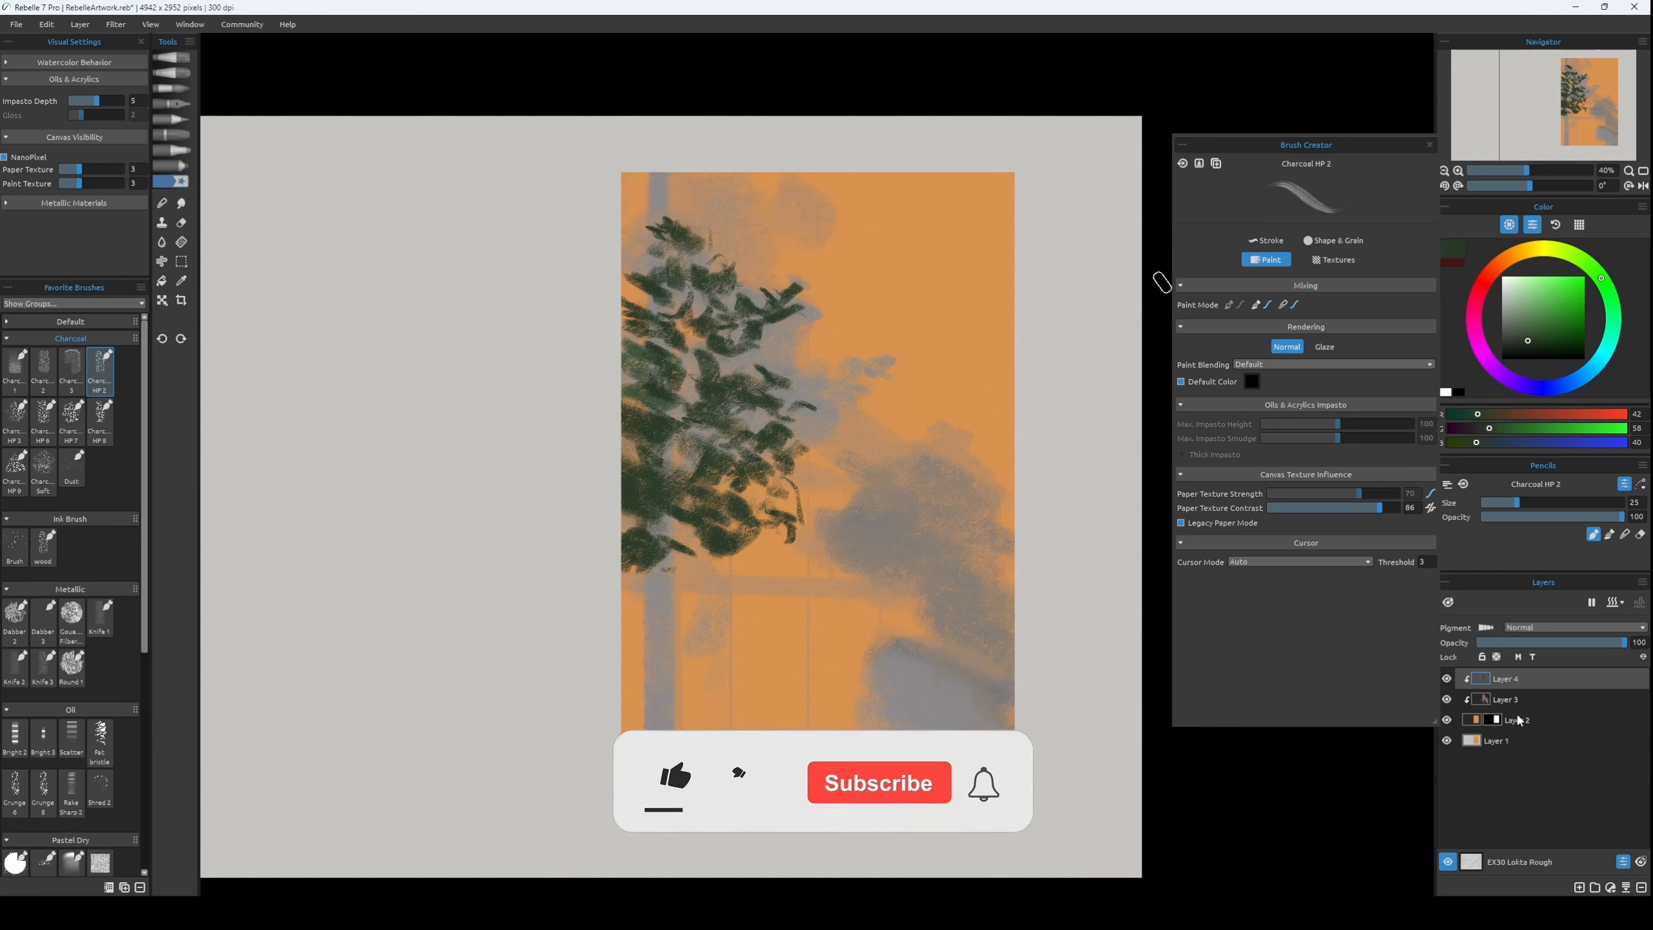
Add a clipped layer above Layer 2 and paint a dark red vertical trunk near the picture's left edge with brush size 40.
{"action": "left_click", "coordinate": [1519, 720]}
{"action": "key", "text": "ctrl+shift+n"}
{"action": "key", "text": "x"}
{"action": "key", "text": "]"}
{"action": "key", "text": "]"}
{"action": "key", "text": "]"}
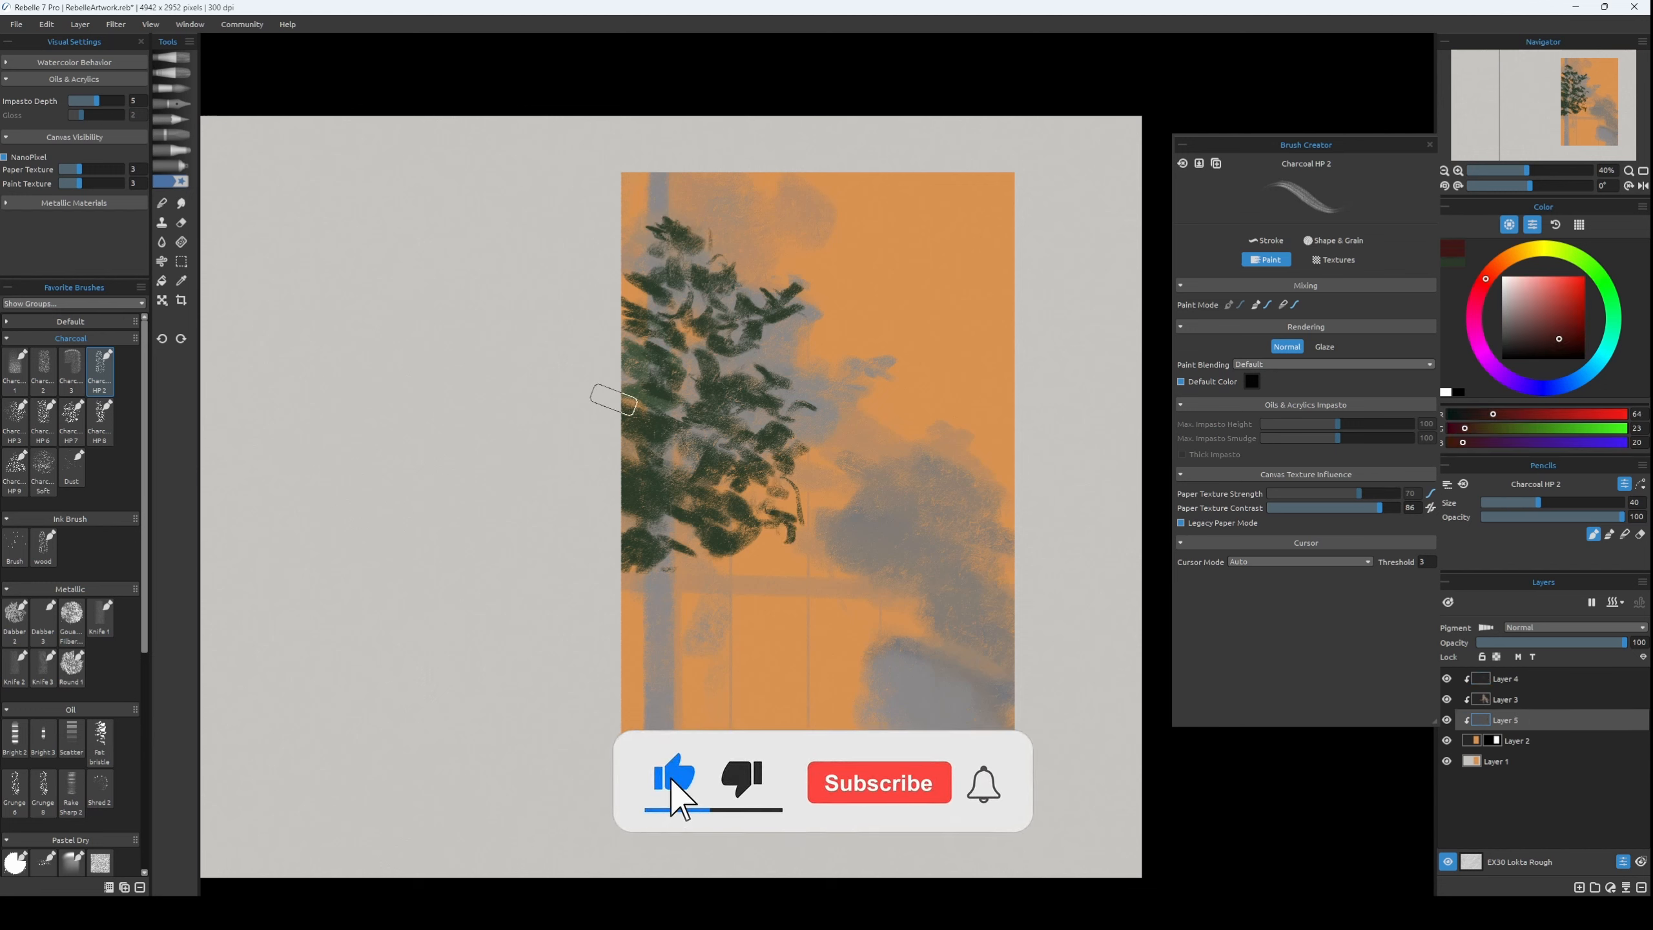
{"action": "left_click_drag", "start_coordinate": [646, 159], "coordinate": [641, 775]}
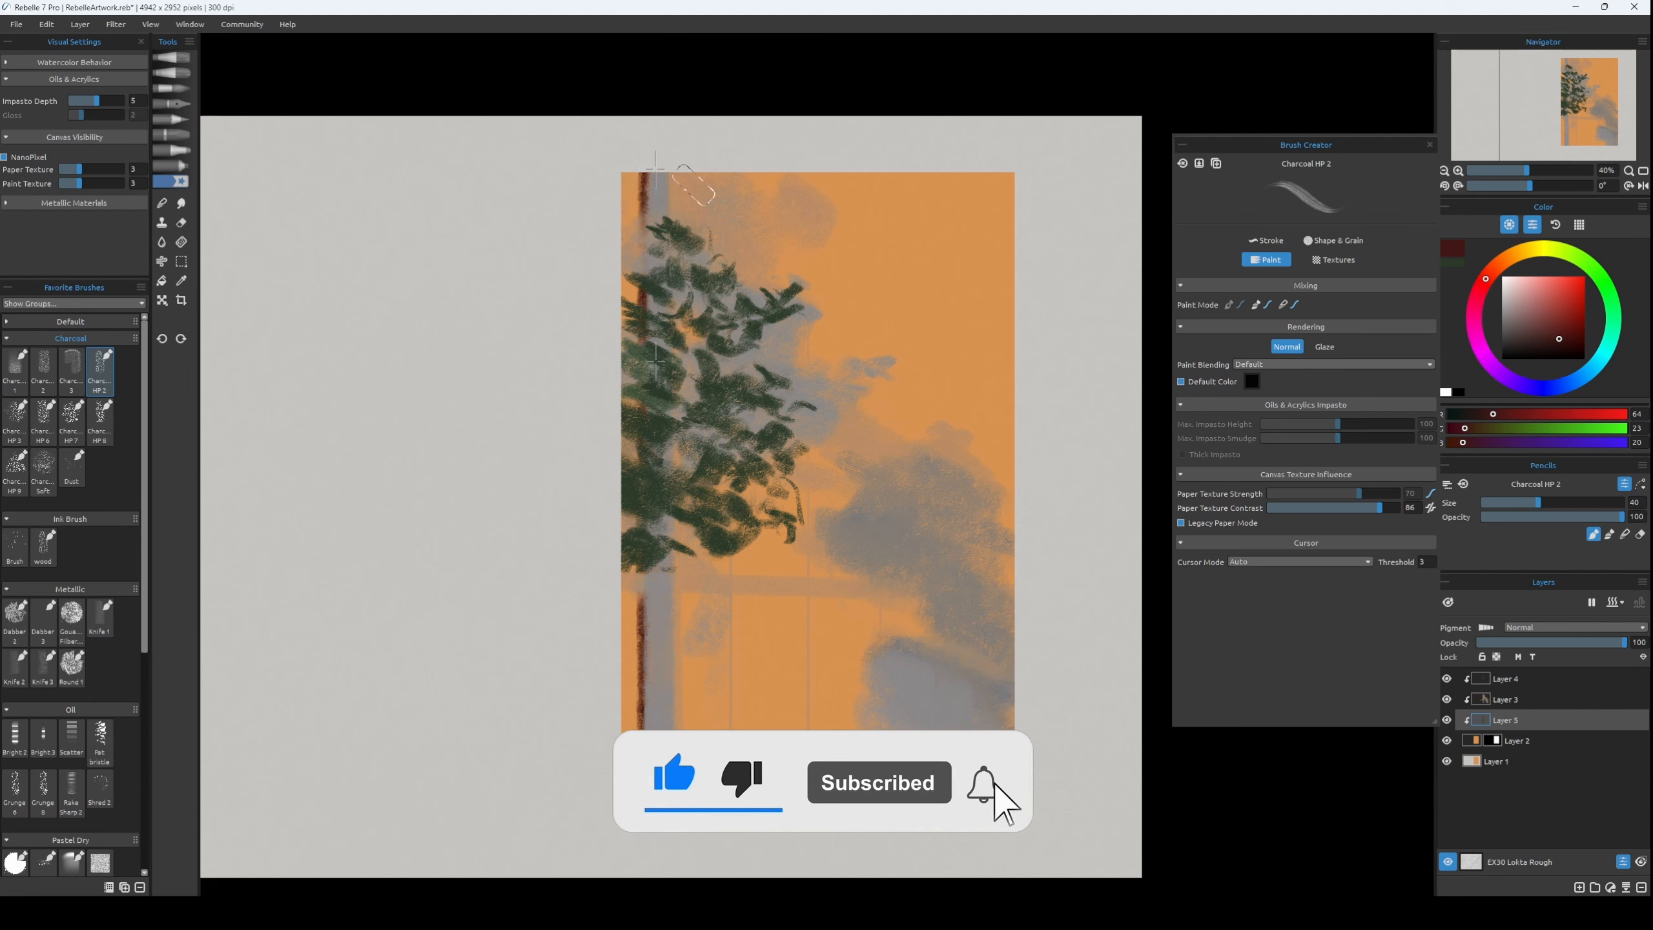
Move the trunk layer above Layer 3 and shift the trunk left to the edge of the orange picture.
{"action": "left_click_drag", "start_coordinate": [1506, 719], "coordinate": [1542, 690]}
{"action": "key", "text": "["}
{"action": "key", "text": "["}
{"action": "key", "text": "["}
{"action": "key", "text": "["}
{"action": "key", "text": "["}
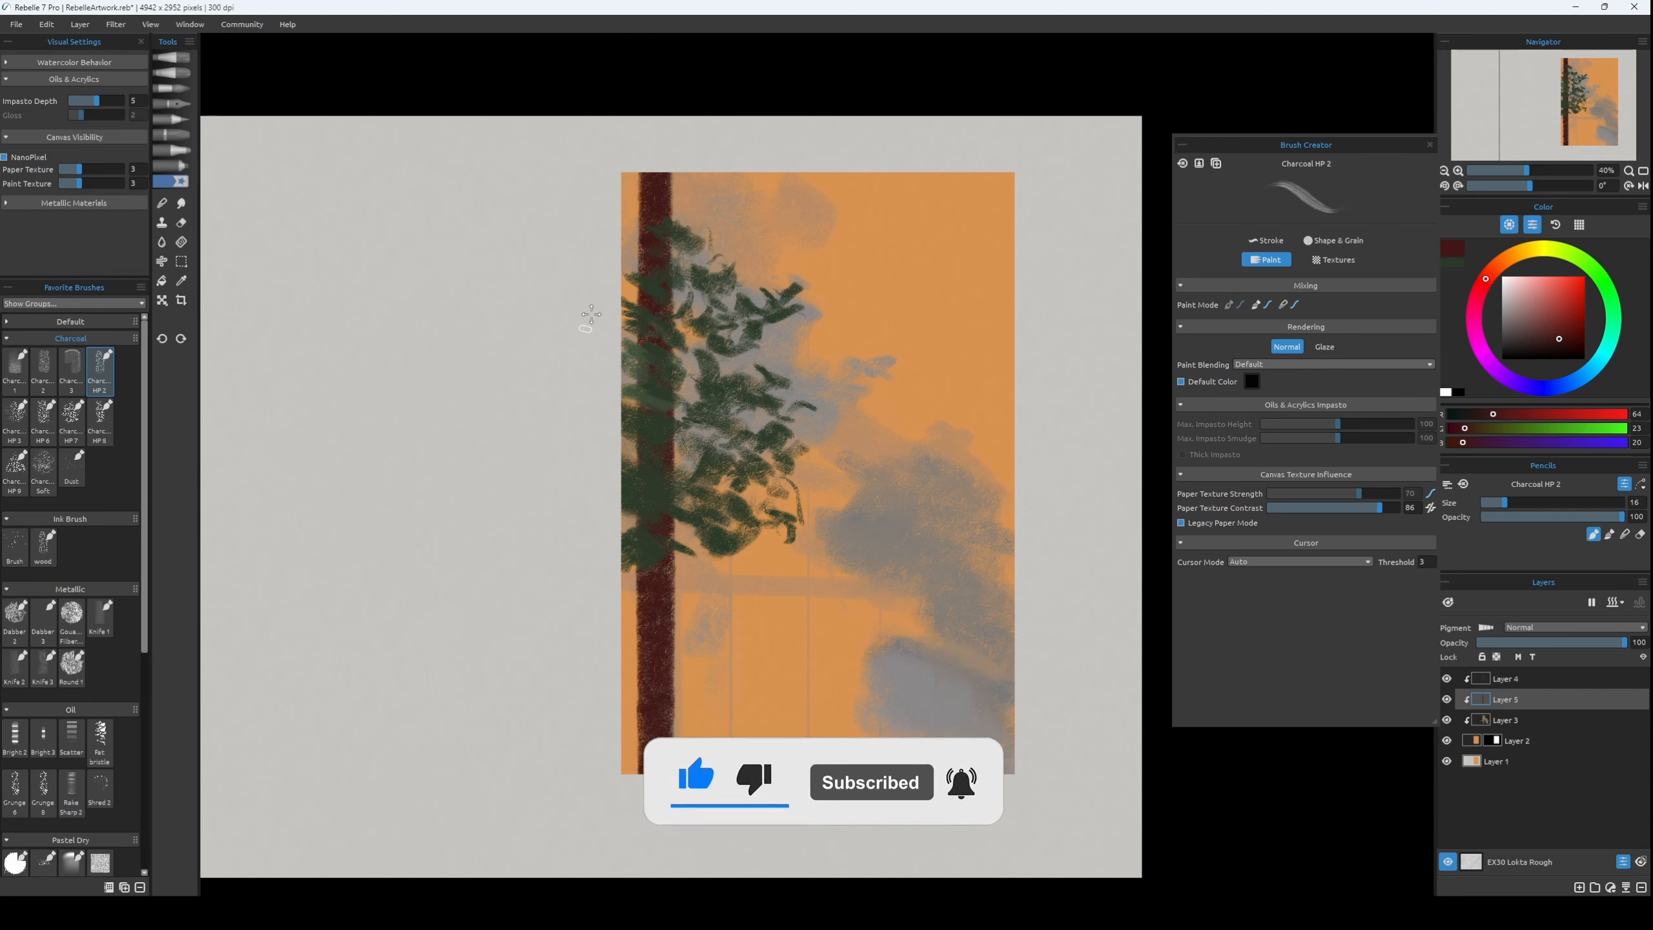
{"action": "key", "text": "ctrl+t"}
{"action": "left_click_drag", "start_coordinate": [660, 199], "coordinate": [640, 202]}
{"action": "key", "text": "Return"}
{"action": "key", "text": "["}
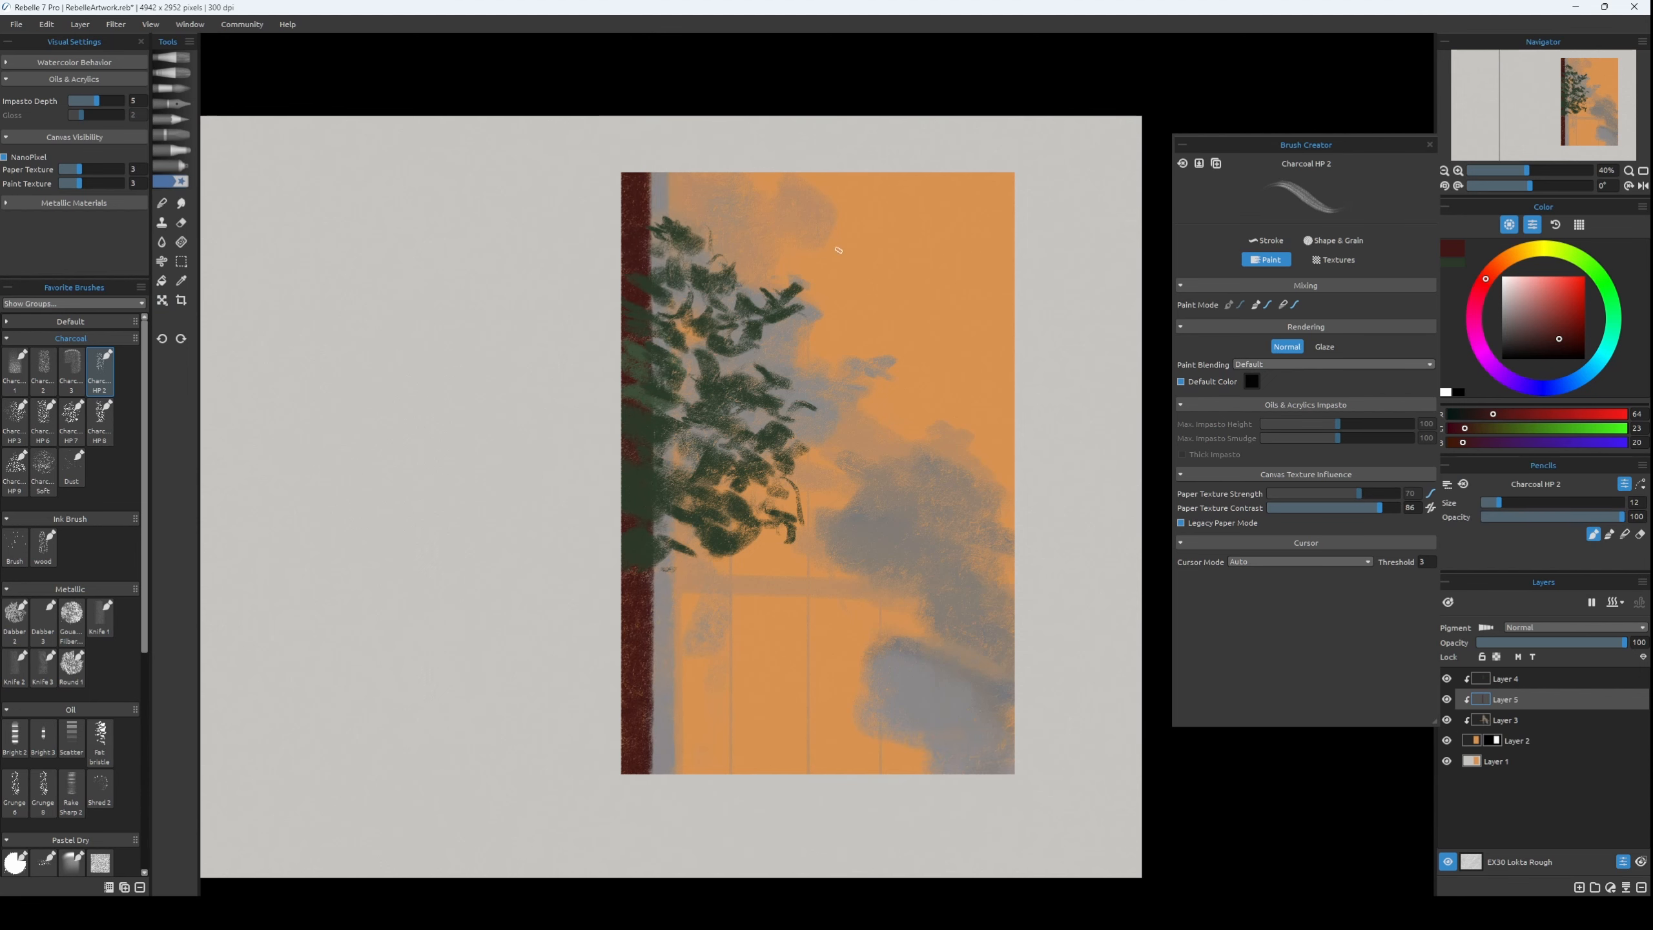
Paint a second dark red vertical trunk from top to bottom through the middle of the picture, undoing the stray stroke.
{"action": "left_click_drag", "start_coordinate": [820, 157], "coordinate": [772, 867]}
{"action": "mouse_move", "coordinate": [773, 866]}
{"action": "left_mouse_down"}
{"action": "mouse_move", "coordinate": [832, 153]}
{"action": "mouse_move", "coordinate": [814, 326]}
{"action": "mouse_move", "coordinate": [871, 798]}
{"action": "left_mouse_up"}
{"action": "key", "text": "ctrl+z"}
{"action": "key", "text": "]"}
{"action": "key", "text": "]"}
{"action": "key", "text": "]"}
{"action": "key", "text": "["}
{"action": "key", "text": "["}
{"action": "key", "text": "["}
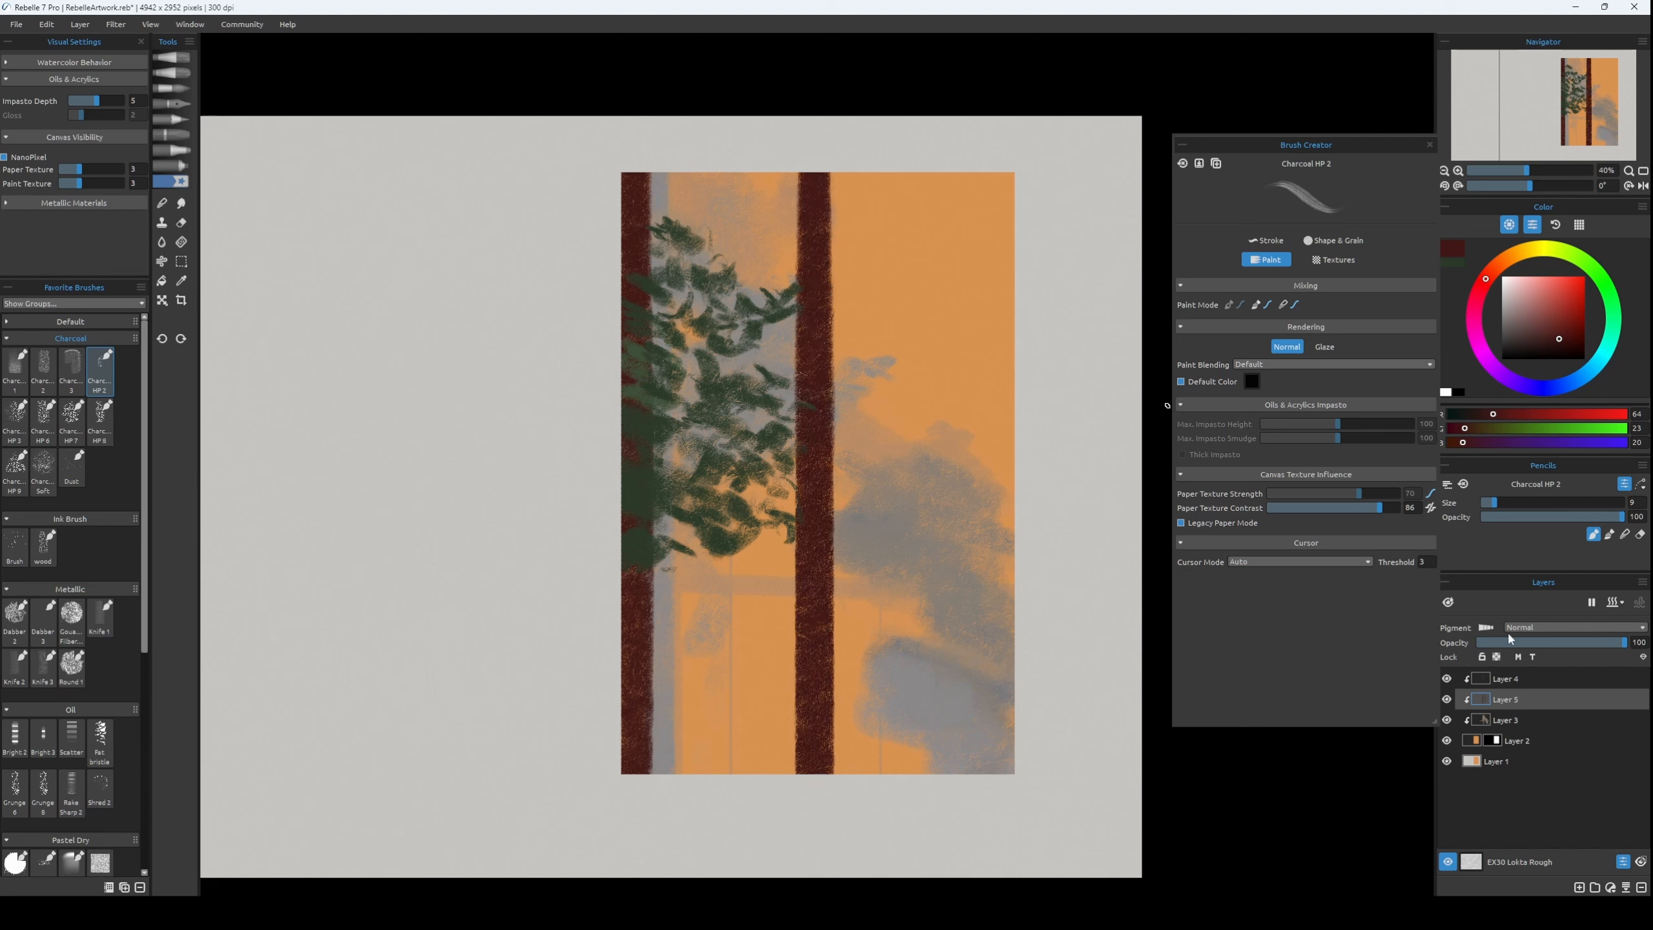
Lock the transparency of Layer 5 and stroke background orange over the upper middle trunk with brush size 70.
{"action": "left_click", "coordinate": [1496, 657]}
{"action": "key", "text": "]"}
{"action": "key", "text": "]"}
{"action": "key", "text": "]"}
{"action": "key", "text": "]"}
{"action": "key", "text": "]"}
{"action": "key", "text": "]"}
{"action": "key", "text": "]"}
{"action": "key", "text": "]"}
{"action": "left_click", "coordinate": [775, 205], "text": "alt"}
{"action": "left_click_drag", "start_coordinate": [820, 228], "coordinate": [813, 293]}
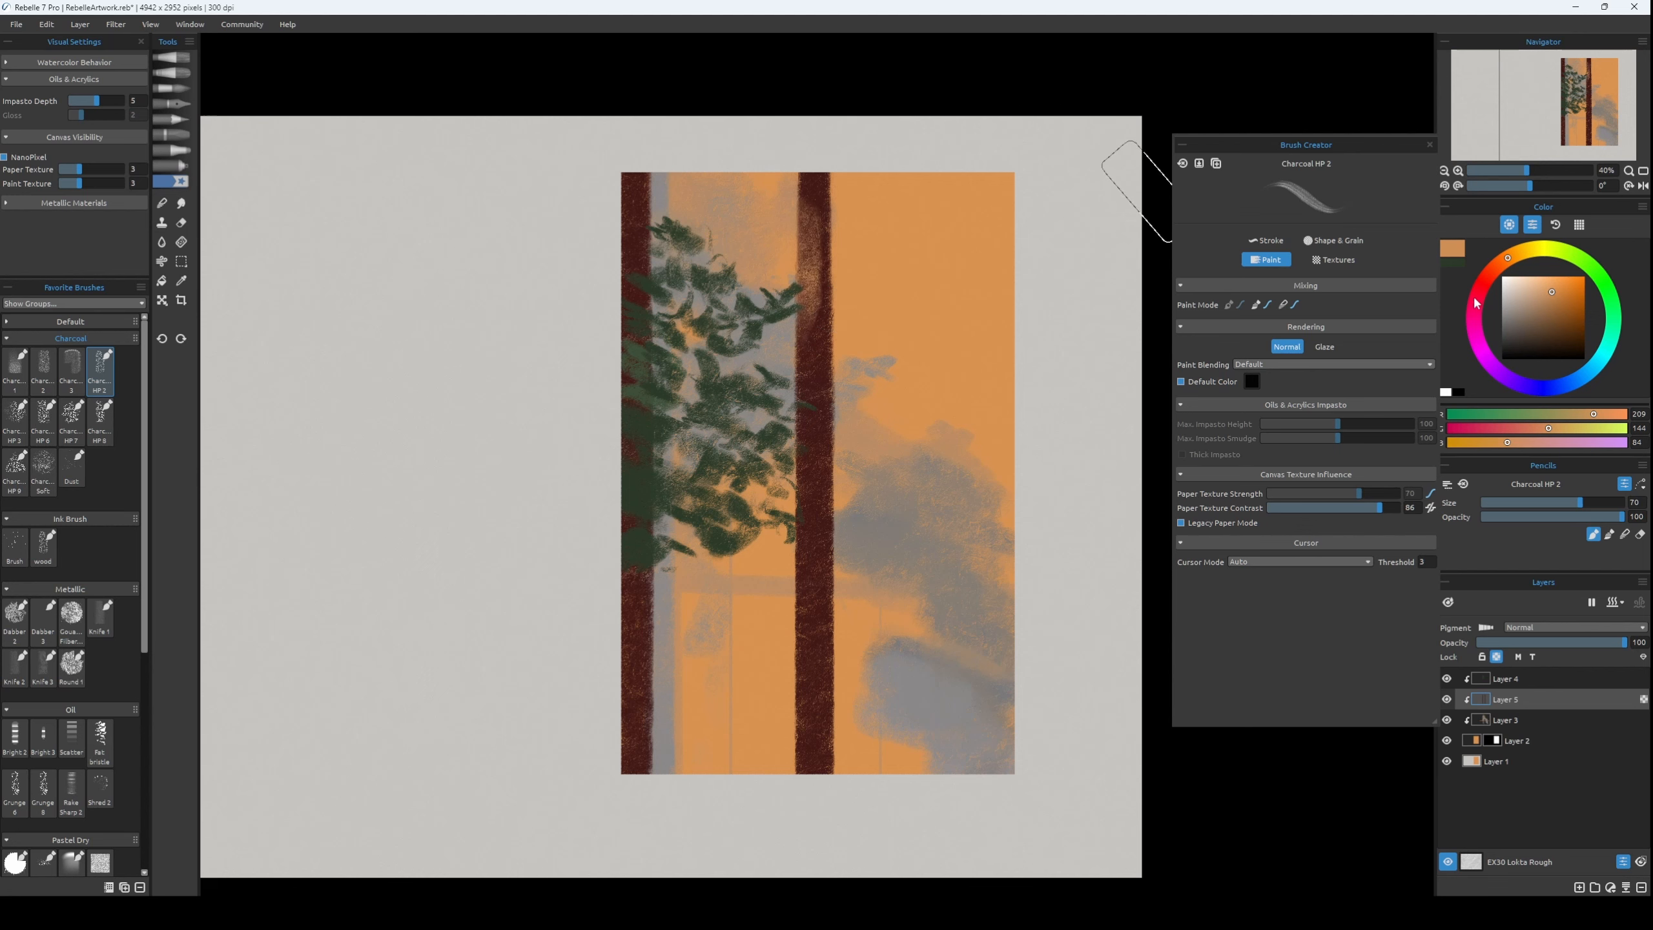
Undo the orange stroke and paint a brown highlight, RGB 131, 77, 47, down the middle trunk's left side with brush size 60.
{"action": "left_click", "coordinate": [1561, 303]}
{"action": "key", "text": "ctrl+z"}
{"action": "key", "text": "["}
{"action": "key", "text": "["}
{"action": "key", "text": "["}
{"action": "left_click_drag", "start_coordinate": [815, 228], "coordinate": [807, 787]}
{"action": "left_click", "coordinate": [810, 274], "text": "alt"}
{"action": "key", "text": "]"}
{"action": "key", "text": "]"}
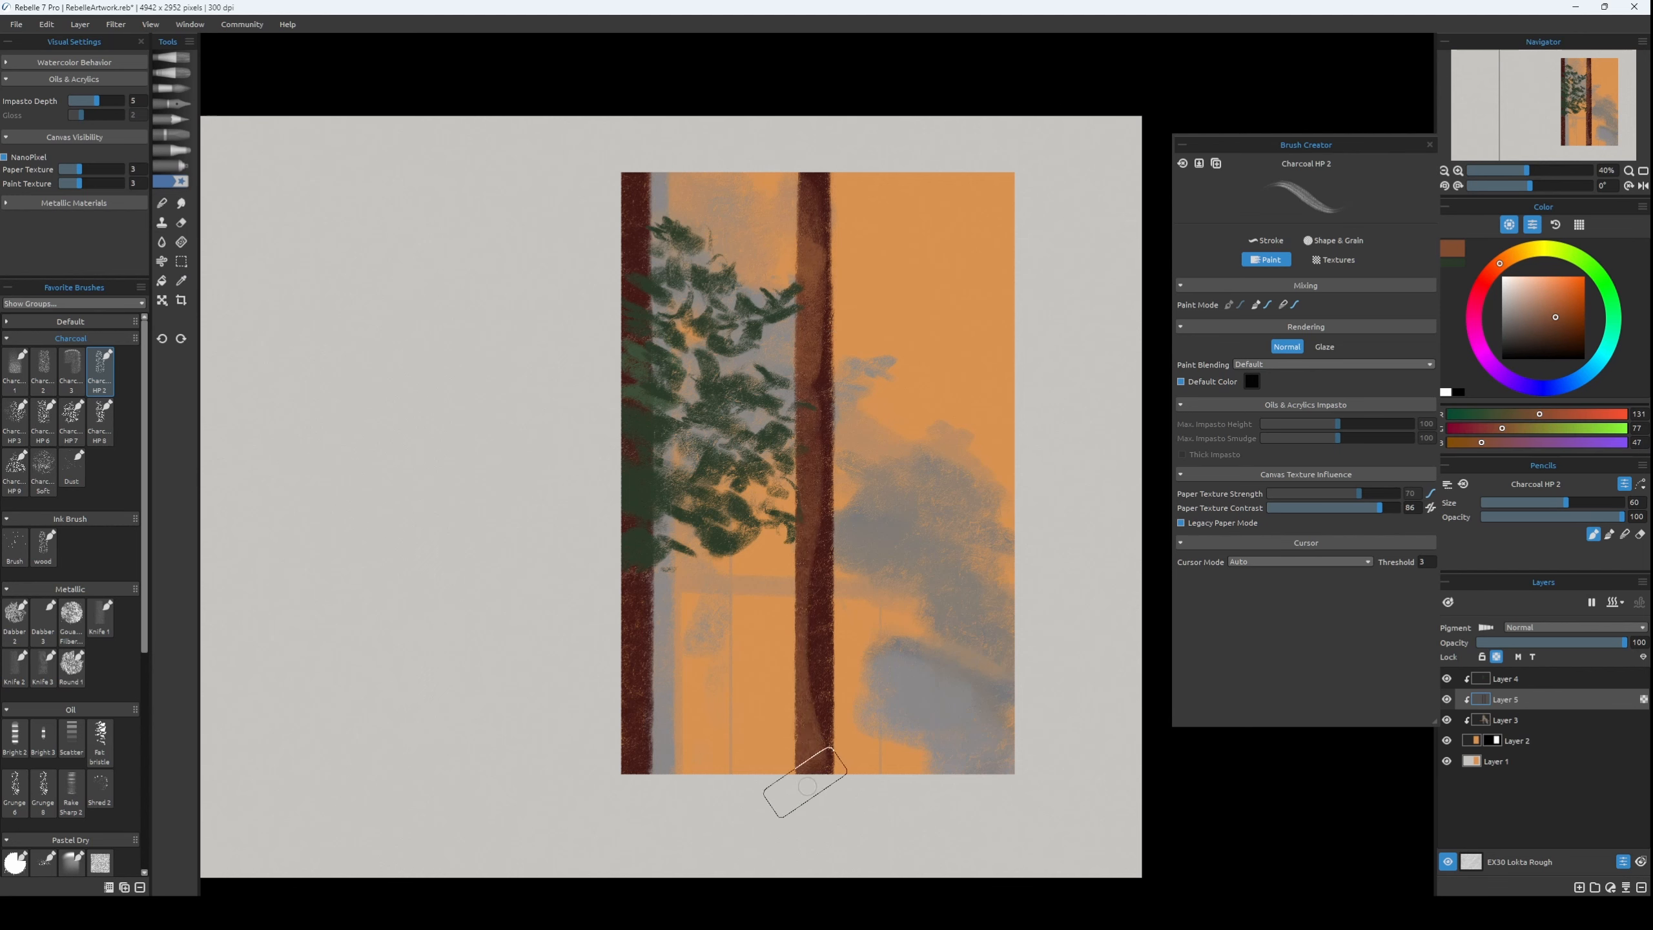
Paint thin tan streaks, RGB 181, 126, 96, down the middle trunk's left side with brush sizes 20 and 16.
{"action": "key", "text": "["}
{"action": "key", "text": "["}
{"action": "key", "text": "["}
{"action": "key", "text": "["}
{"action": "left_click", "coordinate": [760, 360], "text": "alt"}
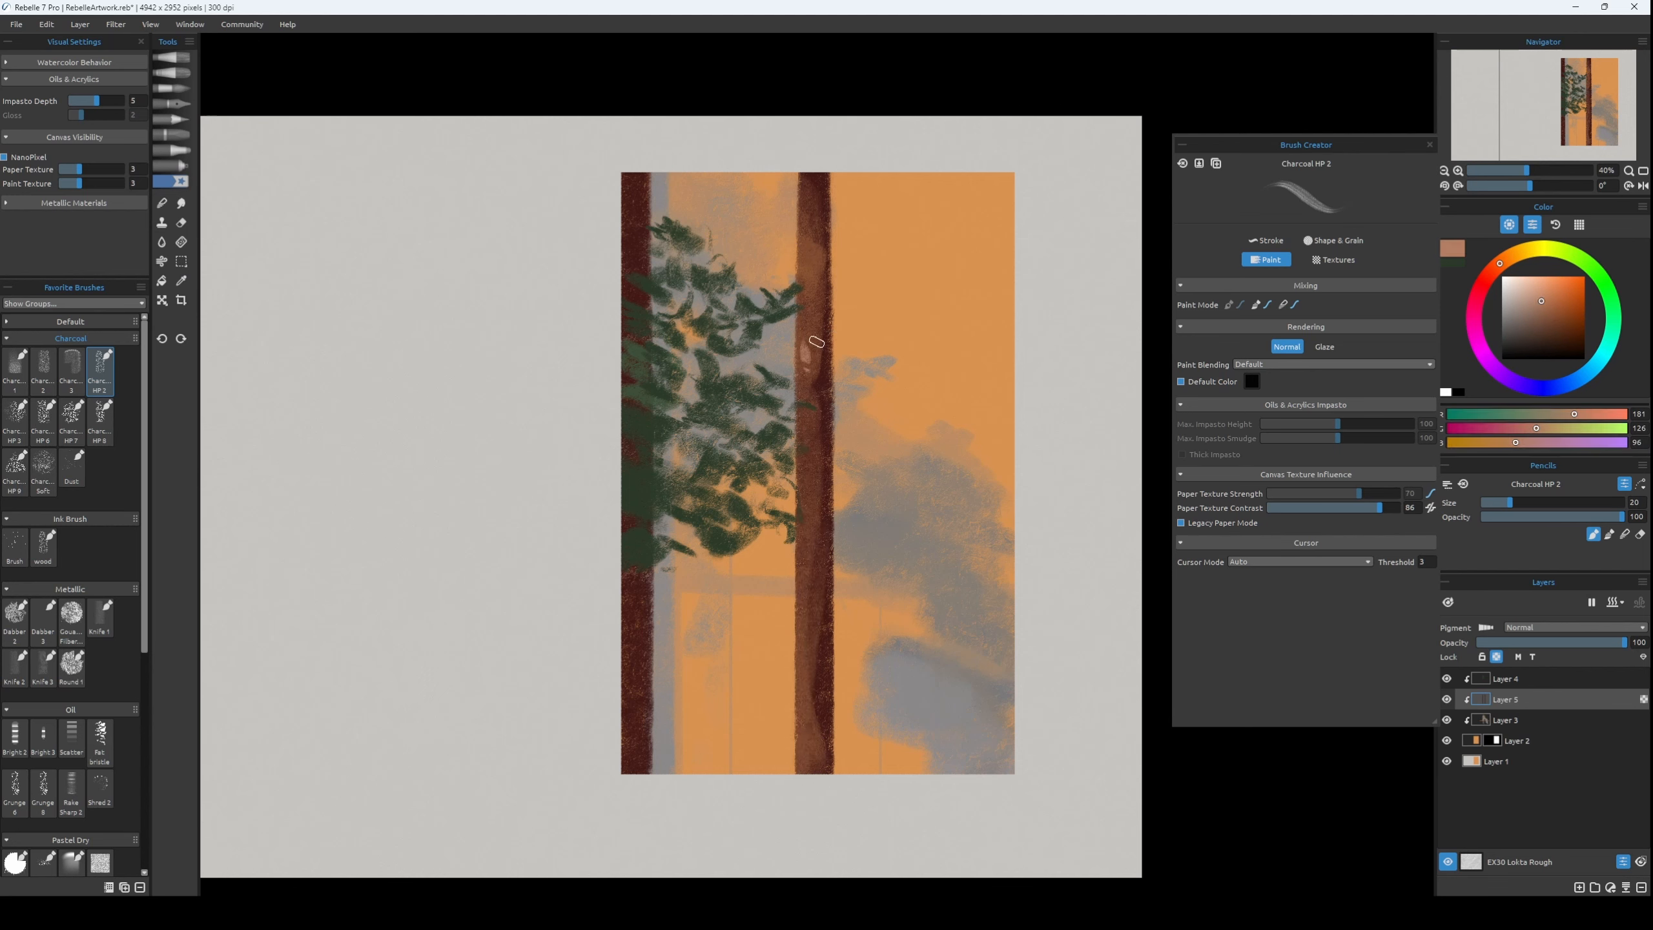
{"action": "key", "text": "bracketleft"}
{"action": "left_click_drag", "start_coordinate": [801, 484], "coordinate": [793, 732]}
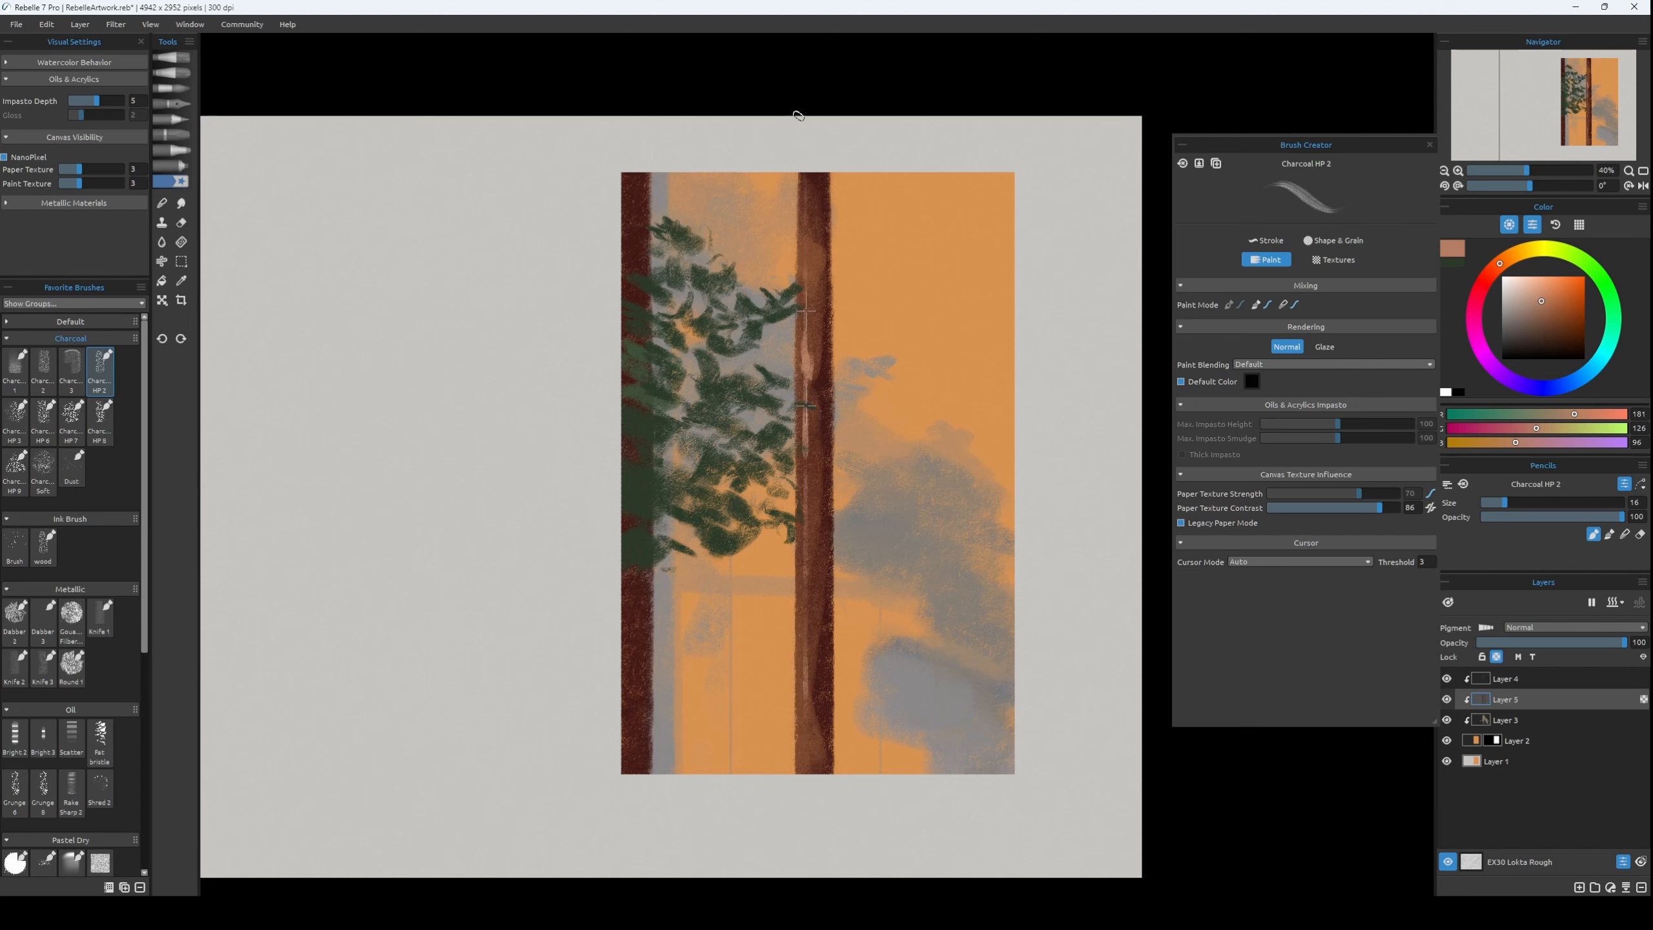
Undo the last tan streak and paint orange-brown streaks, RGB 181, 99, 55, down the middle trunk with brush size 18.
{"action": "left_click", "coordinate": [1559, 301]}
{"action": "key", "text": "bracketright"}
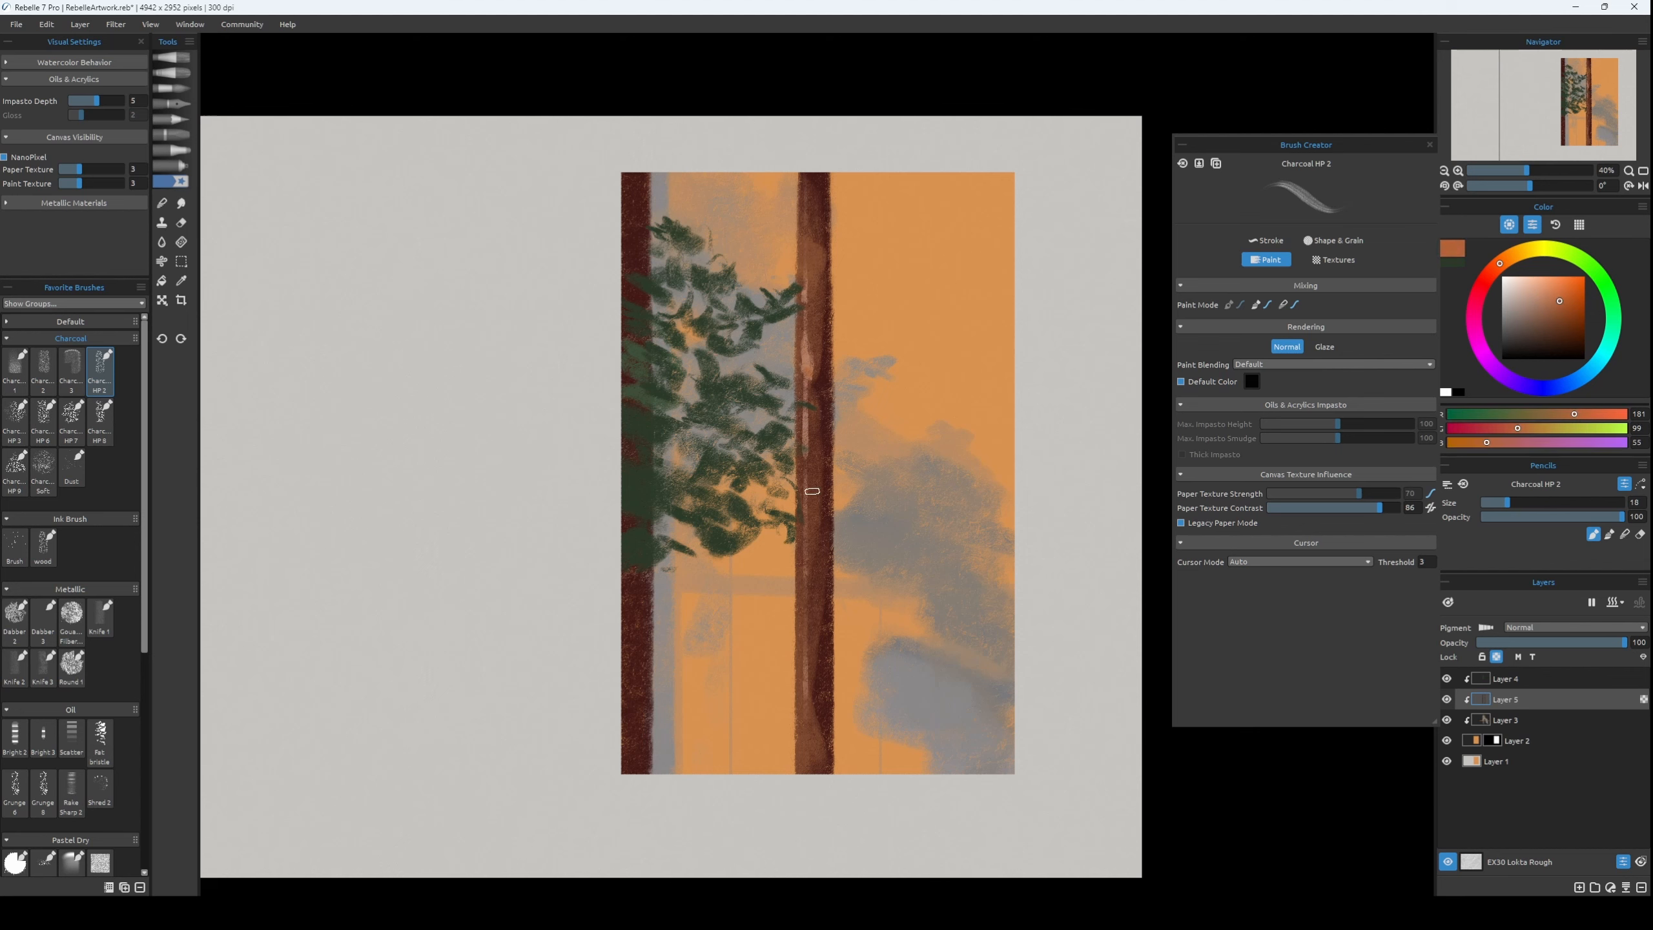
{"action": "key", "text": "ctrl+z"}
{"action": "left_click_drag", "start_coordinate": [800, 451], "coordinate": [809, 505]}
{"action": "key", "text": "bracketright"}
{"action": "key", "text": "bracketright"}
{"action": "left_click_drag", "start_coordinate": [800, 588], "coordinate": [809, 677]}
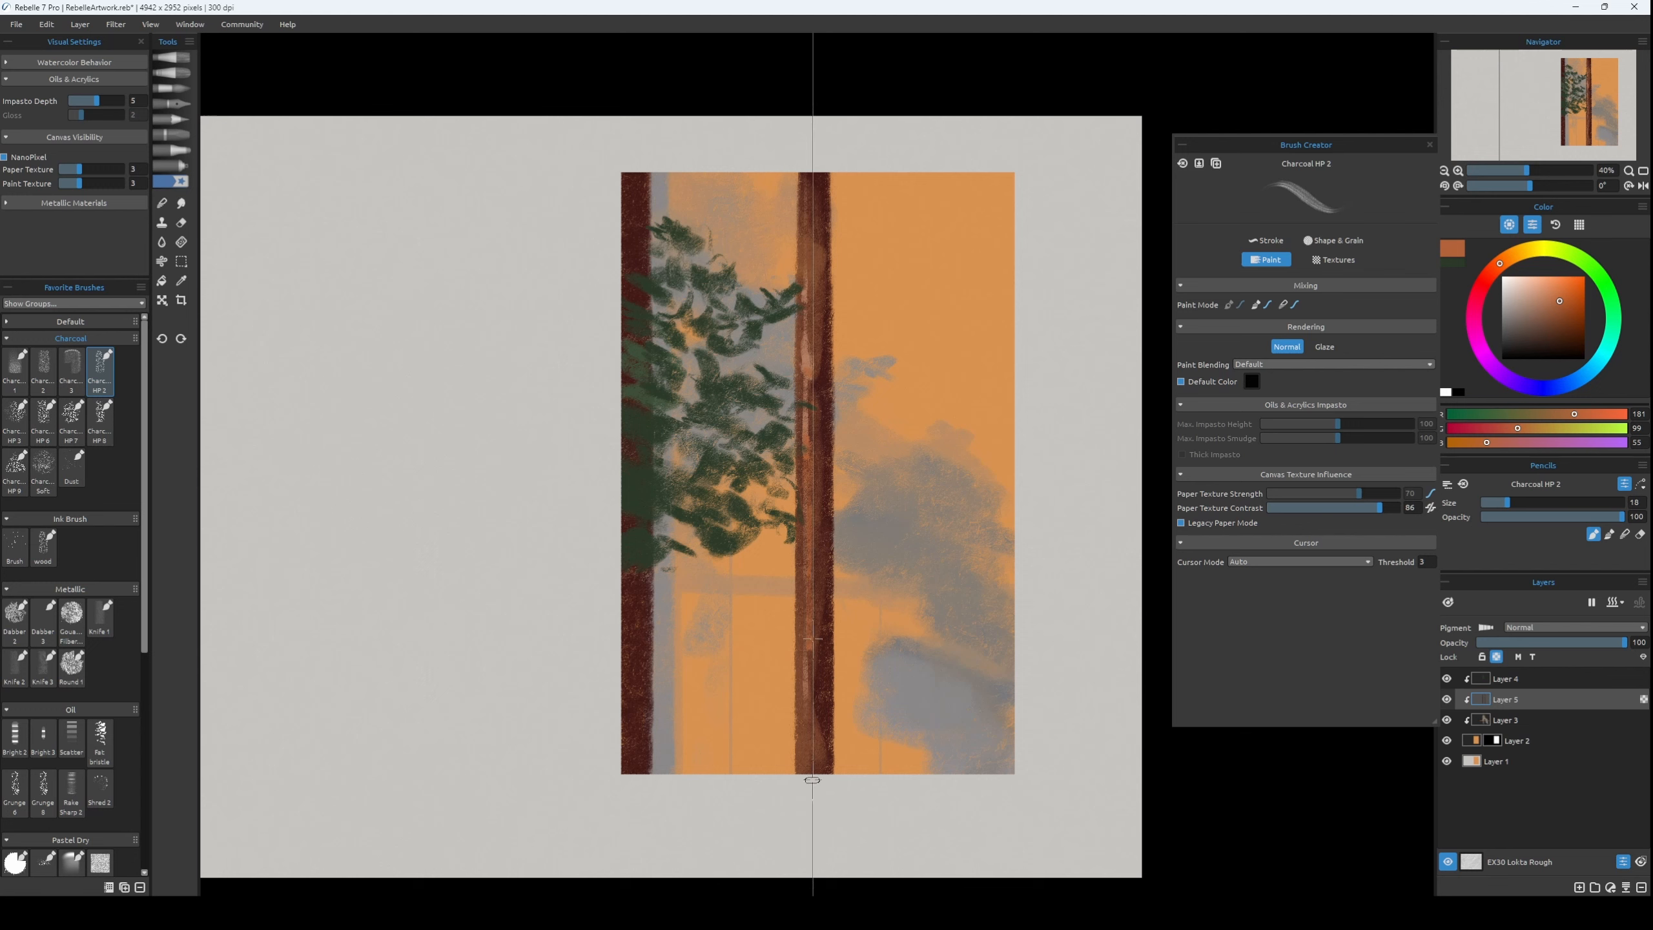
Try blue shadow strokes down the middle trunk's right side and undo them.
{"action": "key", "text": "bracketright"}
{"action": "key", "text": "bracketright"}
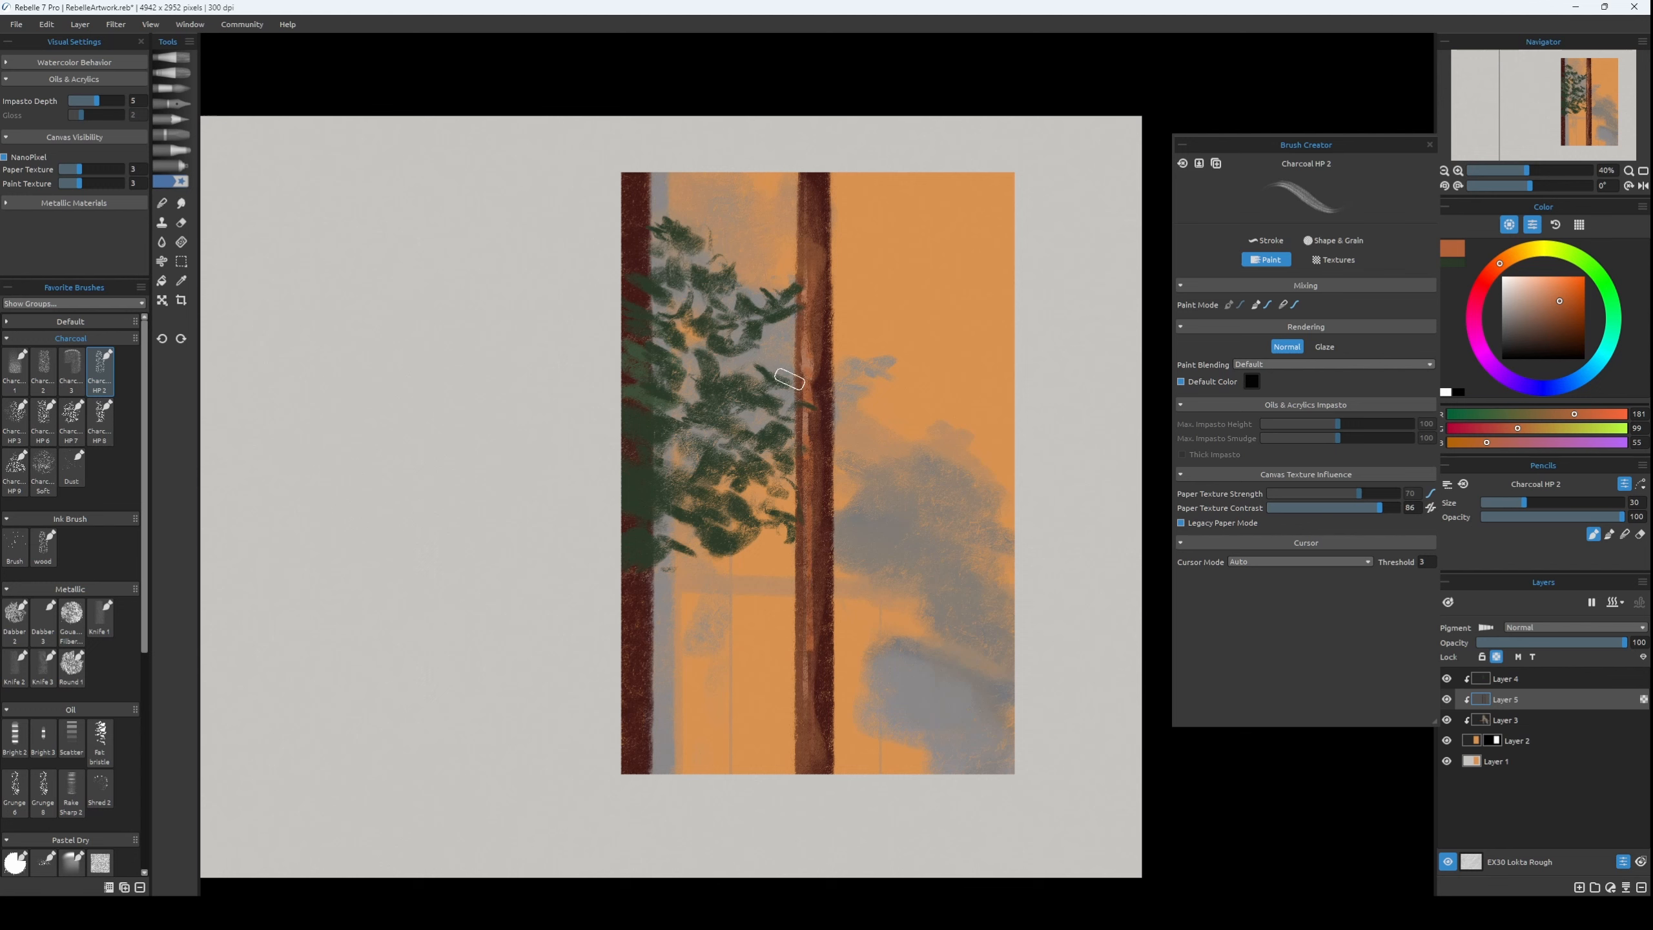
{"action": "left_click", "coordinate": [827, 392], "text": "alt"}
{"action": "left_click", "coordinate": [1541, 312]}
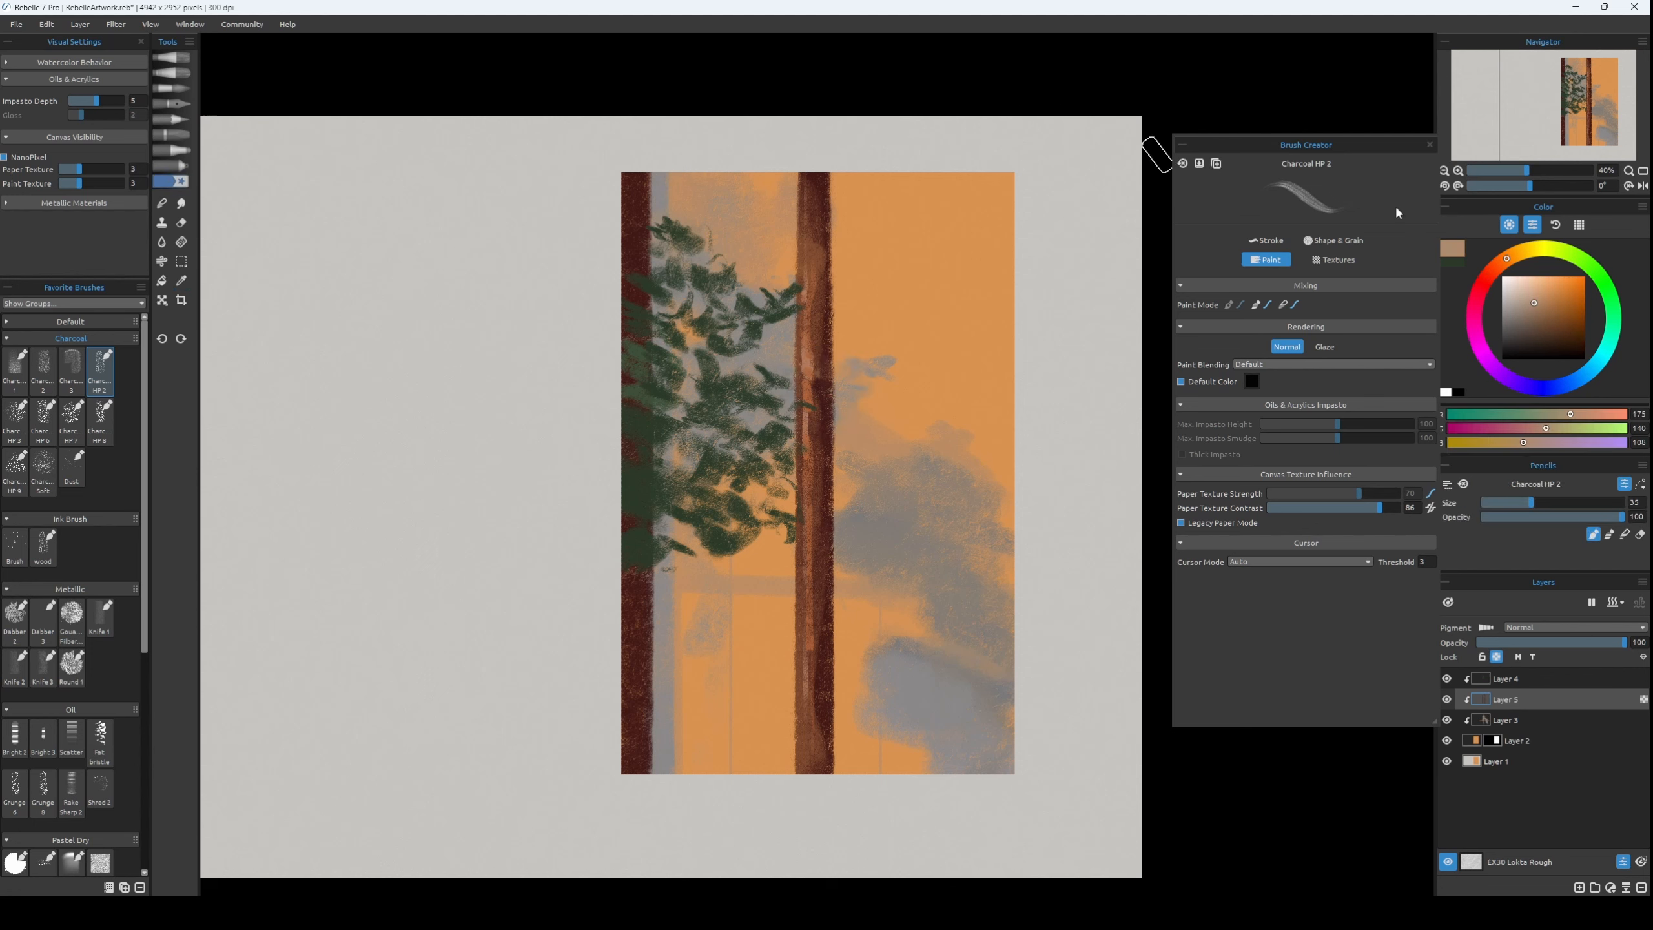
{"action": "left_click", "coordinate": [1571, 382]}
{"action": "left_click_drag", "start_coordinate": [829, 438], "coordinate": [827, 507]}
{"action": "key", "text": "ctrl+z"}
{"action": "left_click", "coordinate": [1572, 326]}
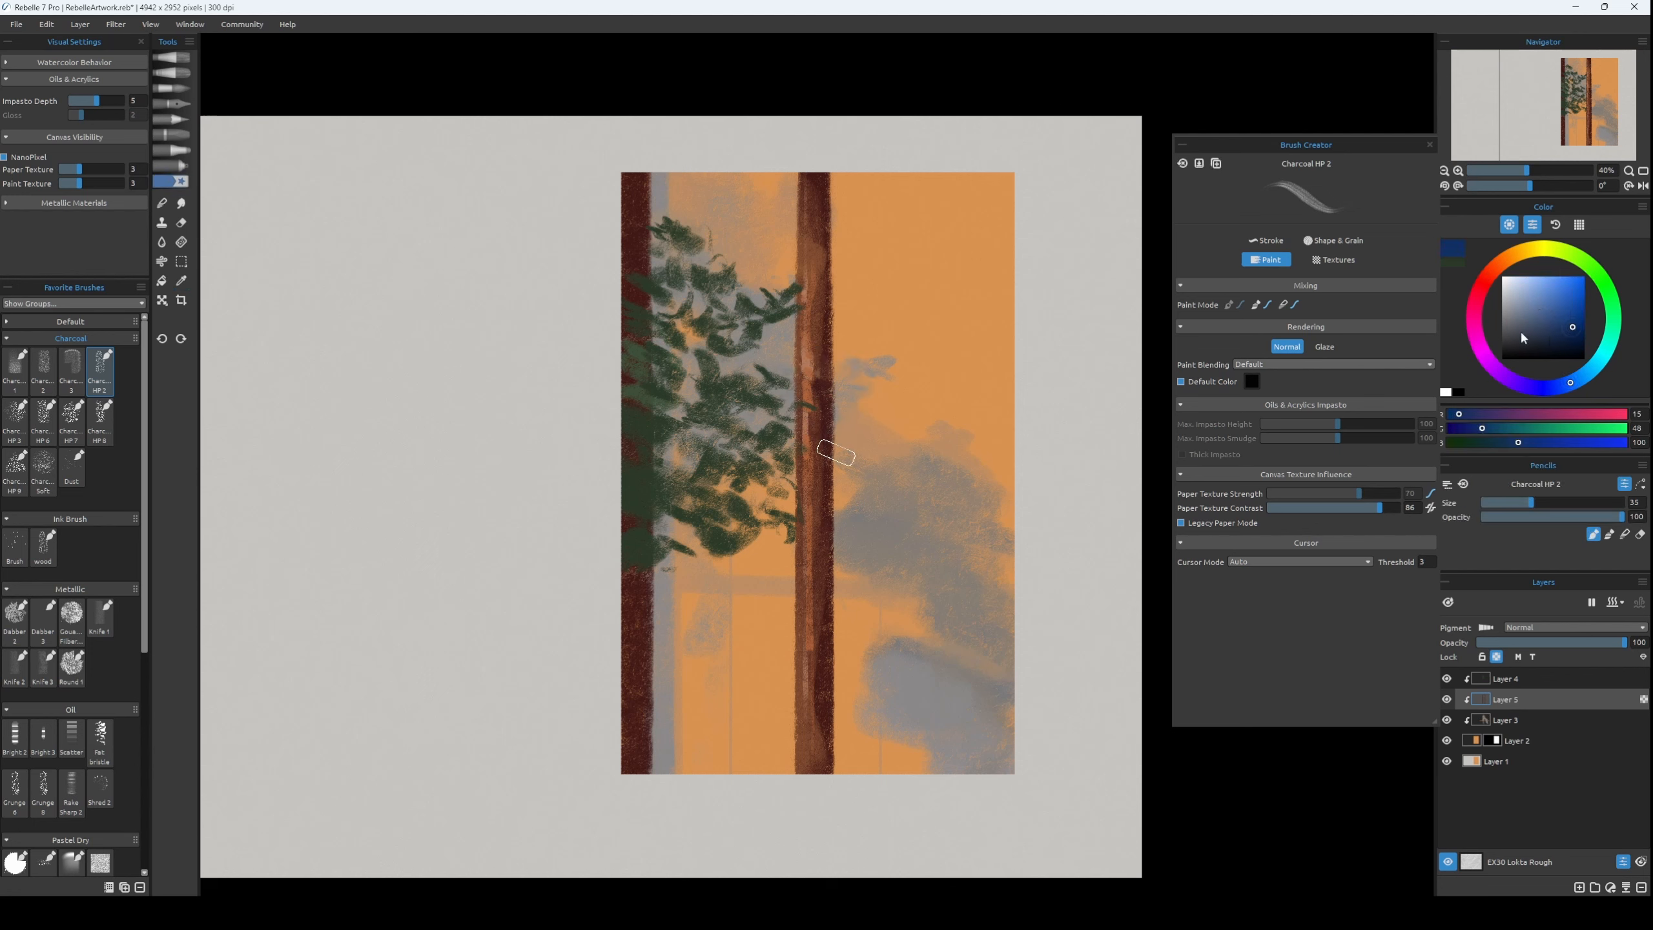
{"action": "key", "text": "bracketright"}
{"action": "key", "text": "ctrl+z"}
{"action": "left_click_drag", "start_coordinate": [828, 377], "coordinate": [838, 455]}
{"action": "left_click", "coordinate": [1553, 342]}
{"action": "key", "text": "bracketright"}
{"action": "key", "text": "ctrl+z"}
Paint dark navy shadows, RGB 17, 33, 56, along the upper right side of the middle trunk with brush size 45.
{"action": "left_click", "coordinate": [1561, 338]}
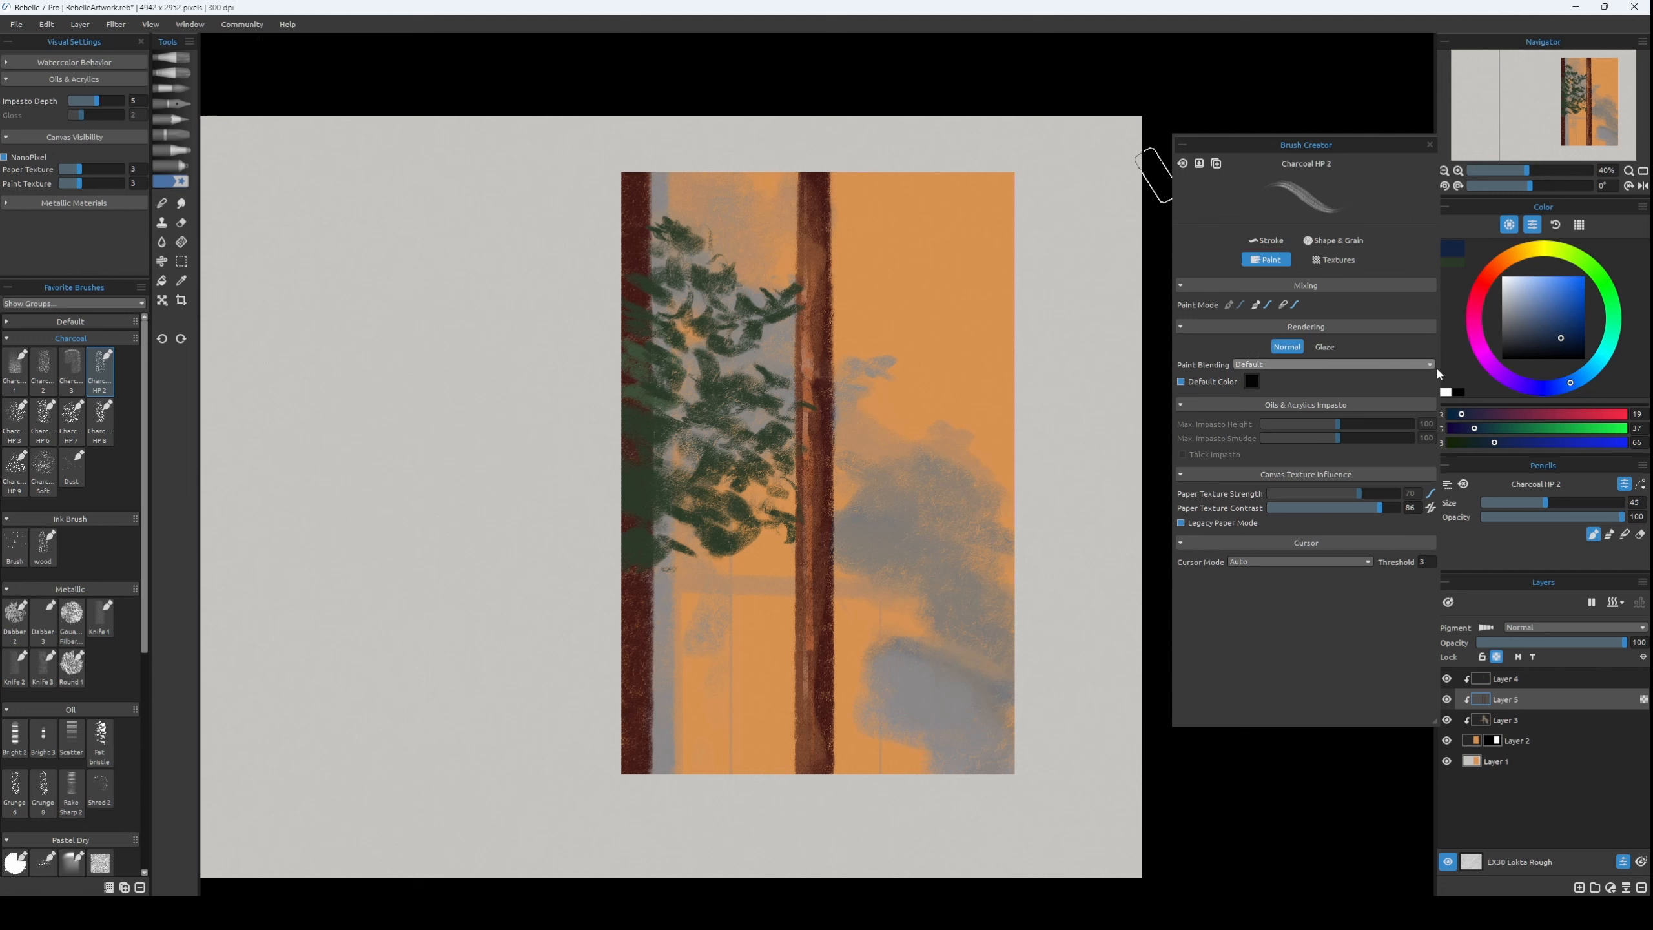
{"action": "left_click", "coordinate": [1561, 342]}
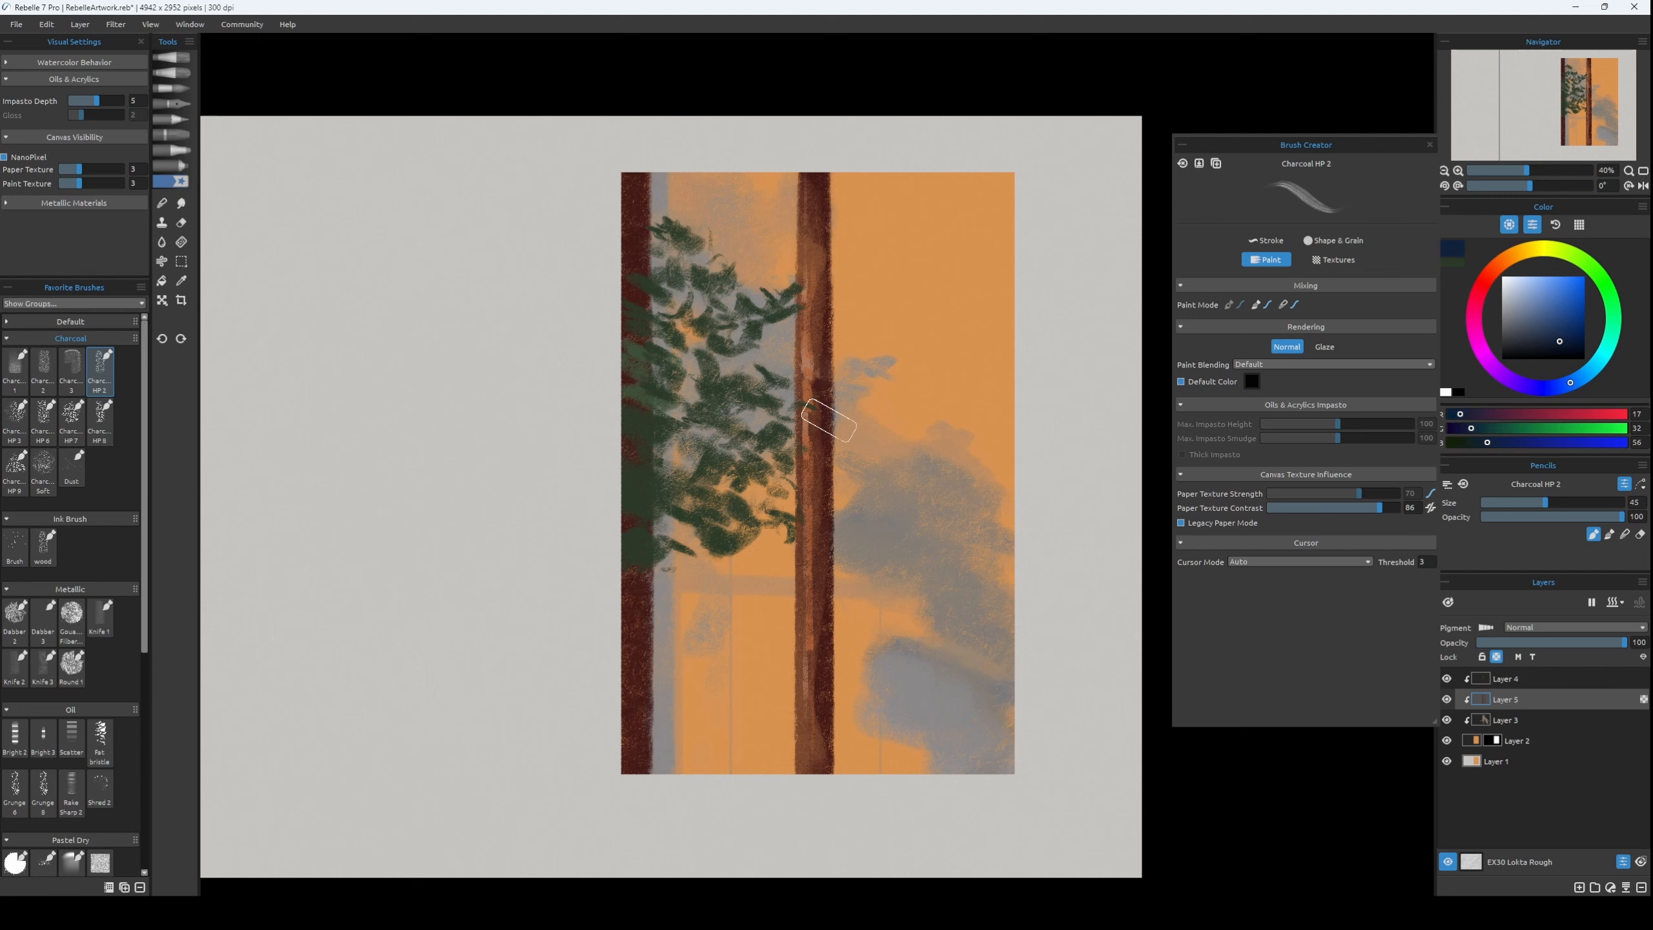
{"action": "left_click_drag", "start_coordinate": [824, 410], "coordinate": [836, 512]}
{"action": "left_click", "coordinate": [1558, 340]}
{"action": "left_click_drag", "start_coordinate": [820, 345], "coordinate": [828, 456]}
{"action": "left_click", "coordinate": [832, 421], "text": "alt"}
{"action": "key", "text": "bracketleft"}
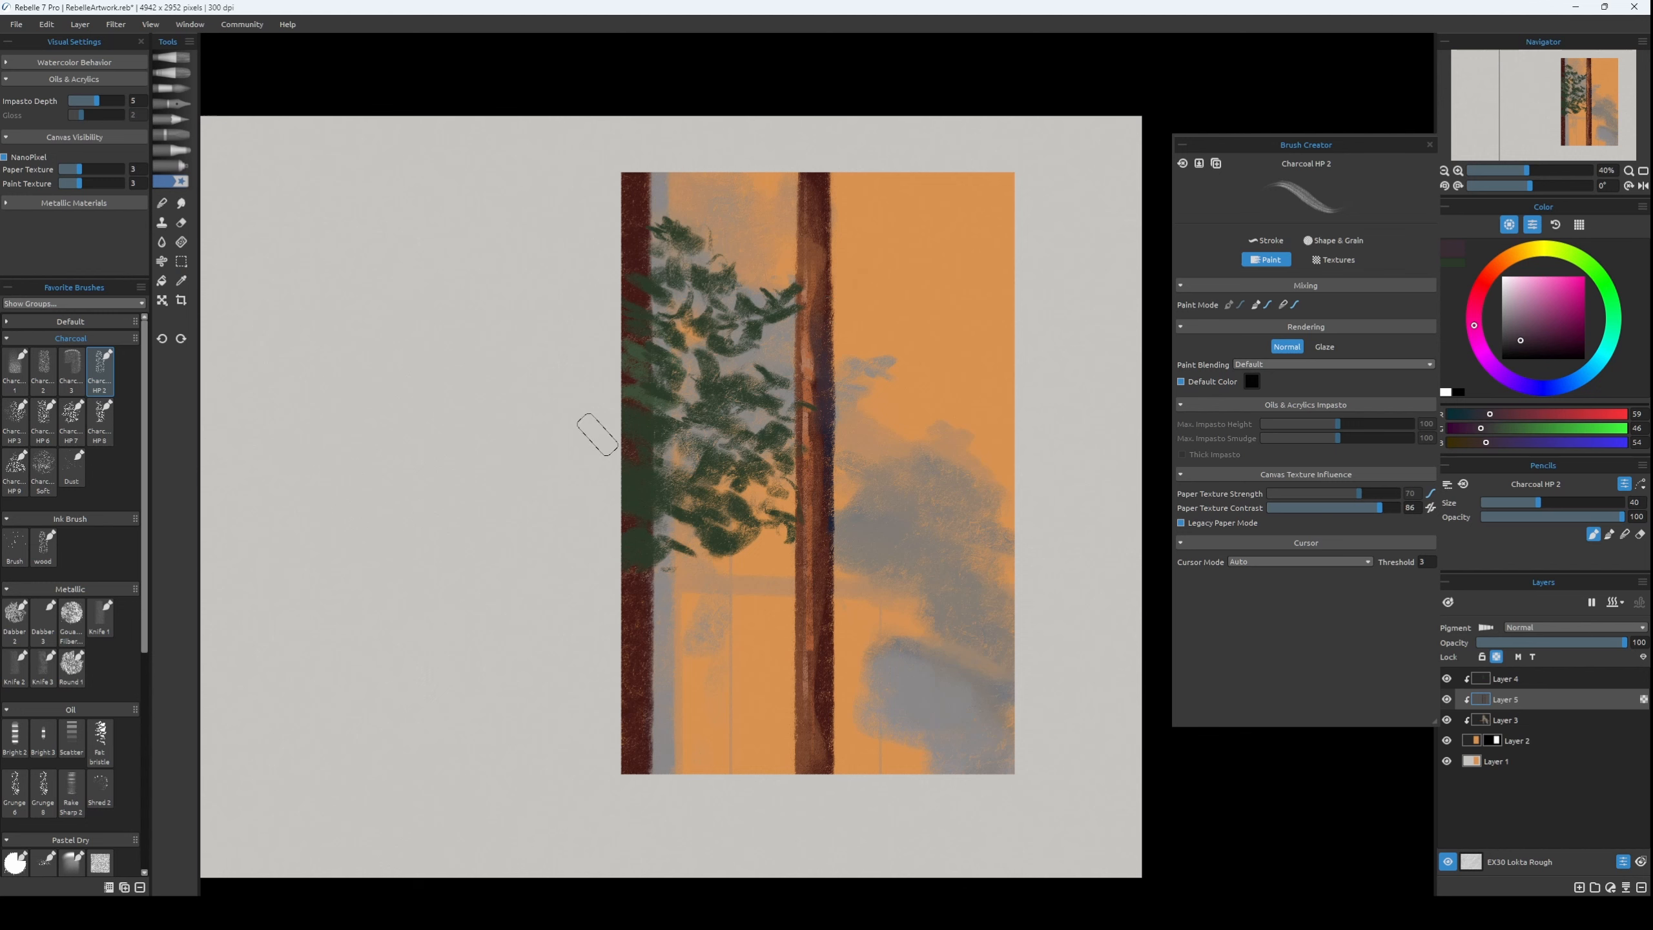
Extend the middle trunk's right-side shadow downward with dark plum tones such as RGB 50, 29, 42, reducing the brush size from 35 to 25.
{"action": "key", "text": "bracketleft"}
{"action": "left_click", "coordinate": [1527, 343]}
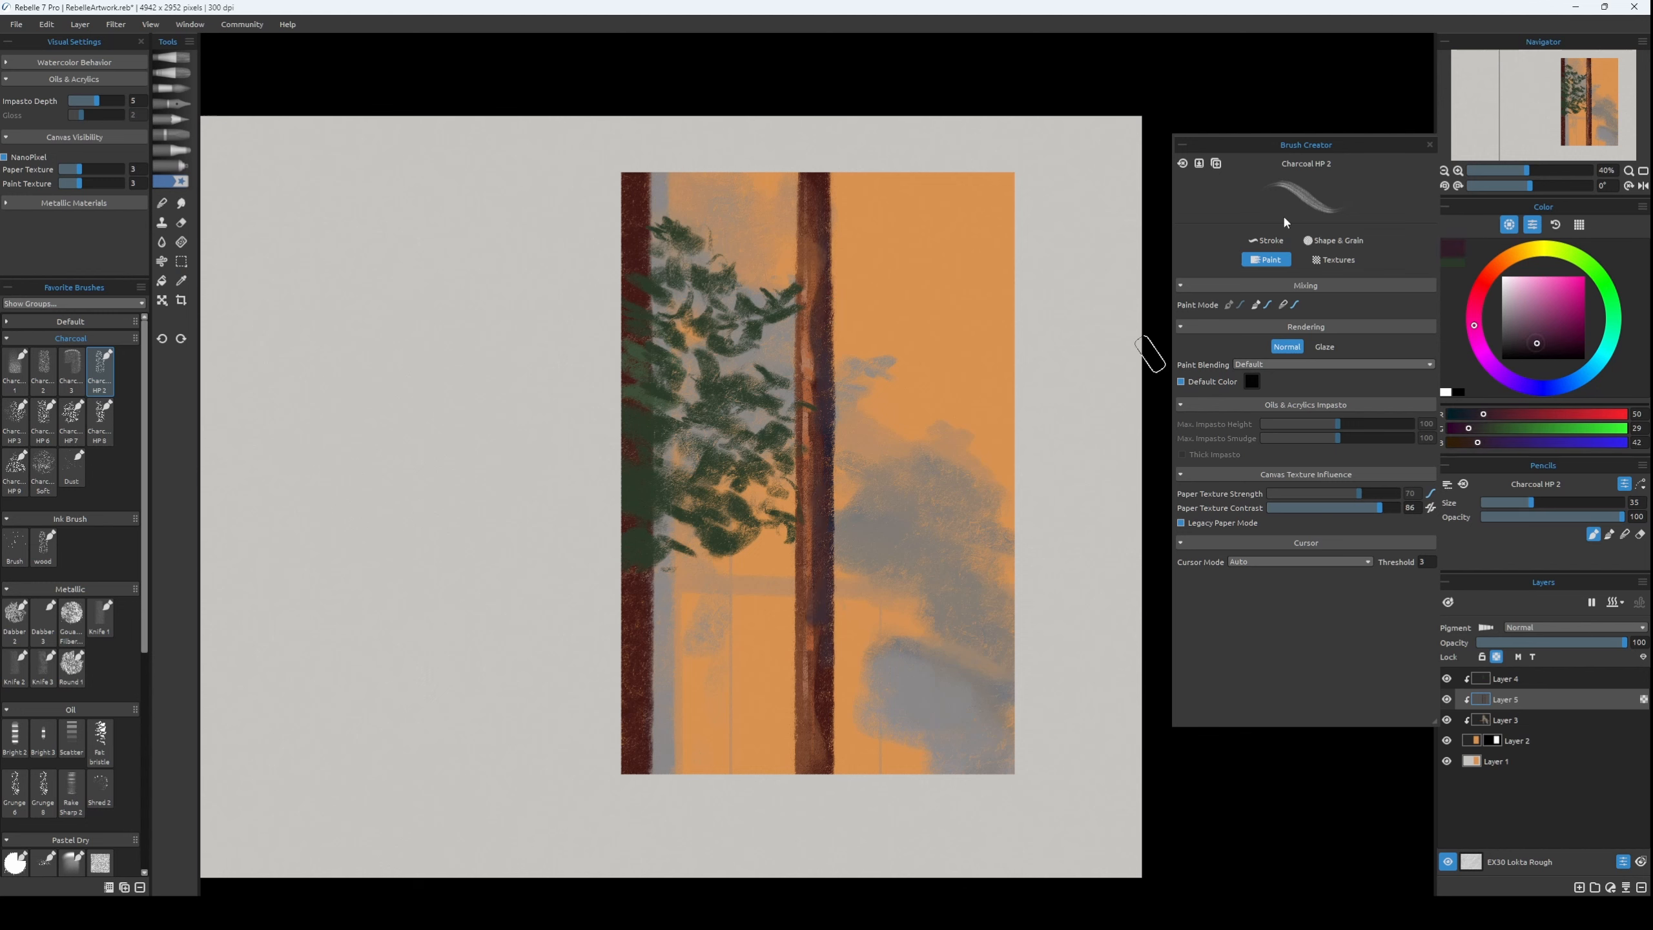
{"action": "left_click", "coordinate": [811, 444], "text": "alt"}
{"action": "left_click", "coordinate": [824, 390], "text": "alt"}
{"action": "left_click_drag", "start_coordinate": [820, 414], "coordinate": [819, 455]}
{"action": "left_click", "coordinate": [827, 385], "text": "alt"}
{"action": "key", "text": "bracketleft"}
{"action": "key", "text": "bracketleft"}
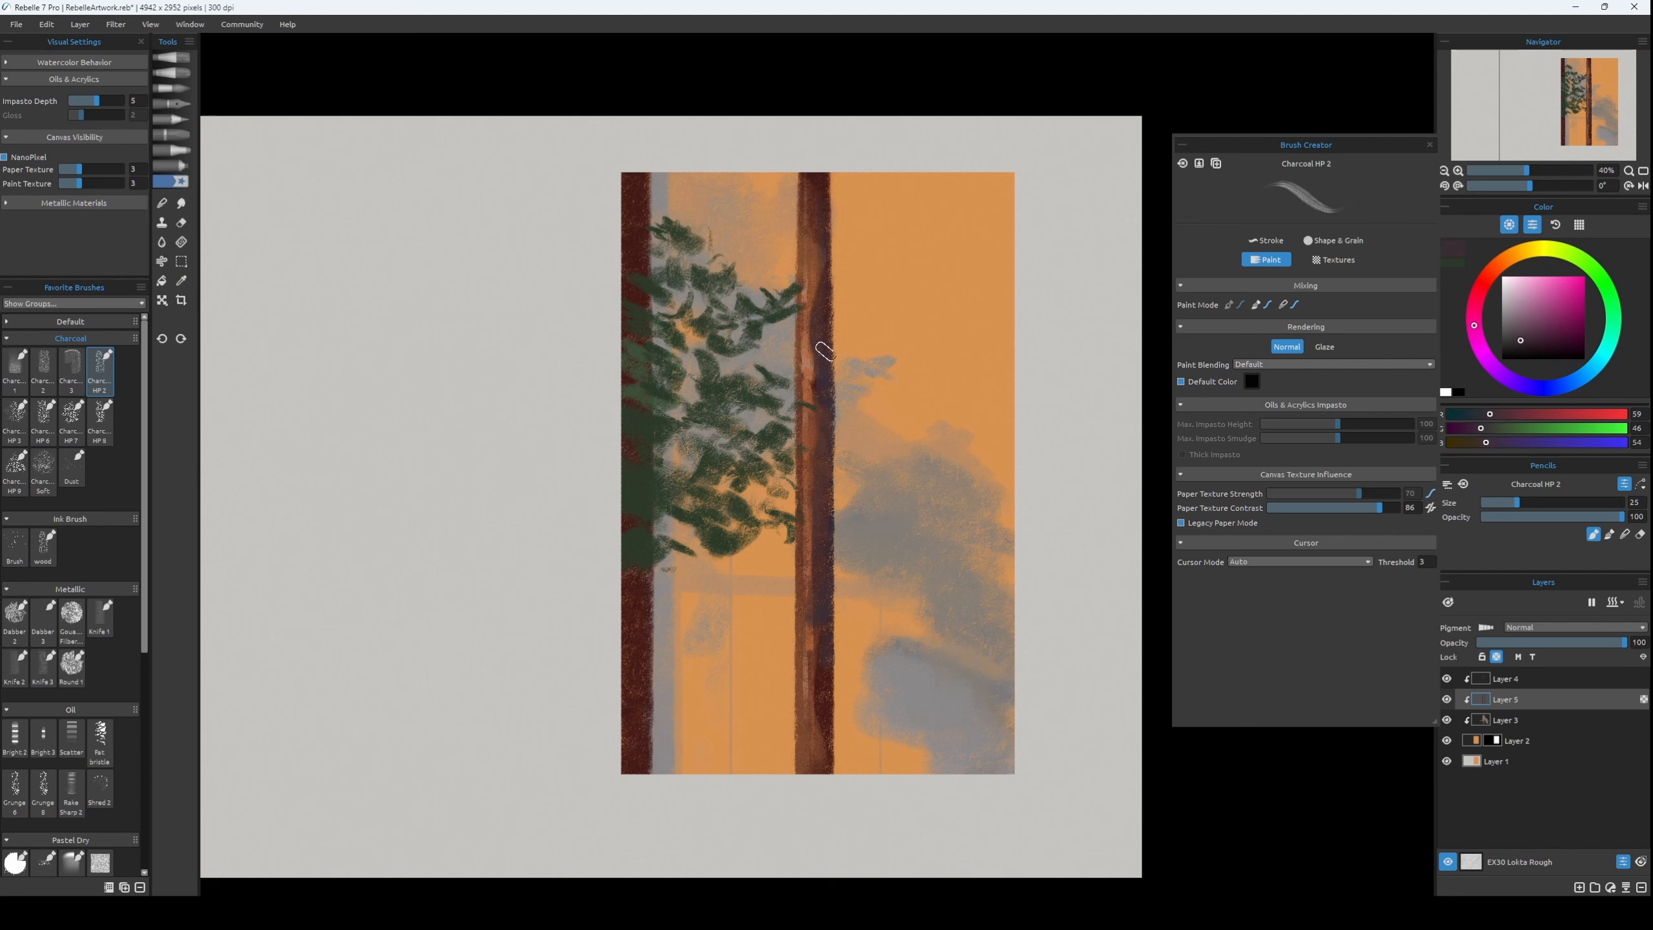
{"action": "left_click", "coordinate": [829, 400], "text": "alt"}
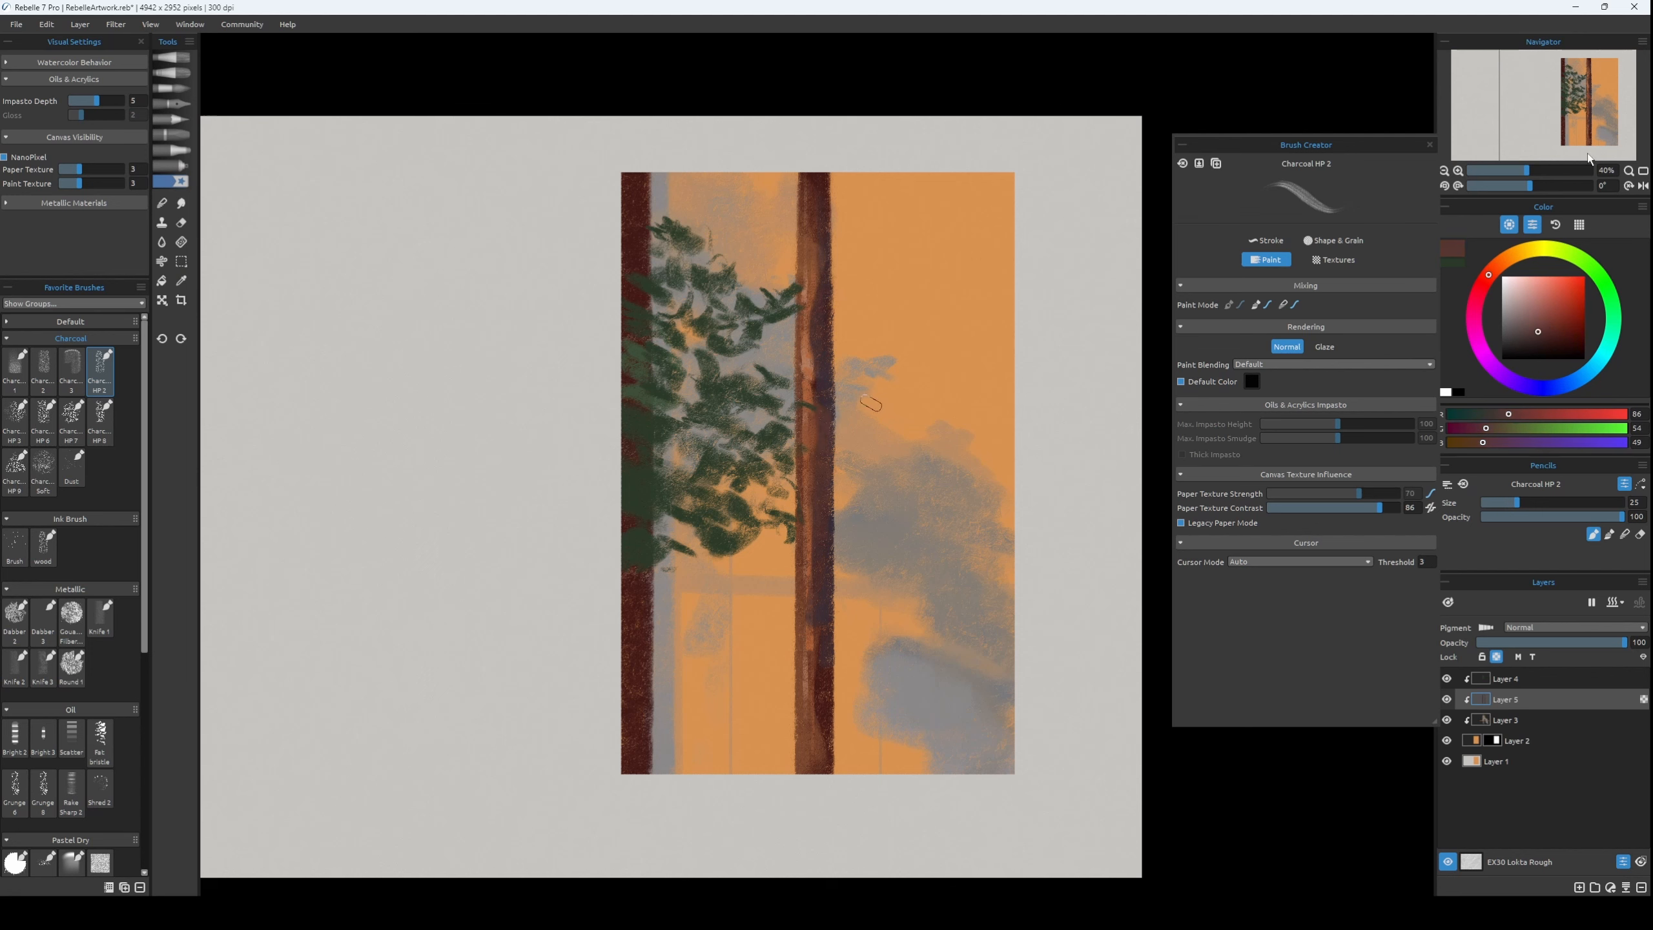
Paint near-black brown streaks, RGB 28, 17, 15, along the middle trunk's right side on Layer 4 with brush size 30, undoing unwanted strokes.
{"action": "left_click", "coordinate": [1540, 351]}
{"action": "left_click_drag", "start_coordinate": [814, 478], "coordinate": [810, 638]}
{"action": "key", "text": "ctrl+z"}
{"action": "key", "text": "bracketright"}
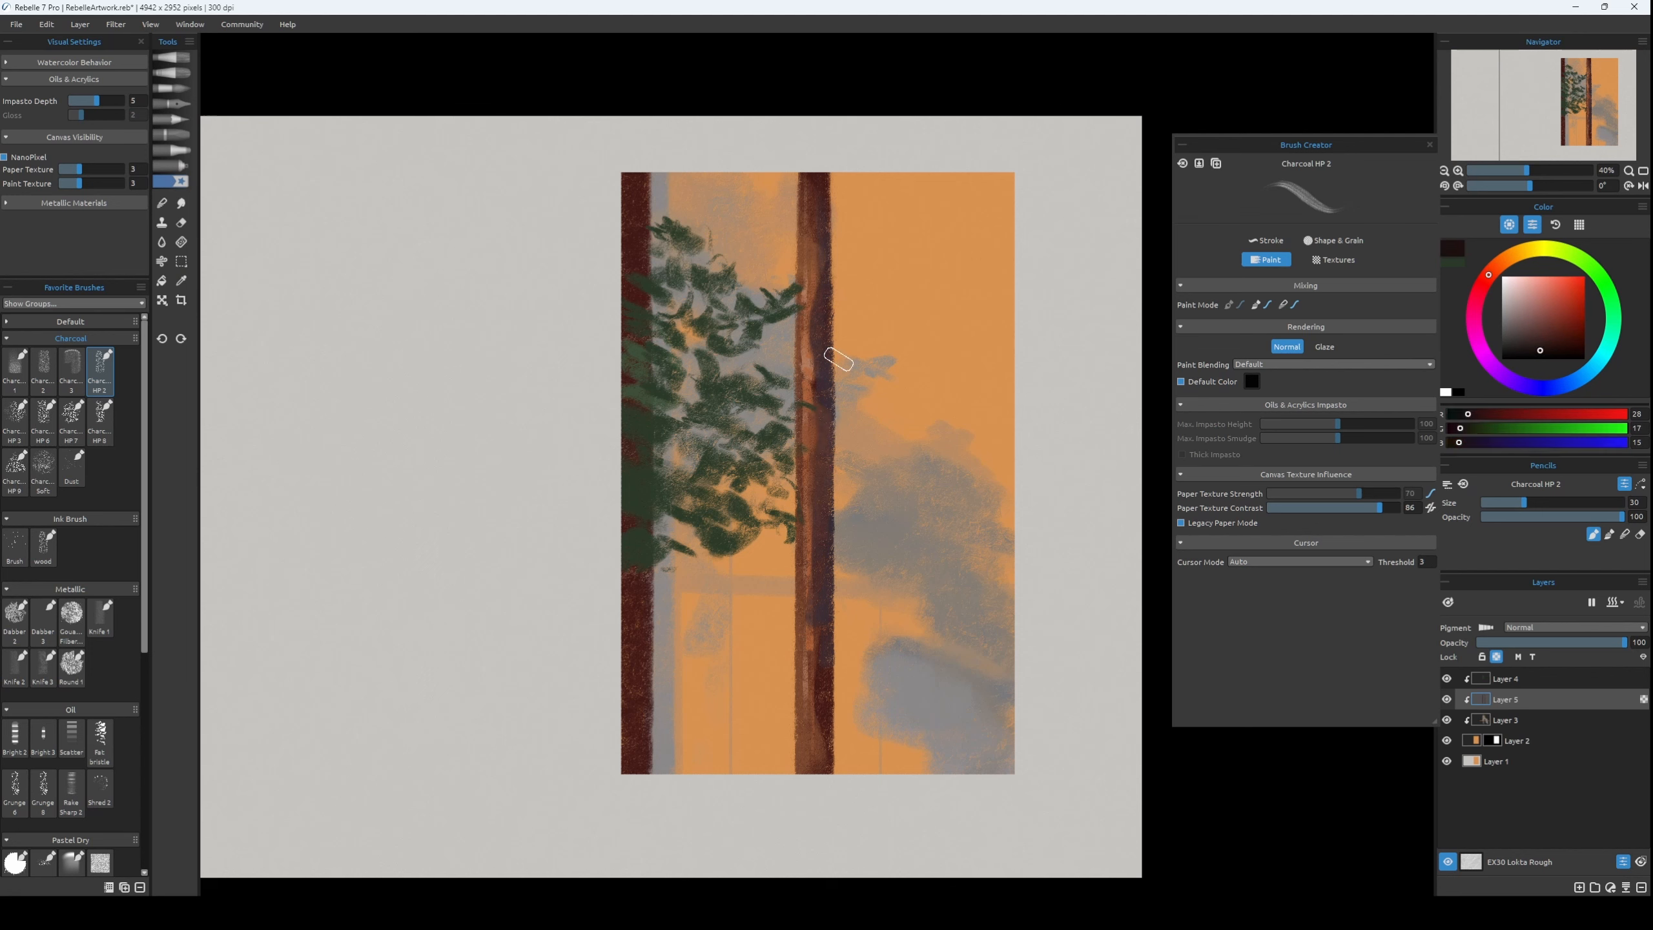
{"action": "key", "text": "ctrl+z"}
{"action": "left_click", "coordinate": [1506, 679]}
{"action": "key", "text": "ctrl+z"}
{"action": "left_click_drag", "start_coordinate": [830, 412], "coordinate": [815, 587]}
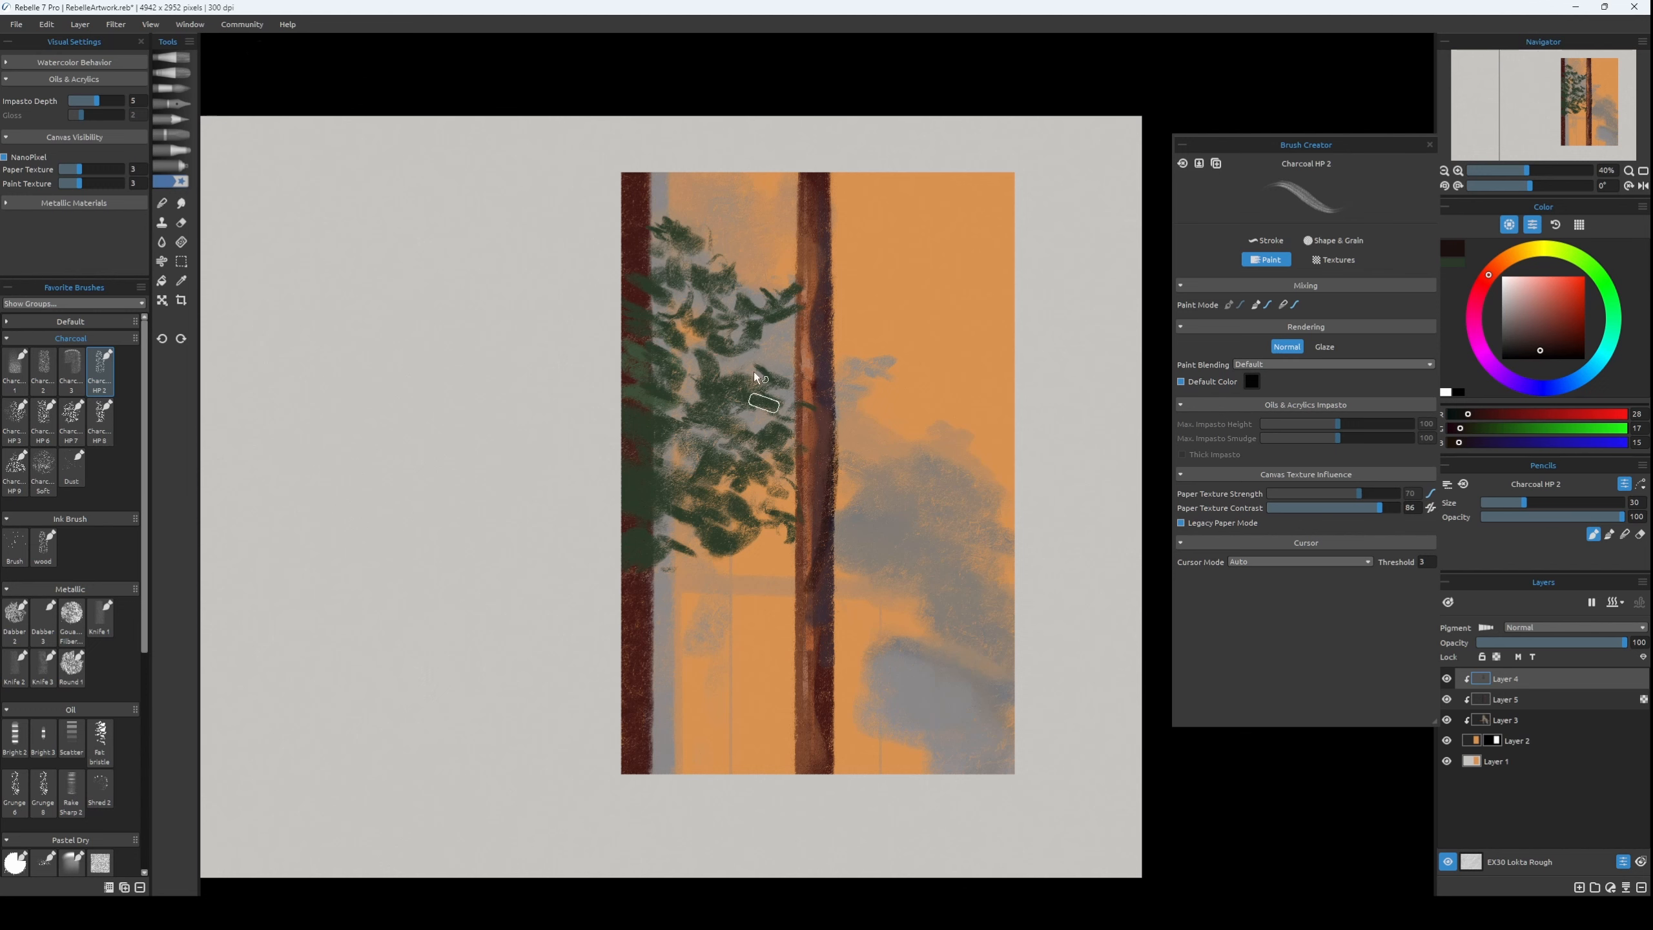
{"action": "key", "text": "ctrl+z"}
{"action": "left_click_drag", "start_coordinate": [827, 381], "coordinate": [825, 594]}
Touch up the inside of the middle trunk with brown sampled from it, using brush size 18.
{"action": "left_click", "coordinate": [813, 336], "text": "alt"}
{"action": "key", "text": "bracketleft"}
{"action": "key", "text": "bracketleft"}
{"action": "key", "text": "bracketleft"}
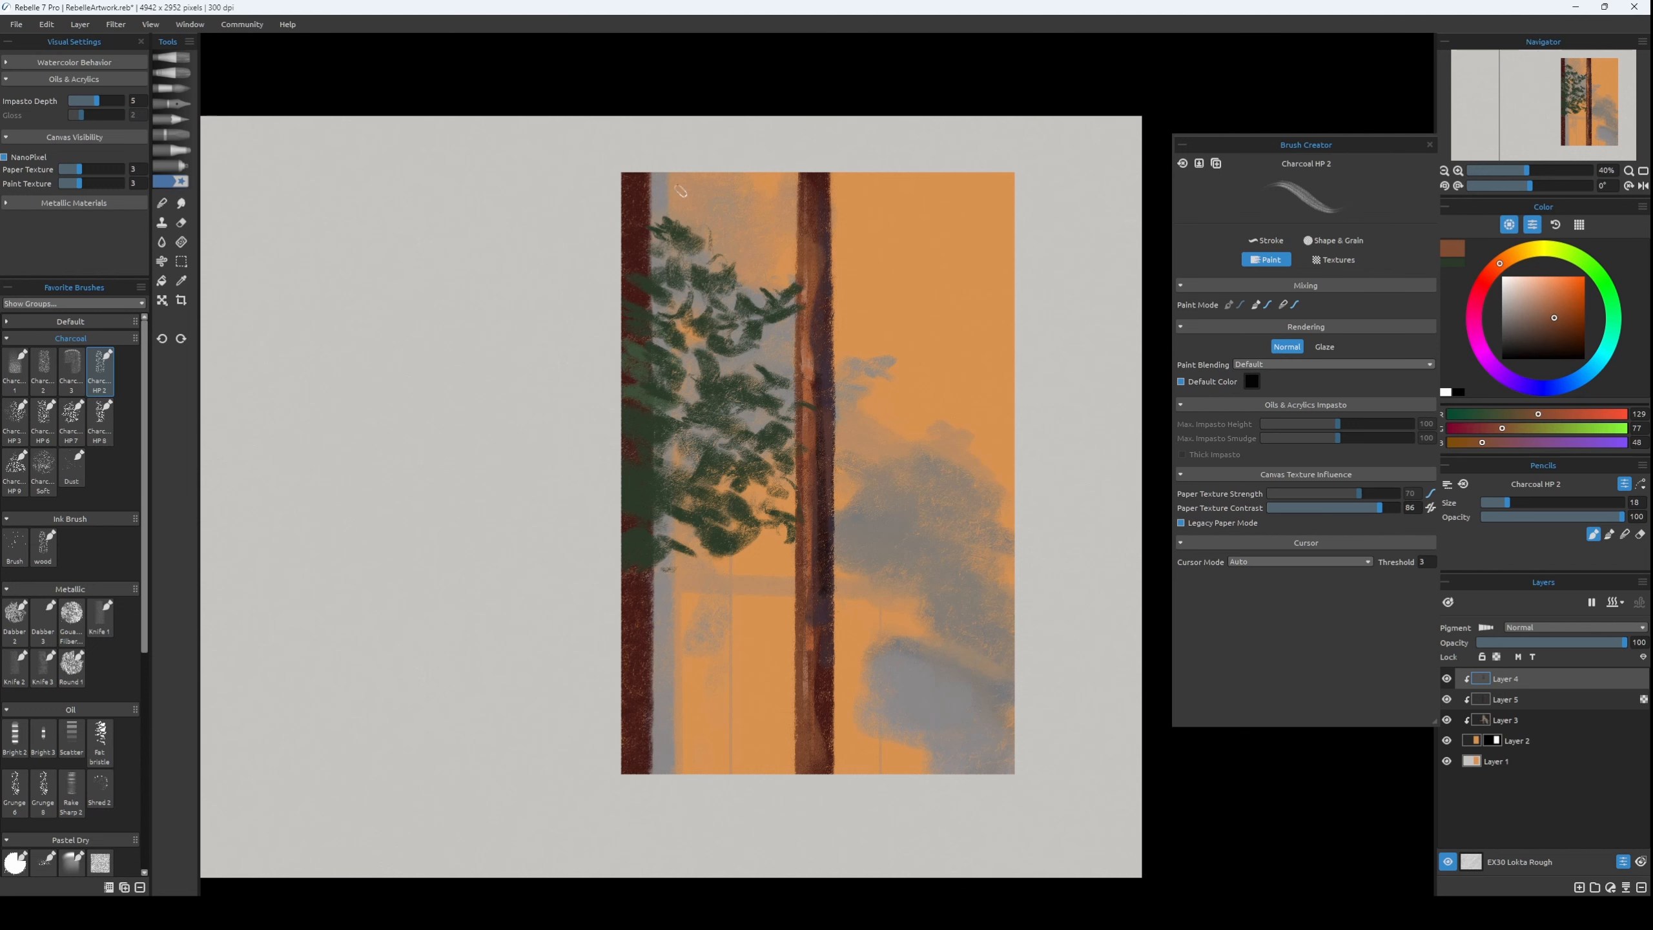
{"action": "left_click", "coordinate": [820, 530], "text": "alt"}
Add a new layer above Layer 4 and dab bright green into the middle of the left tree's foliage with brush size 25.
{"action": "left_click", "coordinate": [1579, 887]}
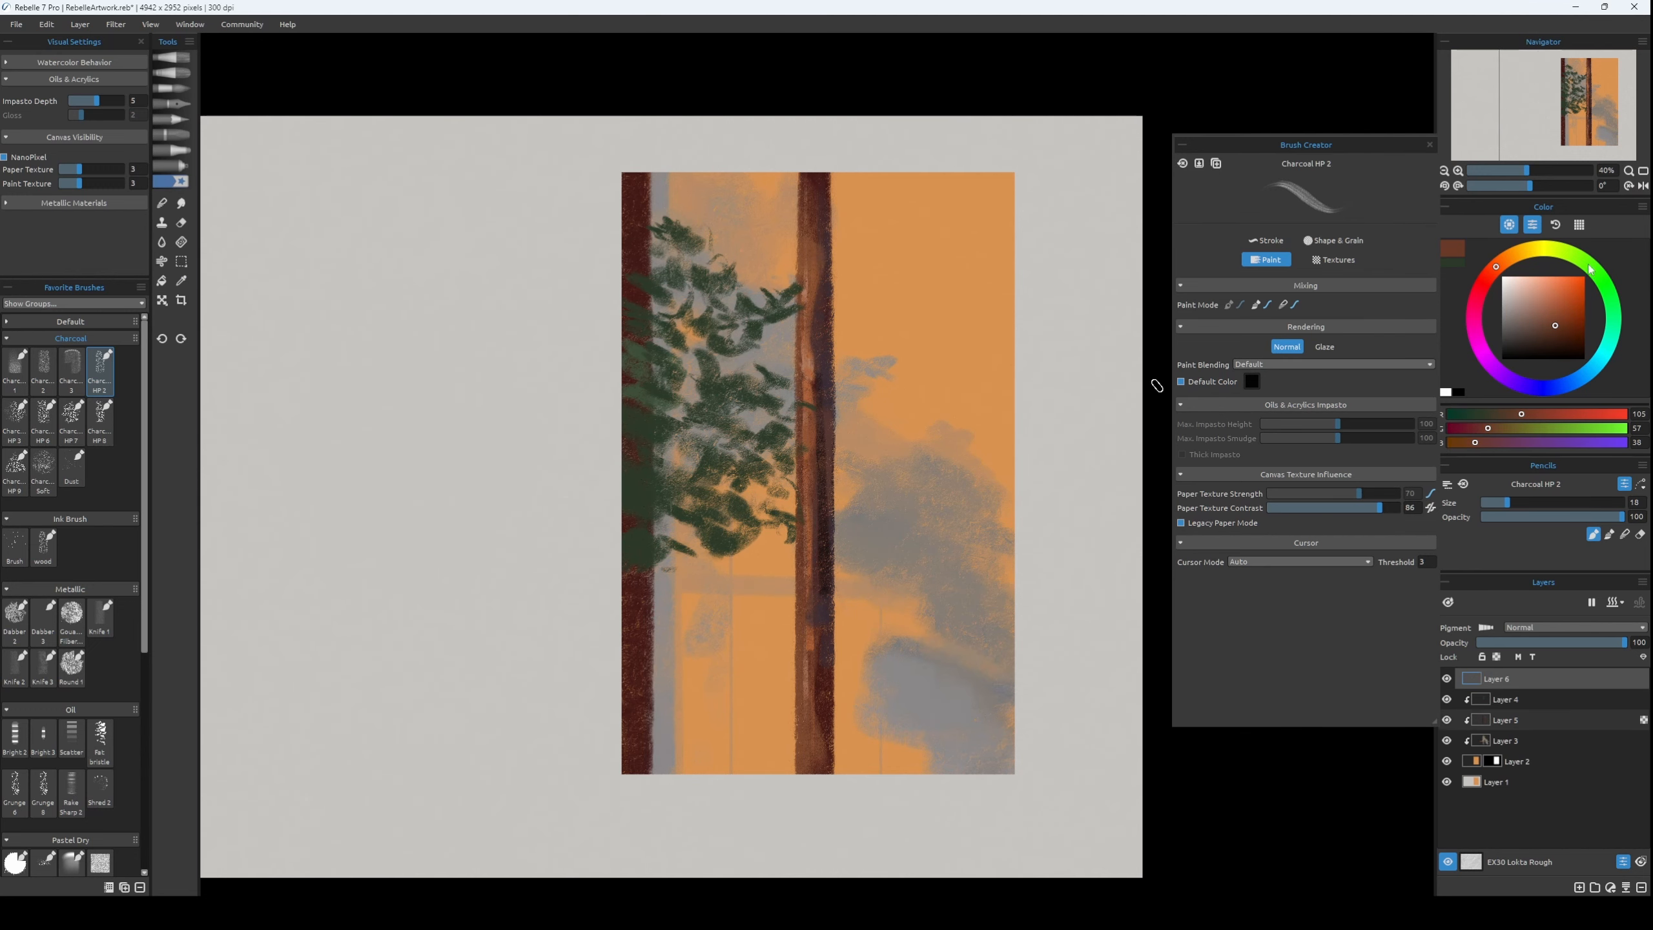
{"action": "left_click", "coordinate": [1589, 264]}
{"action": "left_click", "coordinate": [1545, 322]}
{"action": "key", "text": "bracketright"}
{"action": "key", "text": "bracketright"}
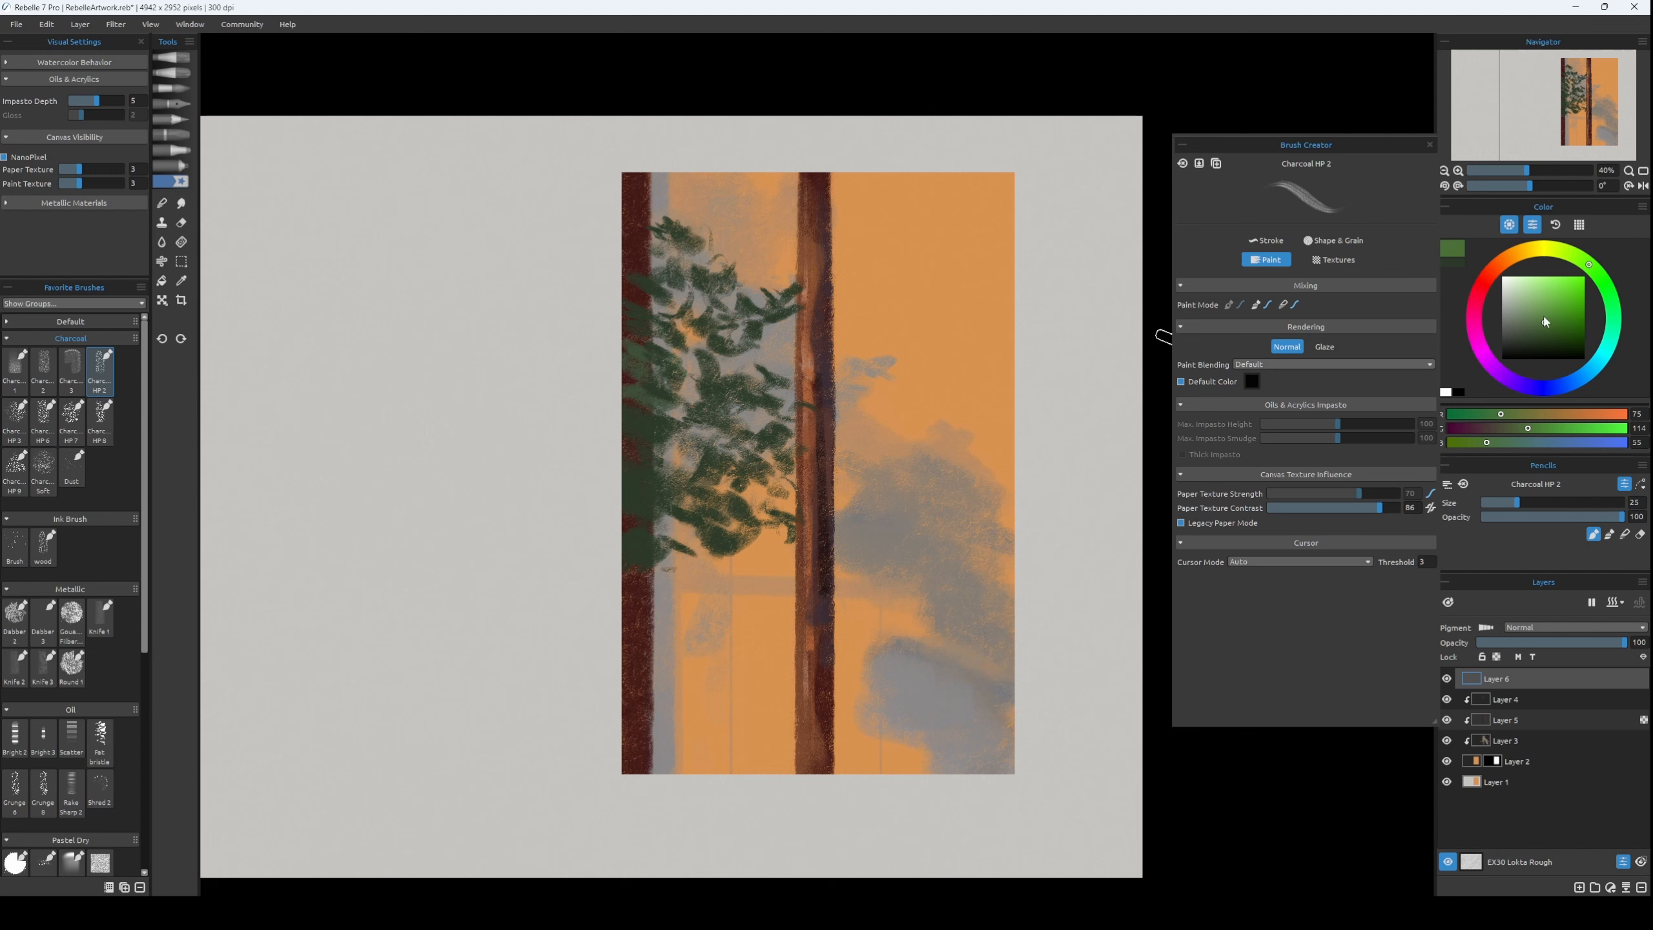
{"action": "left_click", "coordinate": [1562, 332]}
{"action": "left_click", "coordinate": [688, 387], "text": "alt"}
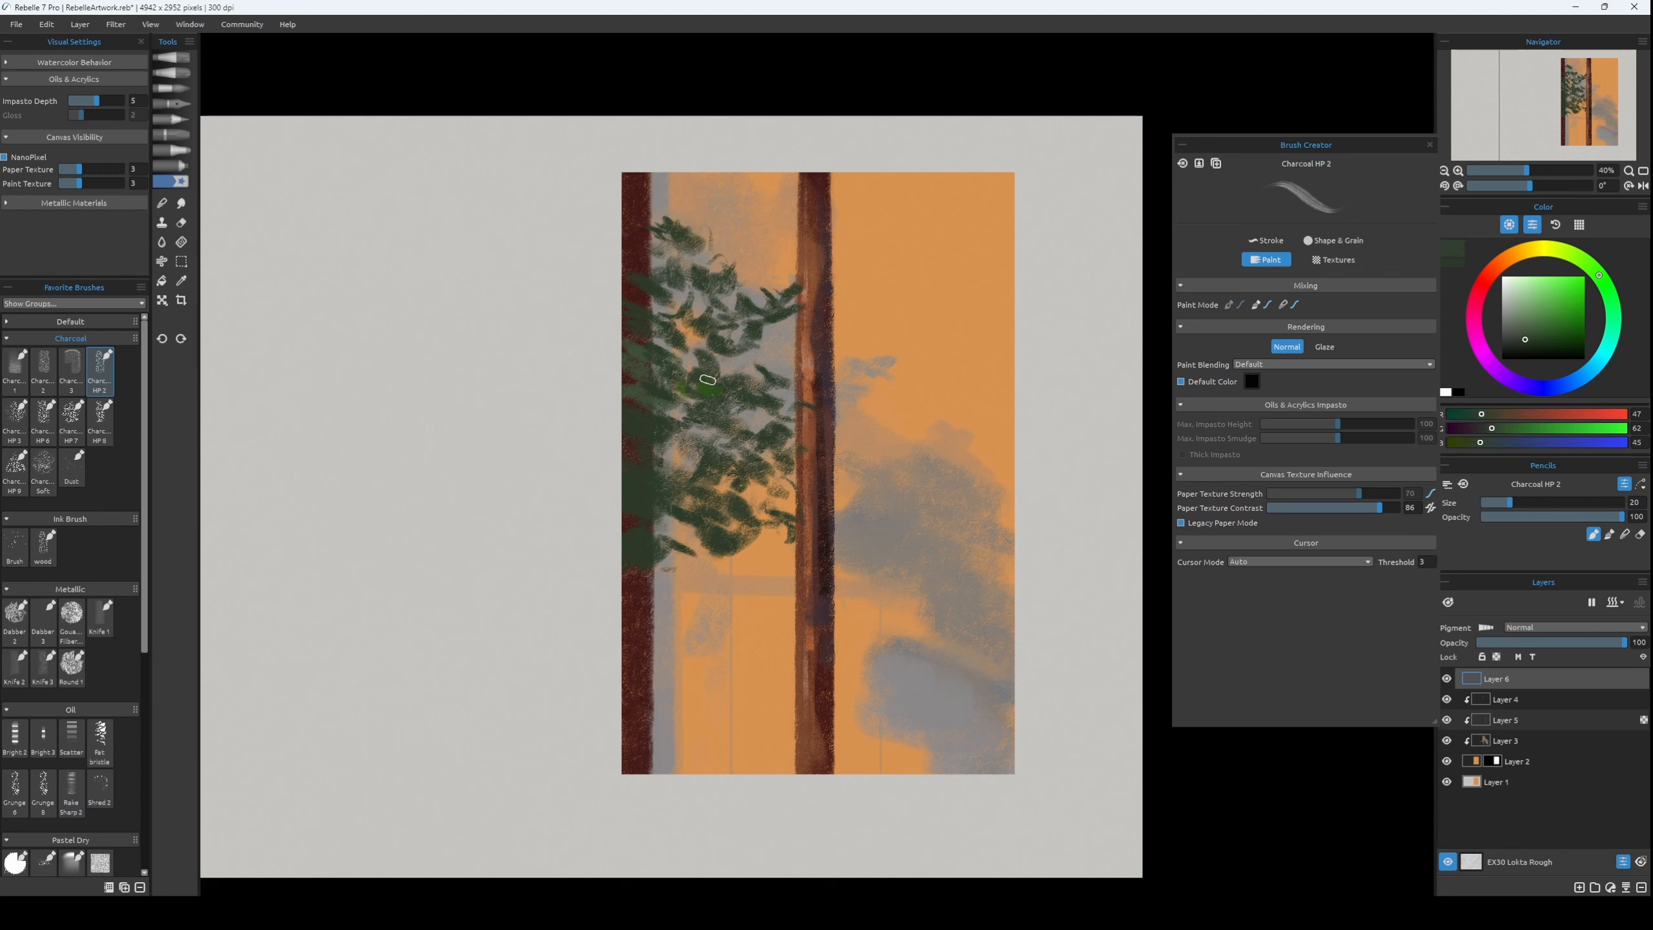
Clip Layer 6 to the layers below and paint very dark green leaf clusters, RGB 26, 32, 24, through the left tree's foliage.
{"action": "left_click", "coordinate": [610, 159], "text": "alt"}
{"action": "left_click", "coordinate": [731, 351], "text": "alt"}
{"action": "left_click", "coordinate": [1523, 349]}
{"action": "left_click", "coordinate": [1496, 502]}
{"action": "key", "text": "alt"}
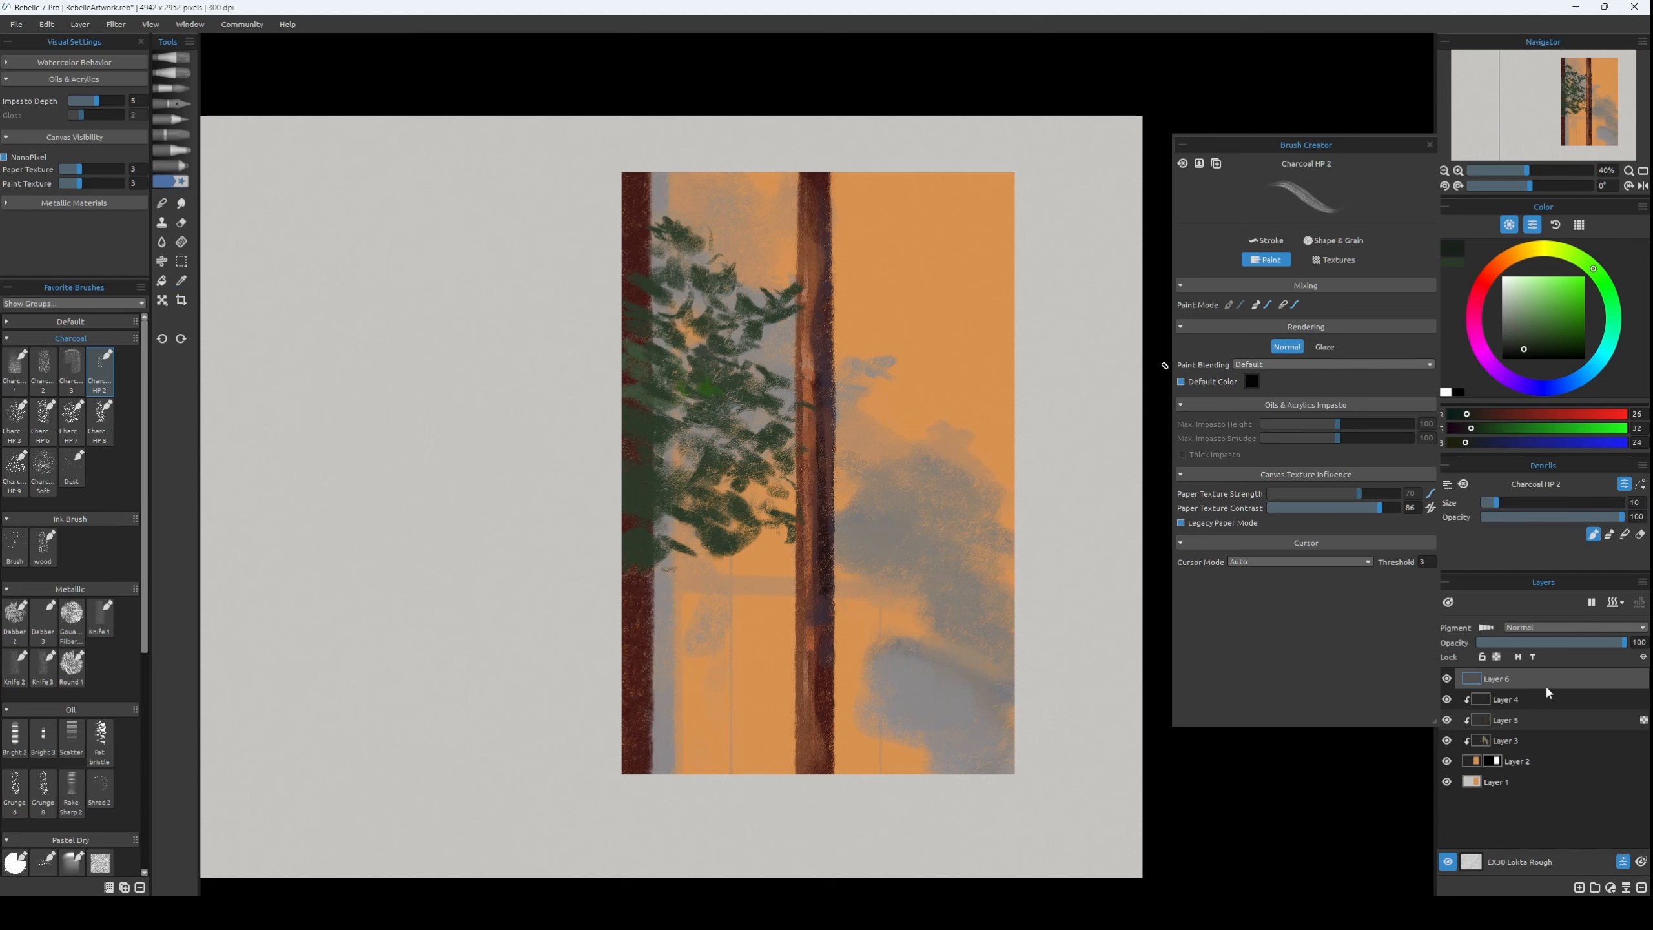
{"action": "key", "text": "alt"}
{"action": "left_click", "coordinate": [1548, 688], "text": "alt"}
{"action": "mouse_move", "coordinate": [698, 351]}
{"action": "left_mouse_down"}
{"action": "mouse_move", "coordinate": [726, 440]}
{"action": "mouse_move", "coordinate": [645, 466]}
{"action": "mouse_move", "coordinate": [703, 540]}
{"action": "mouse_move", "coordinate": [738, 529]}
{"action": "mouse_move", "coordinate": [732, 456]}
{"action": "mouse_move", "coordinate": [755, 416]}
{"action": "mouse_move", "coordinate": [736, 345]}
{"action": "mouse_move", "coordinate": [770, 325]}
{"action": "mouse_move", "coordinate": [772, 350]}
{"action": "left_mouse_up"}
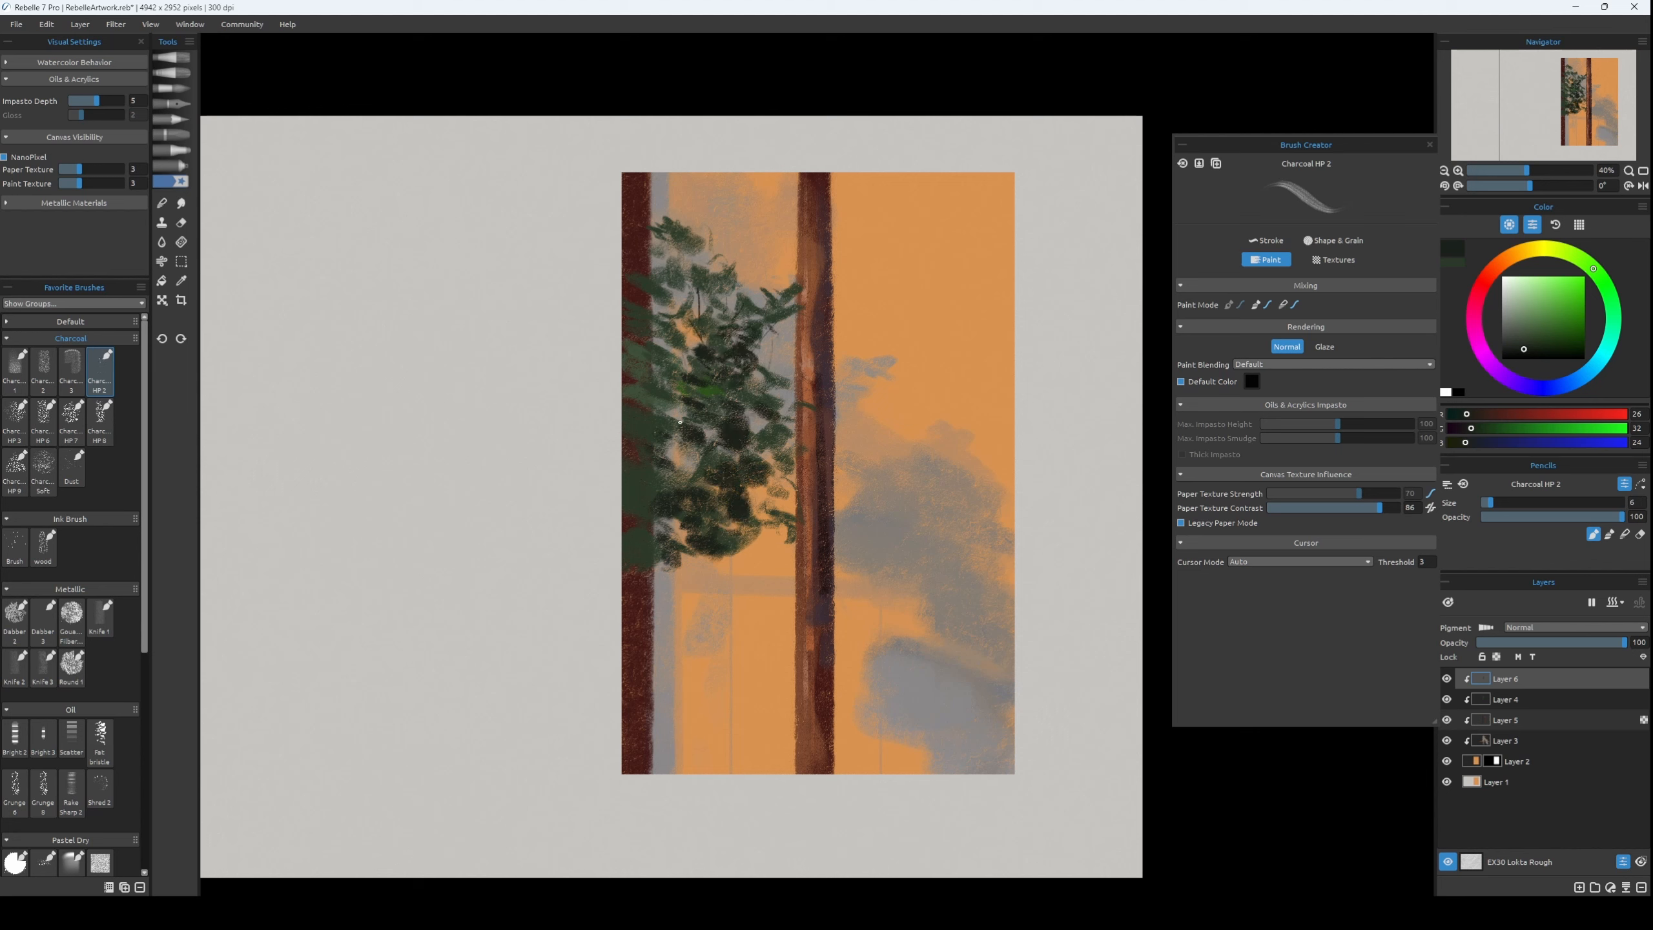
Undo the last stroke and draw more thin dark green twigs and leaves in the foliage beside the left trunk.
{"action": "key", "text": "ctrl+z"}
{"action": "mouse_move", "coordinate": [691, 450]}
{"action": "left_mouse_down"}
{"action": "mouse_move", "coordinate": [685, 479]}
{"action": "mouse_move", "coordinate": [672, 474]}
{"action": "left_mouse_up"}
{"action": "mouse_move", "coordinate": [648, 319]}
{"action": "left_mouse_down"}
{"action": "mouse_move", "coordinate": [640, 301]}
{"action": "mouse_move", "coordinate": [682, 295]}
{"action": "left_mouse_up"}
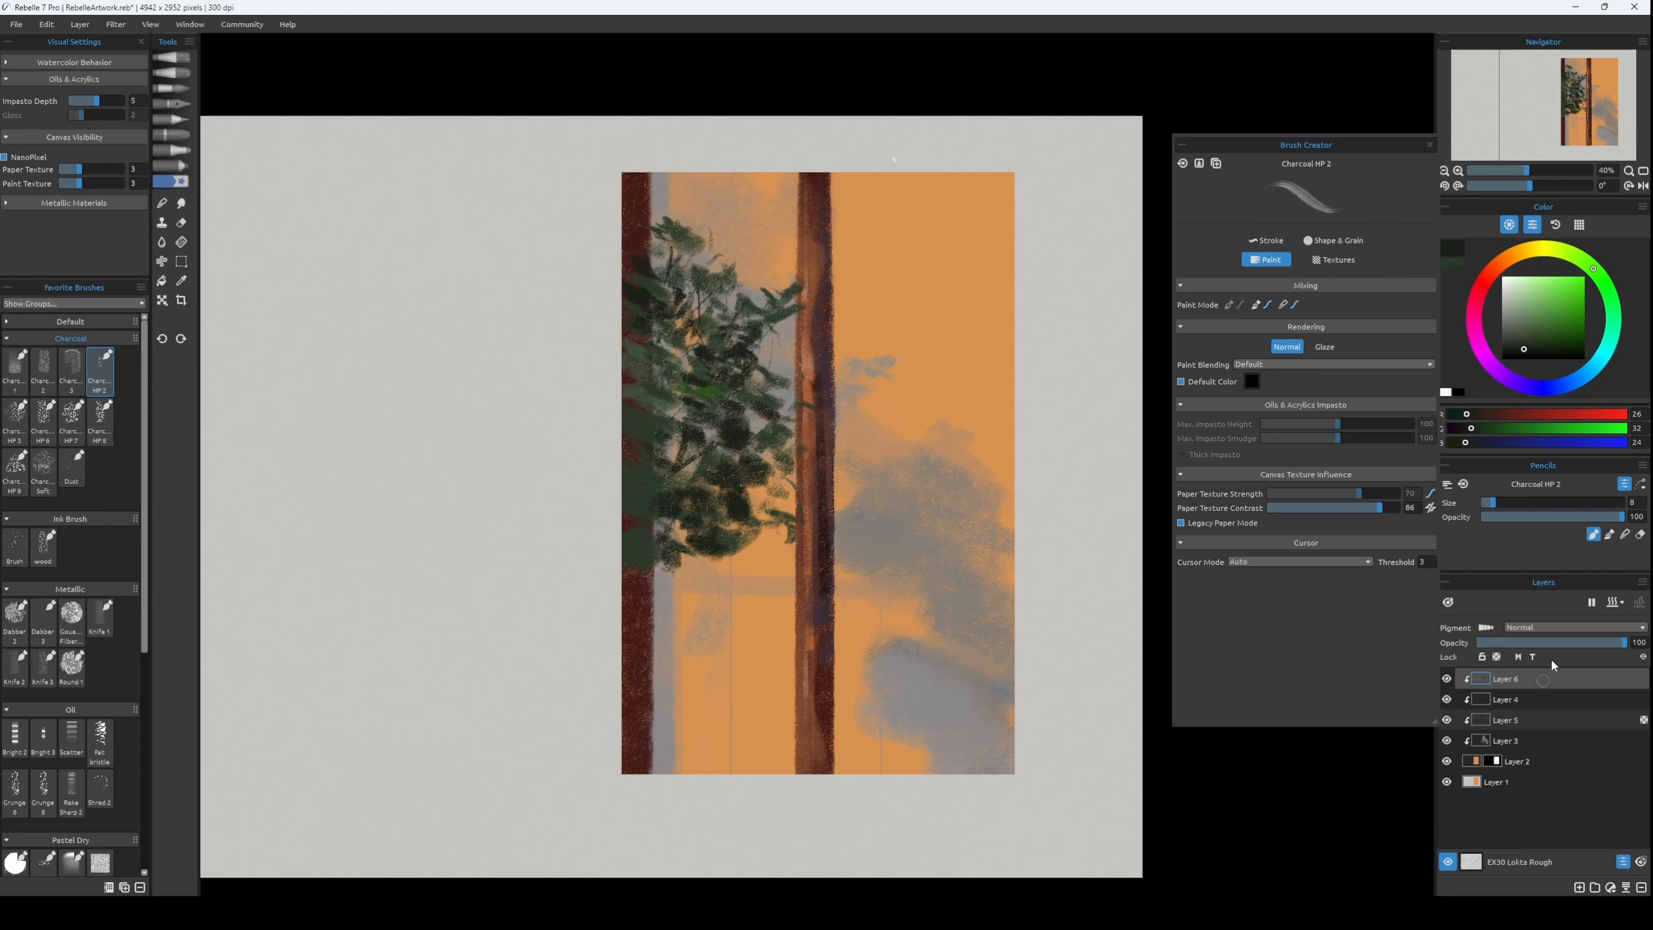
Add a clipped layer above Layer 6 and paint a small green leaf sprig on the middle trunk's upper right edge.
{"action": "key", "text": "ctrl+shift+n"}
{"action": "key", "text": "ctrl+alt+g"}
{"action": "left_click", "coordinate": [653, 360], "text": "alt"}
{"action": "key", "text": "bracketright"}
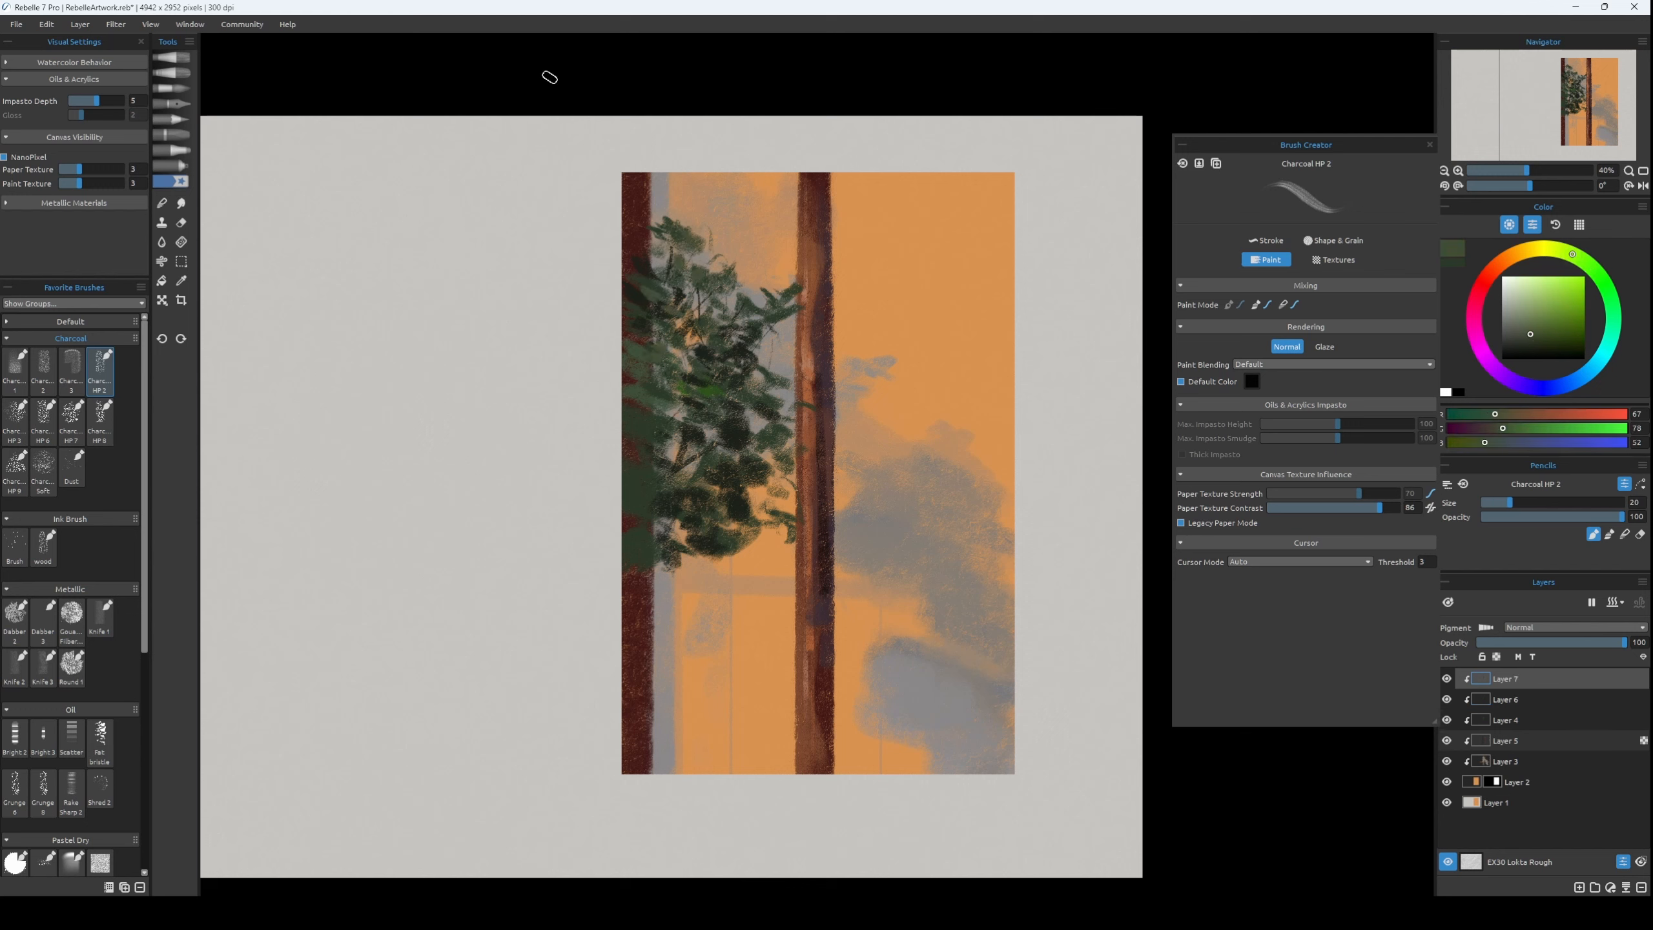
{"action": "key", "text": "bracketright"}
{"action": "left_click", "coordinate": [841, 277], "text": "alt"}
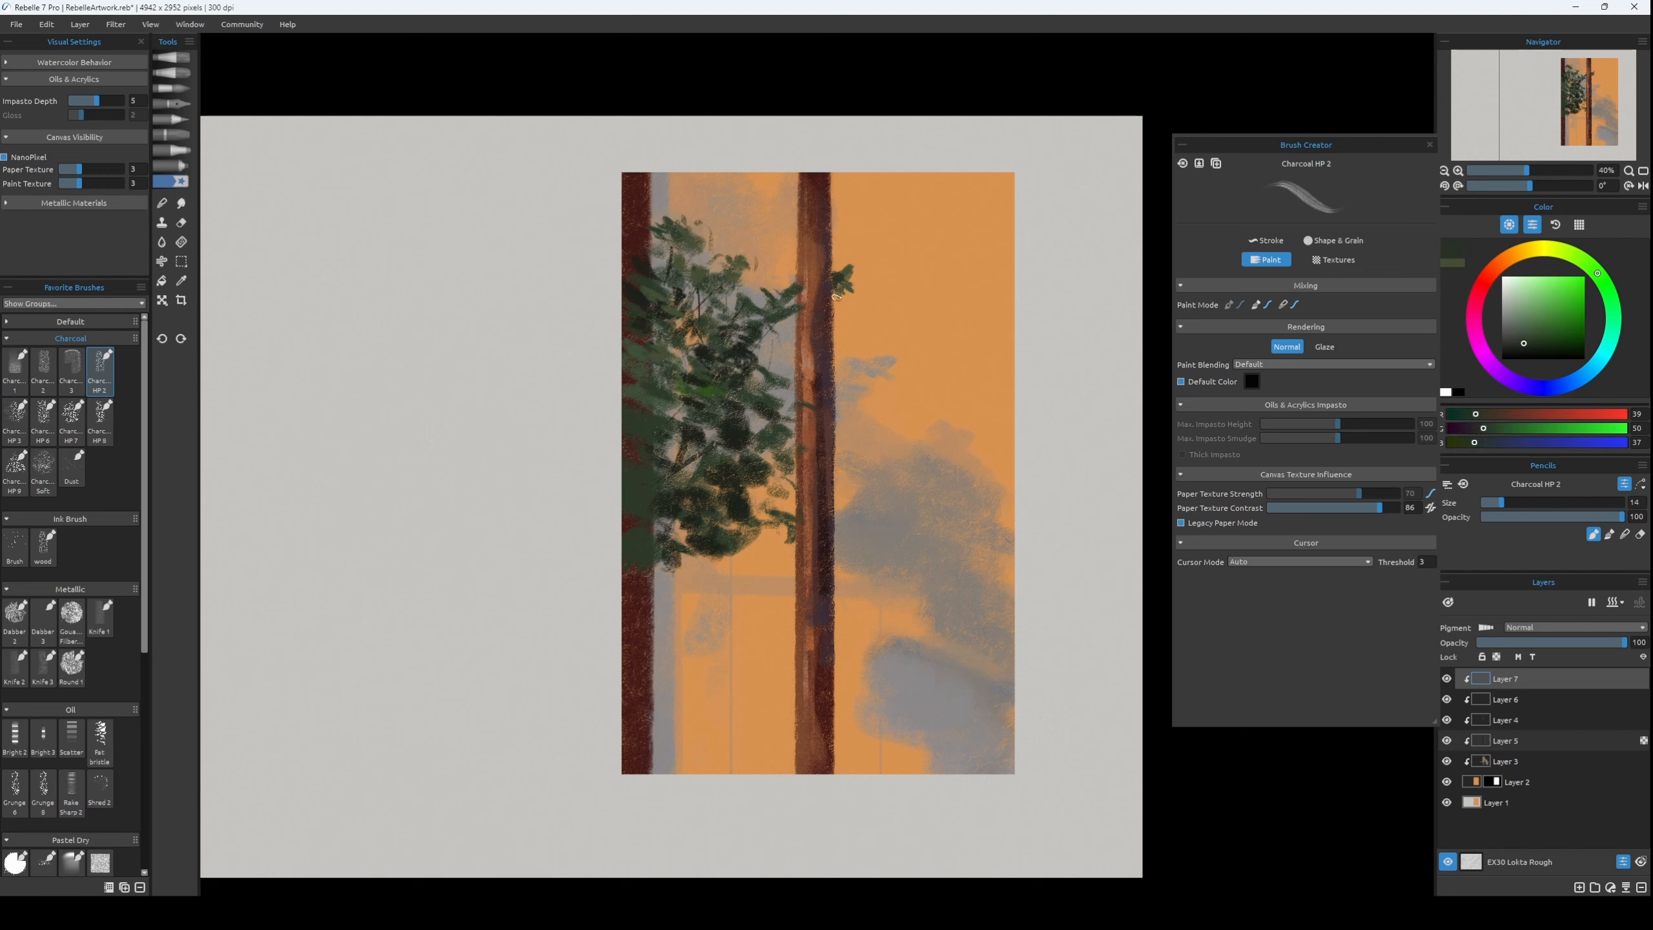
Merge Layers 7, 6 and 4 into one layer and clip it to the layers below again.
{"action": "left_click", "coordinate": [1522, 717], "text": "shift"}
{"action": "key", "text": "ctrl+e"}
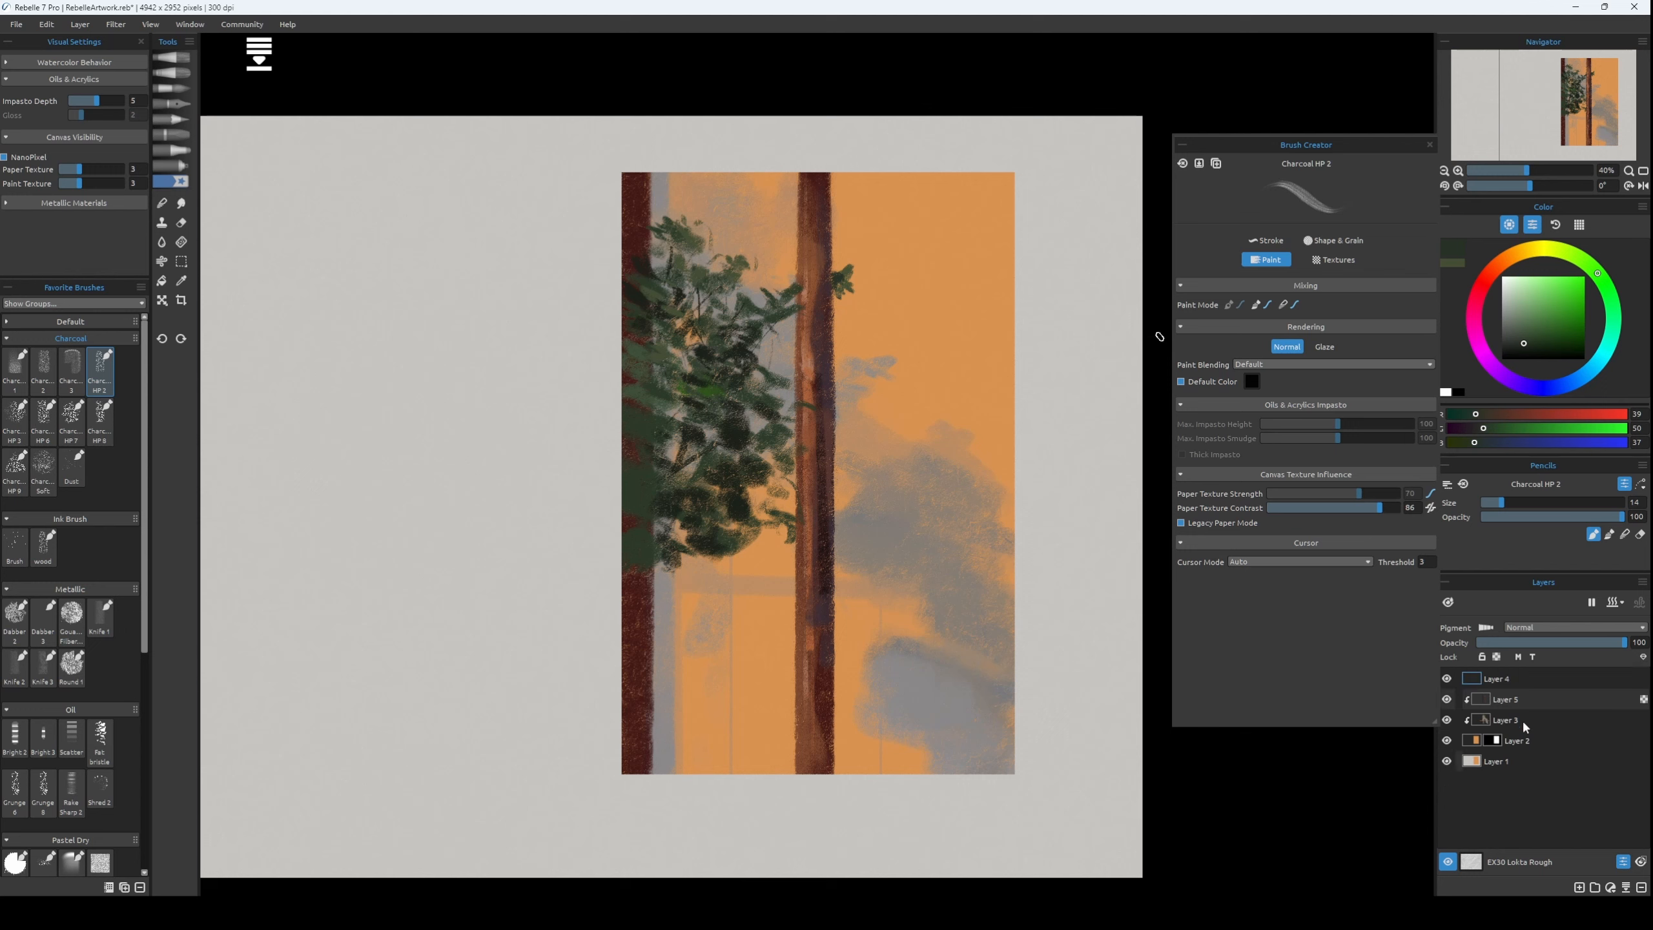
{"action": "left_click", "coordinate": [1519, 690], "text": "alt"}
Add a clipped layer directly above Layer 3 and paint dark green leaves behind the middle trunk, sticking out on its right side.
{"action": "left_click", "coordinate": [1508, 718]}
{"action": "key", "text": "ctrl+shift+n"}
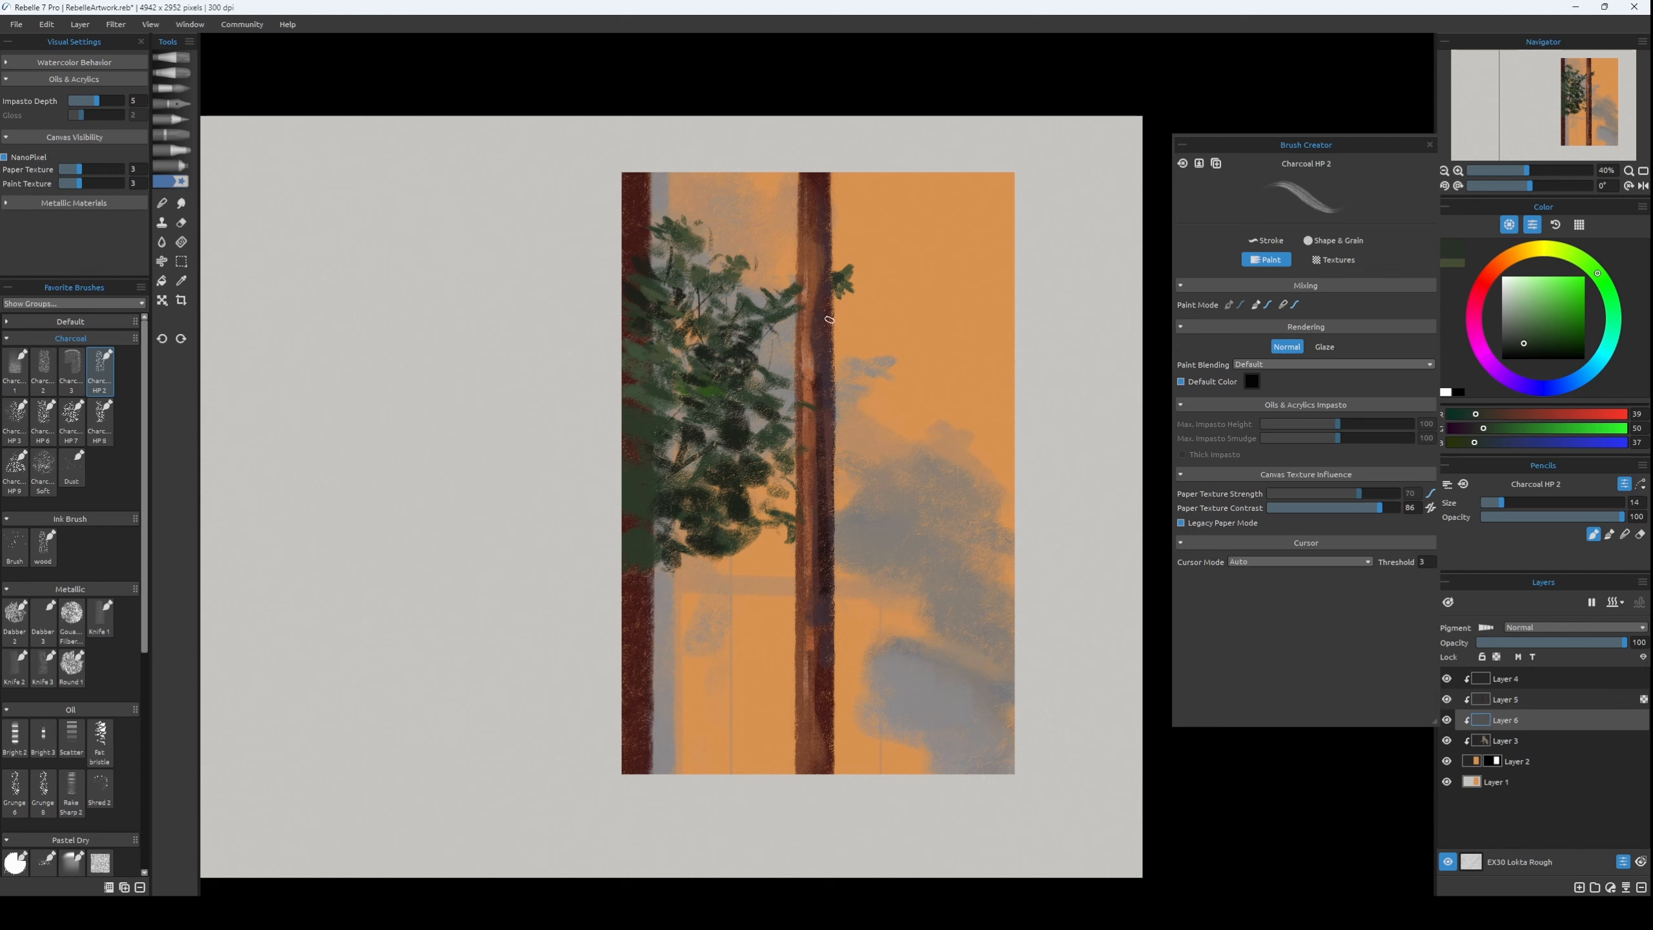
{"action": "key", "text": "bracketleft"}
{"action": "left_click", "coordinate": [641, 265], "text": "alt"}
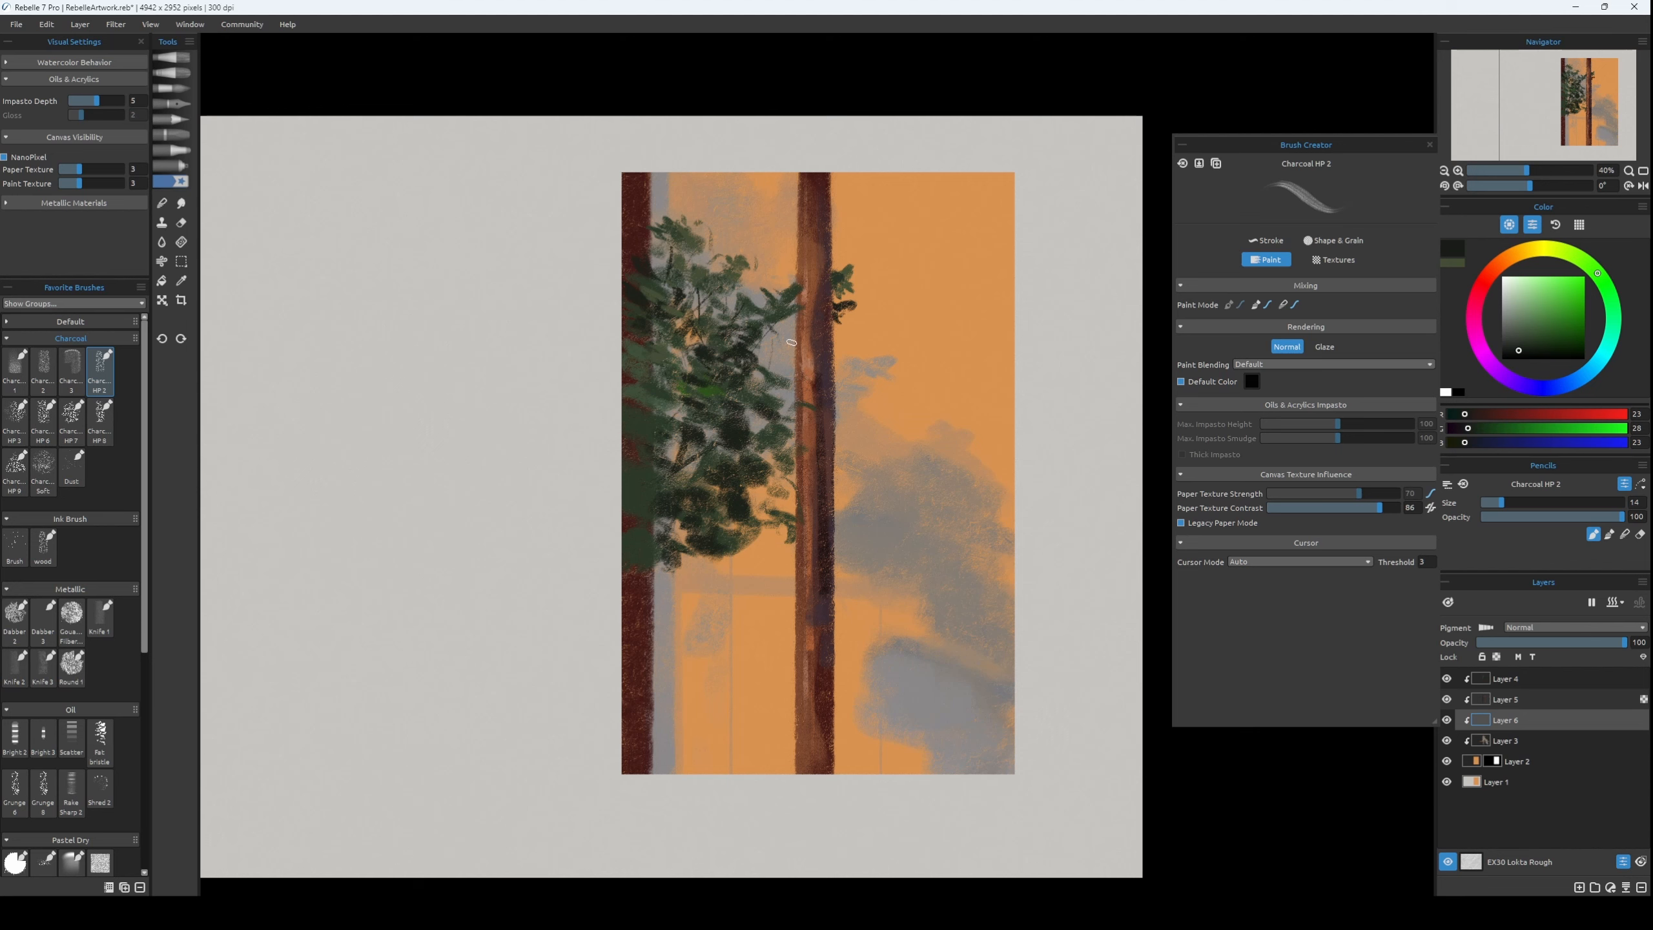
{"action": "left_click", "coordinate": [843, 283], "text": "alt"}
{"action": "key", "text": "bracketright"}
{"action": "key", "text": "bracketright"}
{"action": "left_click_drag", "start_coordinate": [837, 368], "coordinate": [839, 389]}
Extend the lower edge of the left tree's foliage with dark green leaves, RGB 31, 46, 28, at brush size 25.
{"action": "key", "text": "bracketleft"}
{"action": "key", "text": "bracketleft"}
{"action": "key", "text": "bracketleft"}
{"action": "key", "text": "bracketleft"}
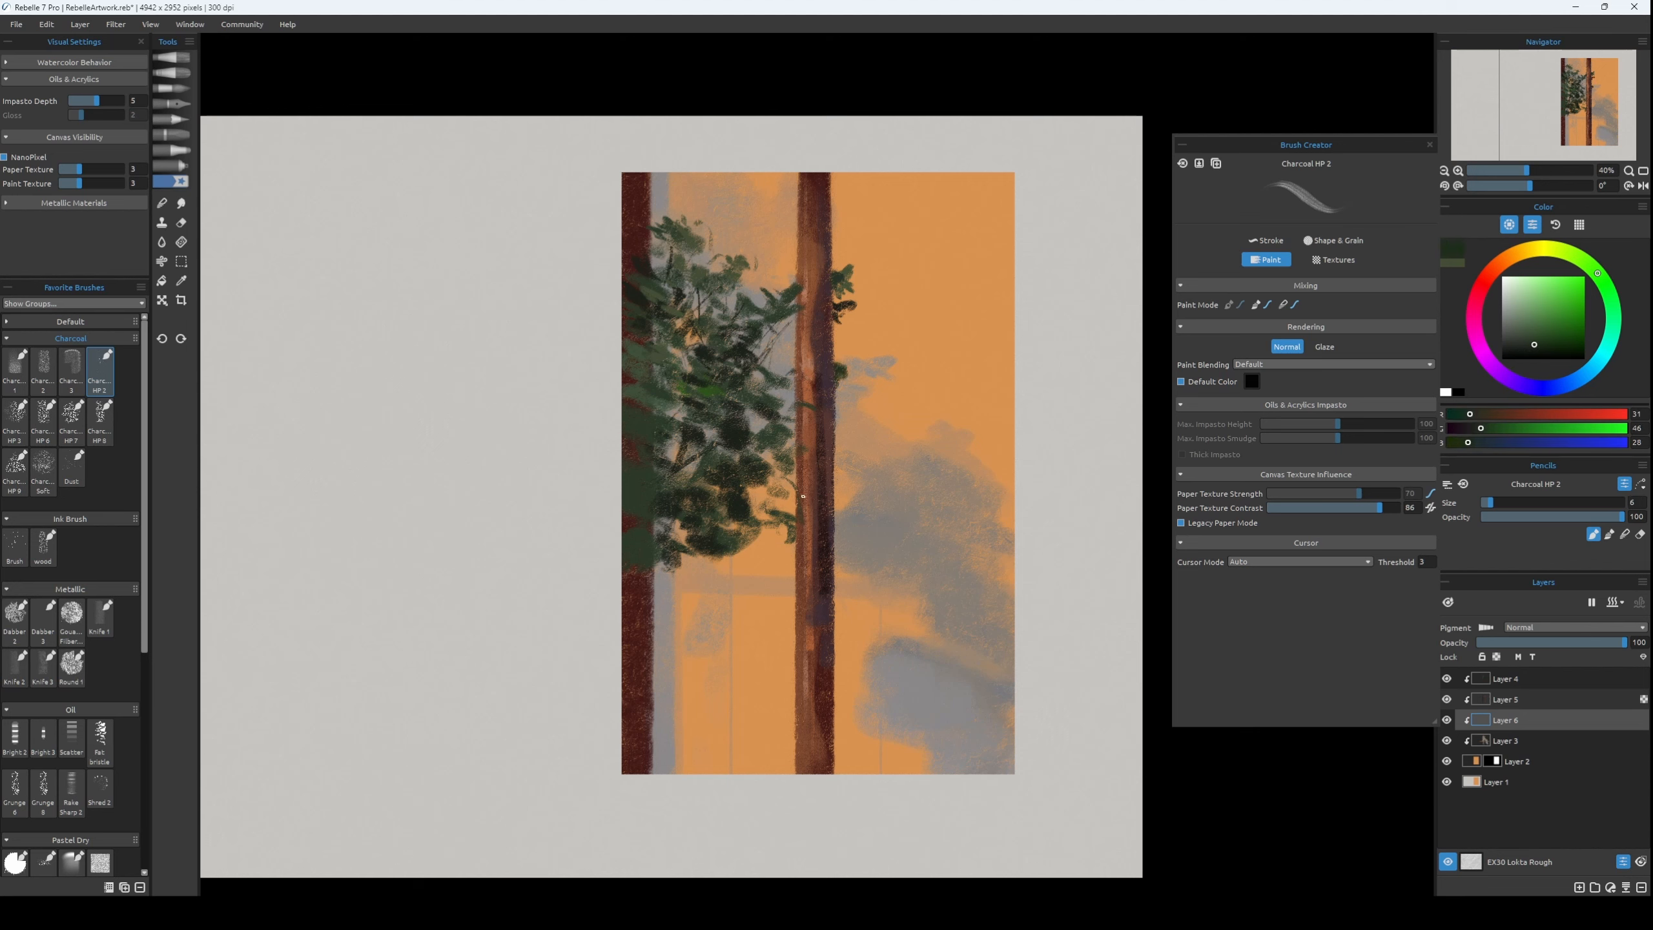
{"action": "key", "text": "bracketright"}
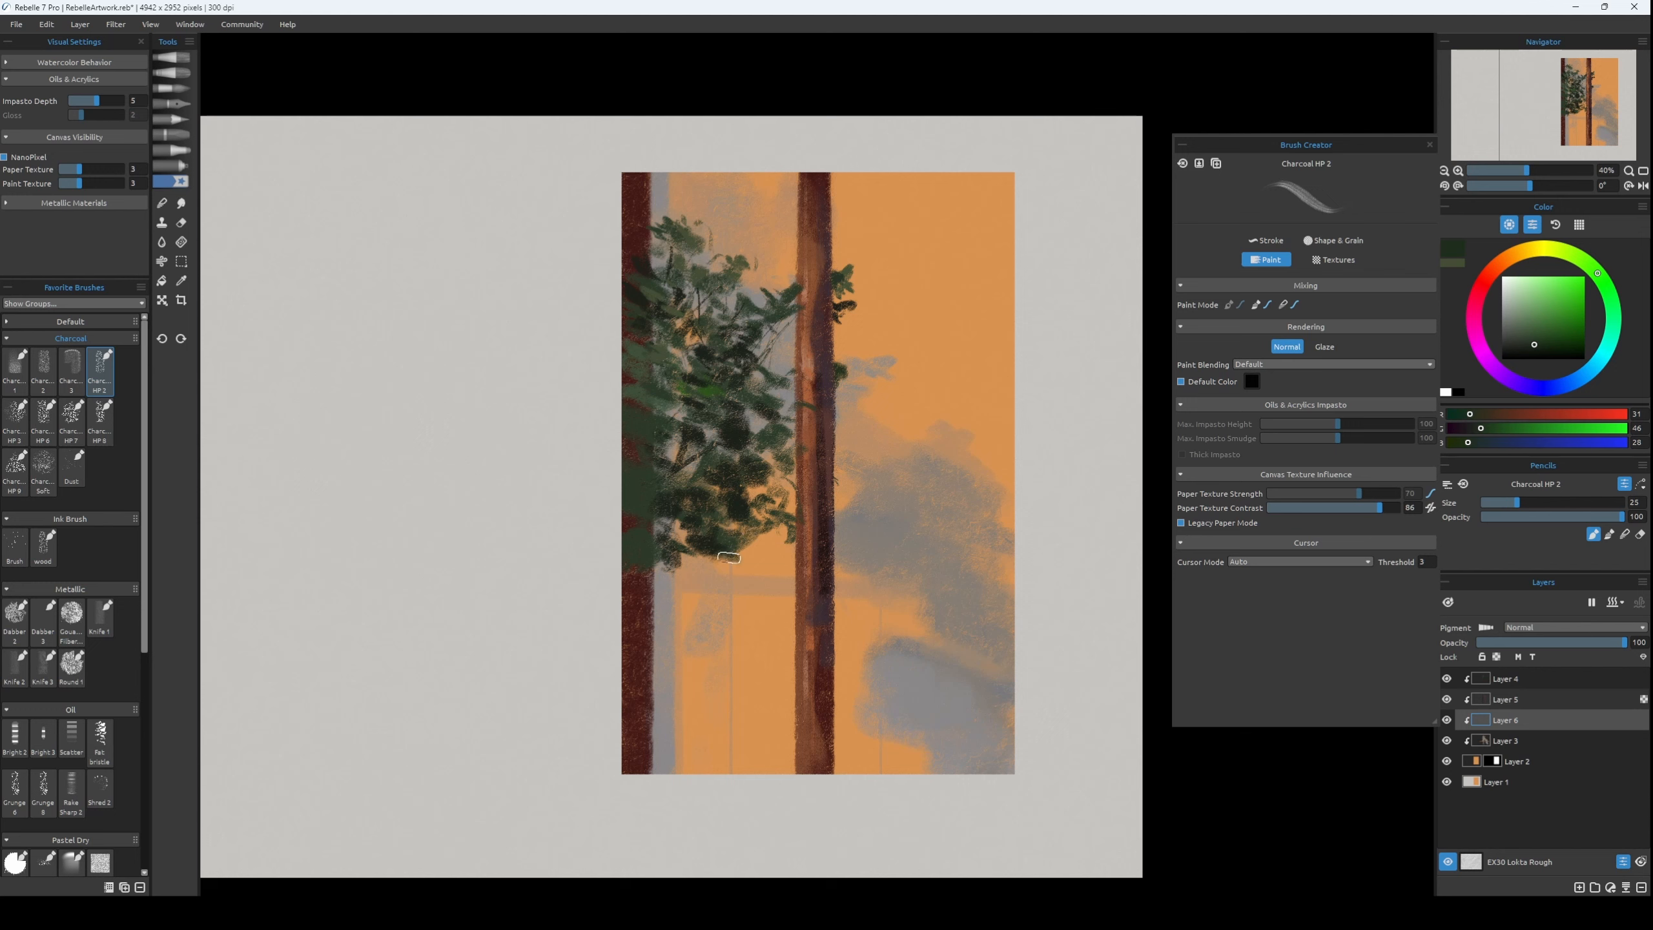
{"action": "mouse_move", "coordinate": [729, 557]}
{"action": "left_mouse_down"}
{"action": "mouse_move", "coordinate": [670, 560]}
{"action": "mouse_move", "coordinate": [706, 579]}
{"action": "mouse_move", "coordinate": [764, 564]}
{"action": "left_mouse_up"}
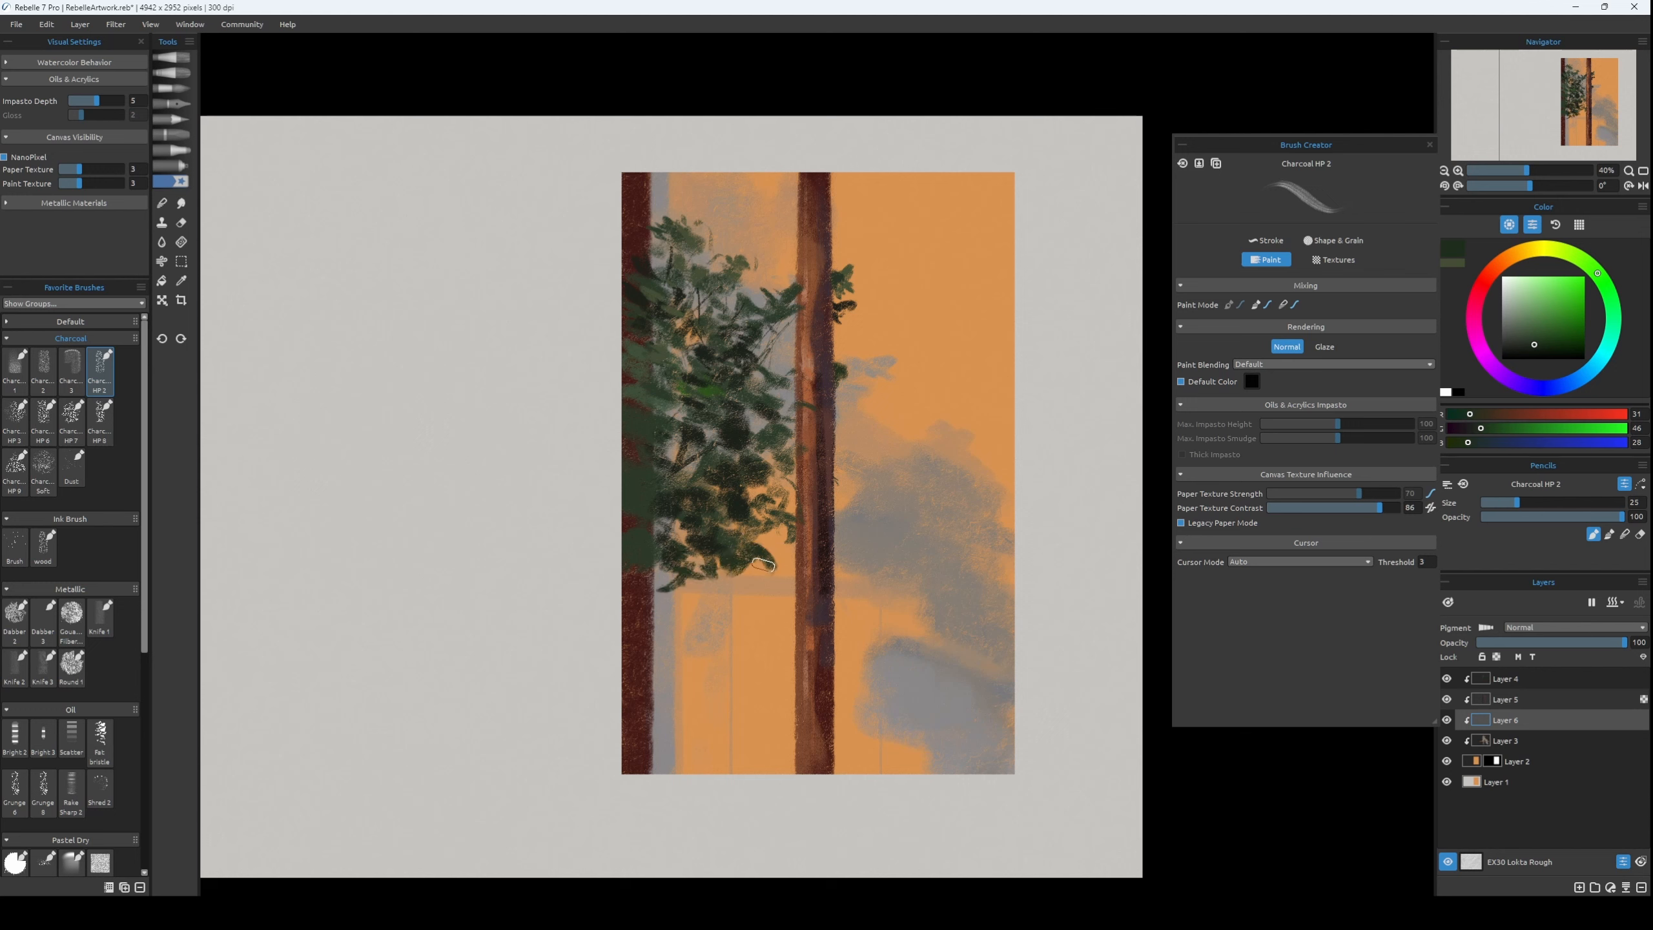
{"action": "key", "text": "bracketleft"}
{"action": "key", "text": "bracketleft"}
{"action": "key", "text": "bracketleft"}
{"action": "key", "text": "bracketleft"}
{"action": "key", "text": "bracketleft"}
{"action": "key", "text": "ctrl+z"}
Add a layer above Layer 4 and paint pale blue flowers, RGB 133, 144, 177, across the upper part of the left tree's foliage.
{"action": "left_click", "coordinate": [1579, 679]}
{"action": "key", "text": "ctrl+shift+n"}
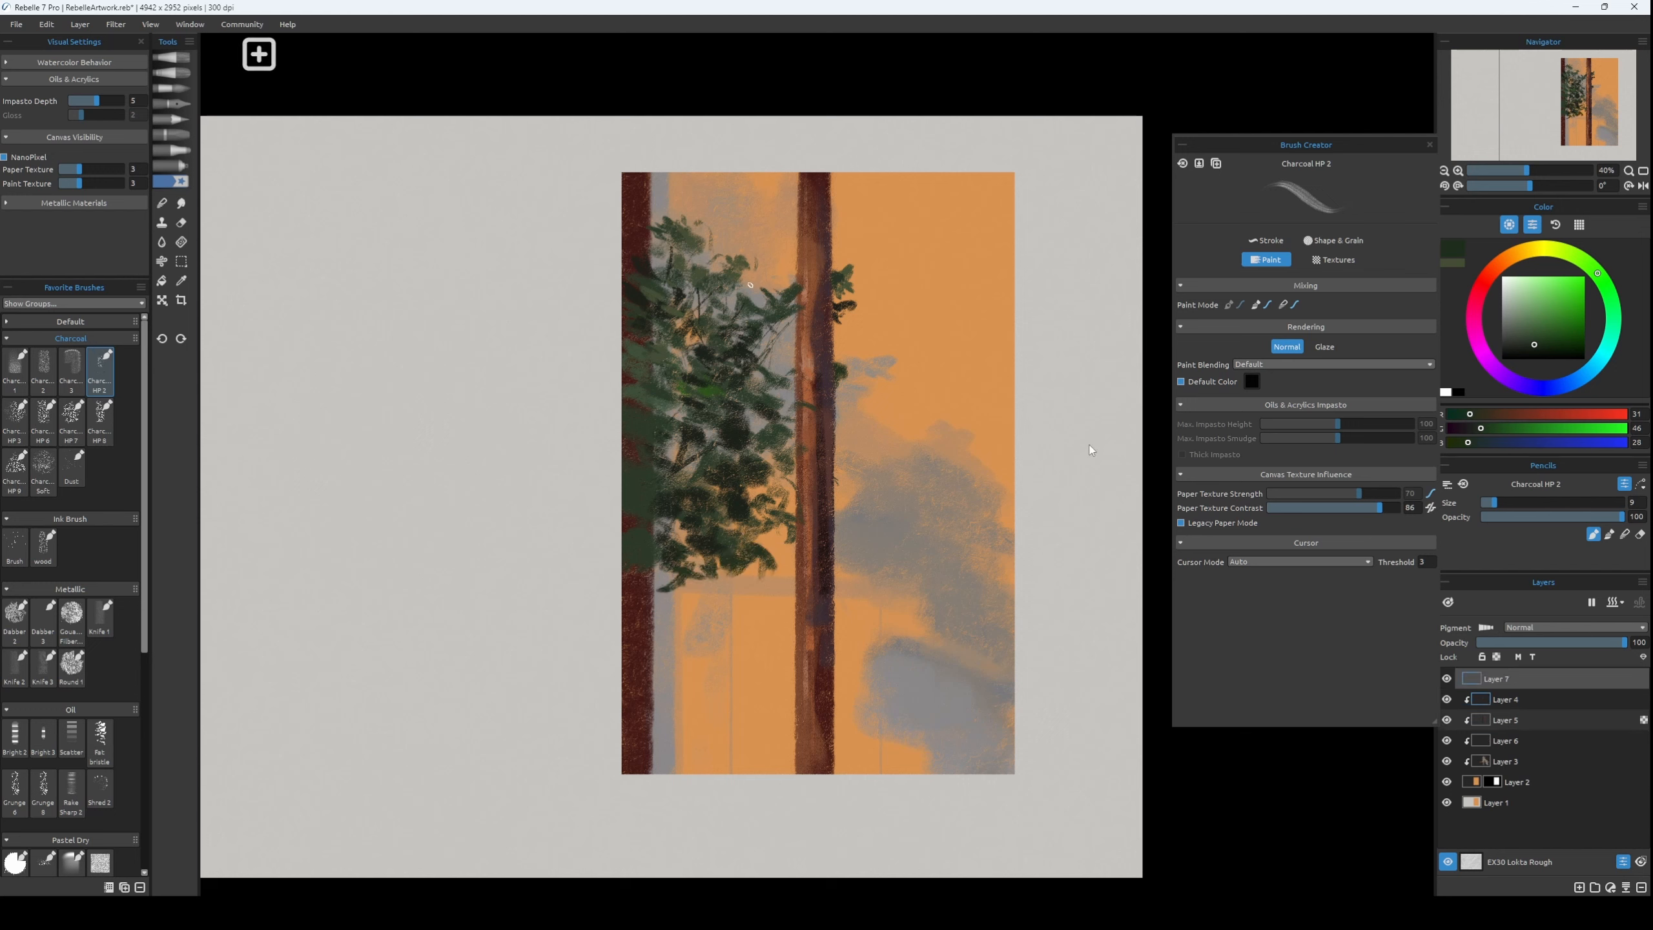
{"action": "left_click", "coordinate": [1530, 250]}
{"action": "key", "text": "bracketleft"}
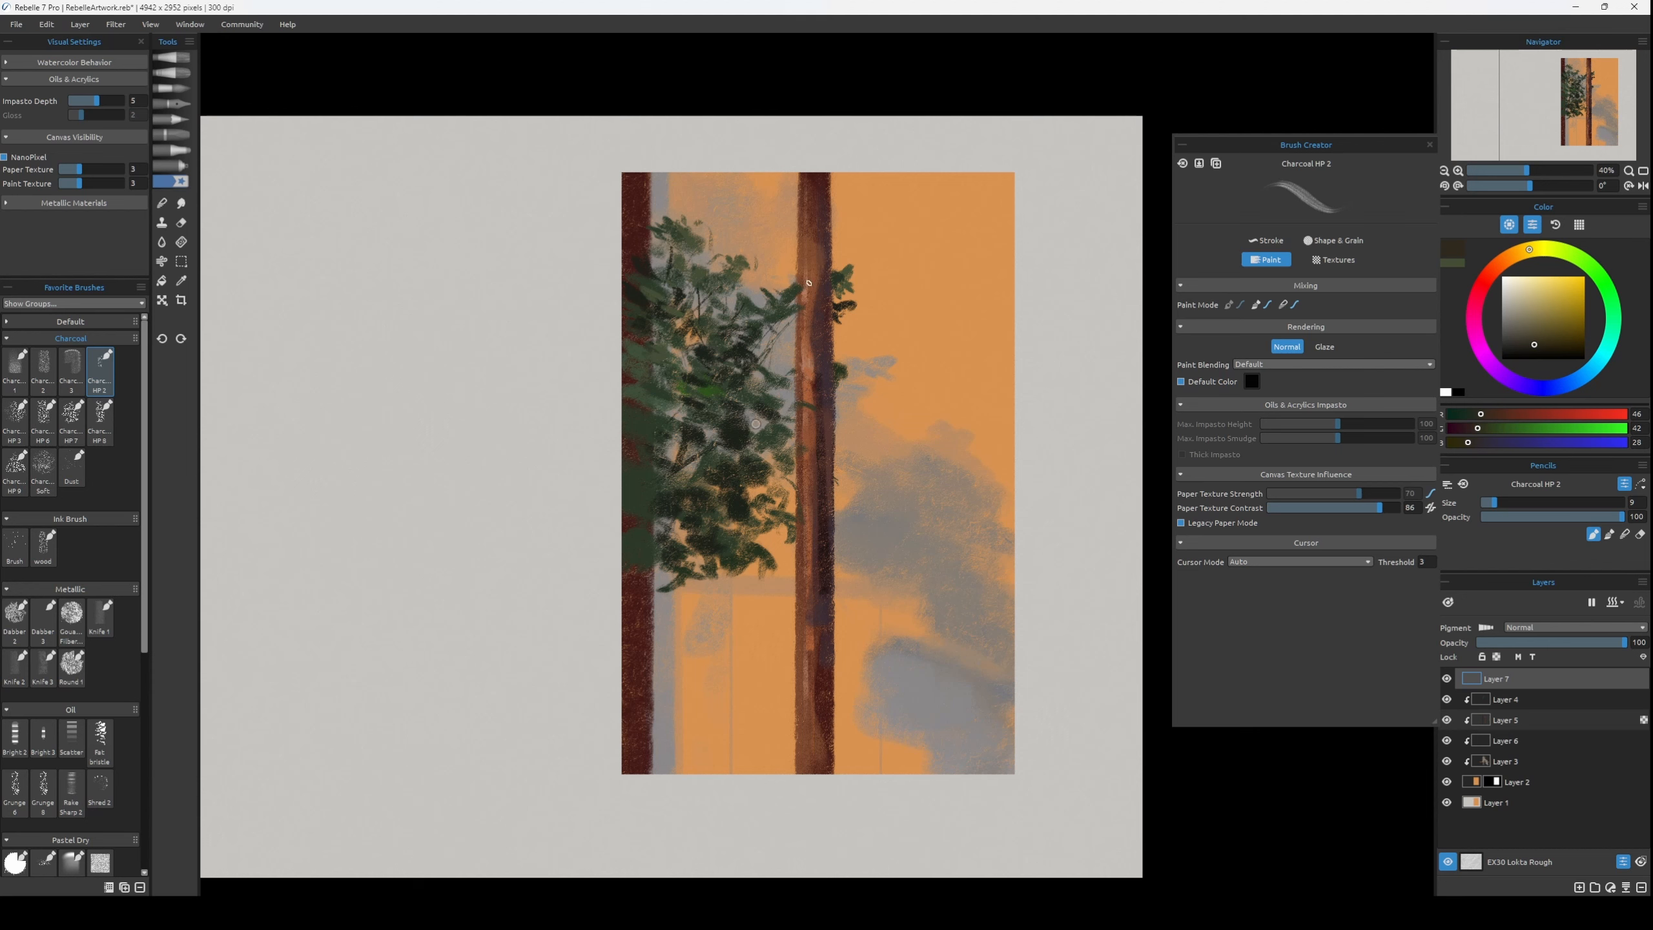
{"action": "left_click", "coordinate": [1537, 325]}
{"action": "left_click", "coordinate": [1562, 386]}
{"action": "left_click", "coordinate": [1537, 314]}
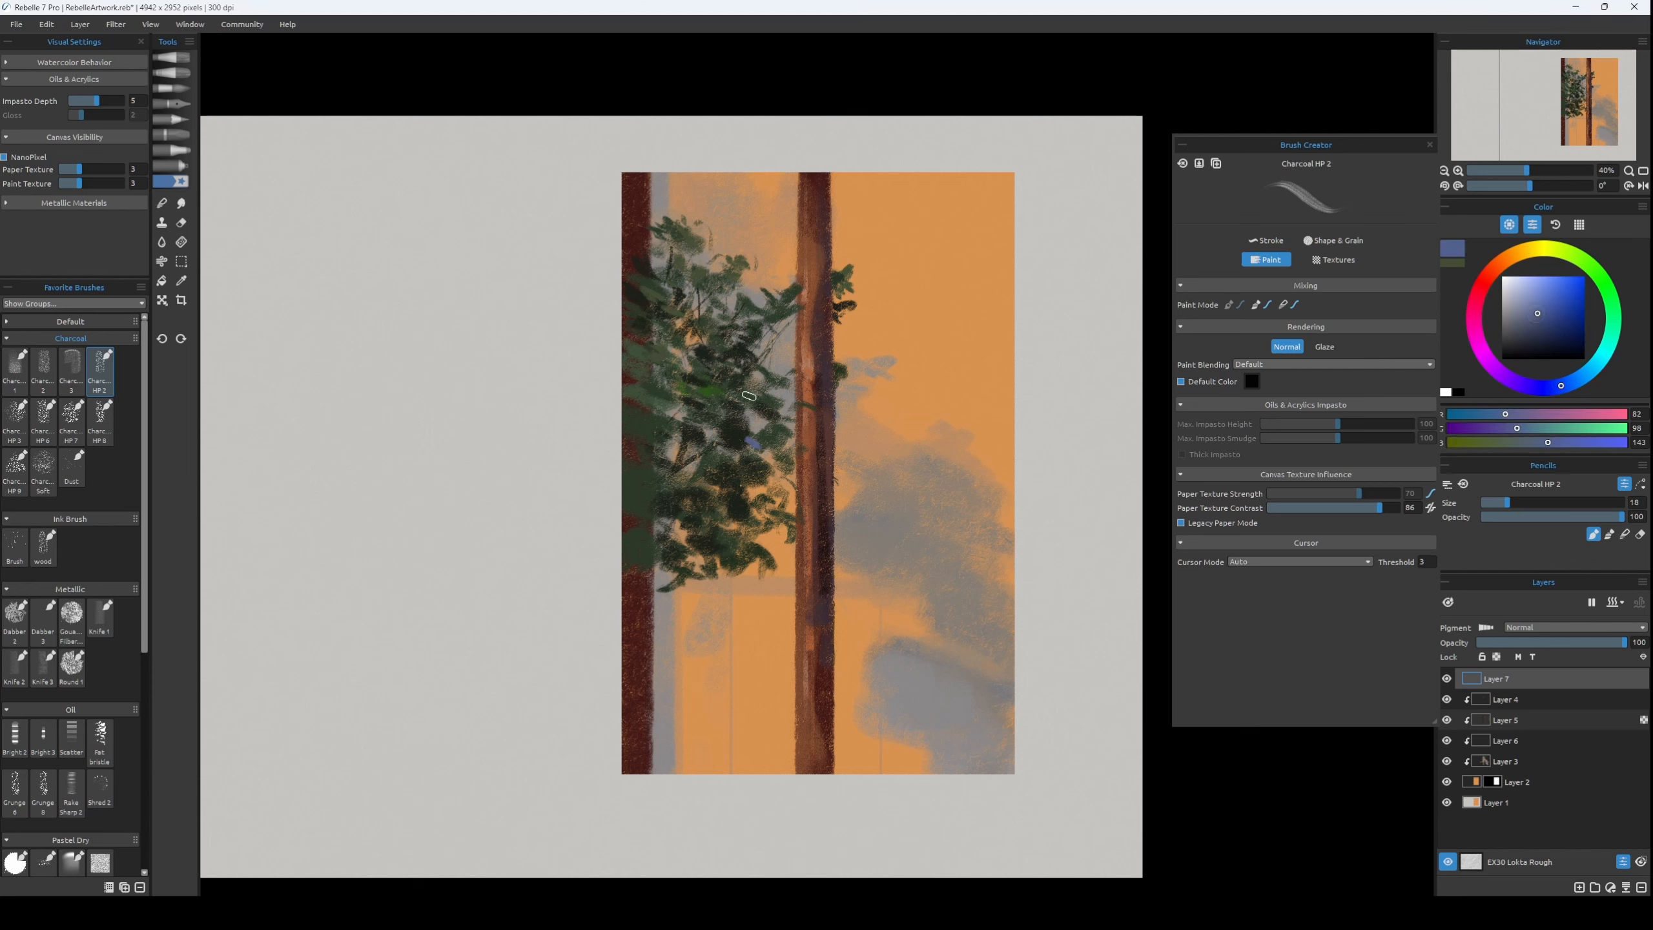
{"action": "left_click", "coordinate": [1523, 302]}
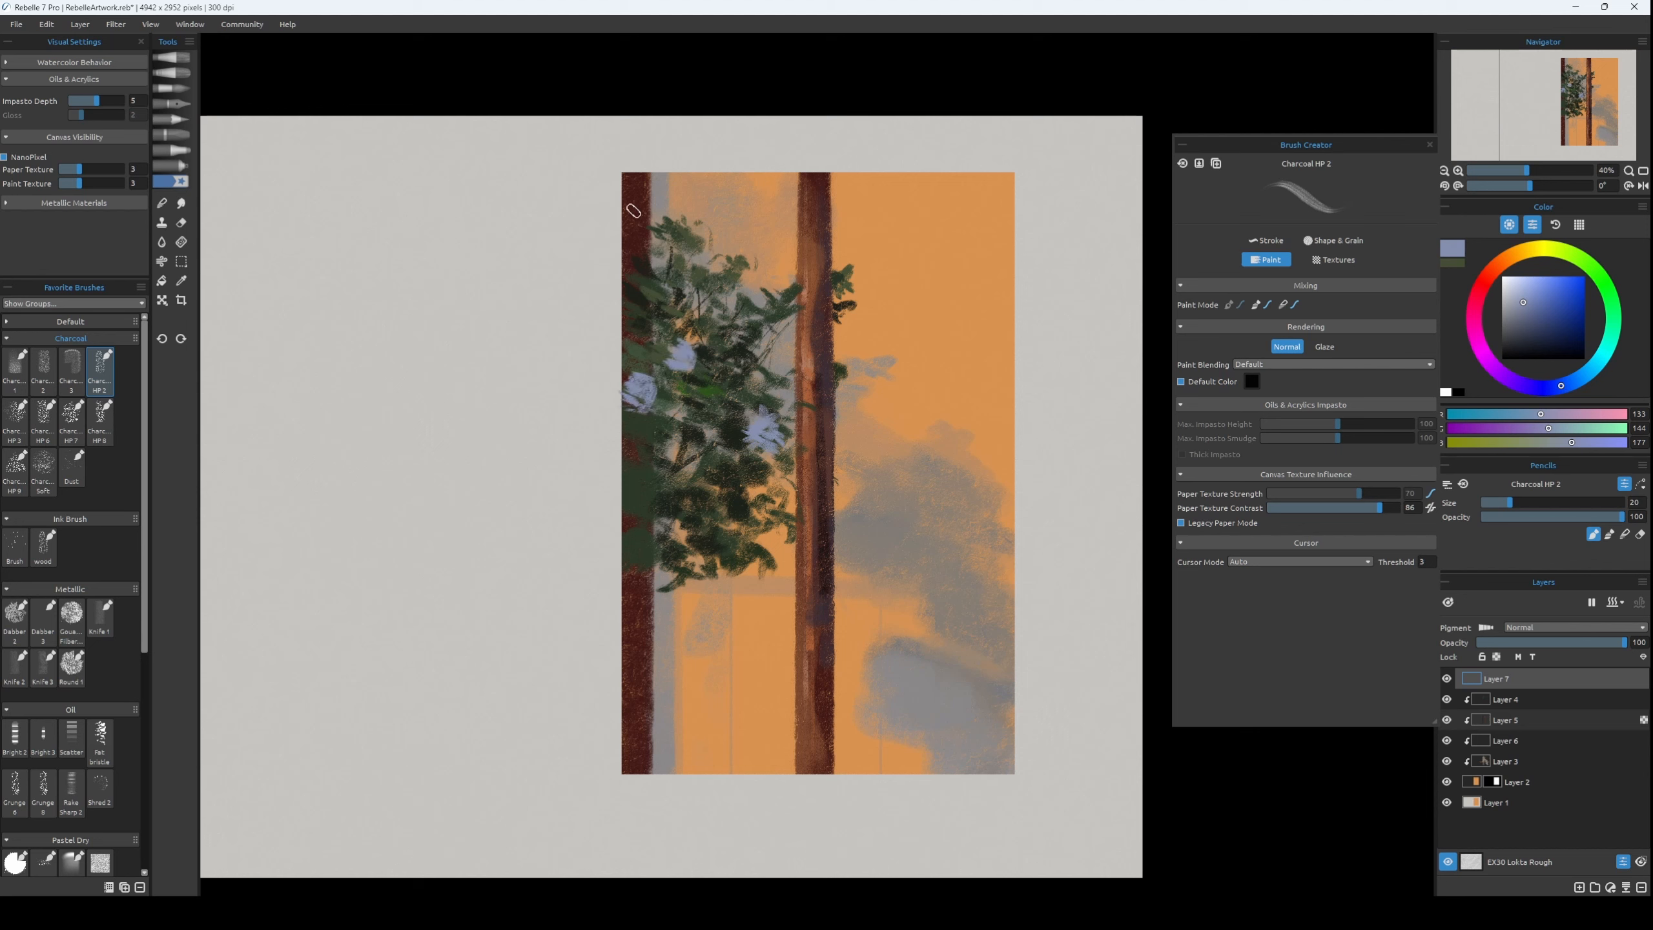
{"action": "left_click_drag", "start_coordinate": [628, 260], "coordinate": [644, 281]}
Paint darker blue flowers, RGB 92, 102, 133, in the lower foliage and on the lower right edge of the middle trunk.
{"action": "left_click", "coordinate": [1527, 316]}
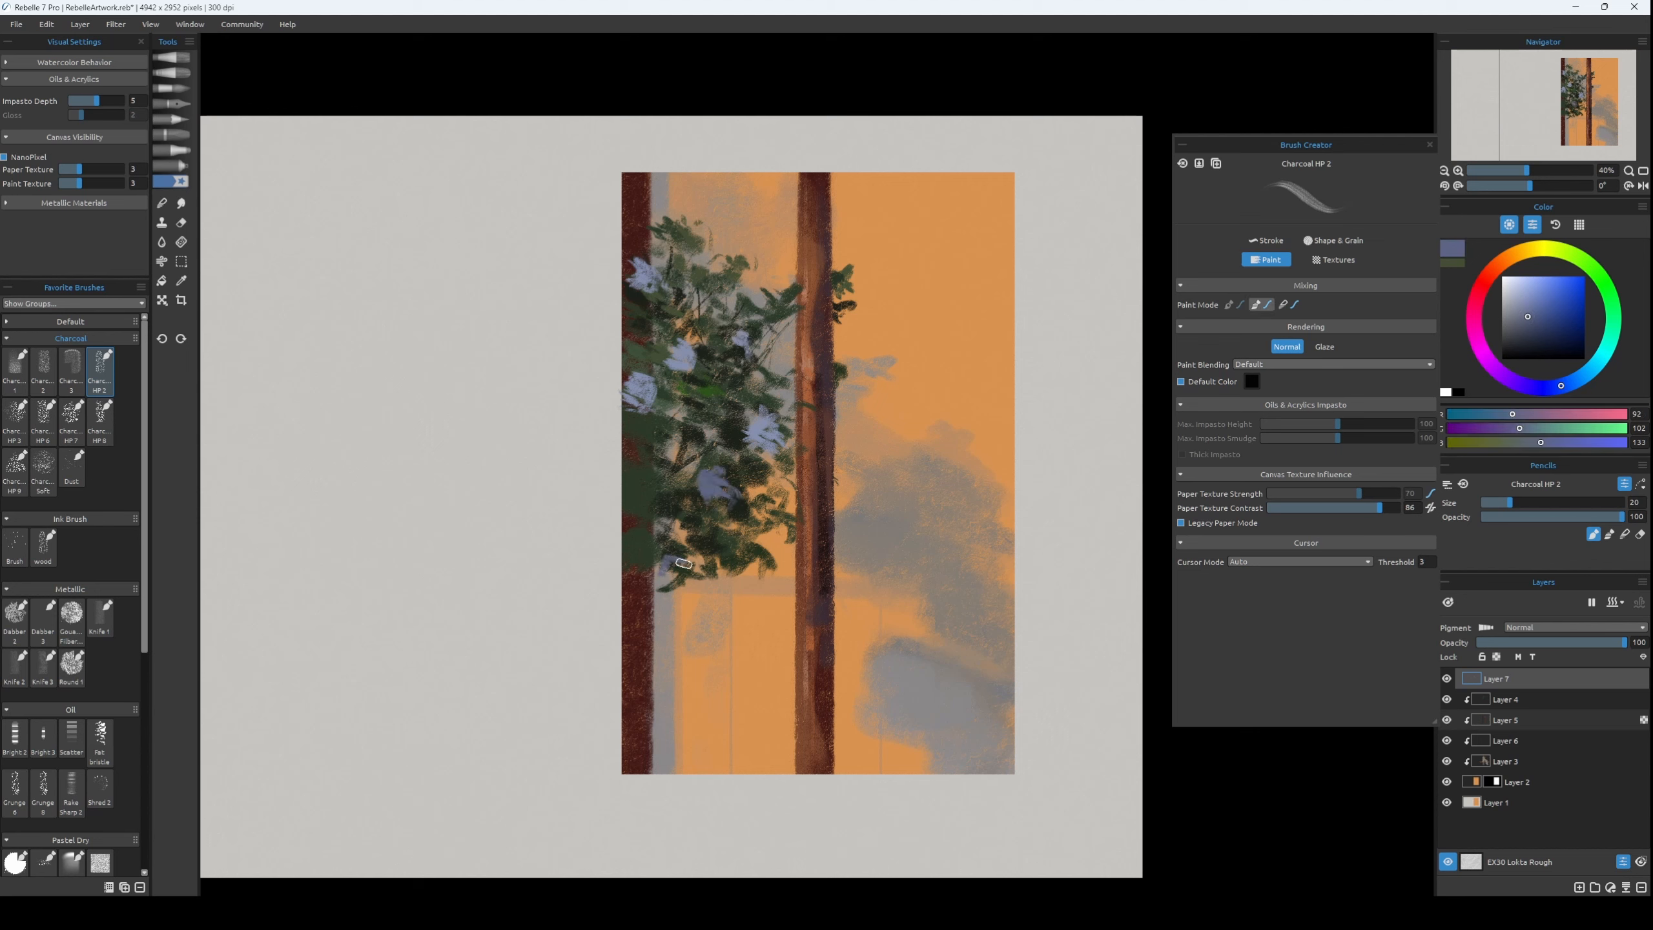
{"action": "key", "text": "]"}
{"action": "key", "text": "ctrl+z"}
{"action": "mouse_move", "coordinate": [824, 646]}
{"action": "left_mouse_down"}
{"action": "mouse_move", "coordinate": [855, 643]}
{"action": "mouse_move", "coordinate": [828, 648]}
{"action": "mouse_move", "coordinate": [847, 662]}
{"action": "left_mouse_up"}
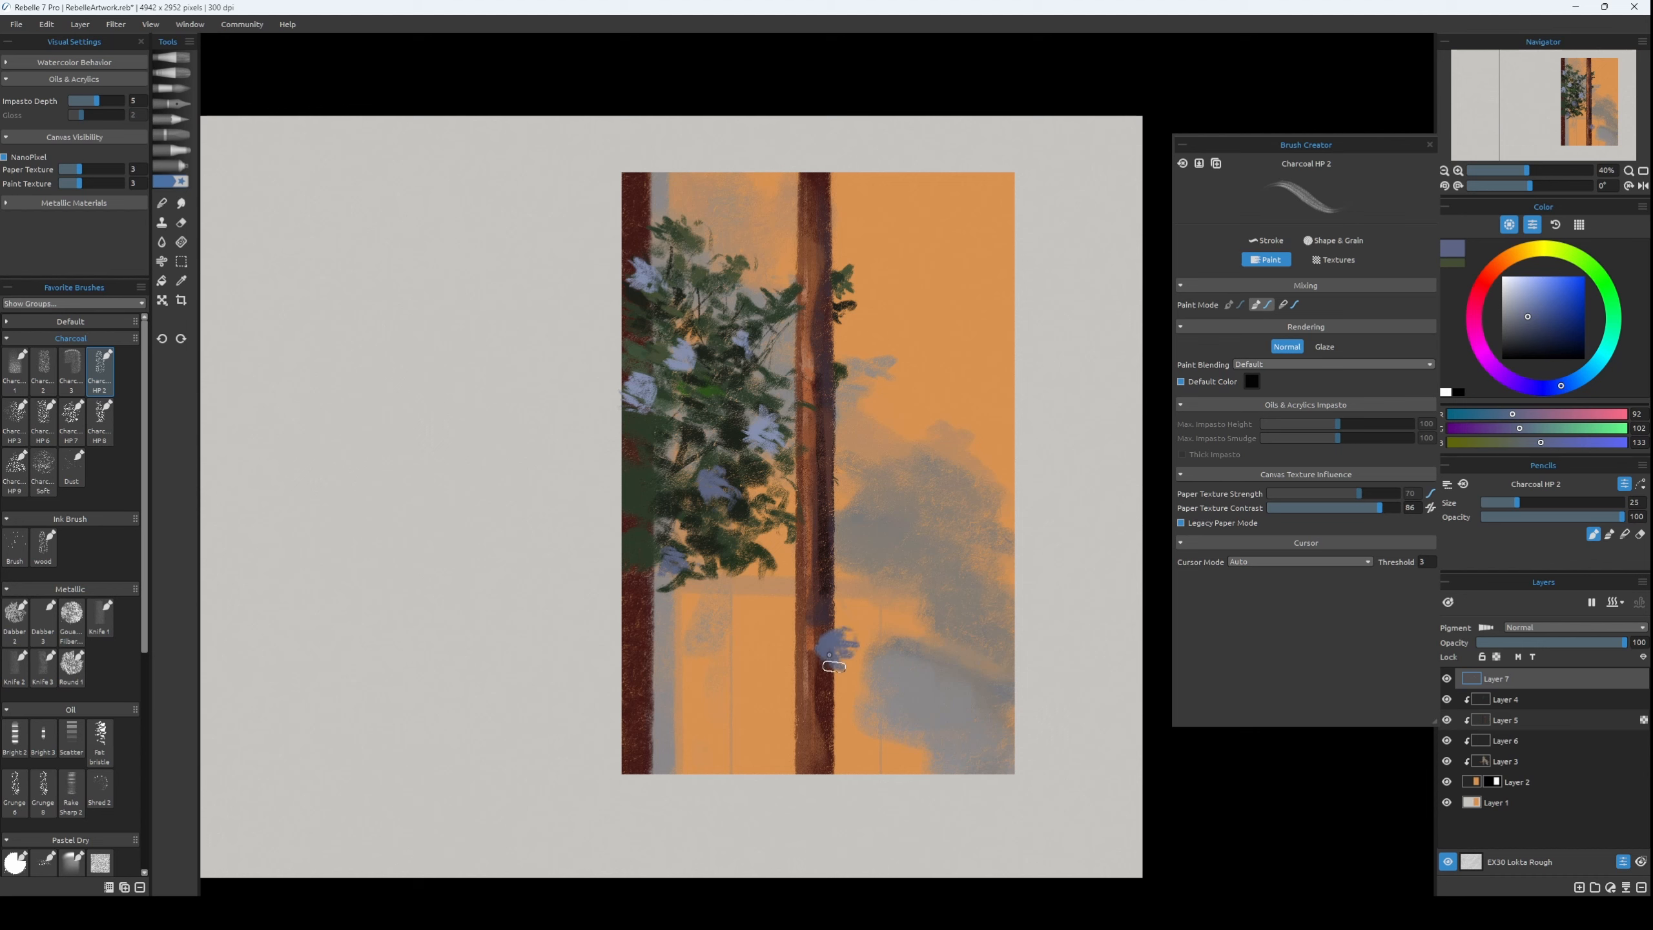
Clip Layer 7 to the layers below and set the paint colour to a warm beige, RGB 179, 160, 128.
{"action": "left_click", "coordinate": [1521, 304]}
{"action": "left_click", "coordinate": [1526, 250]}
{"action": "key", "text": "["}
{"action": "left_click", "coordinate": [1530, 299]}
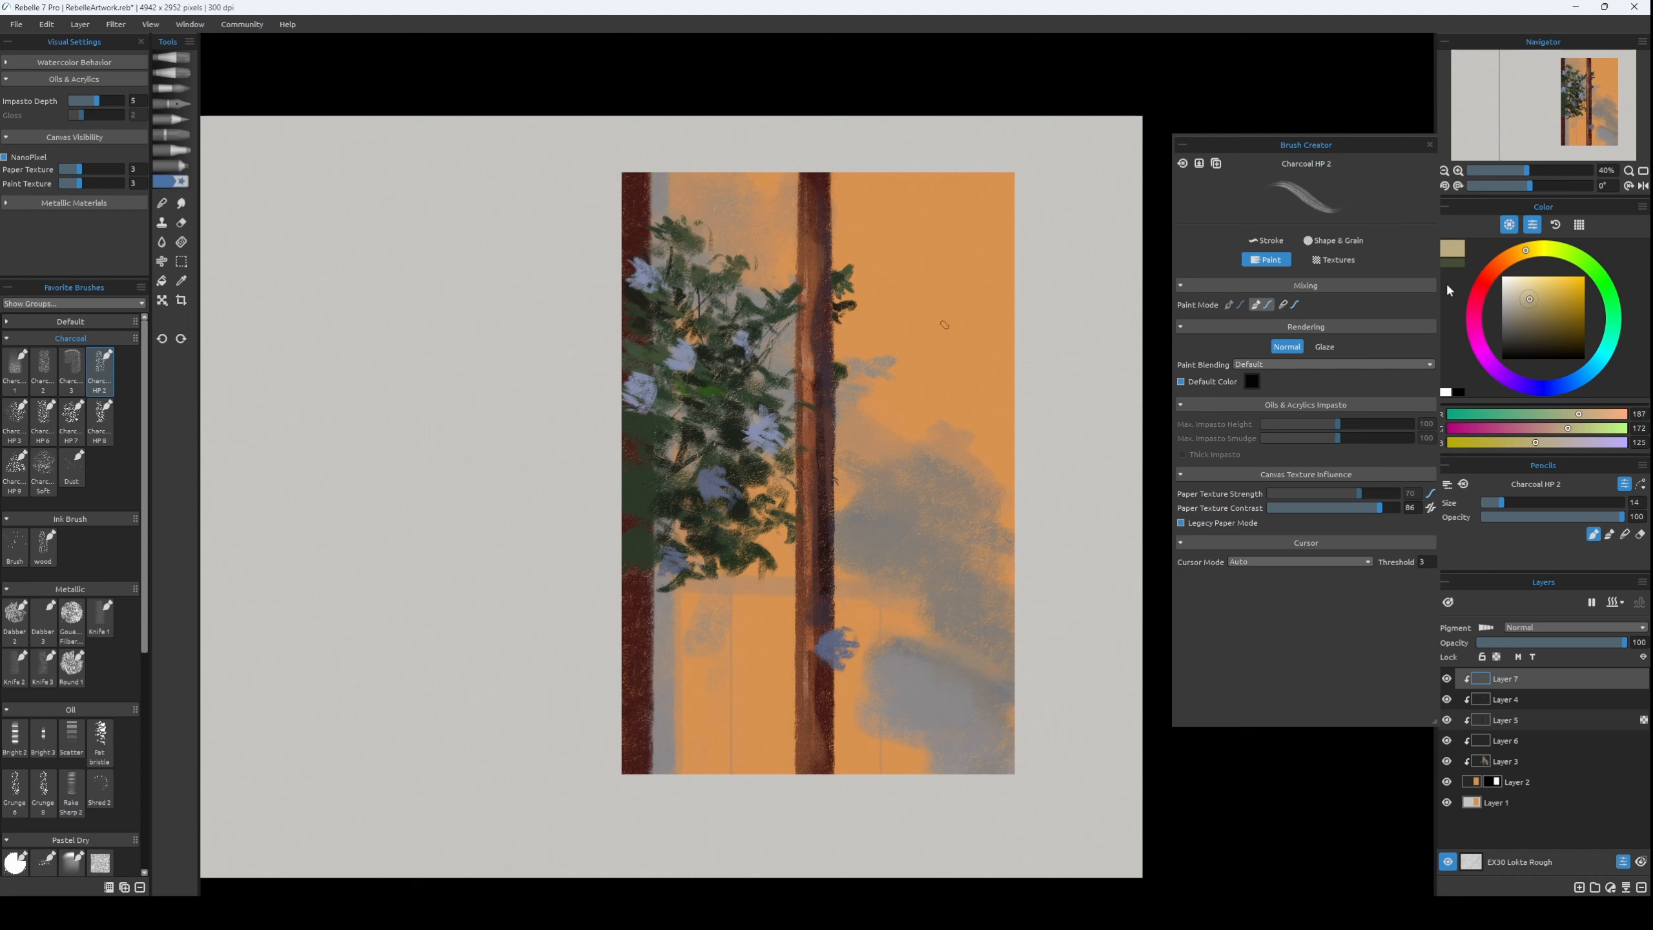
{"action": "left_click", "coordinate": [1516, 253]}
{"action": "left_click", "coordinate": [1526, 302]}
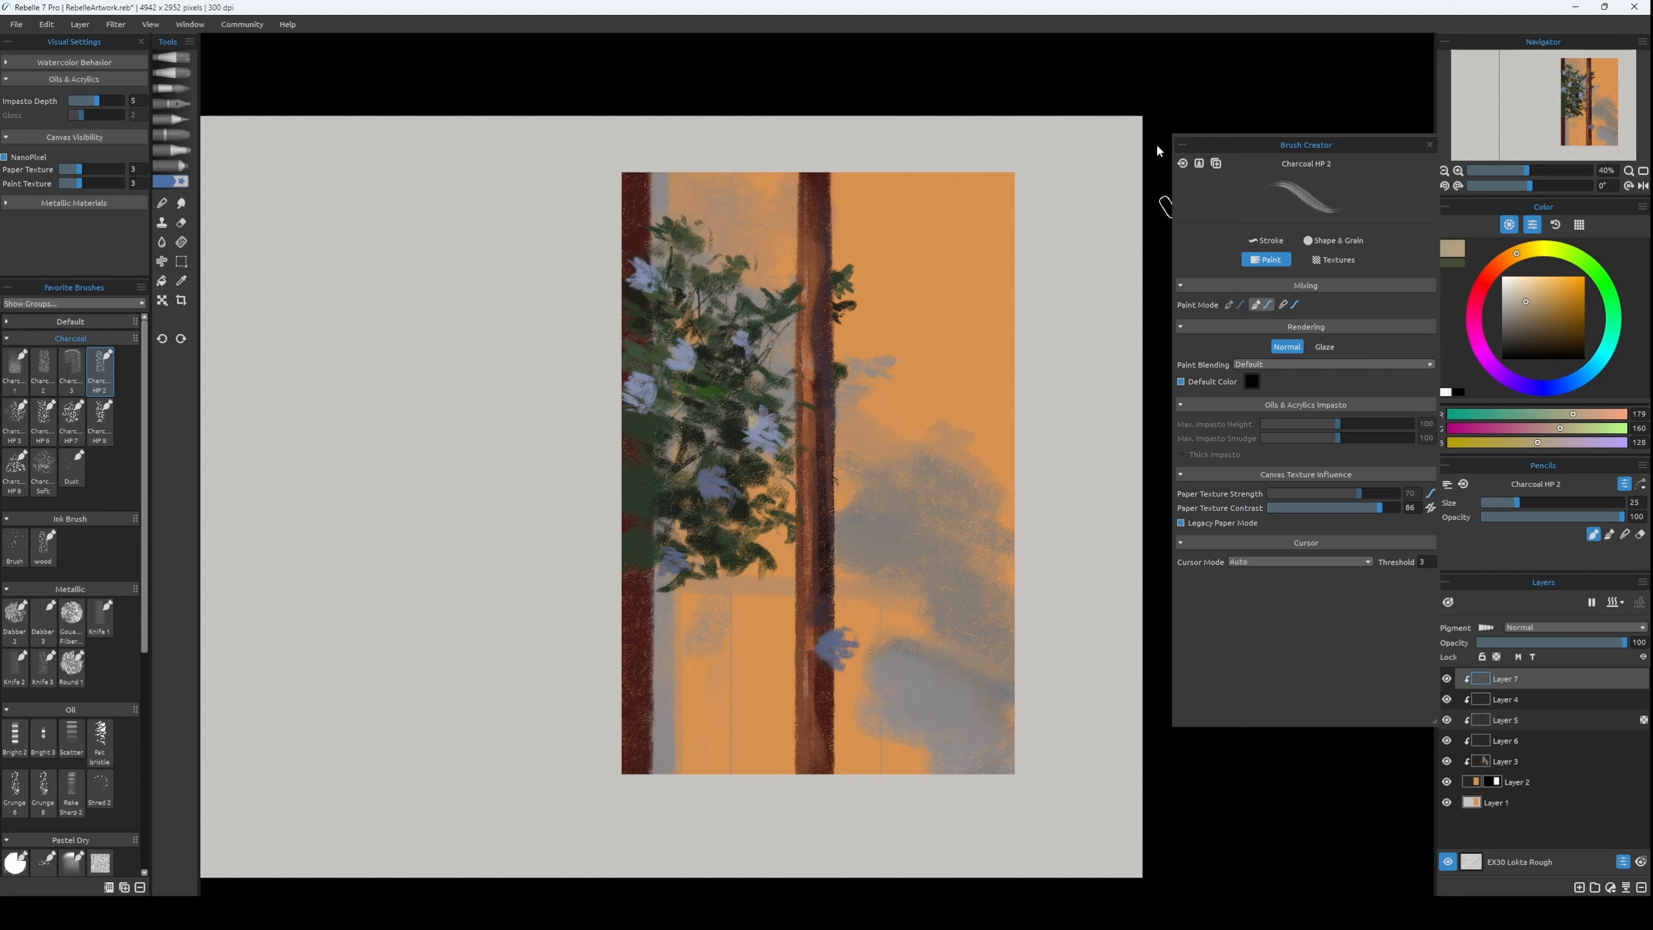
Paint warm light petals over the upper blue flowers in peach tones such as RGB 197, 153, 123.
{"action": "key", "text": "bracketleft"}
{"action": "key", "text": "bracketleft"}
{"action": "key", "text": "ctrl+z"}
{"action": "key", "text": "bracketright"}
{"action": "key", "text": "bracketright"}
{"action": "key", "text": "["}
{"action": "left_click", "coordinate": [1534, 296]}
{"action": "left_click_drag", "start_coordinate": [1515, 253], "coordinate": [1503, 261]}
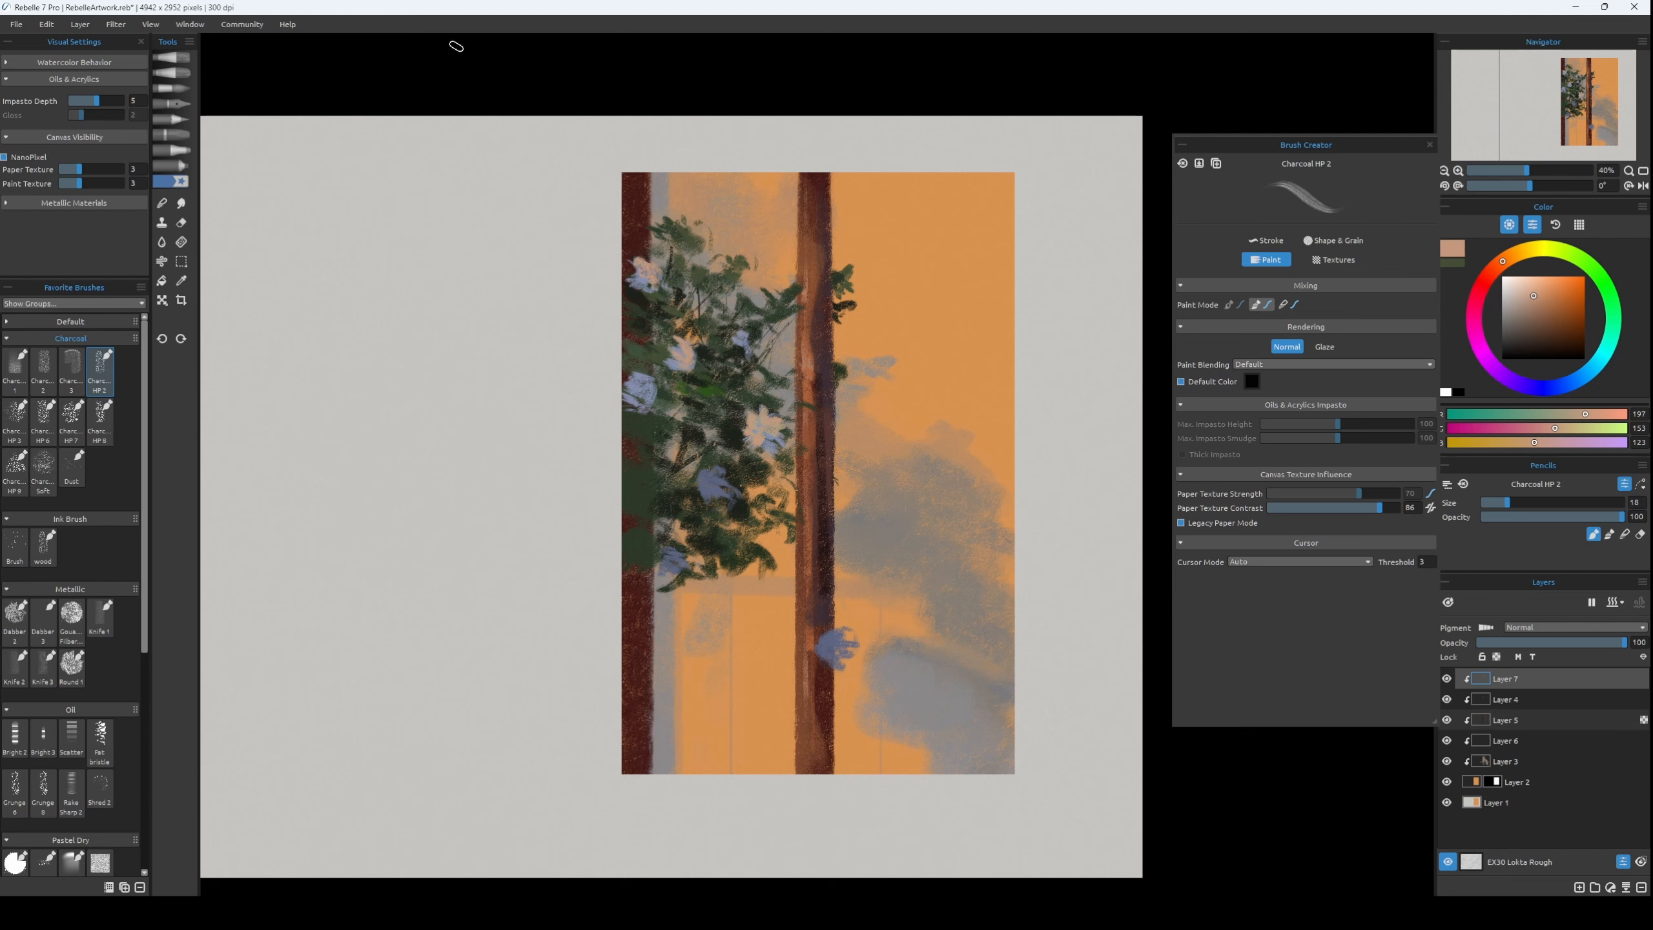
Touch up the left flower and repaint the blue flower in the lower middle foliage in muted brown-pink, RGB 133, 99, 76.
{"action": "left_click_drag", "start_coordinate": [637, 379], "coordinate": [641, 404]}
{"action": "key", "text": "["}
{"action": "key", "text": "]"}
{"action": "key", "text": "]"}
{"action": "left_click", "coordinate": [679, 419], "text": "alt"}
{"action": "mouse_move", "coordinate": [706, 487]}
{"action": "left_mouse_down"}
{"action": "mouse_move", "coordinate": [724, 470]}
{"action": "mouse_move", "coordinate": [728, 495]}
{"action": "mouse_move", "coordinate": [710, 480]}
{"action": "left_mouse_up"}
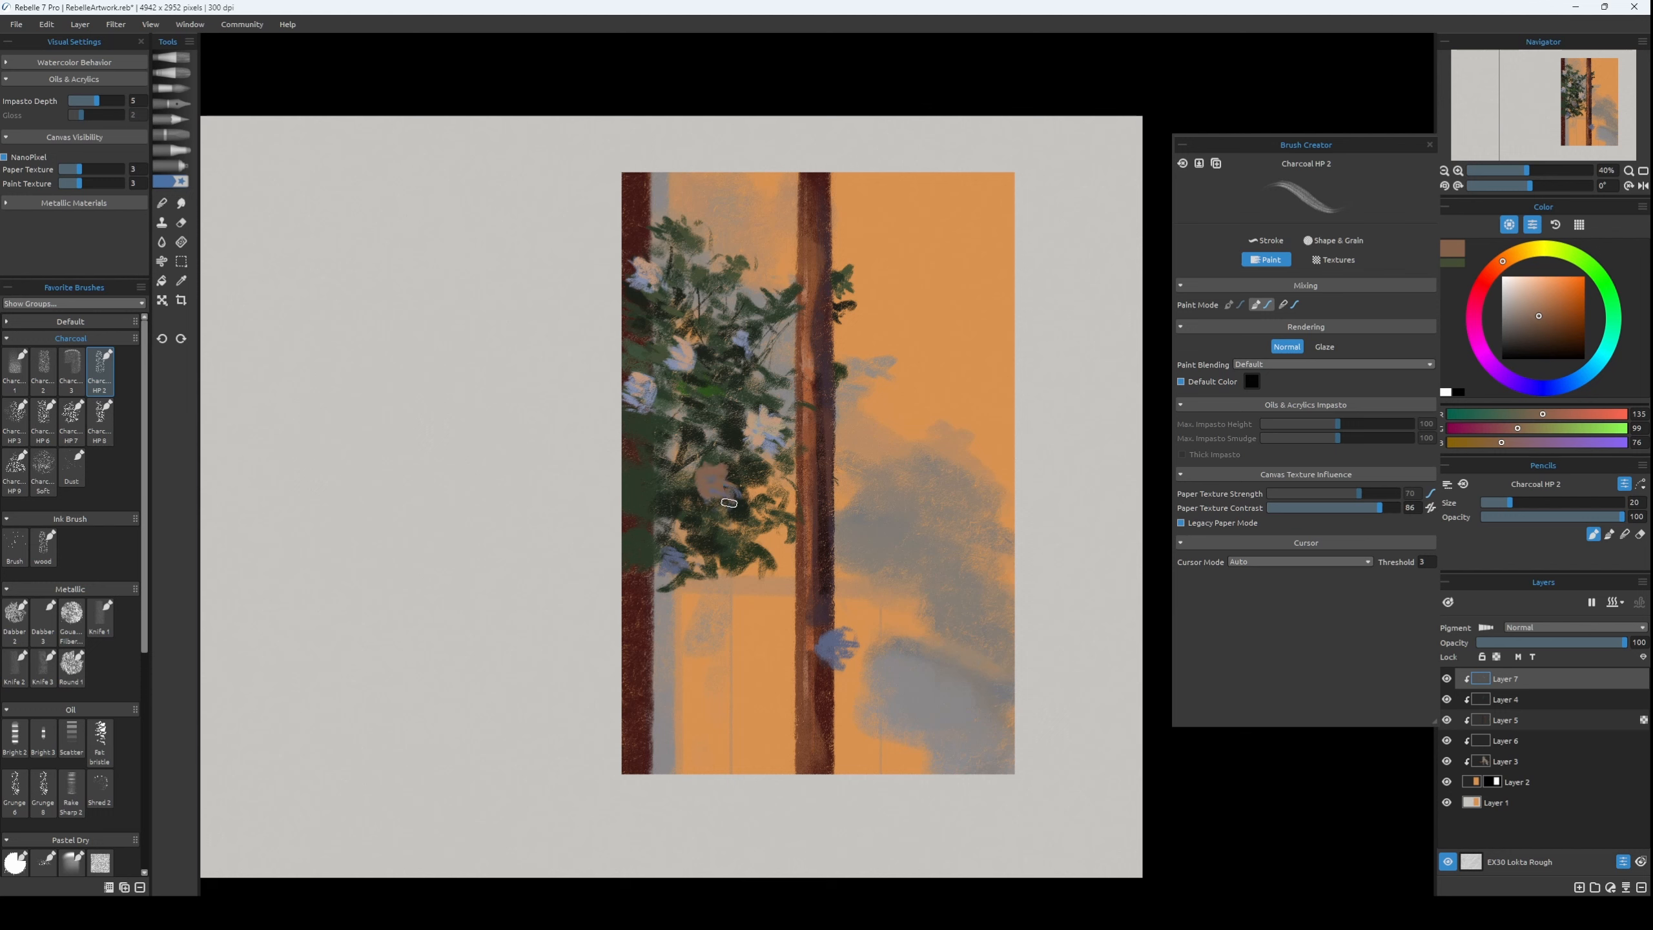
Add peach petals, RGB 188, 149, 122, to the lowest flower at the foliage's lower left edge.
{"action": "left_click", "coordinate": [650, 427], "text": "alt"}
{"action": "key", "text": "["}
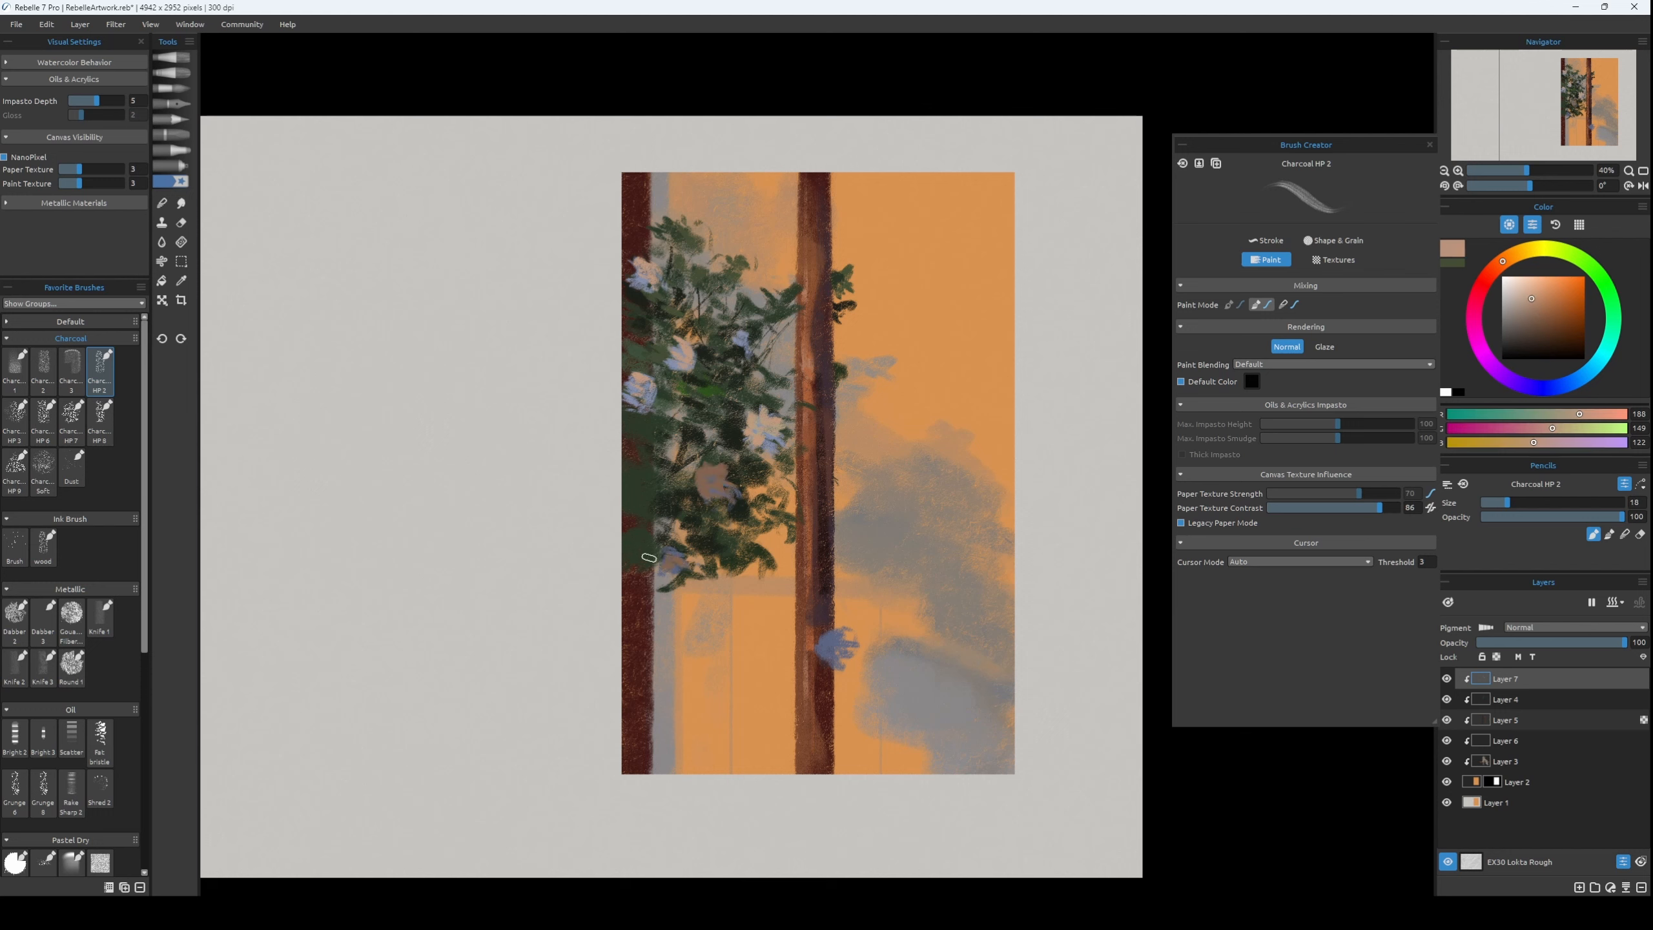
{"action": "left_click", "coordinate": [667, 558], "text": "alt"}
{"action": "left_click", "coordinate": [664, 545], "text": "alt"}
{"action": "key", "text": "ctrl+z"}
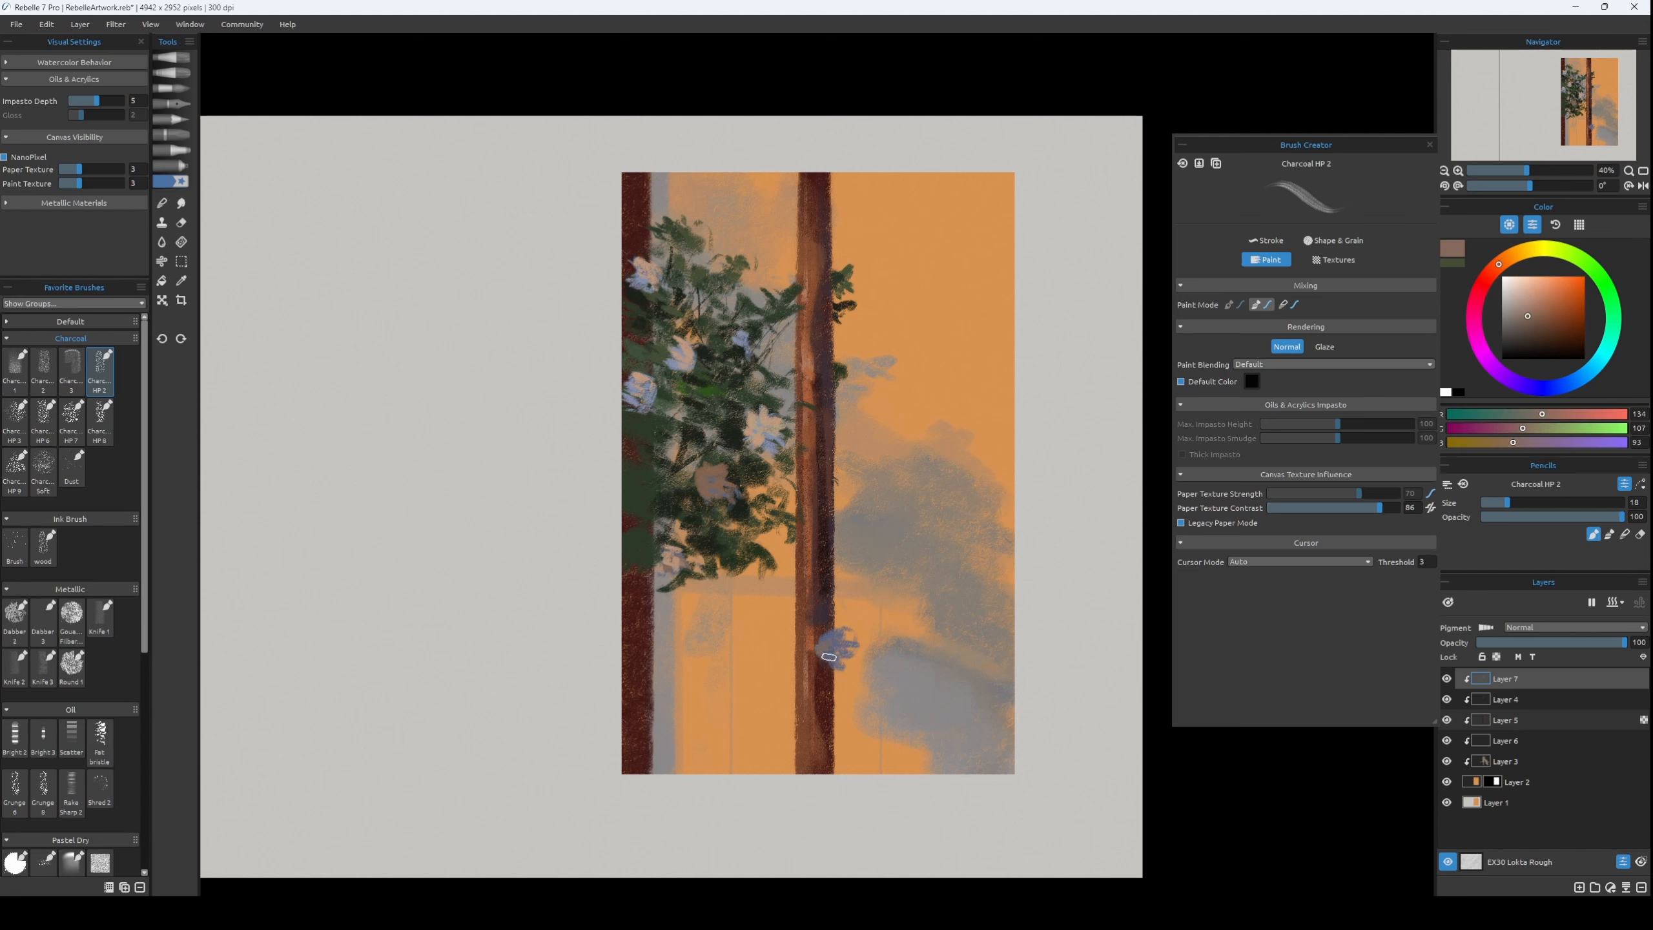
Shade the flower on the middle trunk with brown-pink, RGB 134, 107, 93, and small orange touches, RGB 219, 147, 79.
{"action": "left_click", "coordinate": [850, 637], "text": "alt"}
{"action": "key", "text": "["}
{"action": "key", "text": "["}
{"action": "key", "text": "["}
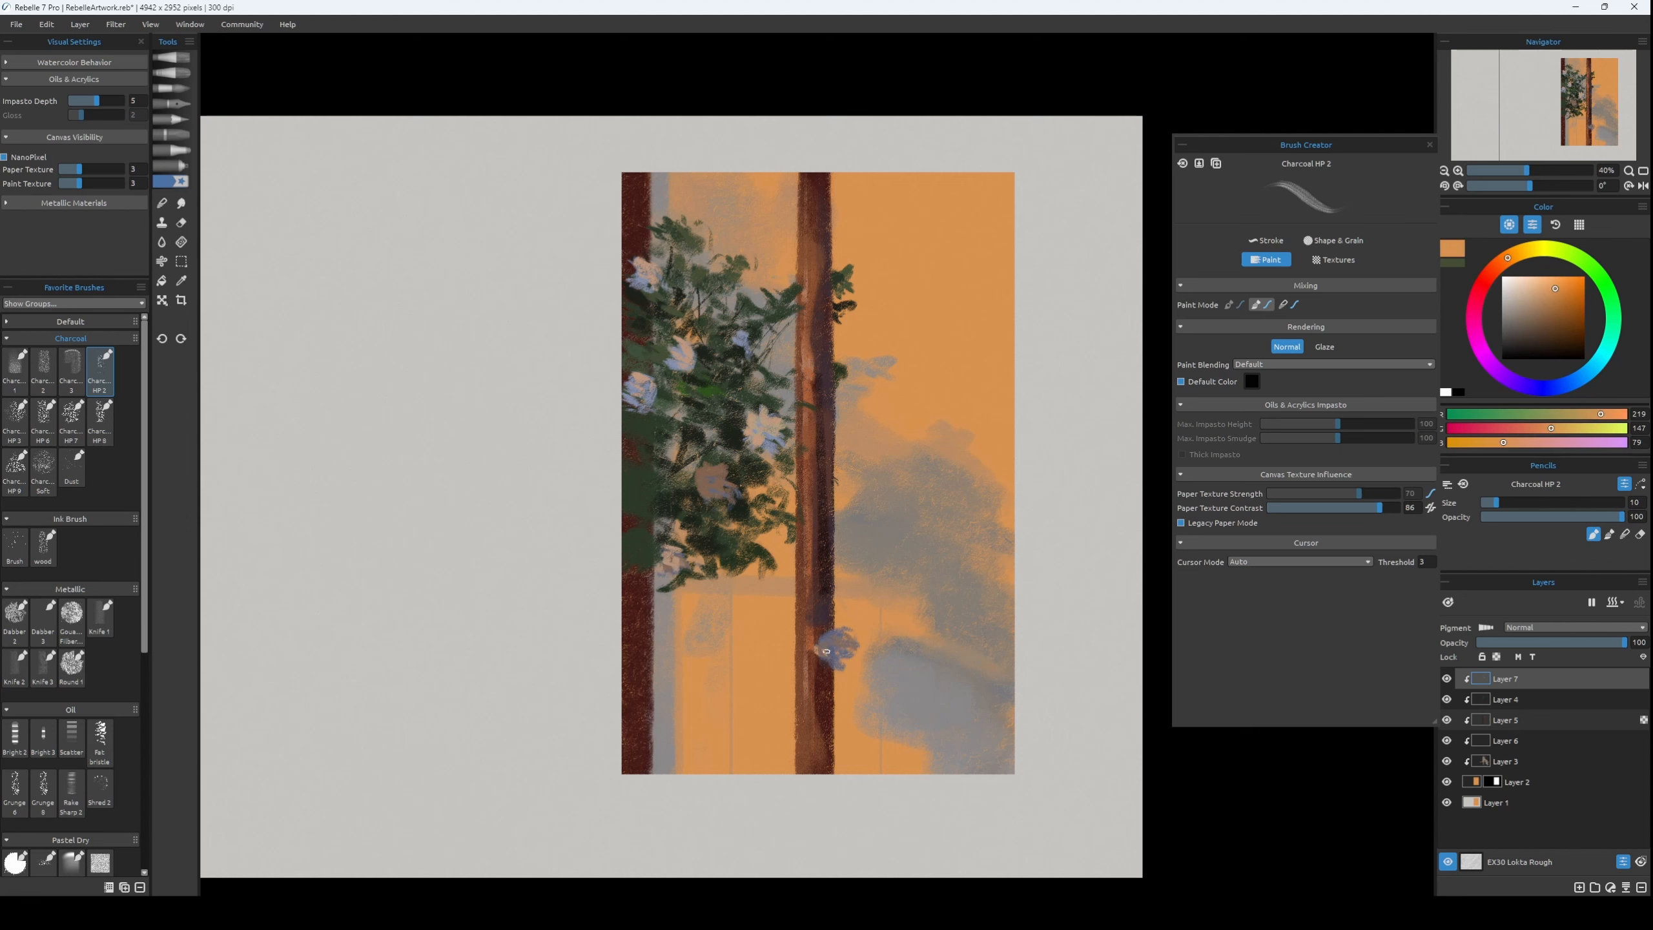
{"action": "key", "text": "ctrl+z"}
{"action": "key", "text": "["}
Detail the flower at the right side of the foliage with small cream strokes, RGB 227, 211, 199.
{"action": "left_click", "coordinate": [781, 437], "text": "alt"}
{"action": "key", "text": "]"}
{"action": "key", "text": "]"}
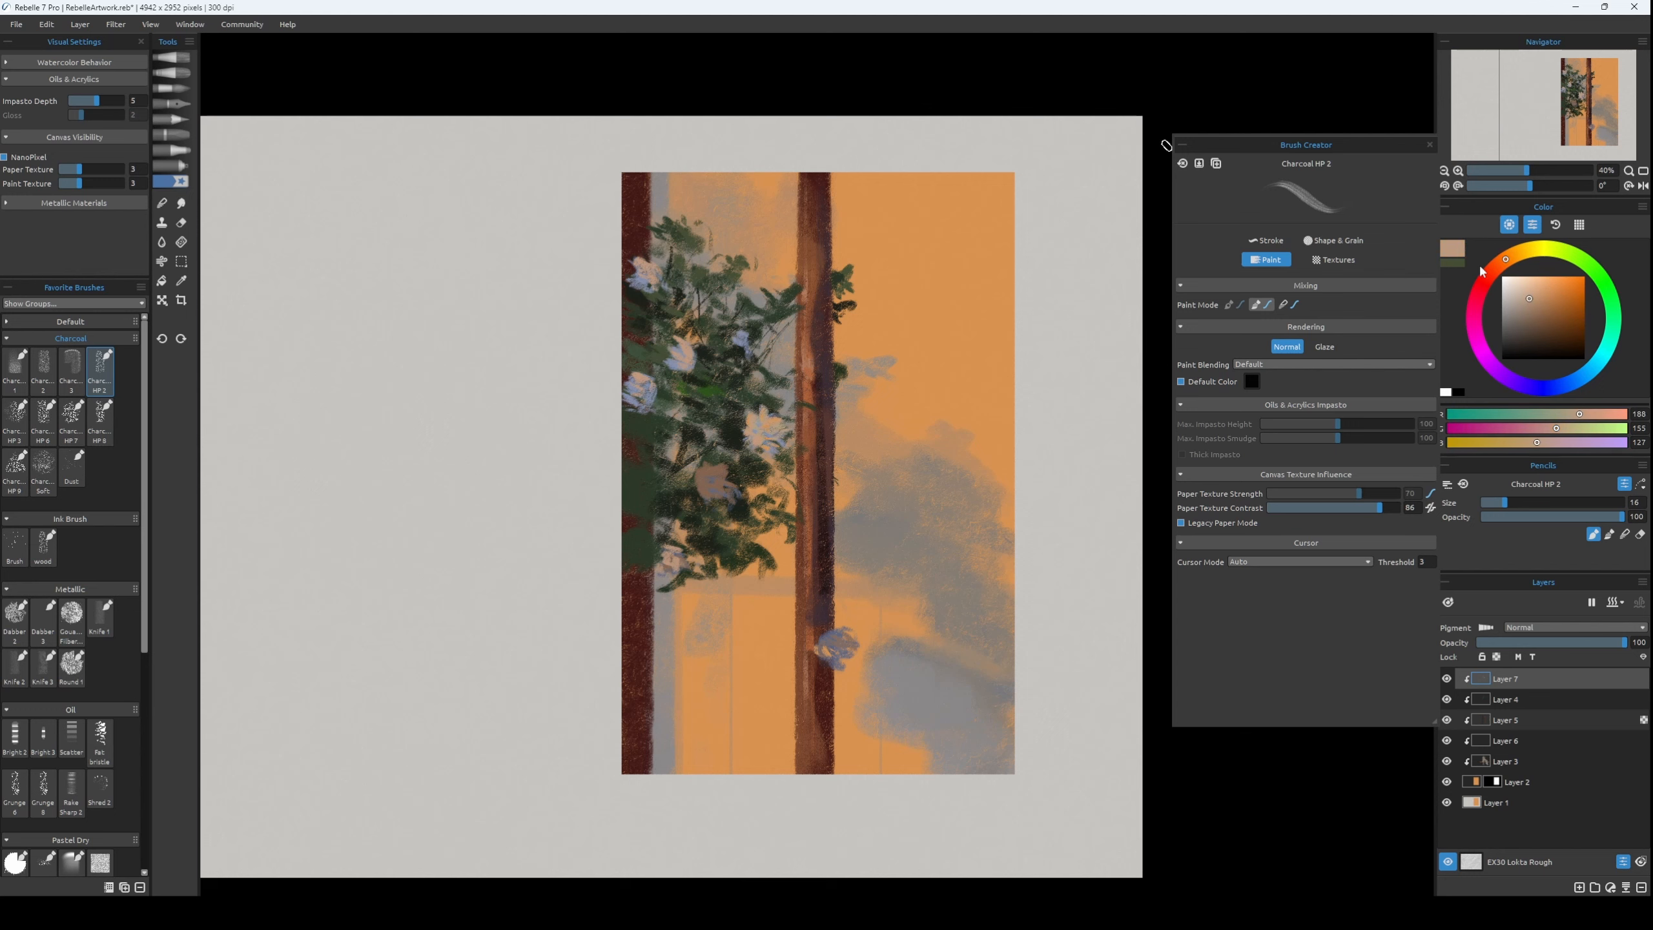
{"action": "left_click", "coordinate": [756, 435], "text": "alt"}
{"action": "key", "text": "["}
{"action": "key", "text": "["}
{"action": "key", "text": "["}
{"action": "key", "text": "["}
{"action": "key", "text": "["}
{"action": "key", "text": "["}
{"action": "key", "text": "bracketright"}
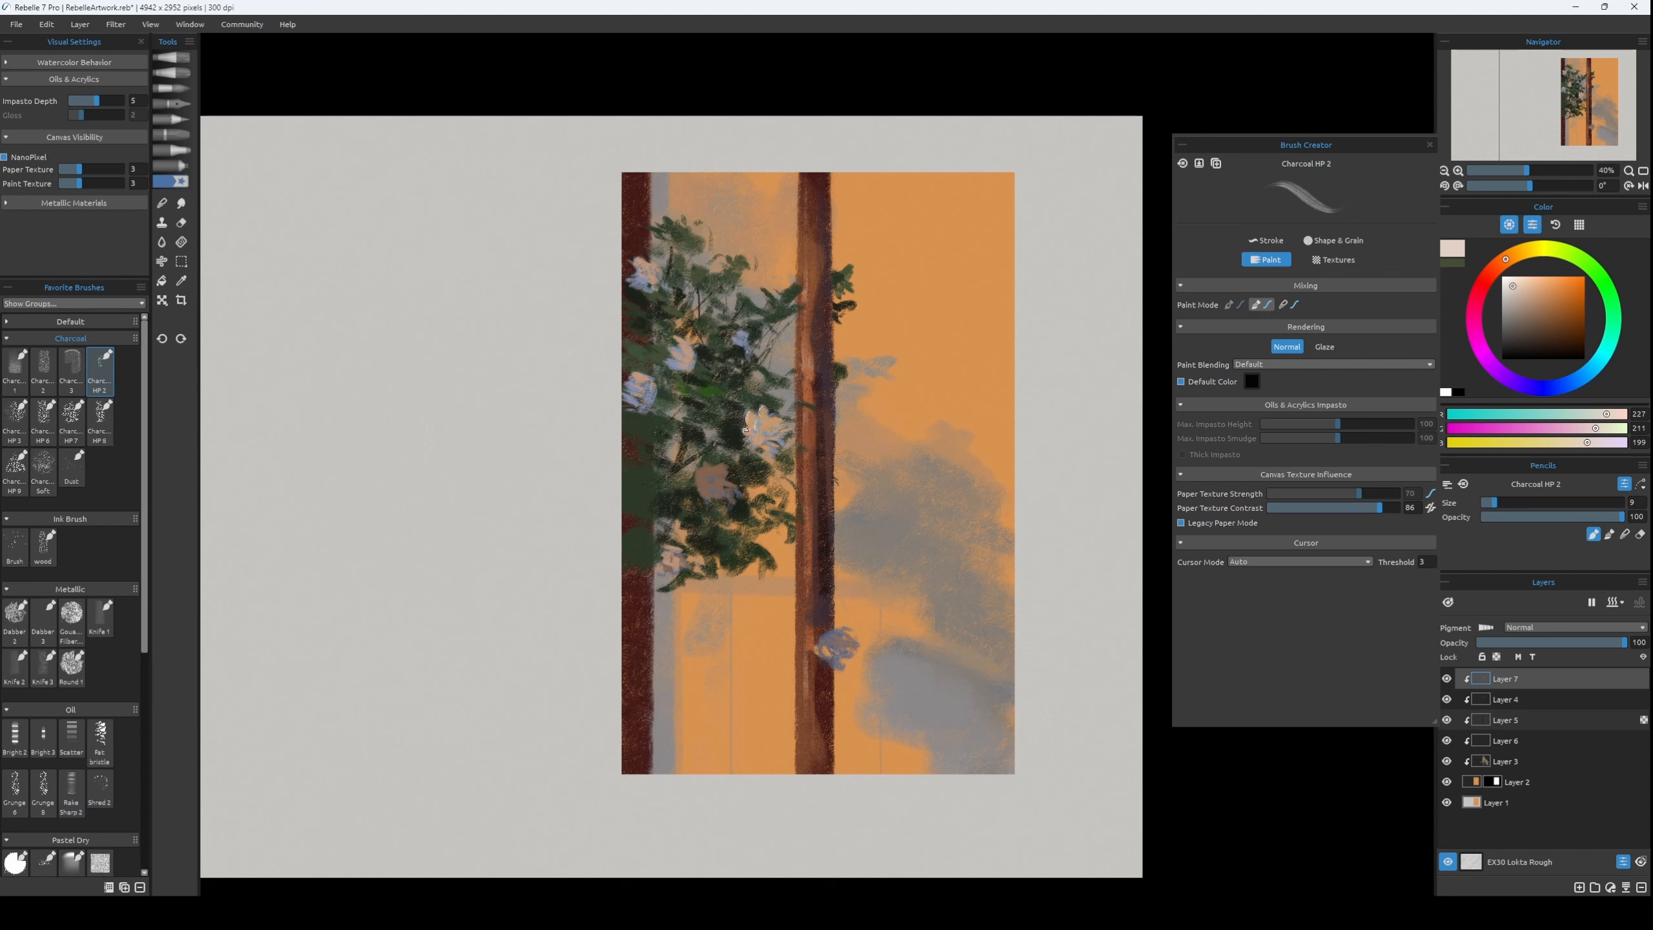
Refine the petals of the two flowers in the left part of the foliage with light strokes and greyish shading, RGB 160, 143, 131.
{"action": "key", "text": "bracketright"}
{"action": "key", "text": "bracketright"}
{"action": "key", "text": "bracketright"}
{"action": "key", "text": "bracketright"}
{"action": "key", "text": "ctrl+z"}
{"action": "left_click", "coordinate": [650, 390], "text": "alt"}
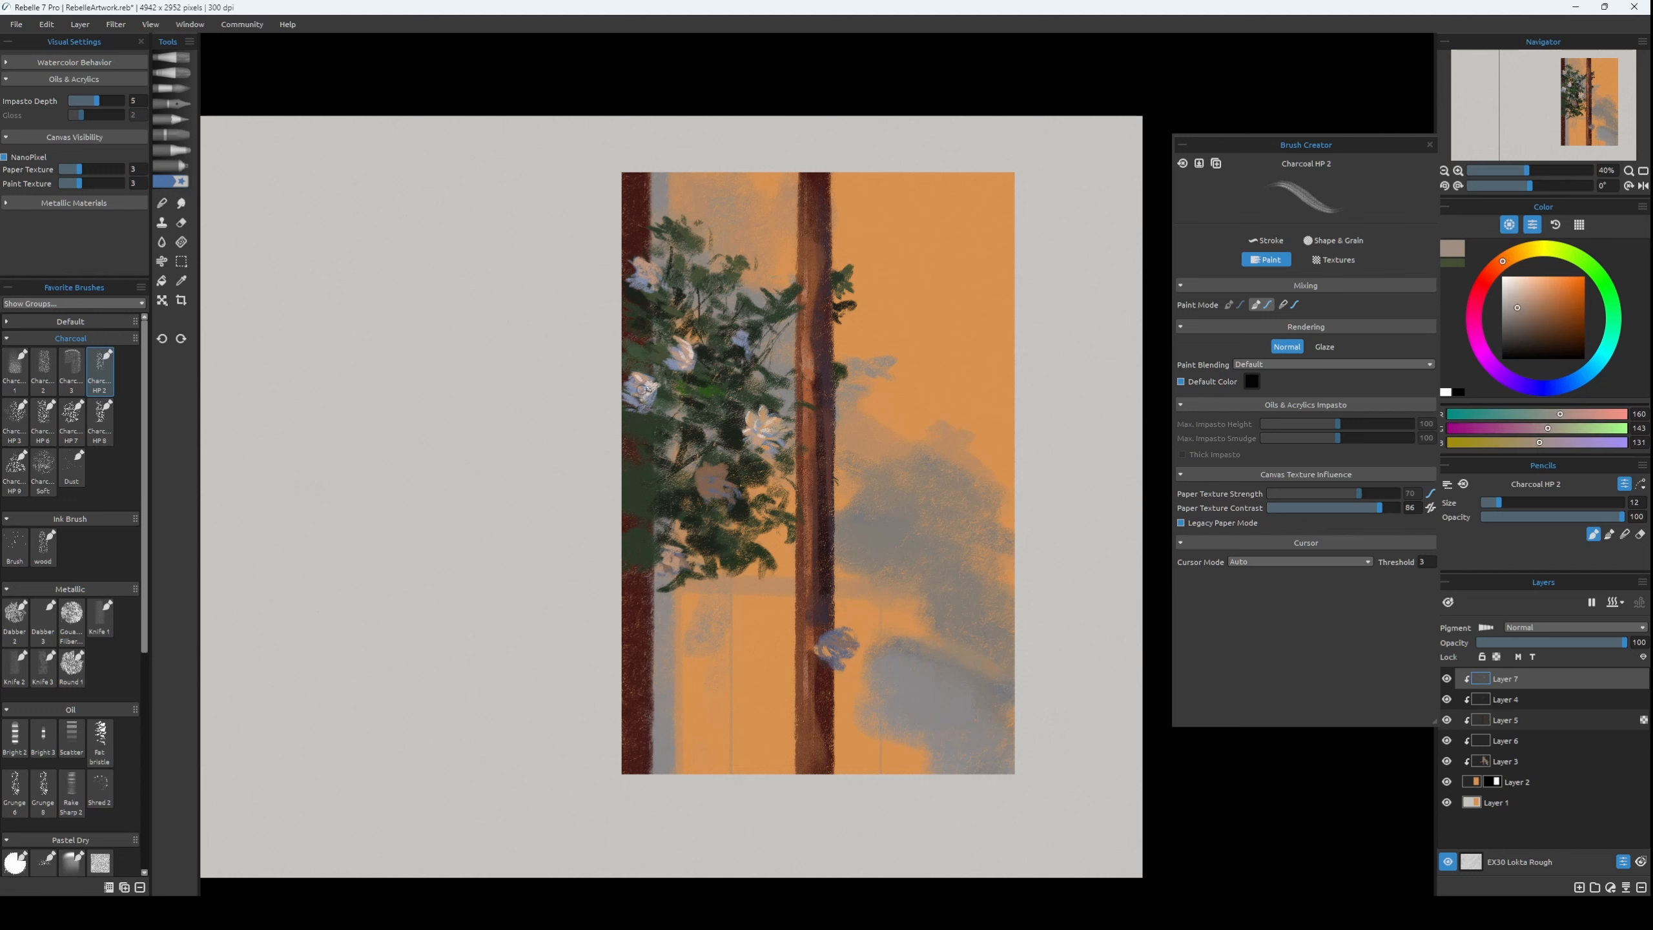
{"action": "left_click", "coordinate": [651, 388], "text": "alt"}
{"action": "left_click", "coordinate": [739, 267], "text": "alt"}
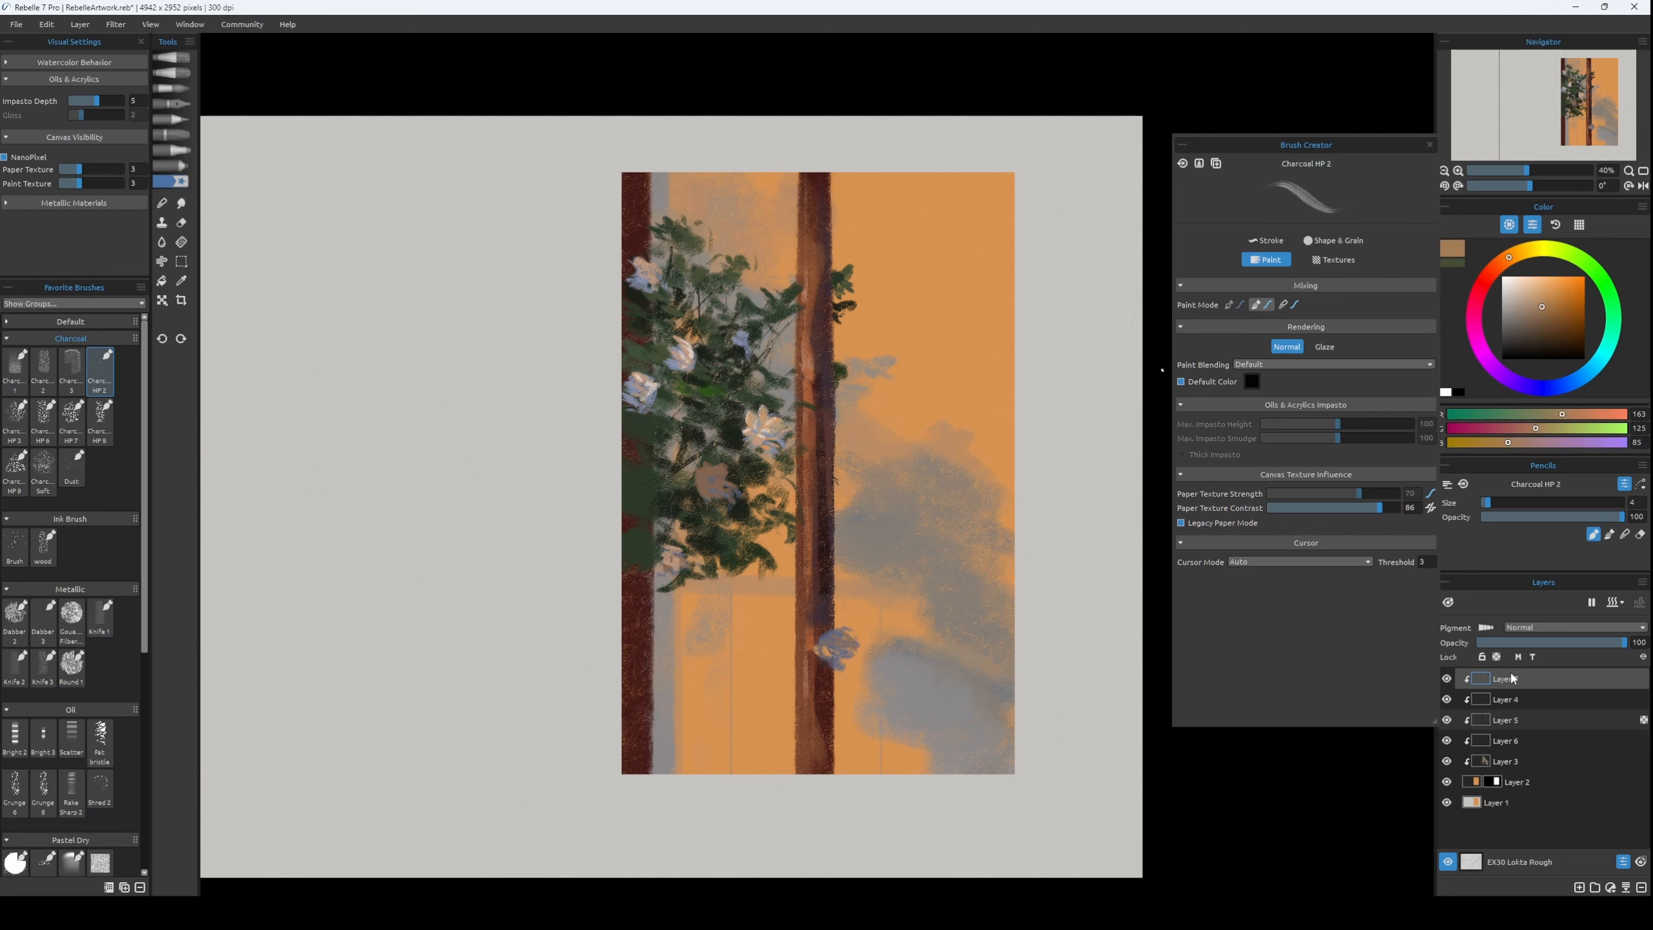
Merge the clipped layers into Layer 2, mask it to its own outline, and add a new clipped layer above it.
{"action": "left_click", "coordinate": [1528, 776], "text": "shift"}
{"action": "key", "text": "ctrl+e"}
{"action": "left_click", "coordinate": [1468, 678], "text": "ctrl"}
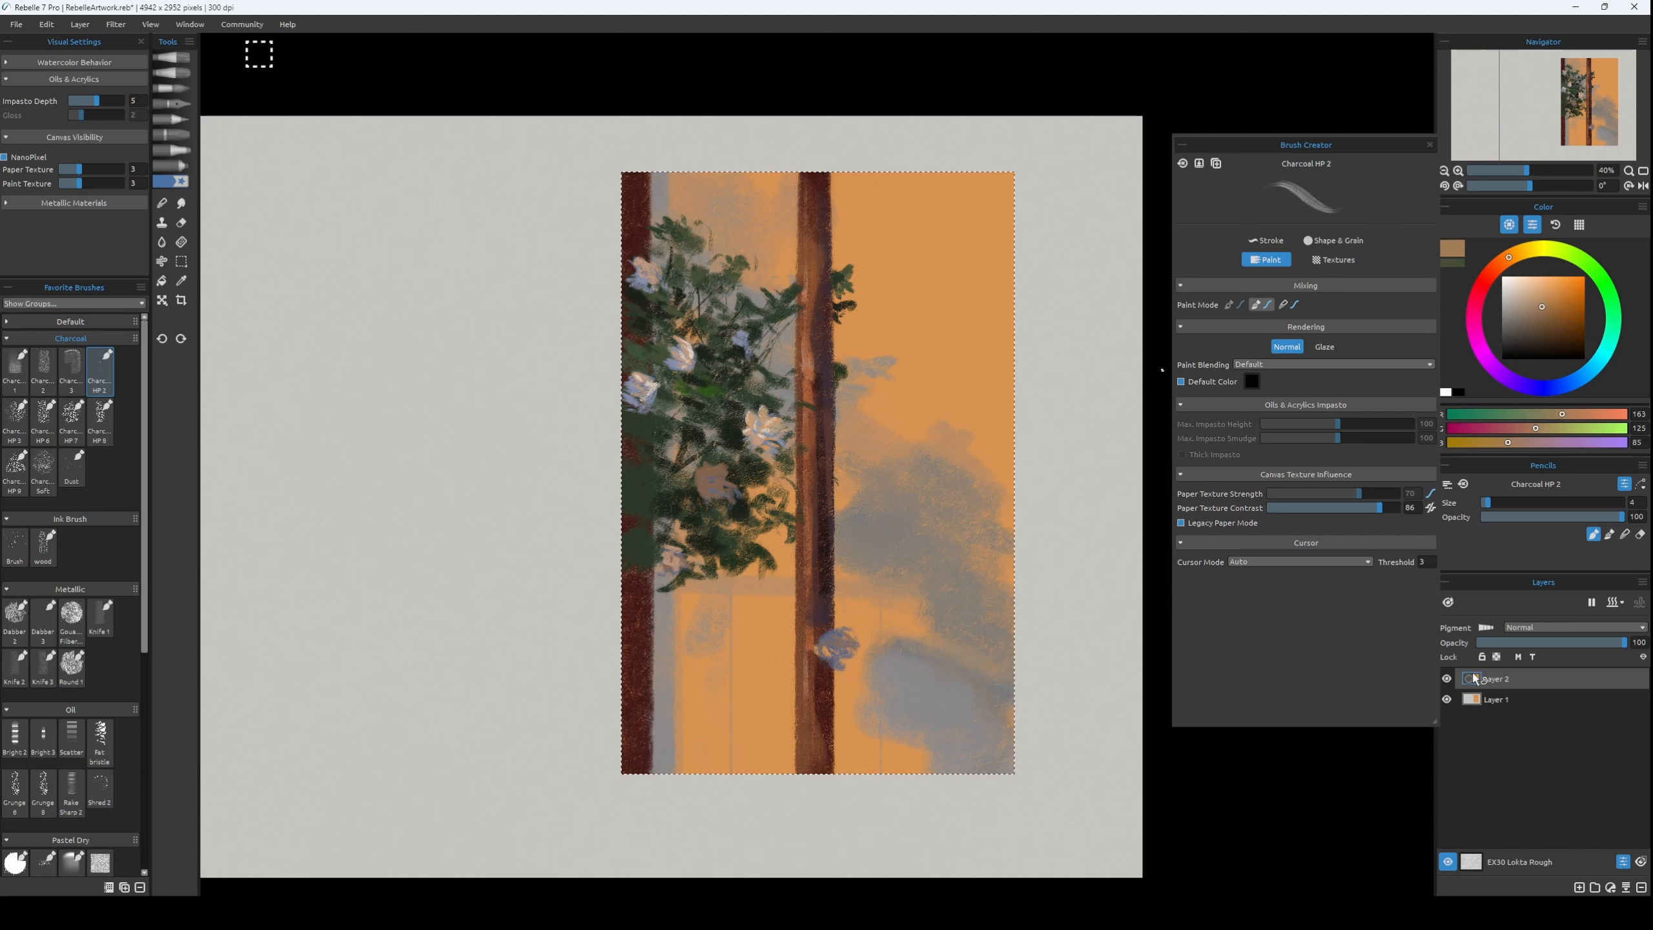
{"action": "key", "text": "ctrl+m"}
{"action": "key", "text": "ctrl+shift+n"}
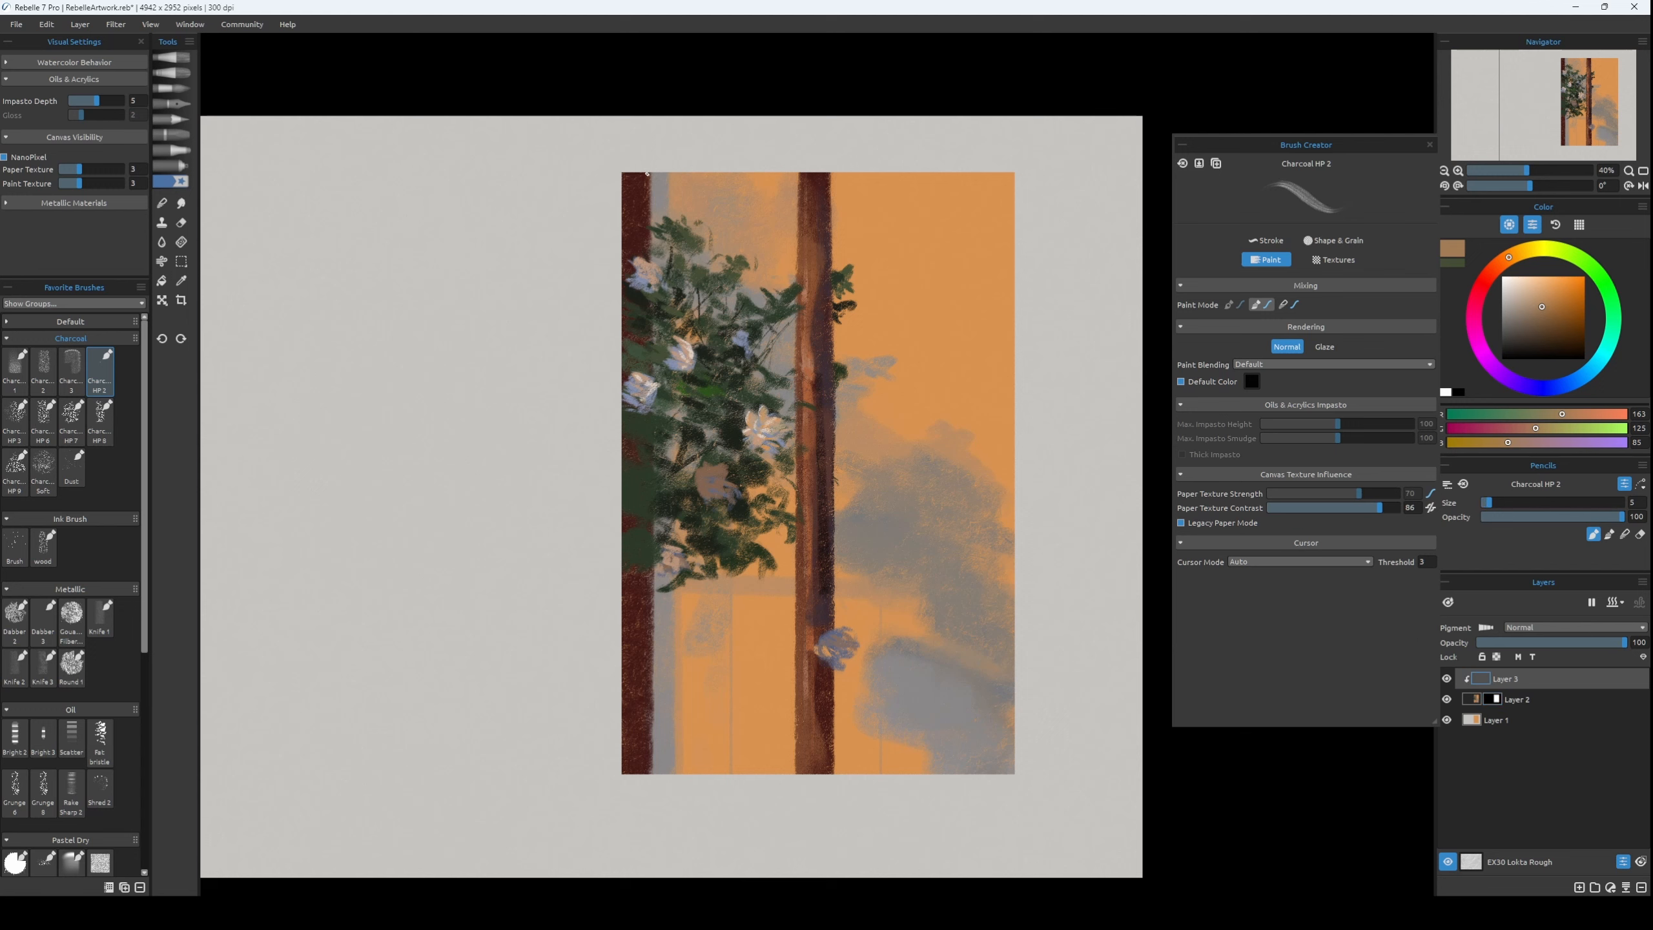
Start painting mid-green leaves over the left tree's foliage in RGB 91, 116, 62.
{"action": "left_click", "coordinate": [731, 262], "text": "alt"}
{"action": "left_click", "coordinate": [1577, 257]}
{"action": "left_click", "coordinate": [1546, 317]}
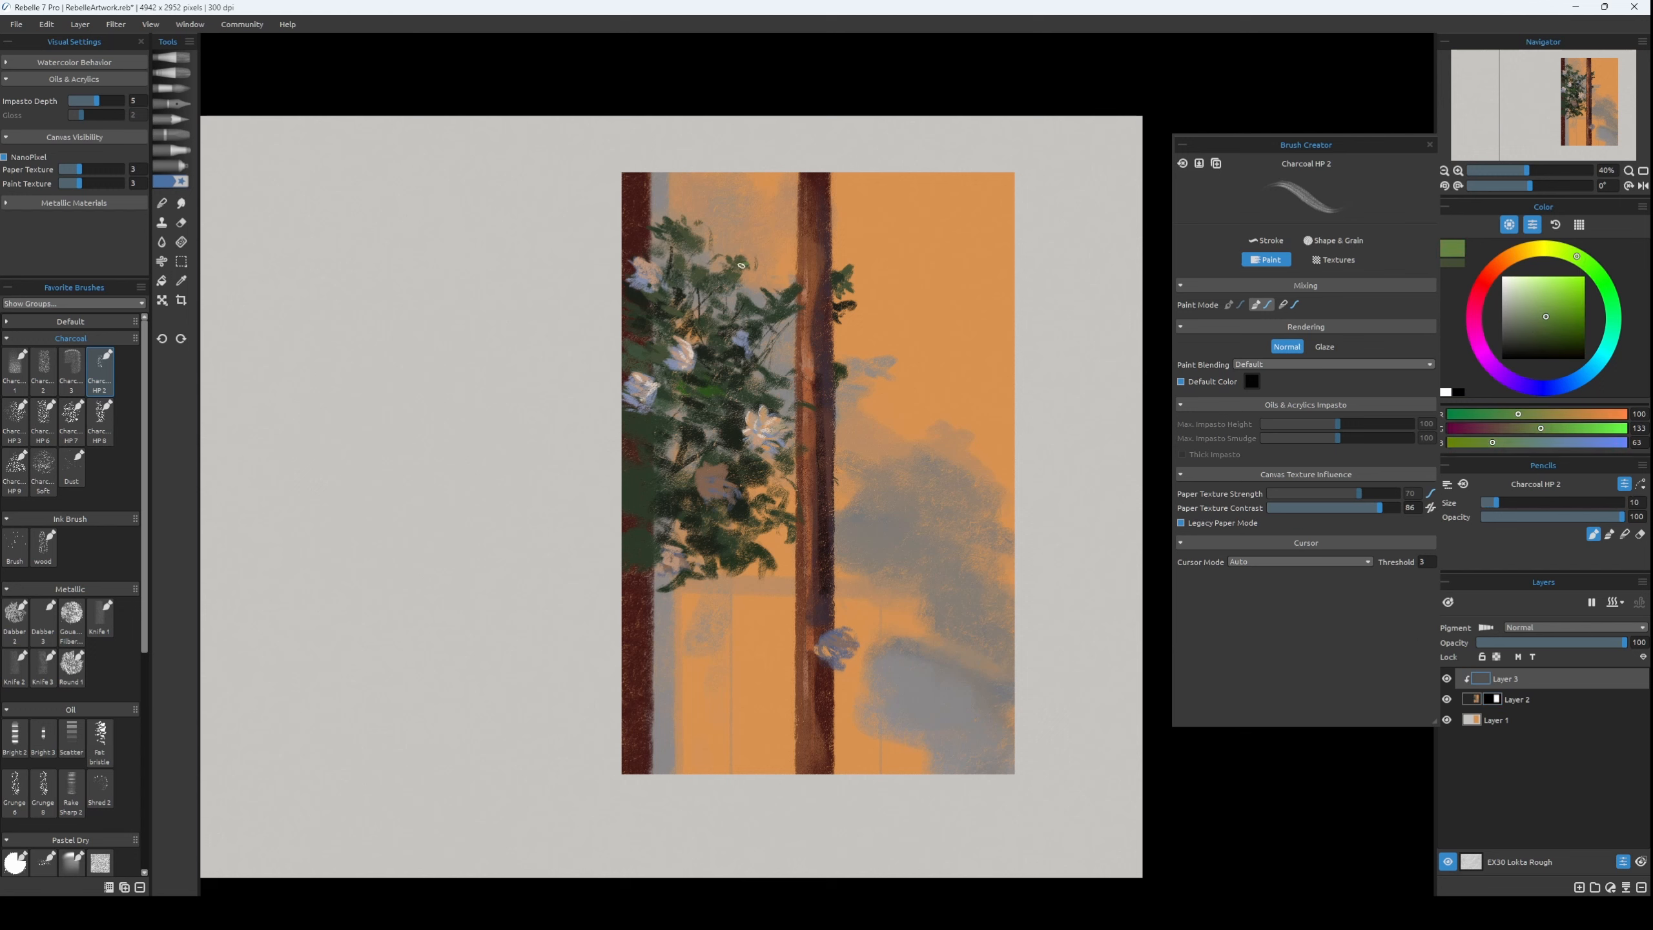
{"action": "key", "text": "bracketright"}
{"action": "mouse_move", "coordinate": [727, 298]}
{"action": "left_mouse_down"}
{"action": "mouse_move", "coordinate": [747, 268]}
{"action": "mouse_move", "coordinate": [731, 357]}
{"action": "left_mouse_up"}
{"action": "key", "text": "ctrl+z"}
{"action": "left_click", "coordinate": [1541, 322]}
{"action": "key", "text": "ctrl+z"}
{"action": "key", "text": "bracketleft"}
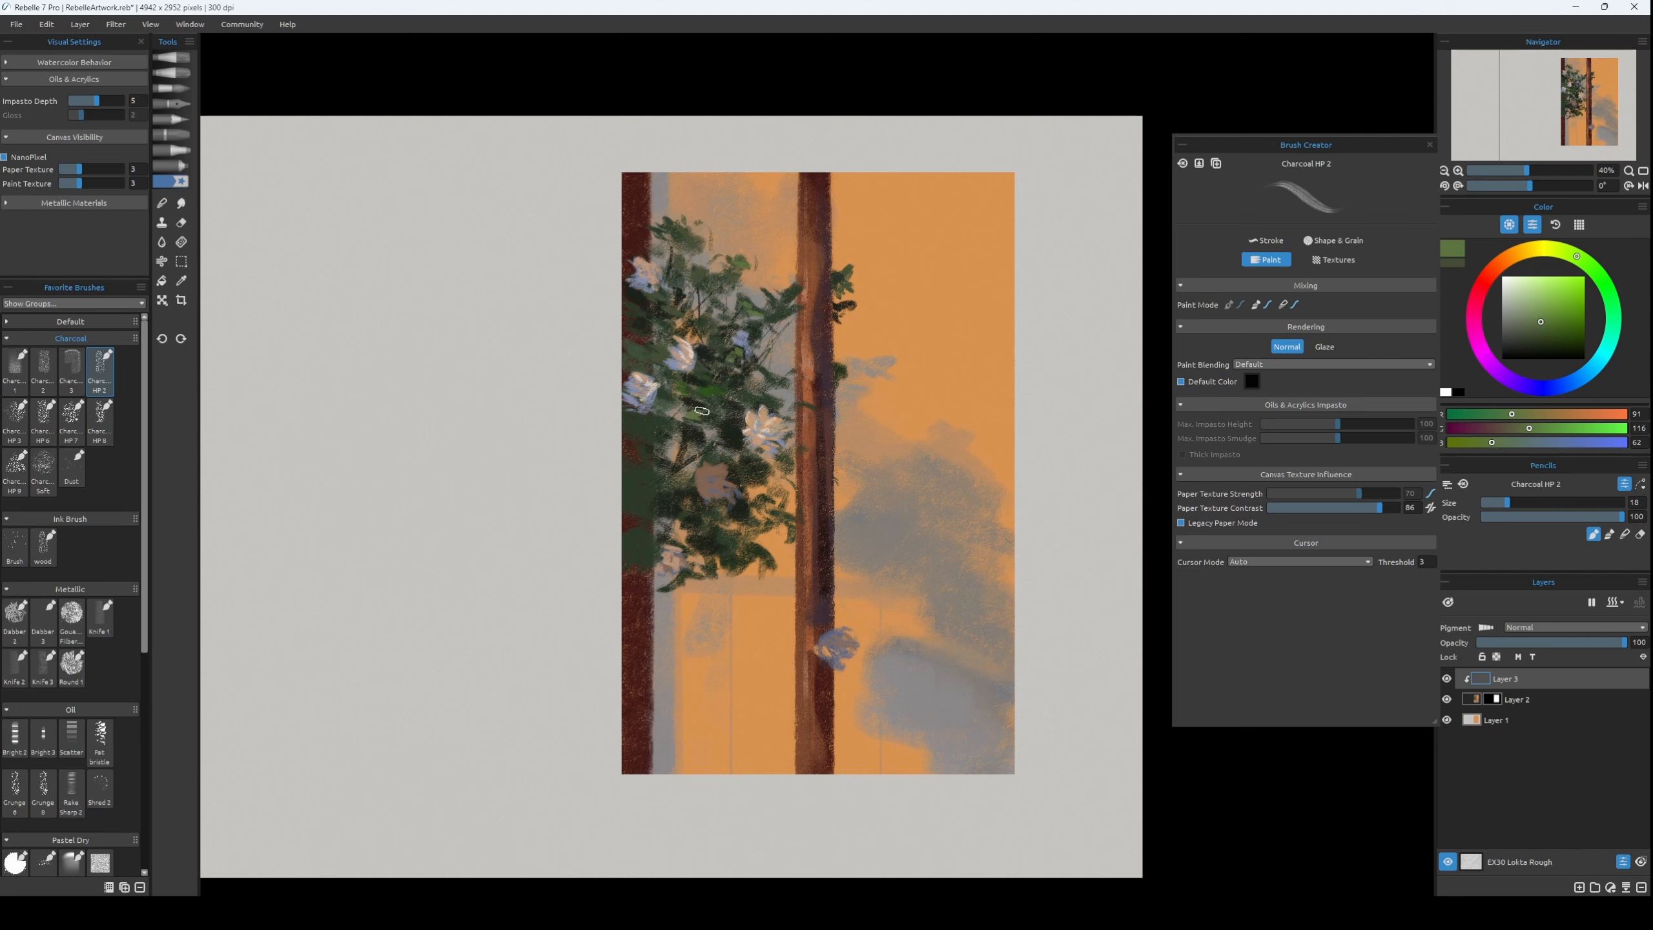
Add more mid-green leaf highlights around the flowers, varying the brush size between about 14 and 18.
{"action": "key", "text": "bracketright"}
{"action": "key", "text": "bracketright"}
{"action": "key", "text": "bracketright"}
{"action": "key", "text": "bracketright"}
{"action": "key", "text": "bracketright"}
{"action": "key", "text": "bracketright"}
{"action": "key", "text": "bracketleft"}
{"action": "key", "text": "bracketleft"}
{"action": "key", "text": "bracketleft"}
{"action": "key", "text": "bracketleft"}
{"action": "key", "text": "bracketleft"}
{"action": "key", "text": "bracketleft"}
{"action": "key", "text": "bracketleft"}
{"action": "key", "text": "bracketleft"}
{"action": "key", "text": "bracketleft"}
{"action": "key", "text": "bracketleft"}
{"action": "key", "text": "bracketleft"}
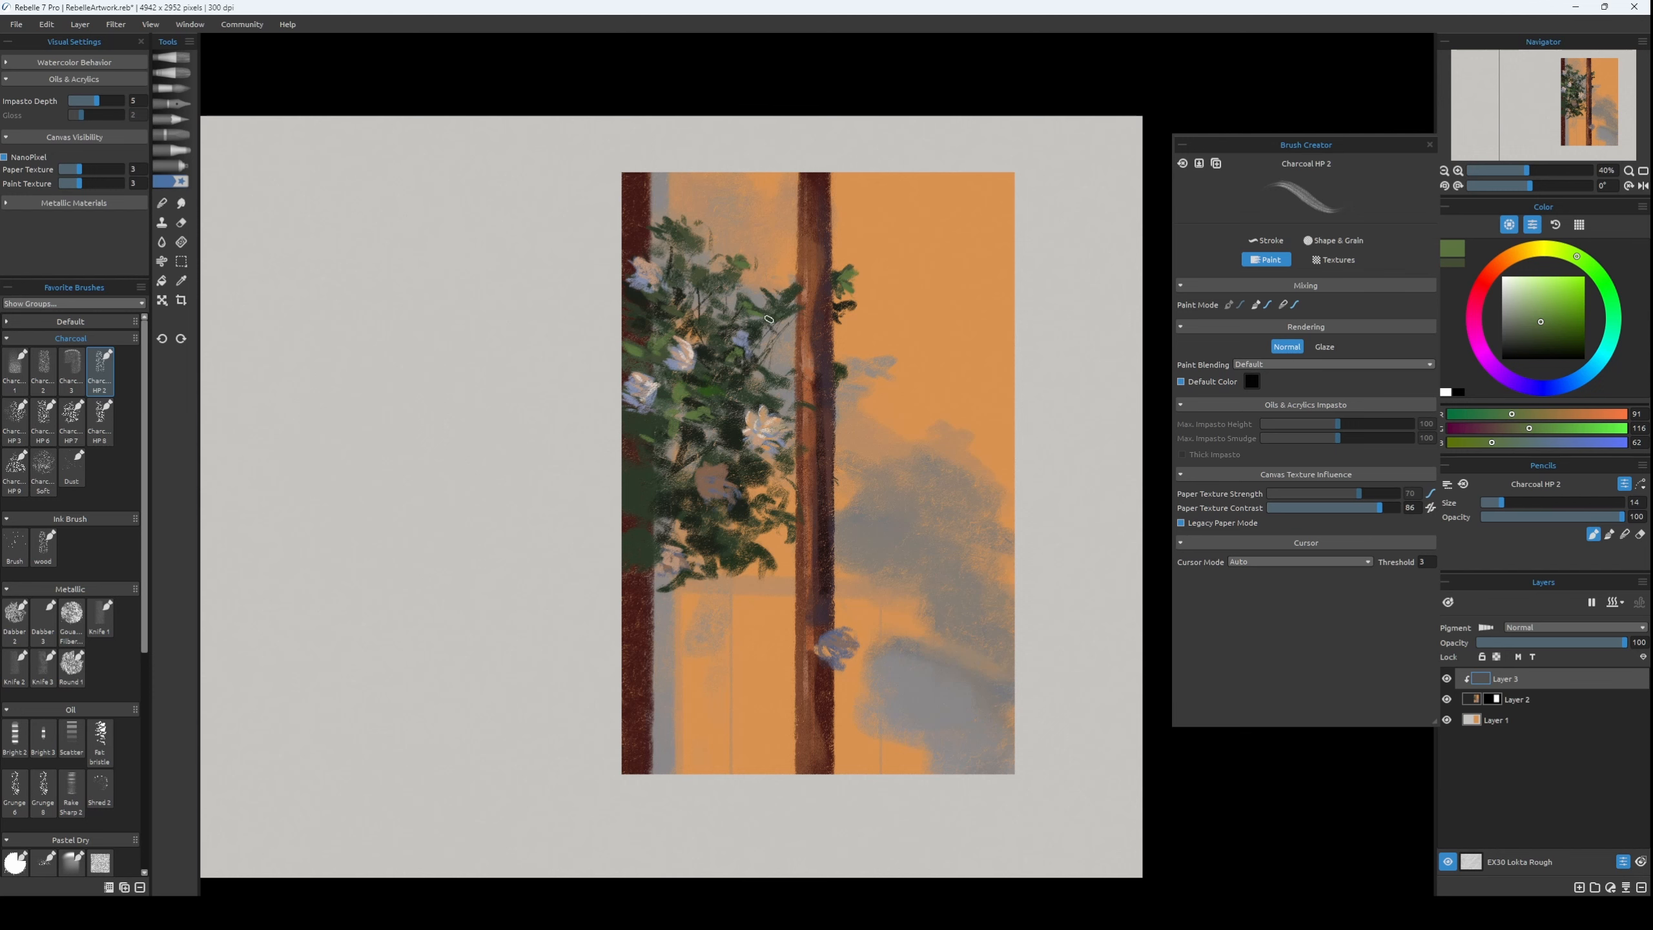
{"action": "key", "text": "bracketright"}
{"action": "key", "text": "bracketright"}
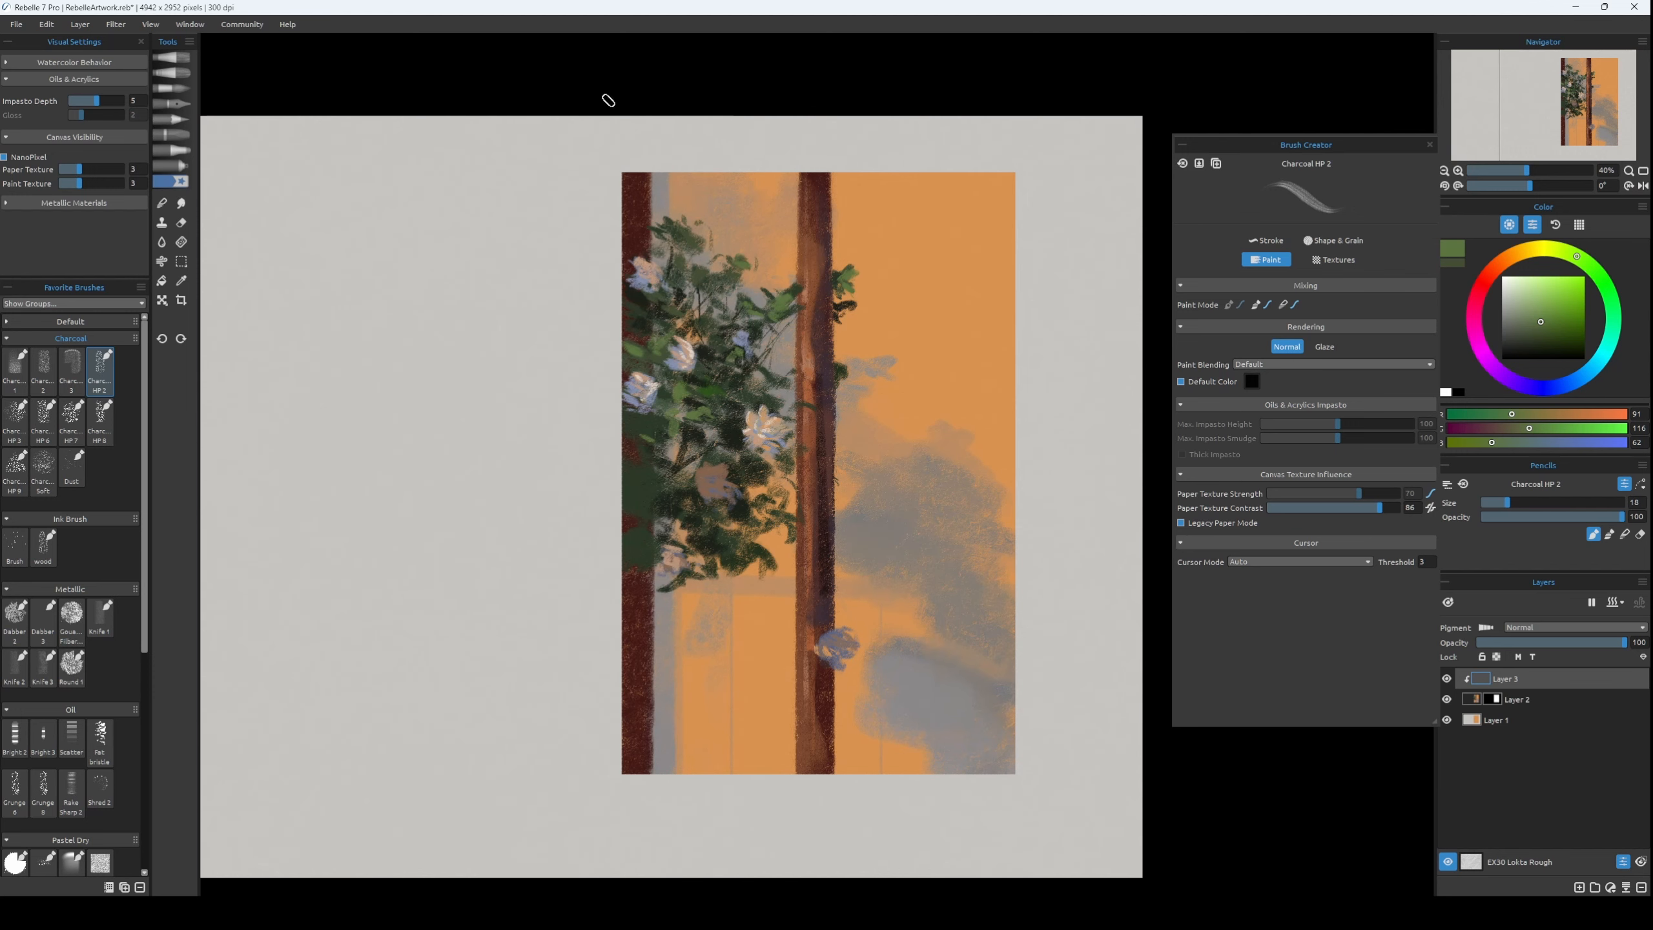
{"action": "key", "text": "bracketleft"}
{"action": "key", "text": "bracketleft"}
{"action": "key", "text": "bracketleft"}
{"action": "key", "text": "bracketright"}
{"action": "key", "text": "bracketright"}
Paint orange petal accents, RGB 219, 147, 79, and a dark centre, RGB 68, 63, 46, on the brown-pink flower in the lower foliage.
{"action": "left_click", "coordinate": [944, 332], "text": "alt"}
{"action": "key", "text": "bracketleft"}
{"action": "key", "text": "bracketleft"}
{"action": "key", "text": "bracketleft"}
{"action": "key", "text": "bracketleft"}
{"action": "key", "text": "bracketleft"}
{"action": "left_click_drag", "start_coordinate": [700, 463], "coordinate": [703, 470]}
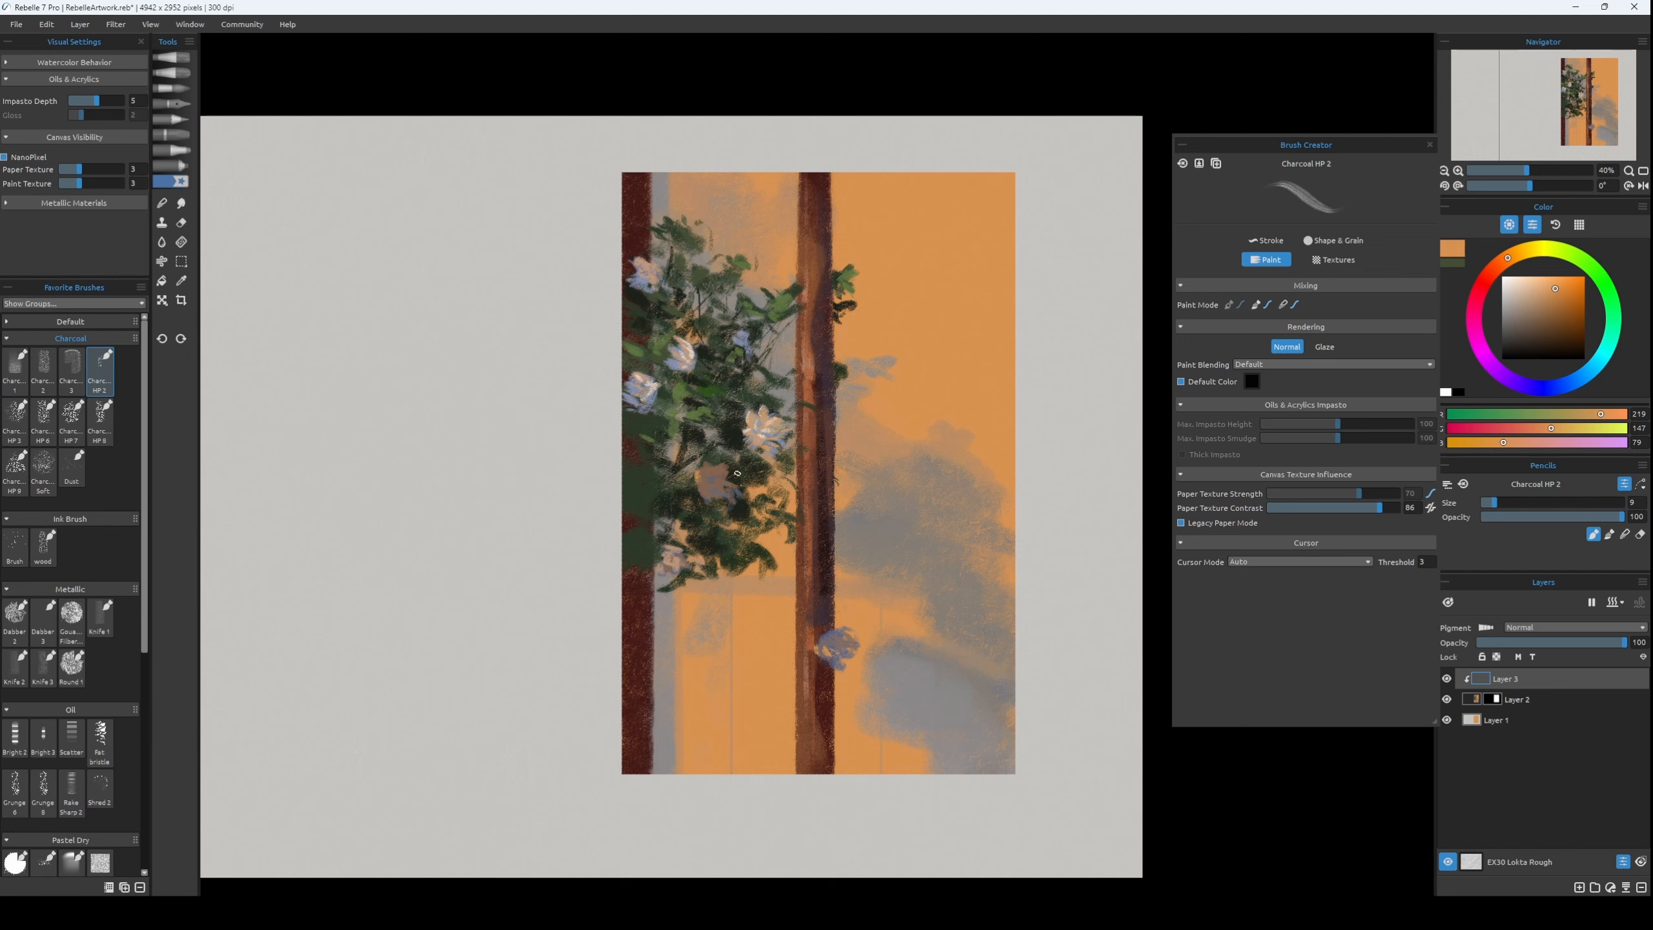
{"action": "left_click", "coordinate": [728, 424], "text": "alt"}
{"action": "left_click", "coordinate": [709, 483], "text": "alt"}
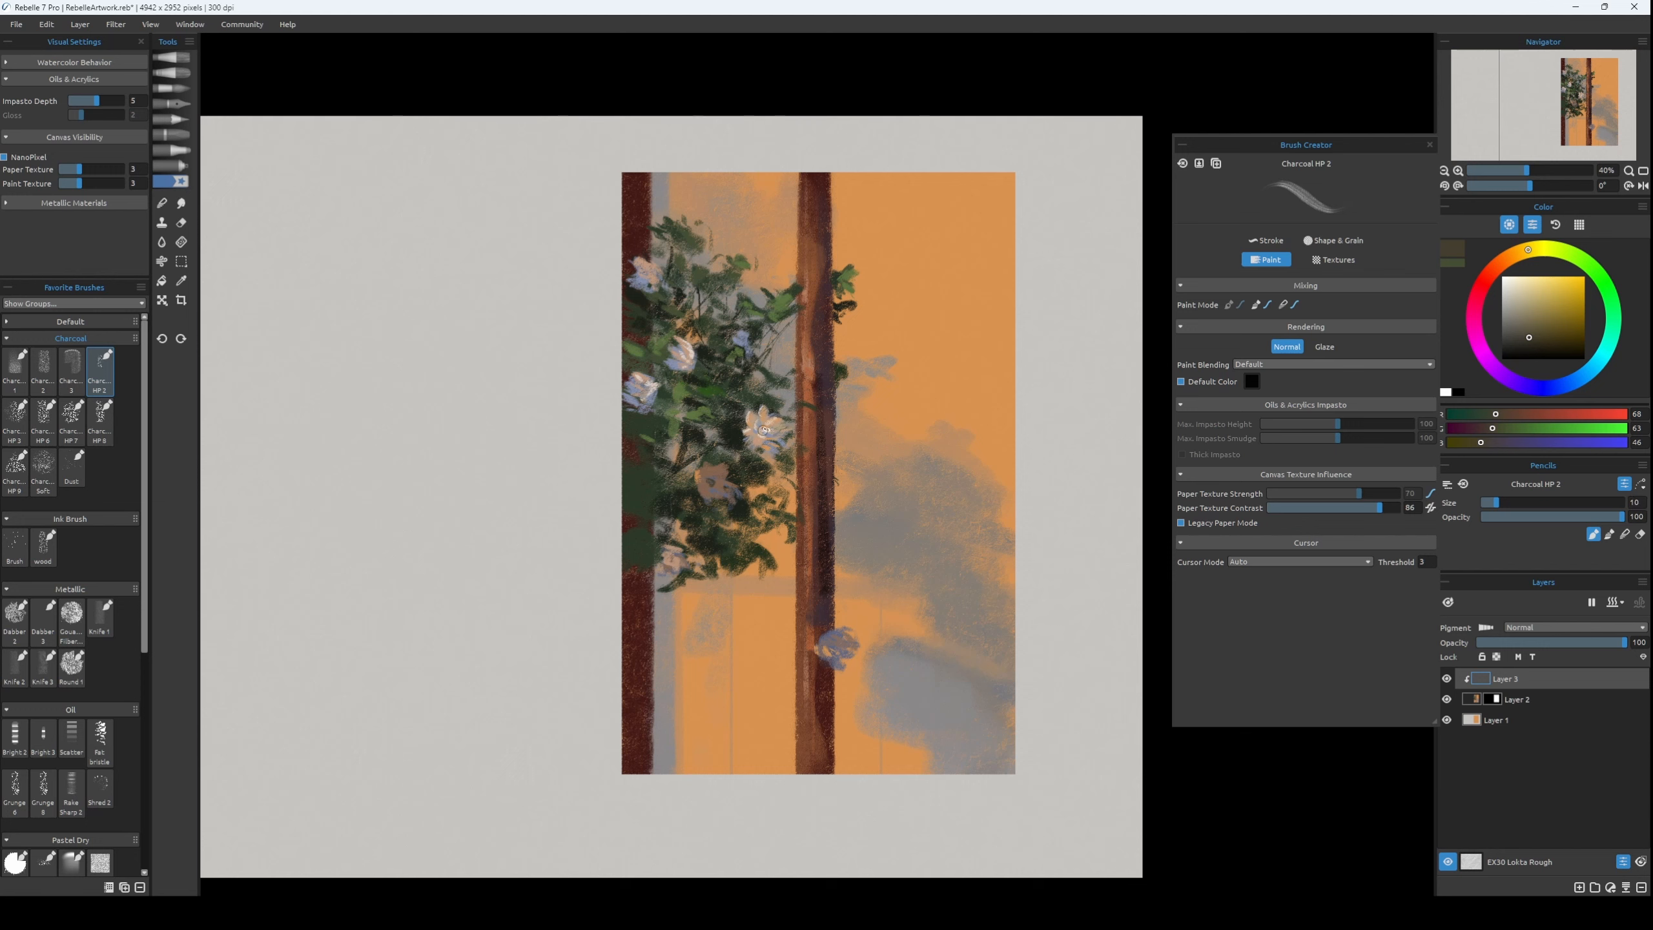
Touch up the upper left flower with pale beige strokes, RGB 203, 188, 152, at brush size 18.
{"action": "left_click", "coordinate": [775, 429], "text": "alt"}
{"action": "left_click", "coordinate": [765, 428], "text": "alt"}
{"action": "key", "text": "bracketright"}
{"action": "key", "text": "bracketright"}
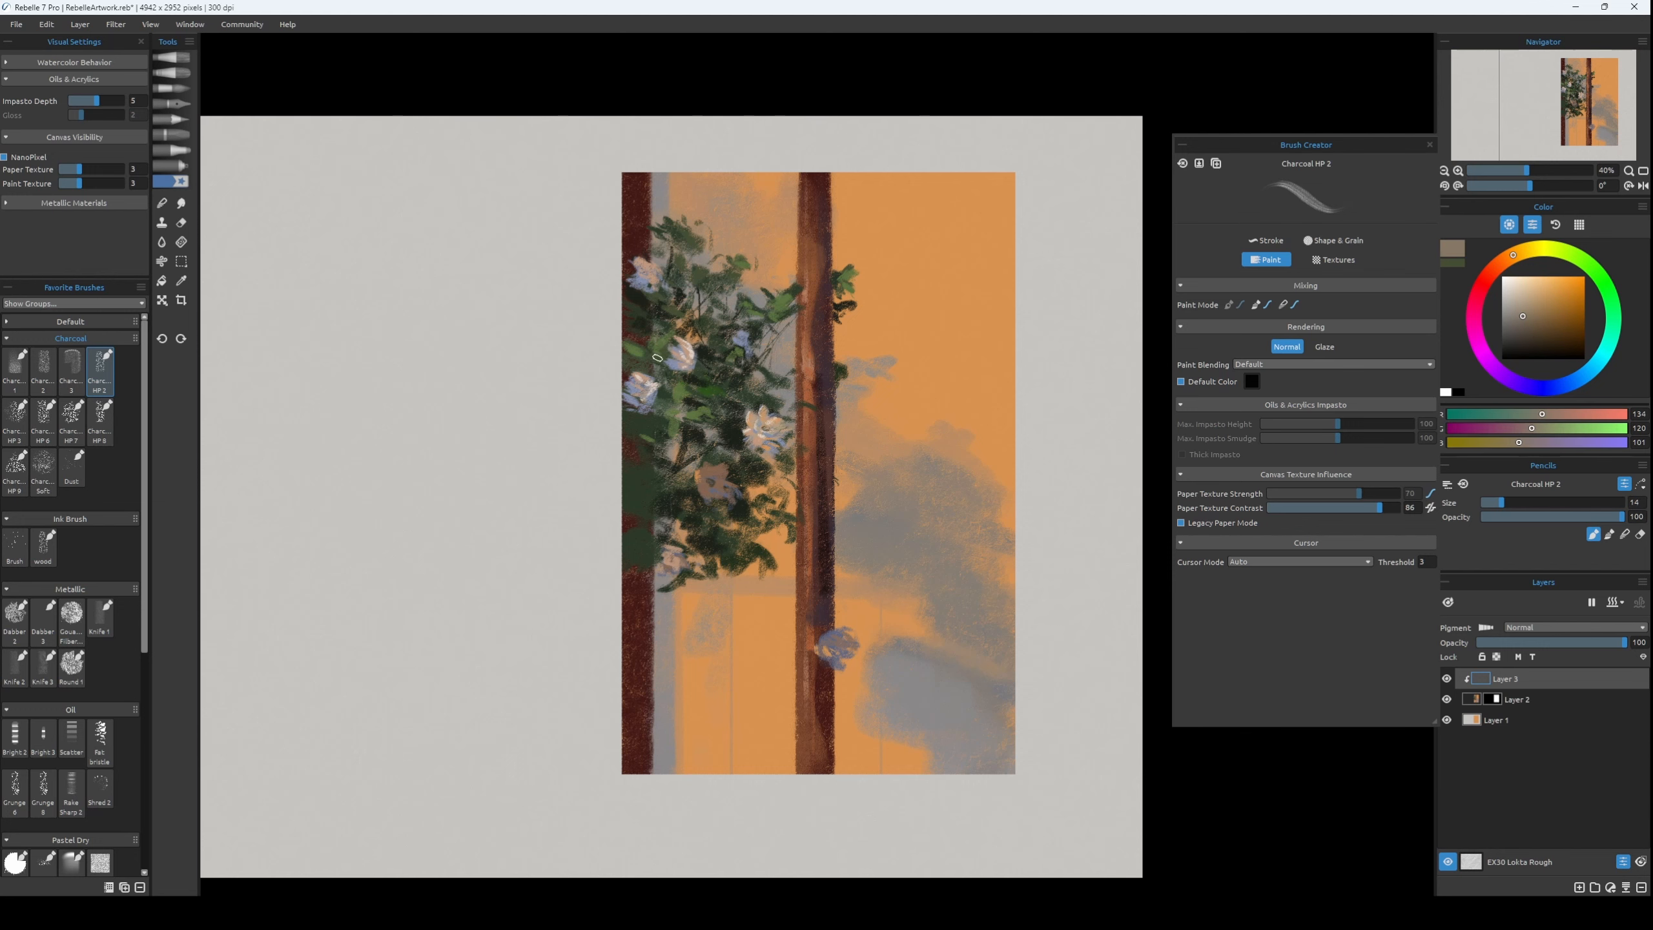
{"action": "left_click", "coordinate": [654, 277], "text": "alt"}
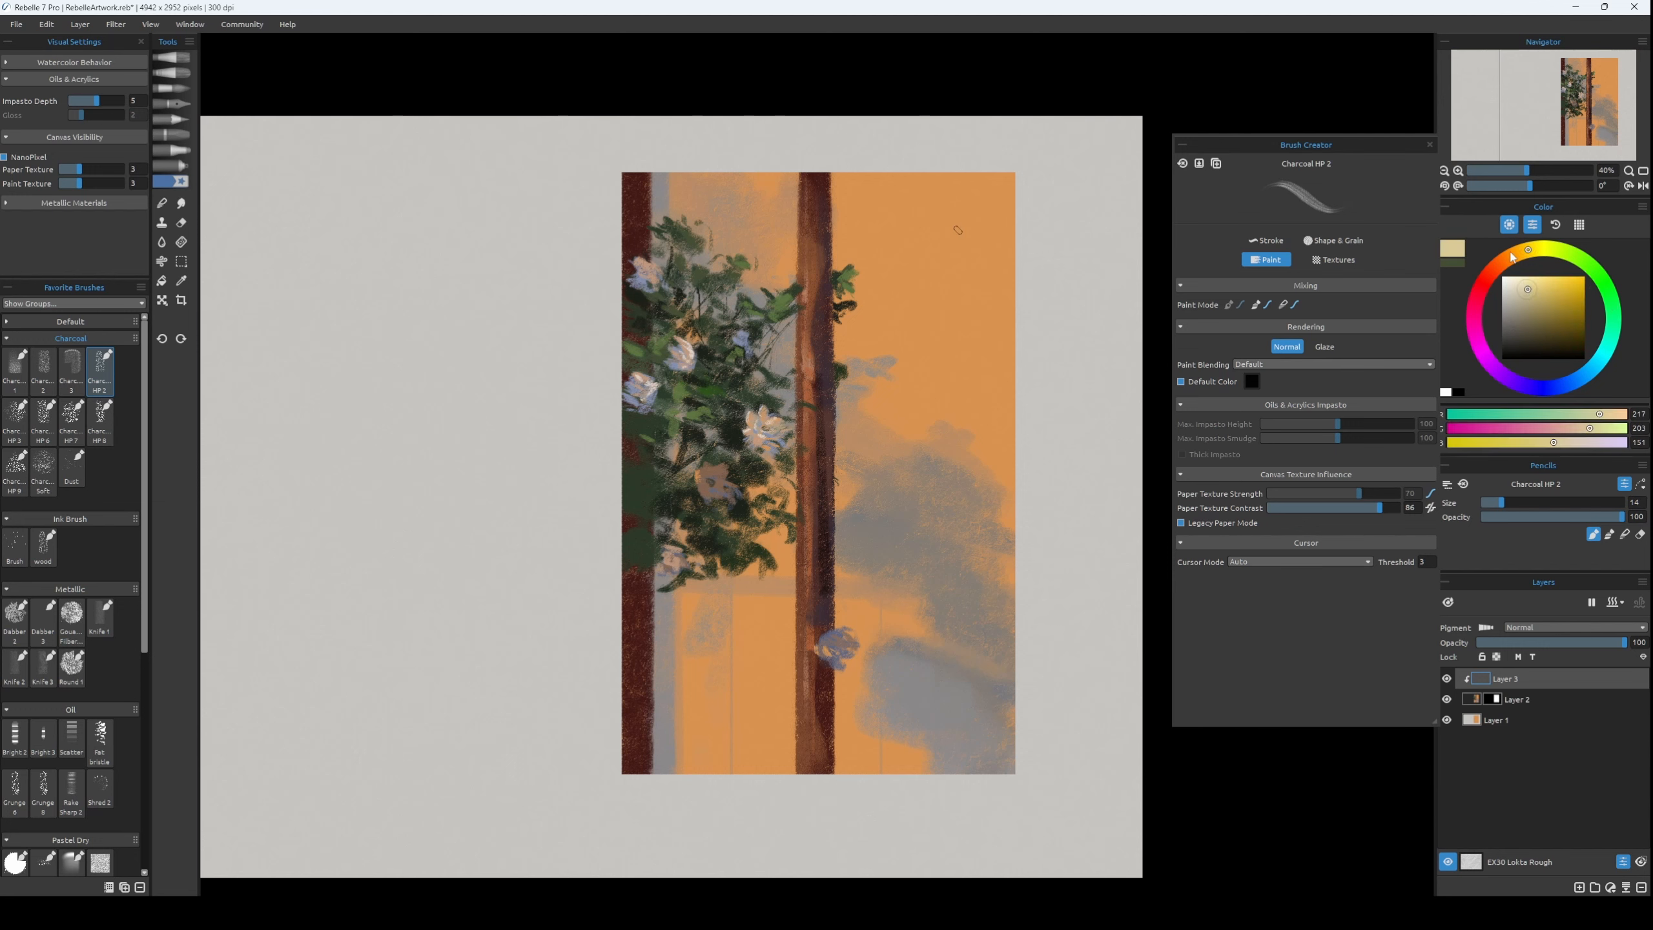
{"action": "key", "text": "bracketright"}
{"action": "key", "text": "bracketright"}
{"action": "left_click", "coordinate": [632, 282], "text": "alt"}
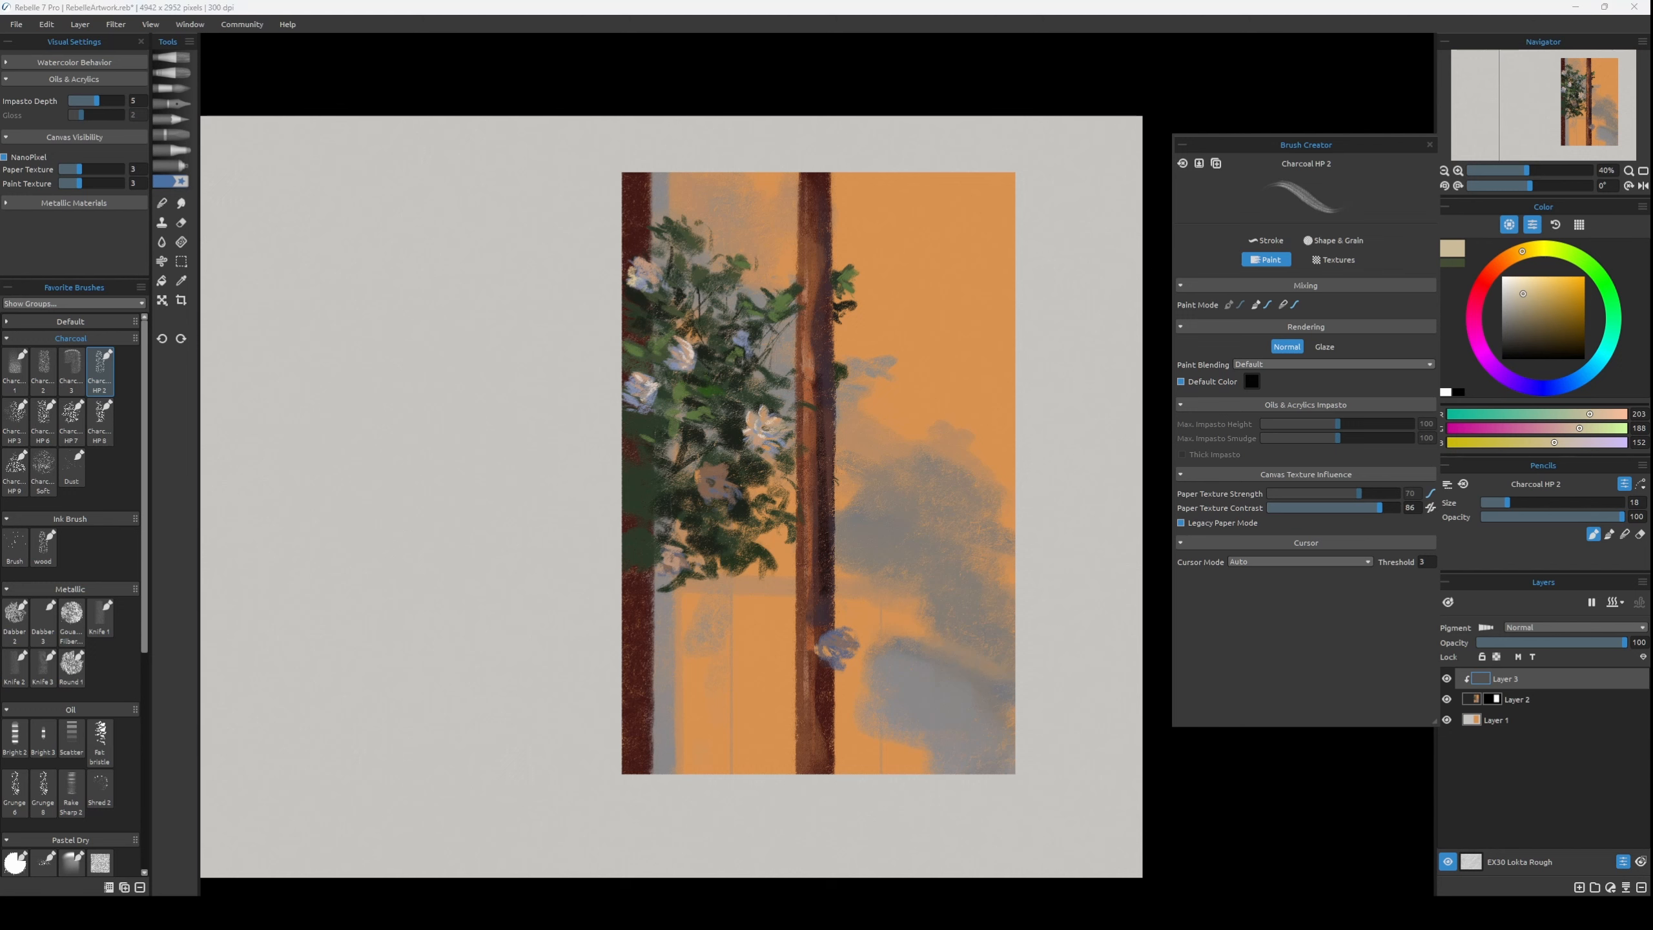
Define the lower brown-pink flower's edge with dark green, RGB 42, 47, 33, and refine its petals with peach, RGB 200, 151, 106.
{"action": "left_click", "coordinate": [716, 505], "text": "alt"}
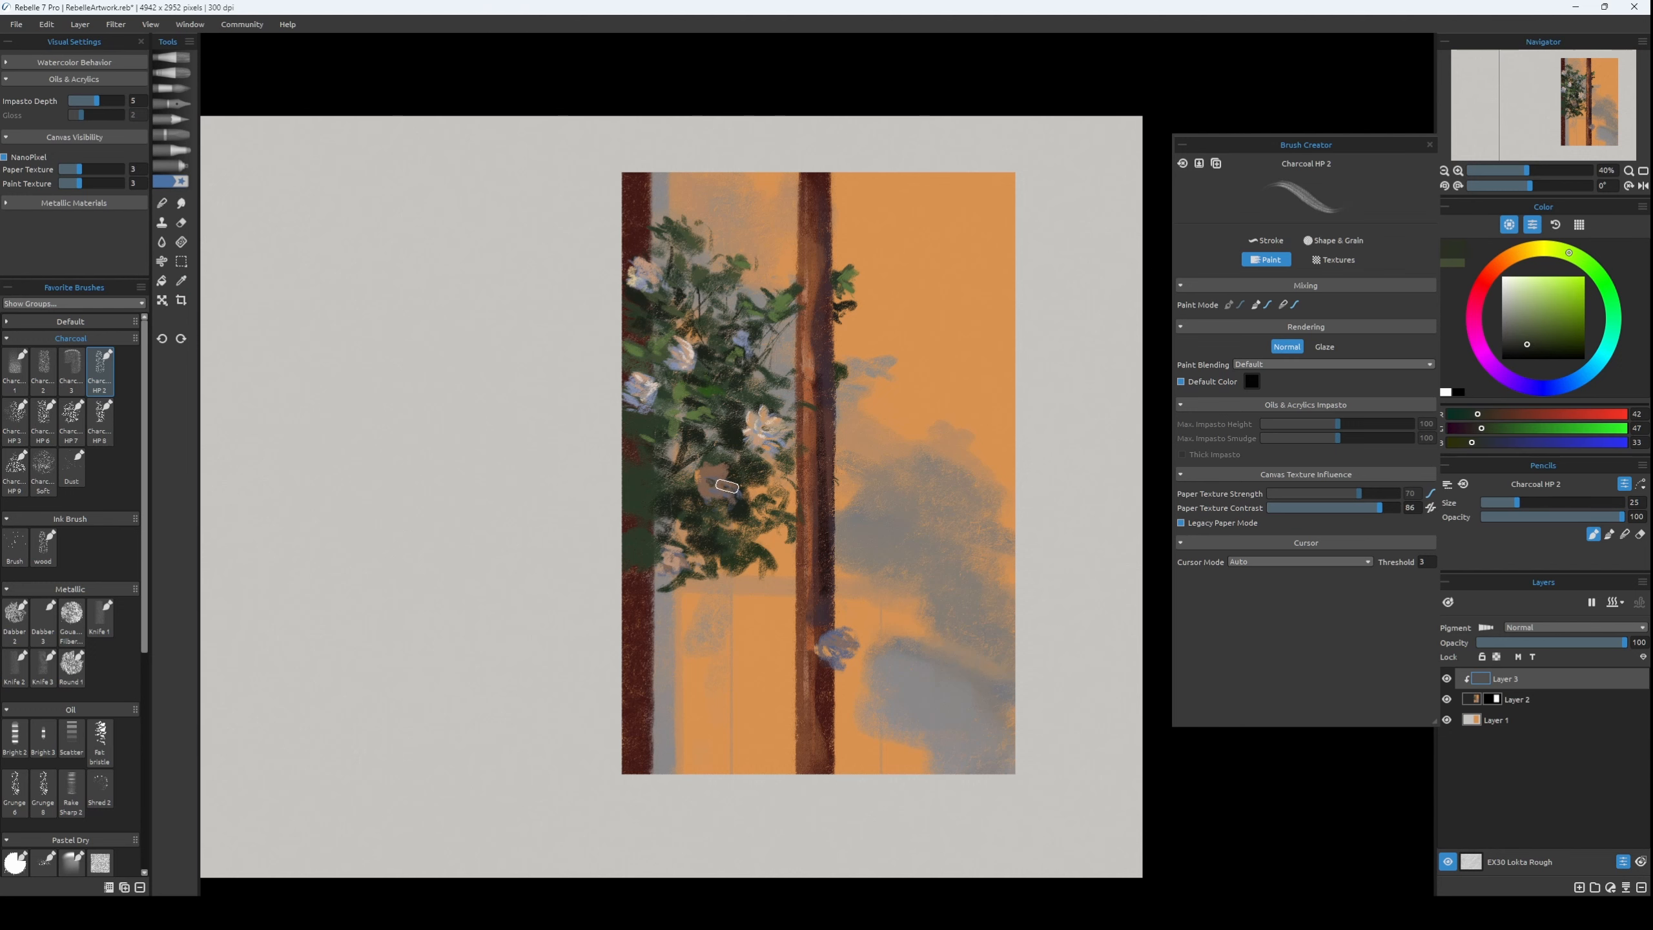
{"action": "key", "text": "["}
{"action": "key", "text": "["}
{"action": "key", "text": "["}
{"action": "key", "text": "]"}
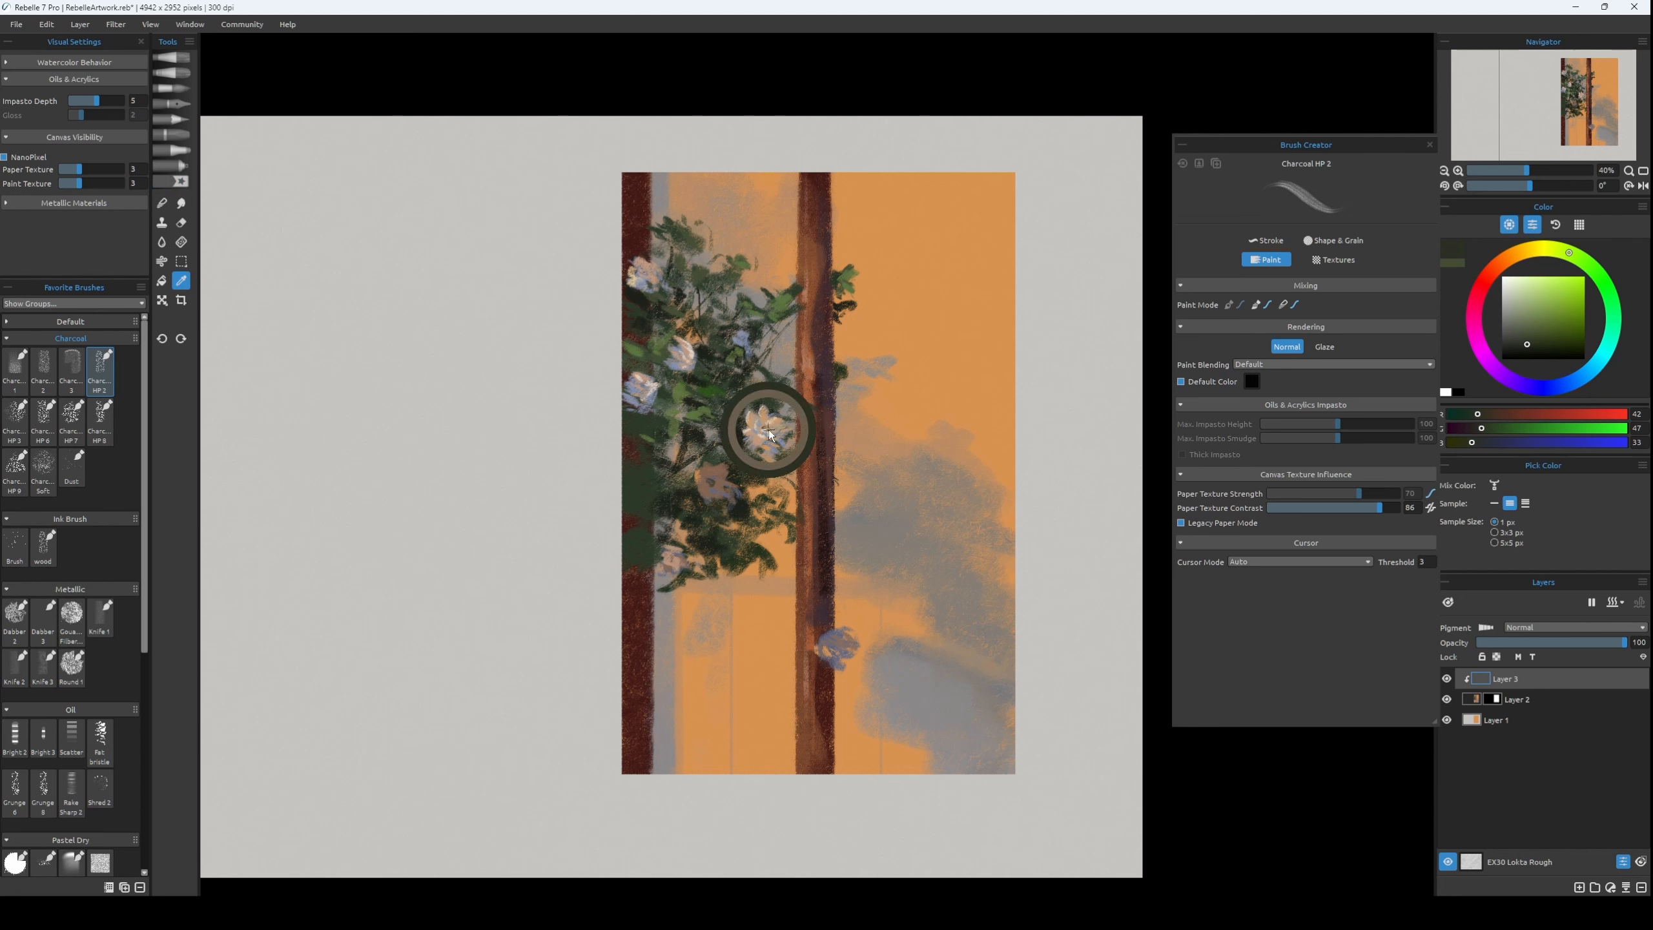
{"action": "left_click", "coordinate": [774, 413], "text": "alt"}
{"action": "key", "text": "]"}
{"action": "key", "text": "["}
{"action": "key", "text": "["}
{"action": "key", "text": "["}
{"action": "key", "text": "["}
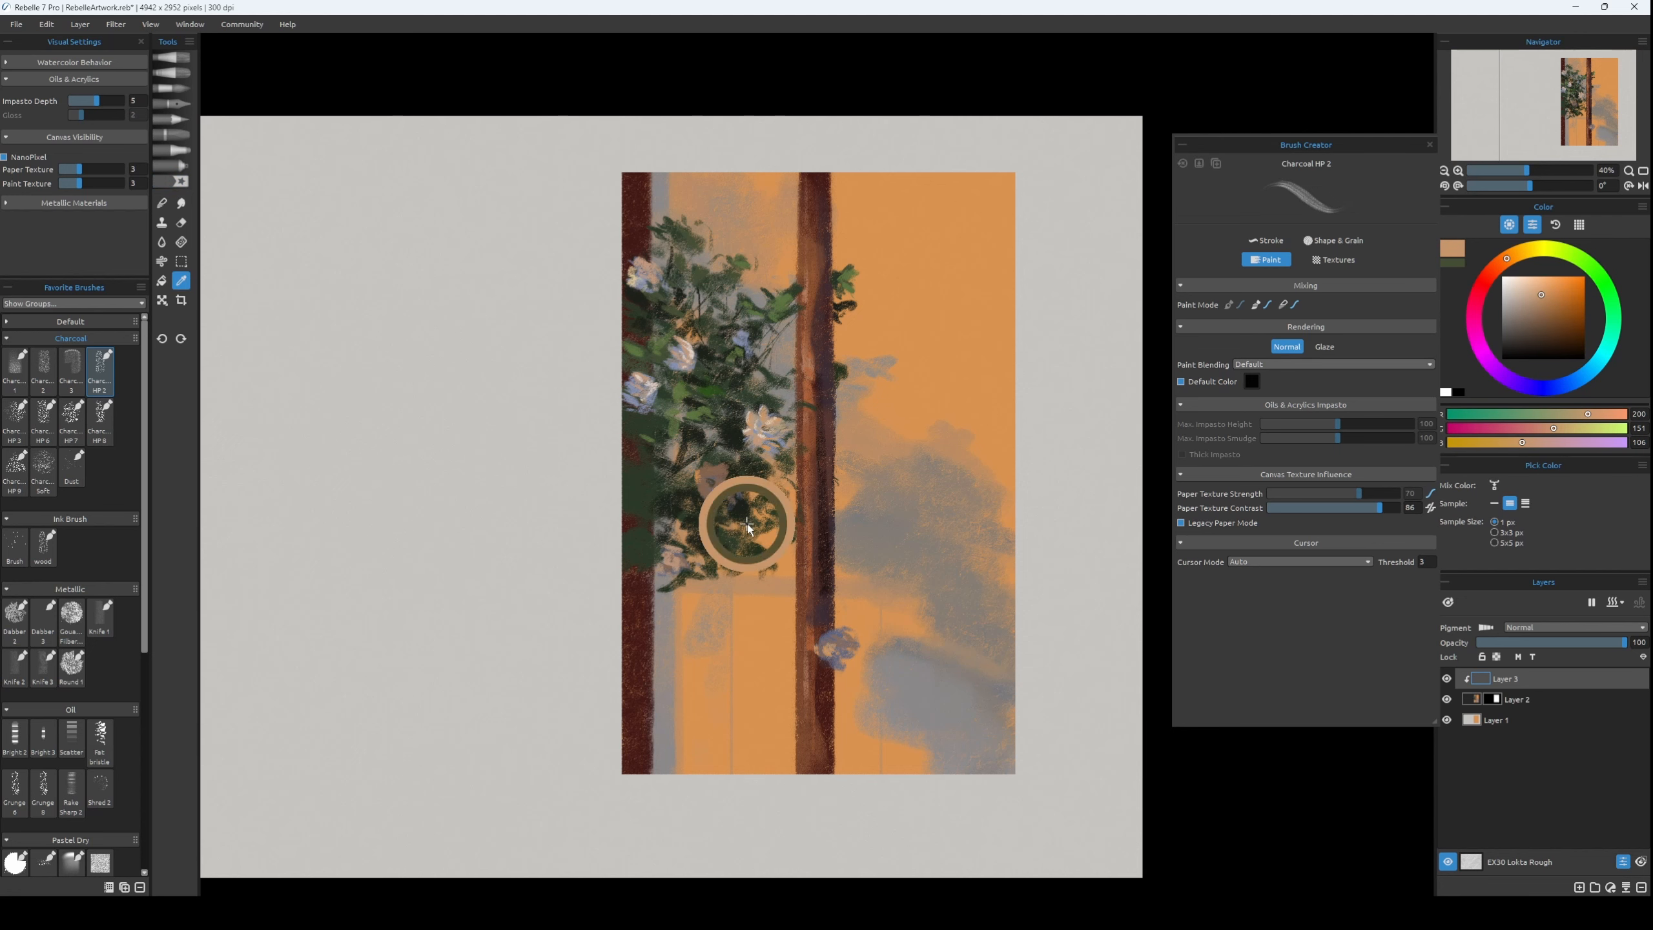
Paint thin dark green twigs, RGB 28, 34, 25, from the foliage's lower edge across the middle trunk to its flower.
{"action": "left_click", "coordinate": [746, 527], "text": "alt"}
{"action": "left_click_drag", "start_coordinate": [717, 576], "coordinate": [819, 643]}
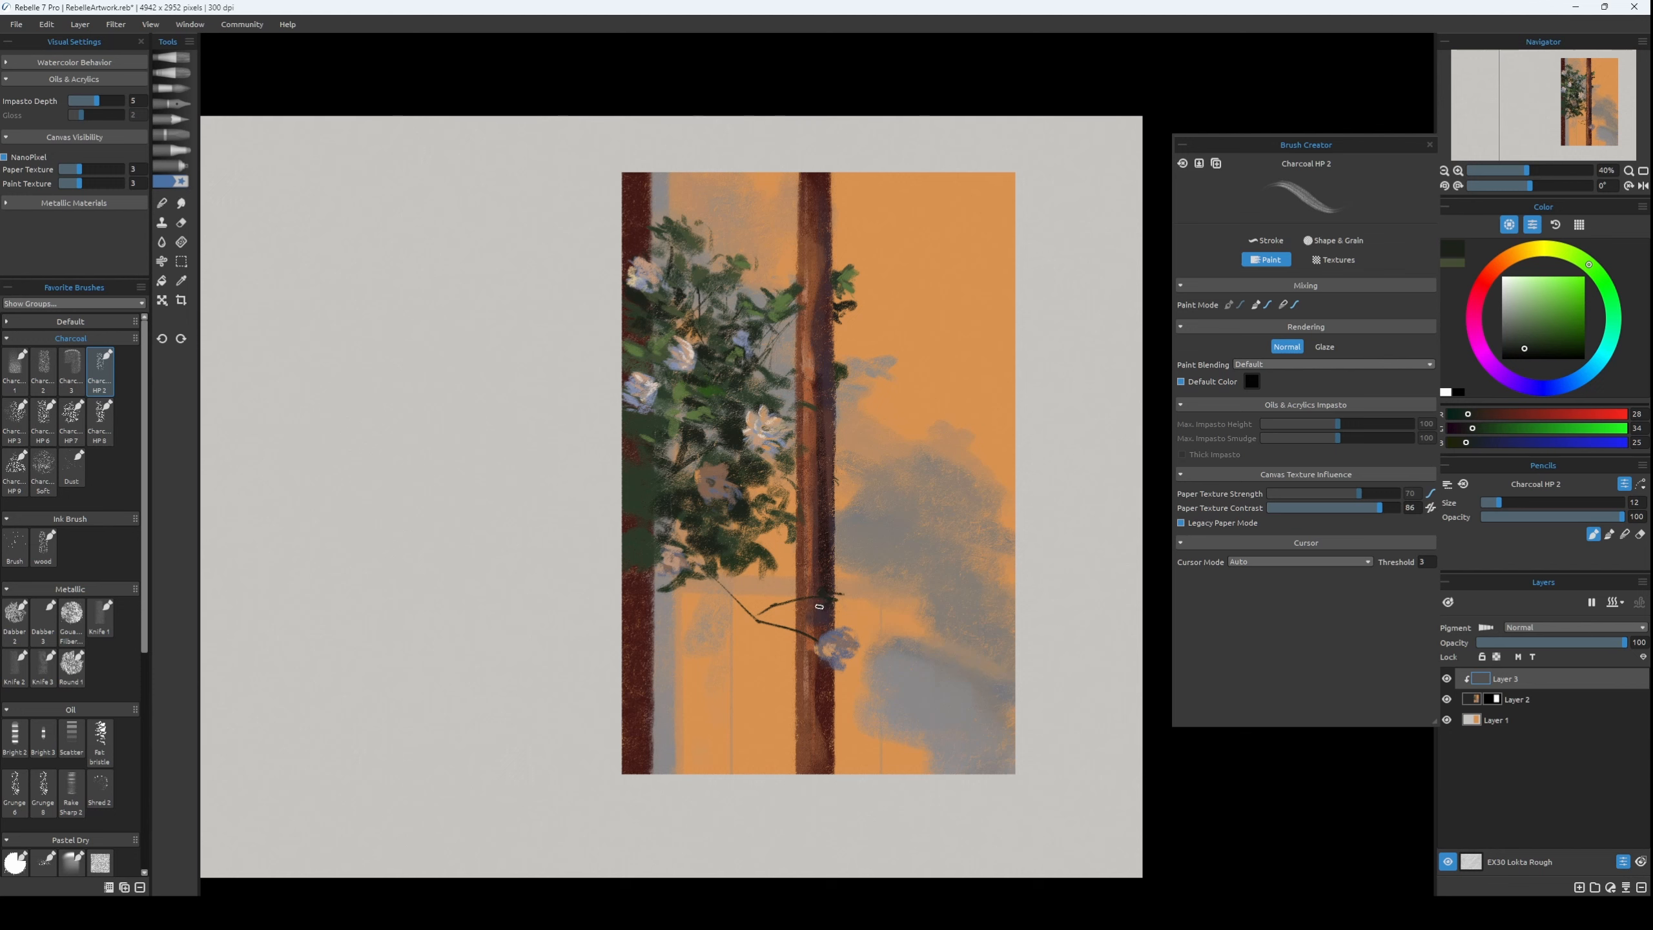
{"action": "key", "text": "["}
{"action": "key", "text": "["}
{"action": "key", "text": "bracketright"}
{"action": "key", "text": "bracketright"}
{"action": "key", "text": "ctrl+z"}
{"action": "key", "text": "bracketright"}
{"action": "key", "text": "bracketright"}
Paint small grey leaf shadows on the orange panel just right of the middle trunk's upper leaves.
{"action": "left_click_drag", "start_coordinate": [840, 309], "coordinate": [875, 324]}
{"action": "key", "text": "bracketleft"}
{"action": "key", "text": "bracketleft"}
{"action": "key", "text": "ctrl+z"}
{"action": "left_click", "coordinate": [894, 362], "text": "alt"}
{"action": "key", "text": "bracketright"}
{"action": "key", "text": "bracketright"}
{"action": "key", "text": "ctrl+z"}
{"action": "key", "text": "bracketright"}
Extend the dark twigs and grey shadows around the middle trunk's upper leaves at brush size 16.
{"action": "key", "text": "bracketright"}
{"action": "key", "text": "bracketleft"}
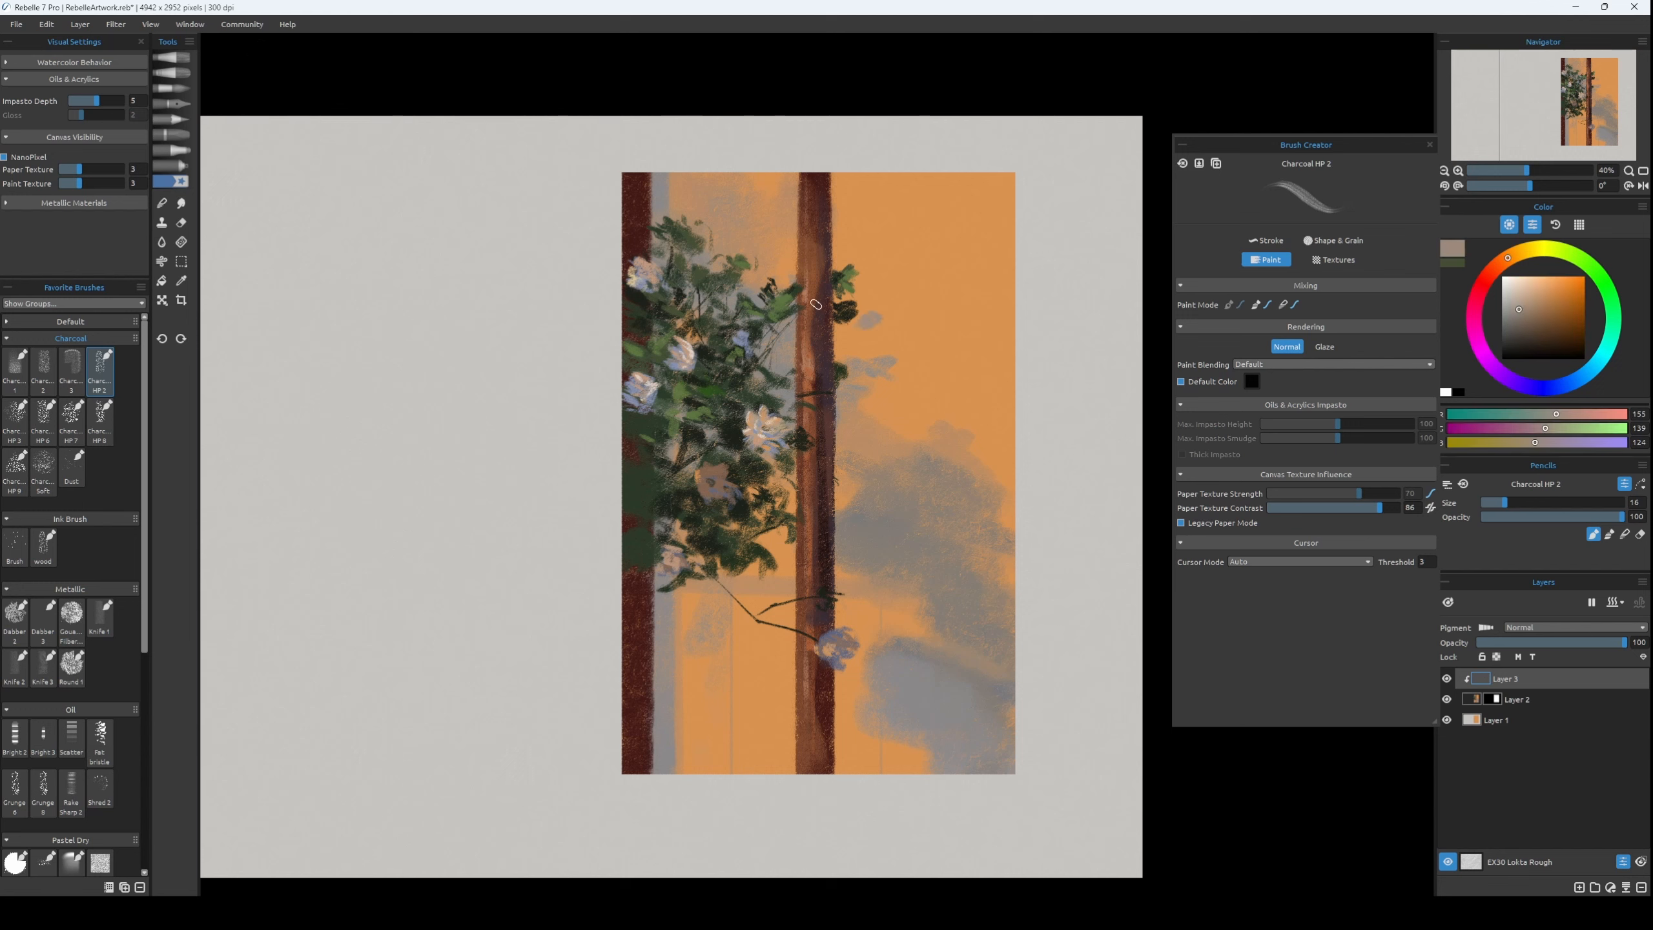
{"action": "key", "text": "bracketleft"}
{"action": "key", "text": "bracketleft"}
{"action": "key", "text": "bracketleft"}
{"action": "key", "text": "bracketright"}
{"action": "key", "text": "bracketright"}
{"action": "key", "text": "bracketright"}
Rework the shadow edge with sampled orange and draw a vertical grey-brown shadow line, RGB 167, 140, 116, right of the middle trunk's top.
{"action": "left_click", "coordinate": [846, 368], "text": "alt"}
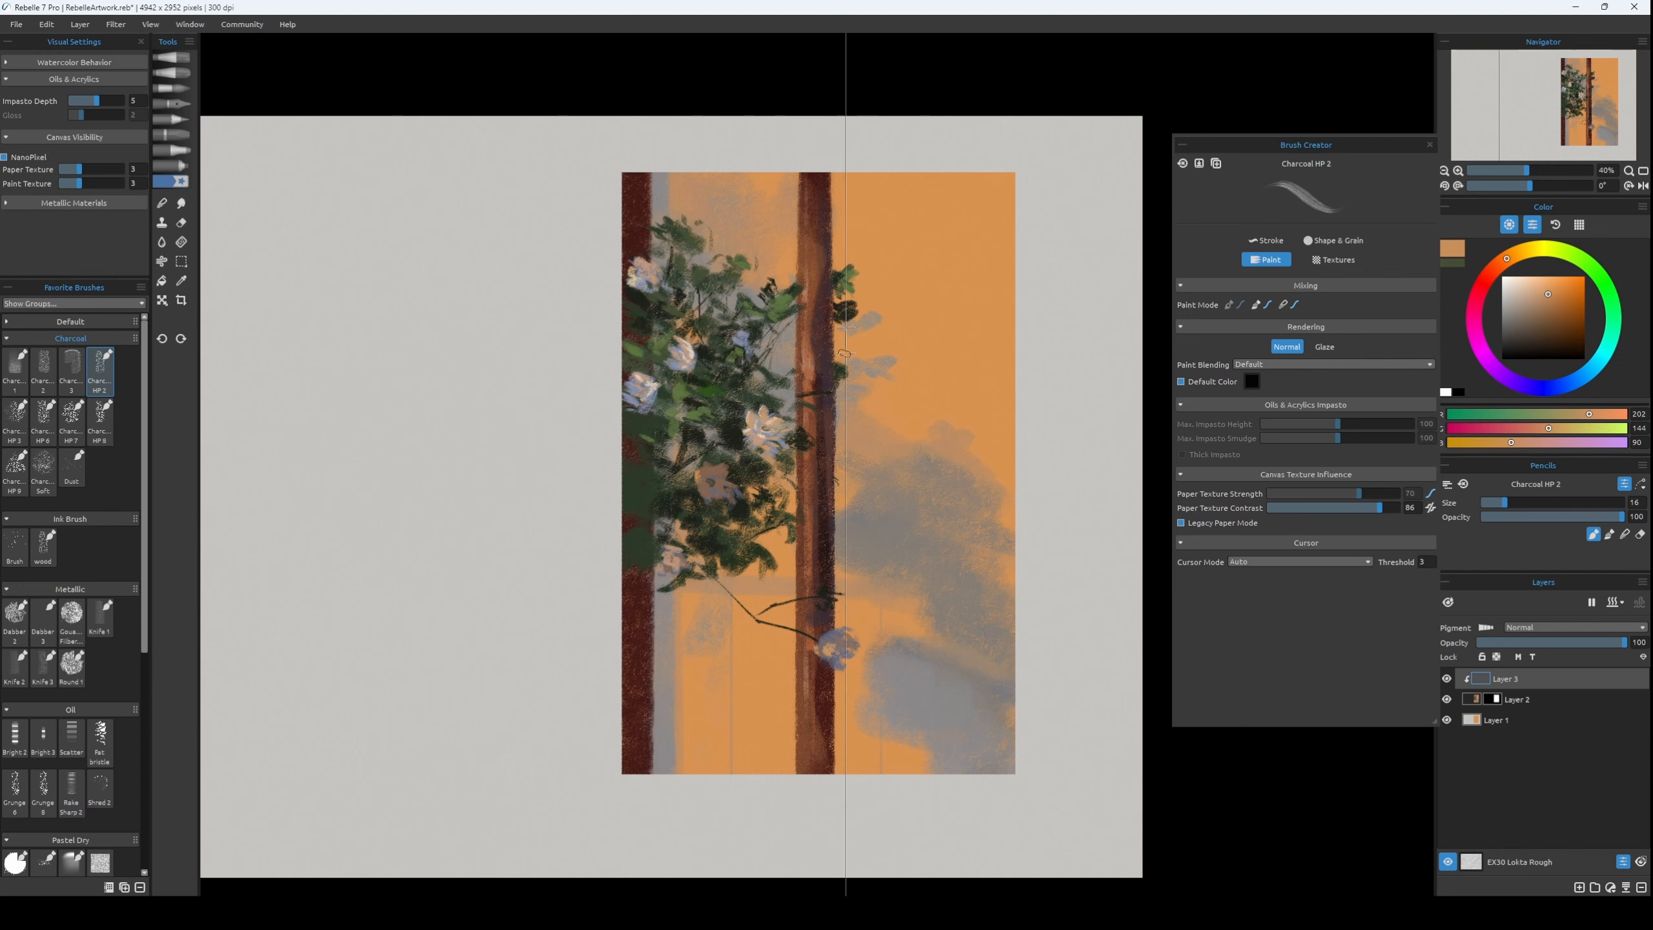
{"action": "left_click", "coordinate": [857, 361], "text": "alt"}
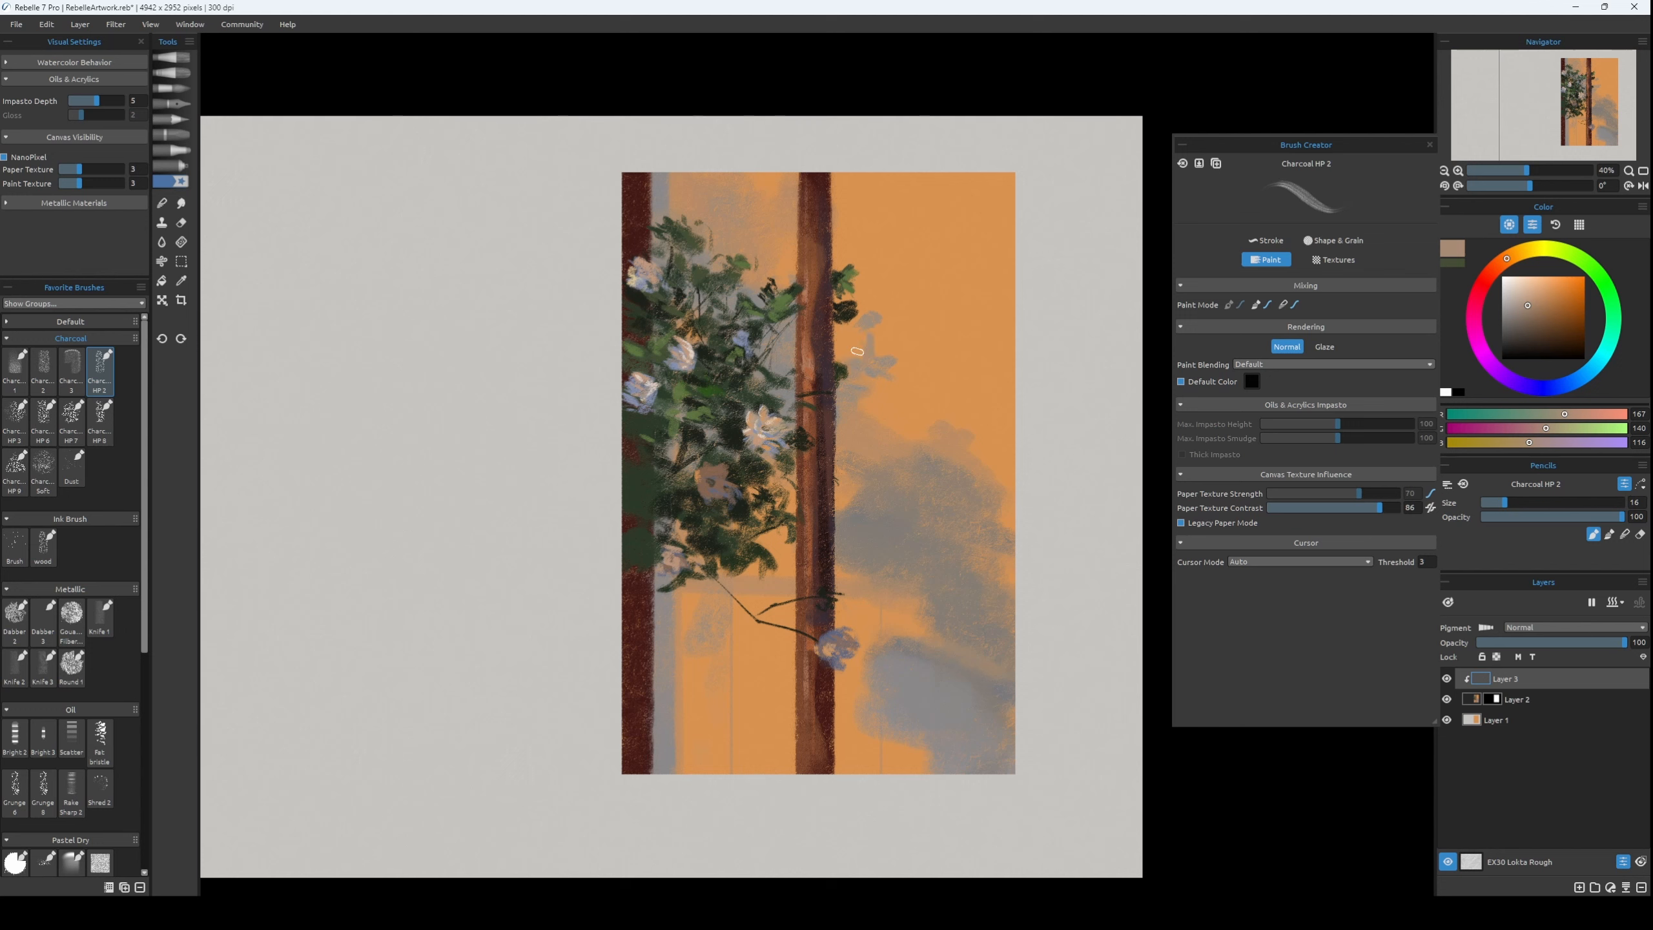
{"action": "key", "text": "bracketright"}
{"action": "key", "text": "bracketright"}
{"action": "key", "text": "bracketright"}
{"action": "left_click_drag", "start_coordinate": [845, 185], "coordinate": [846, 262]}
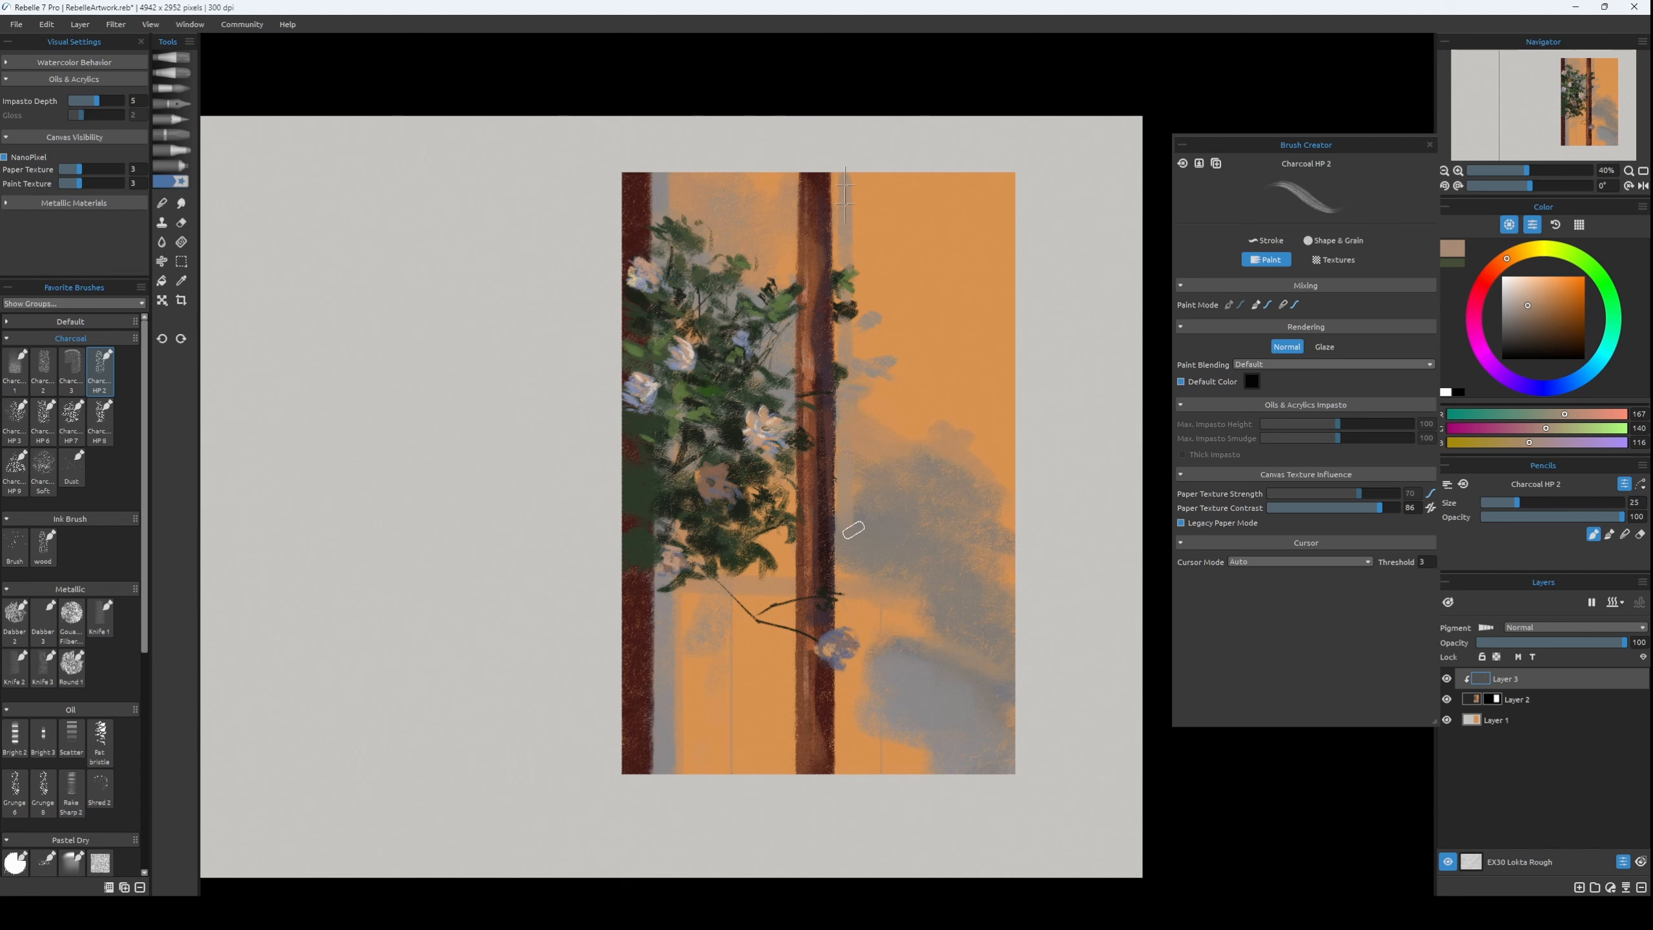
Paint a vertical grey shadow strip along the middle trunk's right side, from the panel's top edge to its bottom.
{"action": "mouse_move", "coordinate": [843, 540]}
{"action": "left_mouse_down"}
{"action": "mouse_move", "coordinate": [847, 772]}
{"action": "mouse_move", "coordinate": [843, 708]}
{"action": "left_mouse_up"}
{"action": "left_click", "coordinate": [844, 667], "text": "alt"}
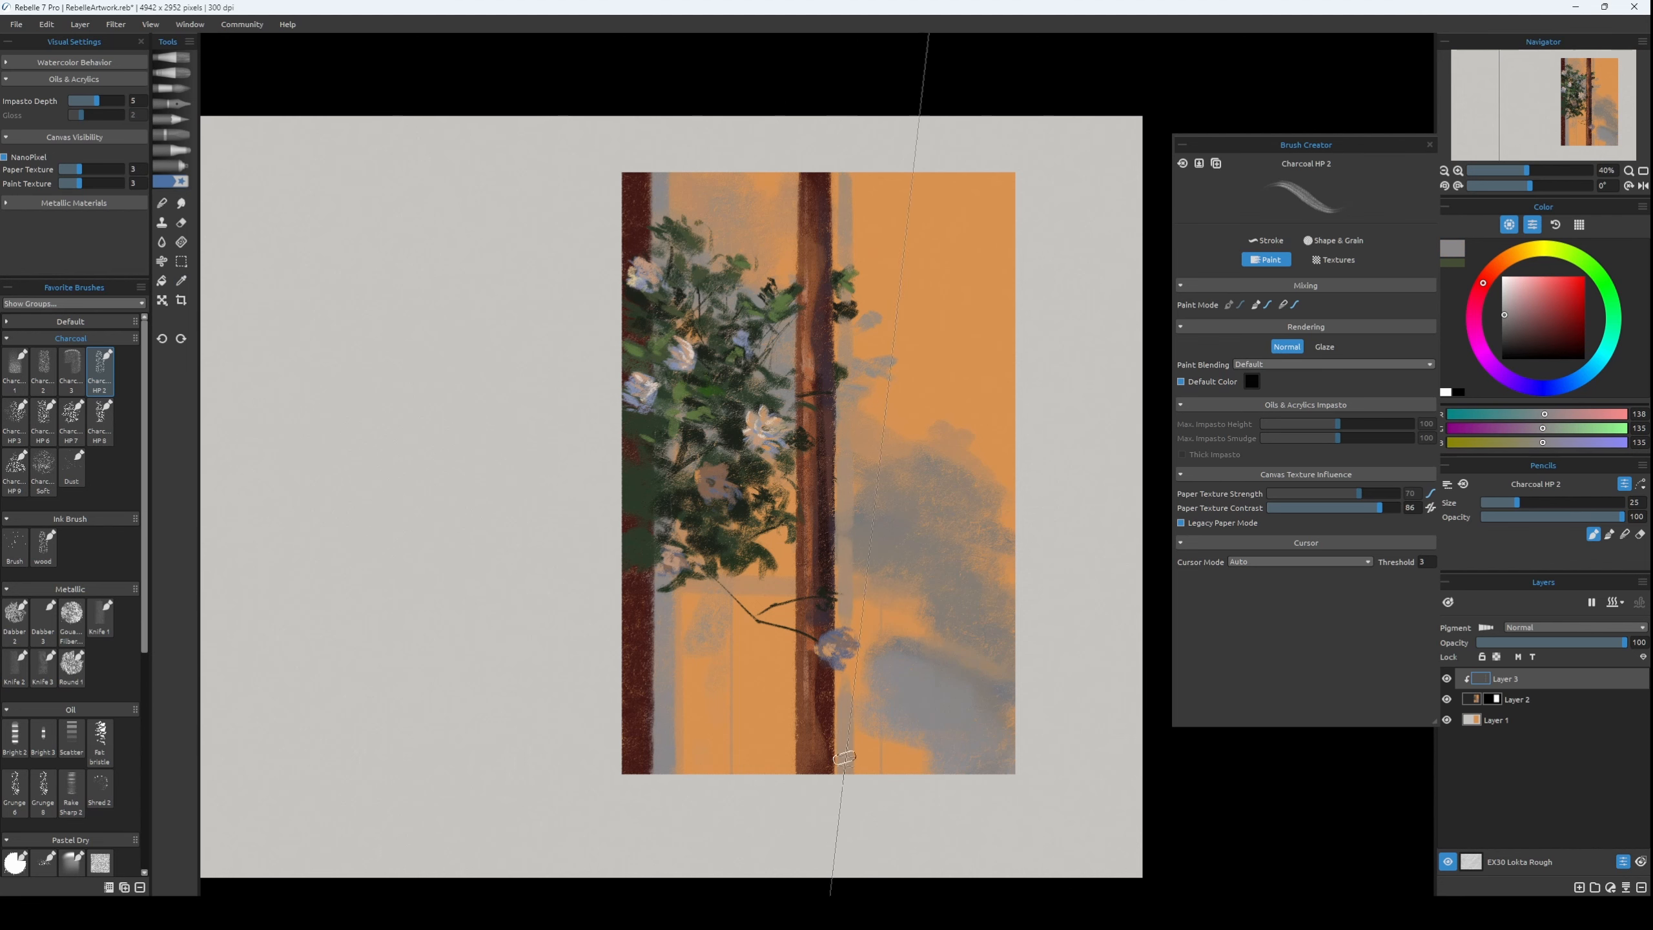
{"action": "left_click_drag", "start_coordinate": [844, 767], "coordinate": [843, 700]}
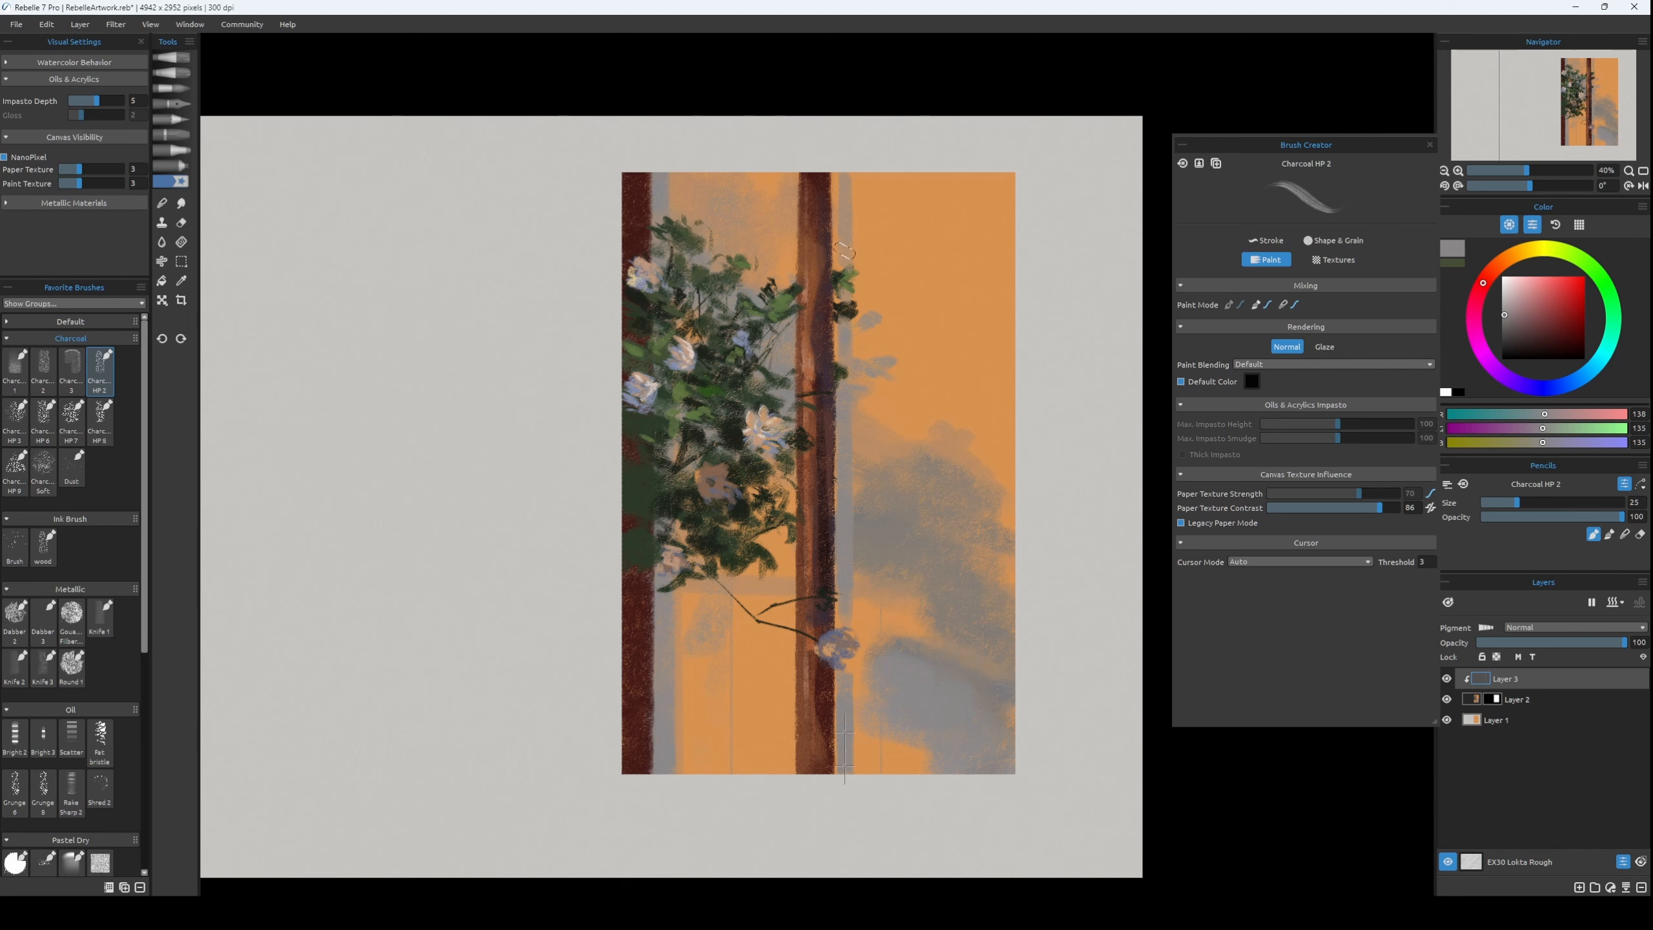
{"action": "left_click_drag", "start_coordinate": [844, 250], "coordinate": [844, 176]}
Paint grey leaf shadows on the orange panel above the foliage, between the left and middle trunks.
{"action": "mouse_move", "coordinate": [731, 224]}
{"action": "left_mouse_down"}
{"action": "mouse_move", "coordinate": [756, 198]}
{"action": "mouse_move", "coordinate": [724, 229]}
{"action": "mouse_move", "coordinate": [776, 242]}
{"action": "mouse_move", "coordinate": [778, 228]}
{"action": "left_mouse_up"}
{"action": "key", "text": "["}
{"action": "key", "text": "]"}
{"action": "left_click", "coordinate": [742, 237], "text": "alt"}
{"action": "key", "text": "]"}
{"action": "key", "text": "]"}
{"action": "key", "text": "["}
{"action": "key", "text": "["}
{"action": "key", "text": "]"}
{"action": "left_click", "coordinate": [726, 202], "text": "alt"}
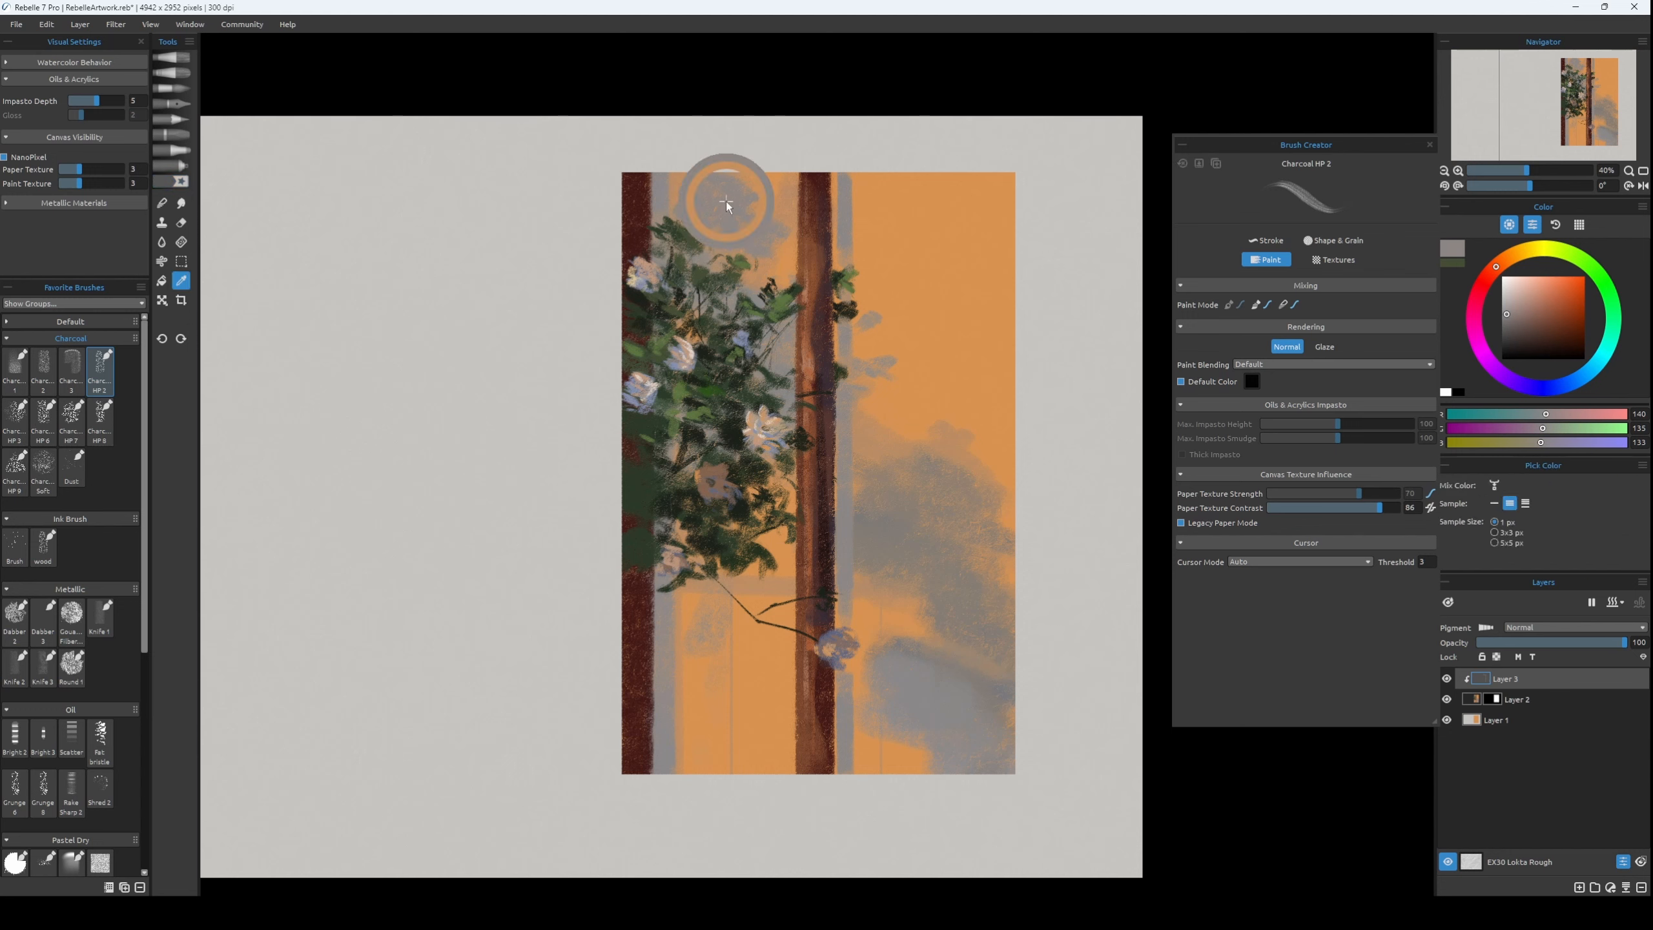
Widen the vertical shadow strip beside the middle trunk with sampled grey, RGB 140, 133, 133, at brush size 30.
{"action": "key", "text": "]"}
{"action": "key", "text": "["}
{"action": "key", "text": "]"}
{"action": "key", "text": "]"}
{"action": "key", "text": "]"}
{"action": "left_click_drag", "start_coordinate": [866, 177], "coordinate": [851, 259]}
{"action": "key", "text": "["}
{"action": "key", "text": "["}
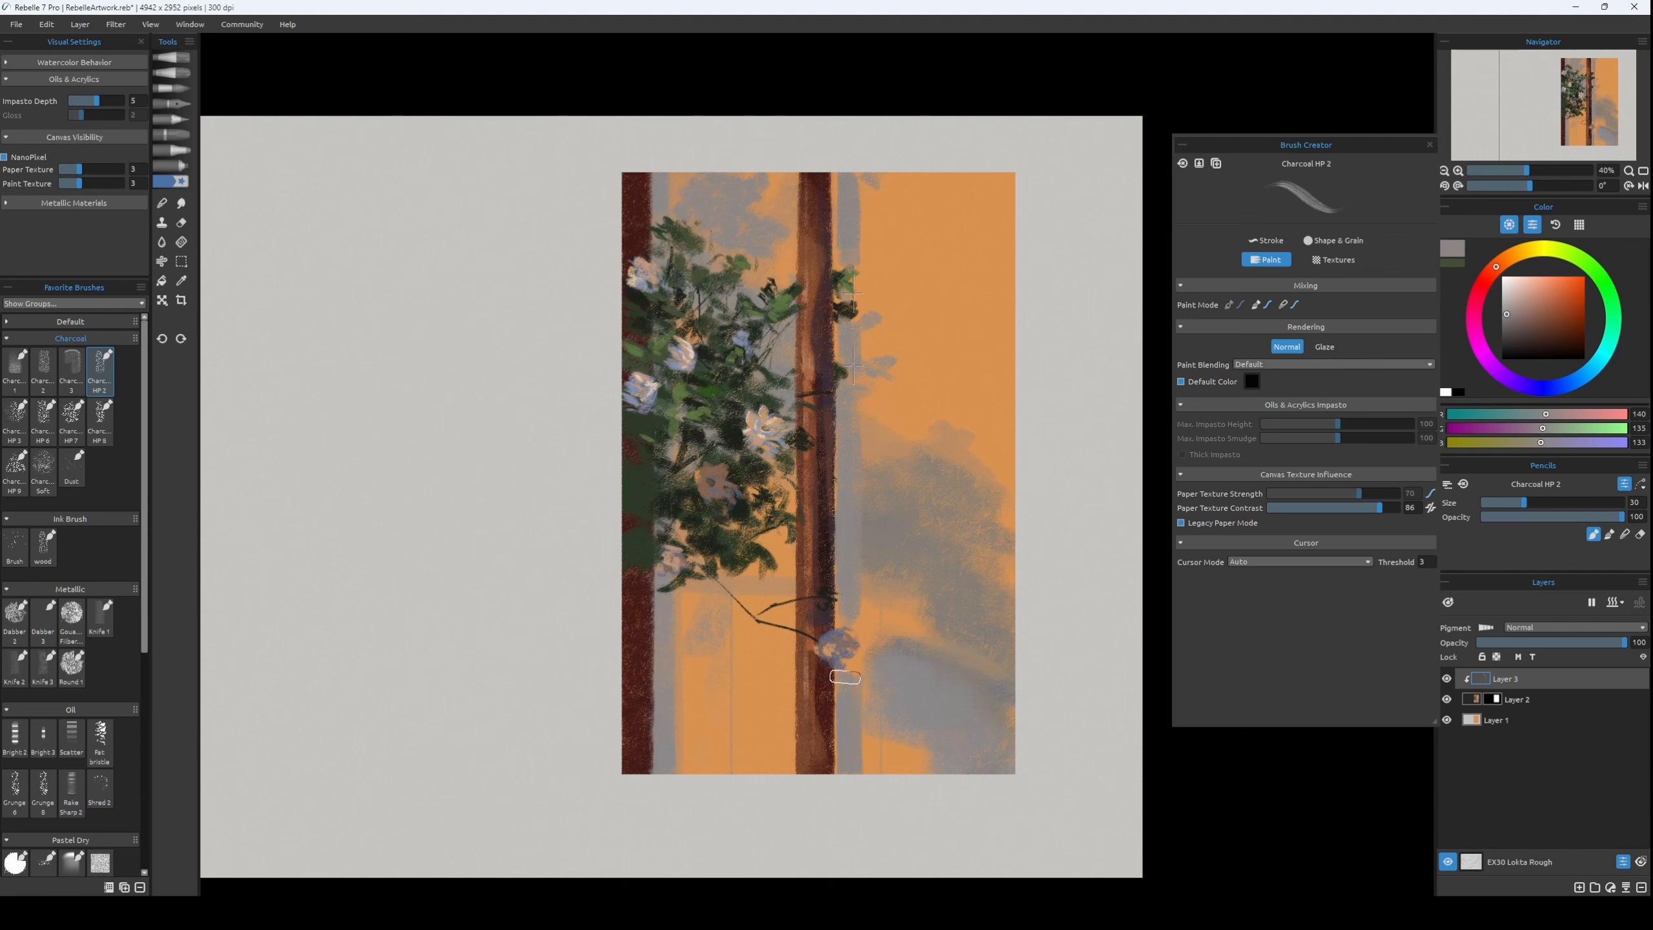
Darken the full length of the shadow strip beside the middle trunk with darker grey, RGB 104, 99, 97.
{"action": "left_click", "coordinate": [1508, 325]}
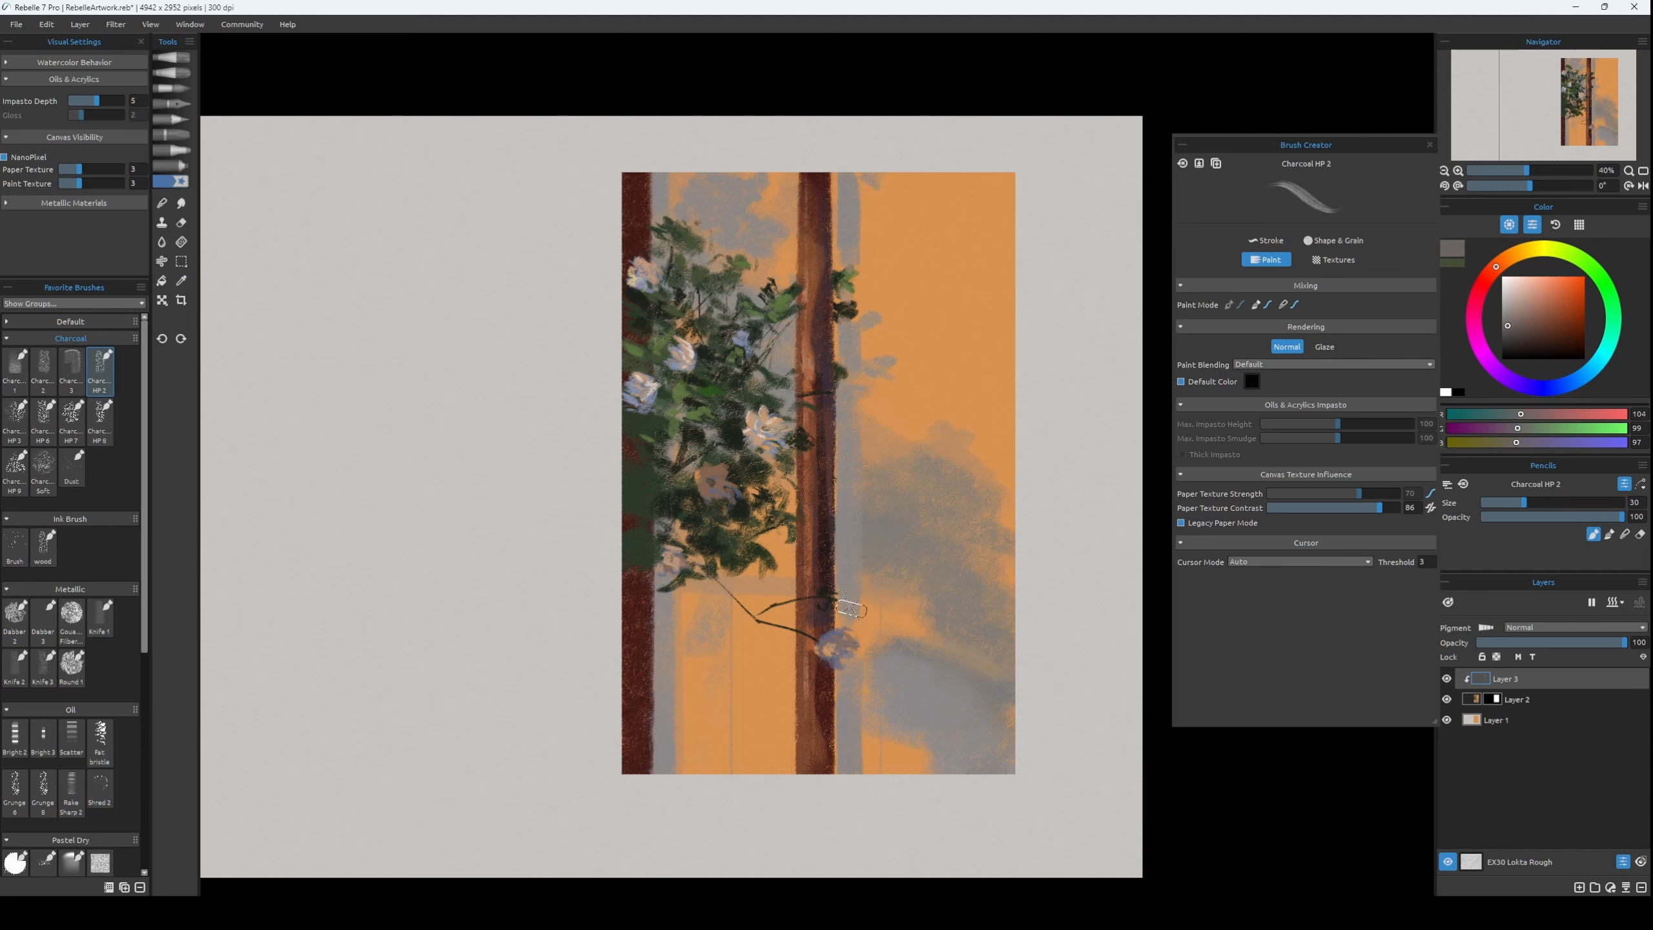
{"action": "mouse_move", "coordinate": [852, 618]}
{"action": "left_mouse_down"}
{"action": "mouse_move", "coordinate": [849, 764]}
{"action": "mouse_move", "coordinate": [864, 337]}
{"action": "left_mouse_up"}
{"action": "mouse_move", "coordinate": [864, 235]}
{"action": "left_mouse_down"}
{"action": "mouse_move", "coordinate": [854, 170]}
{"action": "mouse_move", "coordinate": [851, 237]}
{"action": "left_mouse_up"}
{"action": "left_click_drag", "start_coordinate": [847, 692], "coordinate": [849, 766]}
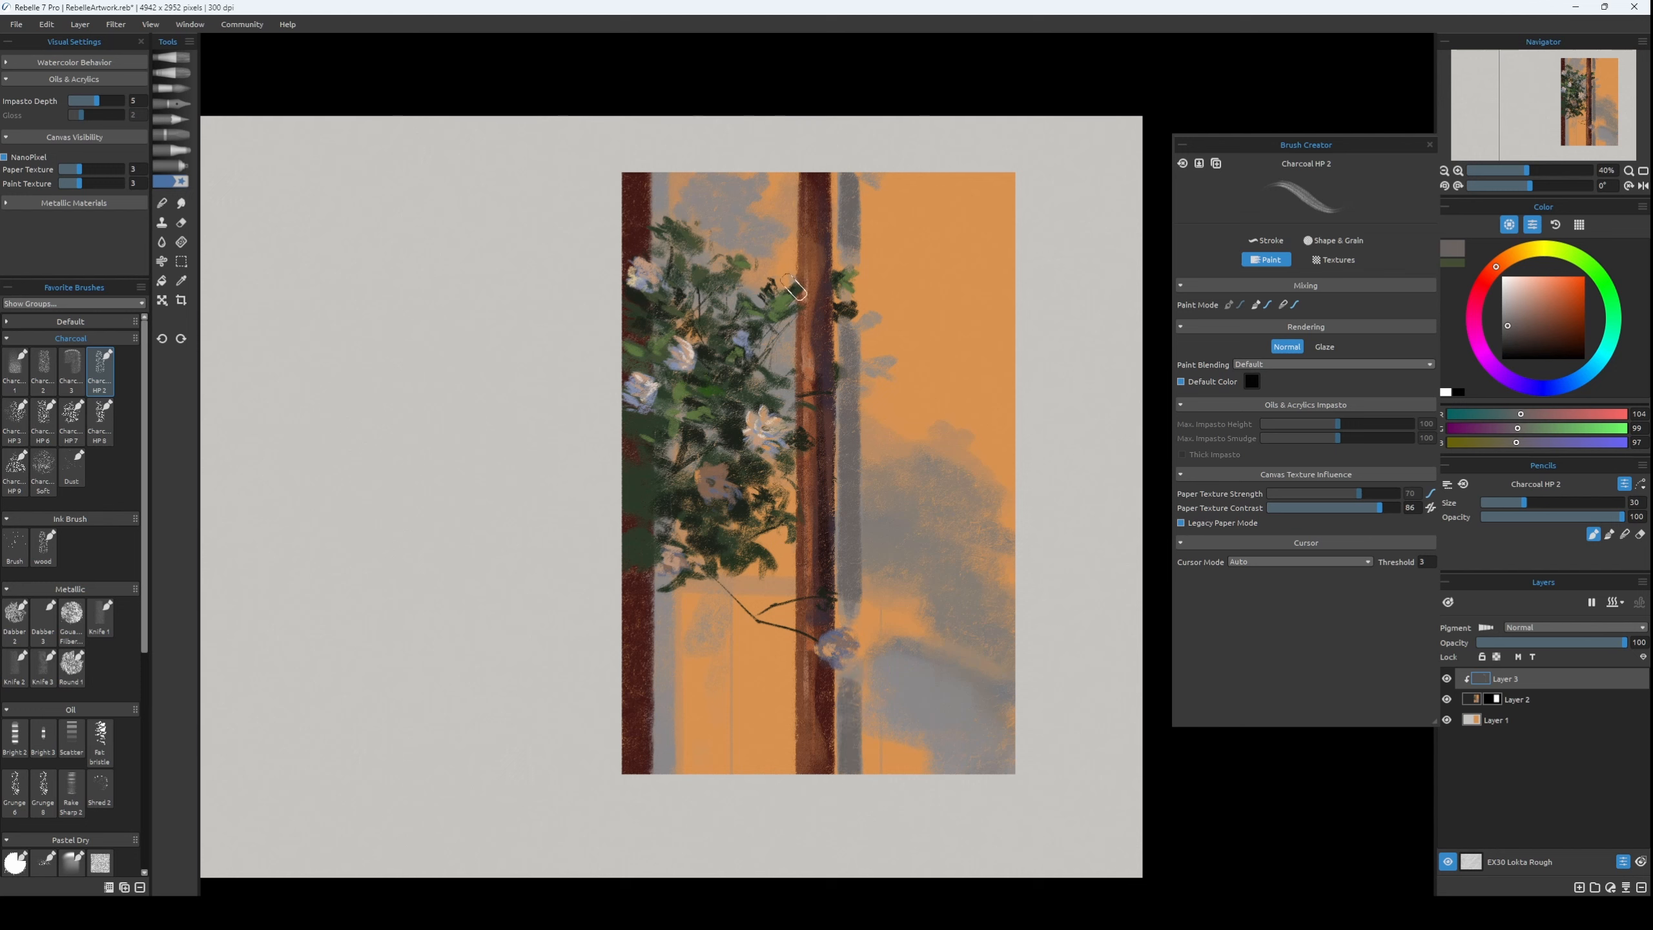
Touch up the thin gap between the middle trunk's right edge and its shadow with sampled orange, RGB 219, 147, 79.
{"action": "left_click", "coordinate": [925, 405], "text": "alt"}
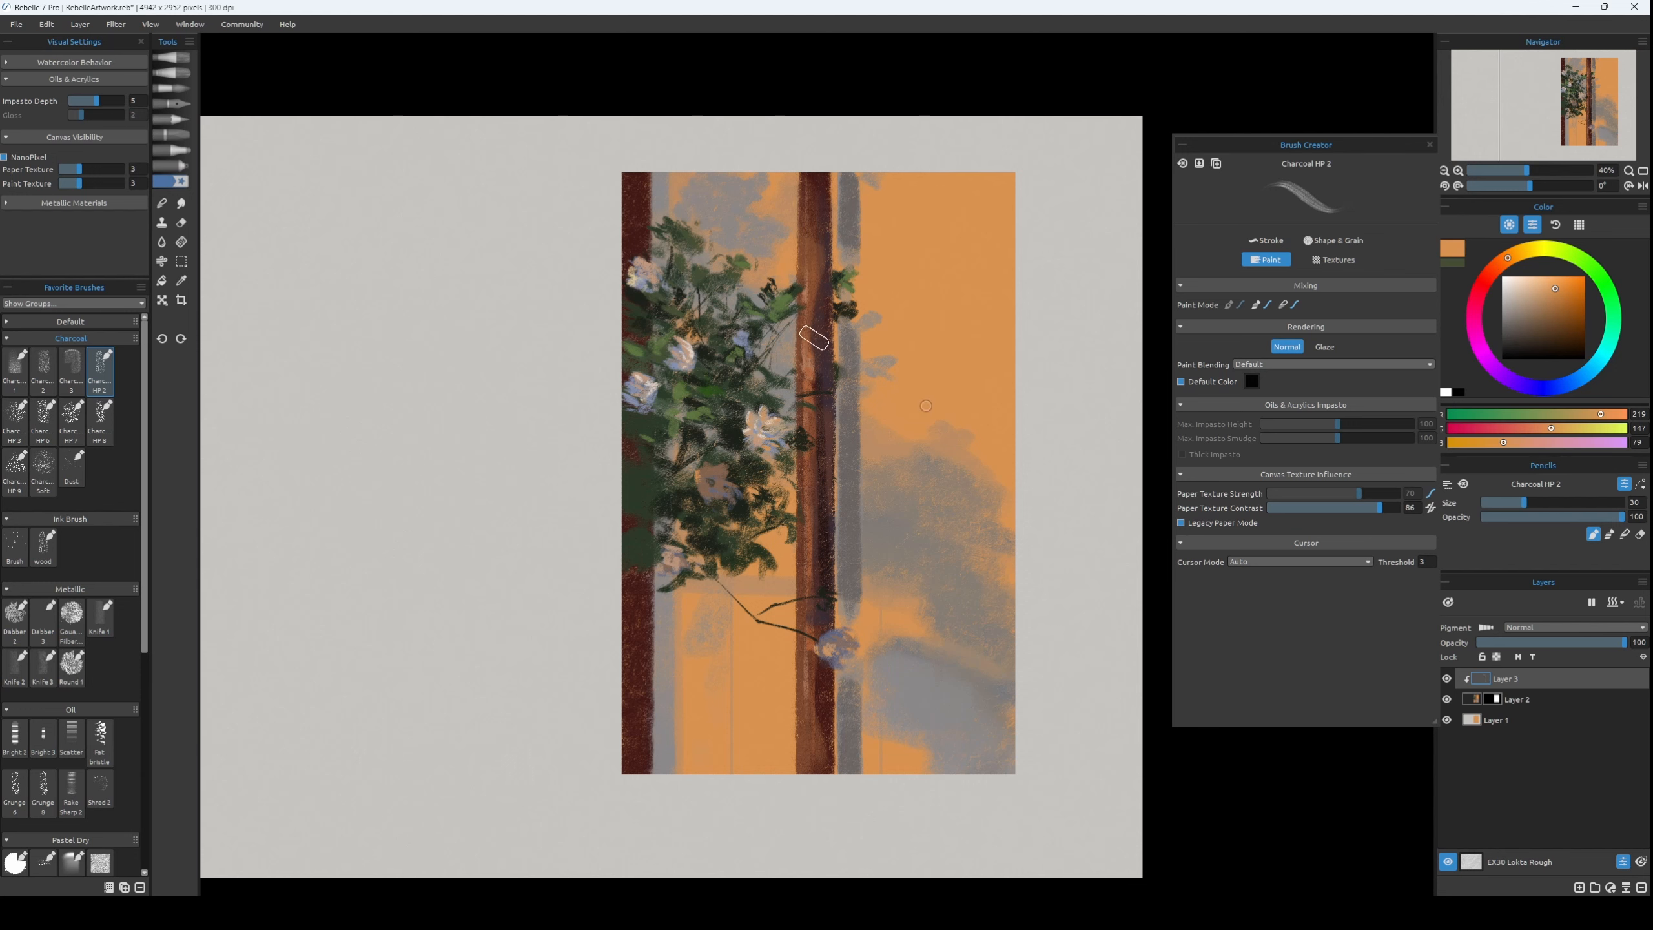
{"action": "key", "text": "["}
{"action": "key", "text": "["}
{"action": "key", "text": "["}
{"action": "key", "text": "["}
{"action": "key", "text": "]"}
{"action": "key", "text": "["}
{"action": "left_click_drag", "start_coordinate": [837, 404], "coordinate": [835, 455]}
{"action": "key", "text": "ctrl+z"}
{"action": "left_click", "coordinate": [832, 512], "text": "alt"}
Touch up the foliage near the middle flowers with sampled dark green, RGB 28, 34, 25, at brush size 18.
{"action": "left_click", "coordinate": [801, 448], "text": "alt"}
{"action": "key", "text": "]"}
Paint grey leaf-shaped shadows along the upper edge of the large shadow on the orange panel.
{"action": "key", "text": "]"}
{"action": "key", "text": "]"}
{"action": "key", "text": "]"}
{"action": "key", "text": "]"}
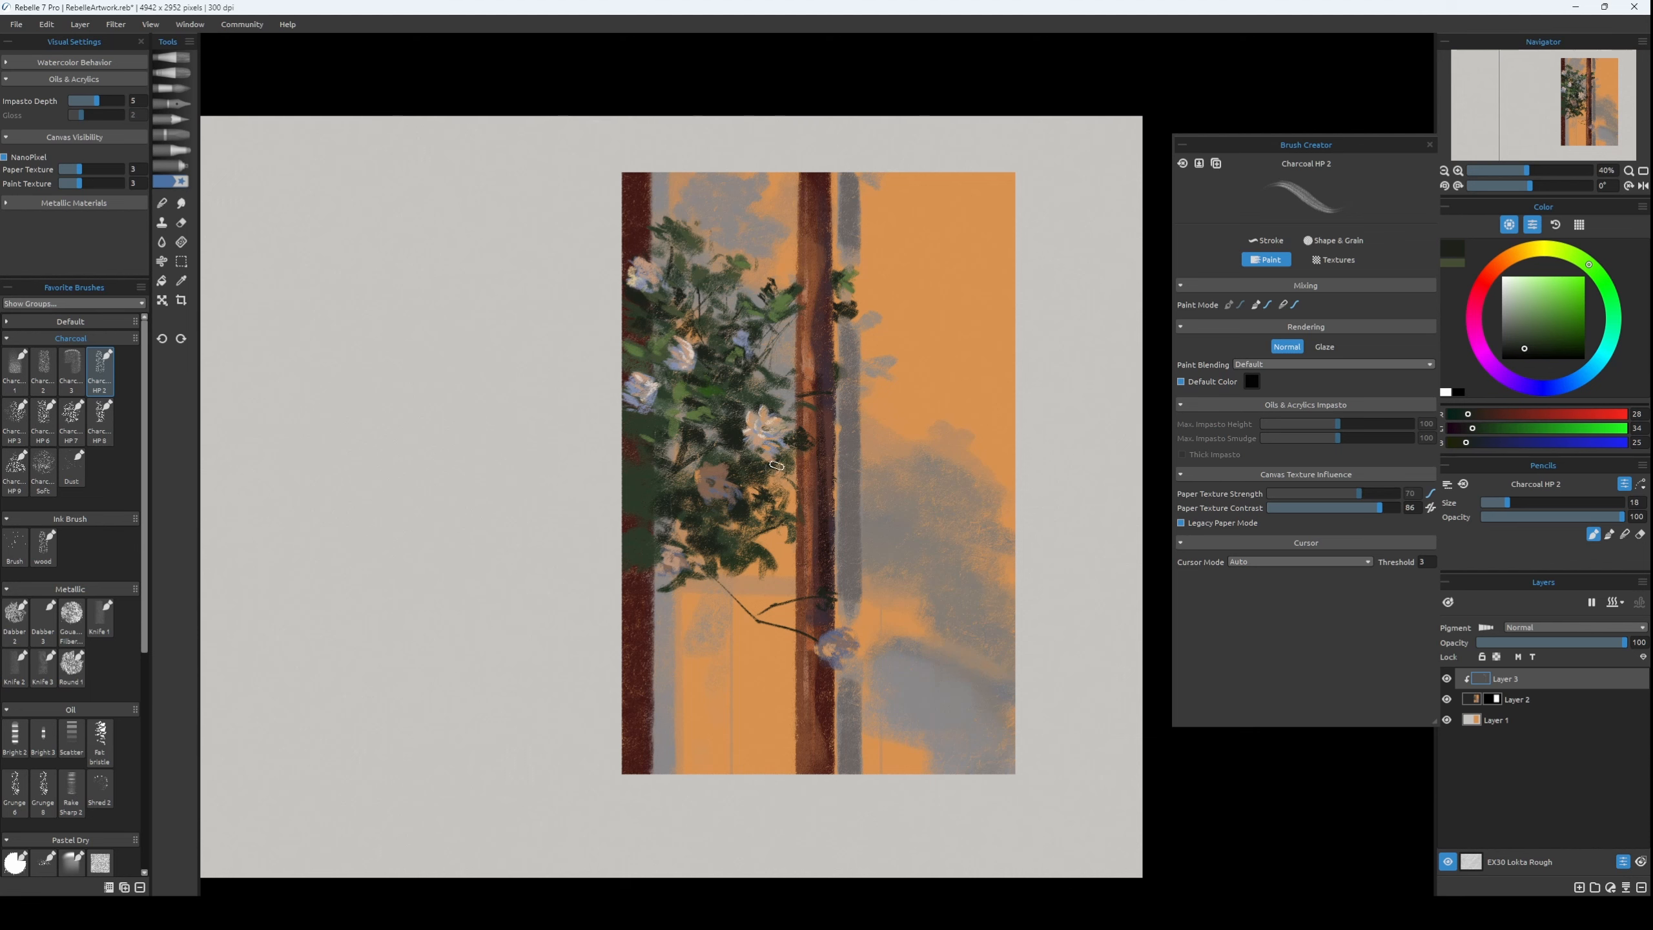
{"action": "left_click", "coordinate": [1002, 489], "text": "alt"}
Add small grey leaf shadows, RGB 109, 104, 102, beside the middle trunk's upper leaves at brush size 25.
{"action": "key", "text": "]"}
{"action": "key", "text": "["}
{"action": "mouse_move", "coordinate": [927, 456]}
{"action": "left_mouse_down"}
{"action": "mouse_move", "coordinate": [864, 319]}
{"action": "mouse_move", "coordinate": [916, 381]}
{"action": "mouse_move", "coordinate": [872, 358]}
{"action": "mouse_move", "coordinate": [890, 447]}
{"action": "mouse_move", "coordinate": [902, 410]}
{"action": "mouse_move", "coordinate": [900, 365]}
{"action": "left_mouse_up"}
{"action": "key", "text": "["}
{"action": "key", "text": "["}
{"action": "key", "text": "["}
{"action": "key", "text": "ctrl+z"}
{"action": "key", "text": "]"}
{"action": "key", "text": "]"}
{"action": "key", "text": "]"}
{"action": "key", "text": "]"}
{"action": "key", "text": "["}
{"action": "key", "text": "["}
{"action": "key", "text": "["}
{"action": "key", "text": "["}
{"action": "key", "text": "["}
{"action": "key", "text": "]"}
{"action": "key", "text": "]"}
{"action": "left_click_drag", "start_coordinate": [868, 293], "coordinate": [870, 287]}
{"action": "key", "text": "ctrl+z"}
{"action": "key", "text": "["}
{"action": "left_click", "coordinate": [848, 246], "text": "alt"}
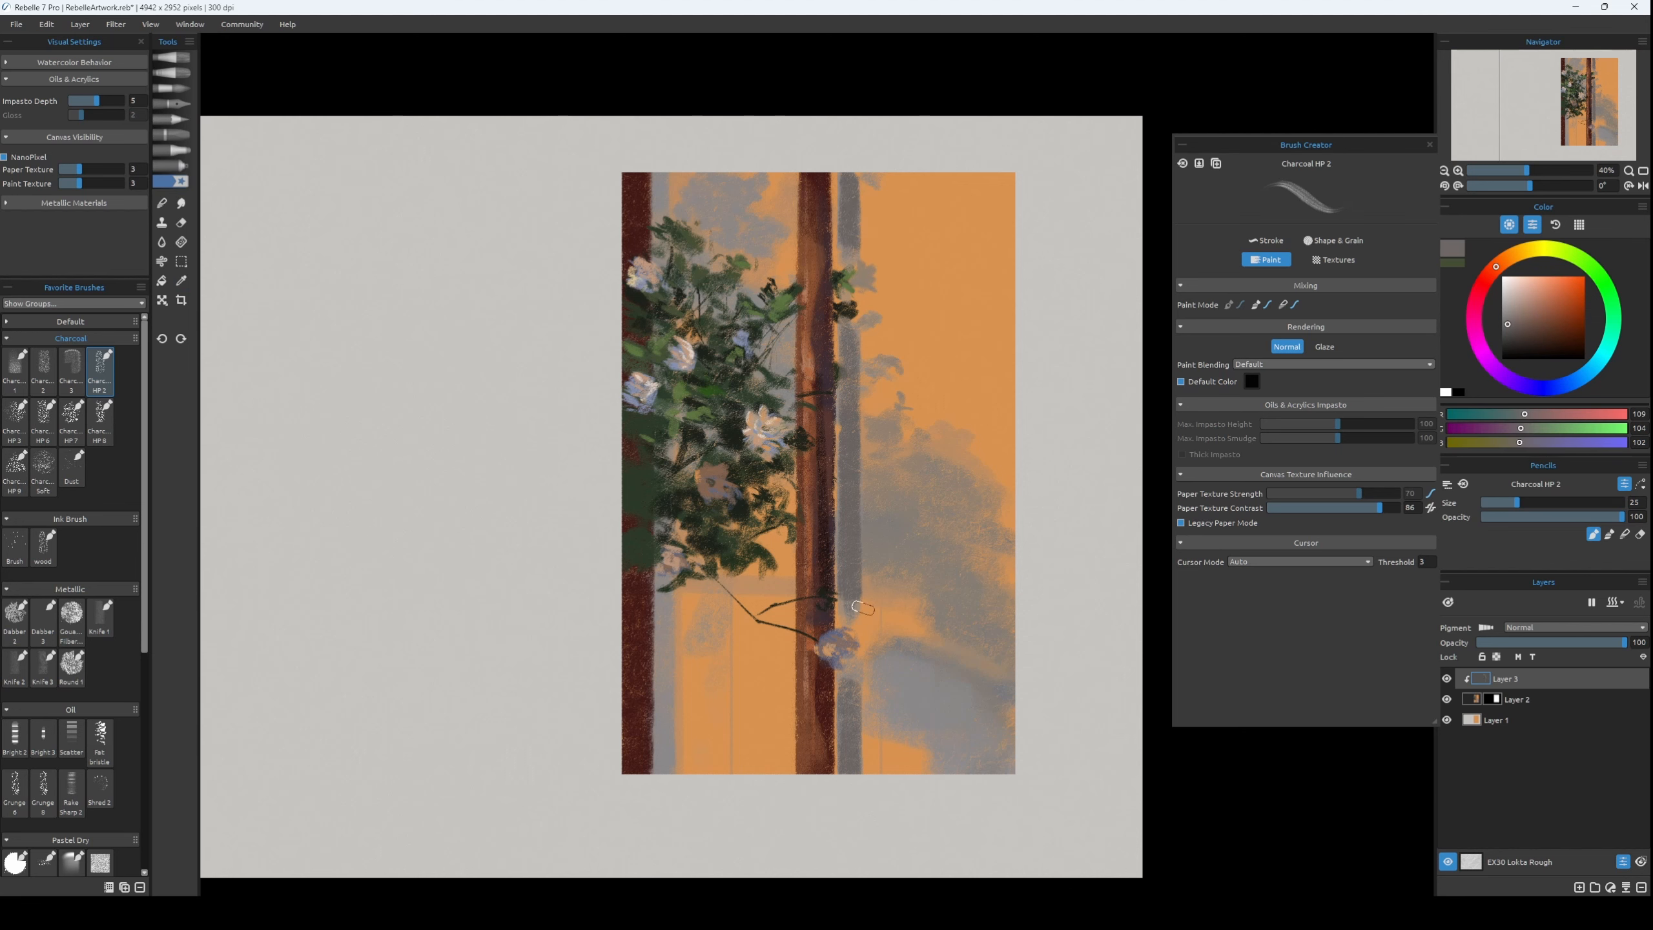
Merge Layer 3 down into Layer 2.
{"action": "key", "text": "["}
{"action": "key", "text": "["}
{"action": "key", "text": "ctrl+e"}
Add pale highlights to the flower on the lower middle trunk at brush size 20, sampling the color from an upper flower.
{"action": "key", "text": "["}
{"action": "key", "text": "["}
{"action": "key", "text": "["}
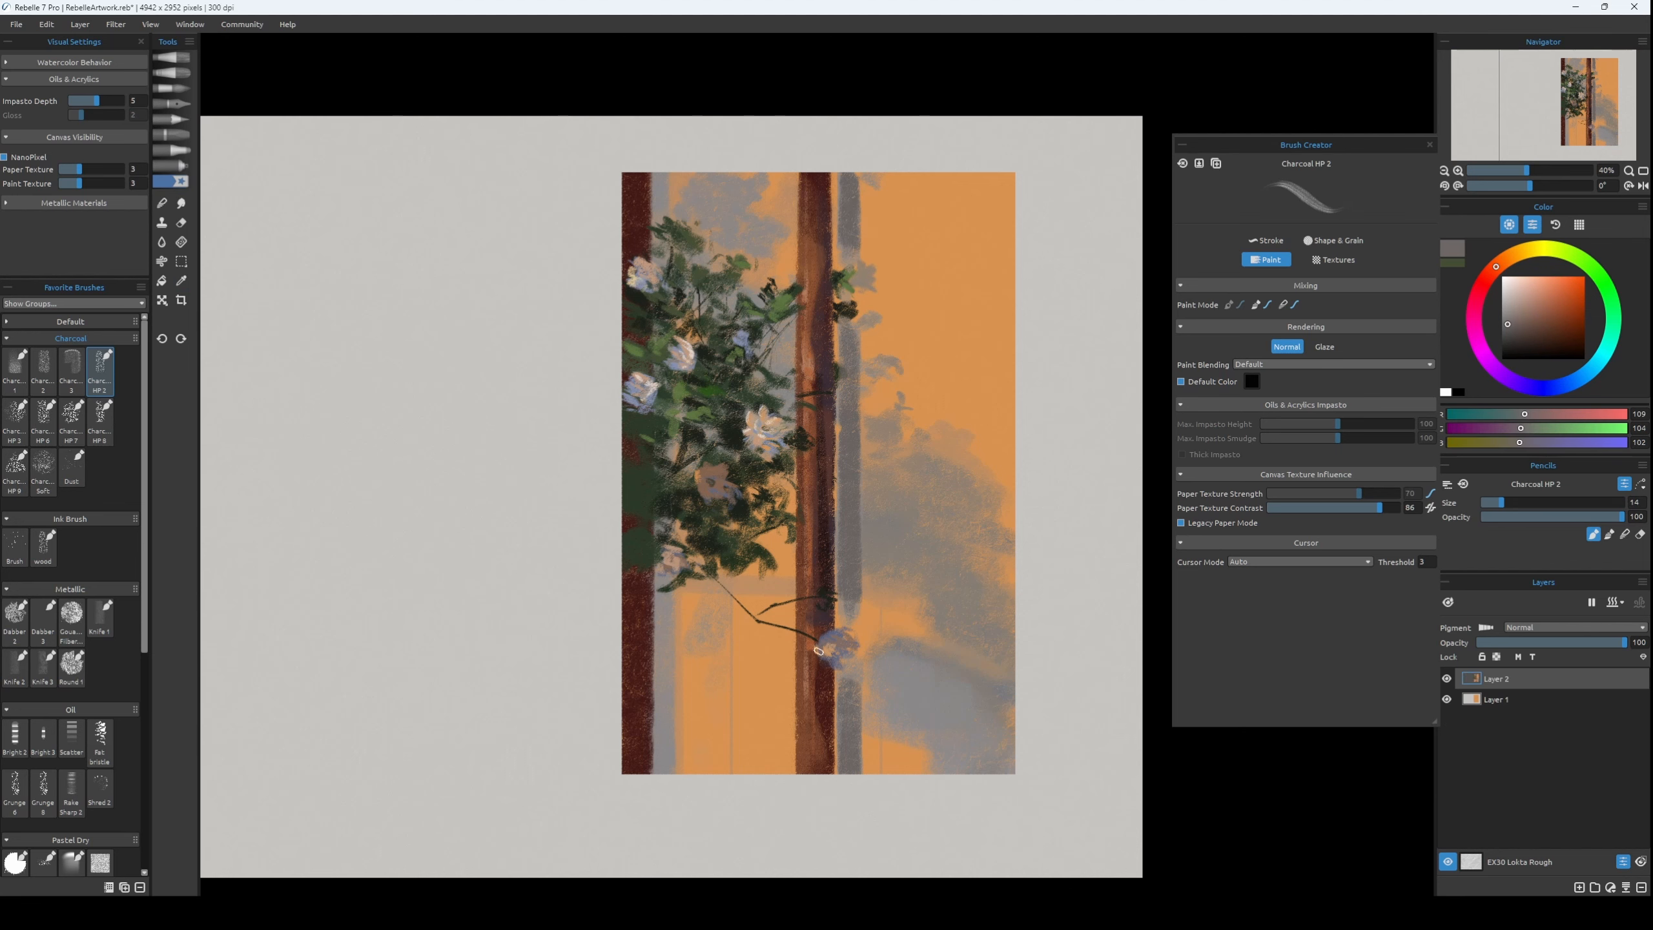
{"action": "left_click", "coordinate": [775, 435], "text": "alt"}
{"action": "key", "text": "]"}
{"action": "key", "text": "]"}
{"action": "key", "text": "]"}
{"action": "key", "text": "]"}
{"action": "key", "text": "]"}
{"action": "key", "text": "ctrl+z"}
{"action": "left_click_drag", "start_coordinate": [833, 637], "coordinate": [838, 634]}
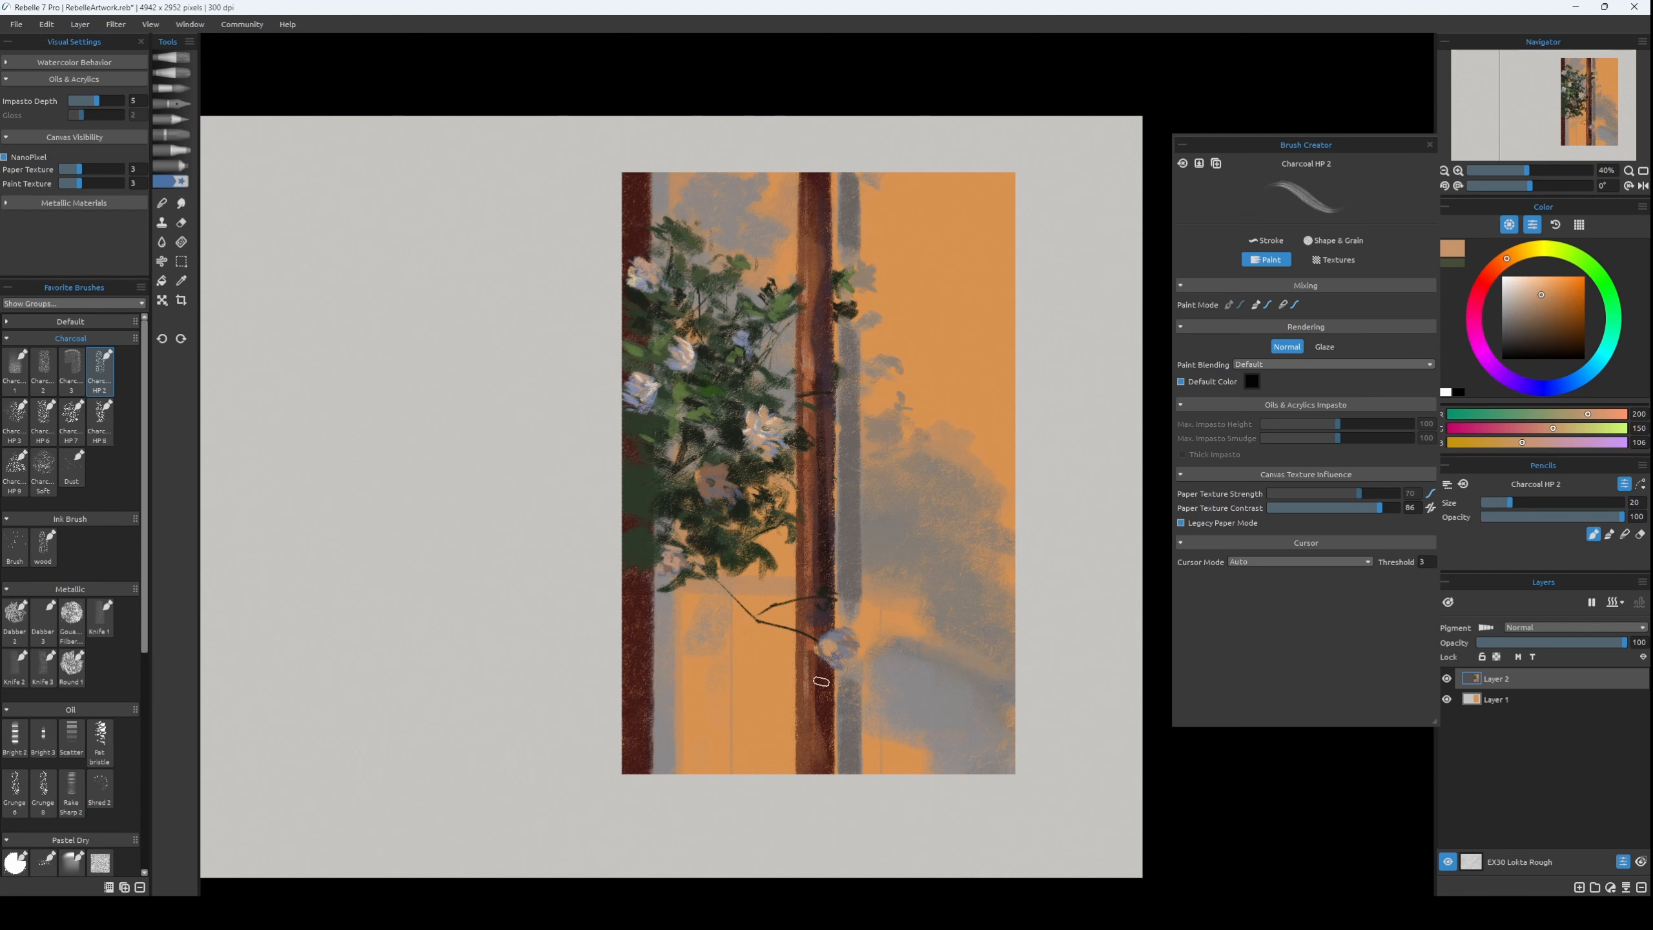
Paint dark green leaves and twigs, RGB 28, 36, 26, around the flower on the lower middle trunk at brush size 14.
{"action": "key", "text": "bracketleft"}
{"action": "left_click", "coordinate": [751, 496], "text": "alt"}
{"action": "key", "text": "bracketleft"}
{"action": "mouse_move", "coordinate": [802, 645]}
{"action": "left_mouse_down"}
{"action": "mouse_move", "coordinate": [815, 632]}
{"action": "mouse_move", "coordinate": [811, 676]}
{"action": "left_mouse_up"}
{"action": "key", "text": "bracketleft"}
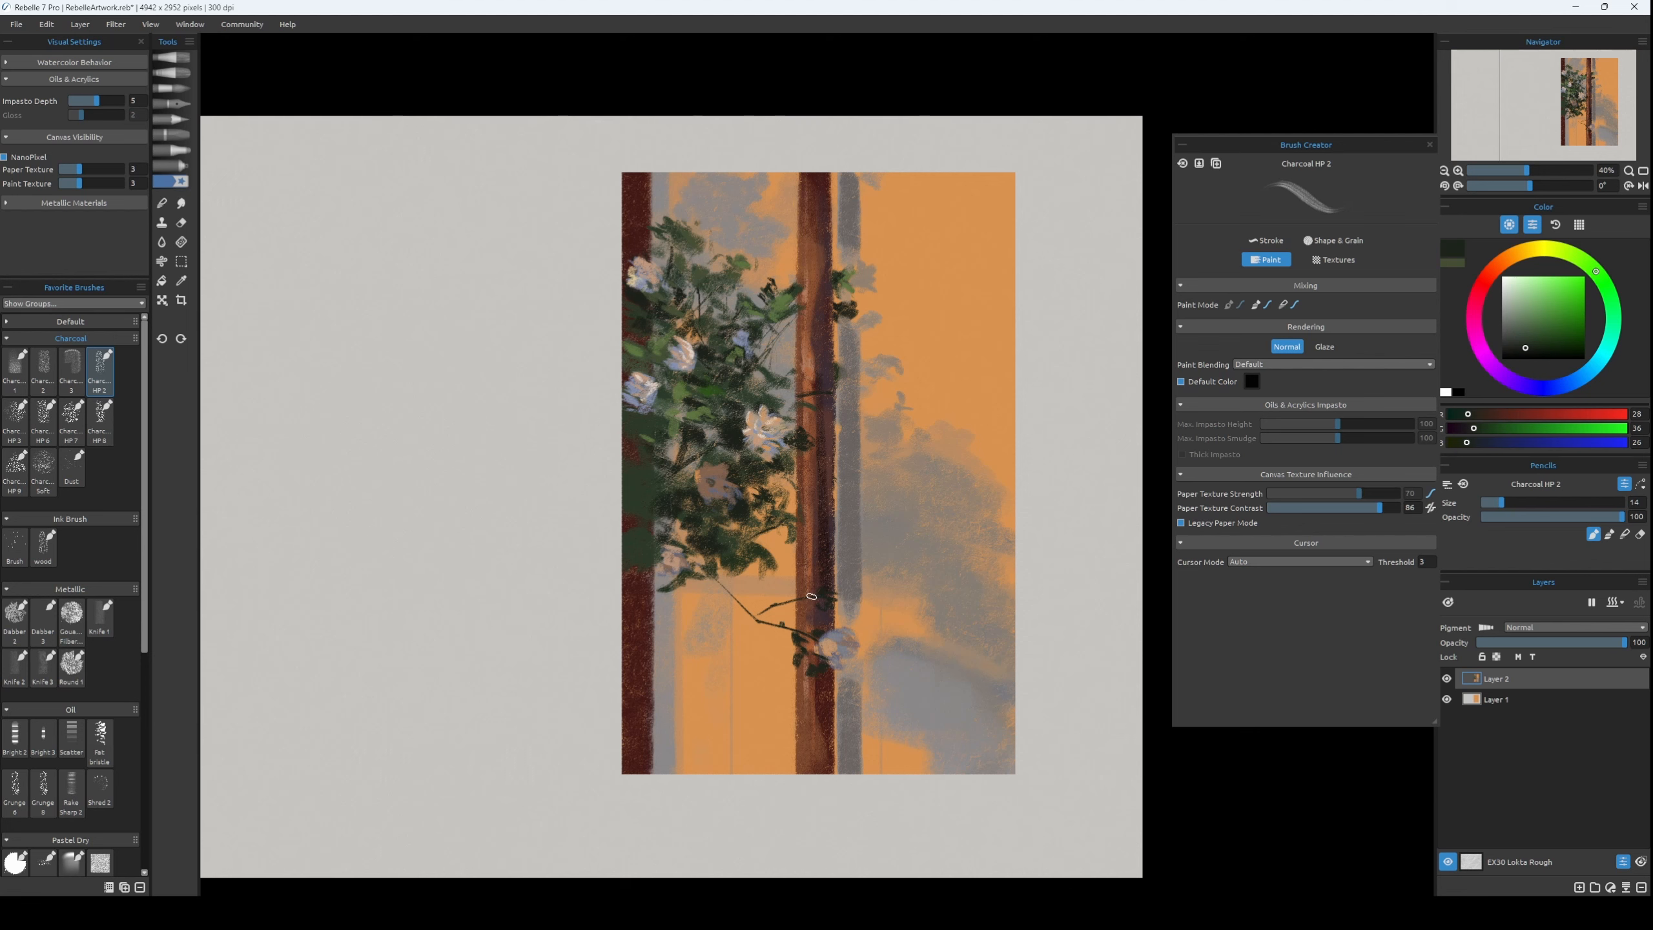
{"action": "key", "text": "bracketleft"}
{"action": "key", "text": "bracketleft"}
Touch up the shadow strip beside the middle trunk with sampled grey, RGB 105, 100, 98.
{"action": "left_click", "coordinate": [847, 529], "text": "alt"}
{"action": "key", "text": "bracketright"}
{"action": "key", "text": "bracketright"}
{"action": "key", "text": "bracketright"}
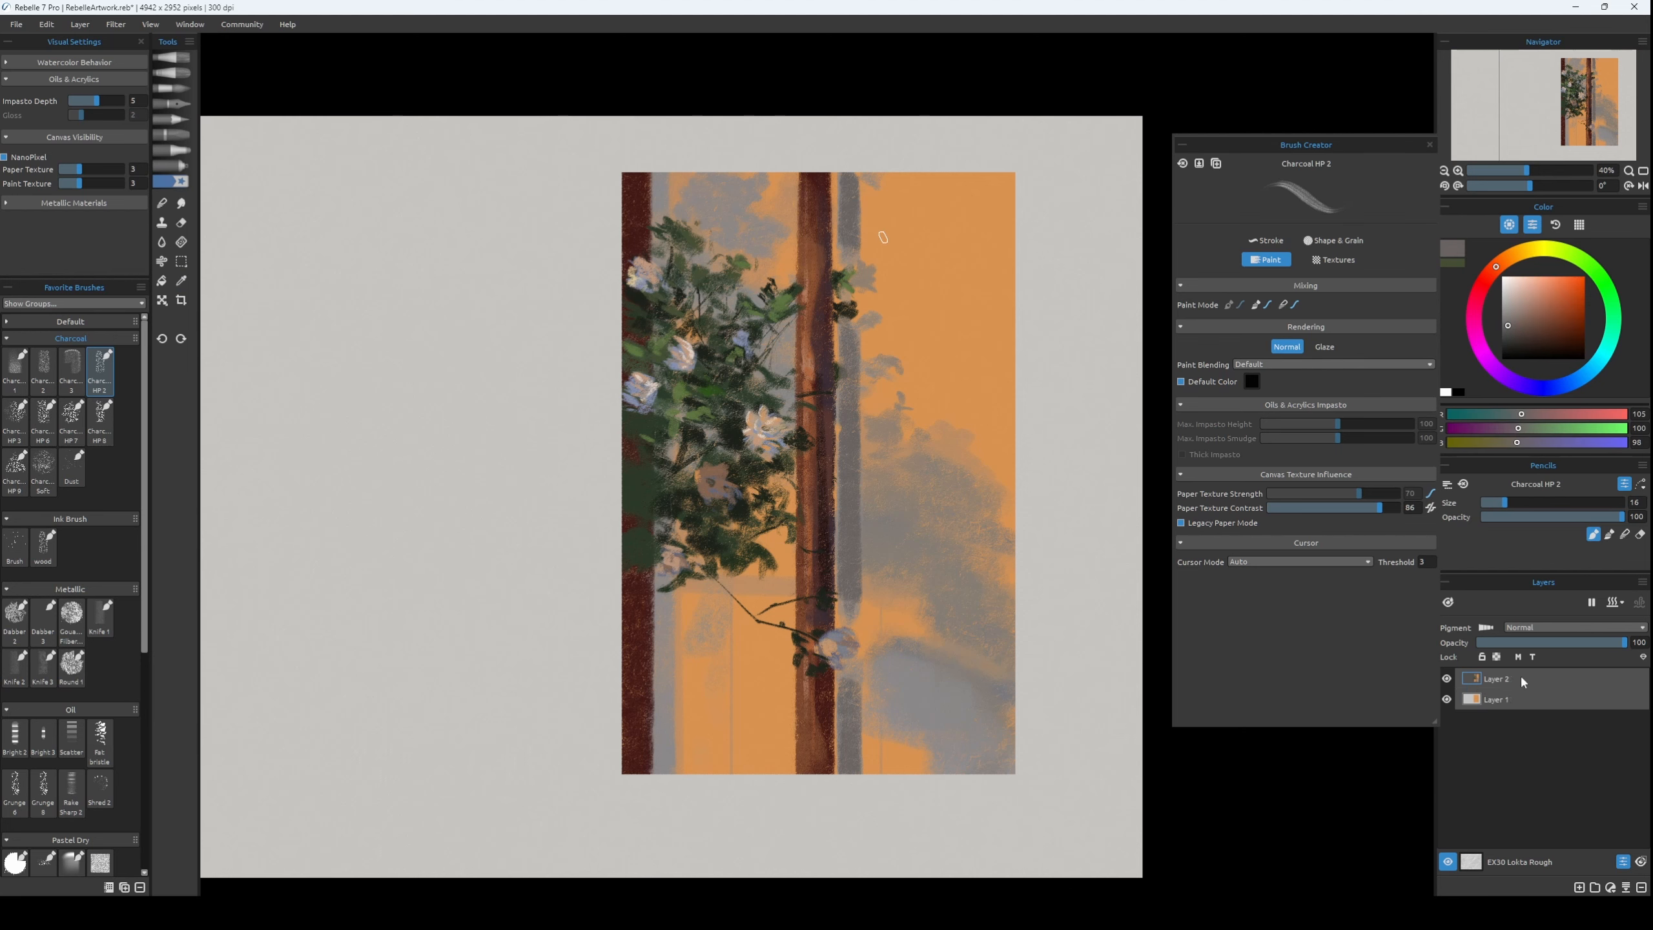
Duplicate Layer 2 and add a new layer clipped to the copy in Overlay blending mode.
{"action": "key", "text": "ctrl+j"}
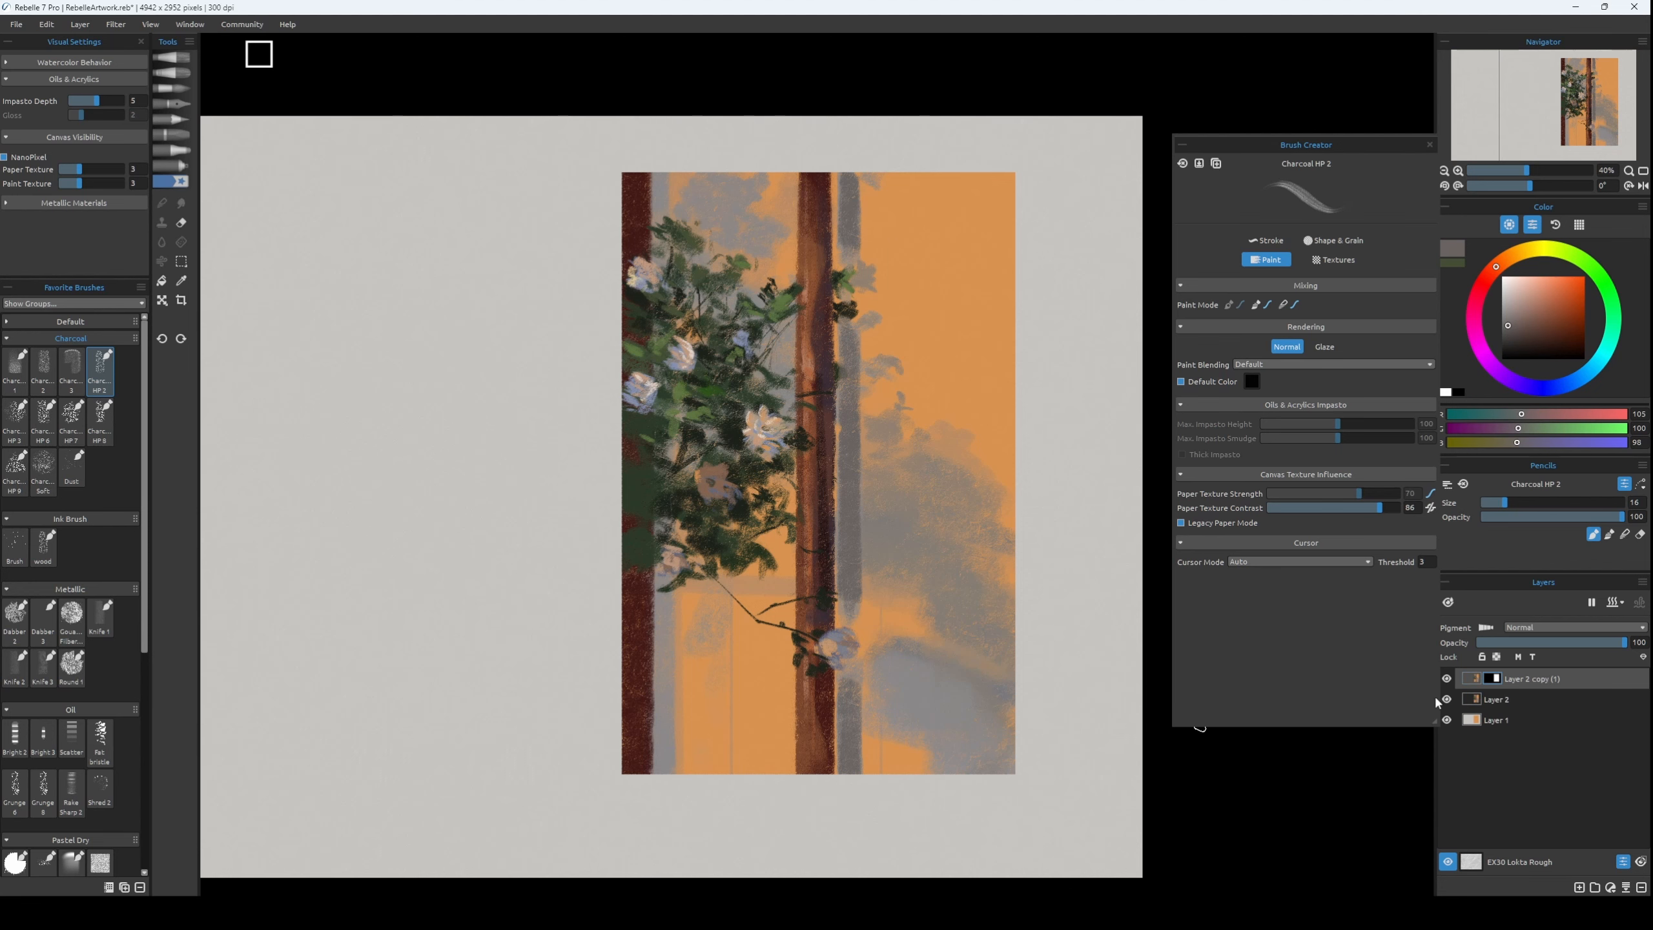
{"action": "left_click", "coordinate": [1580, 888]}
{"action": "left_click", "coordinate": [80, 25]}
{"action": "left_click", "coordinate": [1574, 628]}
{"action": "left_click", "coordinate": [1544, 750]}
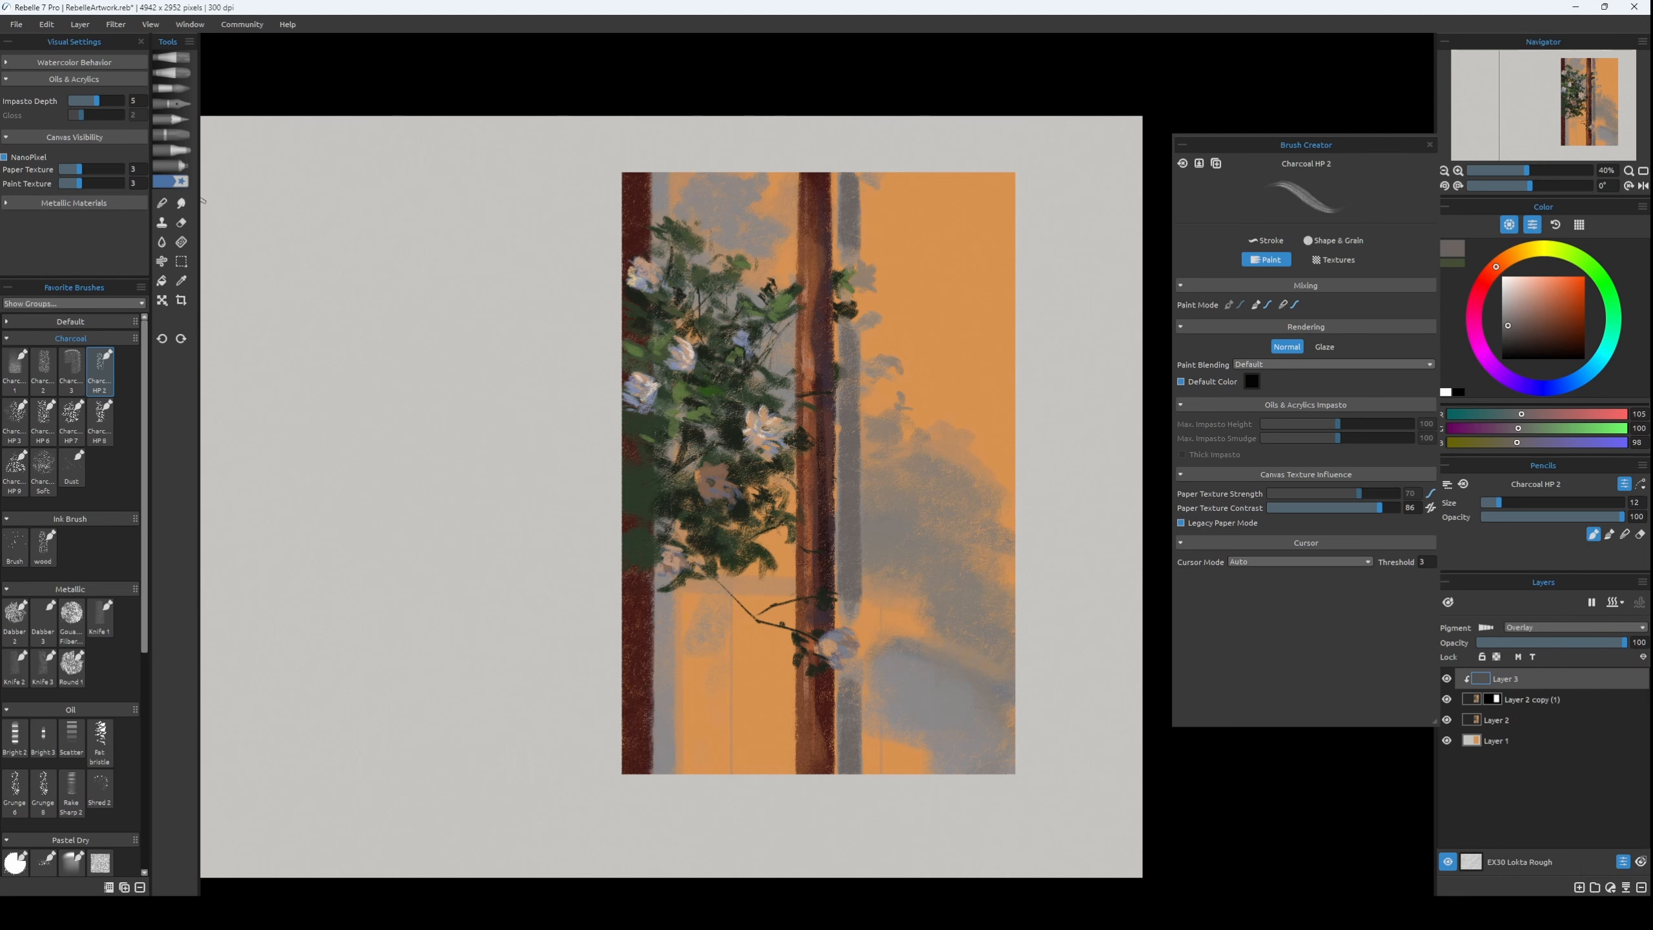
Glaze the orange panel's upper right area with the Spray airbrush in warm brown, RGB 157, 108, 89.
{"action": "left_click", "coordinate": [172, 166]}
{"action": "left_click", "coordinate": [1266, 241]}
{"action": "left_click", "coordinate": [1538, 309]}
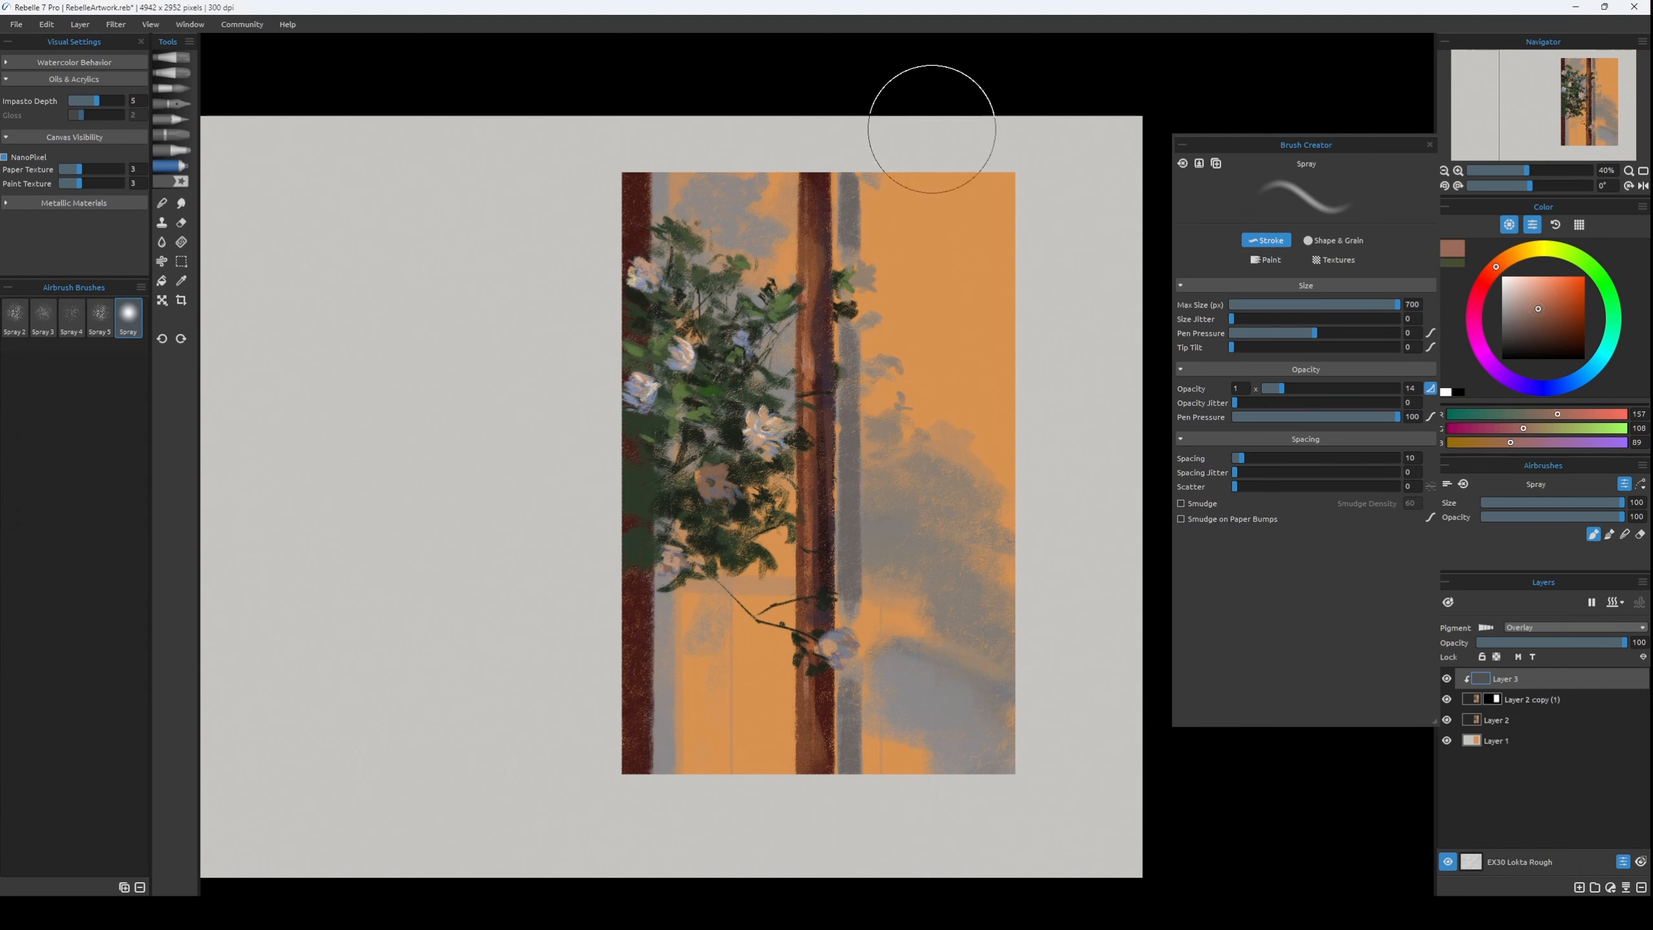
{"action": "left_click_drag", "start_coordinate": [932, 129], "coordinate": [1093, 311]}
Deepen the glaze down the orange panel with darker brown, RGB 110, 86, 76, and pick a muted blue, RGB 97, 124, 141.
{"action": "left_click", "coordinate": [1527, 323]}
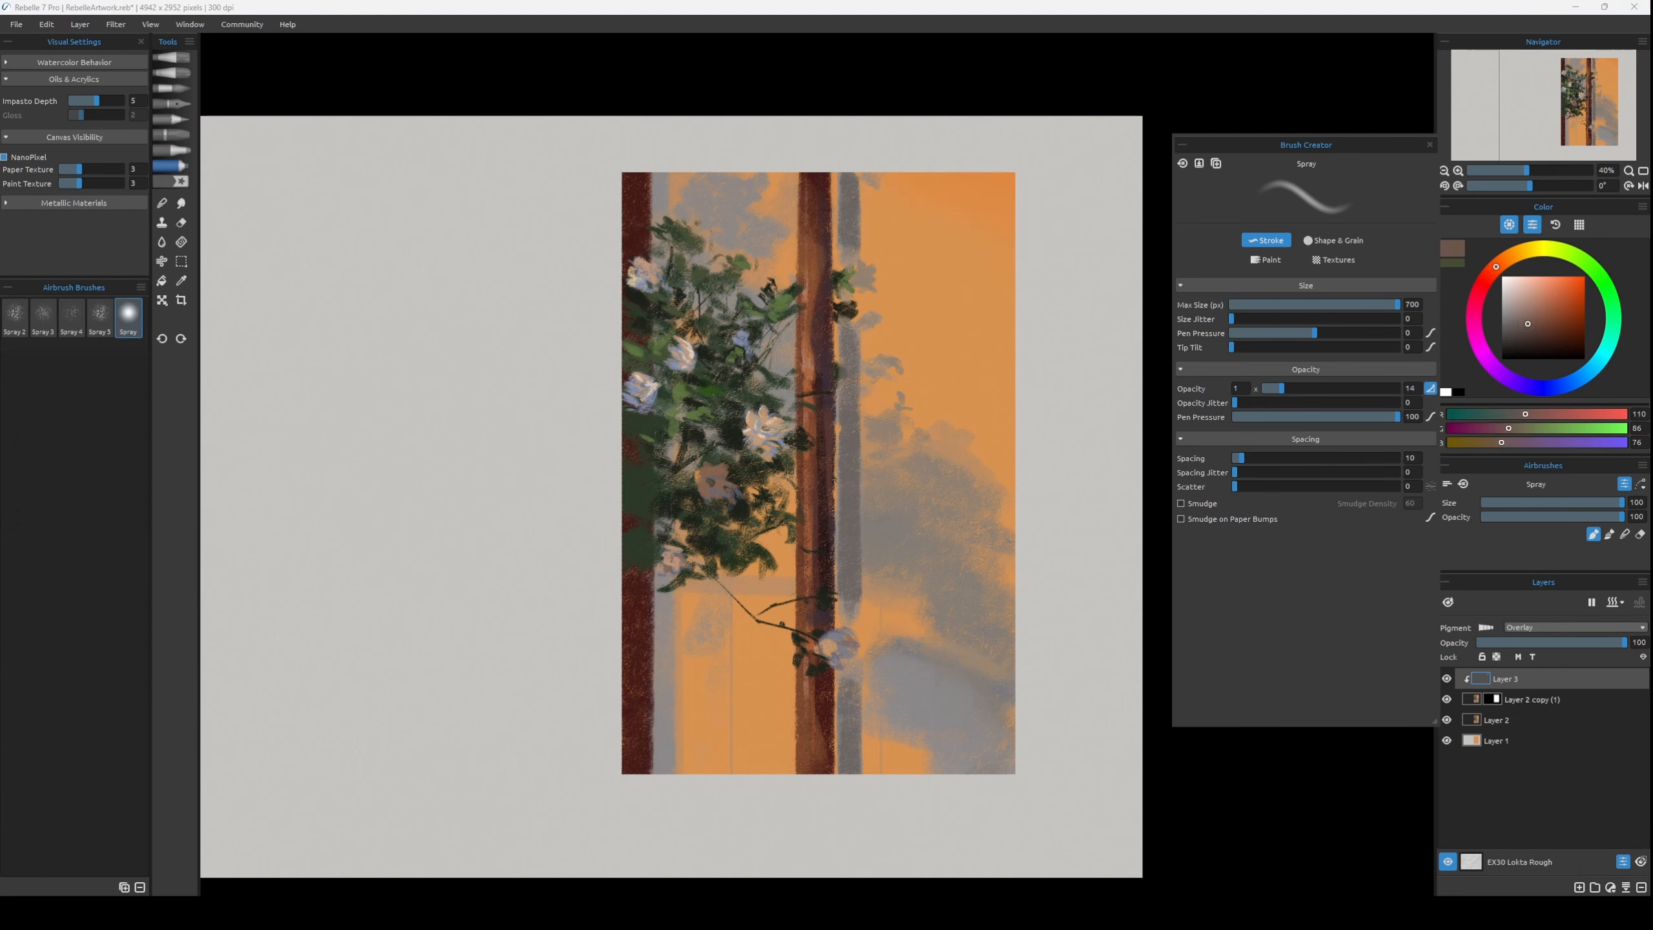
{"action": "mouse_move", "coordinate": [1002, 153]}
{"action": "left_mouse_down"}
{"action": "mouse_move", "coordinate": [825, 218]}
{"action": "mouse_move", "coordinate": [973, 388]}
{"action": "mouse_move", "coordinate": [755, 493]}
{"action": "mouse_move", "coordinate": [820, 657]}
{"action": "mouse_move", "coordinate": [905, 690]}
{"action": "mouse_move", "coordinate": [930, 742]}
{"action": "mouse_move", "coordinate": [966, 617]}
{"action": "left_mouse_up"}
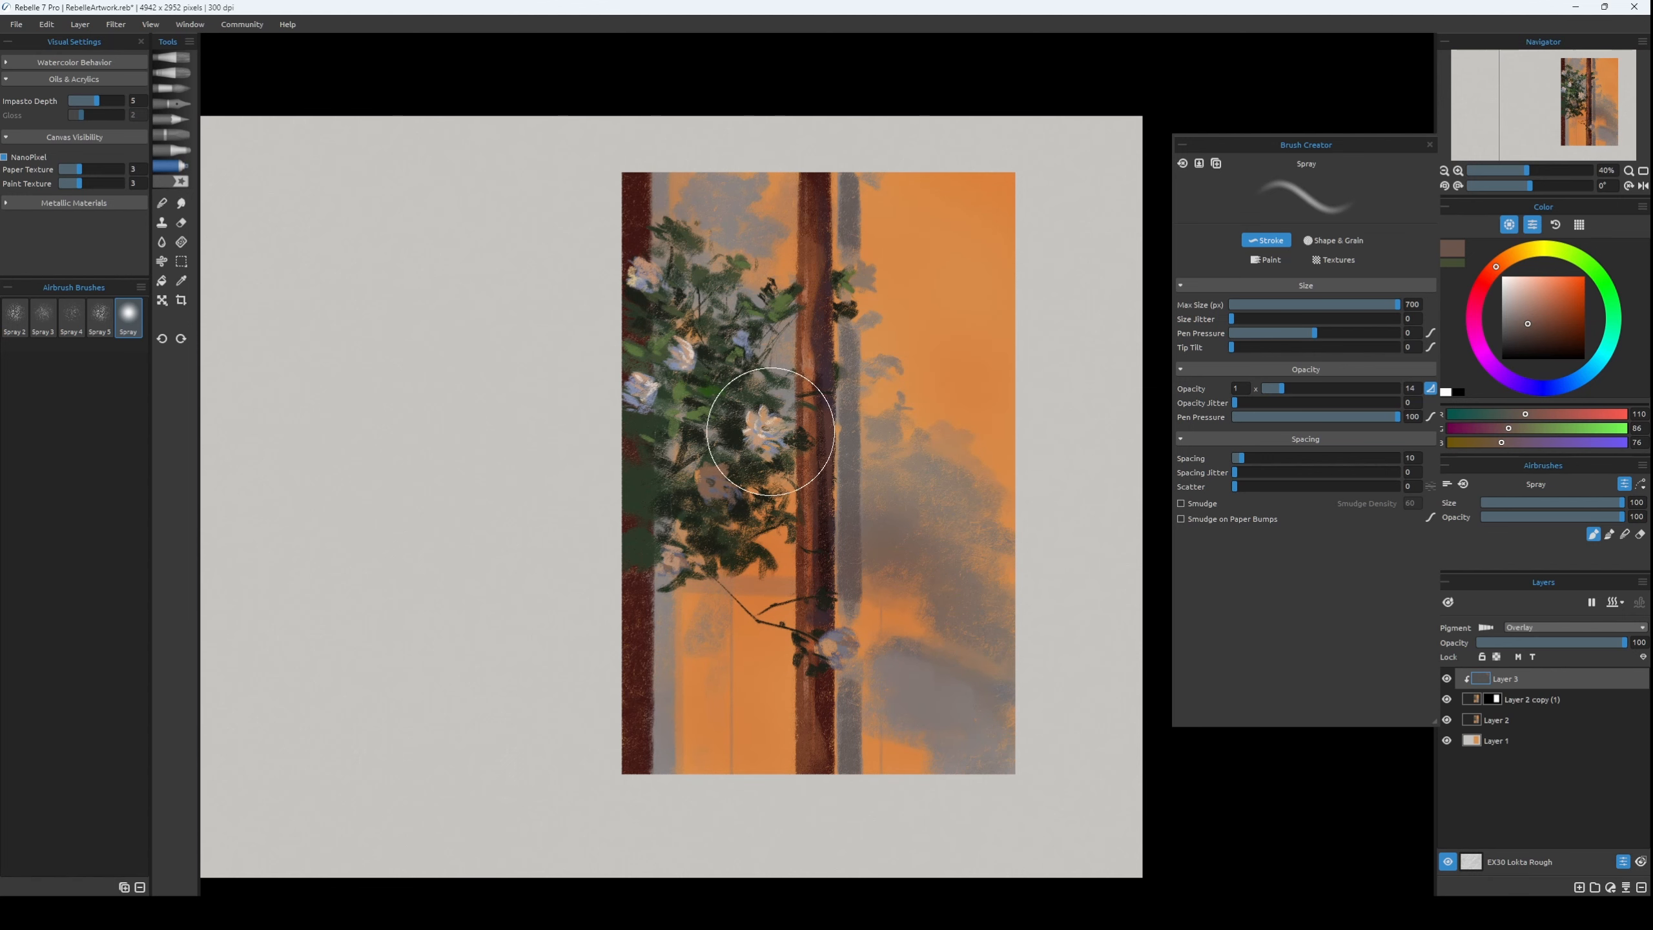
{"action": "left_click", "coordinate": [1528, 314]}
{"action": "left_click", "coordinate": [1585, 374]}
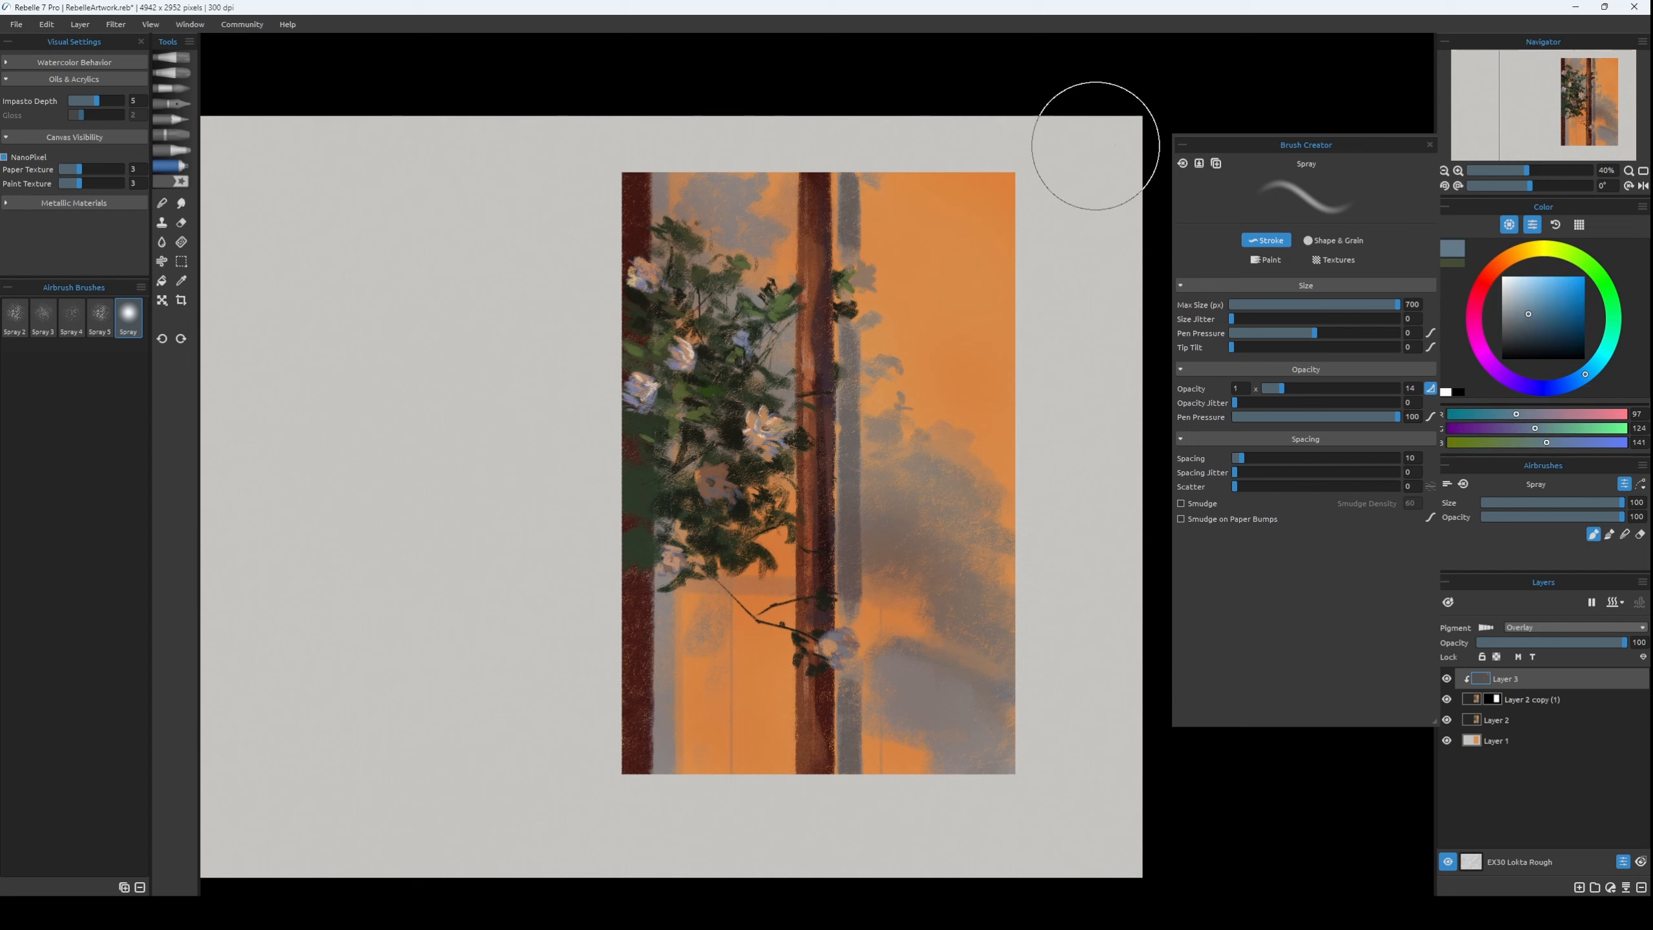
Airbrush a yellow glow, RGB 241, 182, 72, onto the flowers in the foliage and set the Spray size to 100.
{"action": "left_click", "coordinate": [172, 181]}
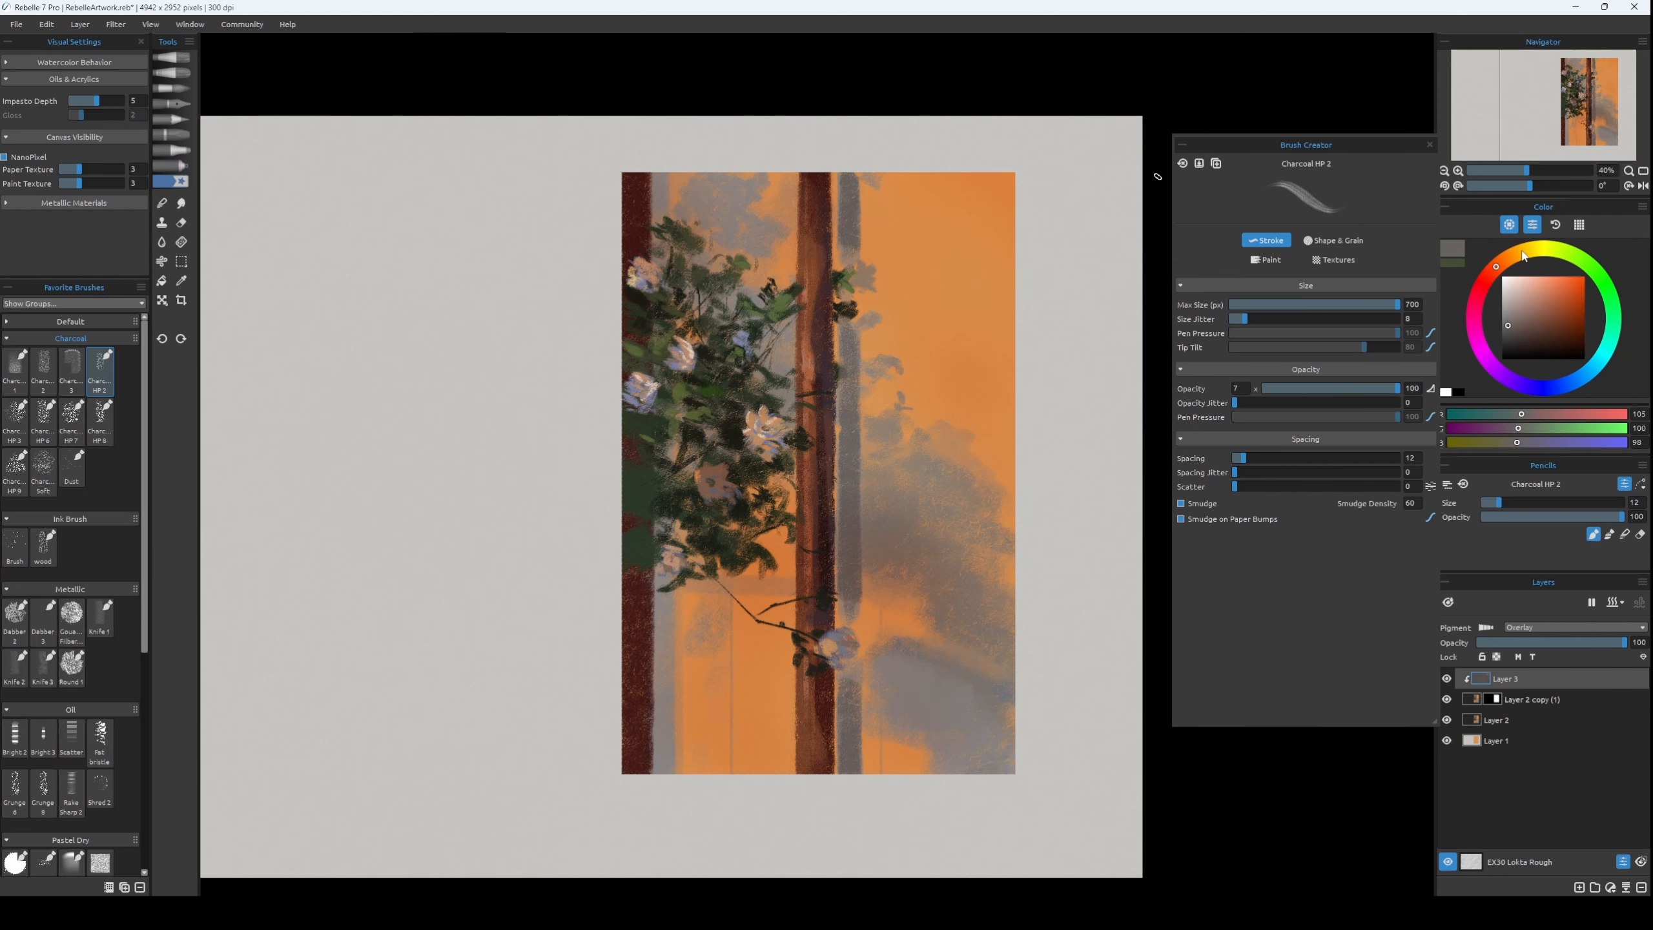
{"action": "left_click", "coordinate": [1519, 253]}
{"action": "left_click", "coordinate": [1561, 282]}
{"action": "left_click", "coordinate": [170, 166]}
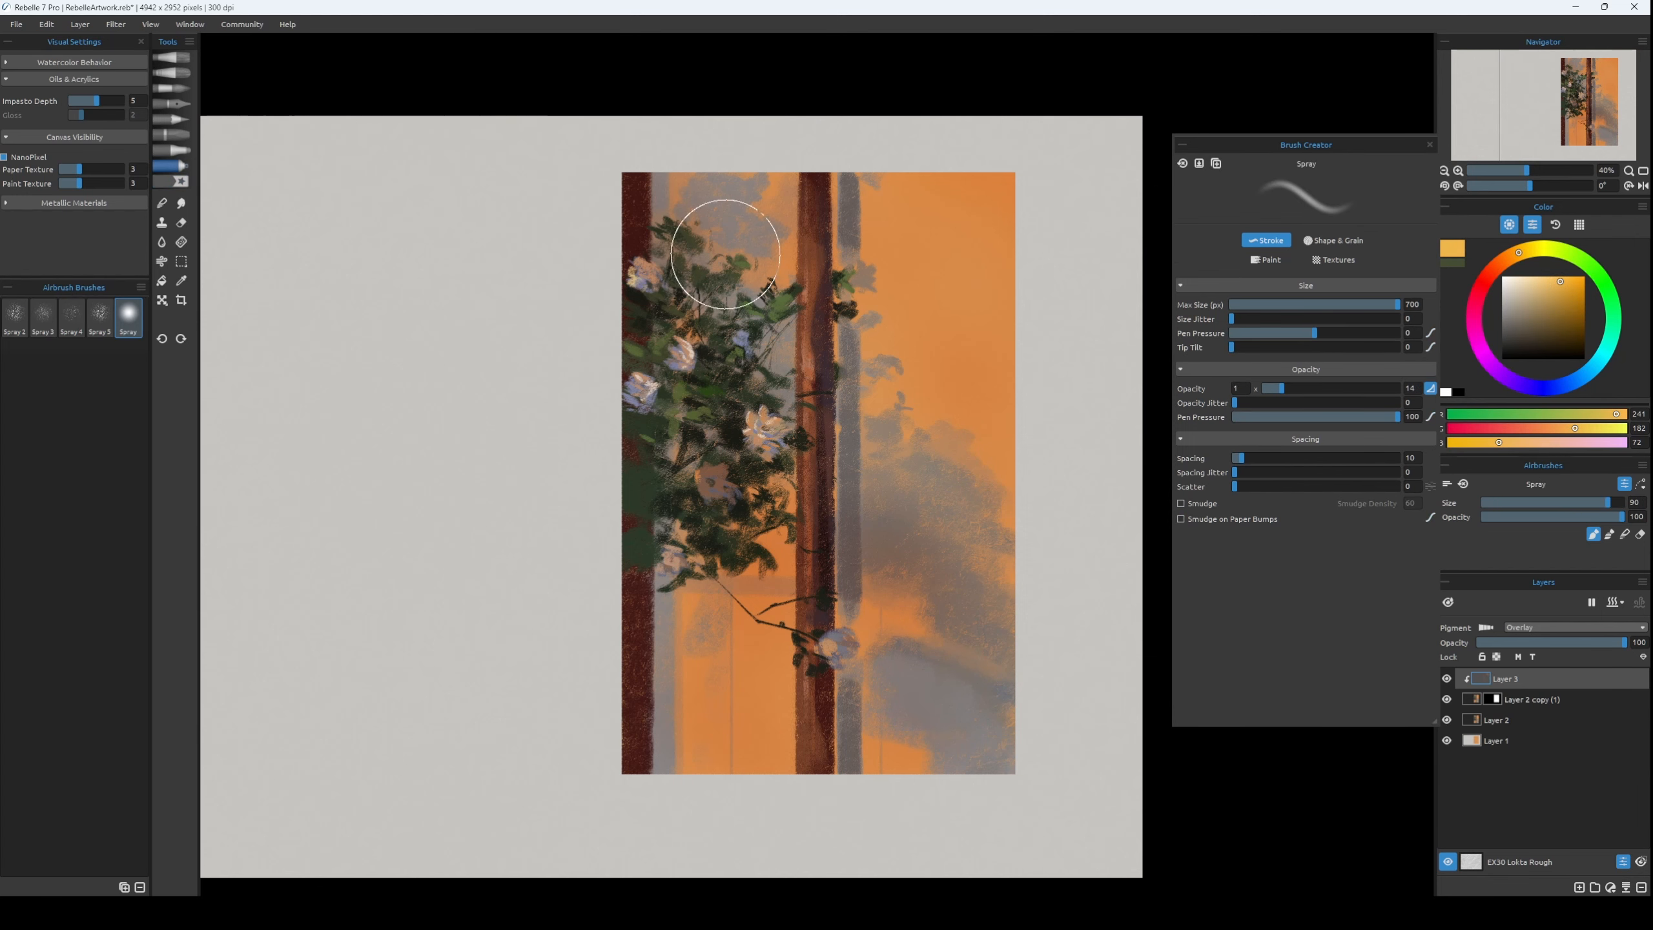
{"action": "left_click", "coordinate": [764, 435]}
{"action": "key", "text": "["}
{"action": "key", "text": "ctrl+z"}
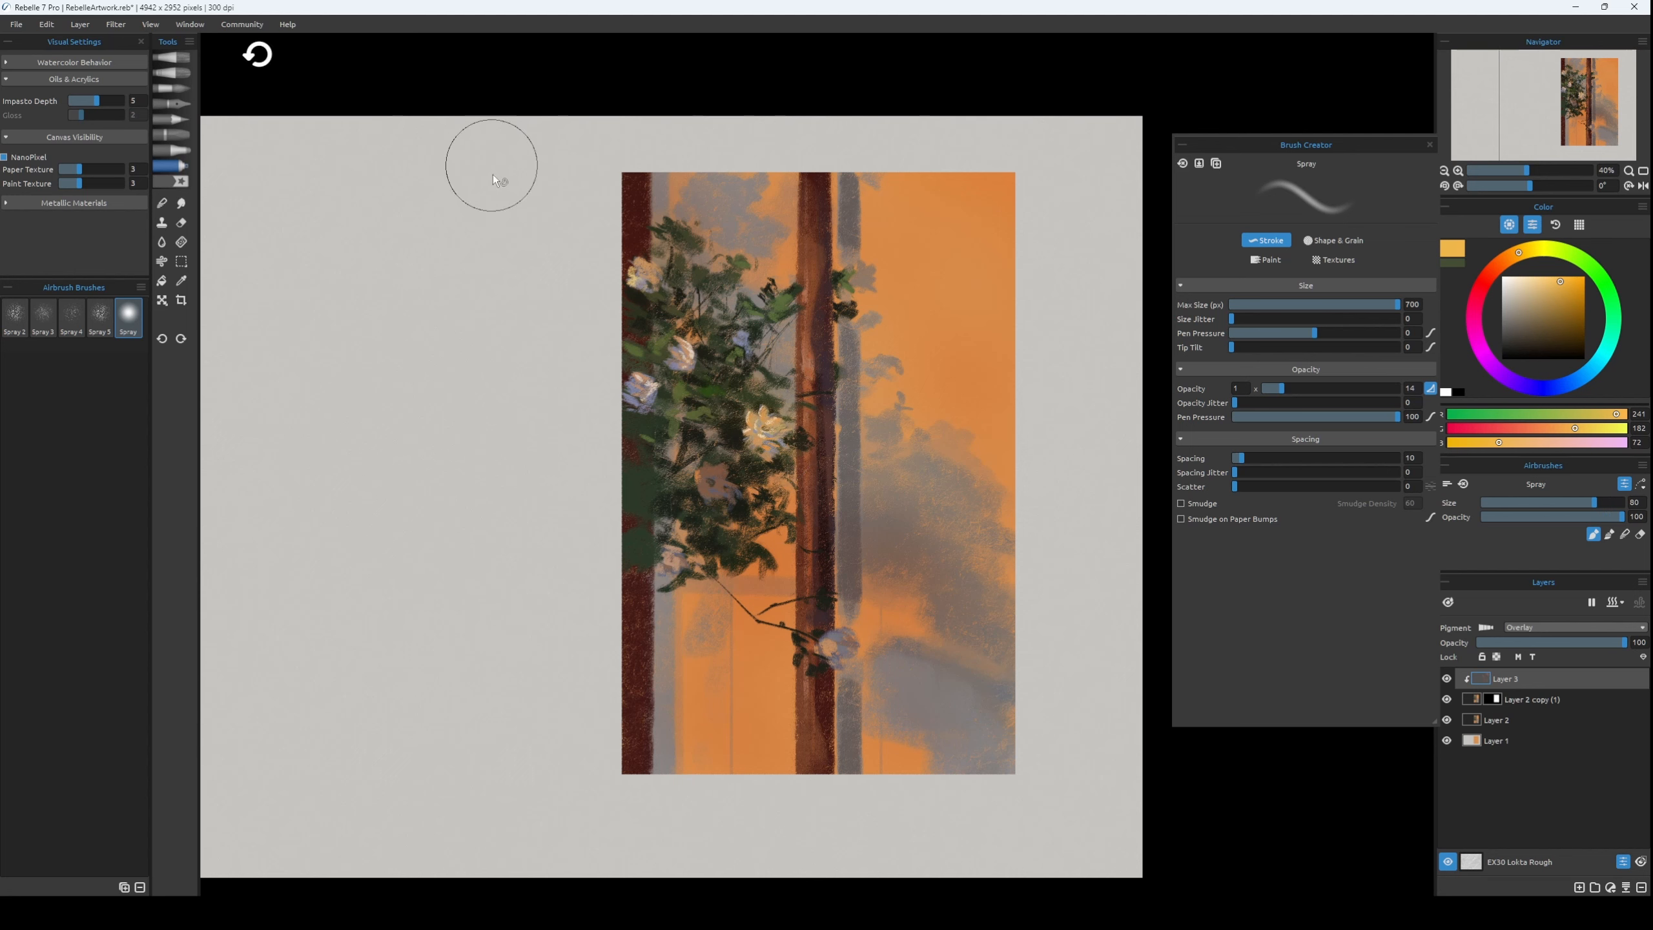
{"action": "key", "text": "]"}
{"action": "key", "text": "]"}
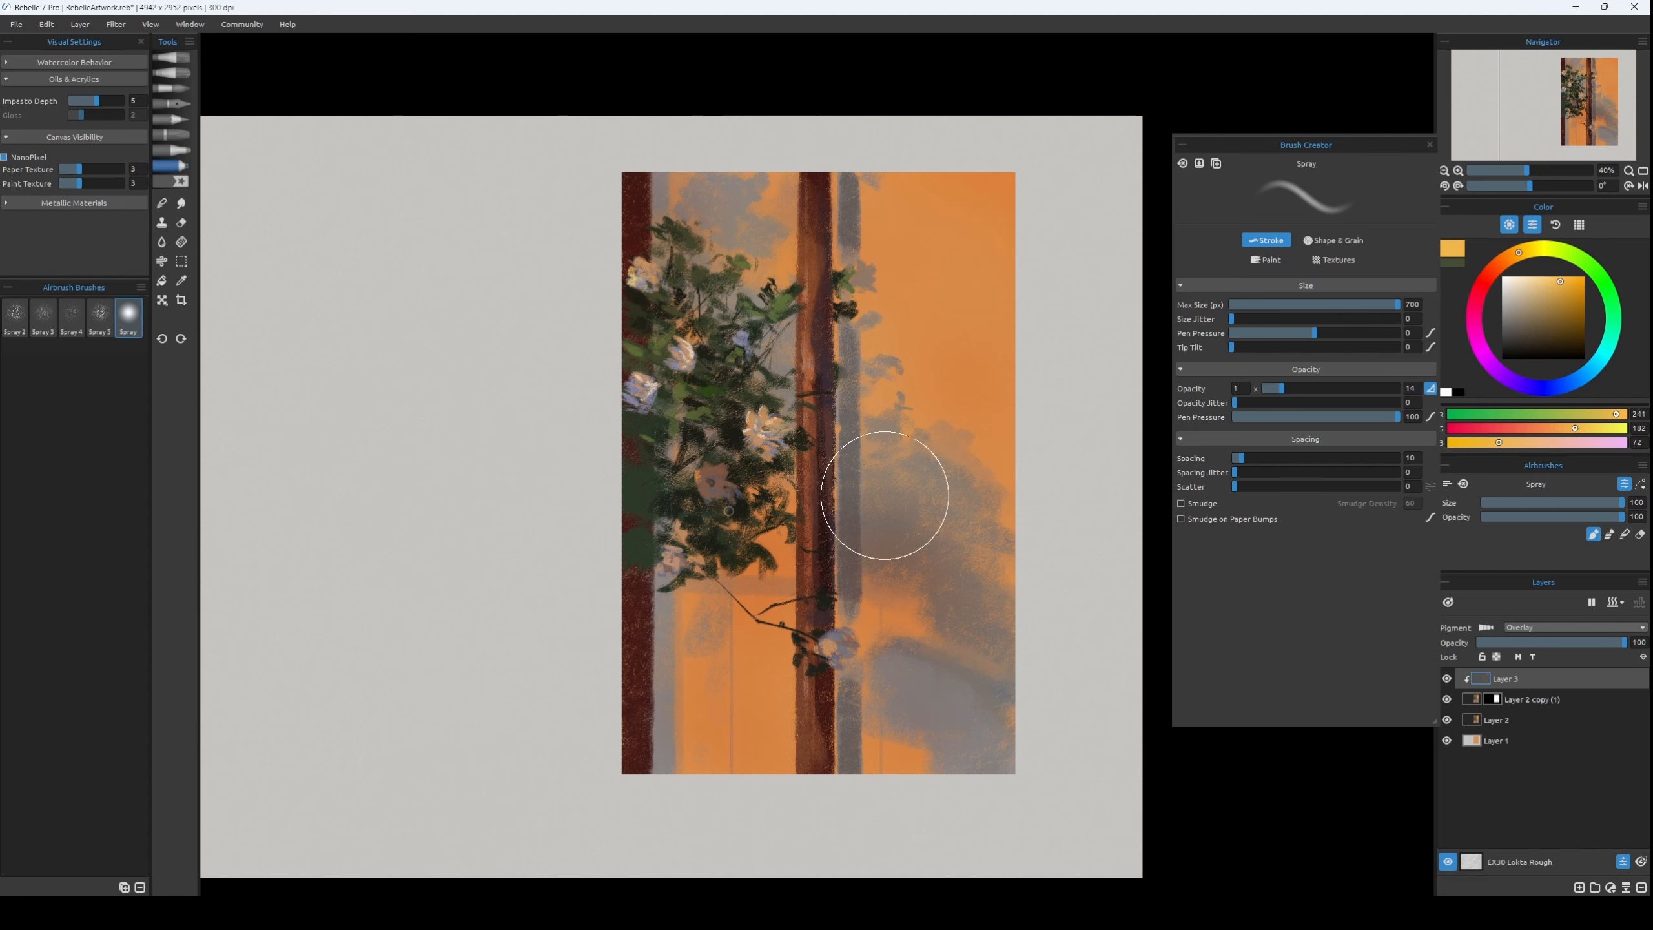
Airbrush dark blue, RGB 33, 46, 74, over the grey shadow in the panel's lower right area.
{"action": "left_click", "coordinate": [1566, 384]}
{"action": "left_click_drag", "start_coordinate": [1553, 322], "coordinate": [1560, 335]}
{"action": "left_click_drag", "start_coordinate": [1002, 722], "coordinate": [911, 717]}
{"action": "key", "text": "ctrl+z"}
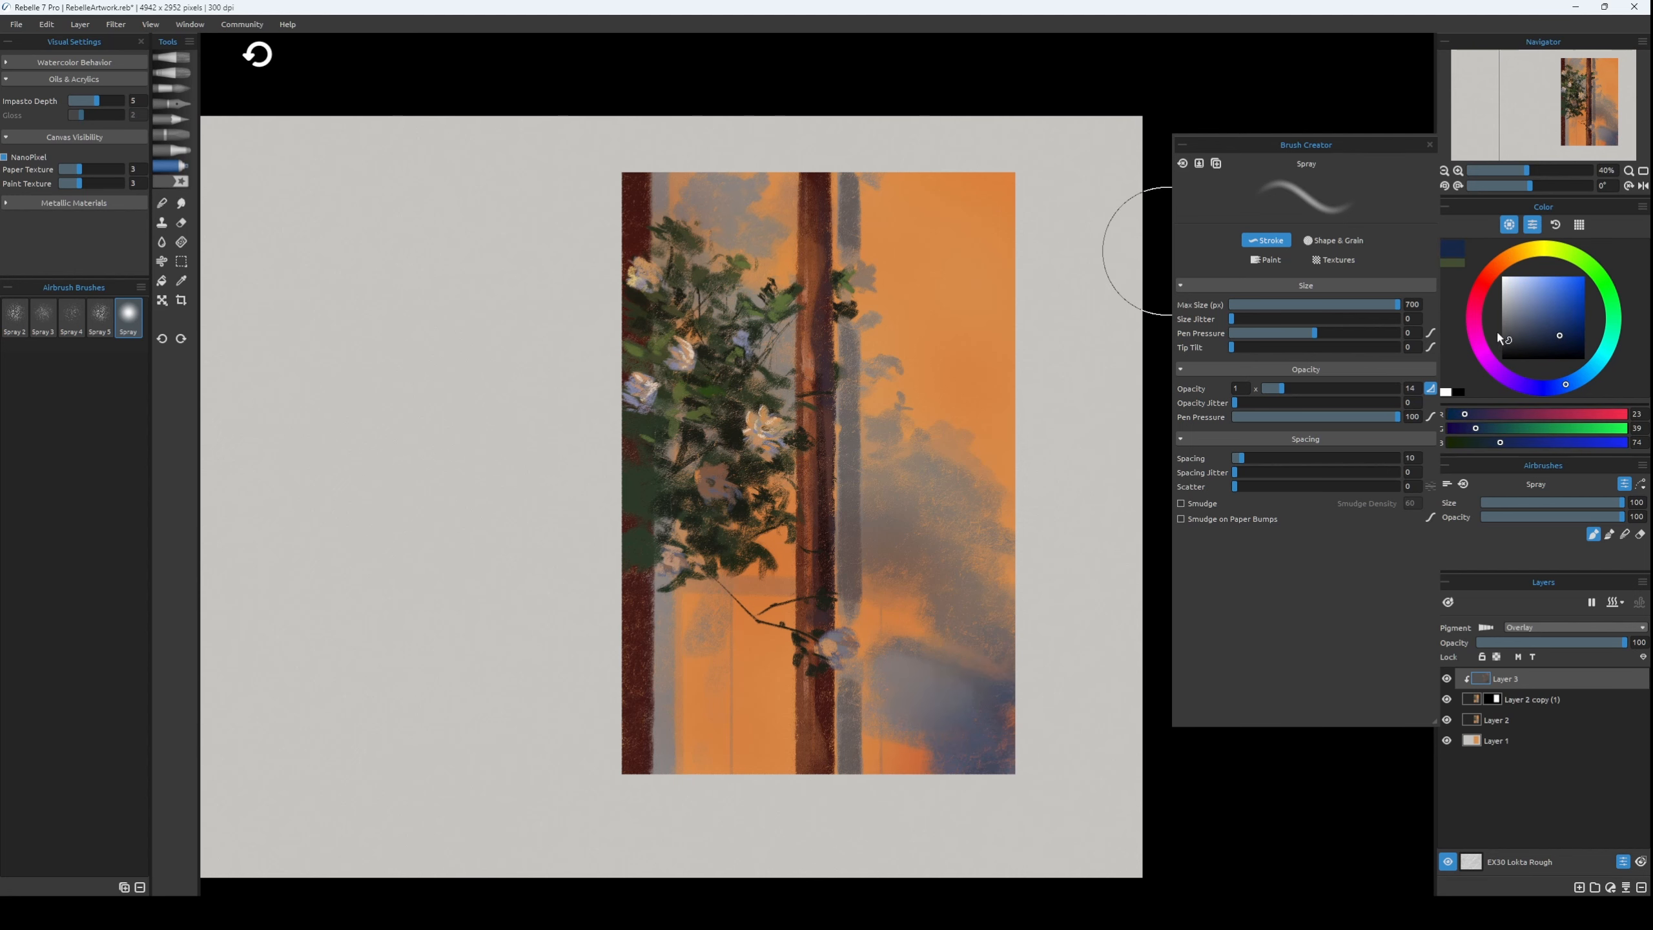
{"action": "left_click", "coordinate": [1548, 335]}
{"action": "left_click_drag", "start_coordinate": [966, 766], "coordinate": [864, 704]}
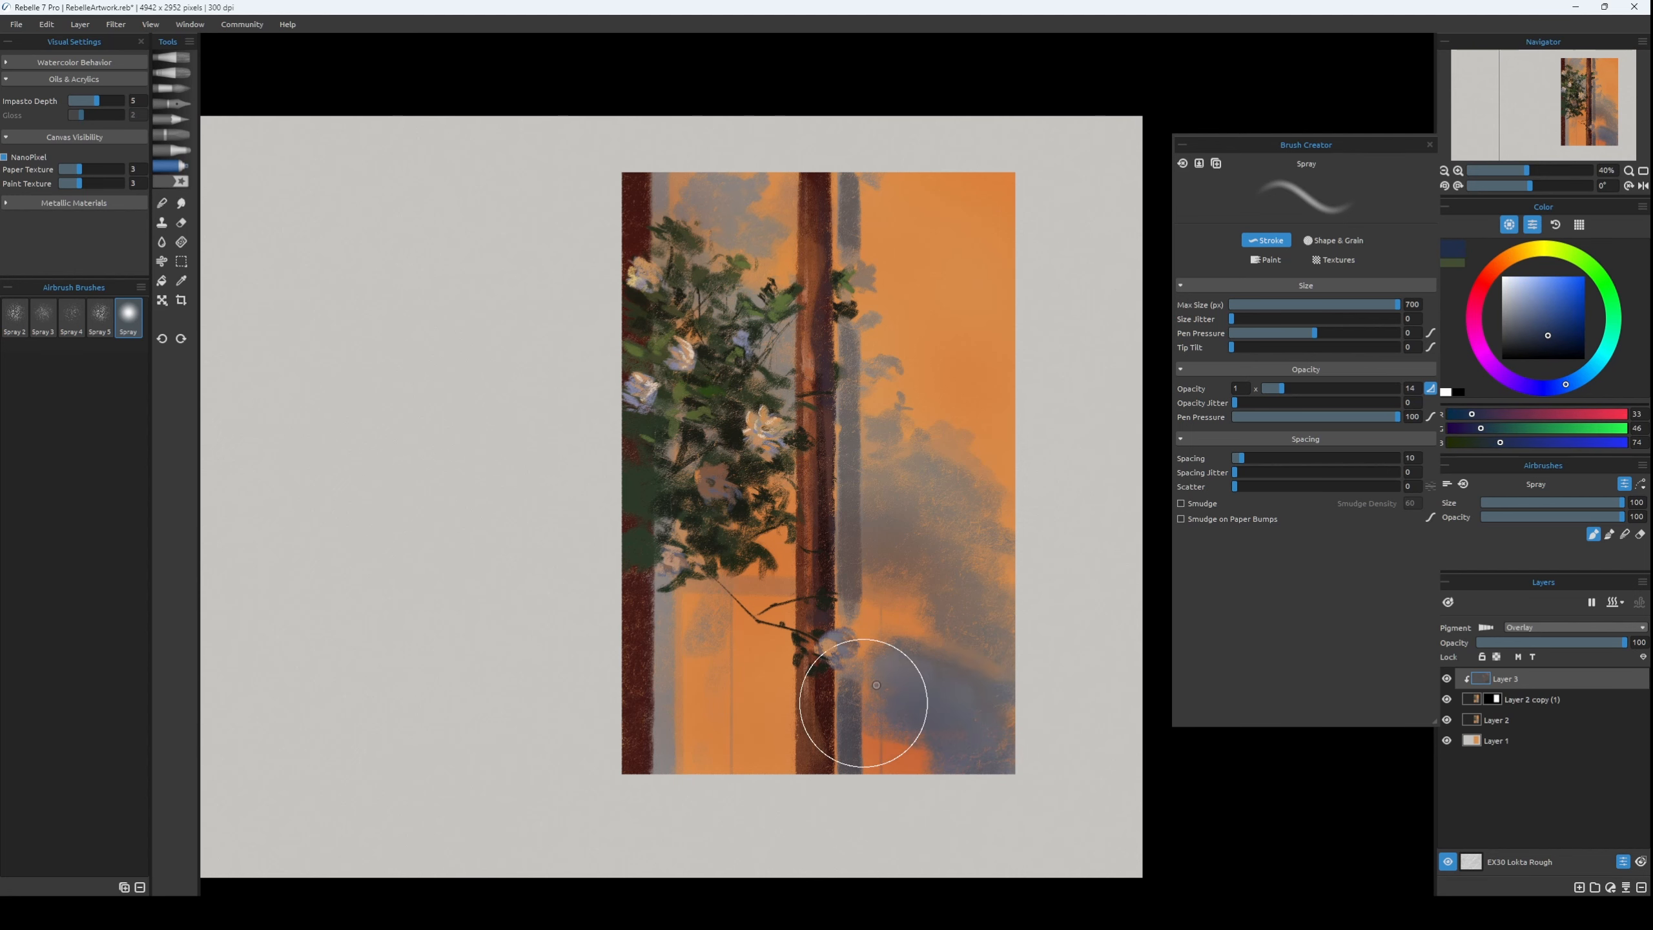
Merge the overlay layer with Layer 2 copy (1), add a mask to the result and return to the charcoal brush.
{"action": "left_click", "coordinate": [1520, 700]}
{"action": "key", "text": "ctrl+e"}
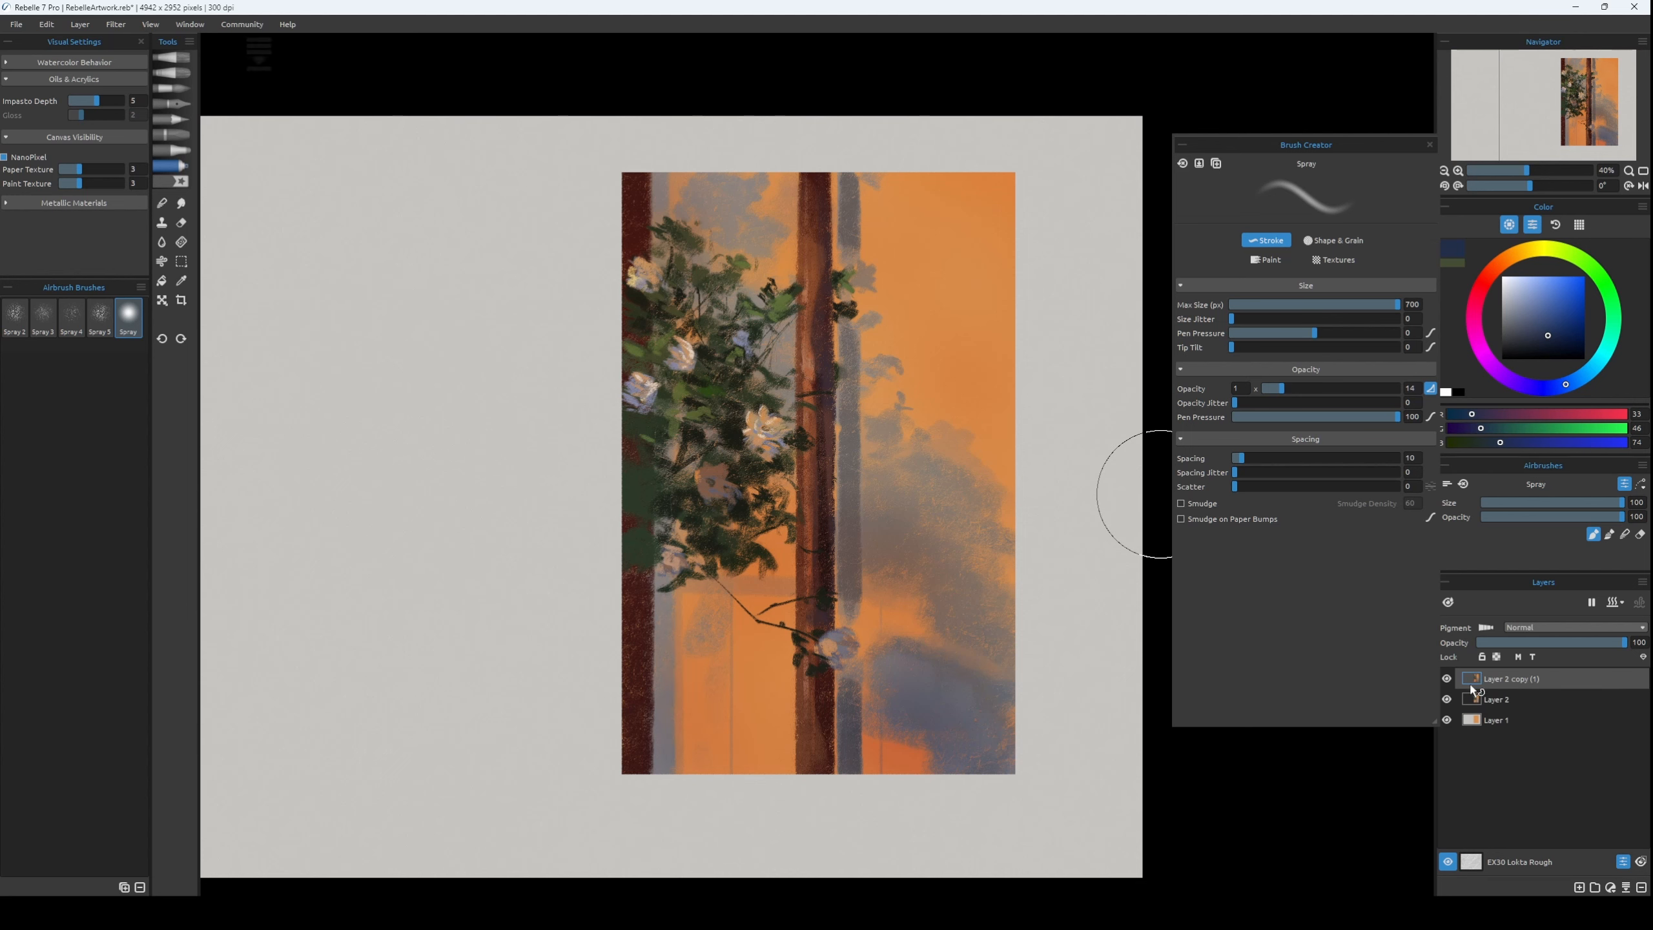
{"action": "left_click", "coordinate": [1473, 684], "text": "ctrl"}
{"action": "key", "text": "ctrl+m"}
{"action": "key", "text": "b"}
{"action": "left_click", "coordinate": [1472, 681]}
Paint small orange light specks, RGB 217, 136, 68, inside the large grey shadow at brush size 16.
{"action": "key", "text": "bracketleft"}
{"action": "key", "text": "bracketleft"}
{"action": "key", "text": "bracketleft"}
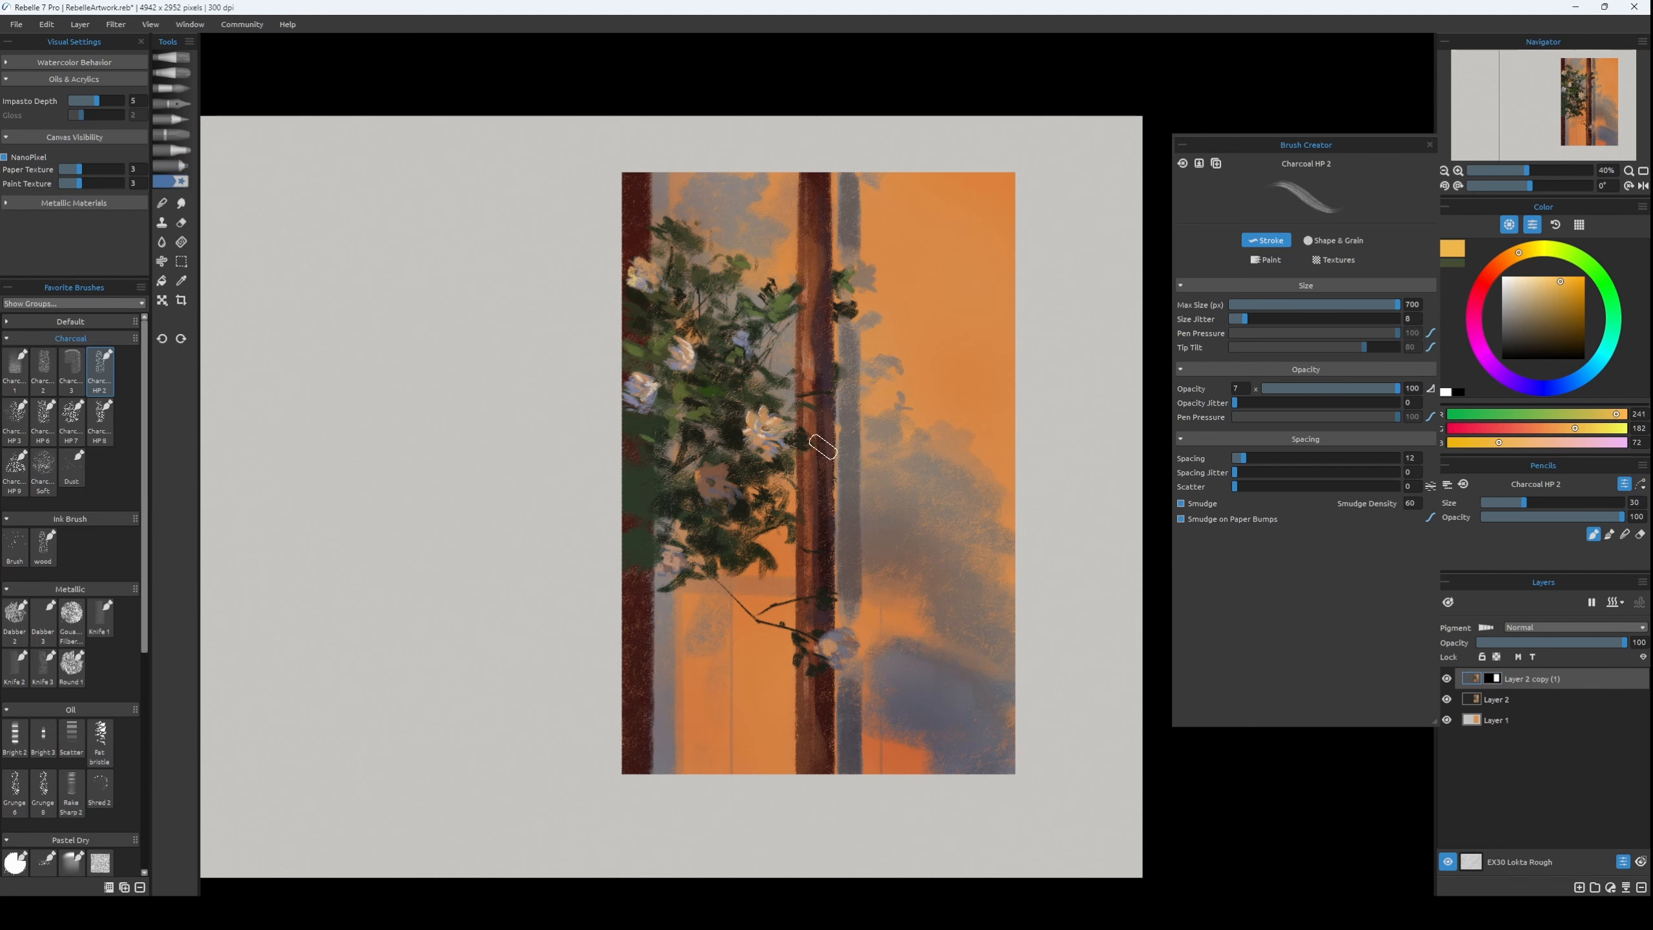
{"action": "left_click", "coordinate": [862, 512], "text": "alt"}
{"action": "key", "text": "bracketleft"}
{"action": "key", "text": "bracketleft"}
{"action": "key", "text": "bracketleft"}
{"action": "left_click_drag", "start_coordinate": [900, 392], "coordinate": [901, 408]}
{"action": "left_click", "coordinate": [890, 492], "text": "alt"}
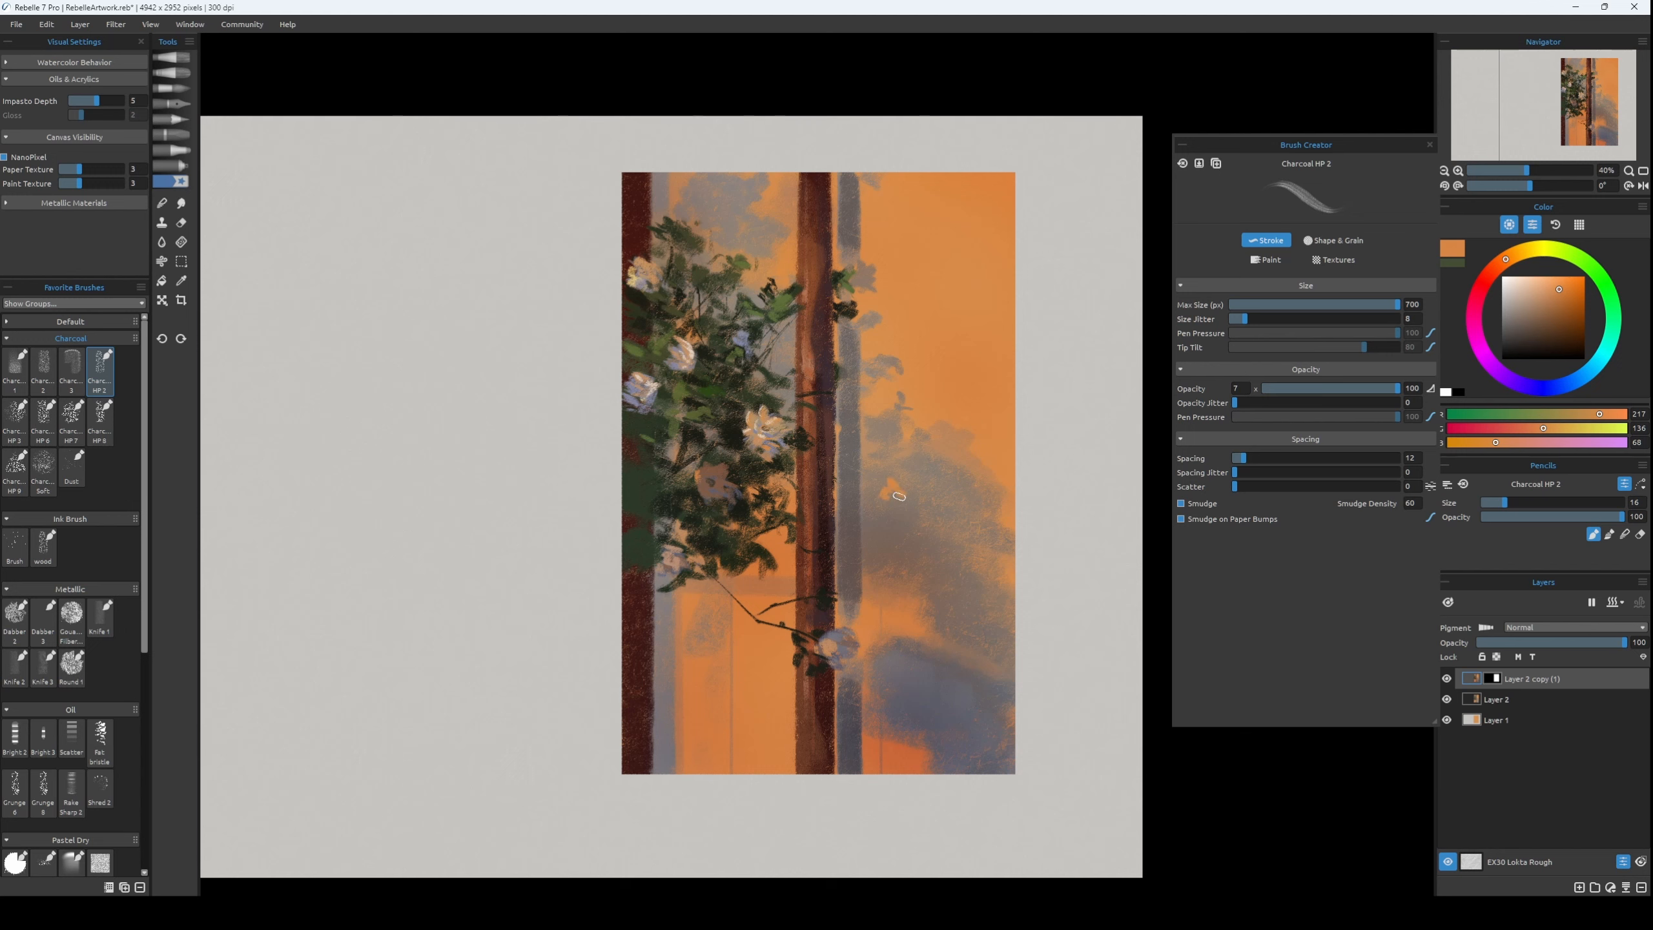
Paint a grey-brown flower shadow, RGB 99, 84, 79, onto the shadow strip beside the lower flower at brush size 30.
{"action": "left_click", "coordinate": [860, 613], "text": "alt"}
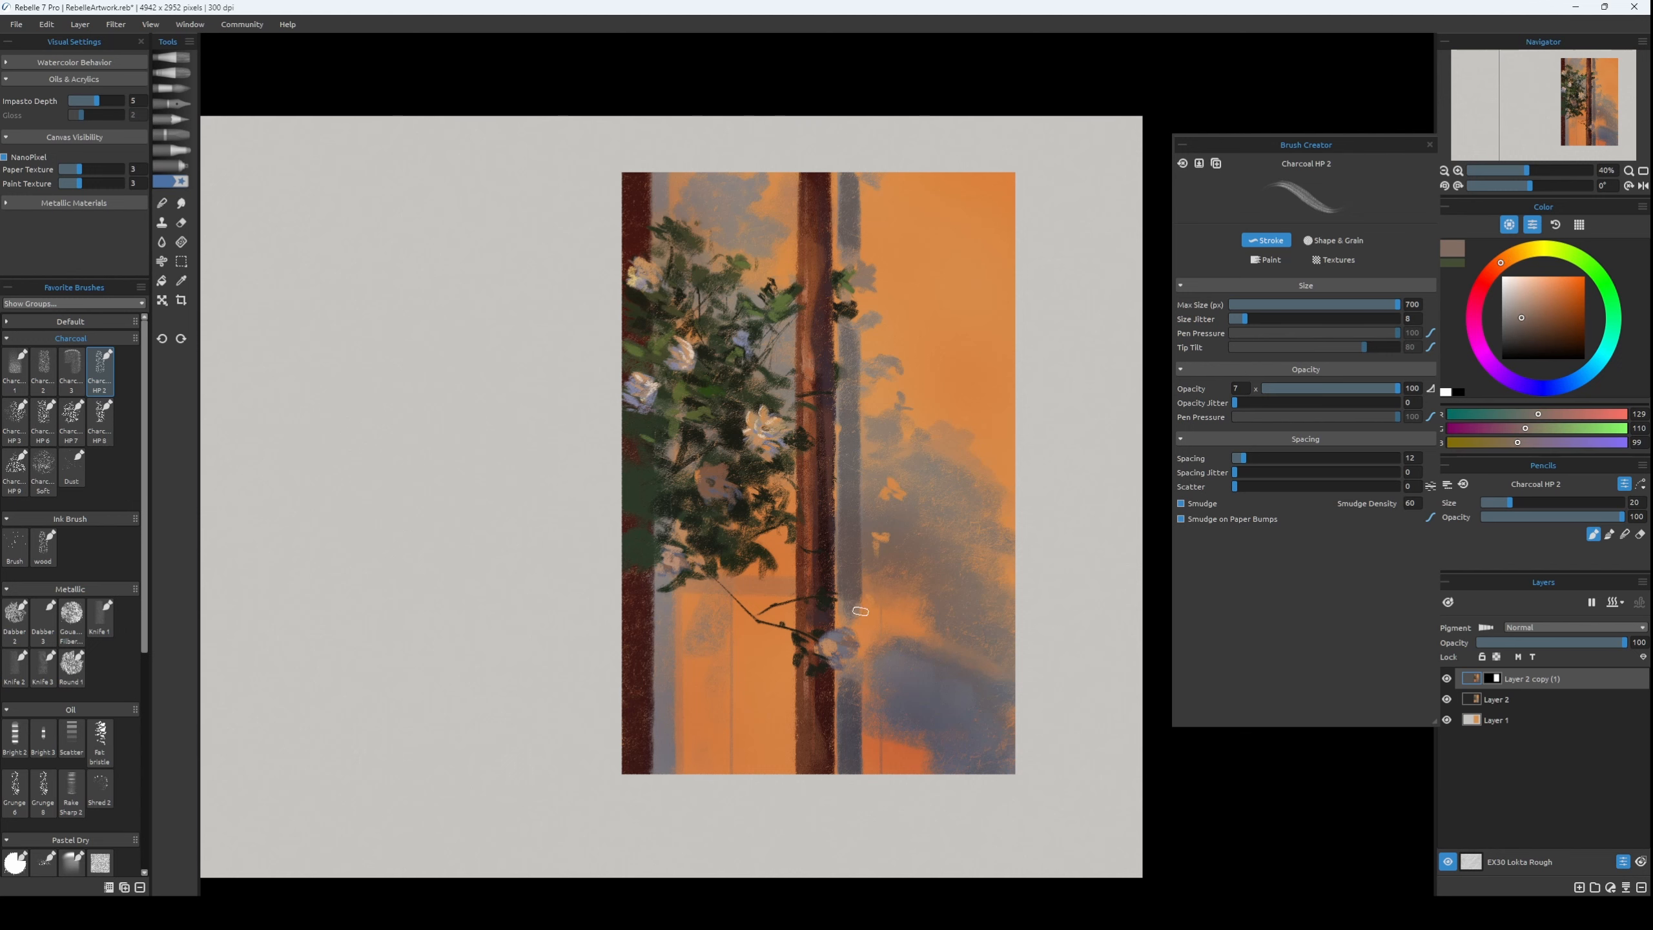
{"action": "left_click", "coordinate": [852, 583], "text": "alt"}
{"action": "key", "text": "bracketright"}
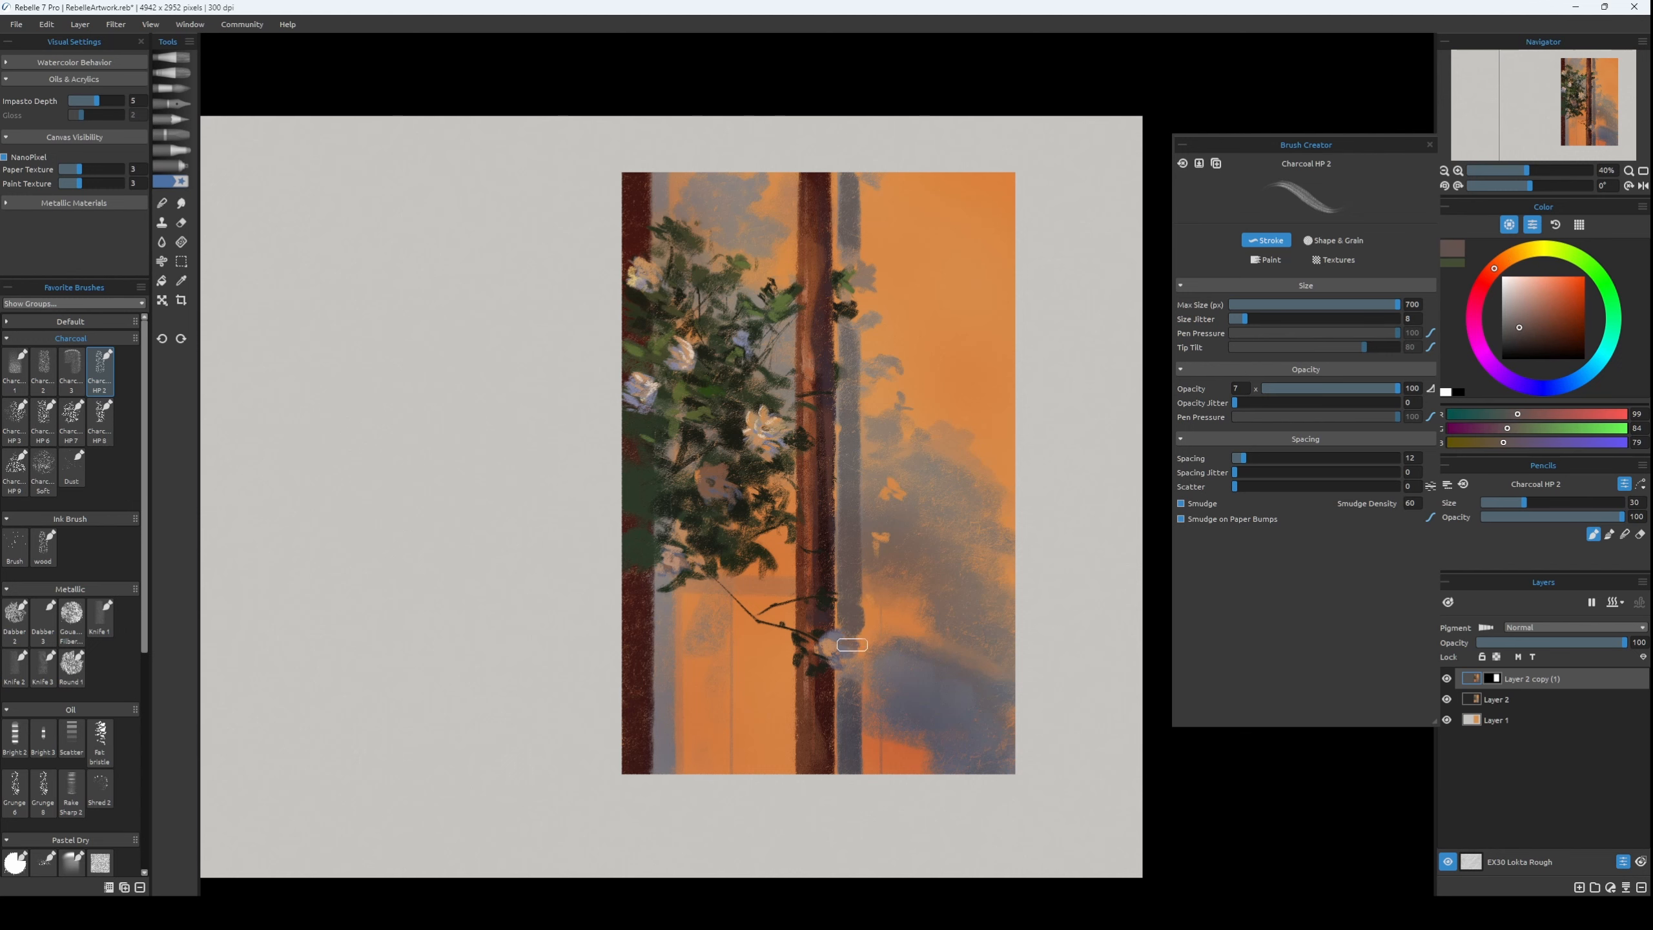
Trim the shadow strip's right edge near the lower flower with sampled orange, RGB 216, 130, 66, at brush size 16.
{"action": "left_click", "coordinate": [866, 635], "text": "alt"}
{"action": "key", "text": "bracketleft"}
{"action": "key", "text": "bracketleft"}
{"action": "key", "text": "bracketleft"}
{"action": "left_click_drag", "start_coordinate": [866, 596], "coordinate": [866, 704]}
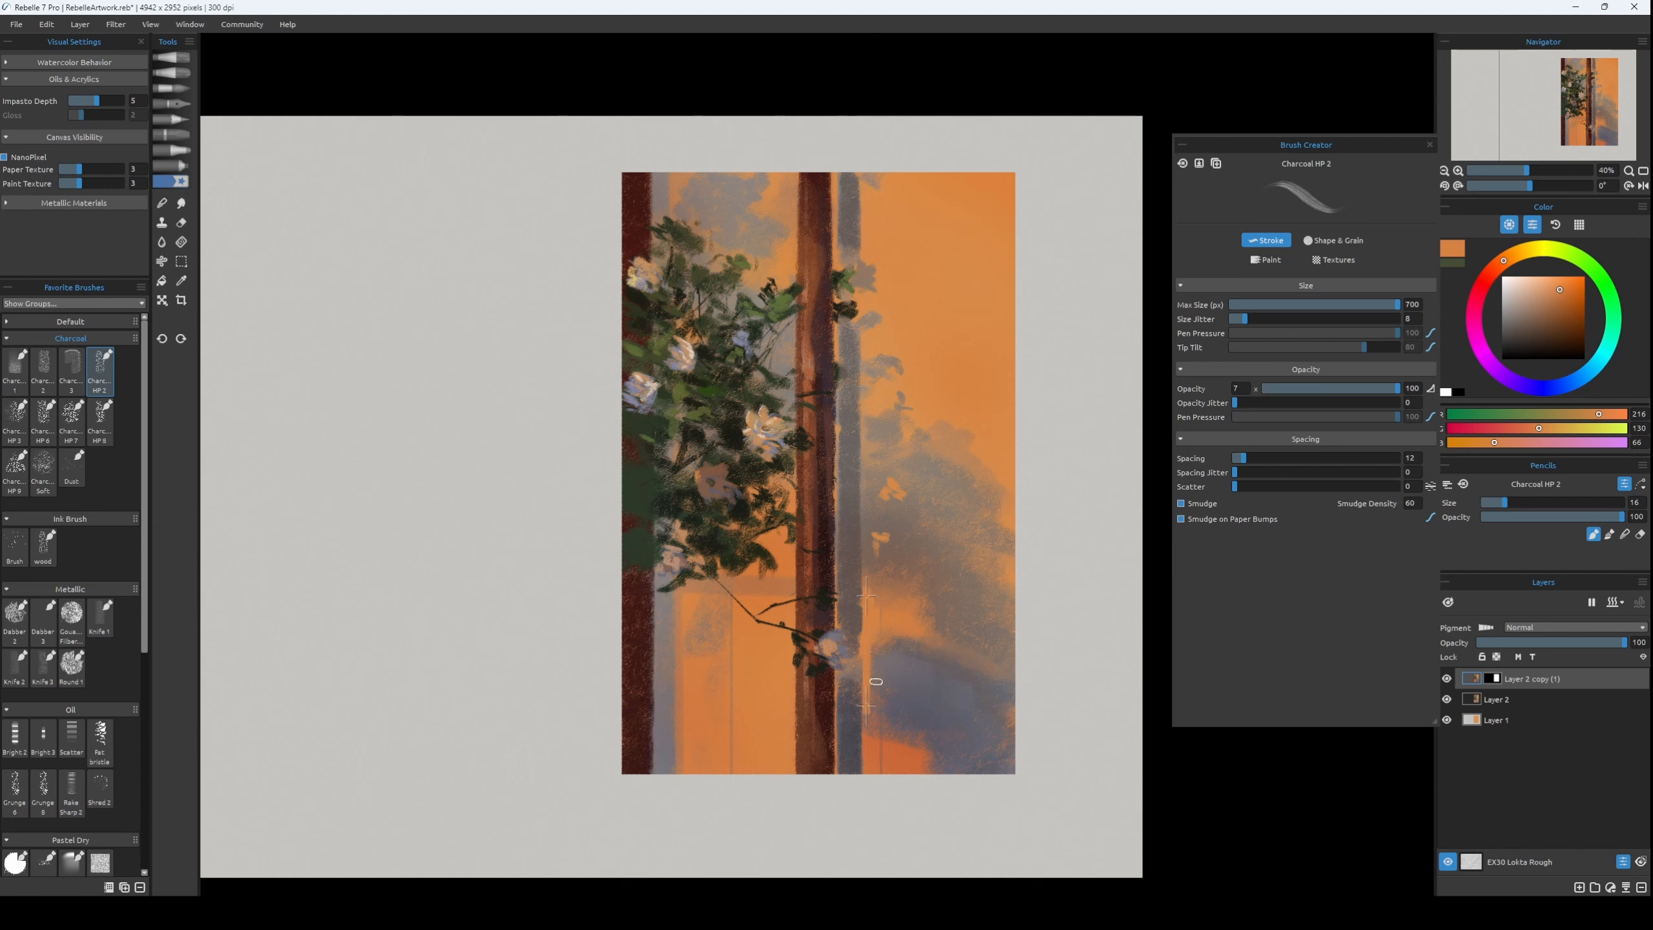
Refine the lower flower and its adjoining shadow with sampled colors, including grey RGB 102, 101, 109, at brush size 14.
{"action": "key", "text": "bracketright"}
{"action": "left_click", "coordinate": [862, 624], "text": "alt"}
{"action": "key", "text": "bracketleft"}
{"action": "key", "text": "bracketleft"}
{"action": "left_click", "coordinate": [828, 653], "text": "alt"}
{"action": "left_click", "coordinate": [839, 655], "text": "alt"}
{"action": "left_click", "coordinate": [846, 597], "text": "alt"}
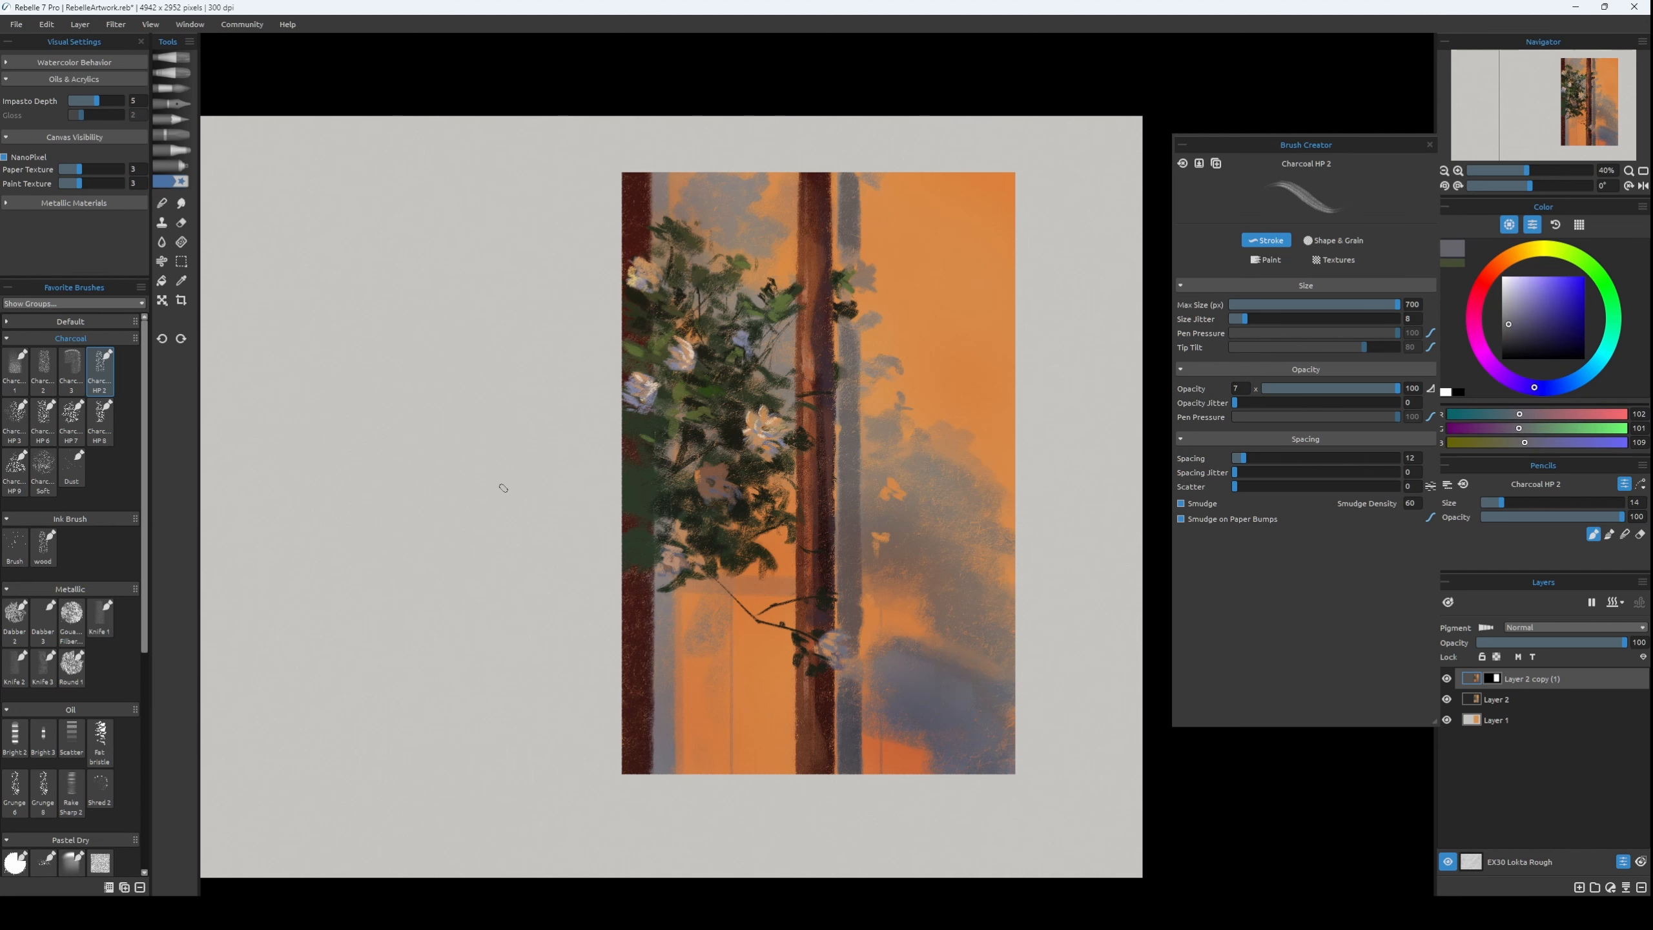
Paint grey leaf shadows on the orange panel below the foliage, between the left and middle trunks, undoing unwanted strokes.
{"action": "key", "text": "ctrl+z"}
{"action": "mouse_move", "coordinate": [708, 598]}
{"action": "left_mouse_down"}
{"action": "mouse_move", "coordinate": [700, 766]}
{"action": "mouse_move", "coordinate": [696, 701]}
{"action": "left_mouse_up"}
{"action": "key", "text": "bracketright"}
{"action": "key", "text": "bracketright"}
{"action": "key", "text": "bracketright"}
{"action": "key", "text": "bracketright"}
{"action": "key", "text": "ctrl+z"}
{"action": "left_click_drag", "start_coordinate": [702, 606], "coordinate": [687, 771]}
{"action": "key", "text": "ctrl+z"}
Extend the small leaf shadows under the foliage toward the thin twig with muted grey at brush size 12.
{"action": "key", "text": "bracketleft"}
{"action": "left_click", "coordinate": [726, 632], "text": "alt"}
{"action": "key", "text": "bracketright"}
{"action": "key", "text": "bracketright"}
{"action": "left_click", "coordinate": [666, 663], "text": "alt"}
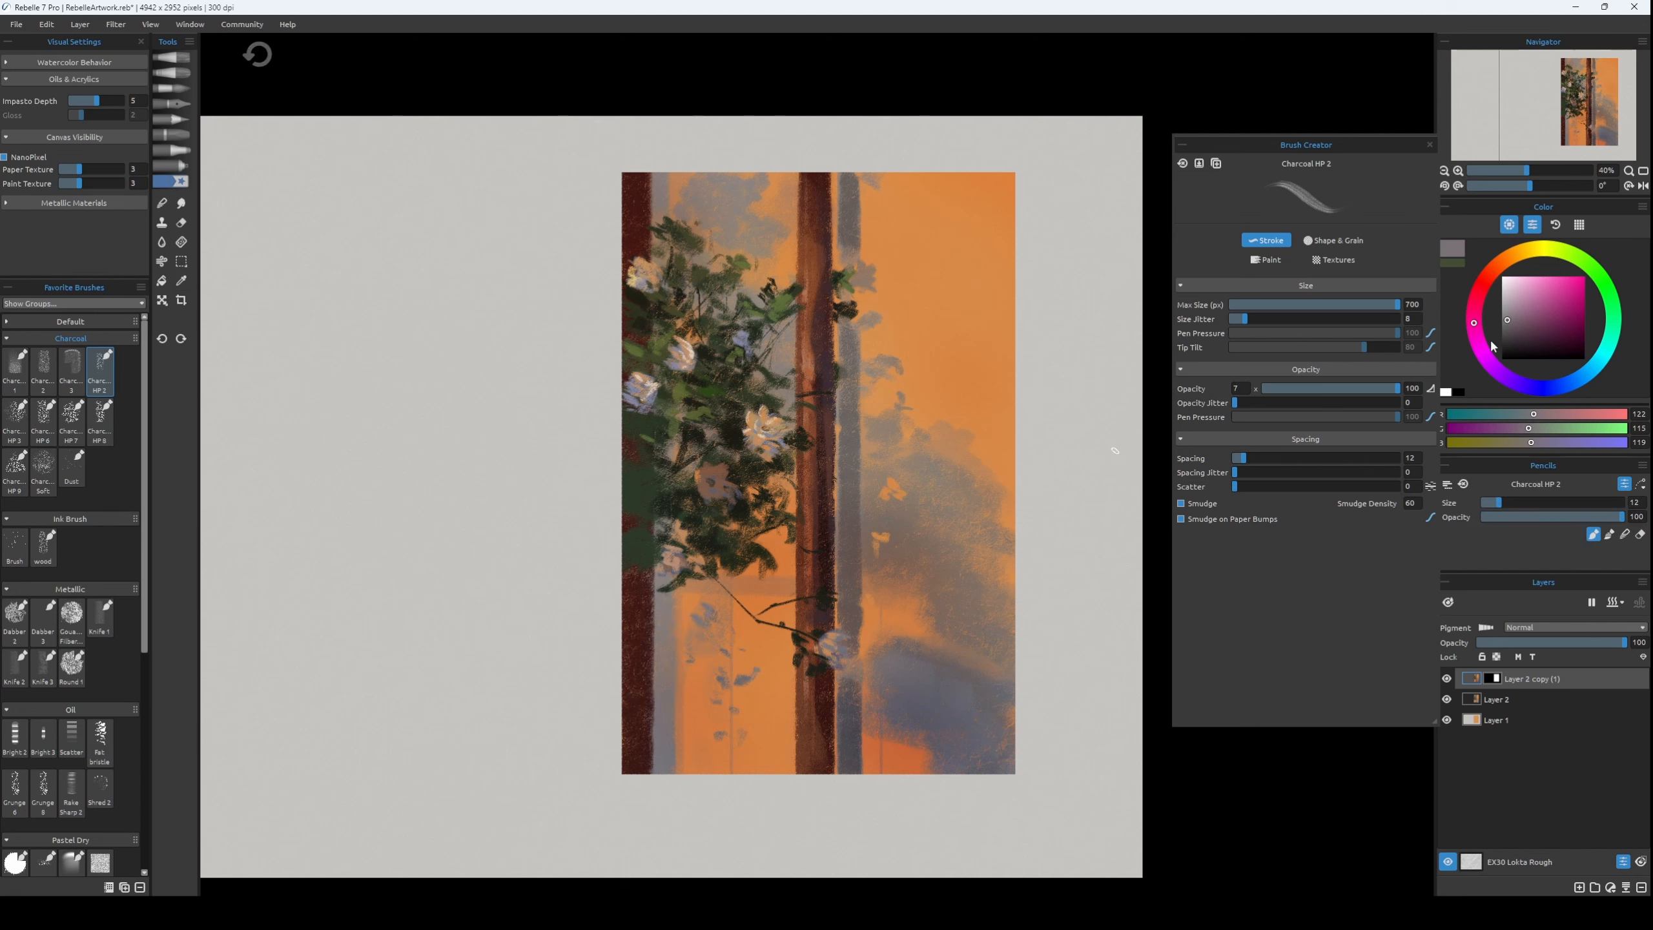
Paint a stem shadow below the foliage and leaf shadows beside the shadow strip in muted grey, RGB 102, 92, 98, undoing unwanted strokes.
{"action": "left_click", "coordinate": [1510, 323]}
{"action": "key", "text": "bracketright"}
{"action": "key", "text": "ctrl+z"}
{"action": "mouse_move", "coordinate": [718, 646]}
{"action": "left_mouse_down"}
{"action": "mouse_move", "coordinate": [711, 741]}
{"action": "mouse_move", "coordinate": [721, 639]}
{"action": "mouse_move", "coordinate": [723, 687]}
{"action": "left_mouse_up"}
{"action": "key", "text": "ctrl+z"}
{"action": "left_click", "coordinate": [1511, 326]}
{"action": "key", "text": "bracketright"}
{"action": "key", "text": "bracketright"}
{"action": "key", "text": "bracketright"}
{"action": "key", "text": "bracketright"}
{"action": "key", "text": "ctrl+z"}
{"action": "mouse_move", "coordinate": [719, 774]}
{"action": "left_mouse_down"}
{"action": "mouse_move", "coordinate": [726, 615]}
{"action": "mouse_move", "coordinate": [736, 635]}
{"action": "left_mouse_up"}
{"action": "key", "text": "ctrl+z"}
{"action": "key", "text": "ctrl+z"}
{"action": "key", "text": "bracketleft"}
{"action": "key", "text": "ctrl+z"}
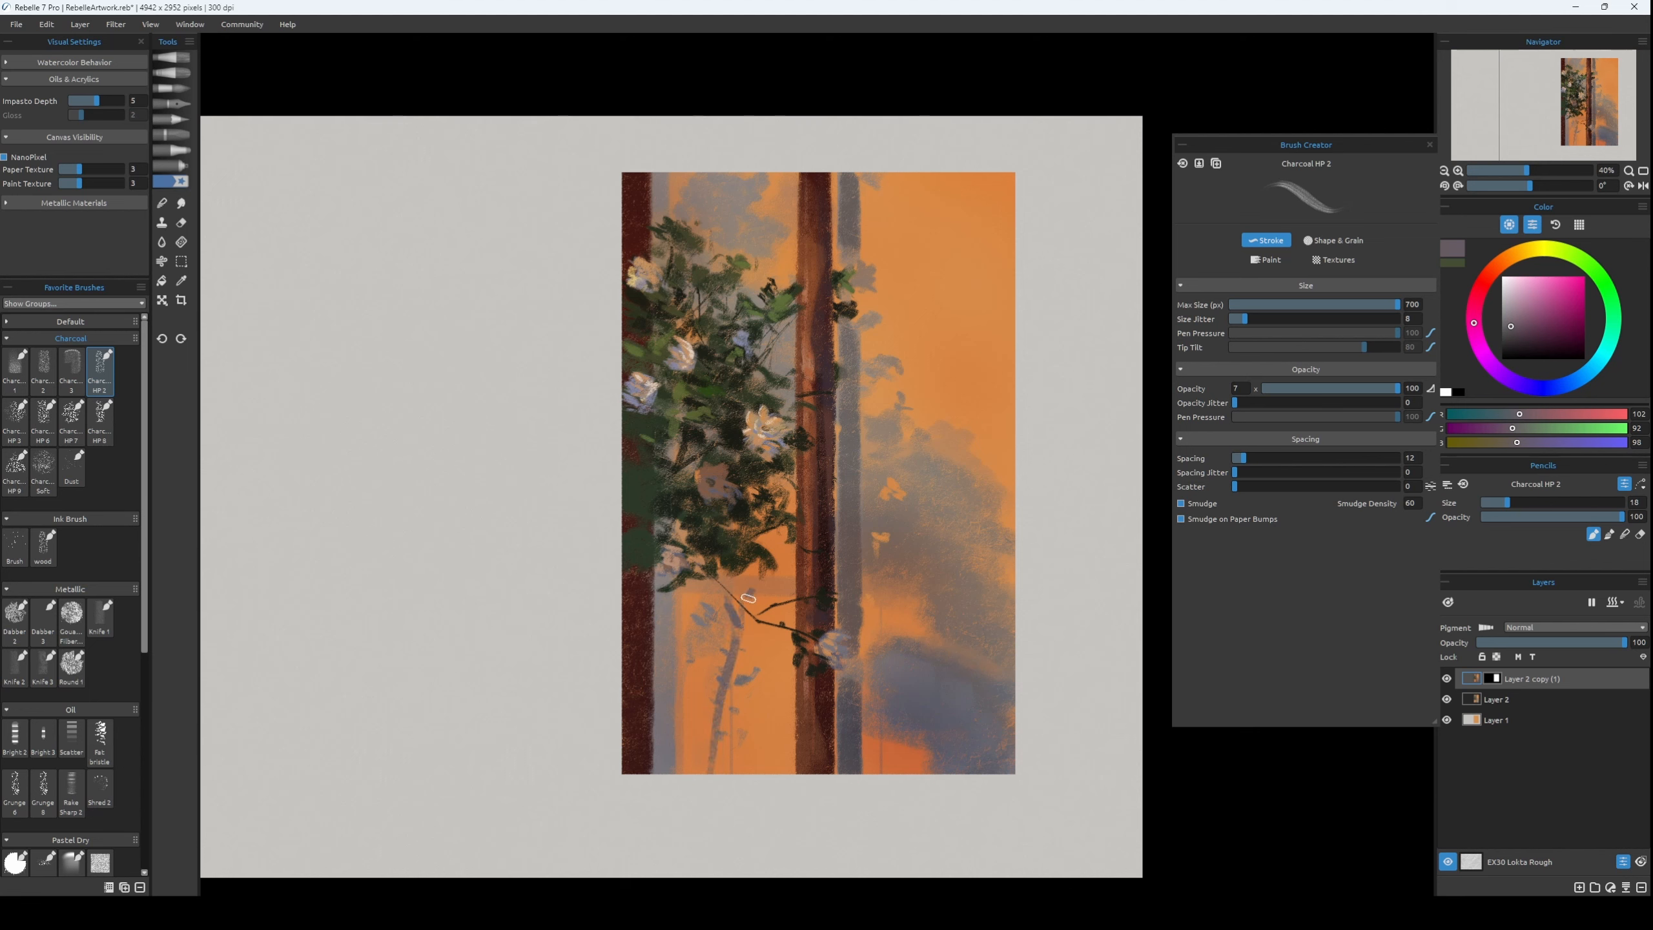
{"action": "key", "text": "ctrl+z"}
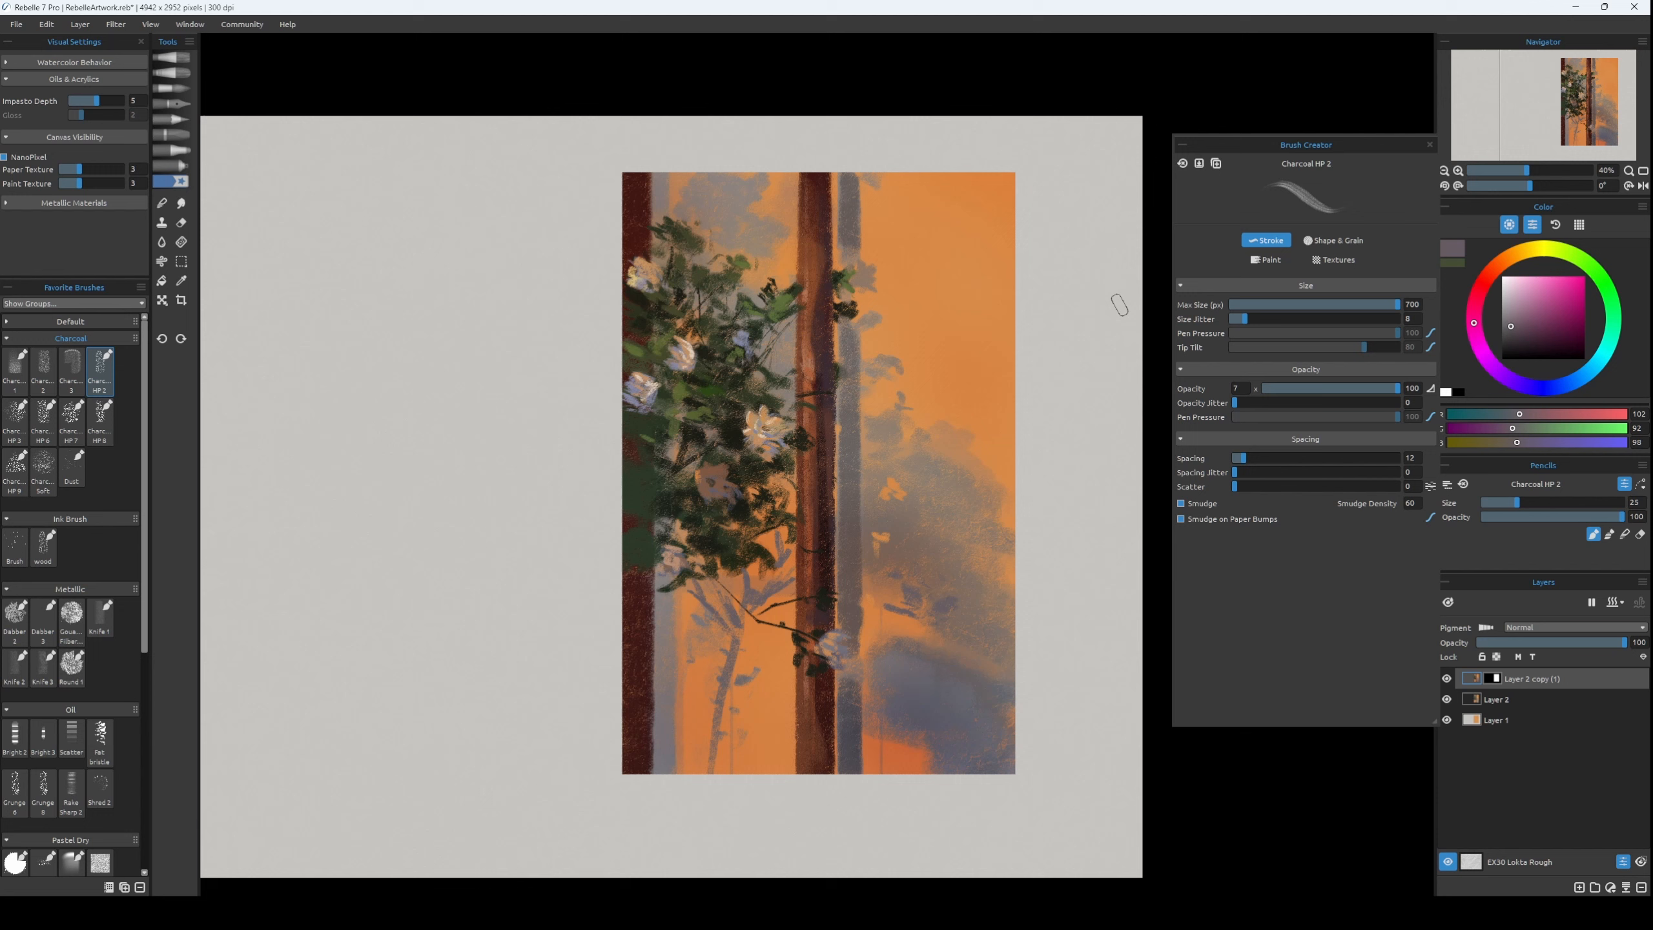
Touch up the middle trunk's shaded edge near the lower flower with sampled dark grey, RGB 74, 71, 76, at brush size 30.
{"action": "left_click", "coordinate": [851, 645], "text": "alt"}
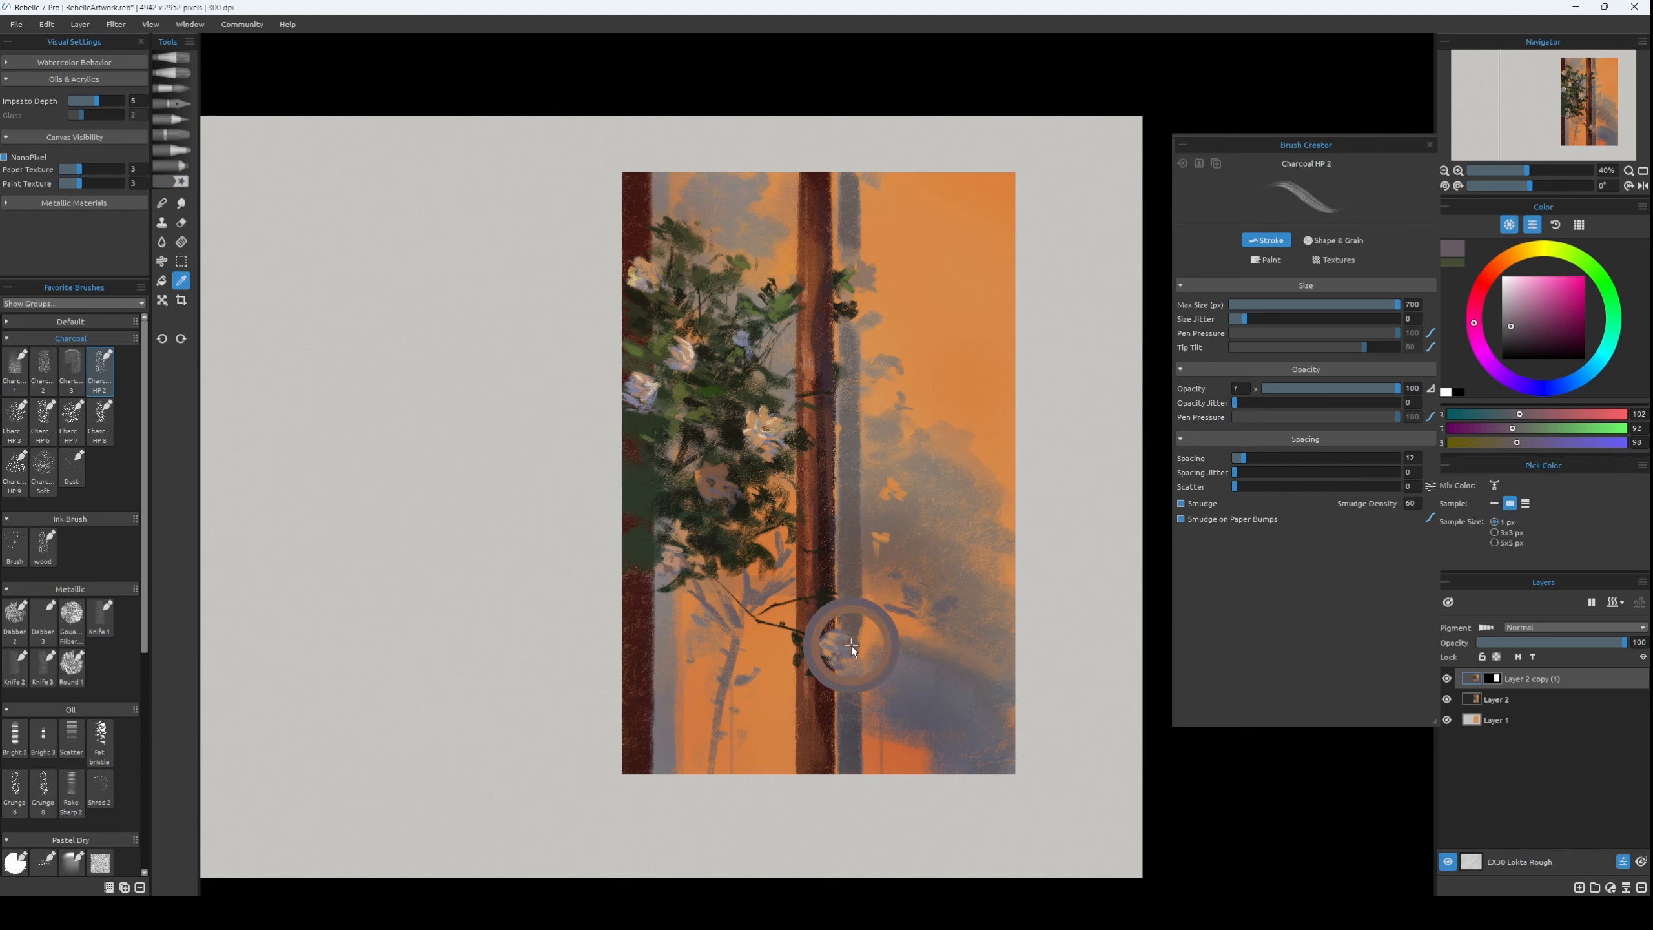
{"action": "key", "text": "bracketright"}
{"action": "left_click", "coordinate": [833, 701], "text": "alt"}
{"action": "key", "text": "bracketright"}
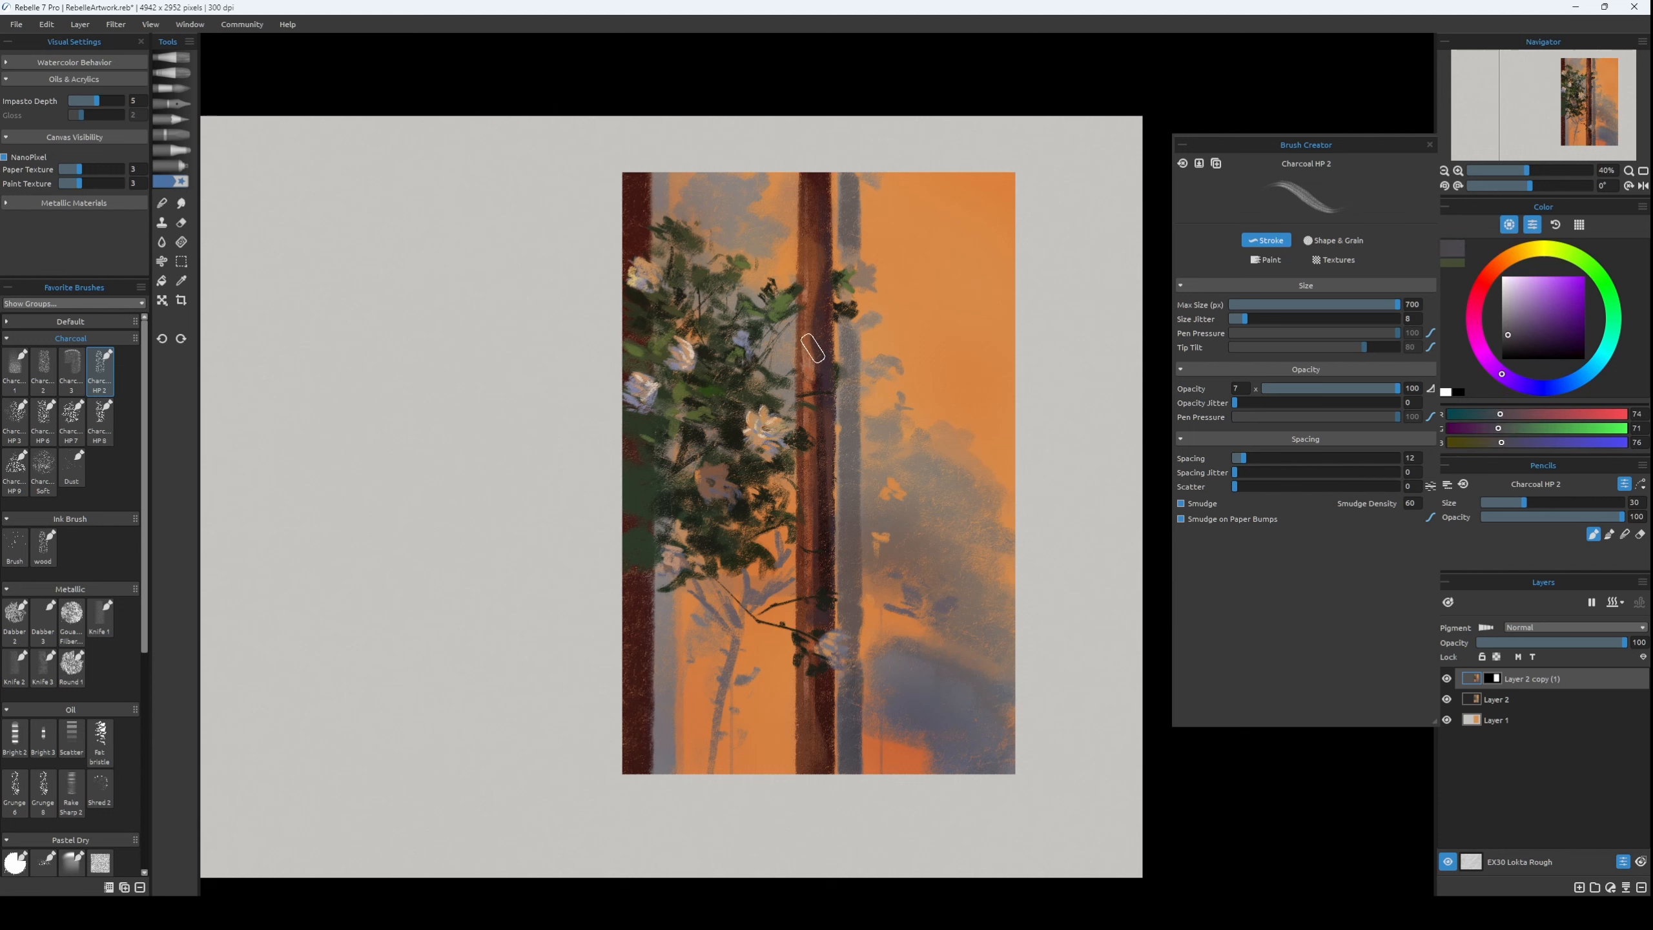
{"action": "key", "text": "bracketleft"}
Duplicate Layer 2 copy (1) and apply a Gaussian Blur to the duplicate.
{"action": "key", "text": "ctrl+j"}
{"action": "left_click", "coordinate": [115, 24]}
{"action": "left_click", "coordinate": [130, 203]}
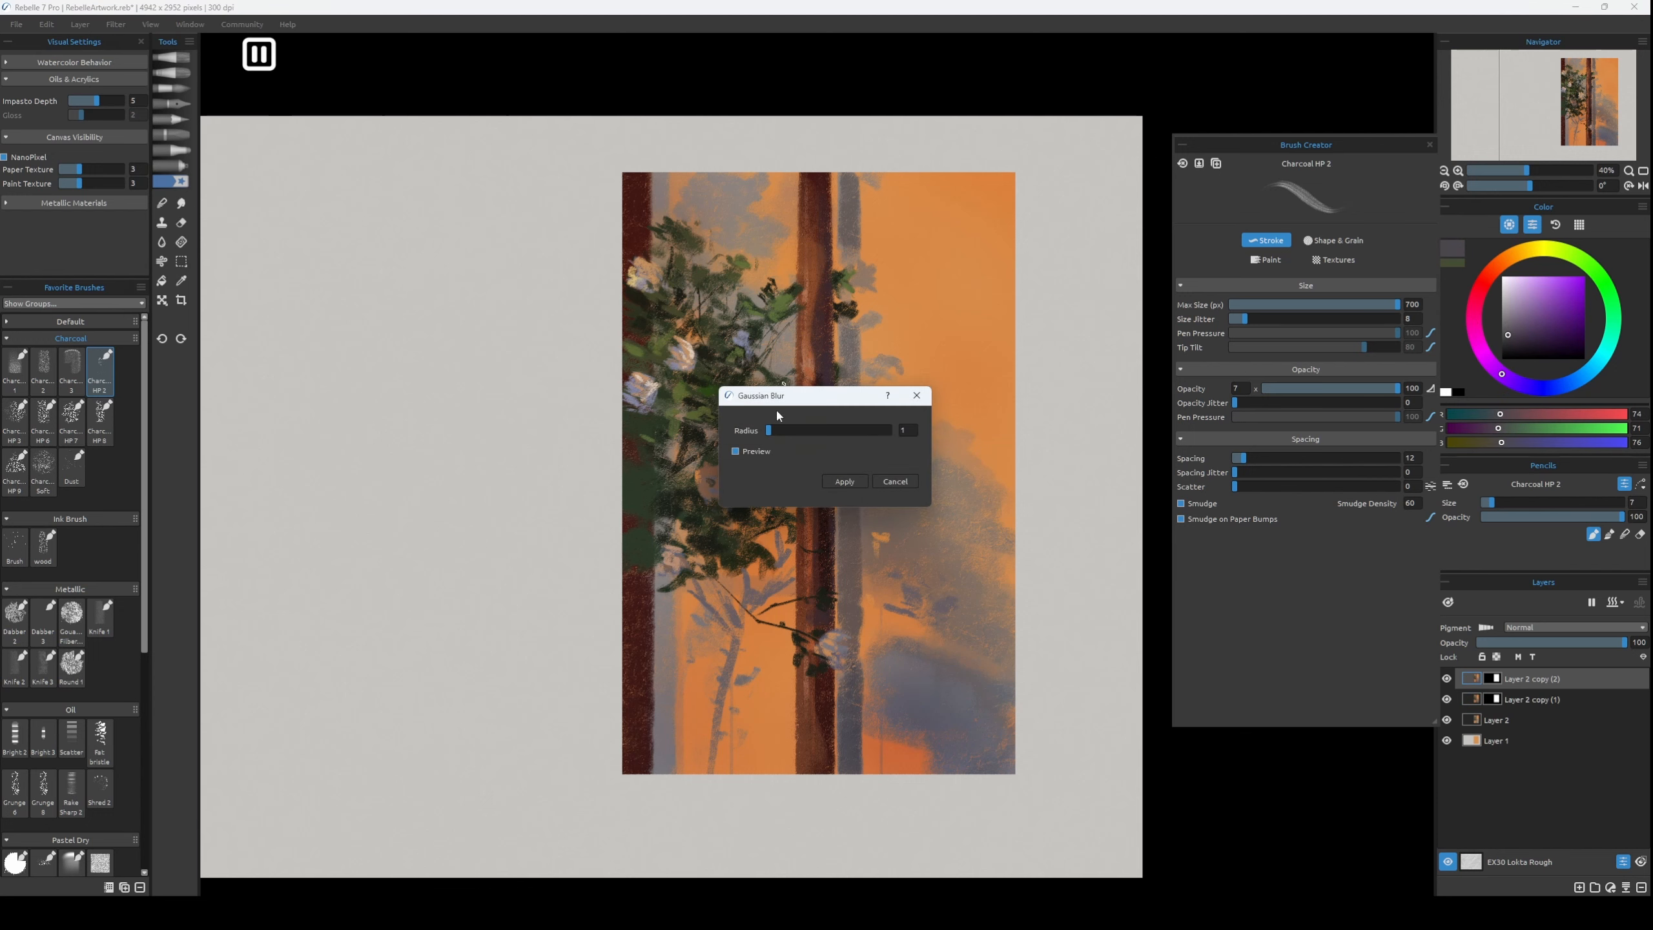
{"action": "left_click", "coordinate": [845, 480]}
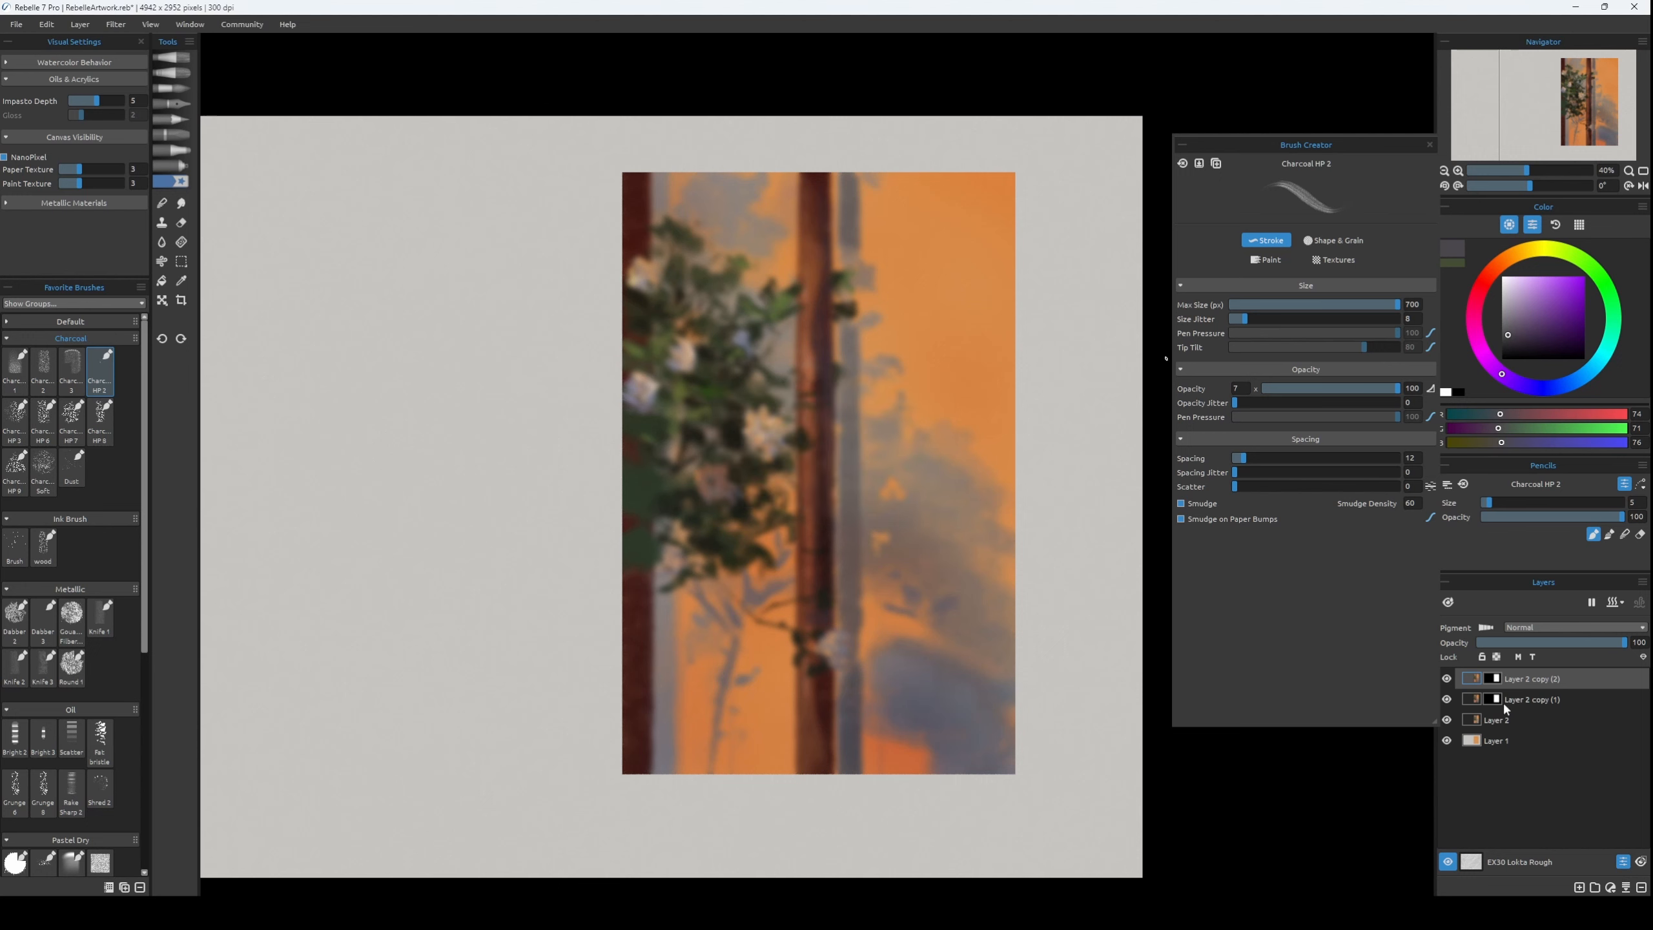
Fill the blurred copy's layer mask with black to hide the blur.
{"action": "key", "text": "g"}
{"action": "left_click", "coordinate": [807, 448]}
{"action": "key", "text": "b"}
{"action": "key", "text": "ctrl+z"}
{"action": "left_click", "coordinate": [1502, 359]}
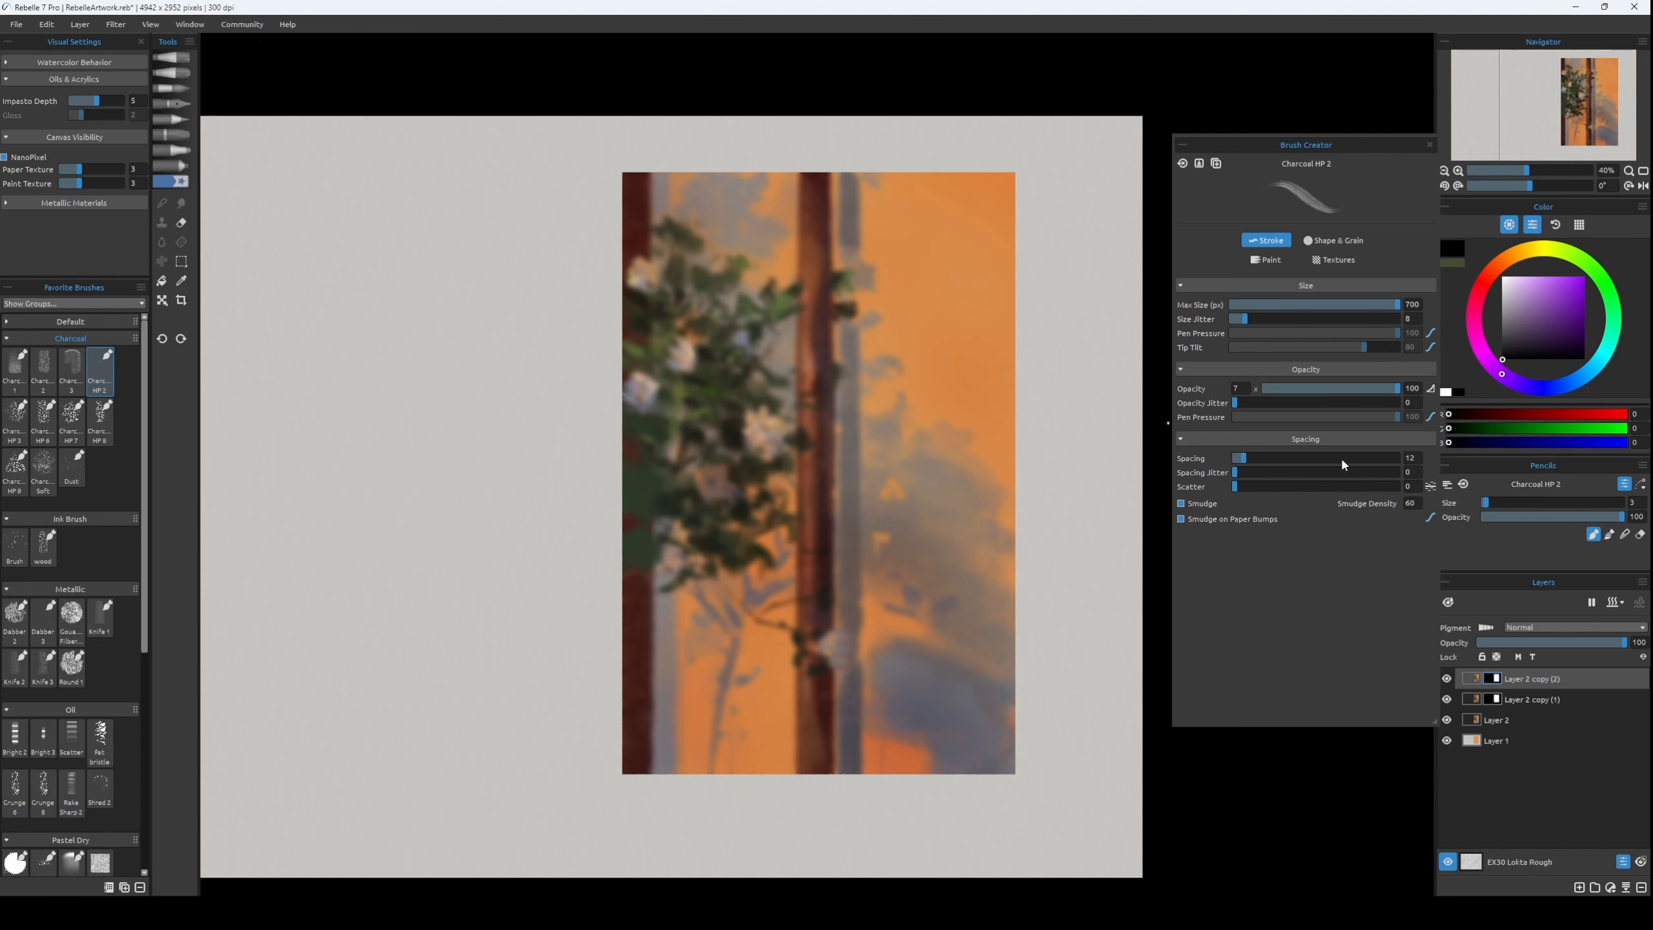
{"action": "key", "text": "g"}
{"action": "left_click", "coordinate": [846, 450]}
{"action": "key", "text": "b"}
Reveal the blur over the foliage, trunks and lower panel by painting white on the mask with the Spray airbrush at size 100.
{"action": "left_click", "coordinate": [168, 166]}
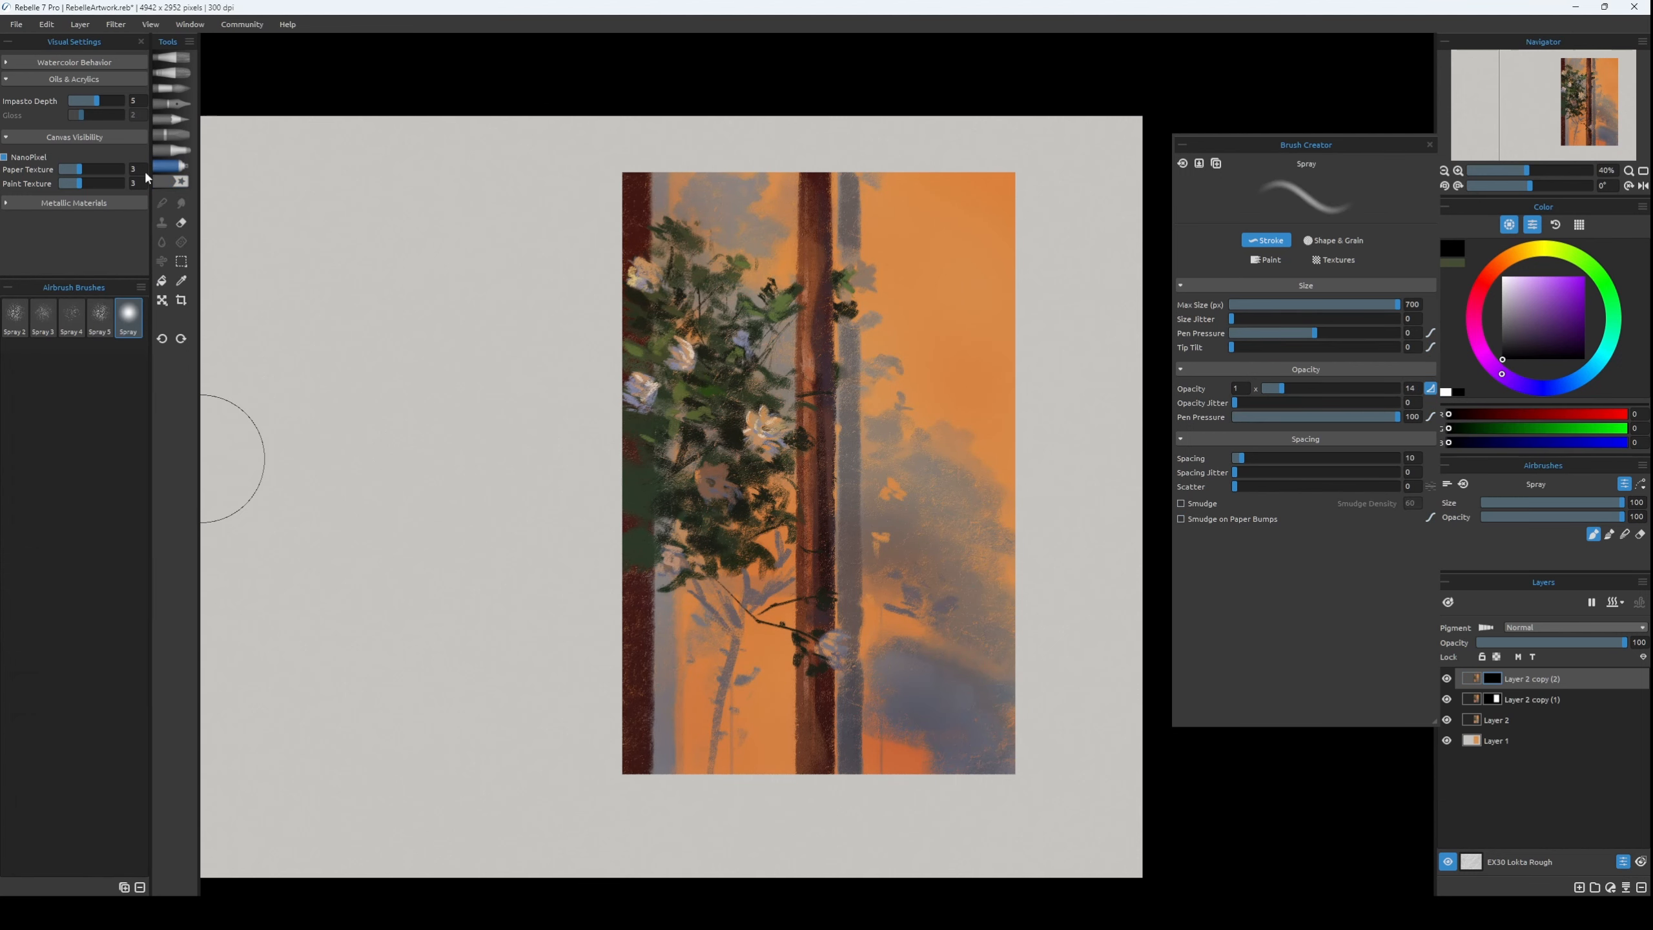
{"action": "key", "text": "bracketleft"}
{"action": "key", "text": "bracketleft"}
{"action": "key", "text": "bracketleft"}
{"action": "key", "text": "bracketleft"}
{"action": "key", "text": "bracketleft"}
{"action": "key", "text": "bracketleft"}
{"action": "key", "text": "x"}
{"action": "key", "text": "bracketright"}
{"action": "key", "text": "bracketright"}
{"action": "key", "text": "bracketright"}
{"action": "key", "text": "bracketright"}
{"action": "key", "text": "bracketright"}
{"action": "key", "text": "bracketright"}
{"action": "key", "text": "bracketright"}
{"action": "left_click", "coordinate": [1445, 392]}
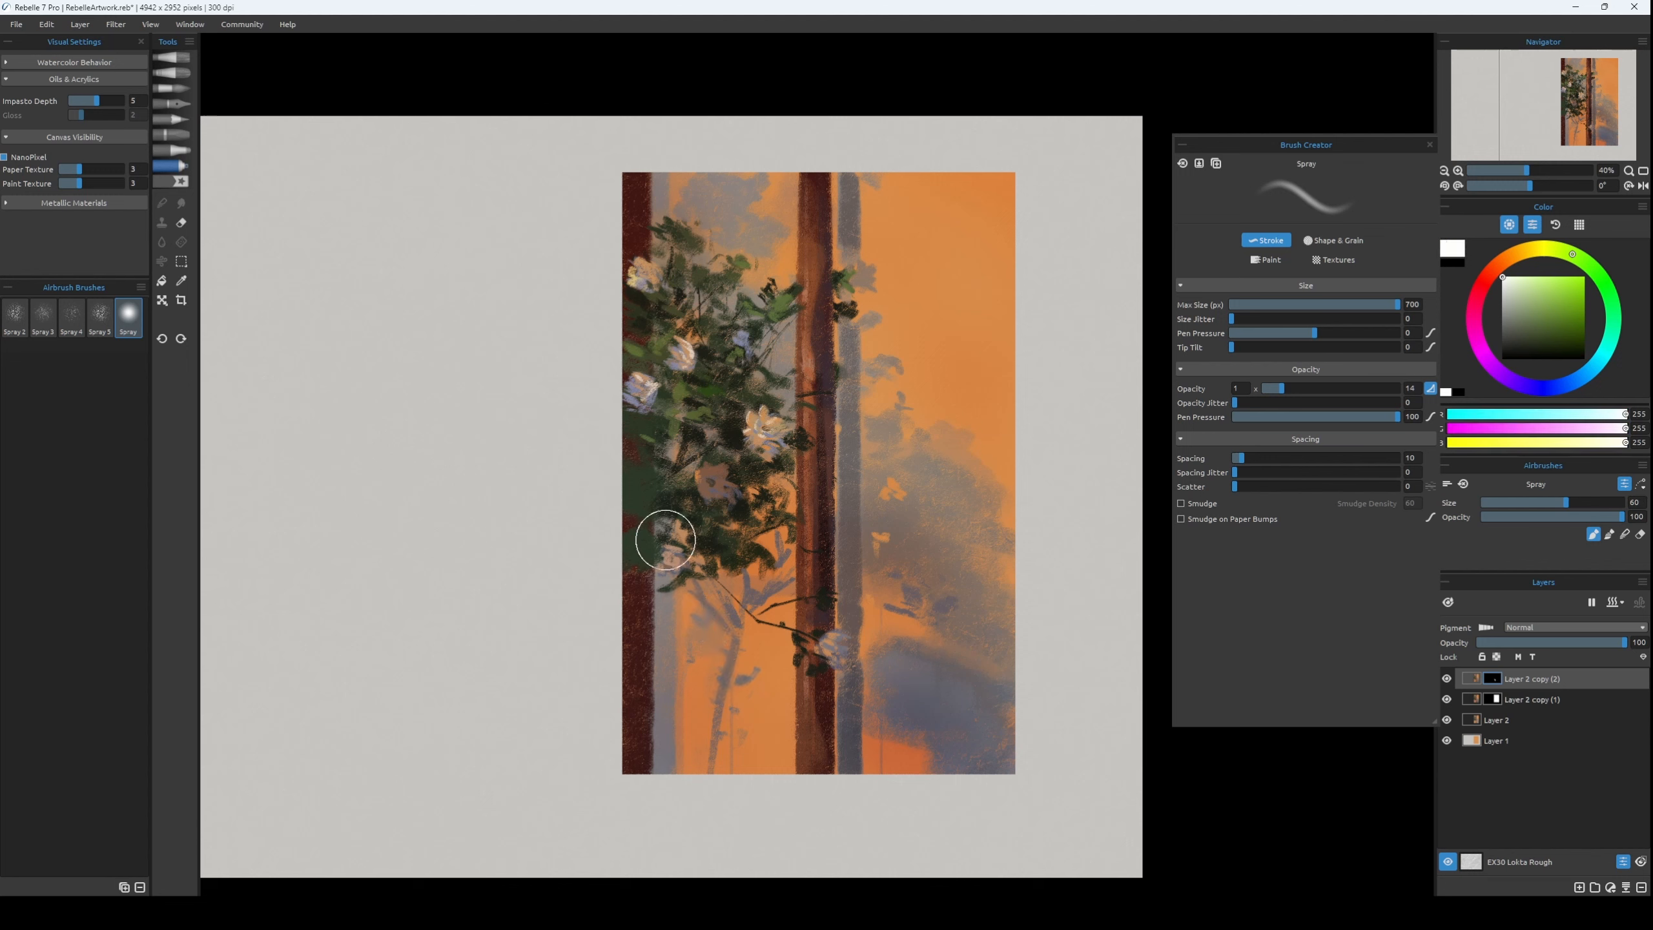
{"action": "key", "text": "bracketright"}
{"action": "key", "text": "bracketright"}
{"action": "key", "text": "bracketright"}
{"action": "key", "text": "bracketright"}
{"action": "key", "text": "bracketright"}
{"action": "key", "text": "bracketright"}
{"action": "key", "text": "bracketright"}
{"action": "key", "text": "bracketright"}
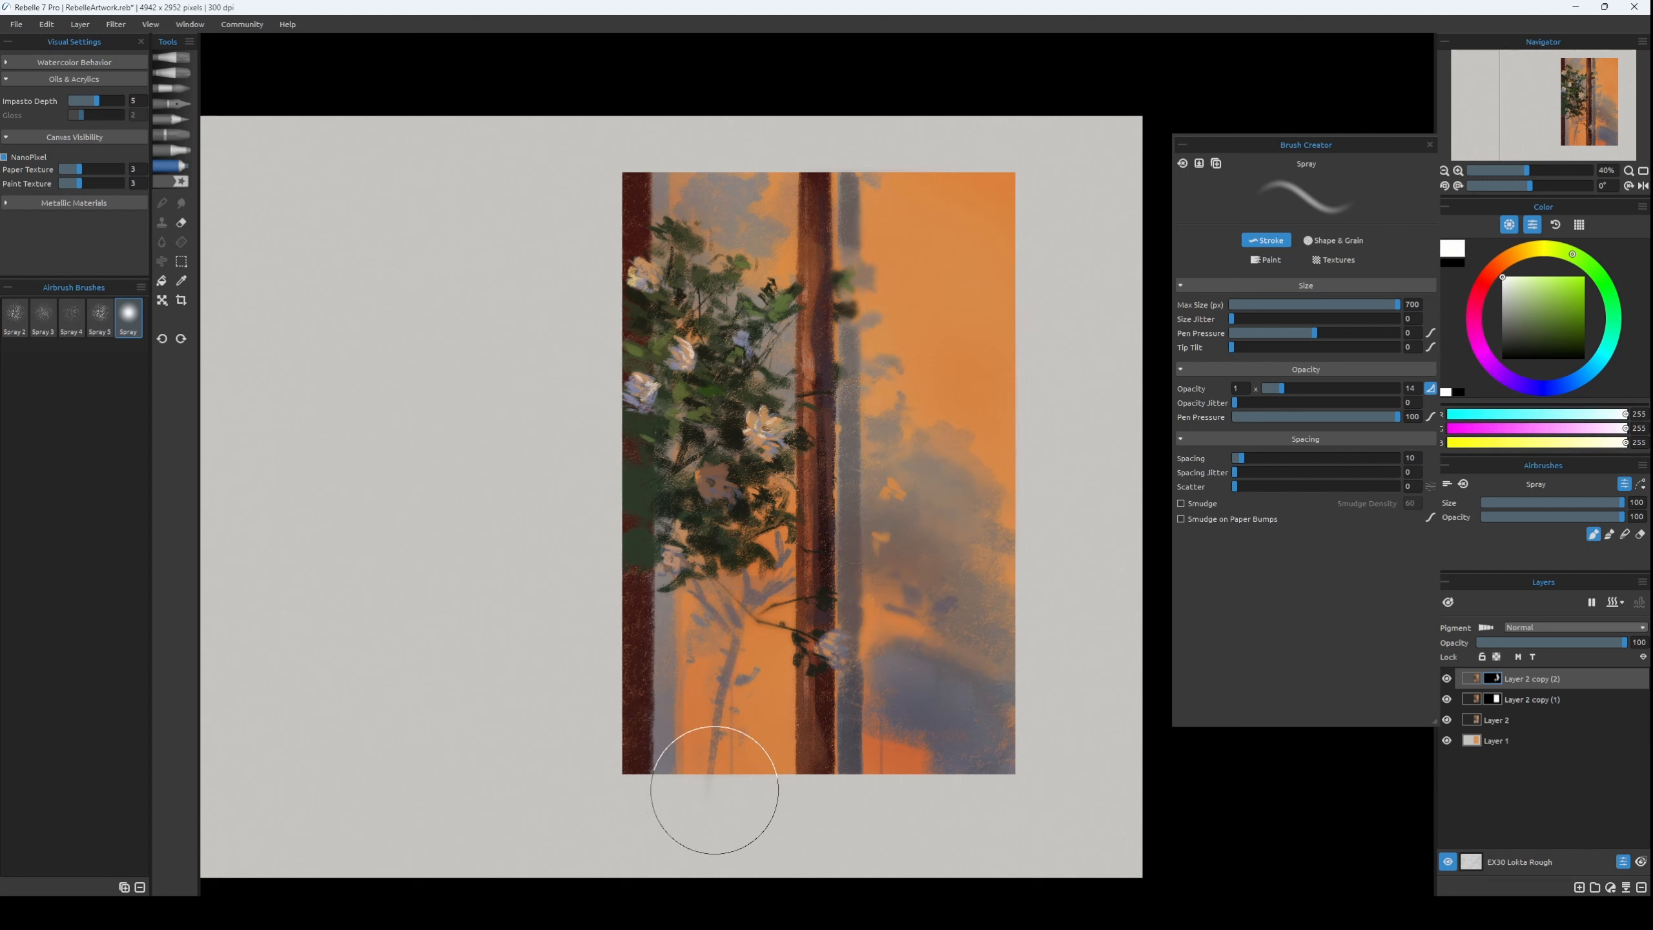
{"action": "mouse_move", "coordinate": [713, 801]}
{"action": "left_mouse_down"}
{"action": "mouse_move", "coordinate": [635, 652]}
{"action": "mouse_move", "coordinate": [725, 679]}
{"action": "mouse_move", "coordinate": [761, 760]}
{"action": "mouse_move", "coordinate": [688, 572]}
{"action": "mouse_move", "coordinate": [702, 490]}
{"action": "mouse_move", "coordinate": [679, 274]}
{"action": "left_mouse_up"}
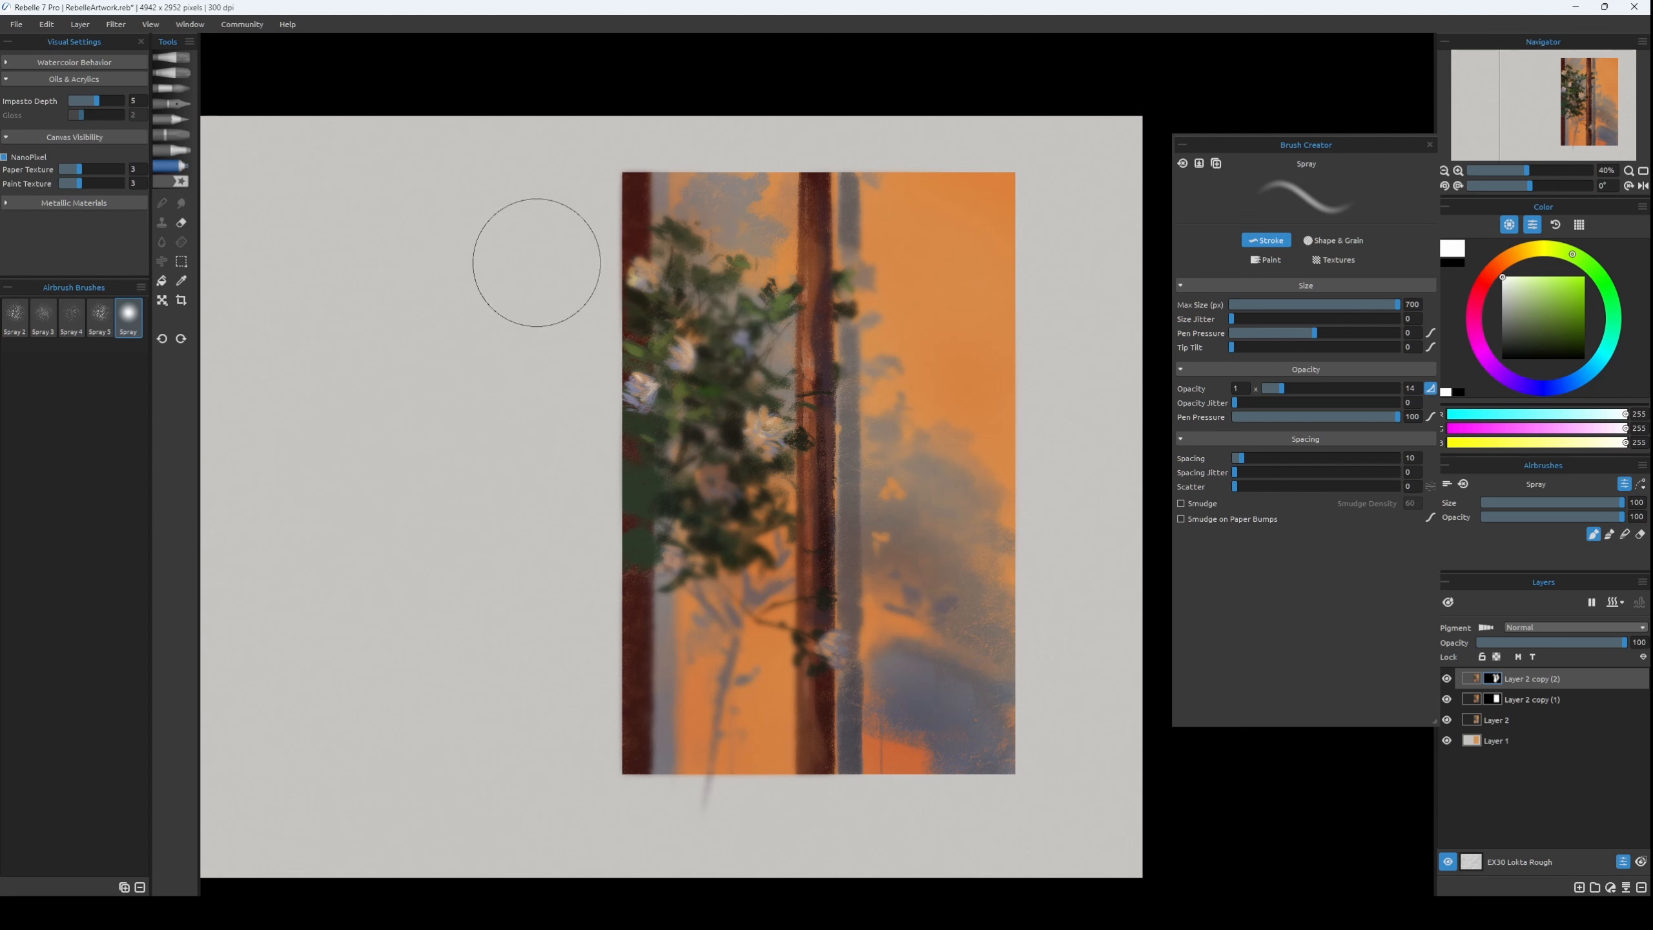
Mask the blur off the central foliage with black airbrush strokes and check the composition in the mirrored view.
{"action": "key", "text": "x"}
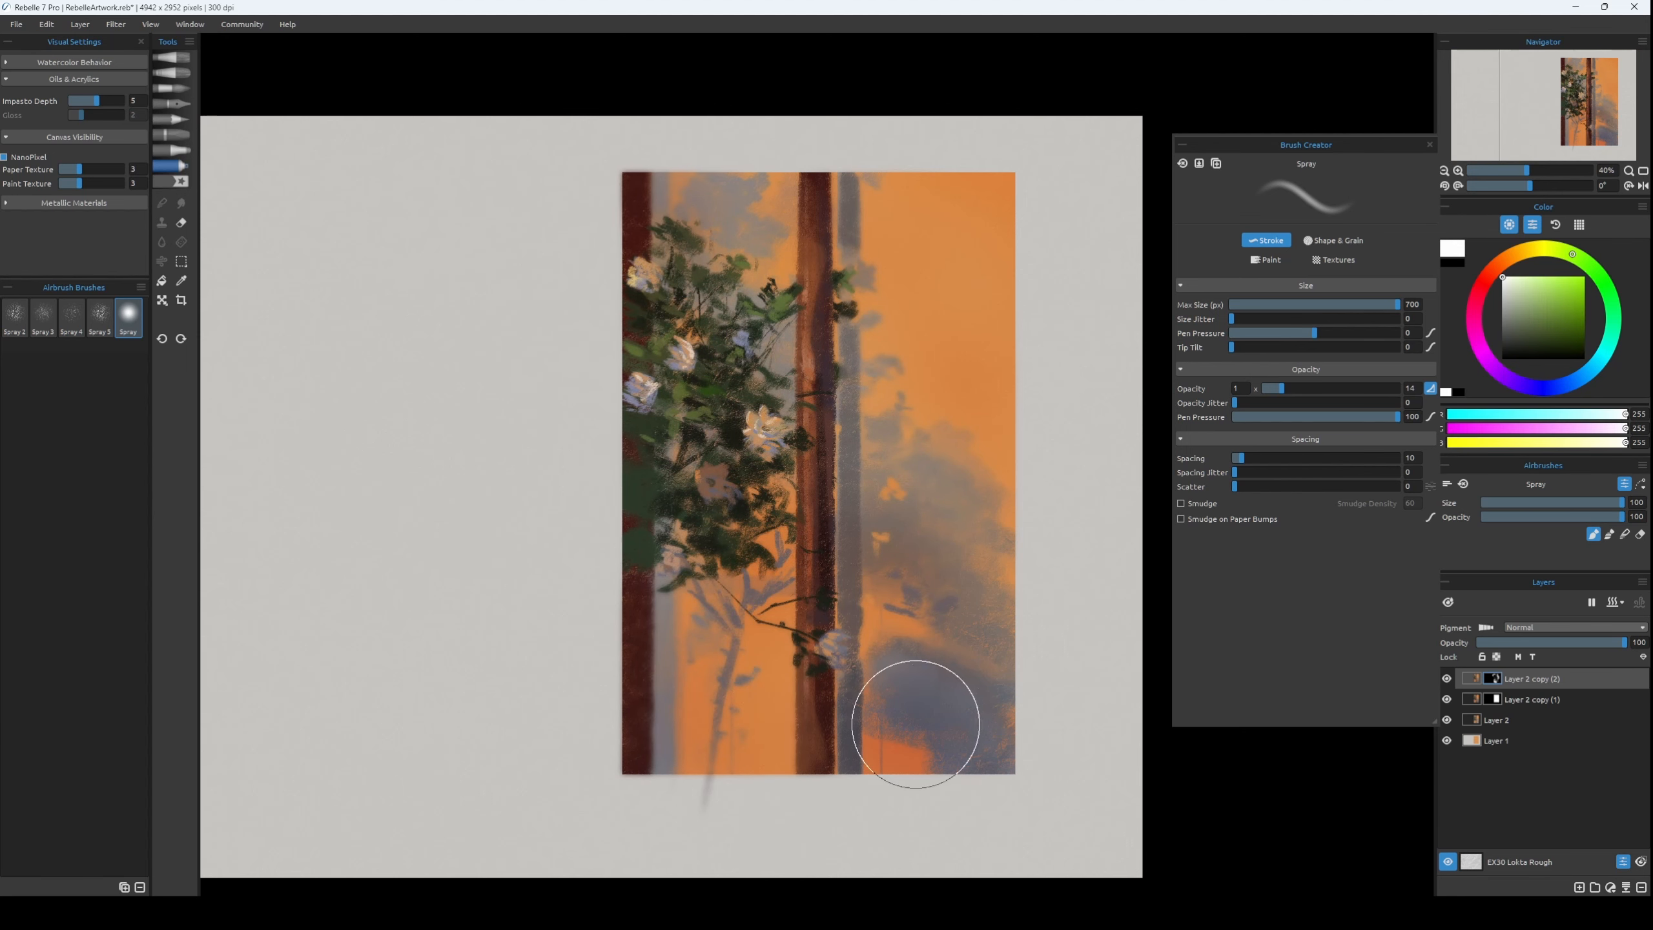
{"action": "key", "text": "m"}
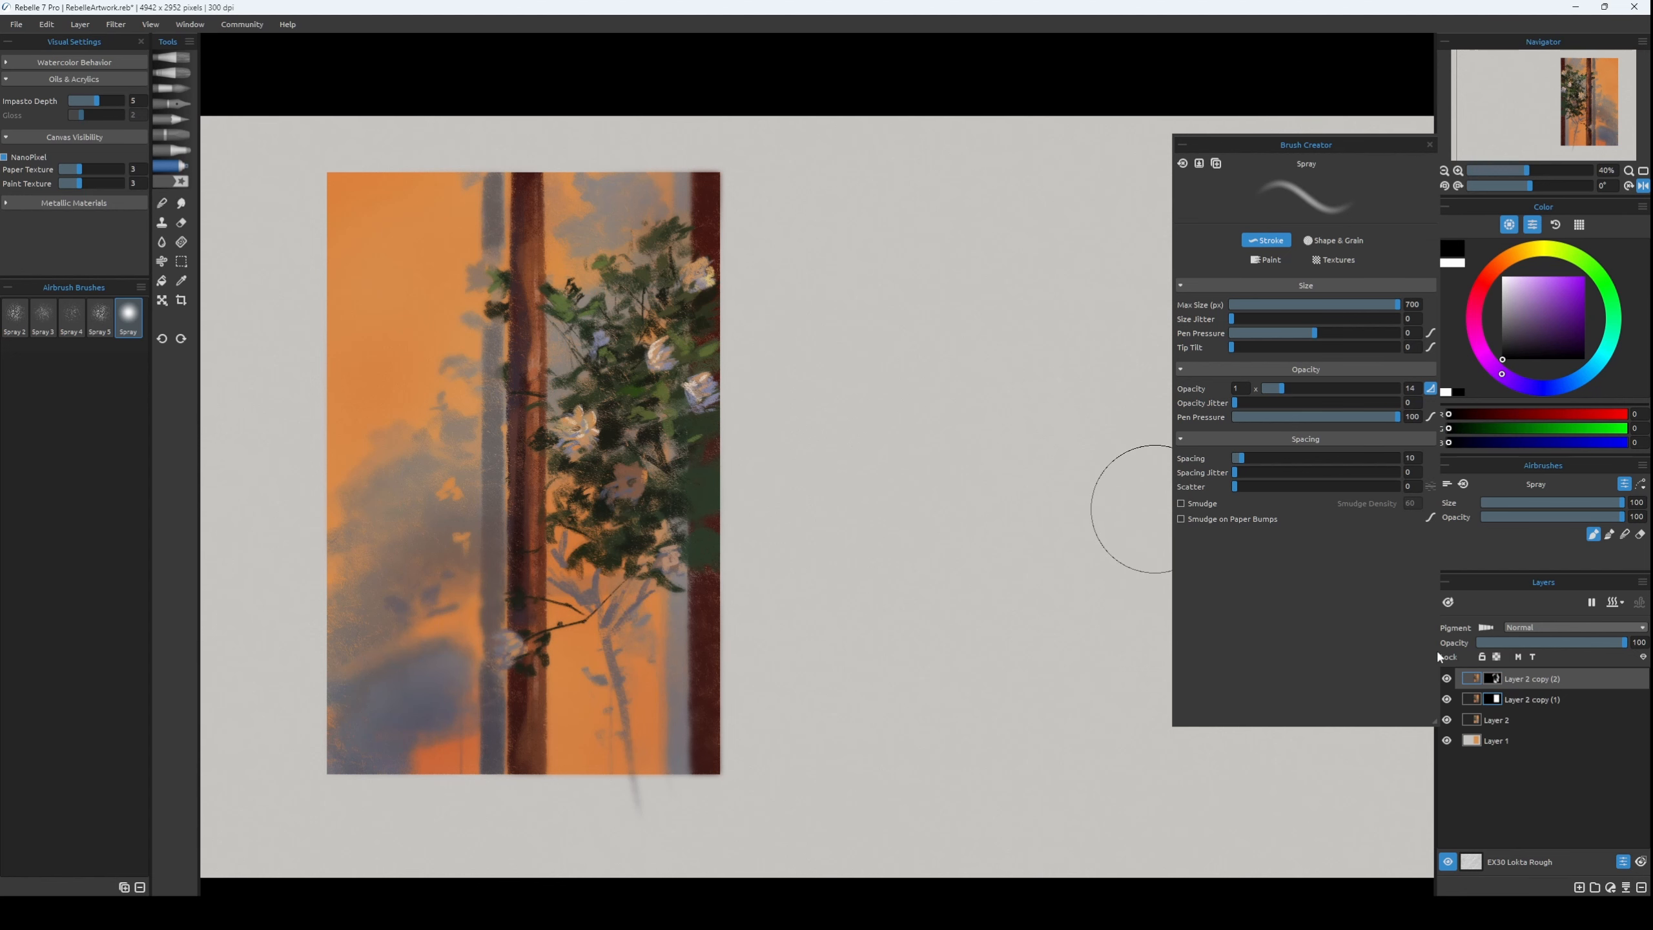
{"action": "key", "text": "m"}
Clear stray paint outside the orange panel from Layer 2 copy (2) and Layer 2 copy (1) using an inverted selection.
{"action": "left_click", "coordinate": [1480, 702]}
{"action": "key", "text": "ctrl+a"}
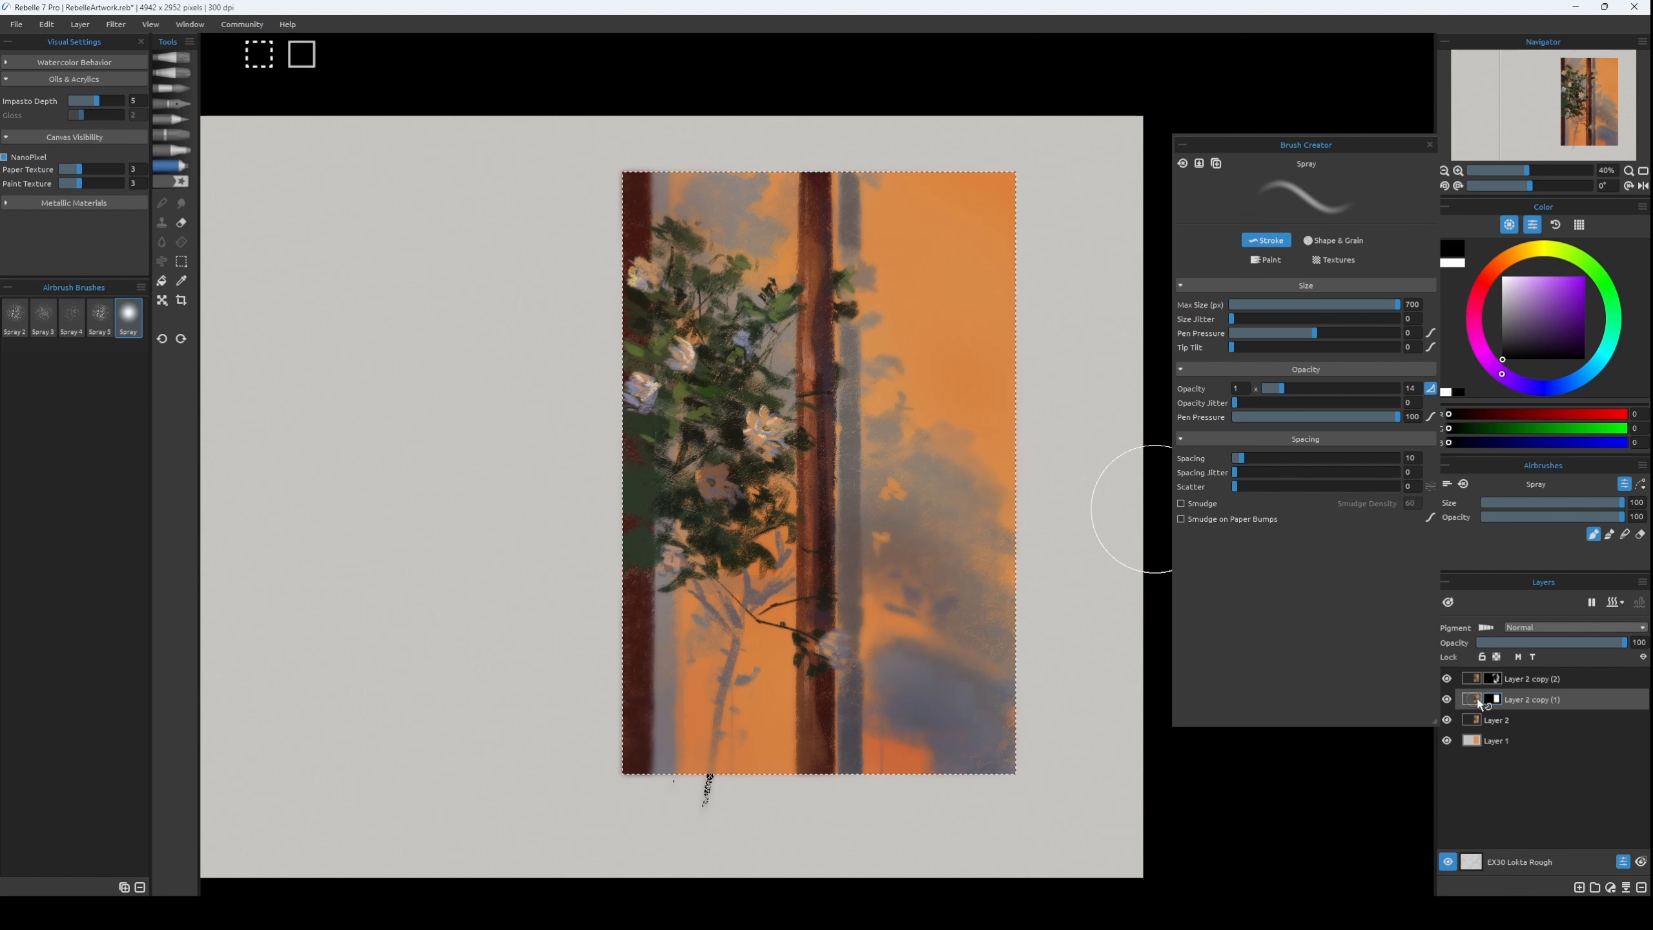
{"action": "left_click", "coordinate": [1471, 719], "text": "ctrl"}
{"action": "left_click", "coordinate": [1492, 680]}
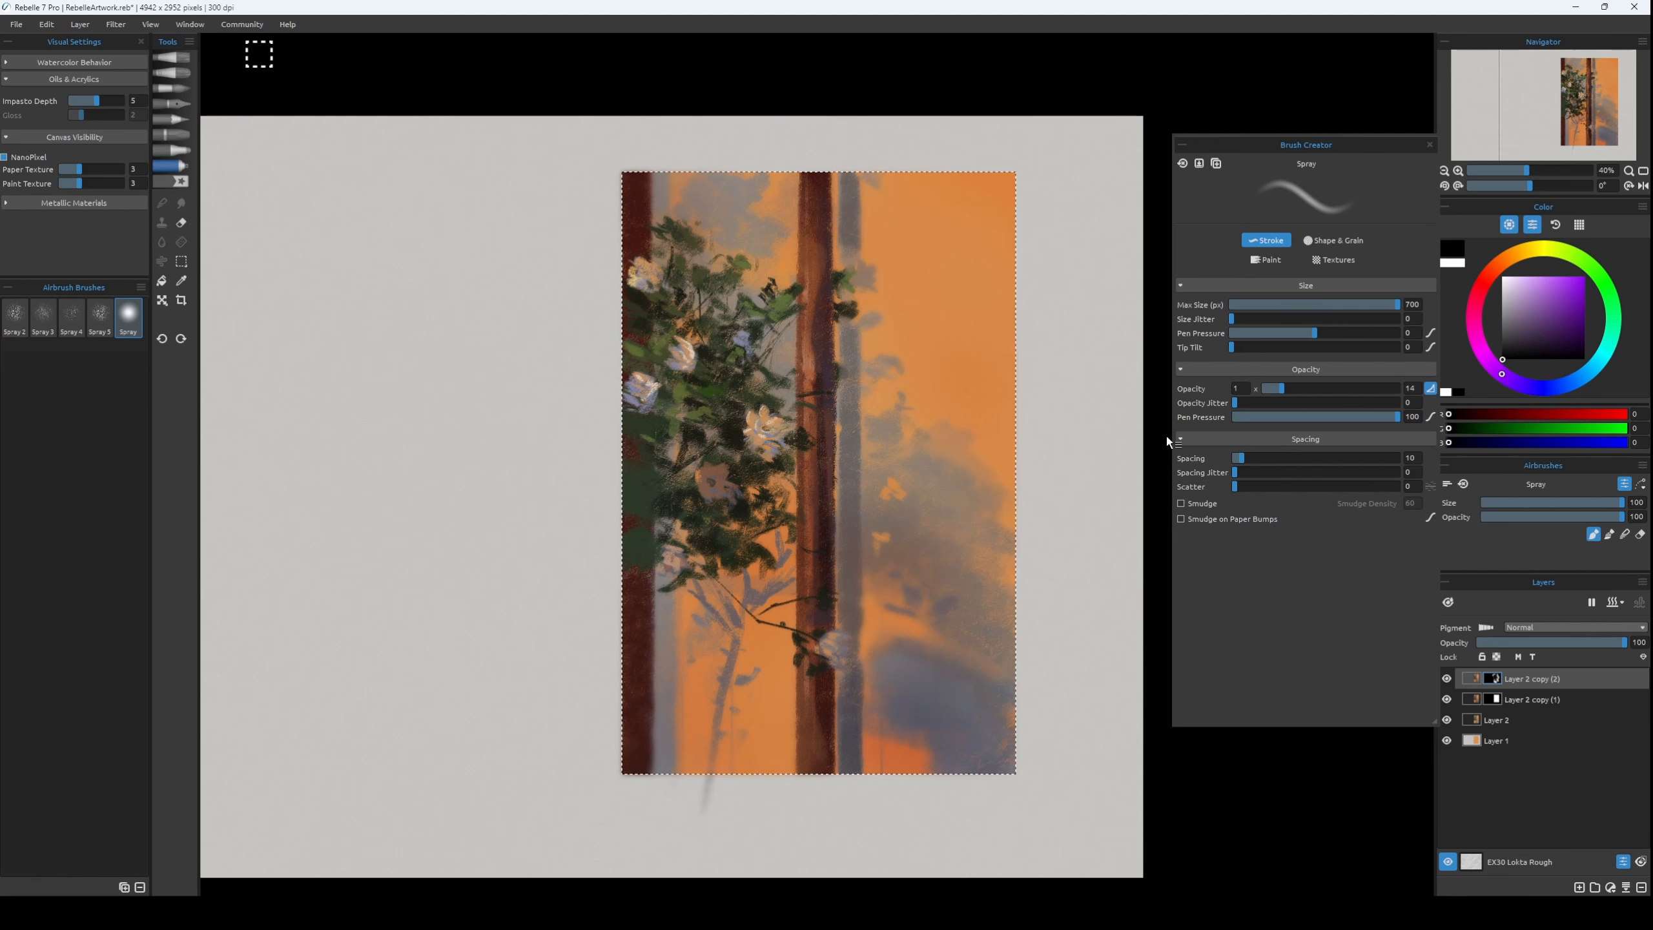
{"action": "key", "text": "ctrl+shift+i"}
{"action": "key", "text": "g"}
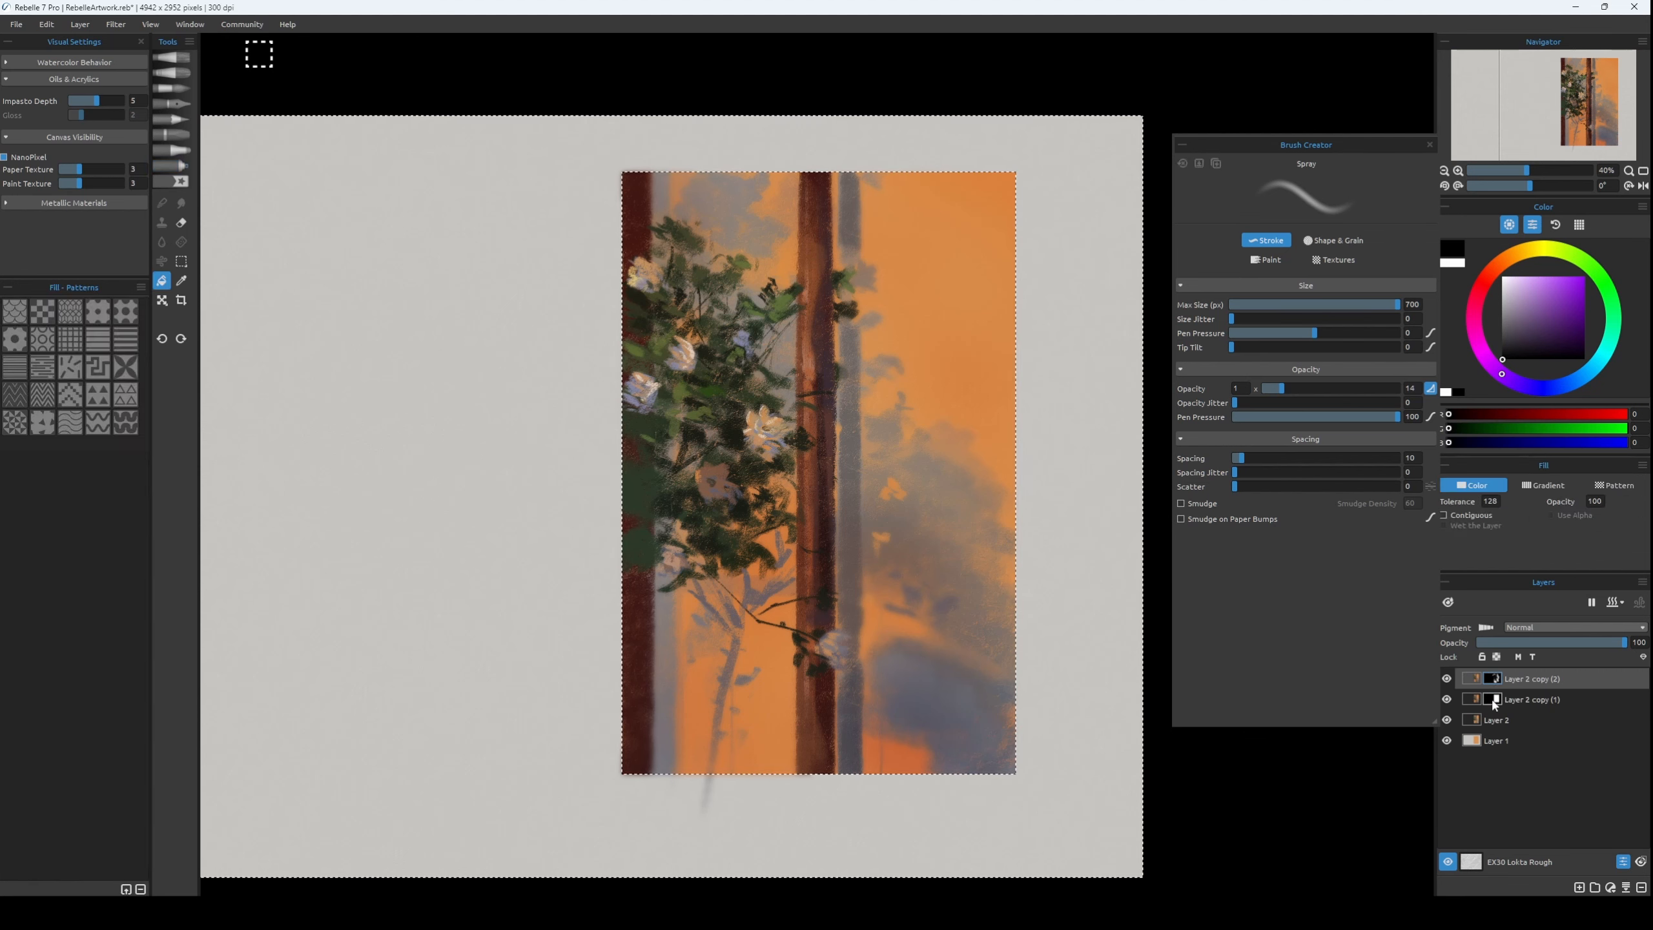
{"action": "left_click", "coordinate": [1475, 681]}
{"action": "key", "text": "Delete"}
{"action": "left_click", "coordinate": [1472, 701]}
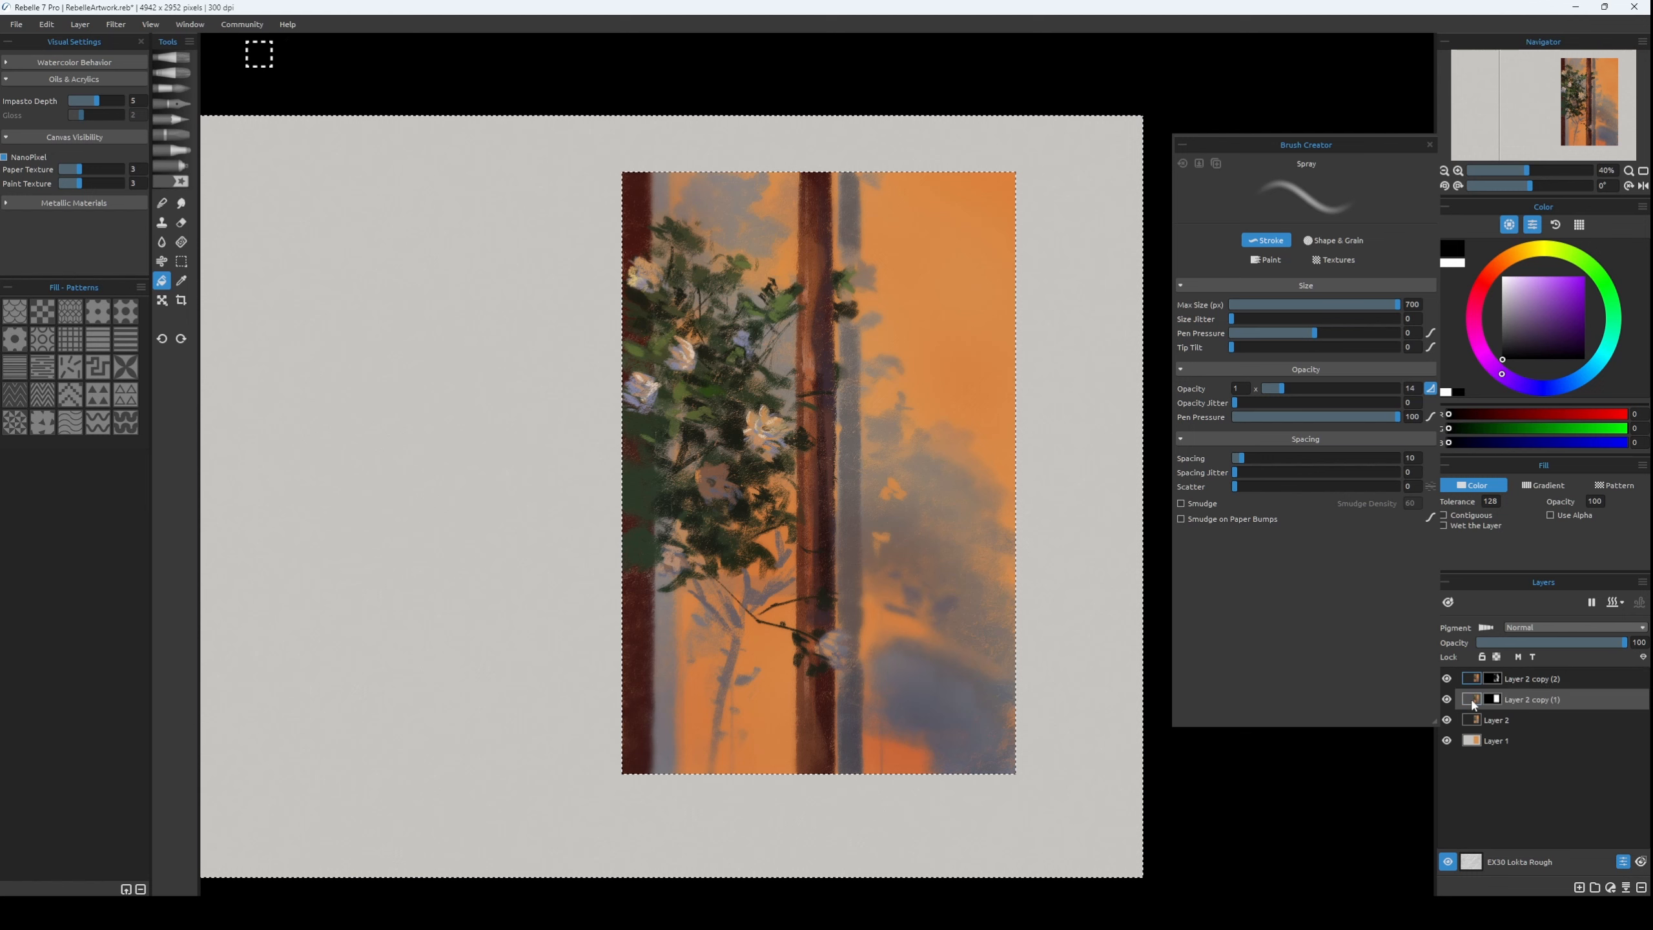
{"action": "key", "text": "Delete"}
{"action": "key", "text": "ctrl+d"}
{"action": "key", "text": "b"}
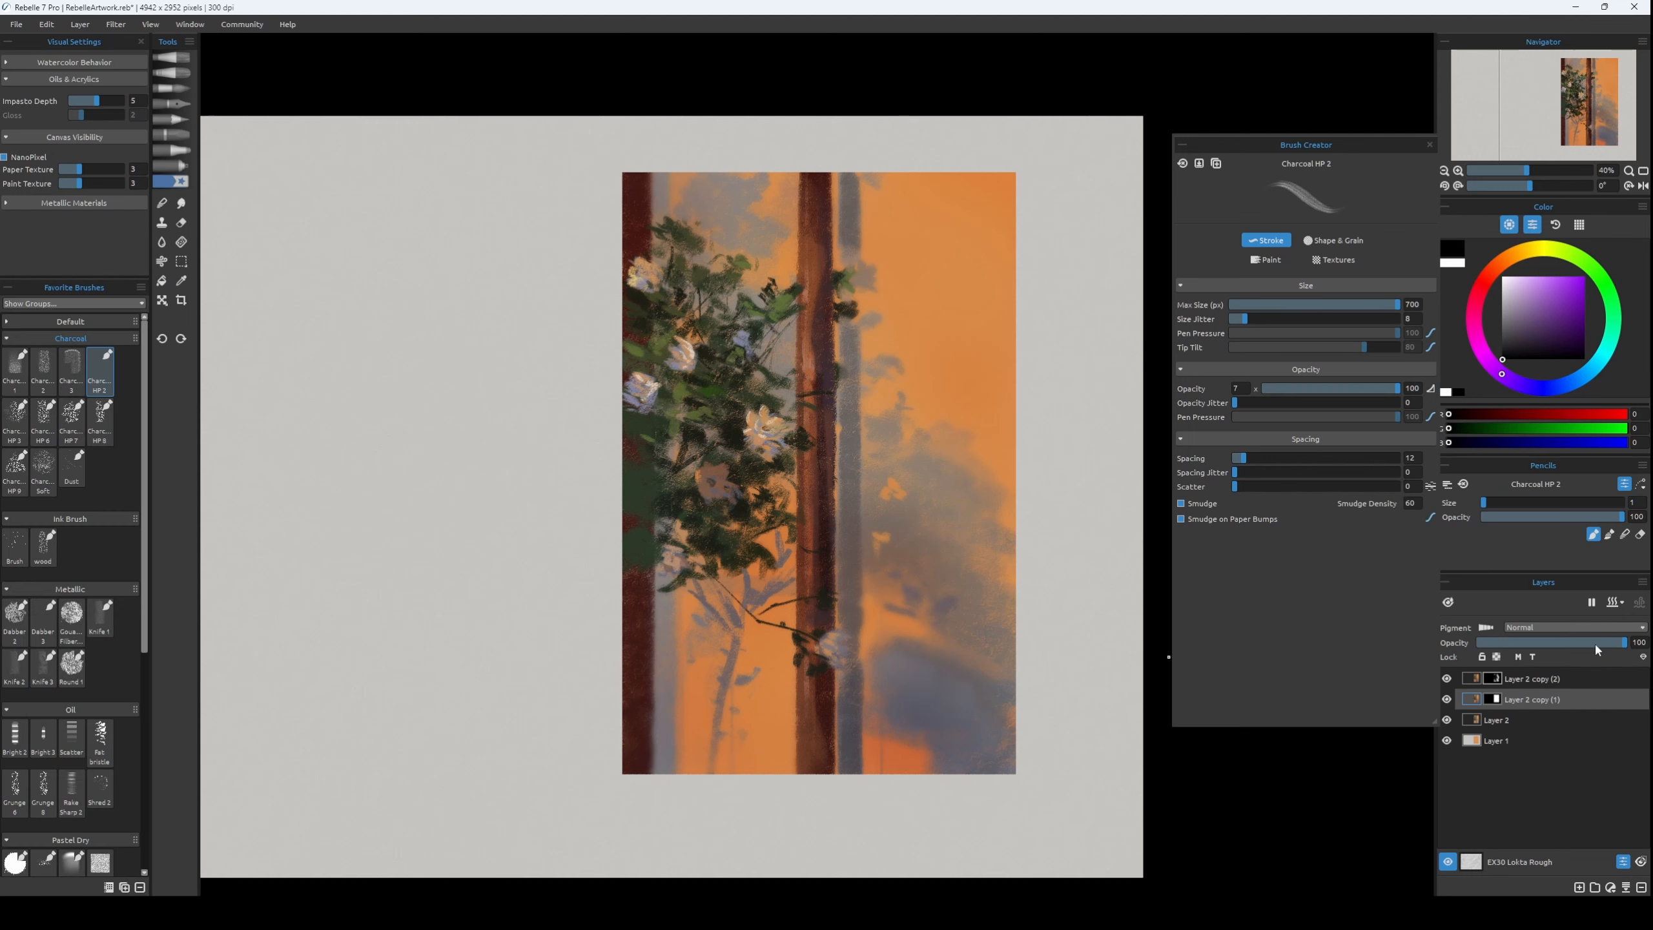
Try the blurred Layer 2 copy (2) at about 11 opacity and discard that layer.
{"action": "left_click_drag", "start_coordinate": [1596, 644], "coordinate": [1631, 658]}
{"action": "left_click", "coordinate": [1581, 678]}
{"action": "left_click_drag", "start_coordinate": [1588, 644], "coordinate": [1510, 650]}
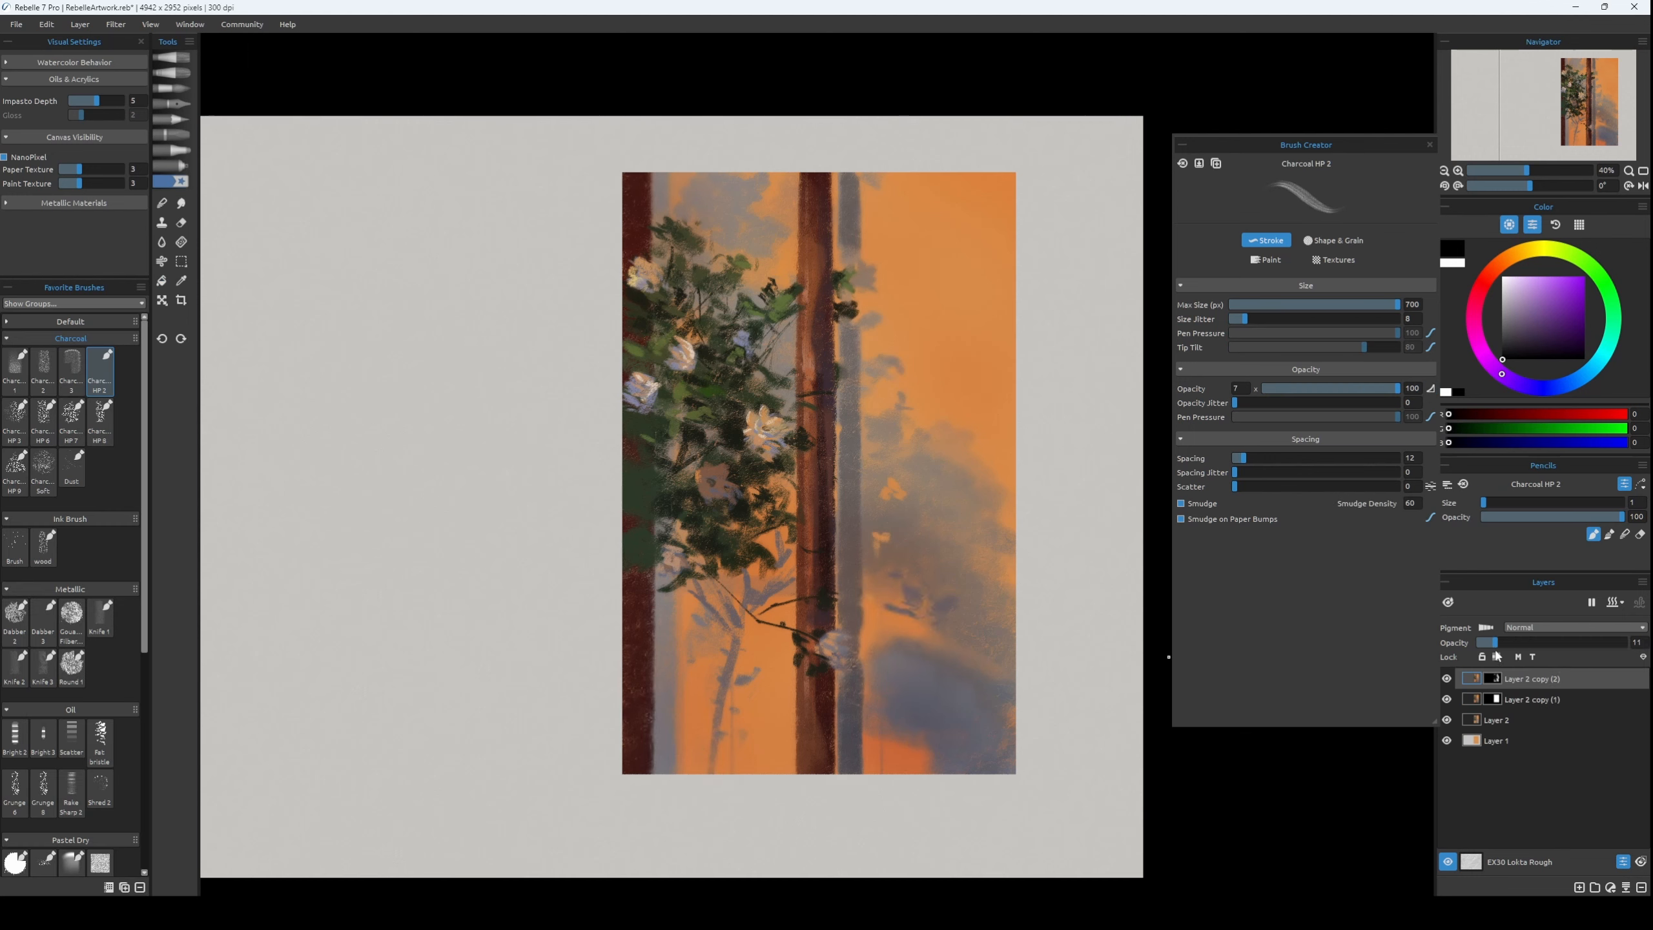
{"action": "key", "text": "Delete"}
Add a layer and touch up the orange gaps in the shadow foliage with sampled orange, RGB 217, 136, 68, at brush size 14.
{"action": "key", "text": "ctrl+shift+n"}
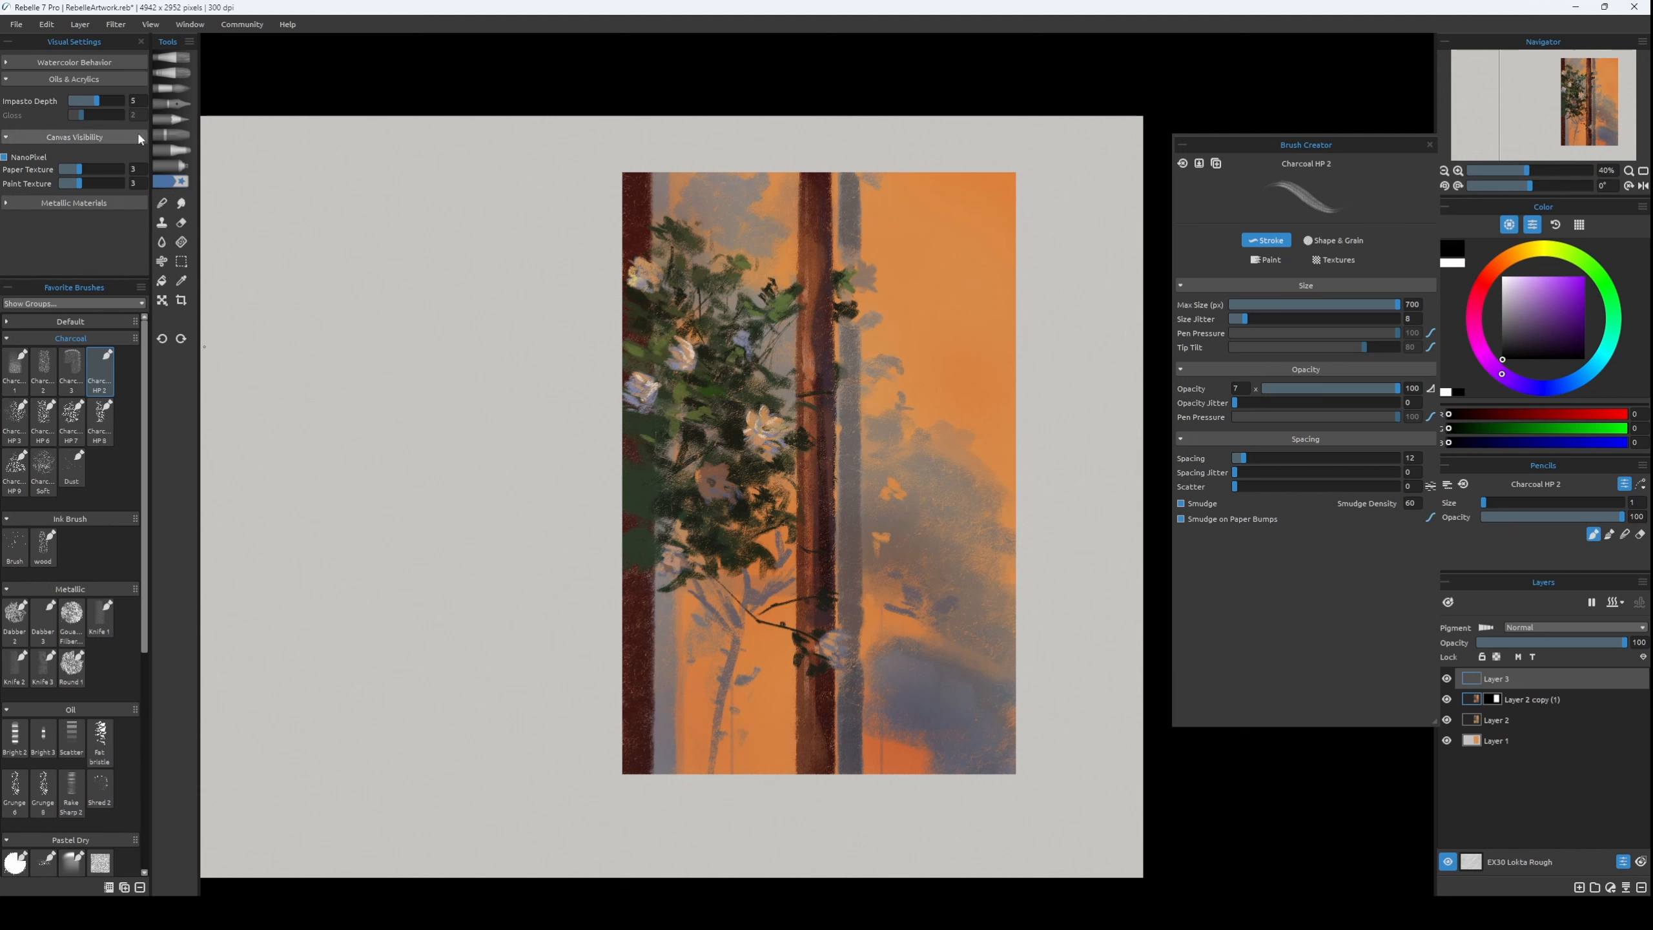
{"action": "key", "text": "bracketright"}
{"action": "left_click", "coordinate": [885, 444], "text": "alt"}
{"action": "key", "text": "bracketright"}
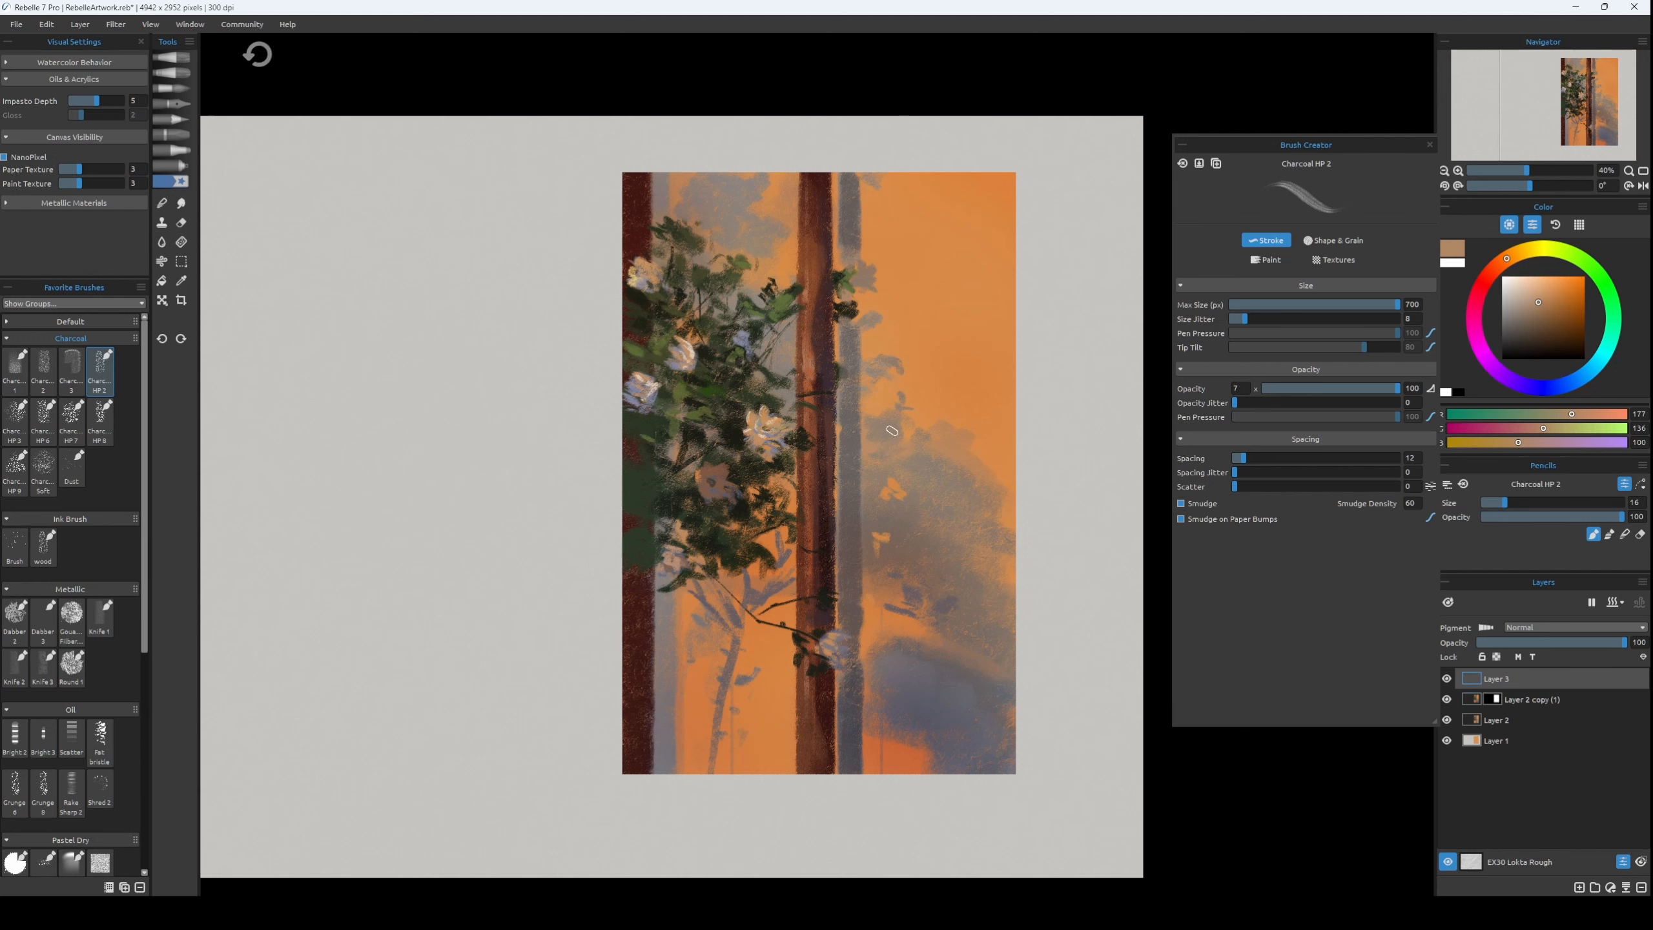
{"action": "key", "text": "ctrl+plus"}
{"action": "left_click", "coordinate": [903, 490], "text": "alt"}
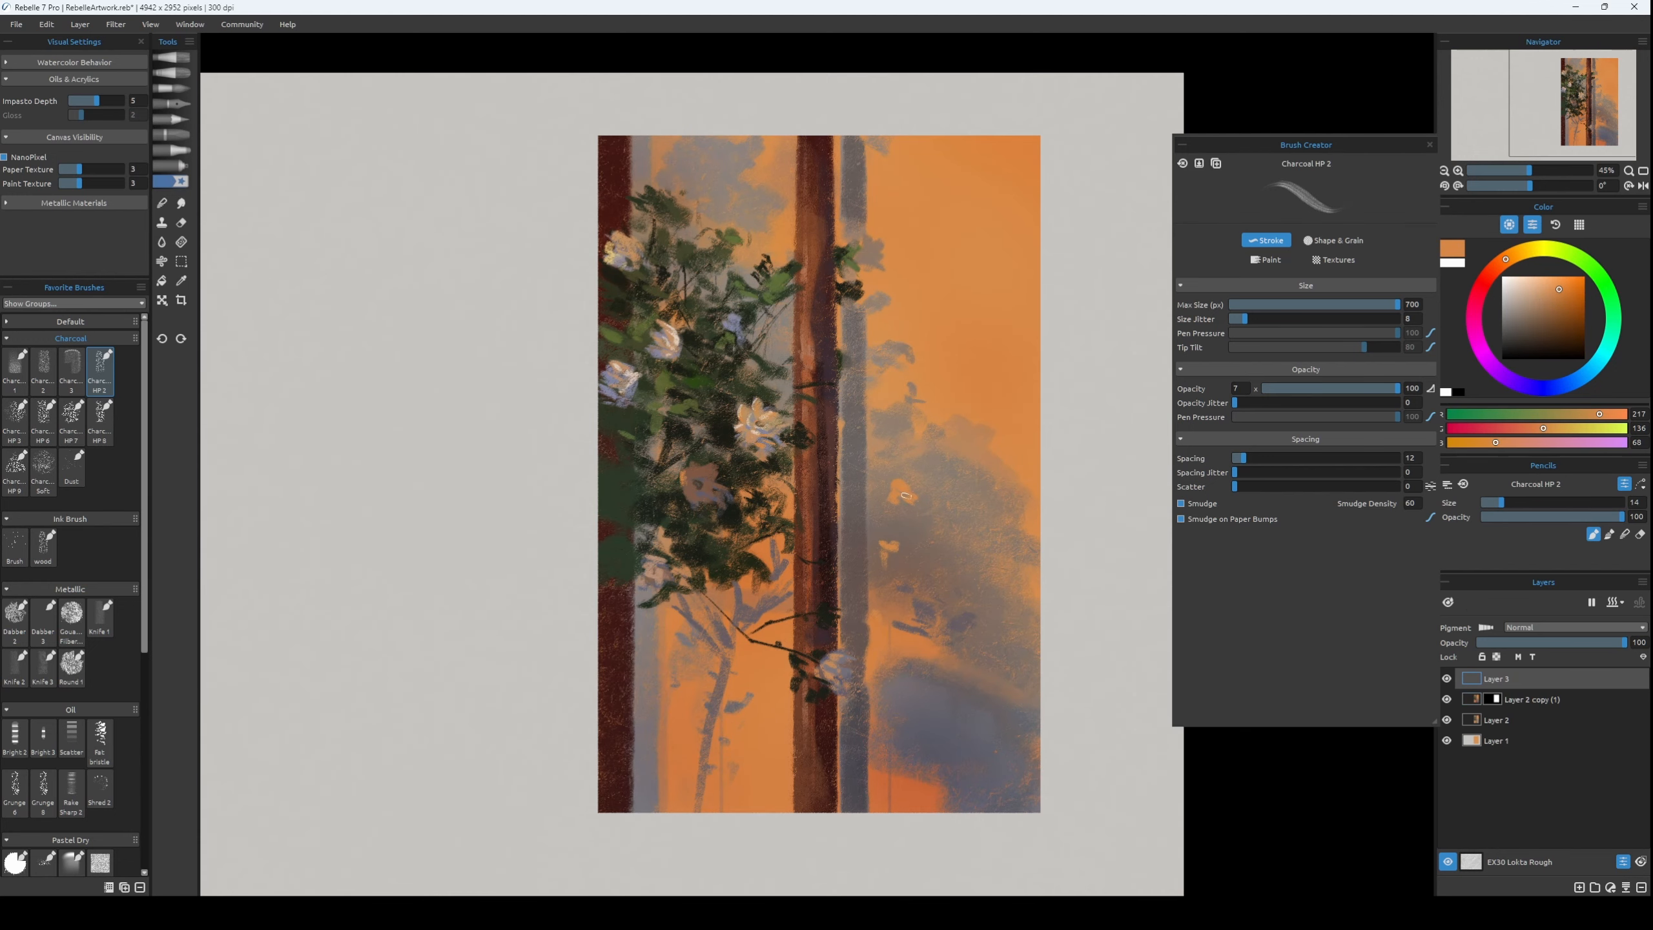
Add another layer and block in darker leaf shadows beside the middle trunk's shadow strip with sampled grey, RGB 104, 98, 96.
{"action": "left_click", "coordinate": [884, 442], "text": "alt"}
{"action": "key", "text": "bracketright"}
{"action": "key", "text": "bracketright"}
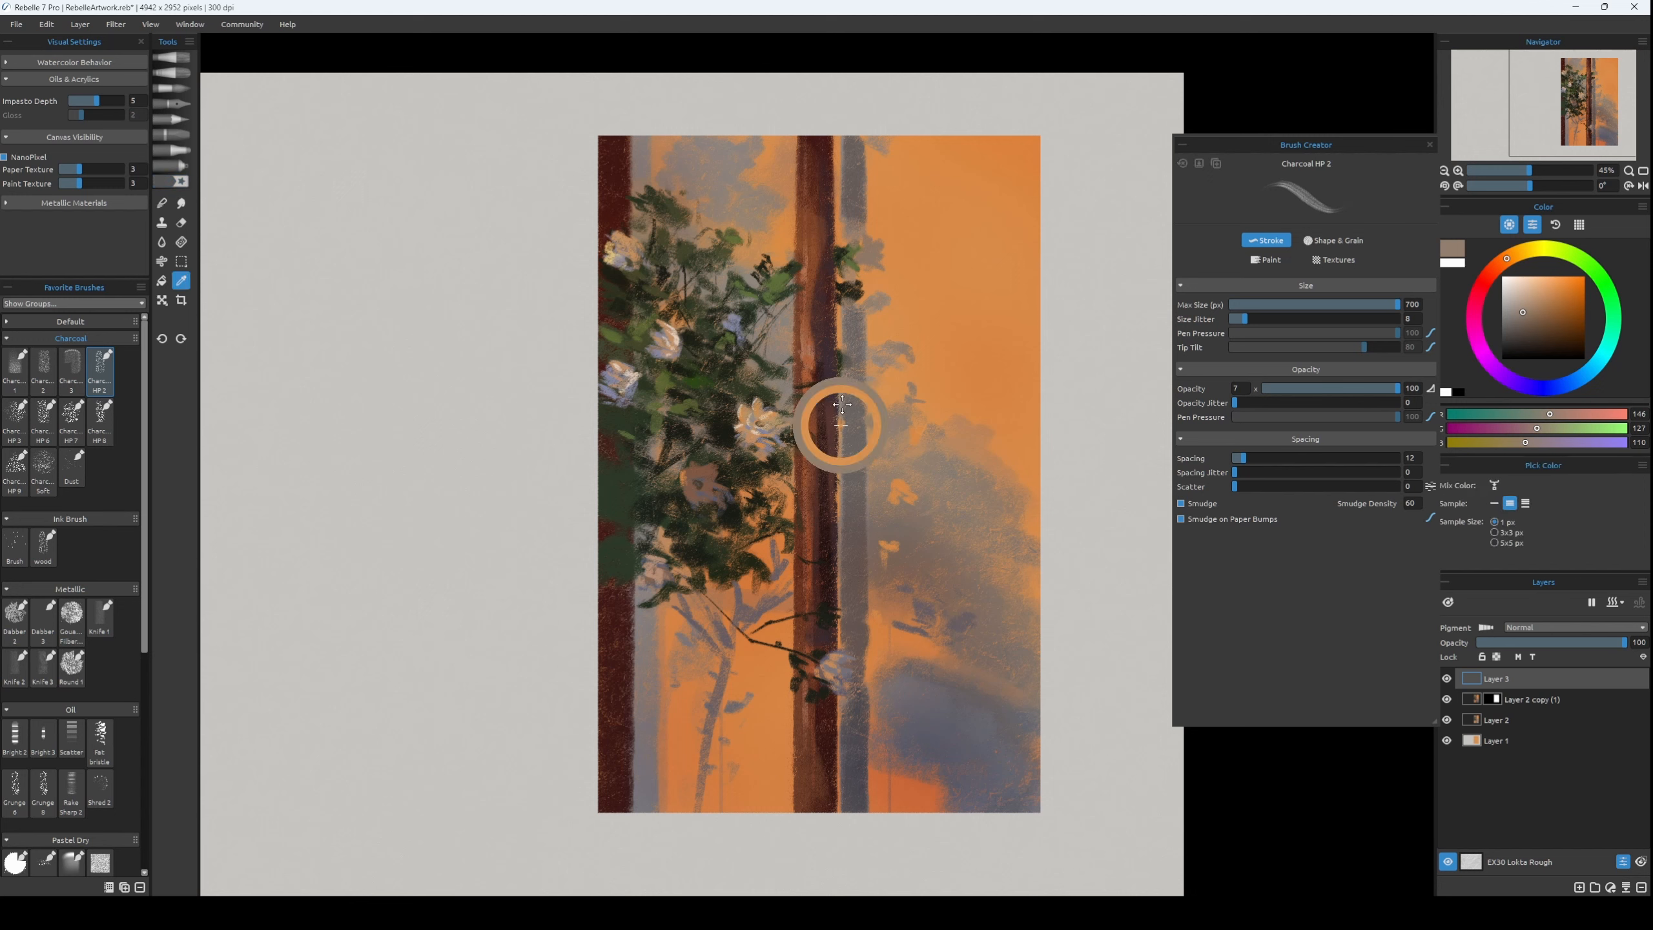
{"action": "key", "text": "ctrl+shift+n"}
{"action": "key", "text": "bracketright"}
{"action": "key", "text": "bracketright"}
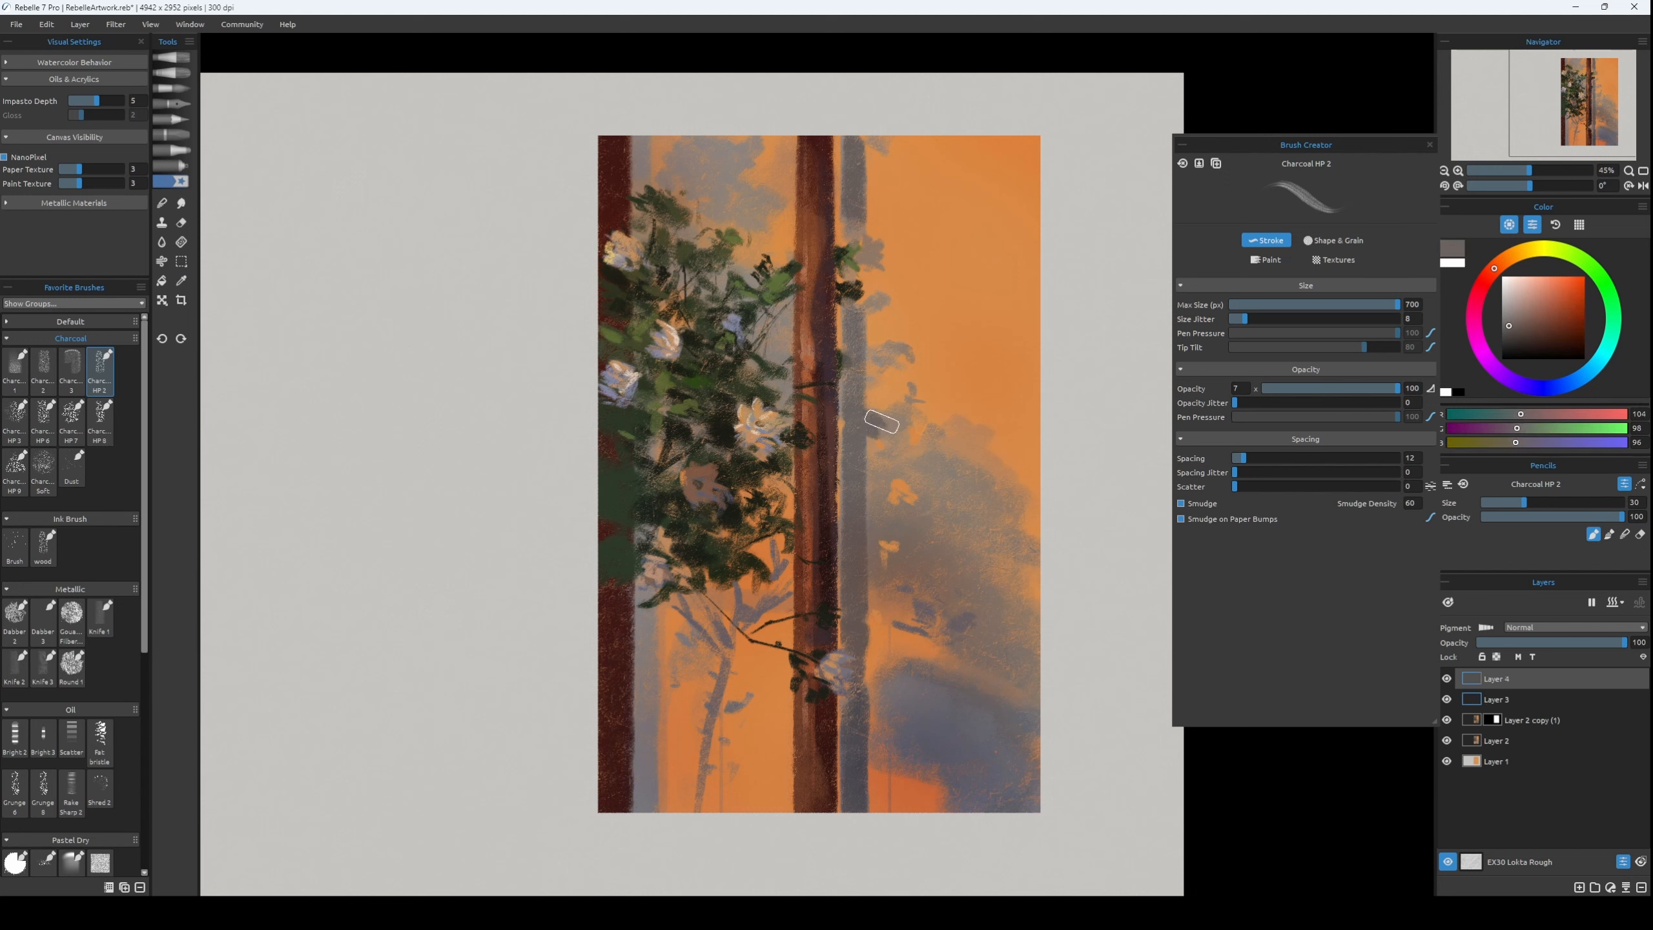
{"action": "key", "text": "ctrl+z"}
{"action": "mouse_move", "coordinate": [859, 480]}
{"action": "left_mouse_down"}
{"action": "mouse_move", "coordinate": [874, 517]}
{"action": "mouse_move", "coordinate": [912, 523]}
{"action": "left_mouse_up"}
{"action": "key", "text": "bracketright"}
{"action": "key", "text": "bracketright"}
{"action": "key", "text": "bracketright"}
{"action": "mouse_move", "coordinate": [879, 474]}
{"action": "left_mouse_down"}
{"action": "mouse_move", "coordinate": [915, 475]}
{"action": "mouse_move", "coordinate": [943, 445]}
{"action": "mouse_move", "coordinate": [923, 488]}
{"action": "left_mouse_up"}
Extend clustered leaf shadows up into the orange area with the same grey, finishing with small strokes at brush size 7.
{"action": "key", "text": "bracketleft"}
{"action": "key", "text": "bracketleft"}
{"action": "key", "text": "bracketleft"}
{"action": "key", "text": "bracketleft"}
{"action": "key", "text": "bracketleft"}
{"action": "key", "text": "bracketright"}
{"action": "key", "text": "bracketright"}
{"action": "key", "text": "bracketright"}
Mirror the view and build up the large shadow foliage mass with broad grey strokes and finer ones in RGB 106, 101, 98.
{"action": "key", "text": "bracketright"}
{"action": "key", "text": "bracketright"}
{"action": "key", "text": "bracketright"}
{"action": "key", "text": "bracketright"}
{"action": "key", "text": "bracketright"}
{"action": "mouse_move", "coordinate": [900, 464]}
{"action": "left_mouse_down"}
{"action": "mouse_move", "coordinate": [880, 427]}
{"action": "mouse_move", "coordinate": [908, 438]}
{"action": "left_mouse_up"}
{"action": "key", "text": "bracketleft"}
{"action": "key", "text": "bracketleft"}
{"action": "key", "text": "bracketleft"}
{"action": "key", "text": "bracketleft"}
{"action": "key", "text": "bracketleft"}
{"action": "key", "text": "bracketleft"}
{"action": "key", "text": "bracketleft"}
{"action": "key", "text": "bracketleft"}
{"action": "left_click_drag", "start_coordinate": [909, 397], "coordinate": [897, 405]}
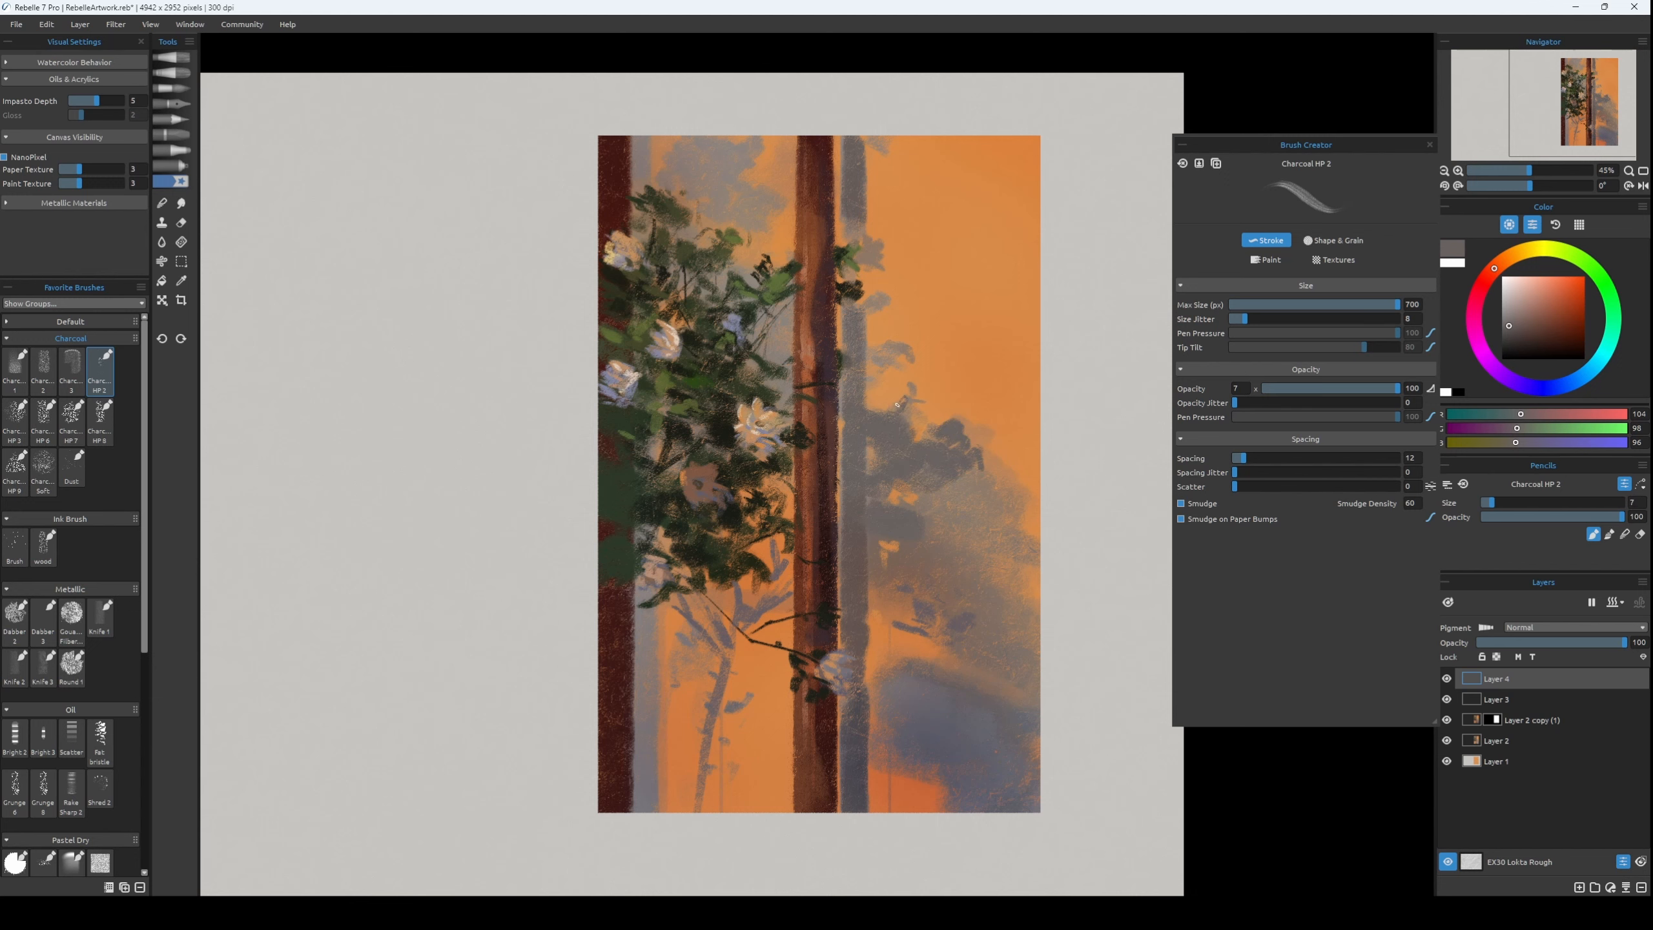
{"action": "key", "text": "h"}
{"action": "key", "text": "bracketright"}
{"action": "key", "text": "bracketright"}
{"action": "key", "text": "bracketright"}
{"action": "key", "text": "bracketright"}
{"action": "key", "text": "bracketright"}
{"action": "key", "text": "bracketright"}
{"action": "key", "text": "bracketright"}
{"action": "key", "text": "bracketright"}
{"action": "key", "text": "bracketright"}
{"action": "key", "text": "bracketright"}
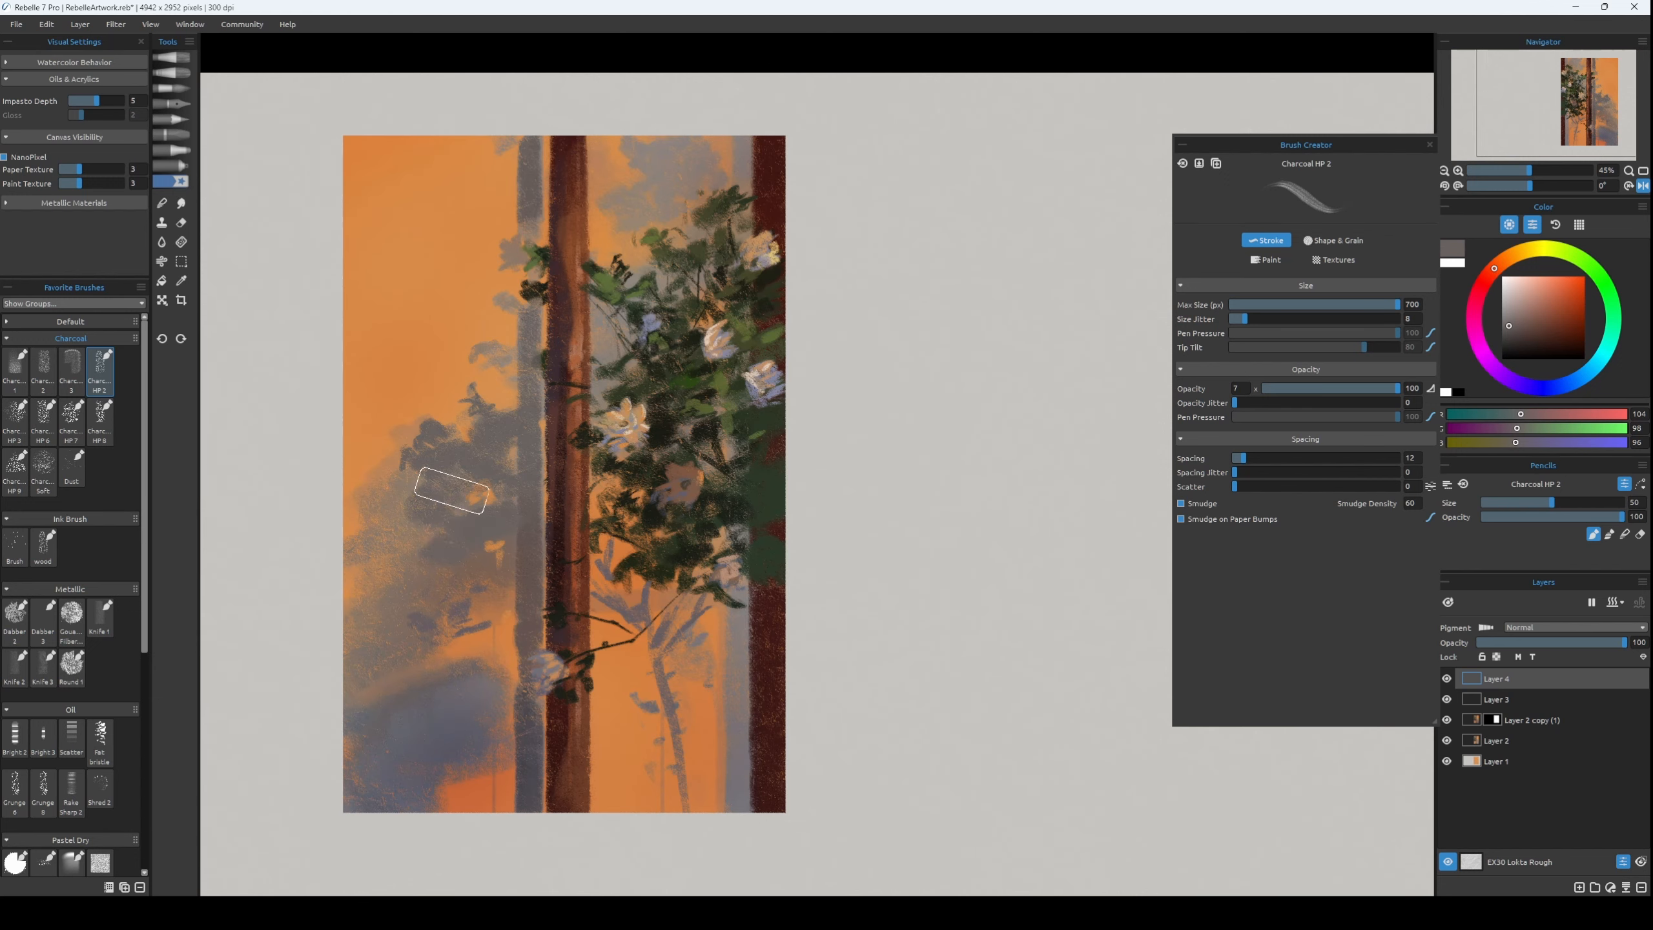
{"action": "left_click", "coordinate": [391, 529], "text": "alt"}
{"action": "key", "text": "bracketleft"}
{"action": "key", "text": "bracketleft"}
{"action": "key", "text": "bracketleft"}
{"action": "left_click", "coordinate": [431, 568], "text": "alt"}
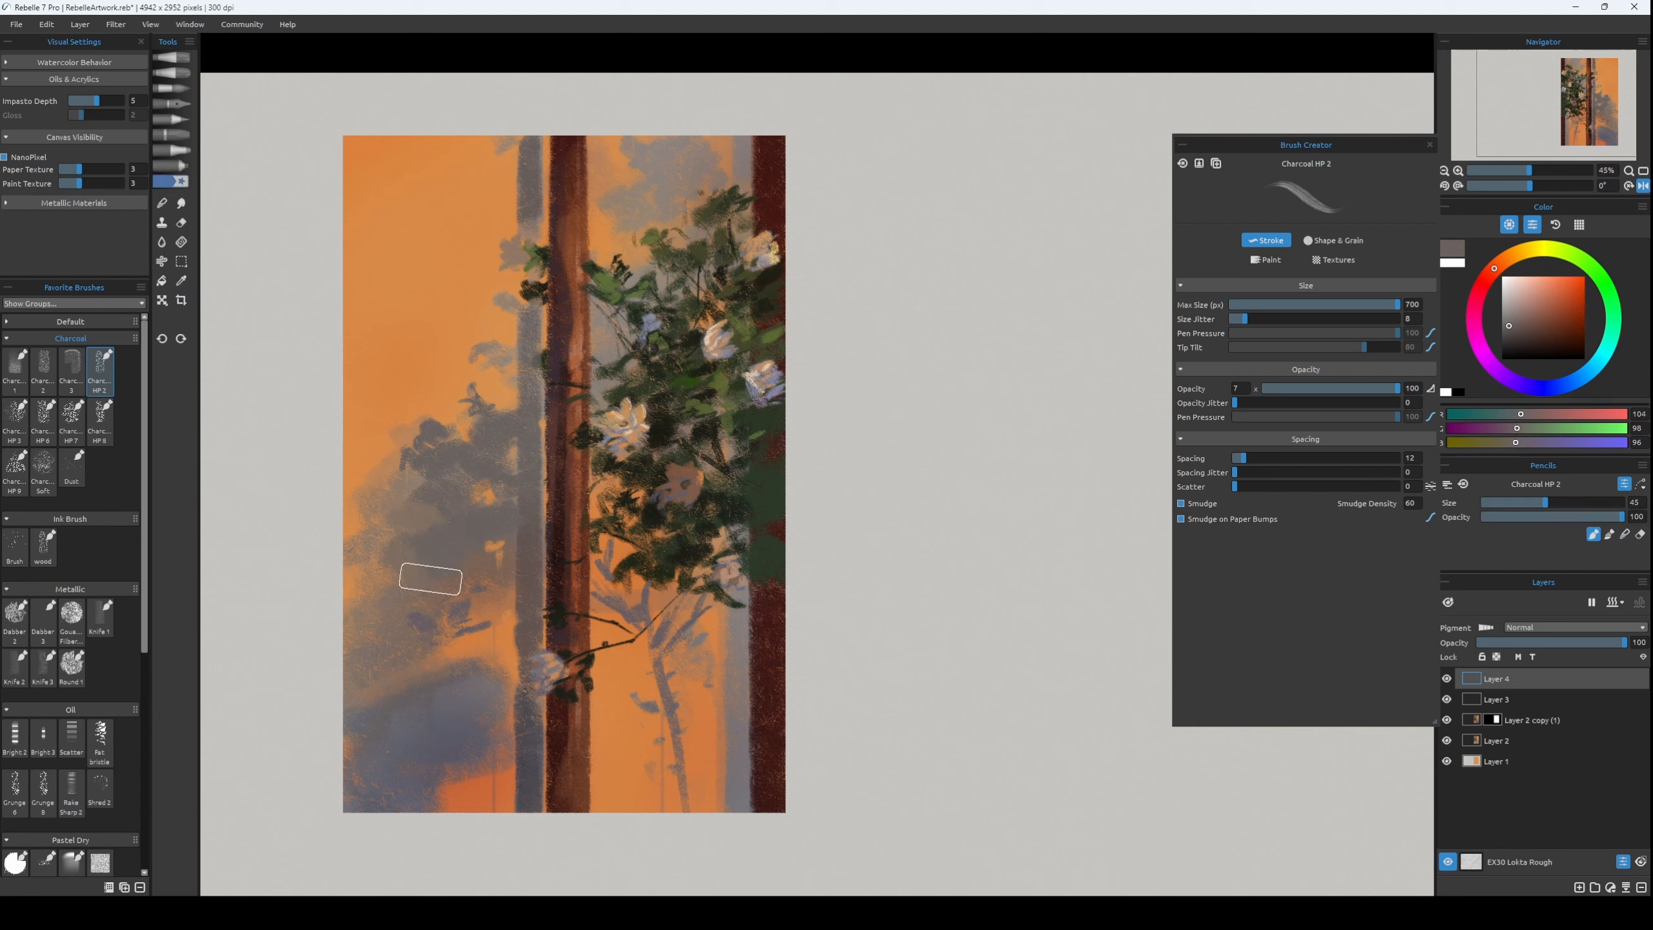
{"action": "key", "text": "bracketleft"}
{"action": "left_click", "coordinate": [422, 460], "text": "alt"}
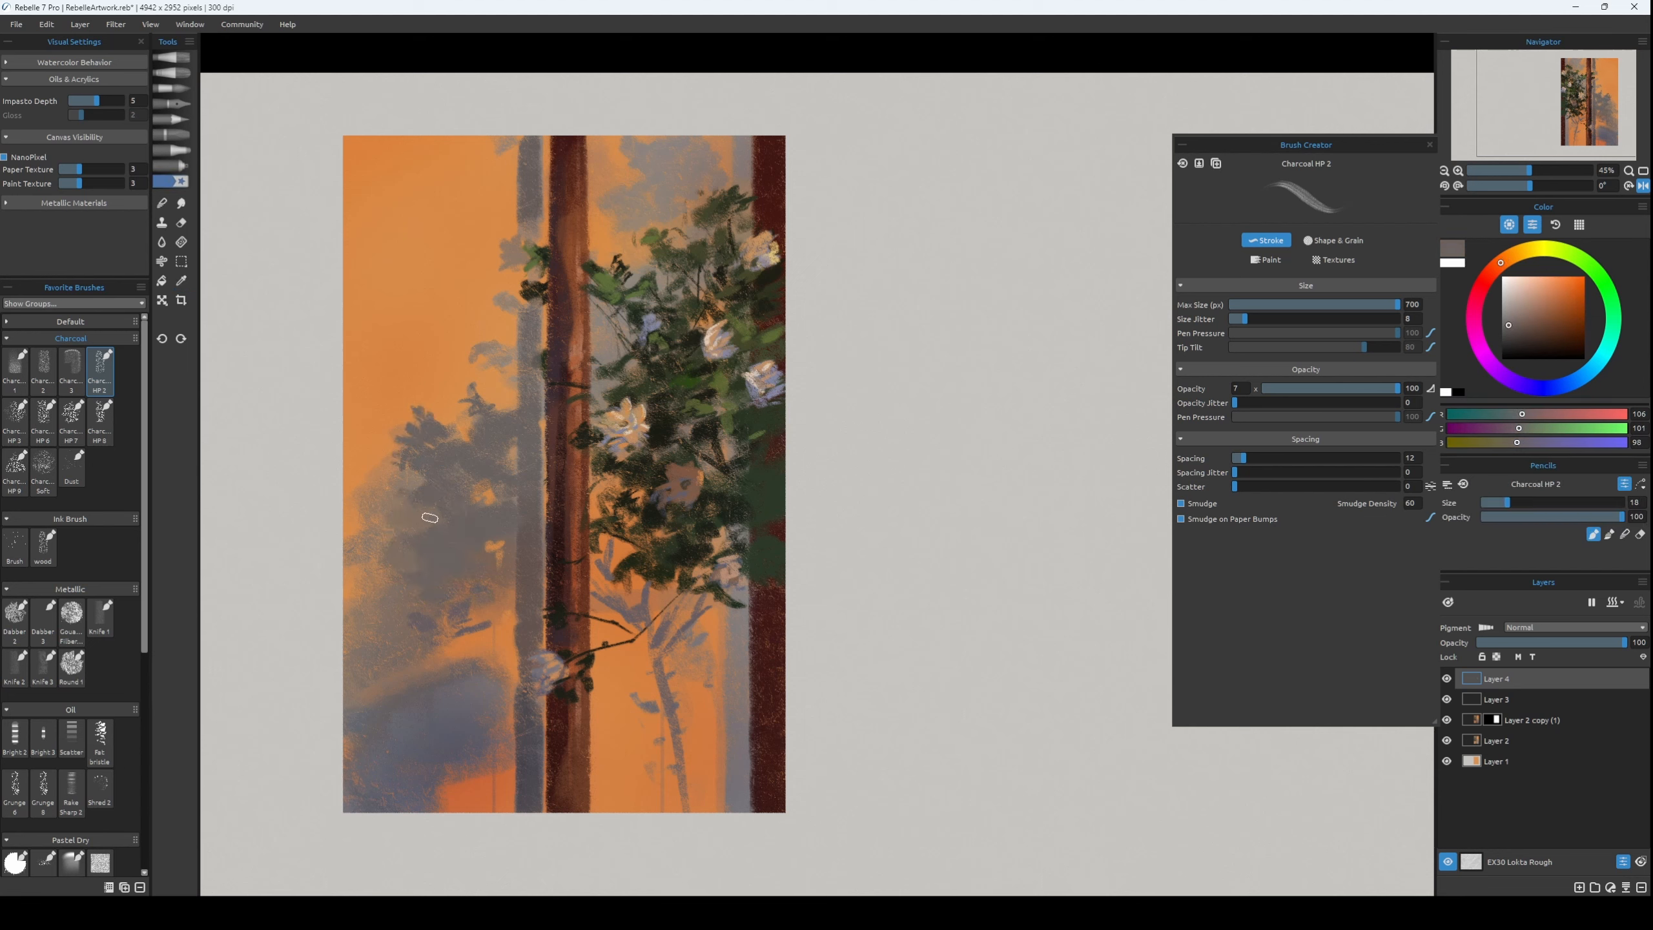
{"action": "key", "text": "bracketleft"}
{"action": "left_click", "coordinate": [429, 545], "text": "alt"}
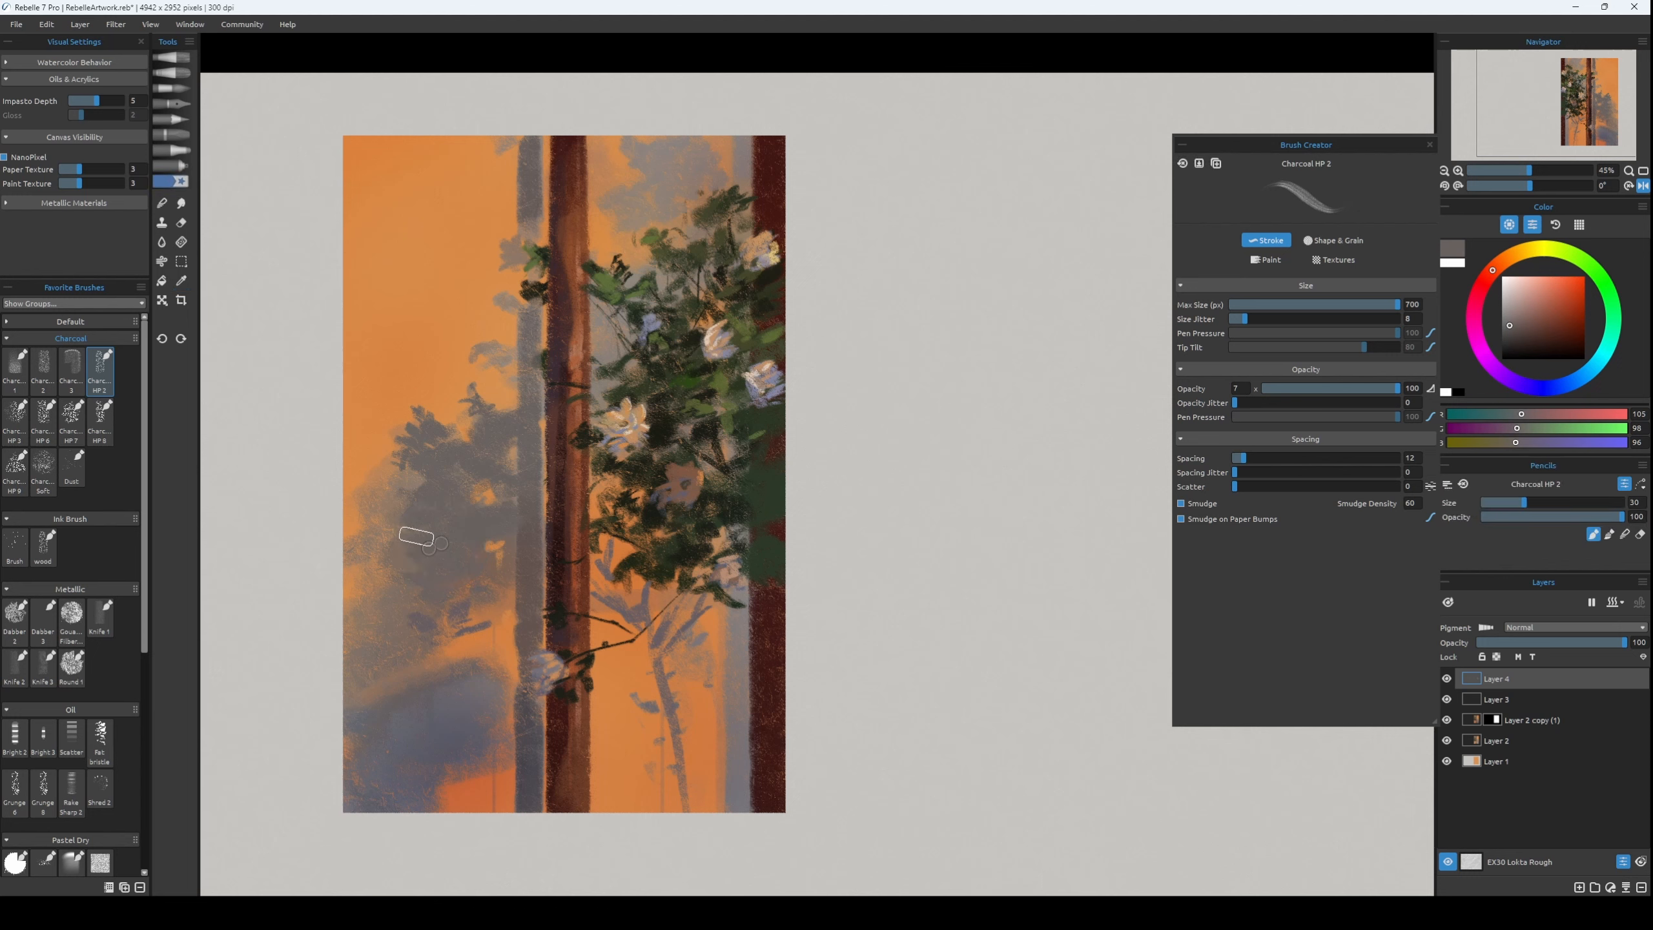
Blend the shadow foliage into the shadow strip with sampled greys such as RGB 104, 97, 95, and restore the unmirrored view.
{"action": "left_click", "coordinate": [509, 571], "text": "alt"}
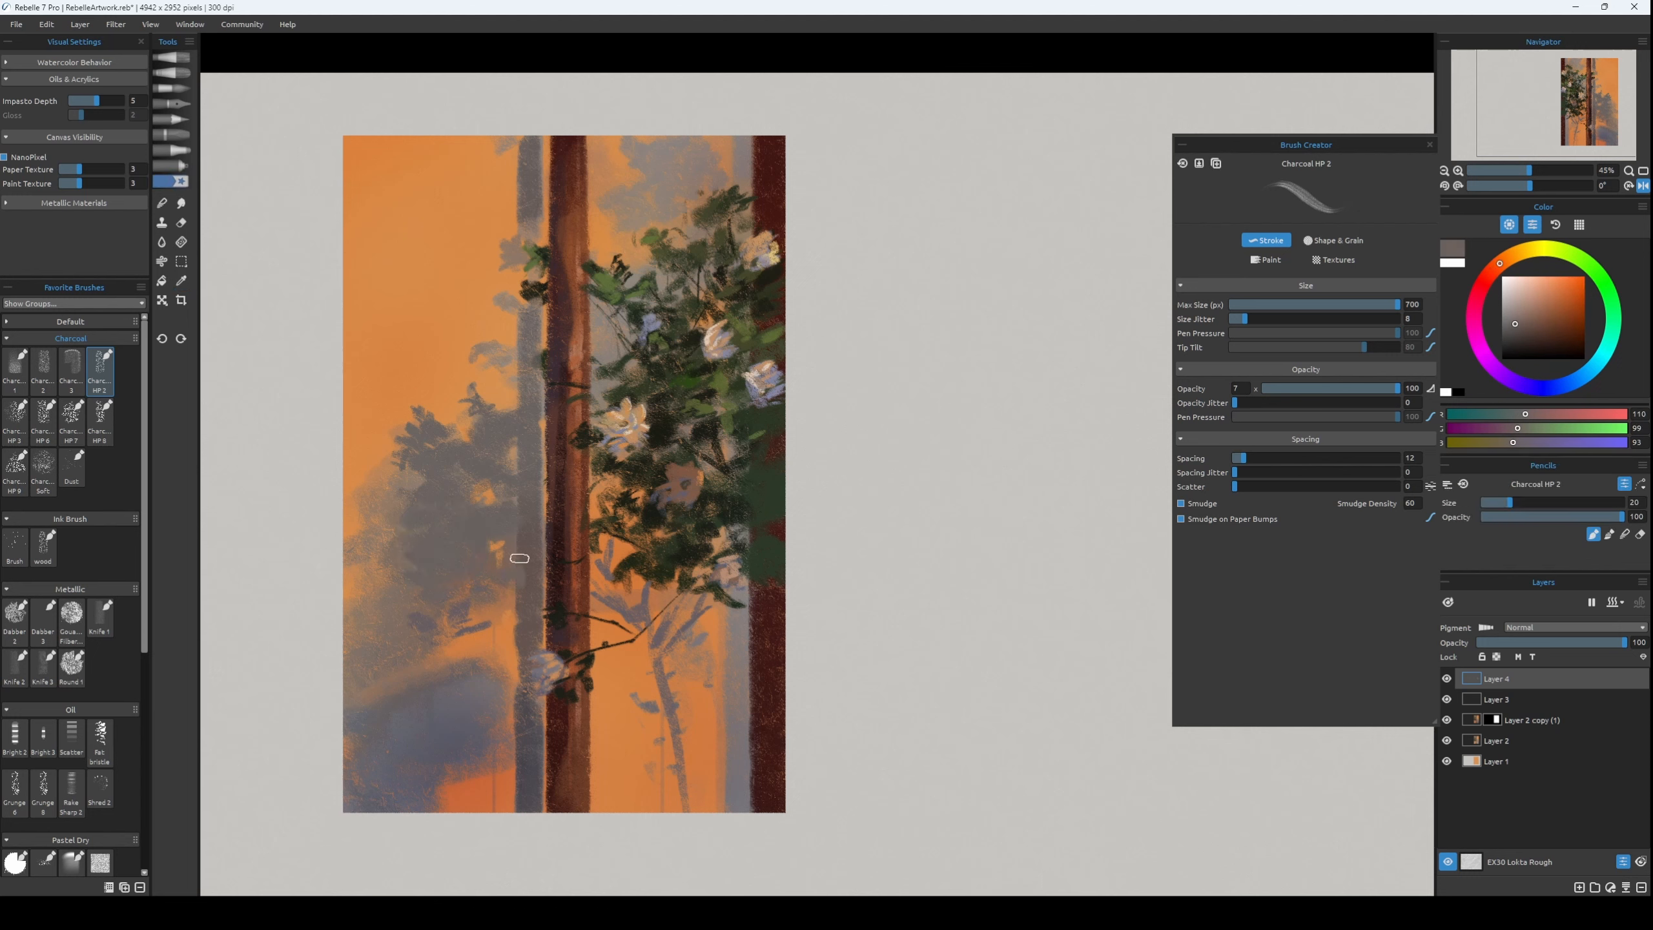
{"action": "key", "text": "bracketright"}
{"action": "key", "text": "bracketright"}
{"action": "left_click", "coordinate": [524, 567], "text": "alt"}
{"action": "key", "text": "ctrl+z"}
{"action": "left_click", "coordinate": [535, 493], "text": "alt"}
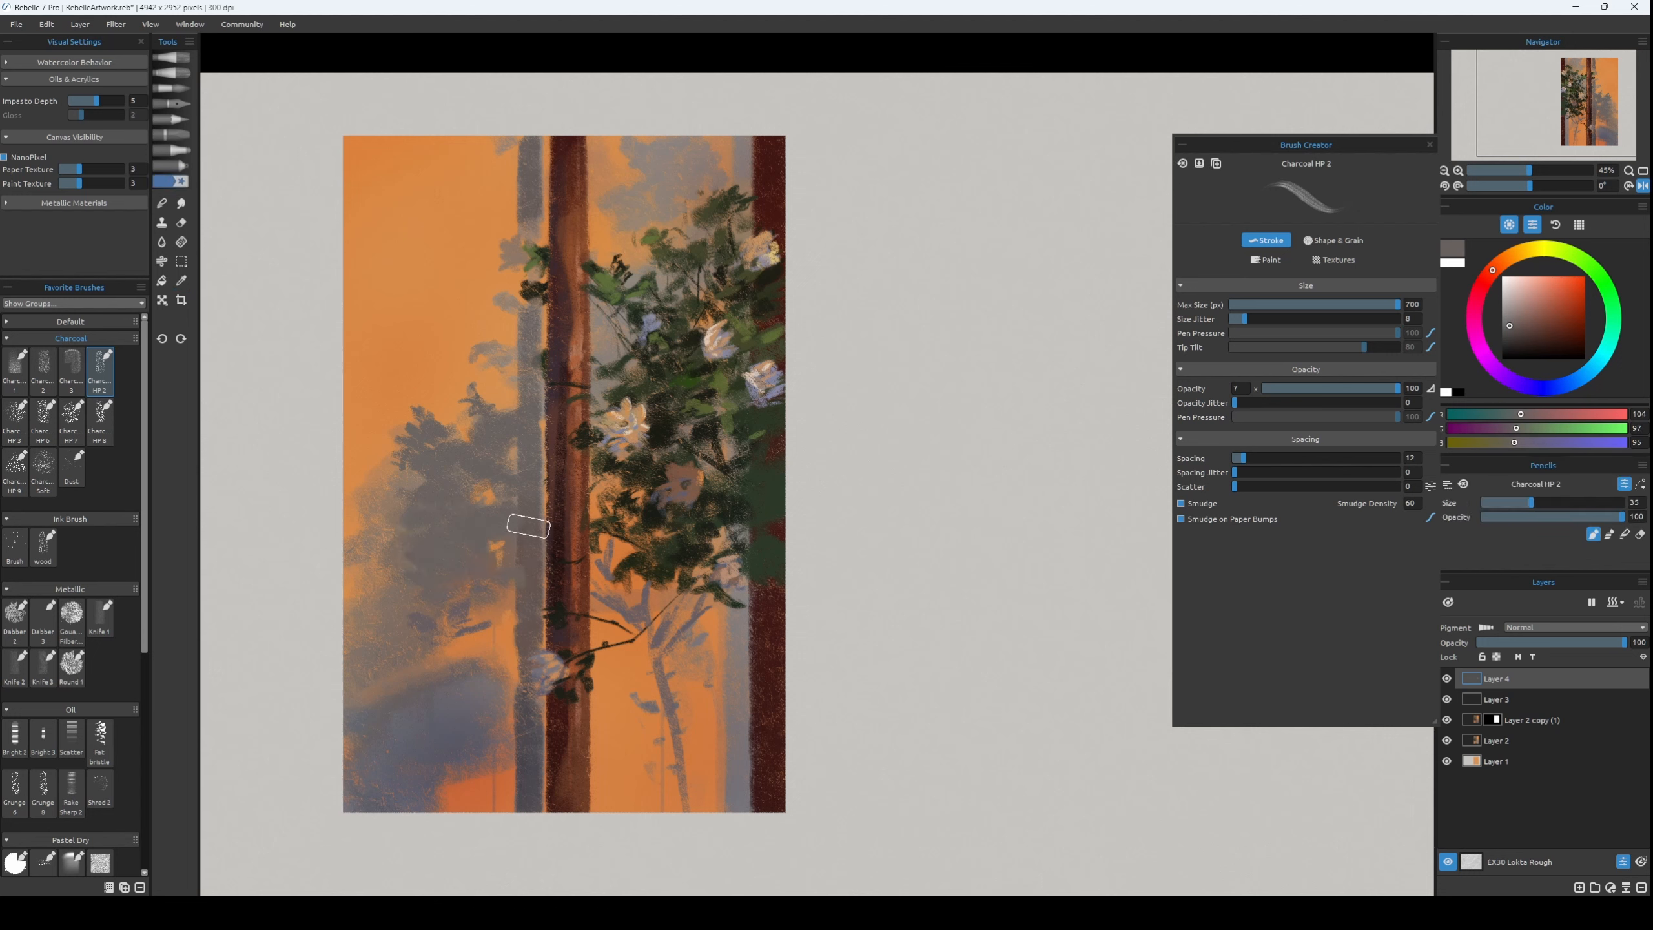
{"action": "key", "text": "ctrl+z"}
{"action": "left_click", "coordinate": [524, 564], "text": "alt"}
{"action": "key", "text": "bracketleft"}
{"action": "left_click", "coordinate": [488, 554], "text": "alt"}
{"action": "key", "text": "m"}
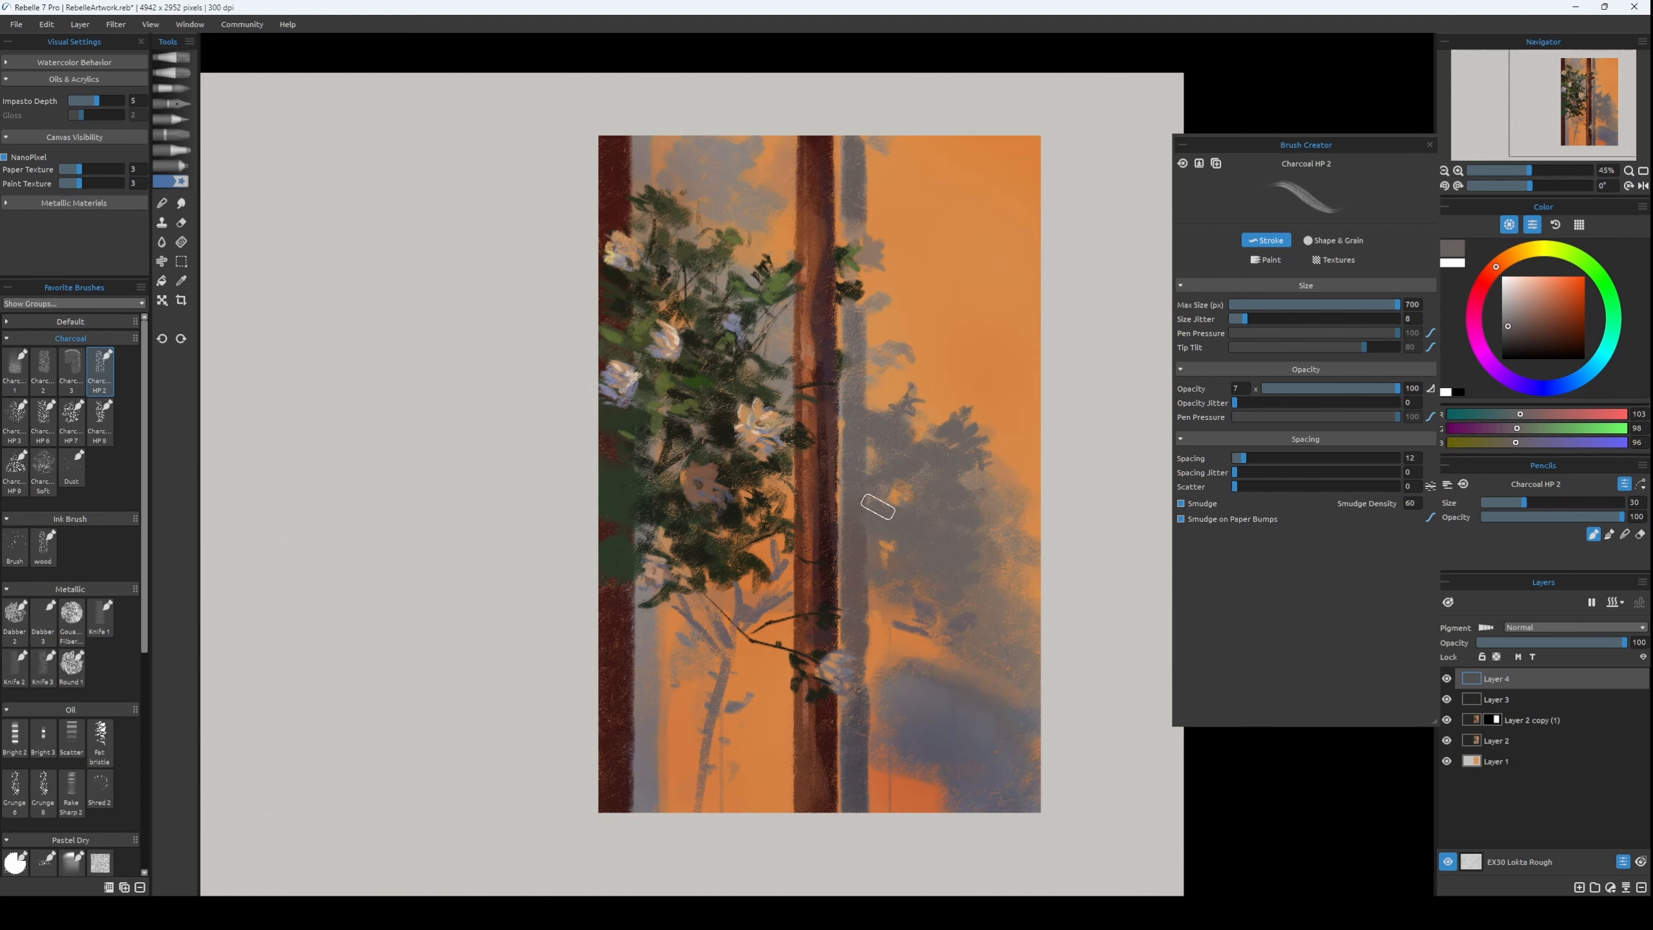
Undo the last stray stroke and merge Layer 3 and Layer 4 into Layer 2 copy (1).
{"action": "key", "text": "b"}
{"action": "key", "text": "bracketright"}
{"action": "key", "text": "bracketright"}
{"action": "key", "text": "bracketright"}
{"action": "key", "text": "bracketright"}
{"action": "key", "text": "bracketright"}
{"action": "key", "text": "bracketright"}
{"action": "key", "text": "bracketright"}
{"action": "key", "text": "bracketright"}
{"action": "key", "text": "bracketright"}
{"action": "key", "text": "bracketright"}
{"action": "key", "text": "ctrl+z"}
{"action": "left_click", "coordinate": [1566, 716], "text": "shift"}
{"action": "key", "text": "ctrl+e"}
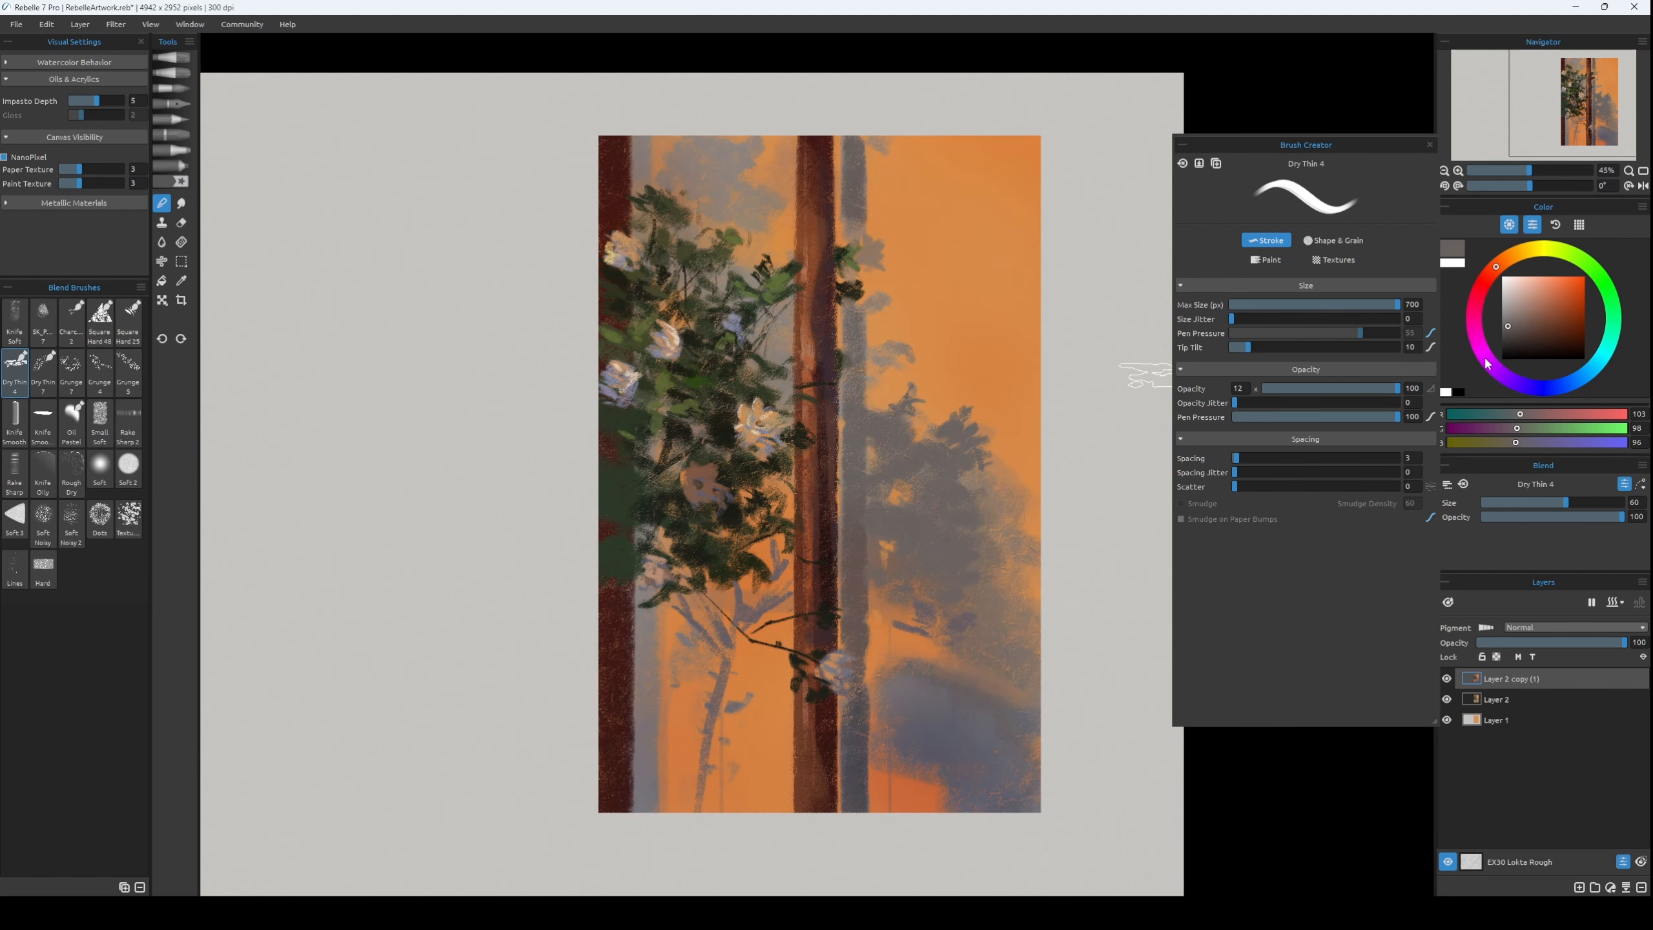
Duplicate Layer 2 copy (1) and soften the shadow foliage with the Dry Thin 4 blend brush at sizes from 50 down to 35.
{"action": "key", "text": "ctrl+j"}
{"action": "key", "text": "ctrl+z"}
{"action": "key", "text": "bracketleft"}
{"action": "key", "text": "bracketleft"}
{"action": "key", "text": "ctrl+z"}
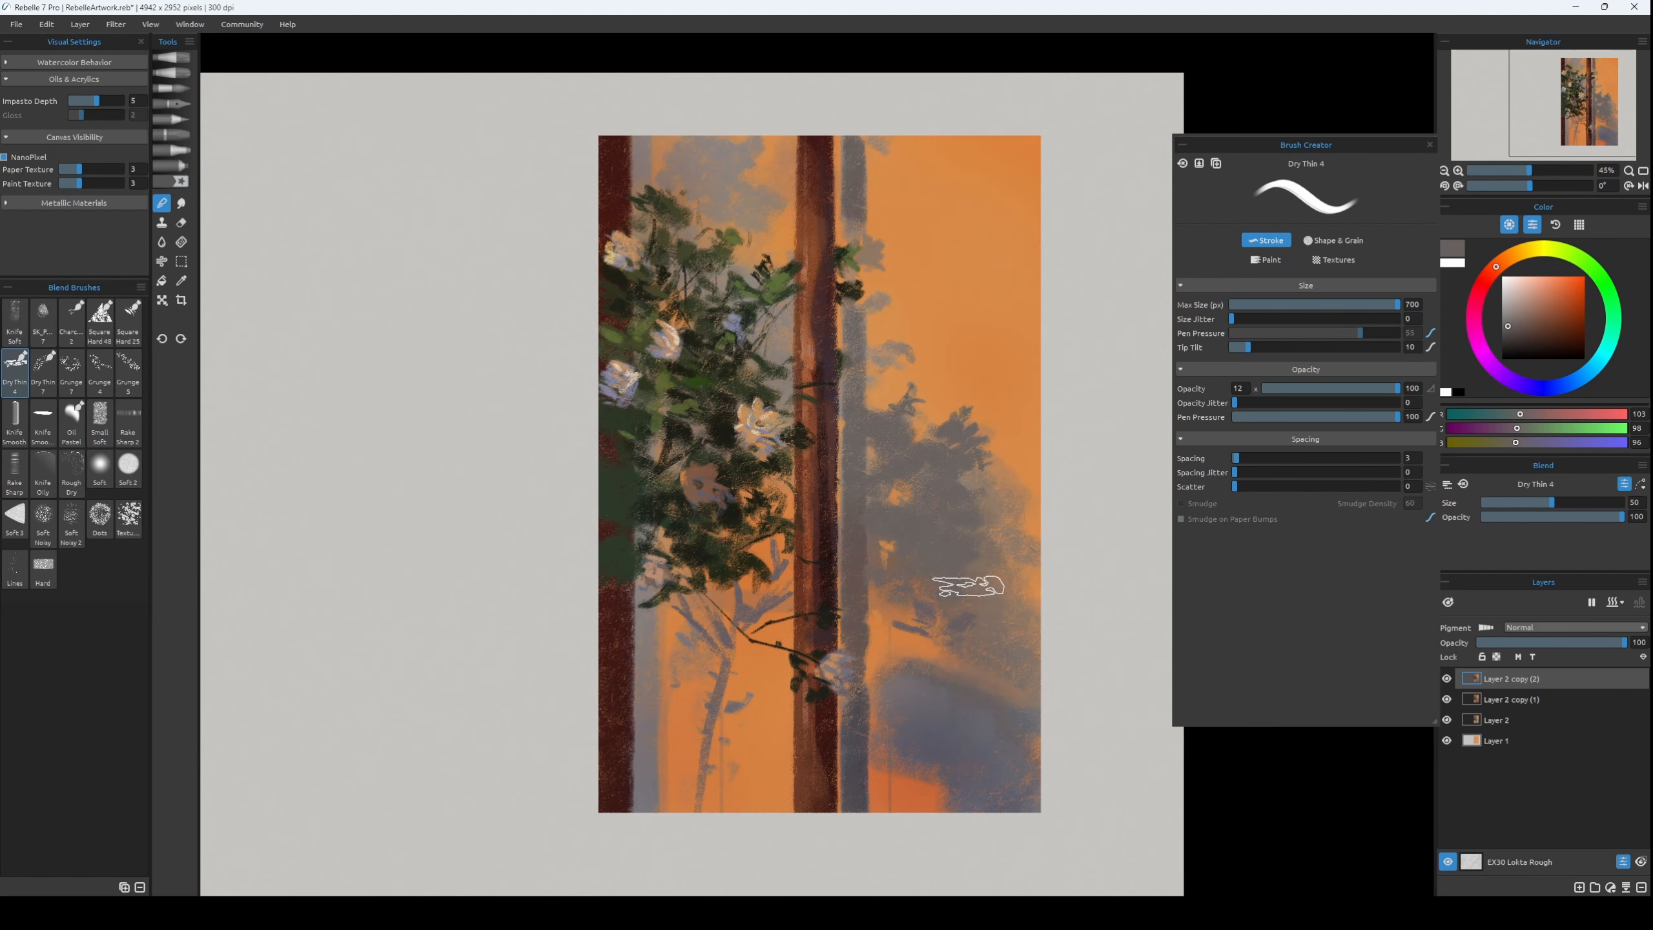
{"action": "key", "text": "bracketleft"}
{"action": "key", "text": "bracketleft"}
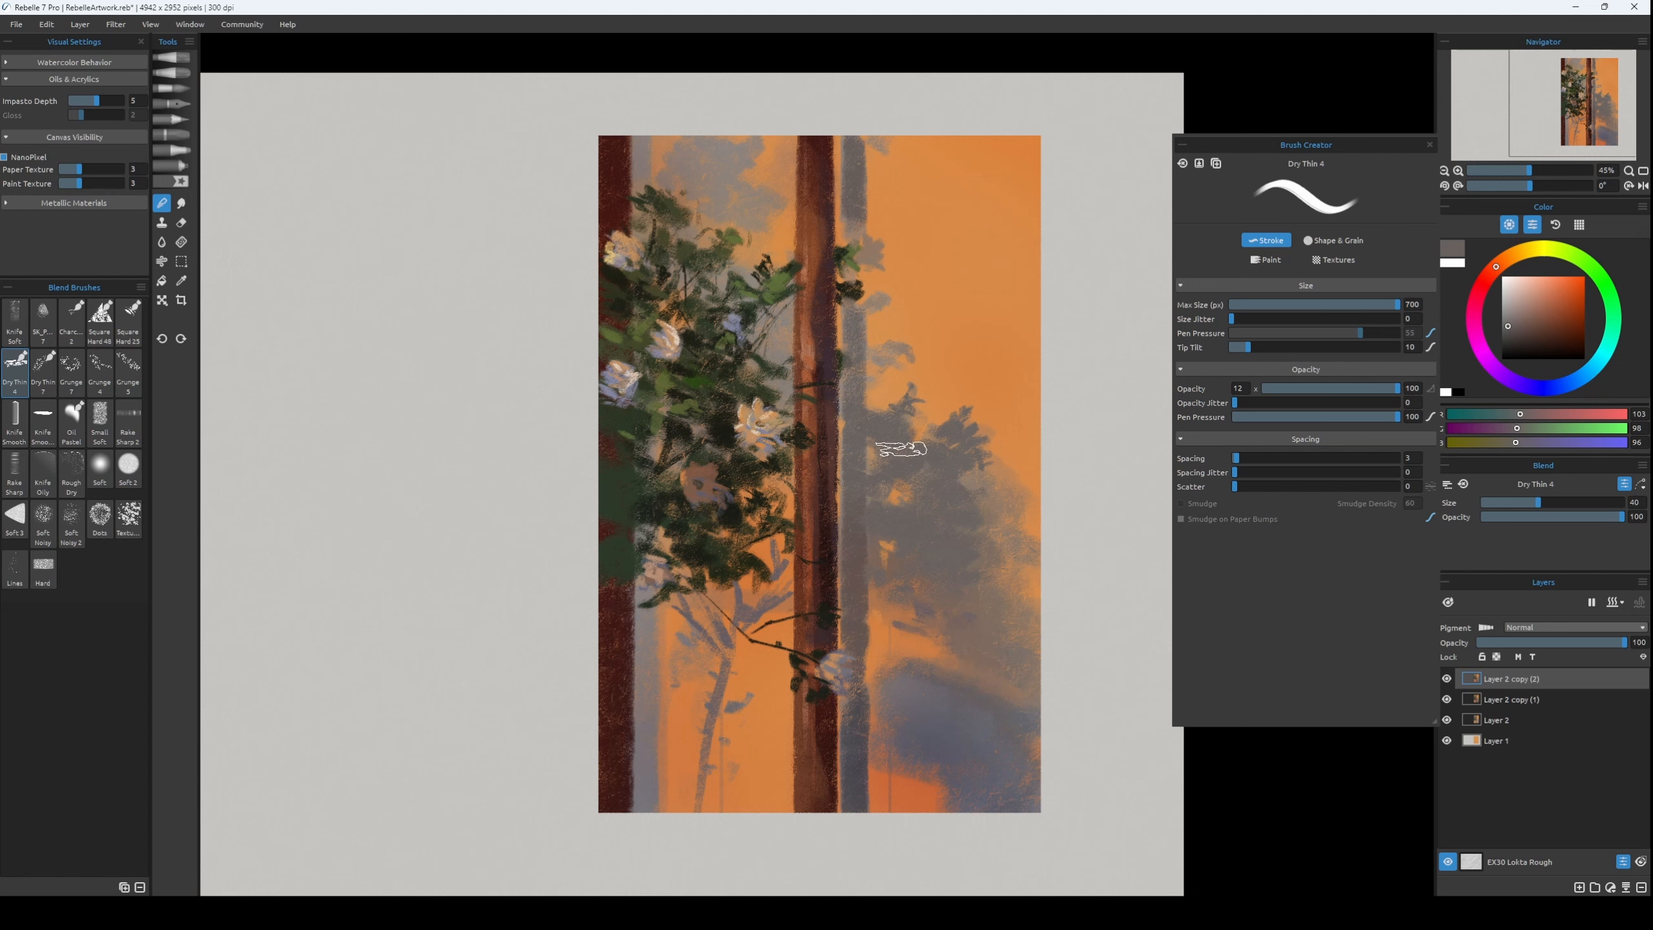
{"action": "key", "text": "bracketleft"}
{"action": "key", "text": "ctrl+z"}
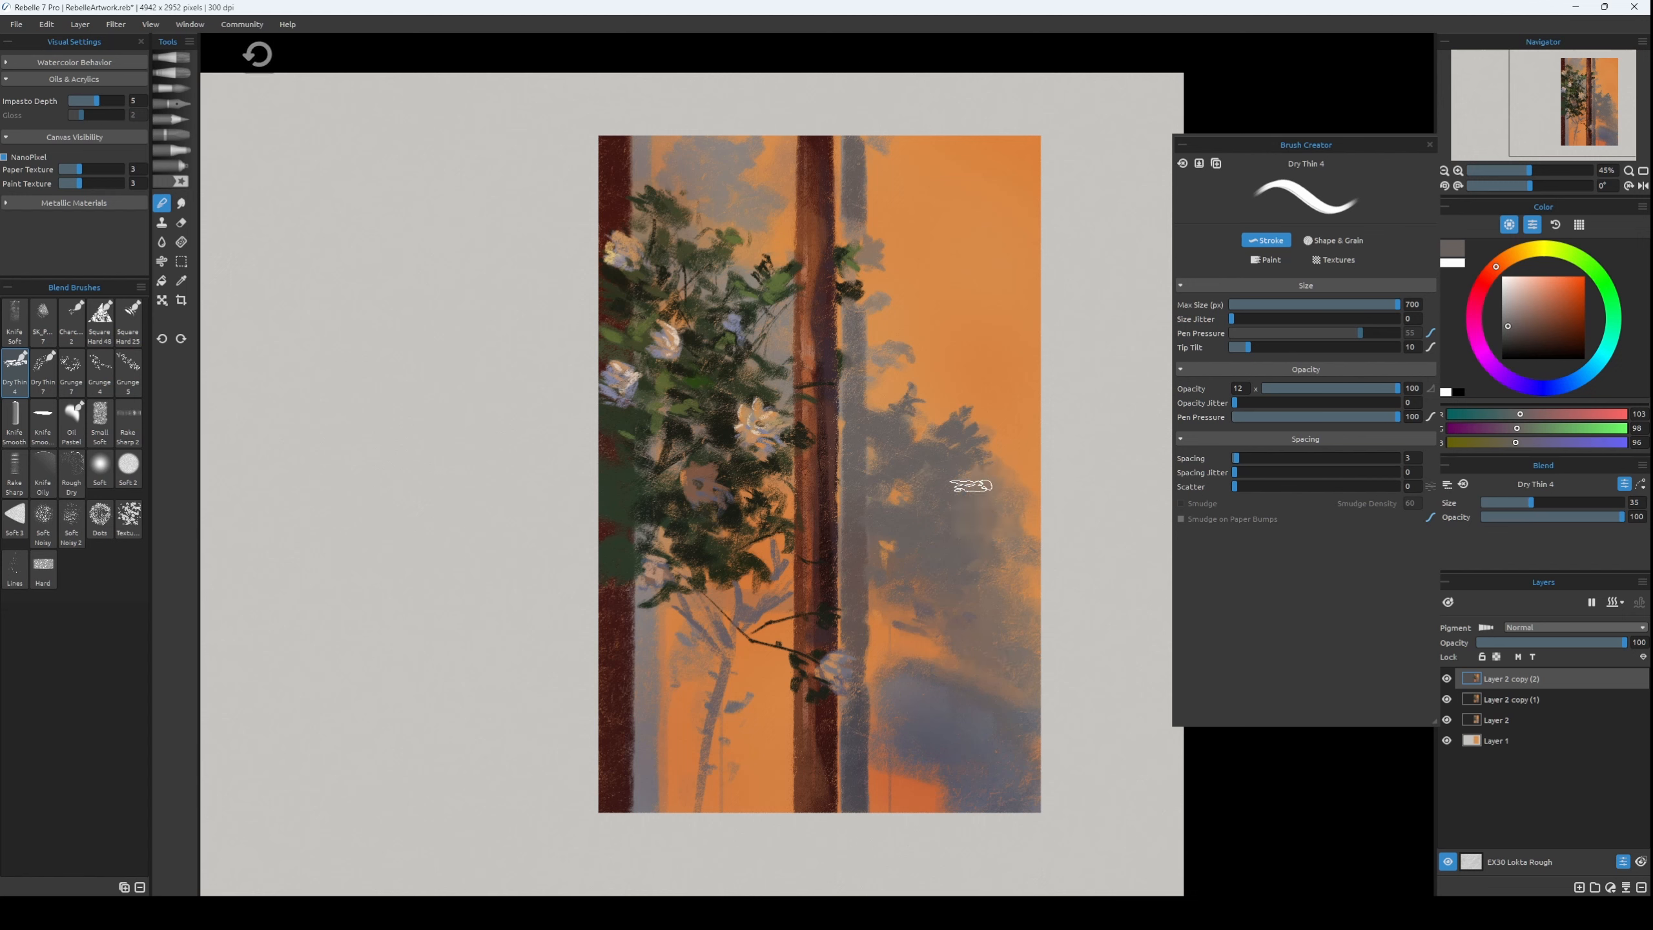
{"action": "key", "text": "ctrl+z"}
Work over the lower shadow with the Charcoal HP 2 brush at size 40, sampling a dark grey of RGB 92, 88, 98.
{"action": "key", "text": "b"}
{"action": "left_click", "coordinate": [909, 465], "text": "alt"}
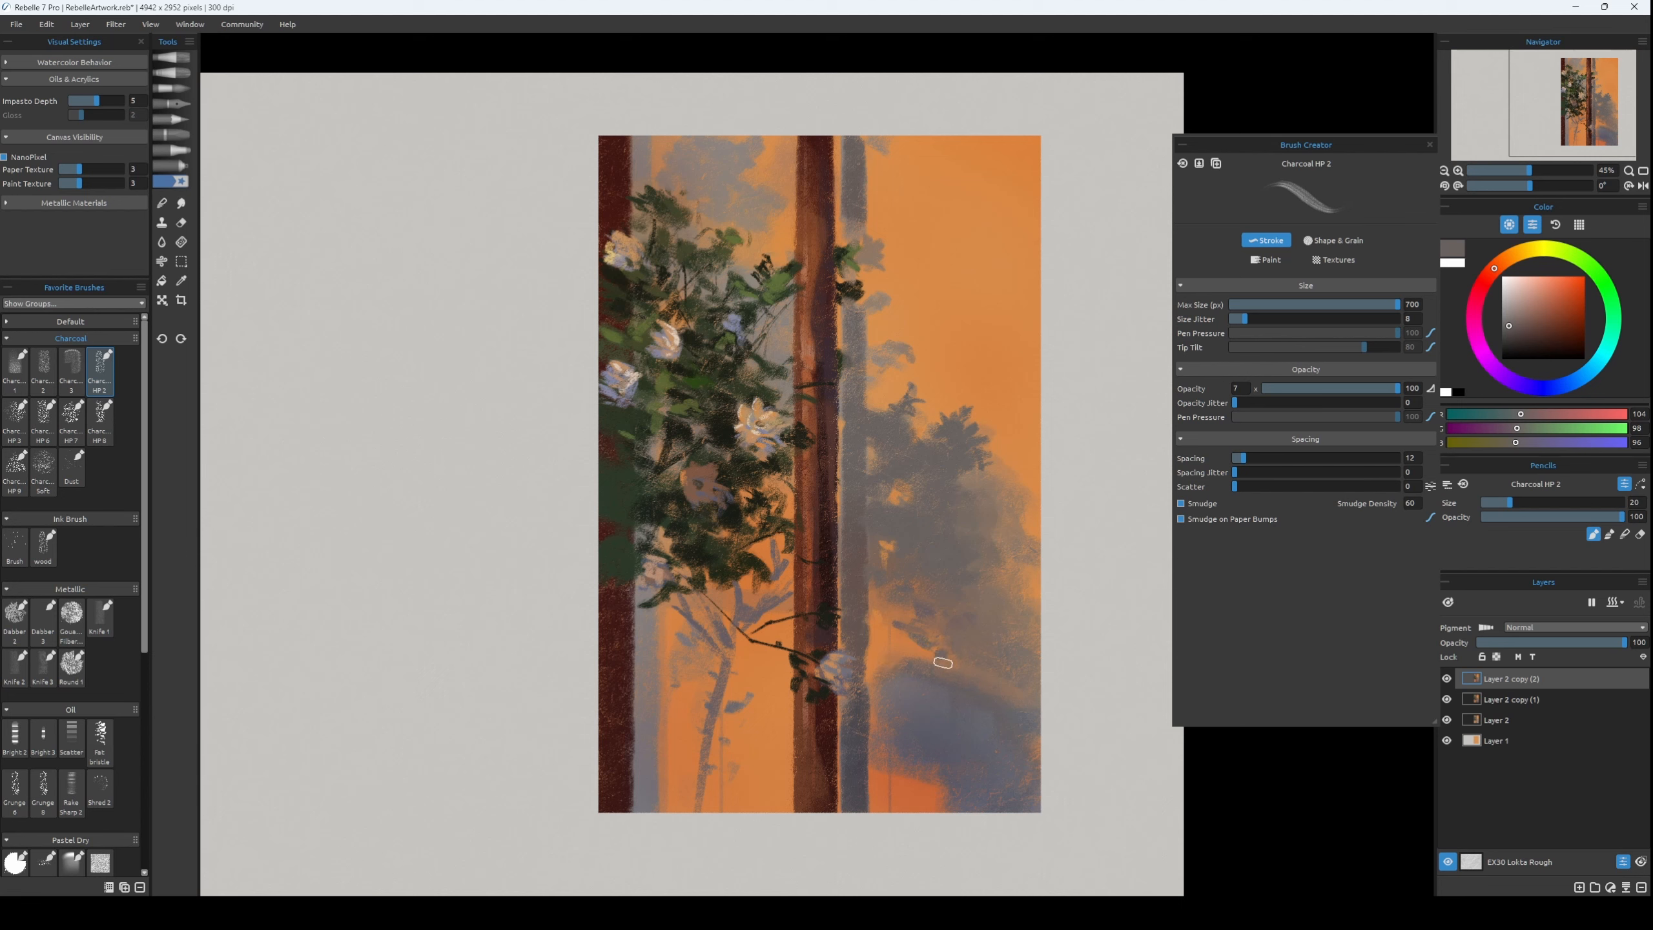
{"action": "key", "text": "bracketright"}
{"action": "key", "text": "bracketright"}
{"action": "left_click", "coordinate": [946, 801], "text": "alt"}
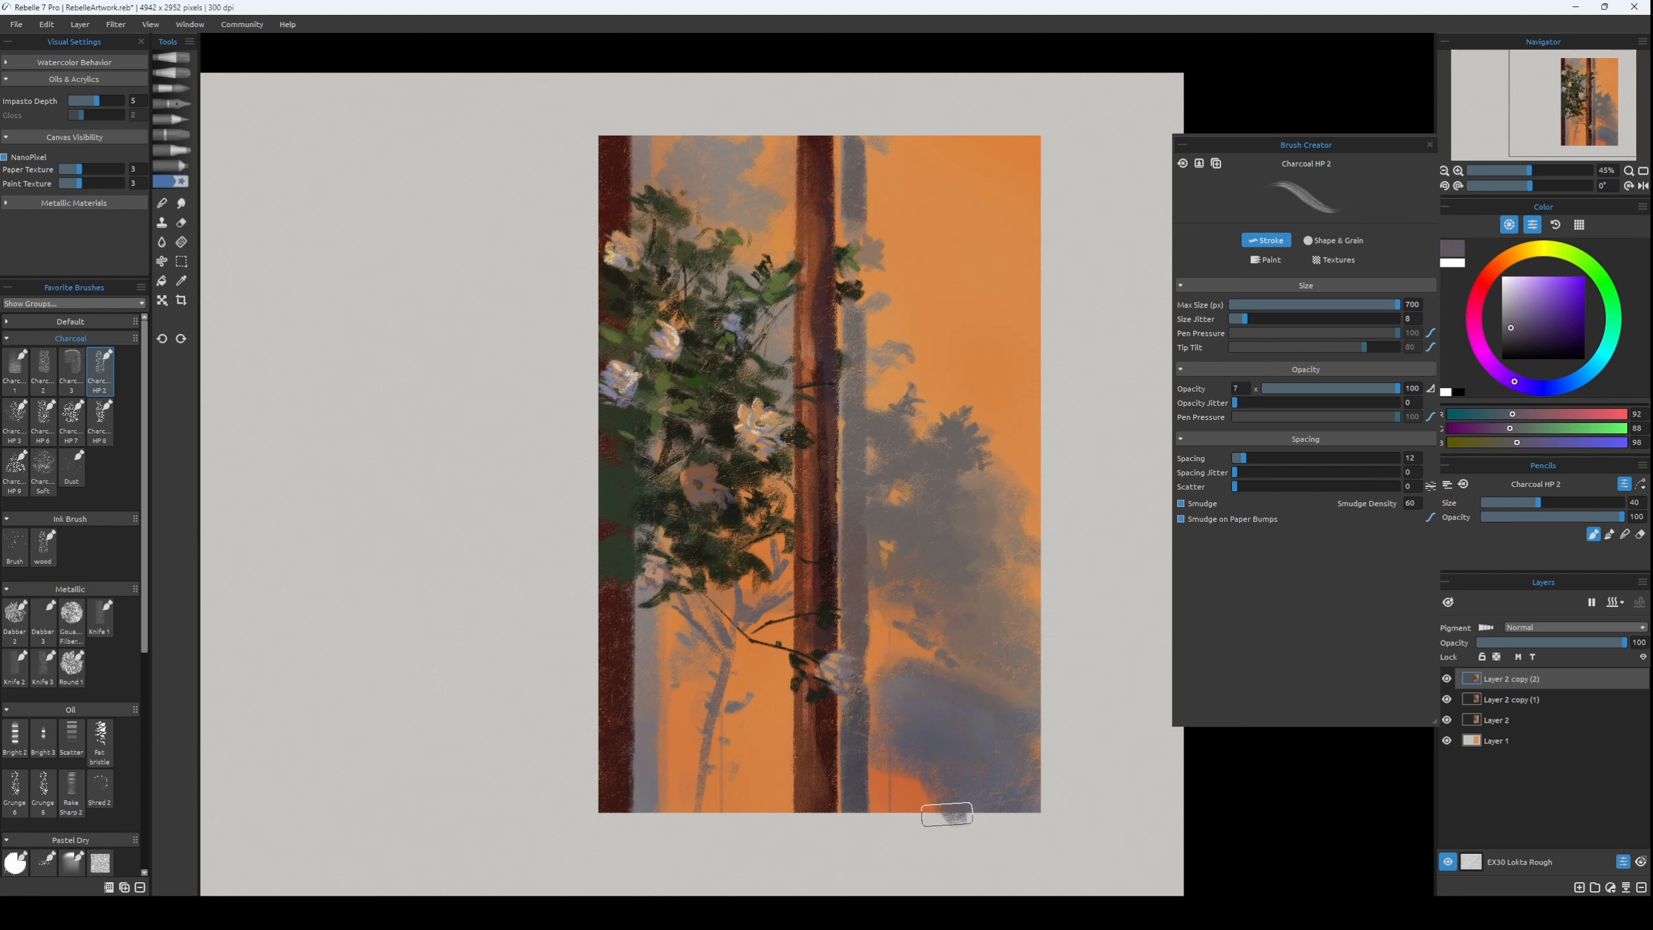
Add a mask to Layer 2 copy (2) and fill out the lower shadow on the layer's paint with grey RGB 91, 91, 102.
{"action": "left_click", "coordinate": [1476, 700], "text": "ctrl"}
{"action": "key", "text": "ctrl+m"}
{"action": "left_click", "coordinate": [954, 753], "text": "alt"}
{"action": "key", "text": "ctrl+z"}
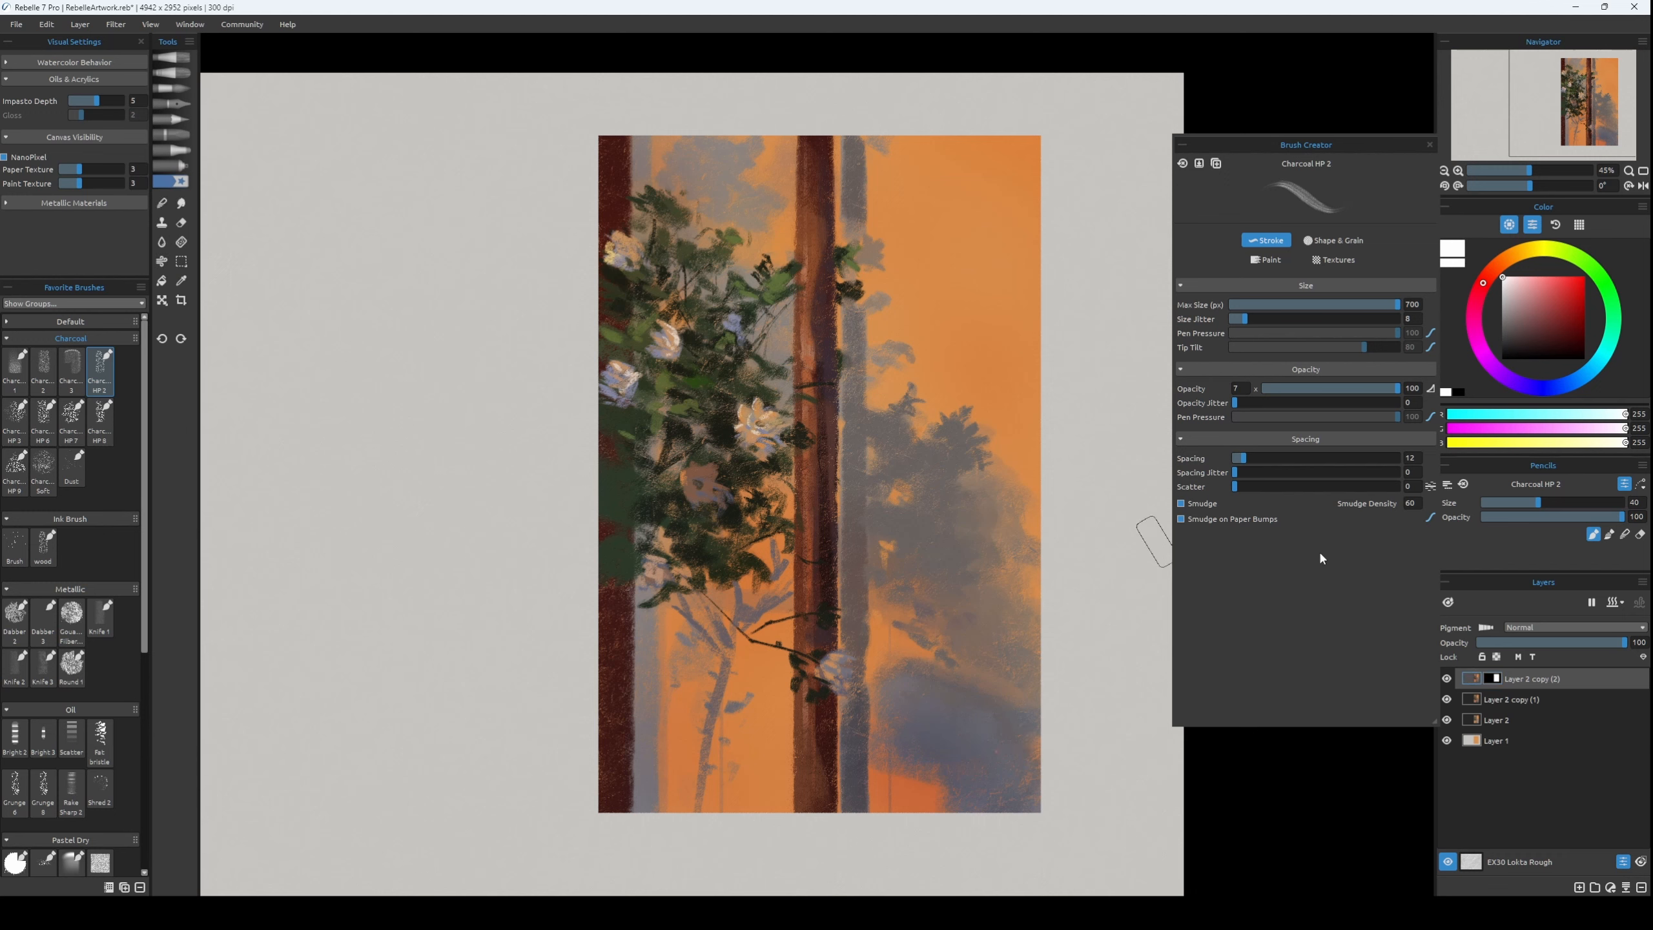
{"action": "left_click", "coordinate": [1472, 679]}
{"action": "left_click", "coordinate": [977, 739], "text": "alt"}
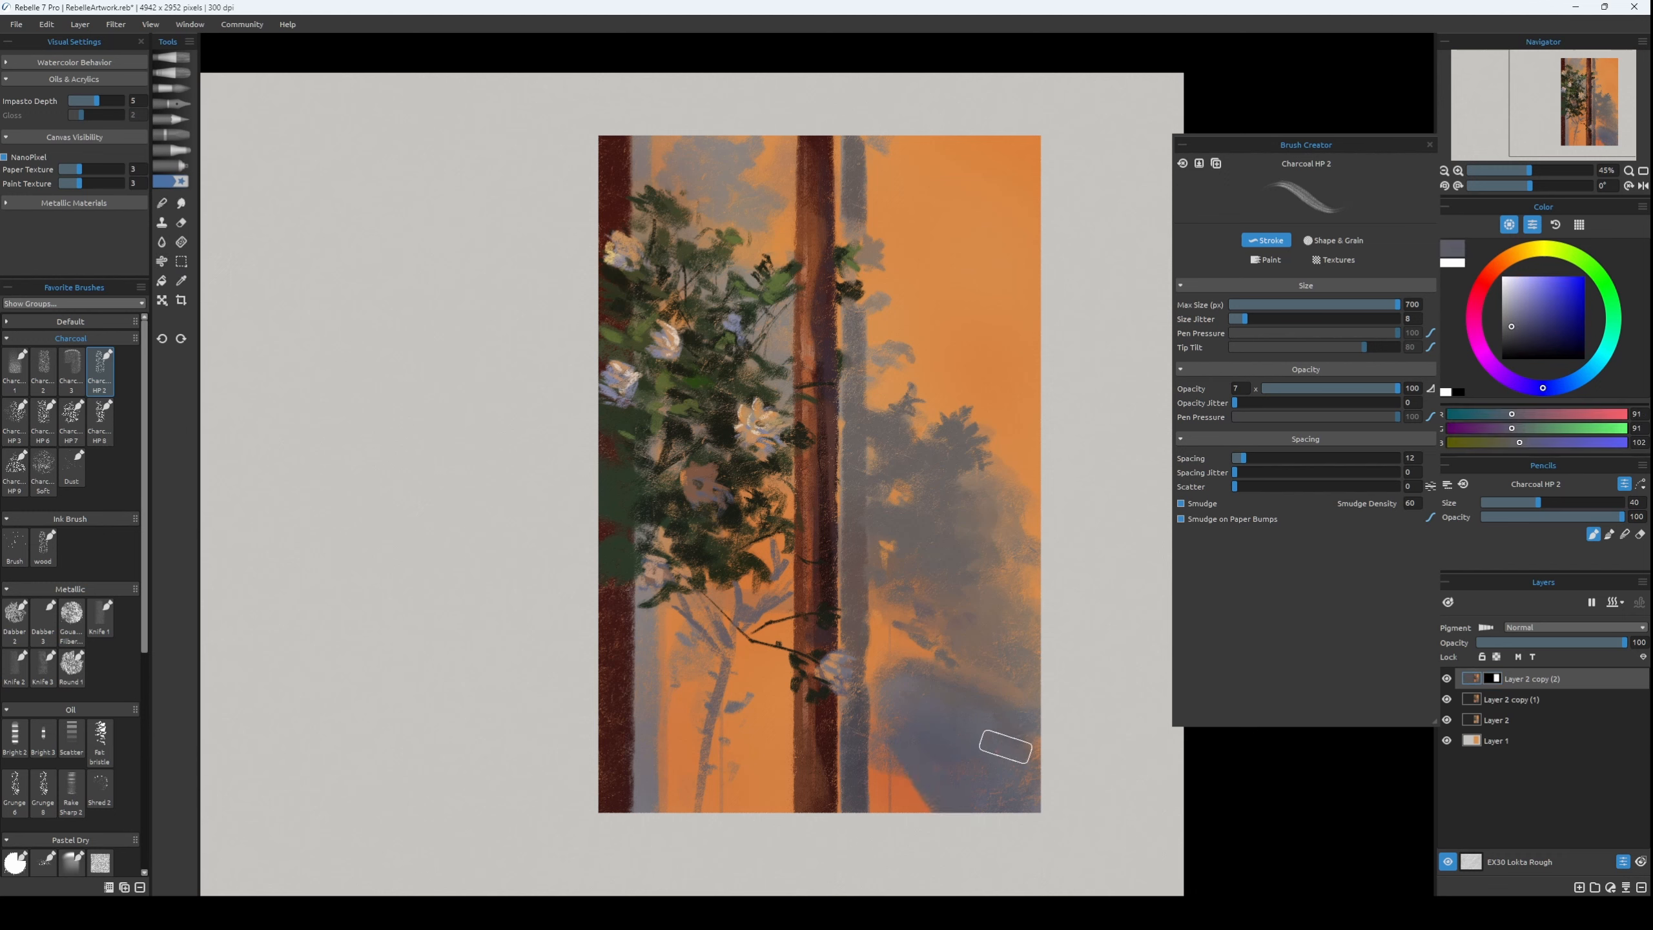
Refine the shadow foliage edges at brush sizes 25 and 12 with sampled RGB 119, 104, 92, orange RGB 218, 138, 71 and grey RGB 105, 98, 96.
{"action": "key", "text": "bracketleft"}
{"action": "key", "text": "bracketleft"}
{"action": "key", "text": "bracketleft"}
{"action": "left_click", "coordinate": [910, 630], "text": "alt"}
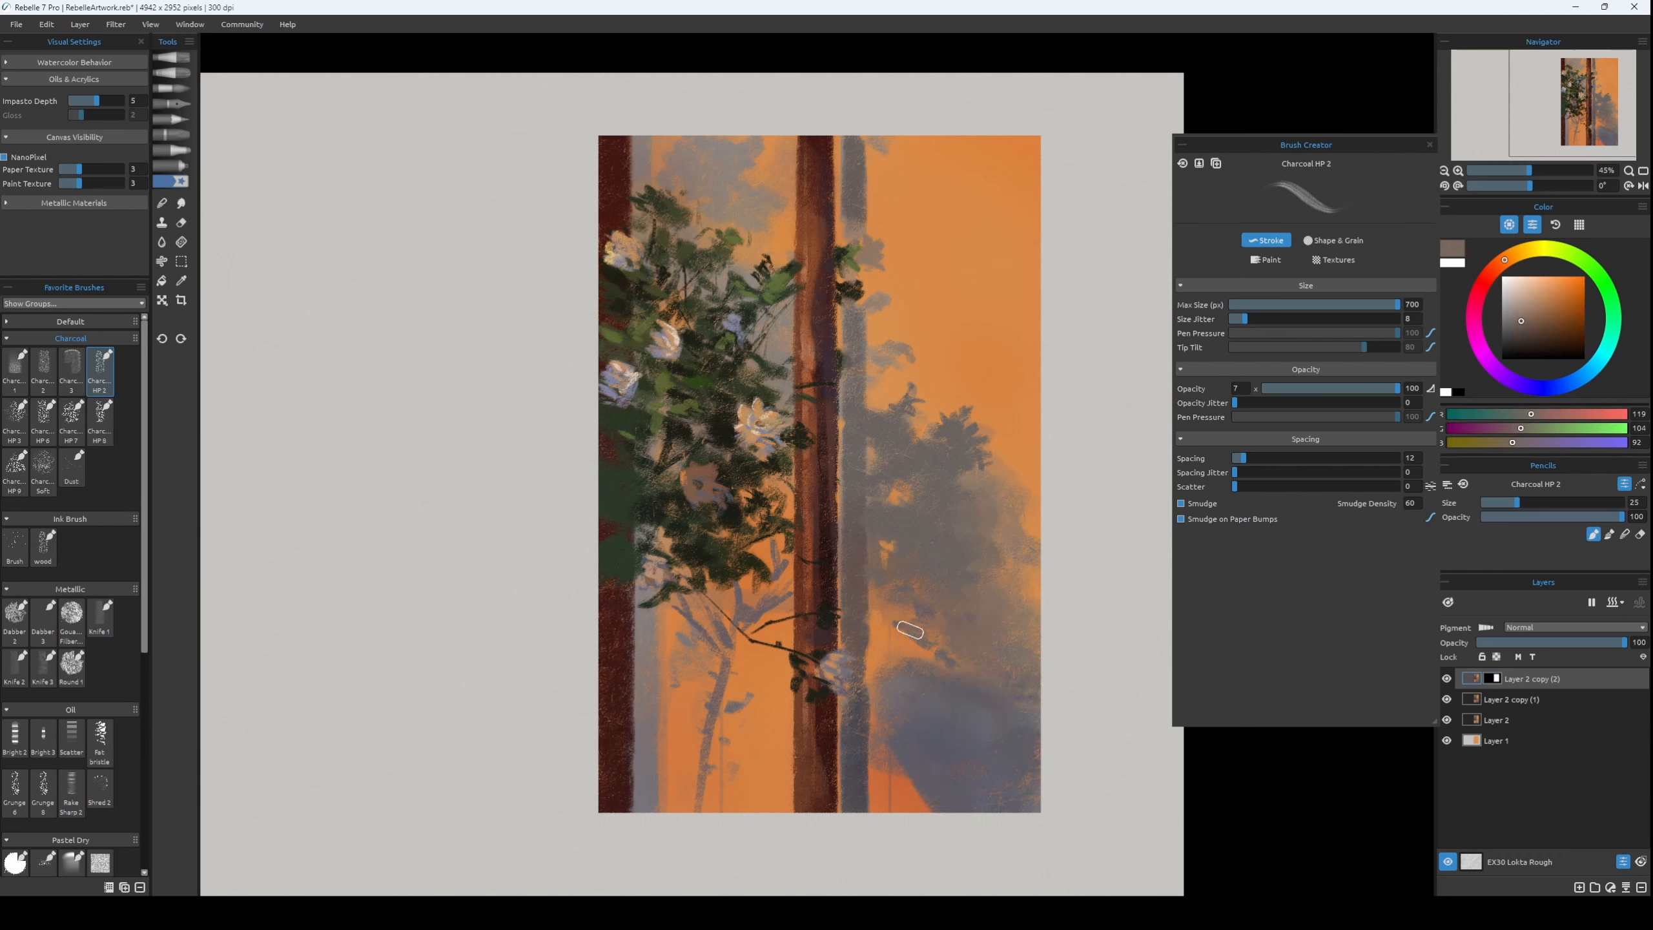
{"action": "left_click", "coordinate": [1010, 453], "text": "alt"}
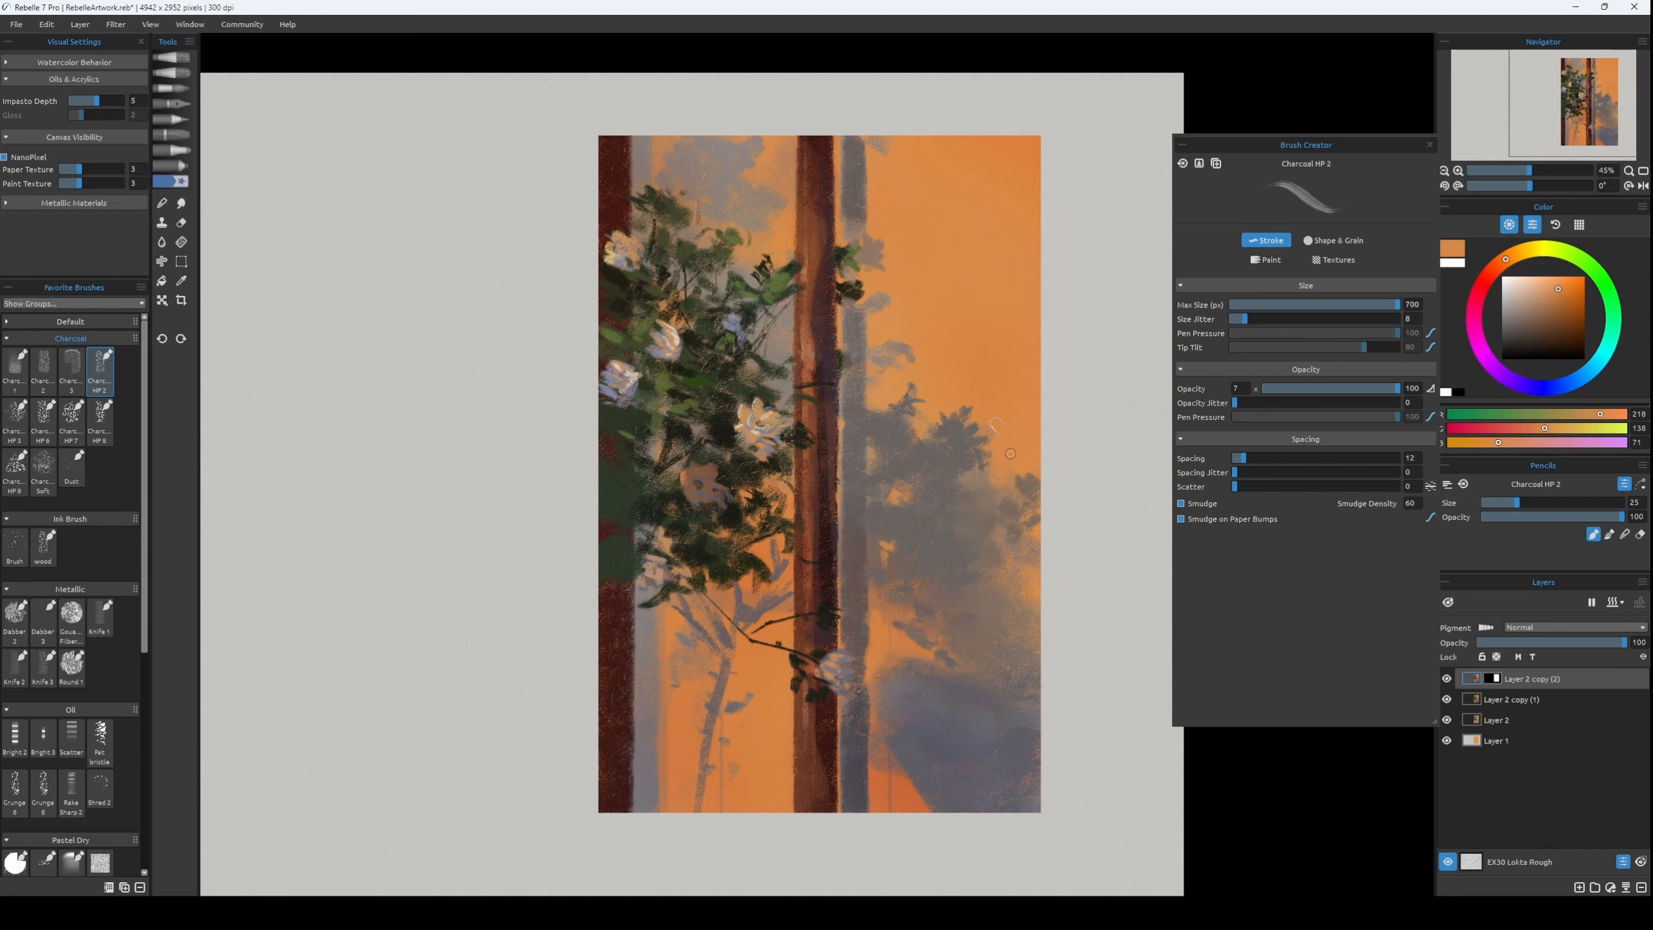
{"action": "key", "text": "bracketleft"}
{"action": "key", "text": "bracketleft"}
{"action": "left_click", "coordinate": [878, 362], "text": "alt"}
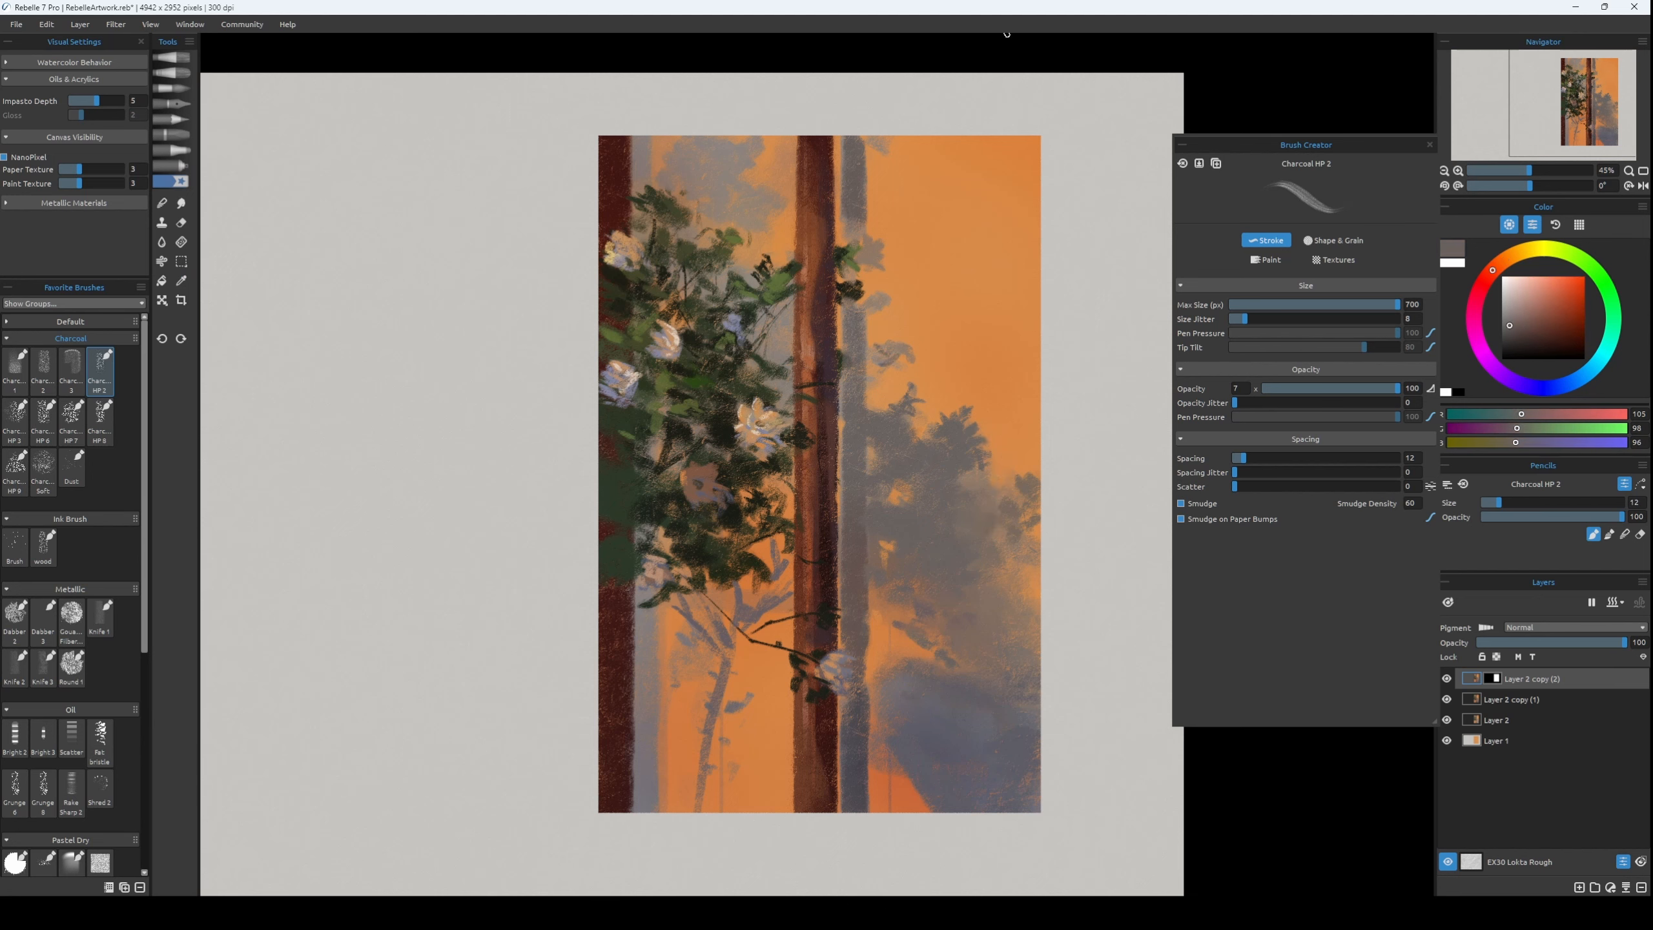
Paint along the upper shadow strip beside the central trunk with sampled grey RGB 103, 95, 90 at brush size 25.
{"action": "key", "text": "bracketright"}
{"action": "key", "text": "bracketright"}
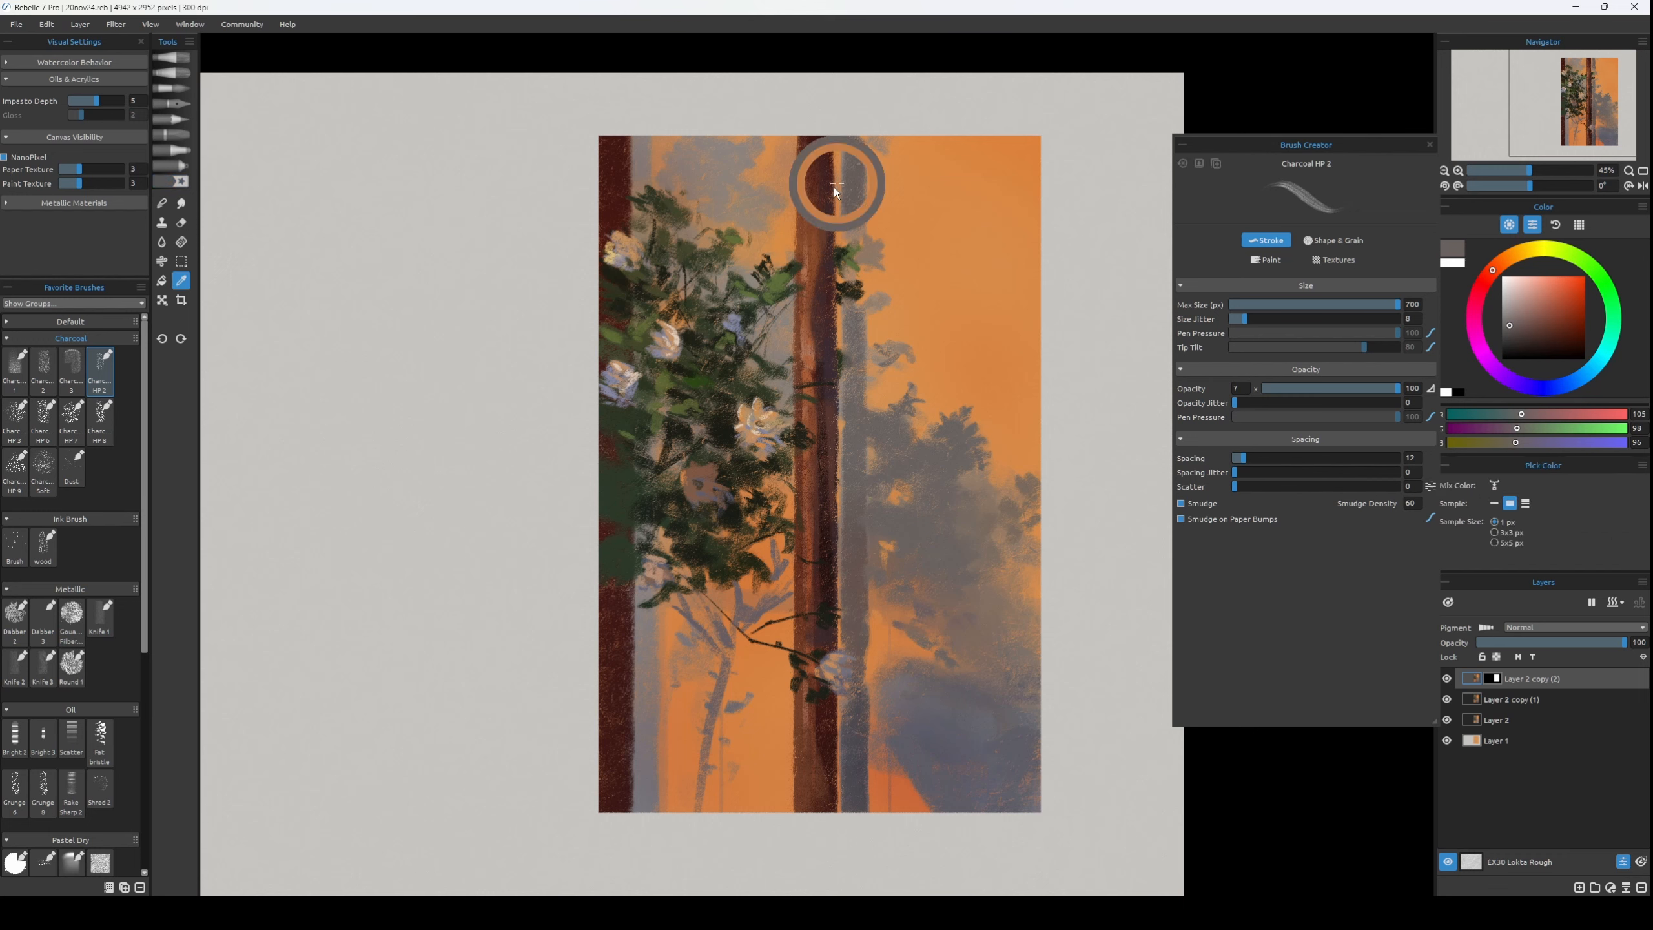
{"action": "left_click", "coordinate": [855, 227], "text": "alt"}
{"action": "left_click", "coordinate": [852, 213], "text": "alt"}
{"action": "left_click_drag", "start_coordinate": [852, 215], "coordinate": [852, 236]}
{"action": "key", "text": "bracketright"}
{"action": "left_click", "coordinate": [847, 150], "text": "alt"}
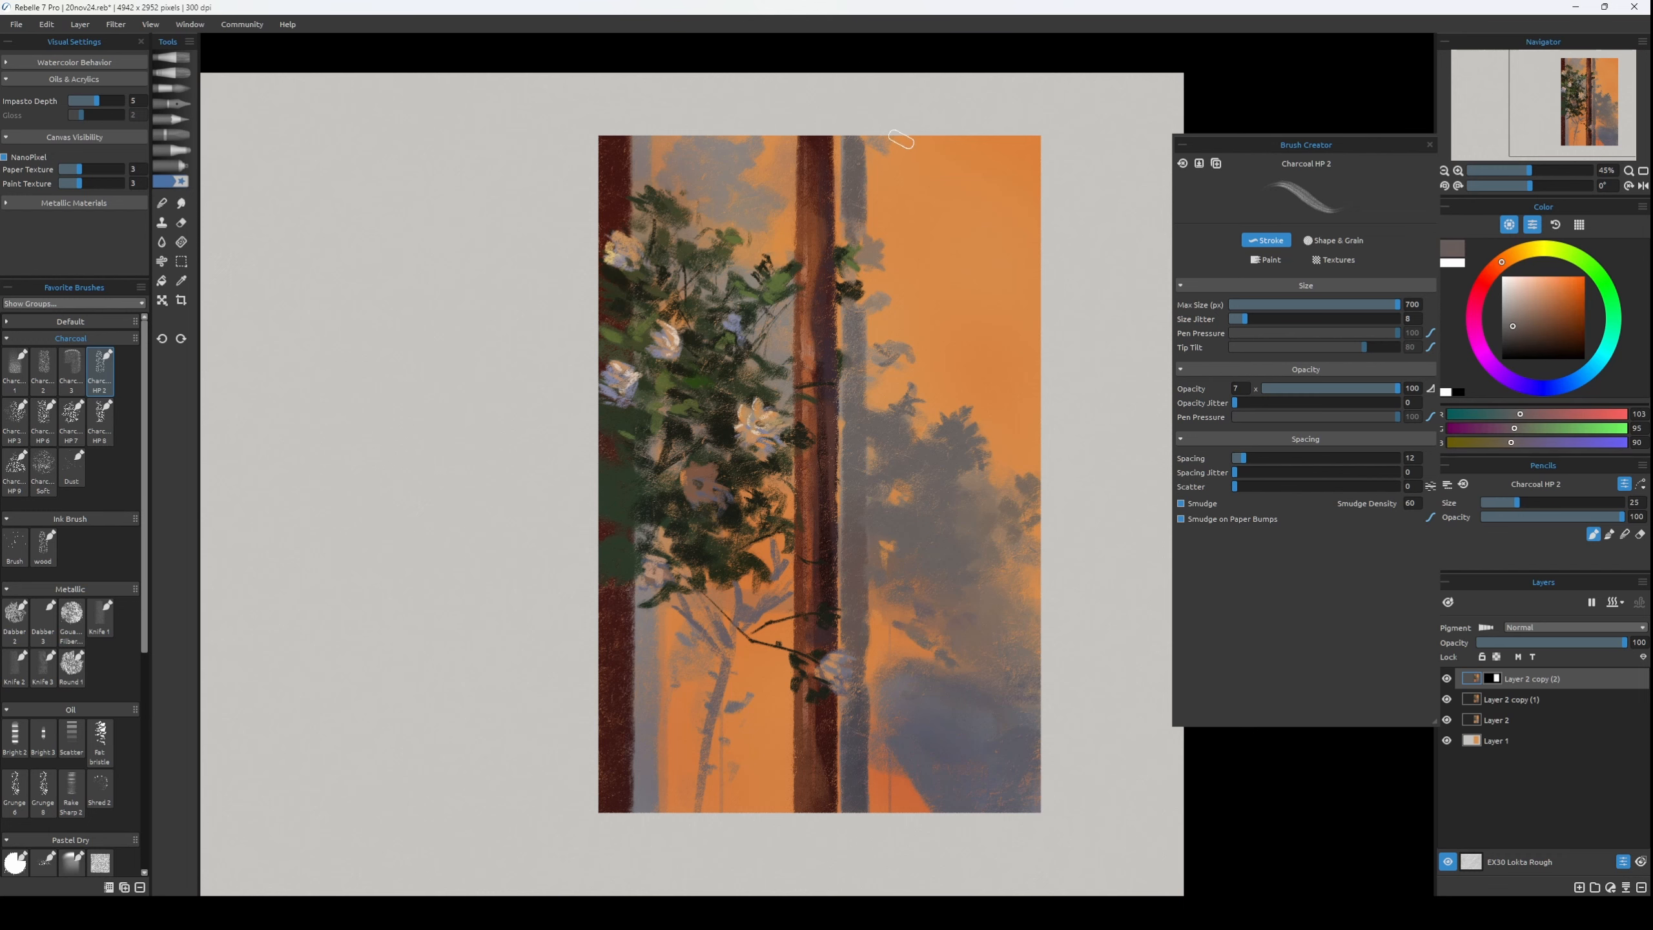
Soften the top of the shadow strip with the Dry Thin 4 blend brush, undoing the last two strokes and reducing the brush size.
{"action": "key", "text": "b"}
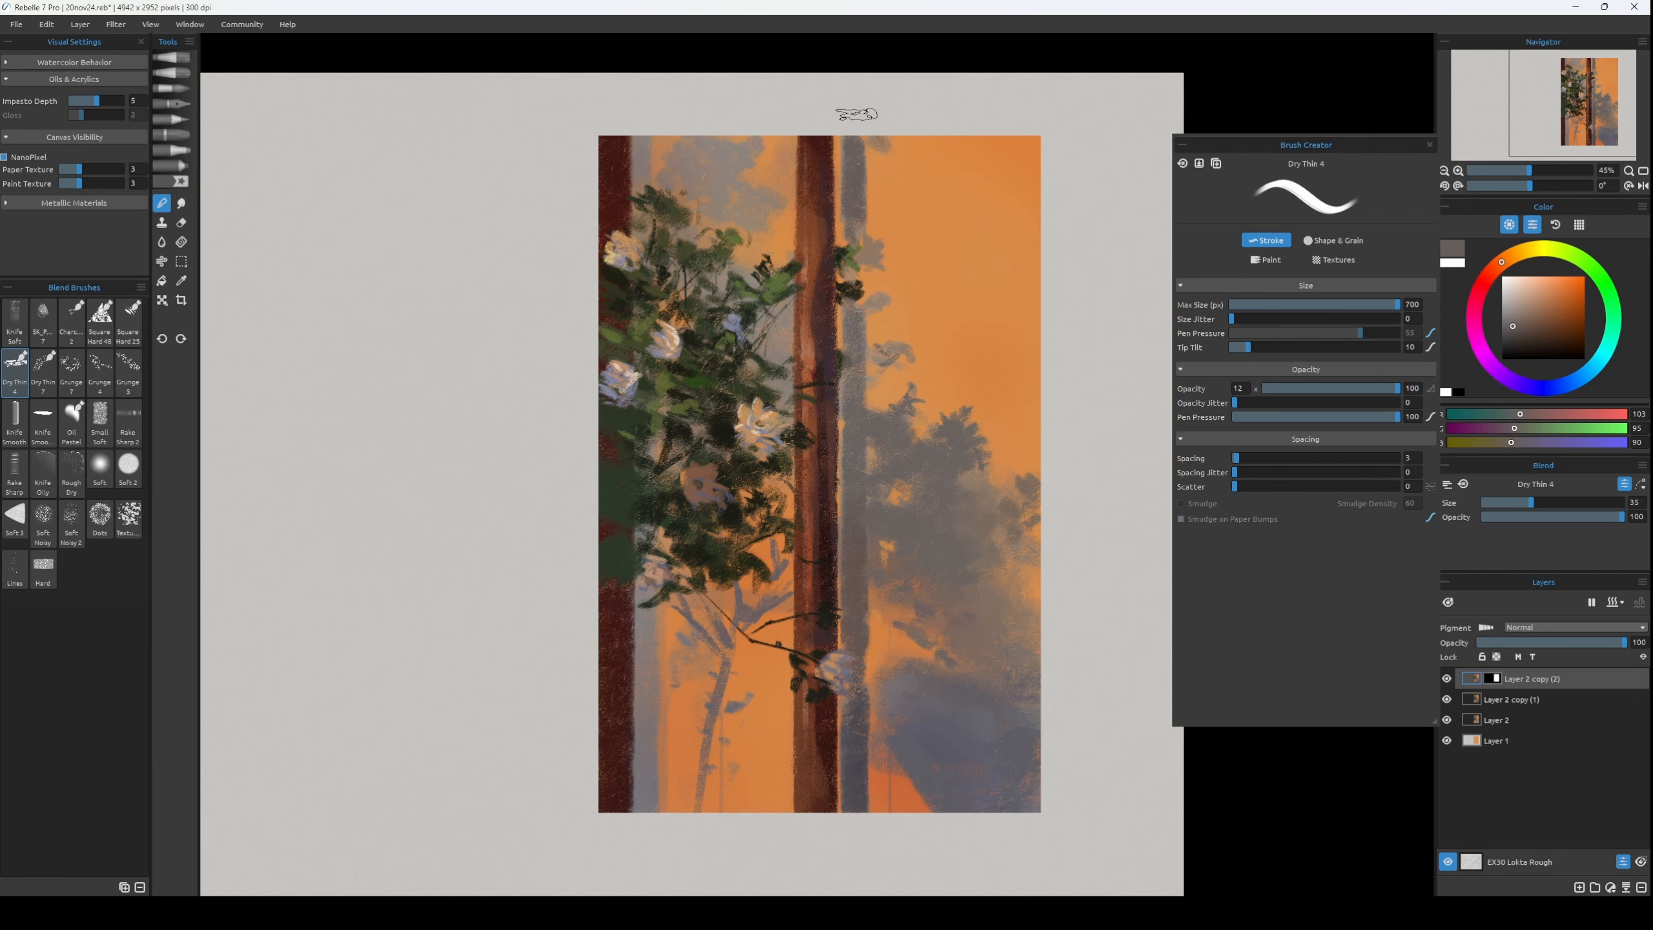
{"action": "key", "text": "ctrl+z"}
{"action": "key", "text": "ctrl+z"}
{"action": "key", "text": "bracketleft"}
{"action": "key", "text": "bracketleft"}
{"action": "key", "text": "bracketleft"}
{"action": "key", "text": "b"}
Sample the upper grey shadow's RGB 140, 130, 124, then add dark green RGB 46, 52, 34 leaf strokes near the left trunk's top at size 14.
{"action": "left_click", "coordinate": [723, 162], "text": "alt"}
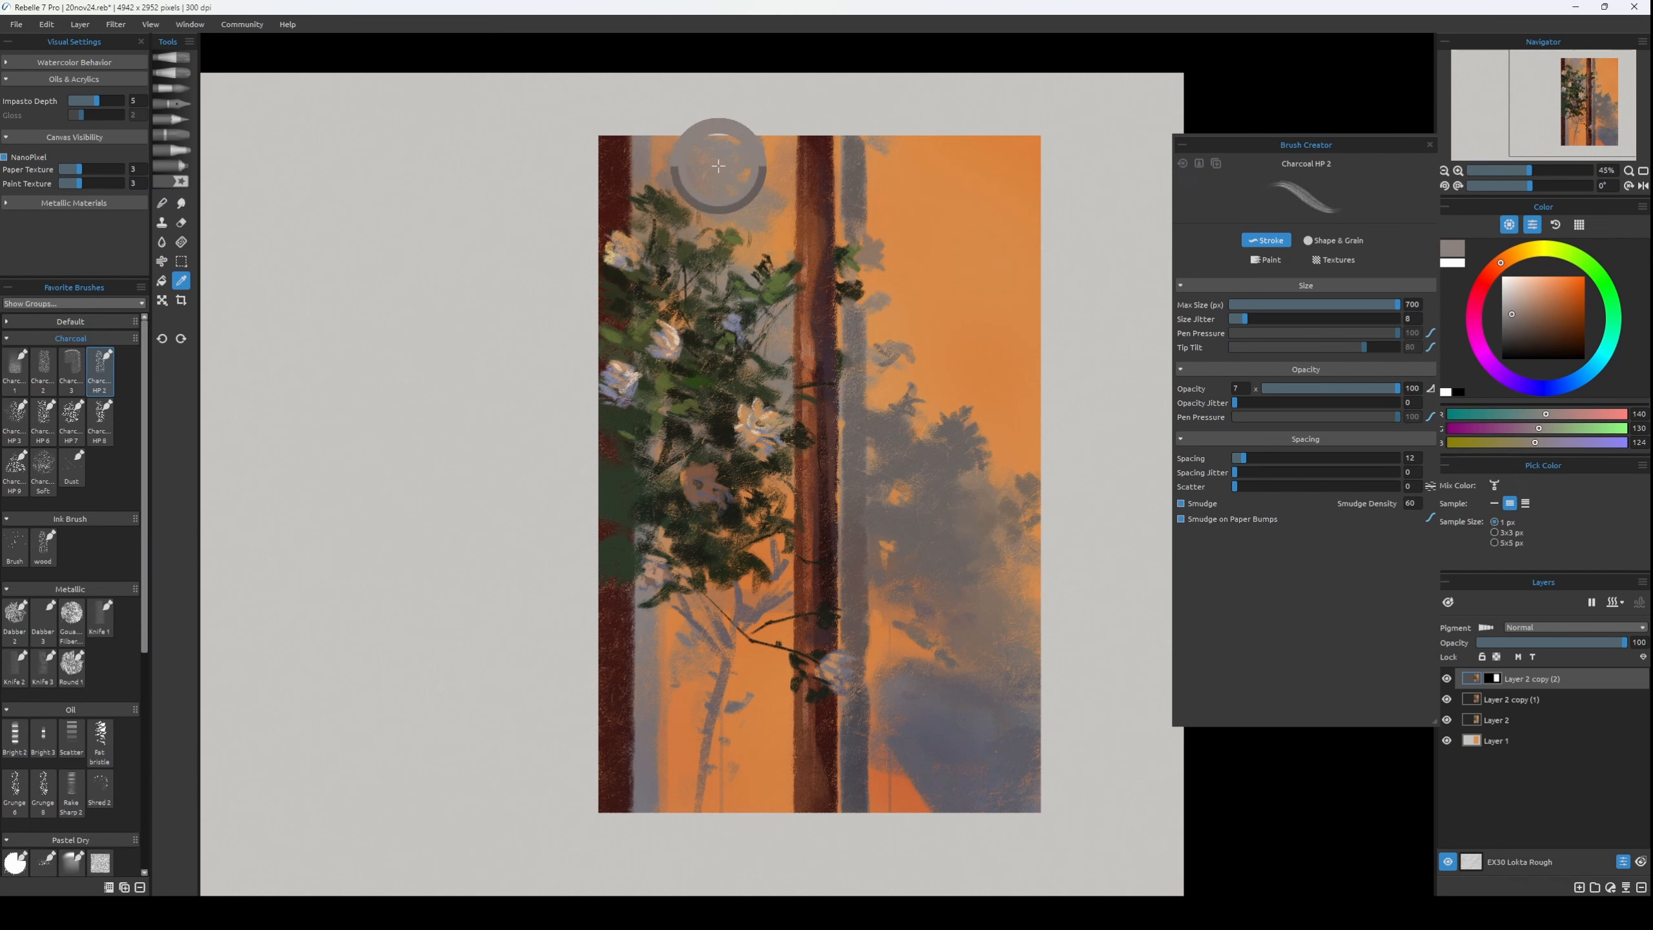
{"action": "key", "text": "bracketleft"}
{"action": "key", "text": "bracketleft"}
{"action": "key", "text": "bracketleft"}
{"action": "key", "text": "bracketleft"}
{"action": "key", "text": "bracketleft"}
{"action": "key", "text": "bracketleft"}
{"action": "key", "text": "bracketleft"}
{"action": "left_click", "coordinate": [674, 207], "text": "alt"}
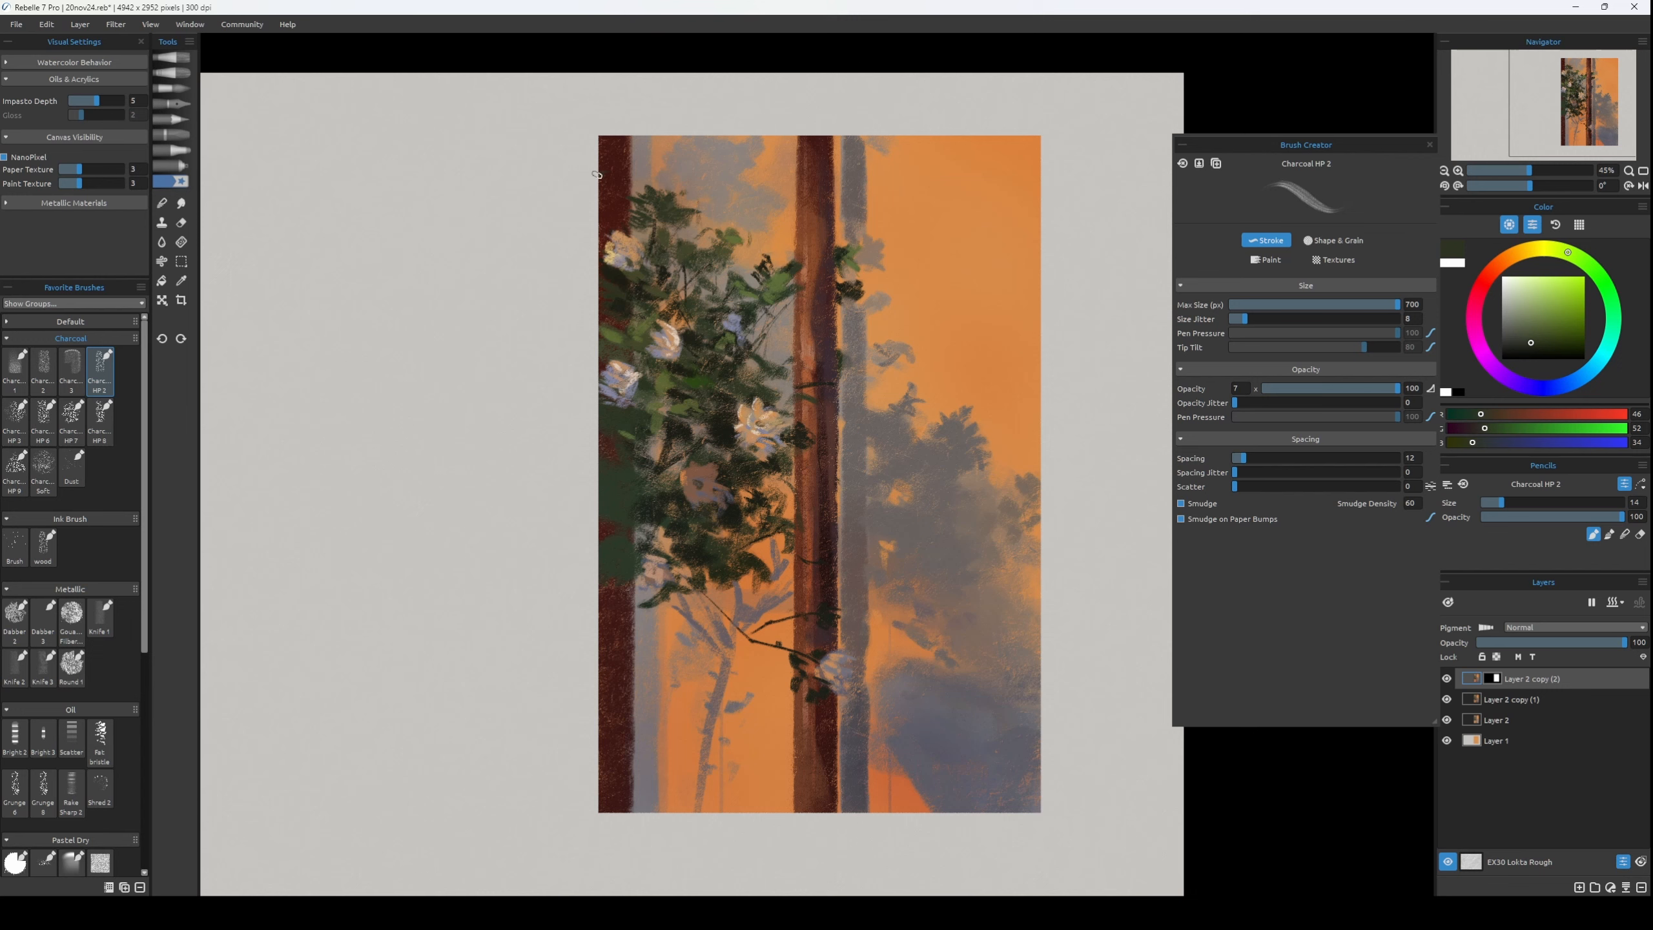
Add small leaves through the upper and left foliage in sampled olives RGB 69, 70, 41 and 90, 105, 55, and a greener RGB 64, 93, 47.
{"action": "left_click", "coordinate": [635, 267], "text": "alt"}
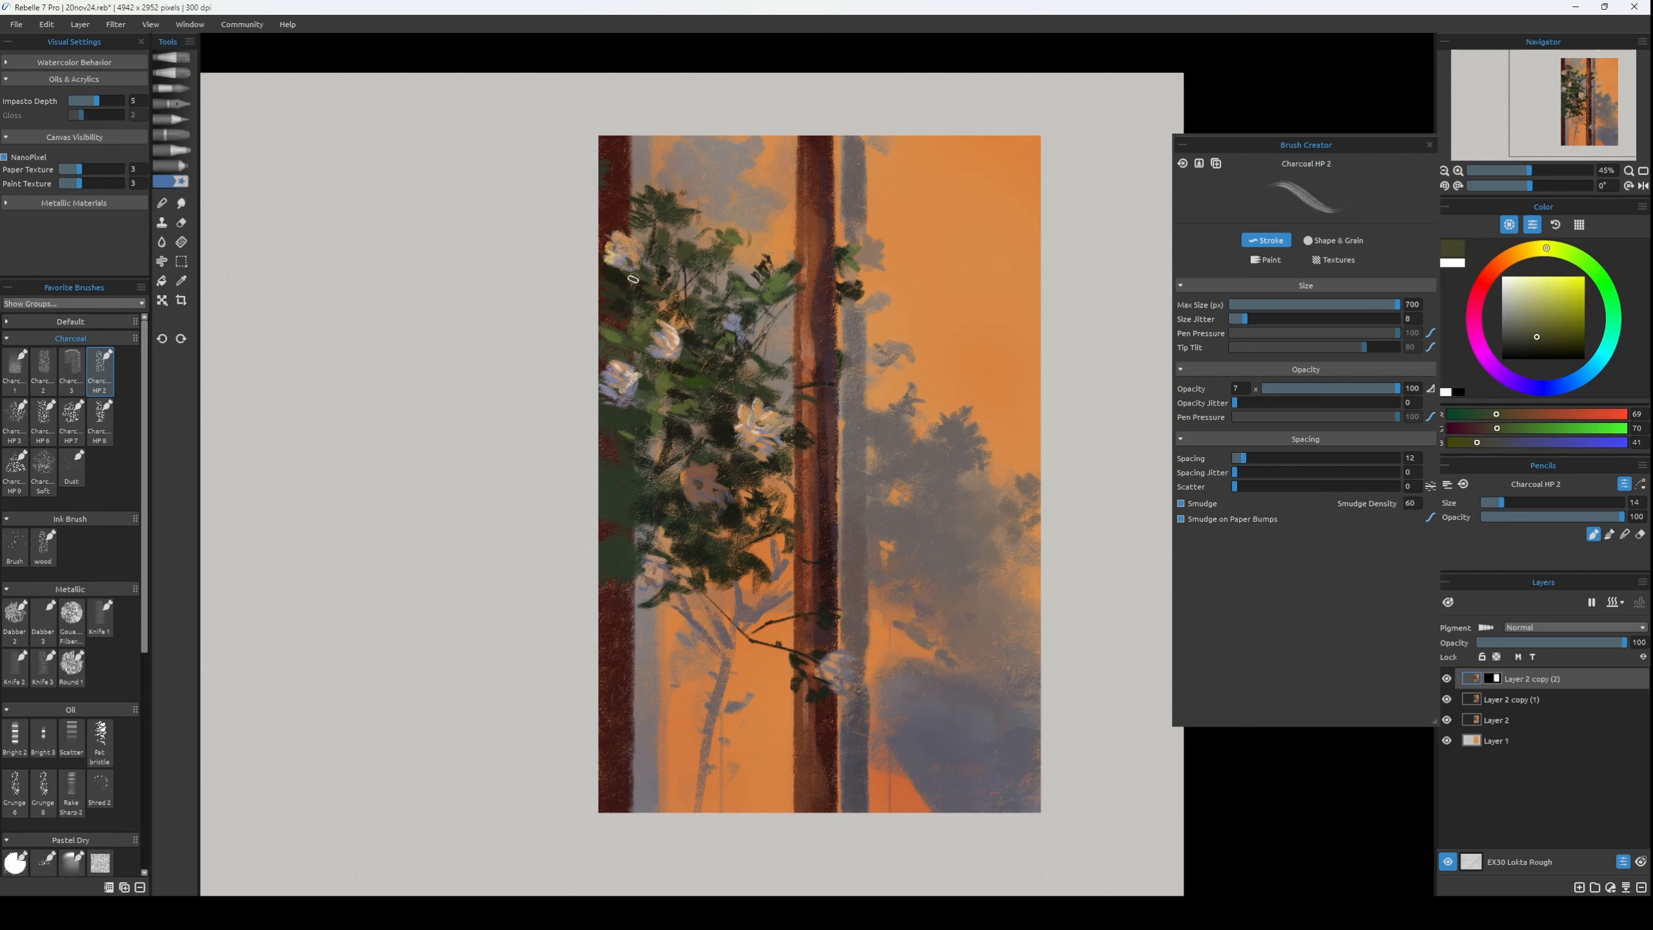
{"action": "key", "text": "bracketleft"}
{"action": "left_click", "coordinate": [635, 280], "text": "alt"}
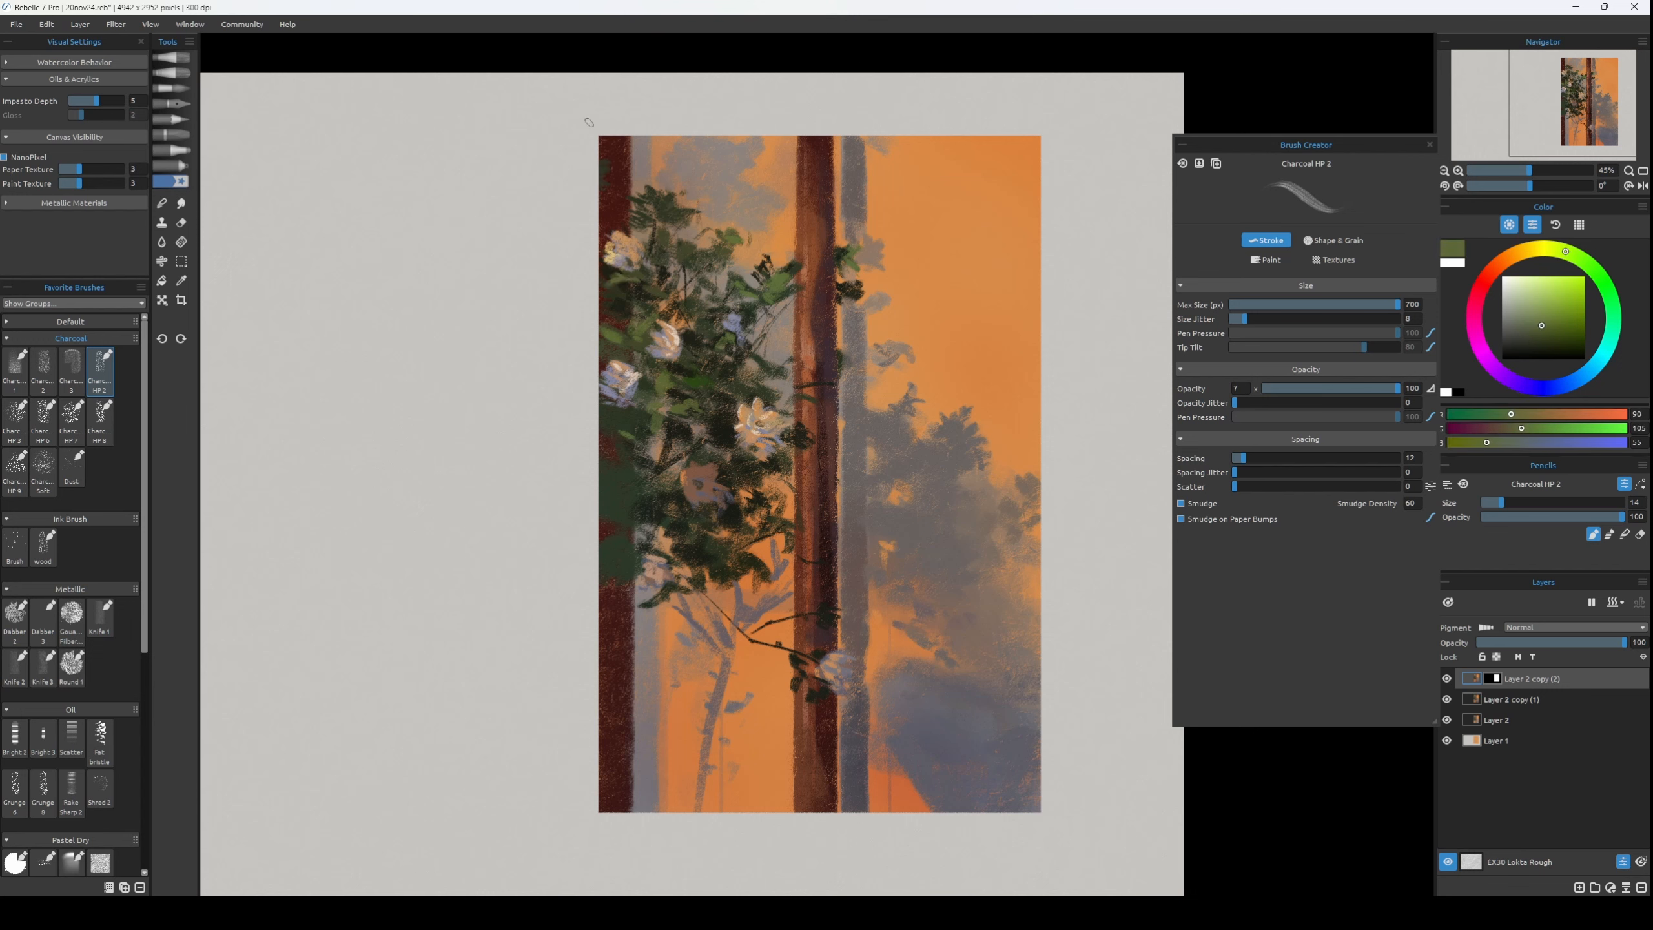
{"action": "left_click", "coordinate": [687, 406], "text": "alt"}
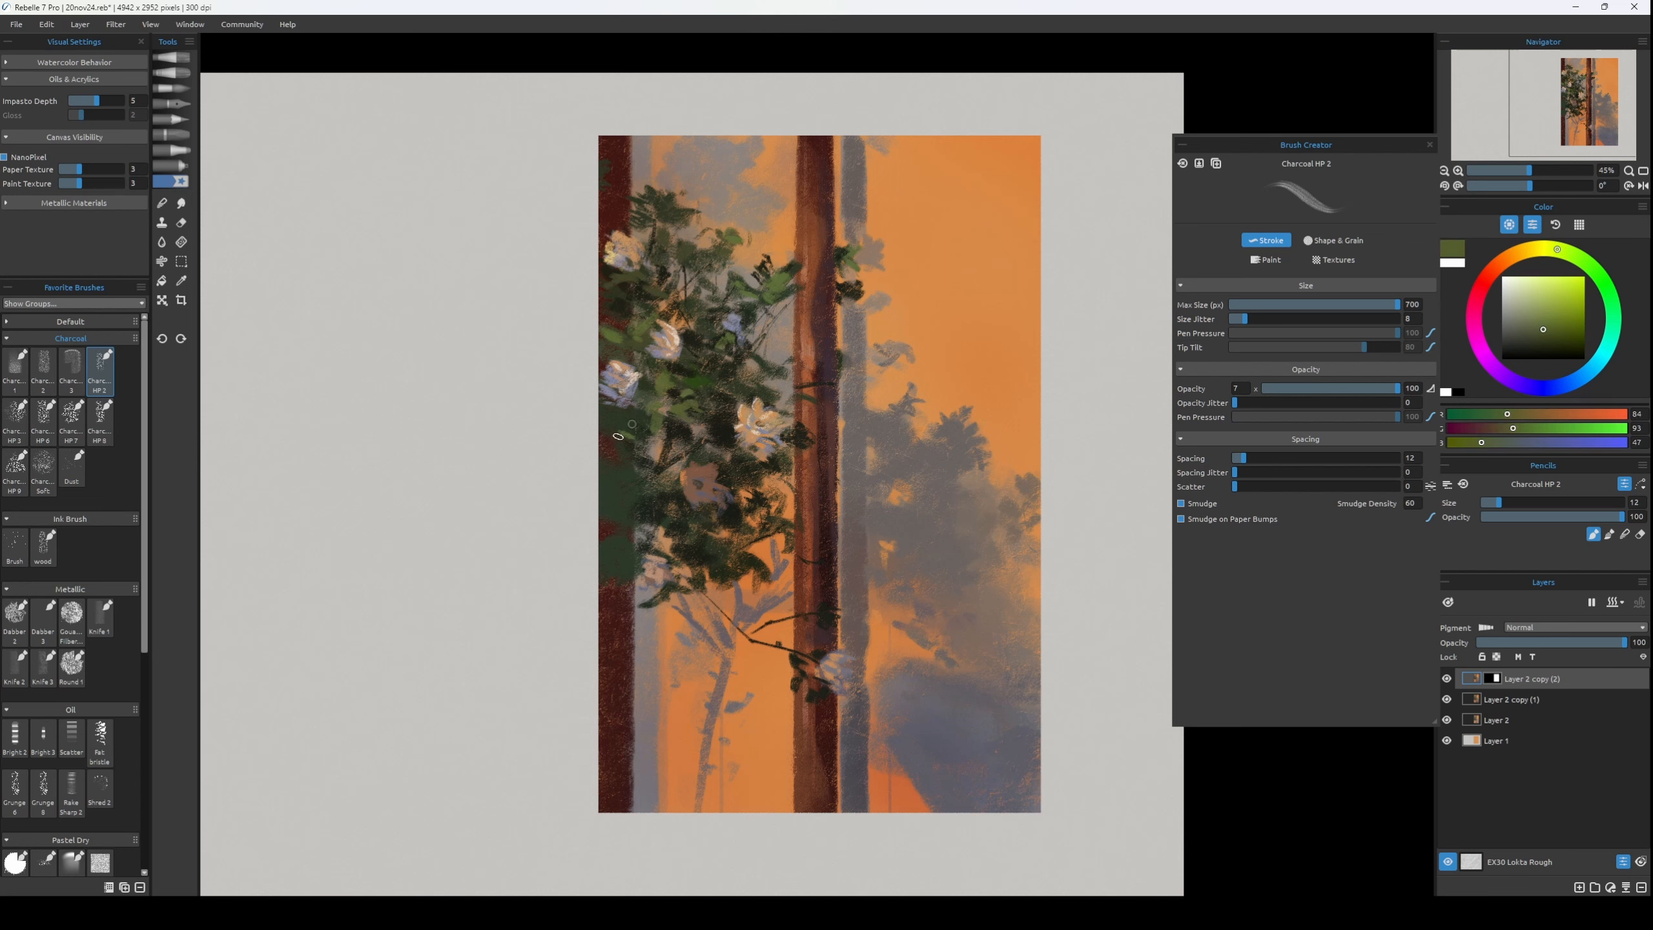
{"action": "key", "text": "bracketleft"}
{"action": "left_click", "coordinate": [1586, 263]}
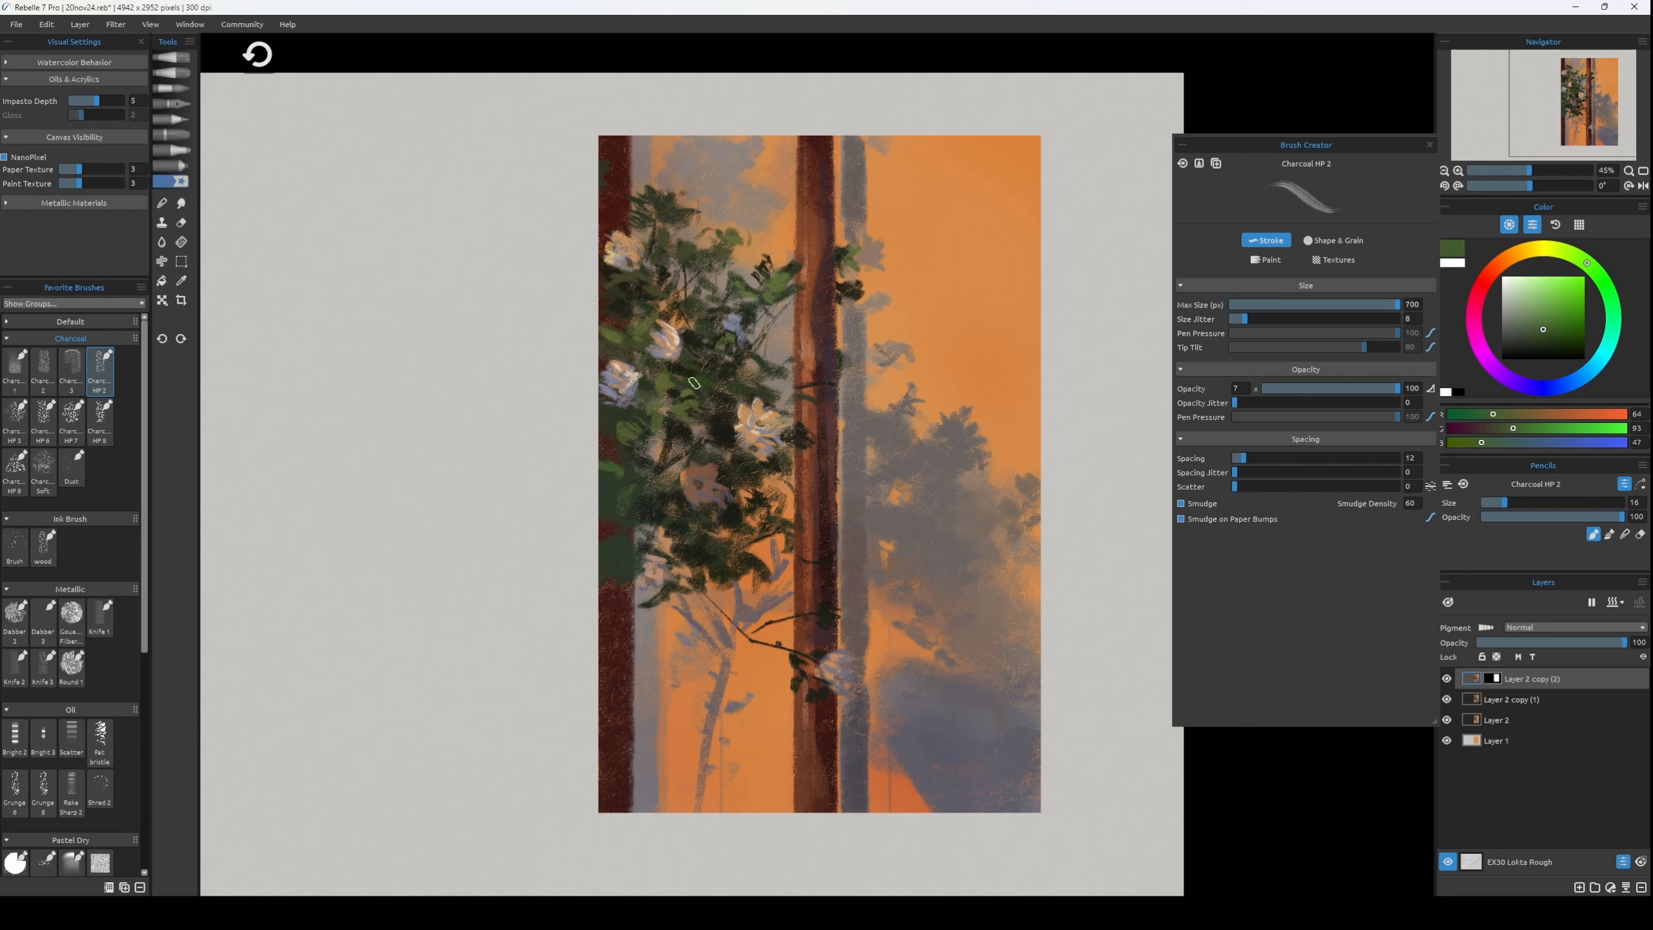
Refine the lower foliage edge and thin shadow branches with sampled RGB 170, 113, 75, grey RGB 108, 94, 96 and dark olive RGB 61, 57, 35.
{"action": "left_click", "coordinate": [681, 605], "text": "alt"}
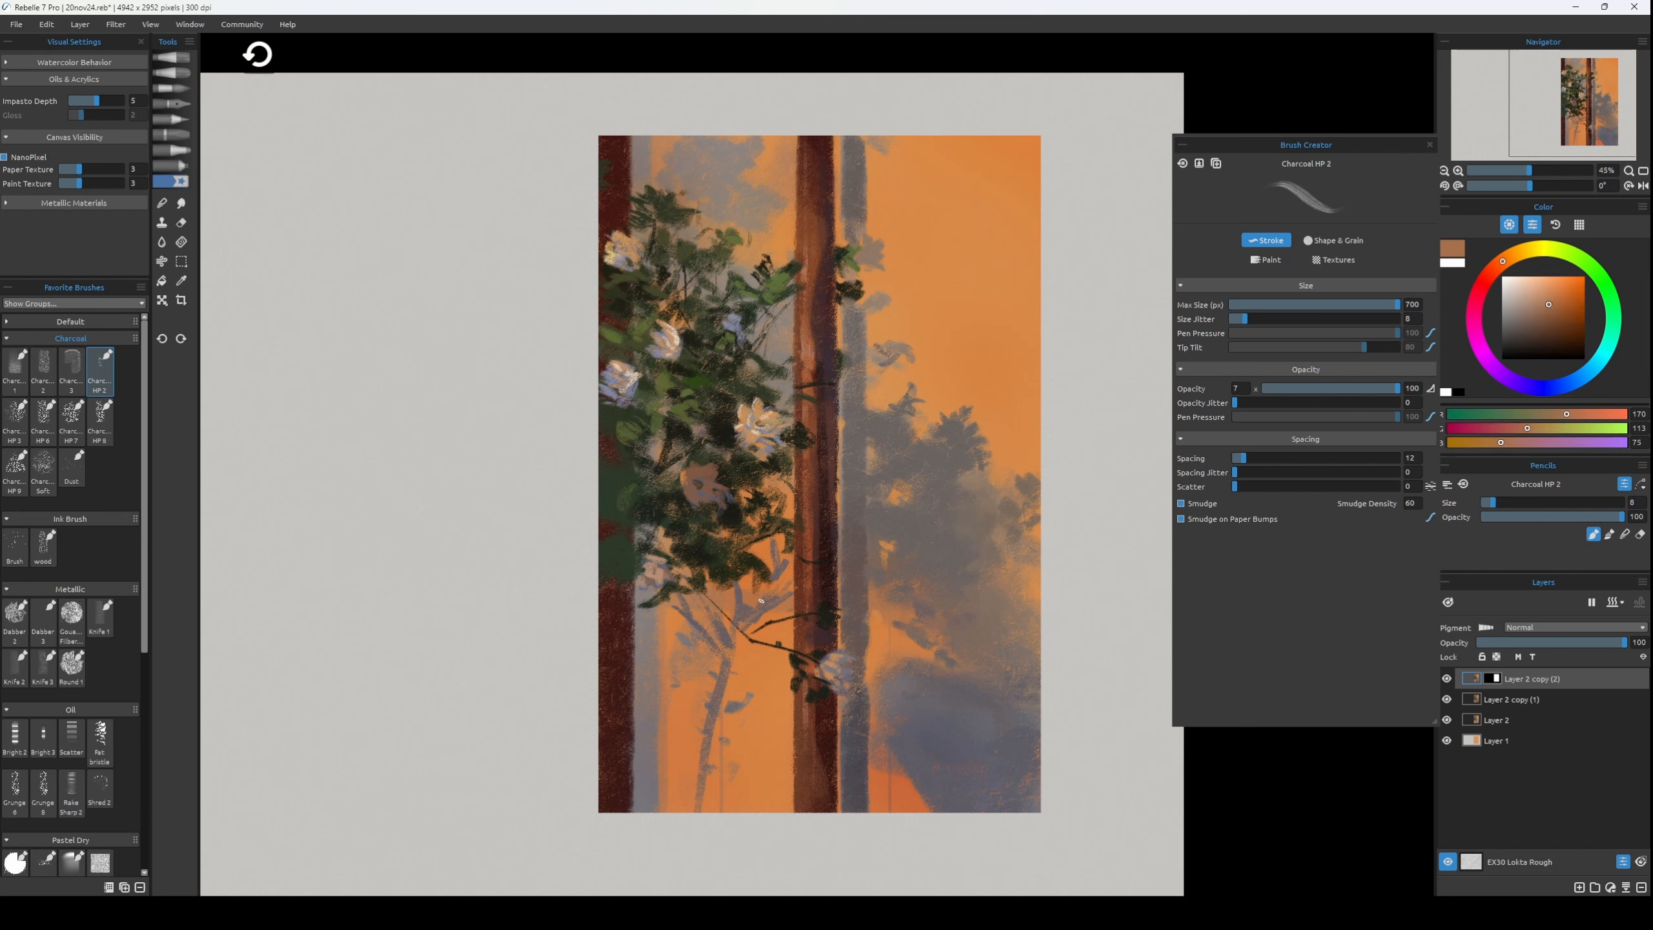
{"action": "left_click", "coordinate": [751, 621], "text": "alt"}
{"action": "key", "text": "bracketright"}
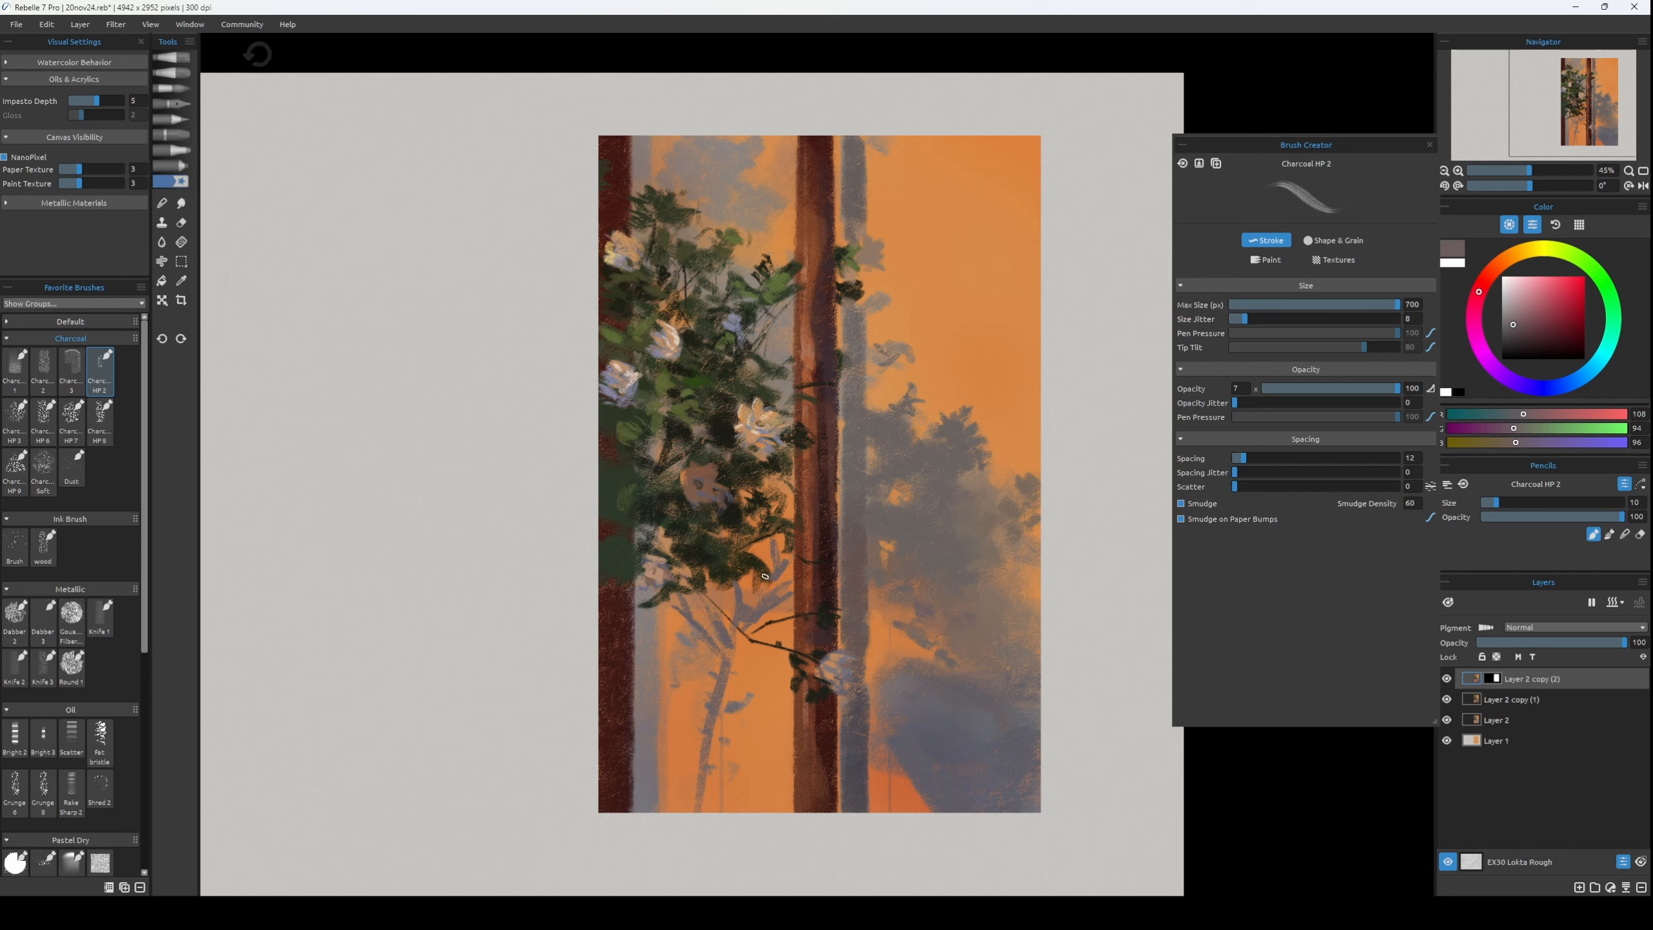
{"action": "left_click", "coordinate": [783, 532], "text": "alt"}
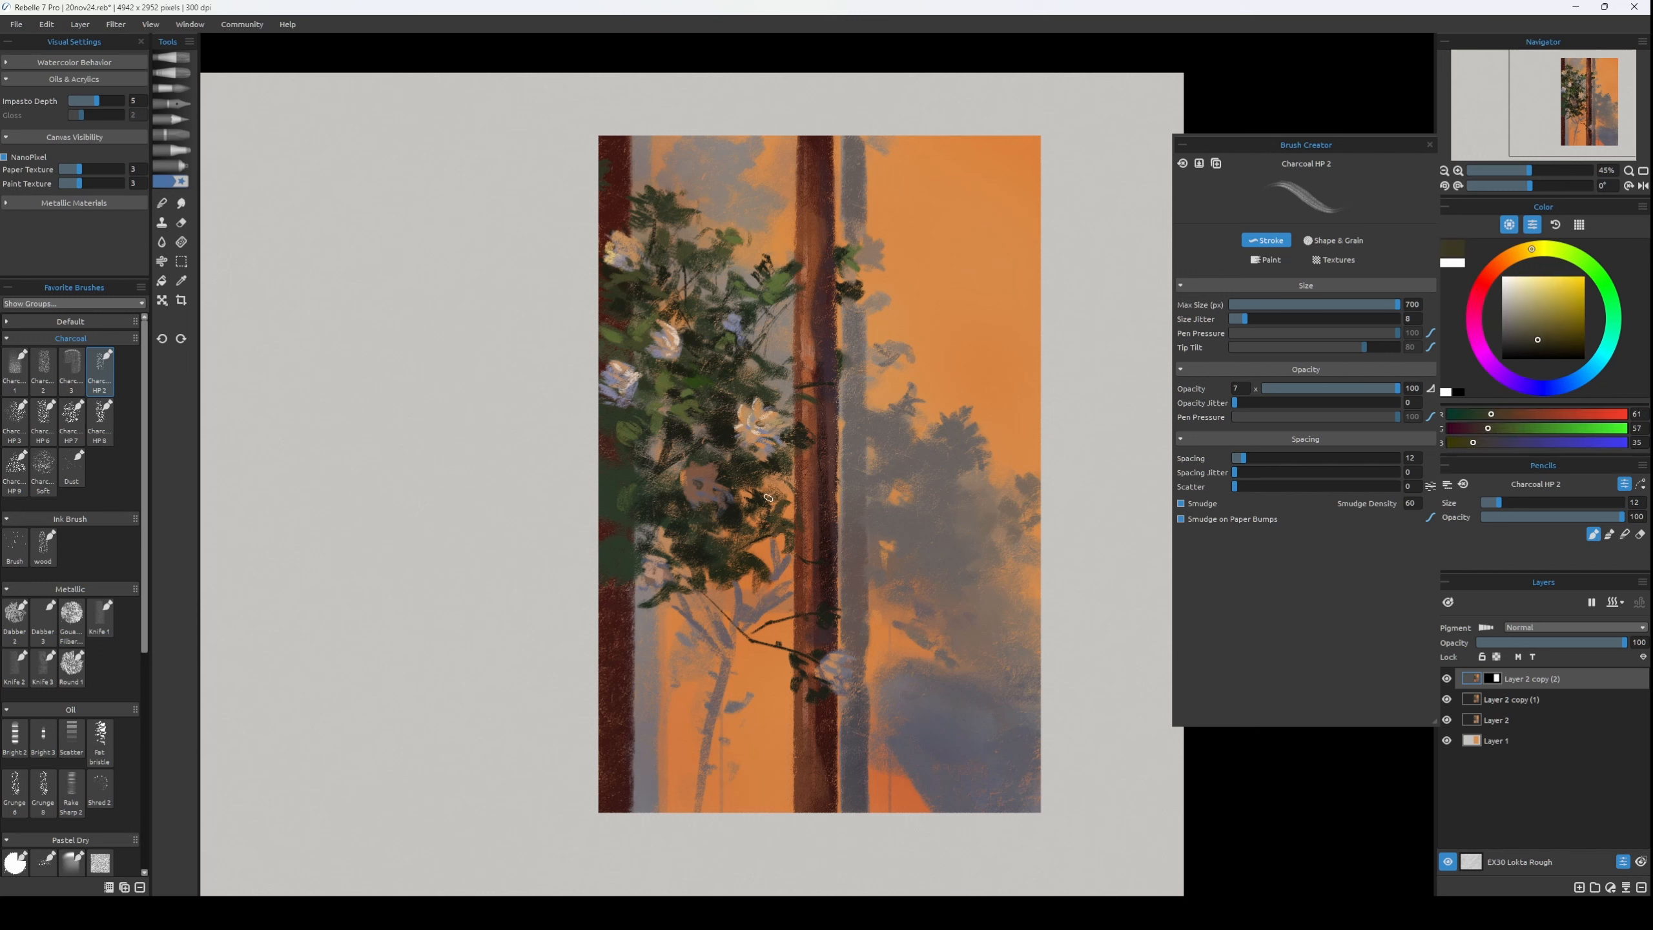
{"action": "left_click", "coordinate": [748, 610], "text": "alt"}
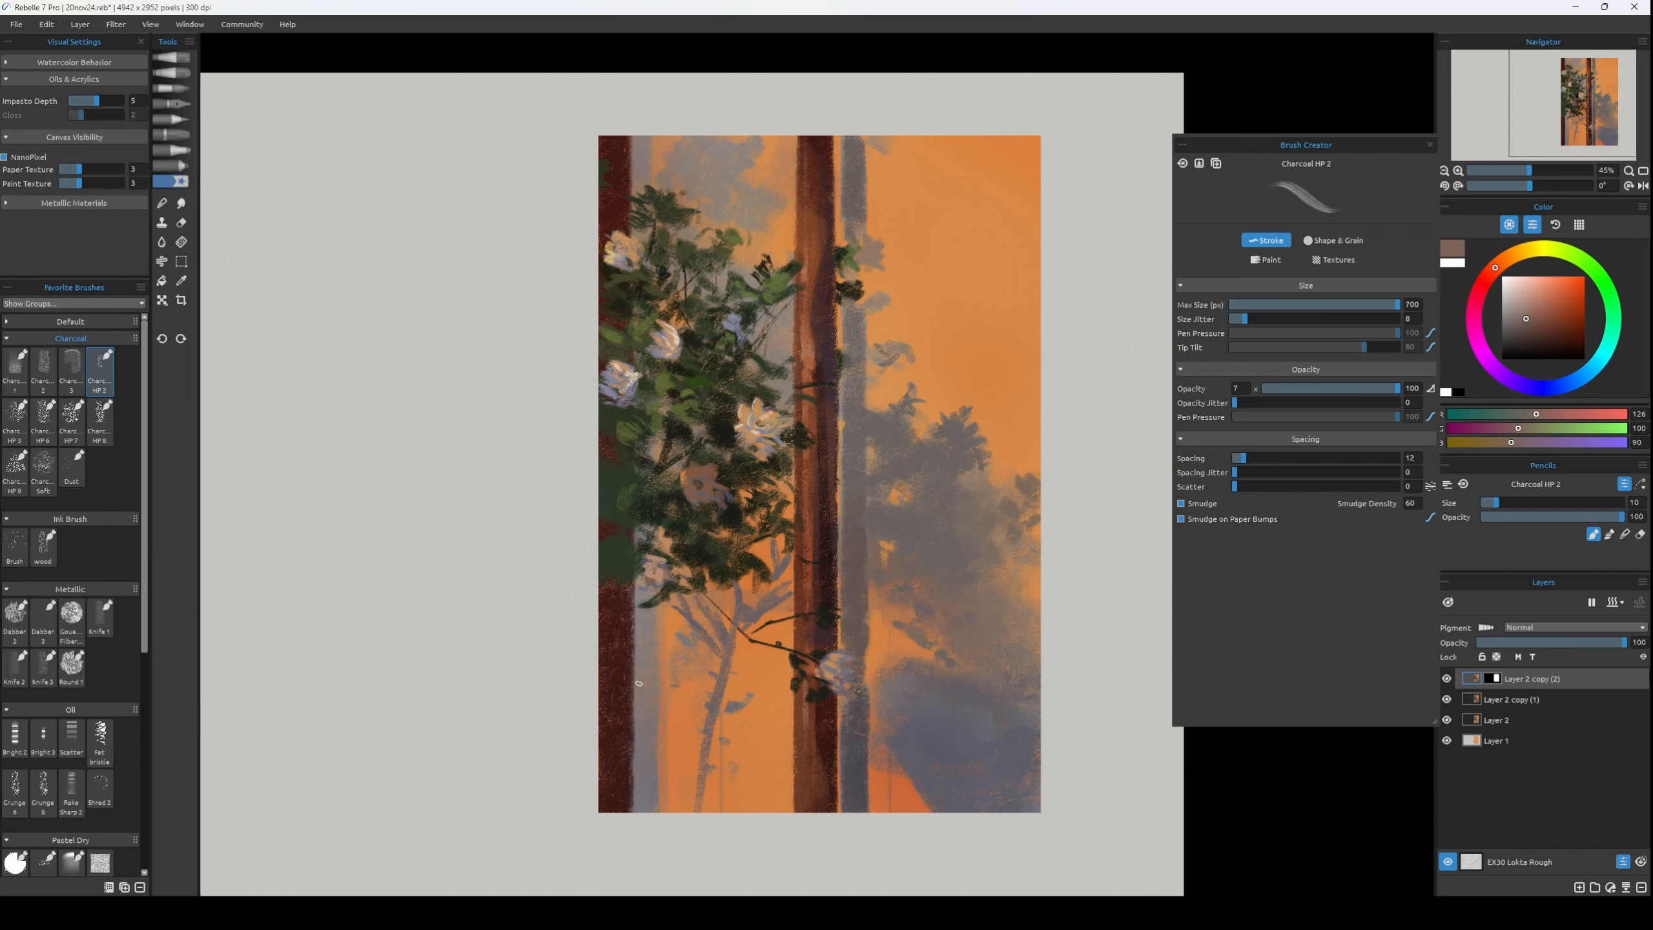
Touch up the lower grey strip beside the left trunk with sampled RGB 119, 112, 116 at brush size 20.
{"action": "key", "text": "bracketright"}
{"action": "key", "text": "bracketright"}
{"action": "key", "text": "bracketright"}
{"action": "left_click", "coordinate": [649, 719], "text": "alt"}
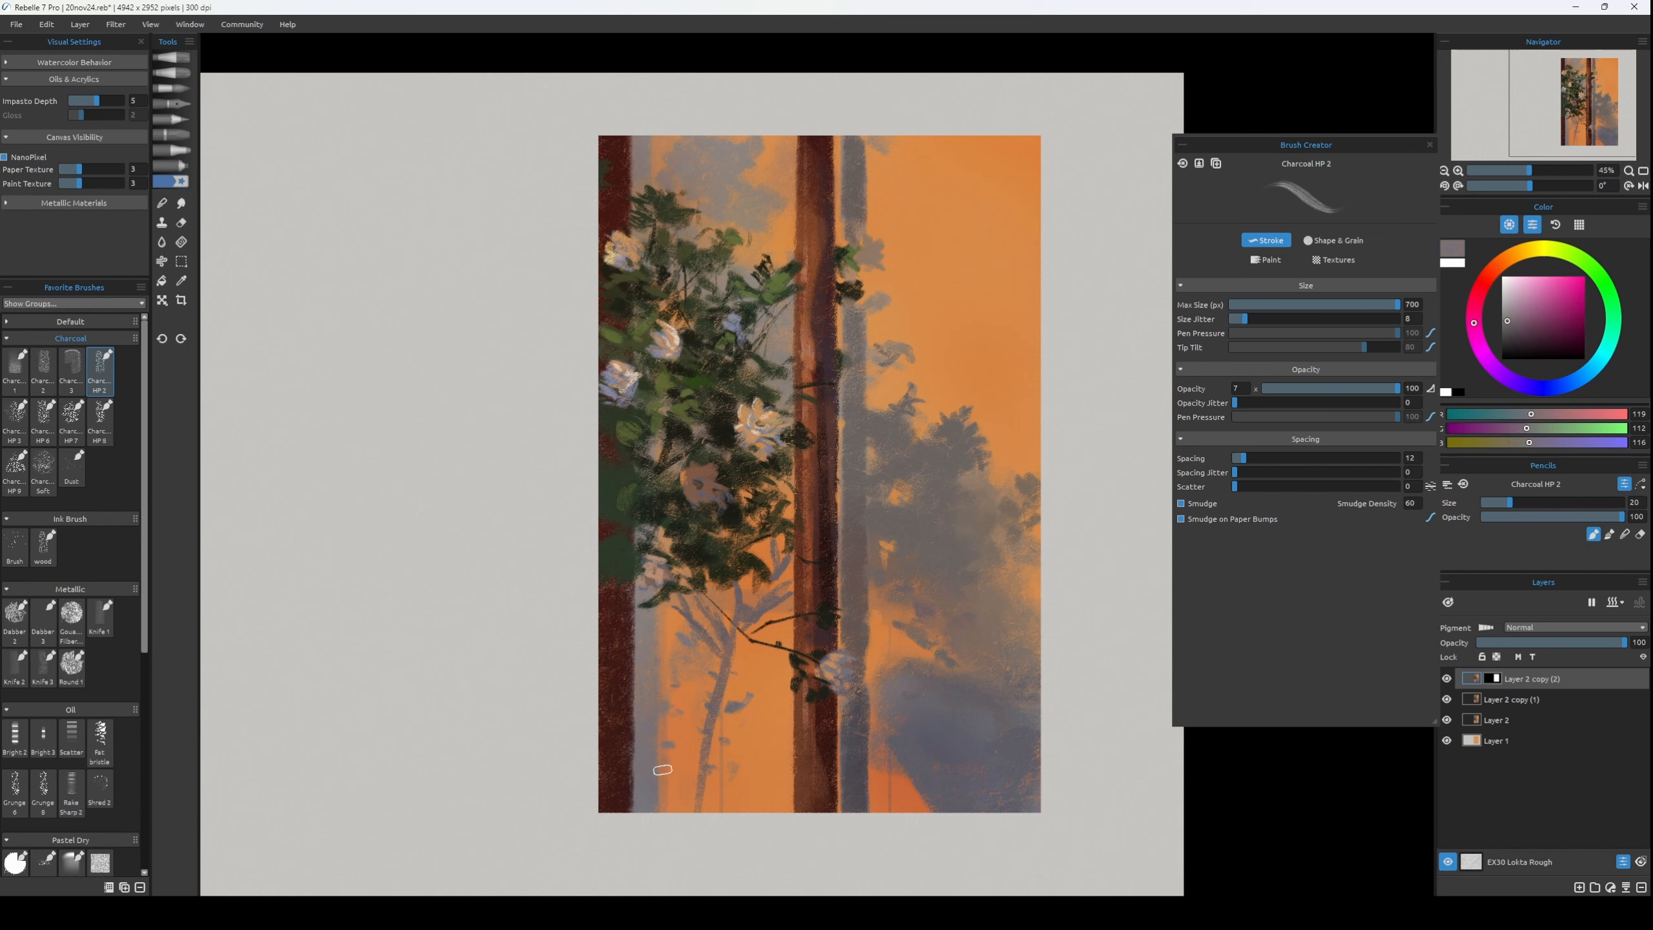
Deepen the shadow strip beside the central trunk with dark grey RGB 78, 75, 80 at brush sizes 20 and 25.
{"action": "left_click", "coordinate": [862, 667], "text": "alt"}
{"action": "left_click", "coordinate": [849, 659], "text": "alt"}
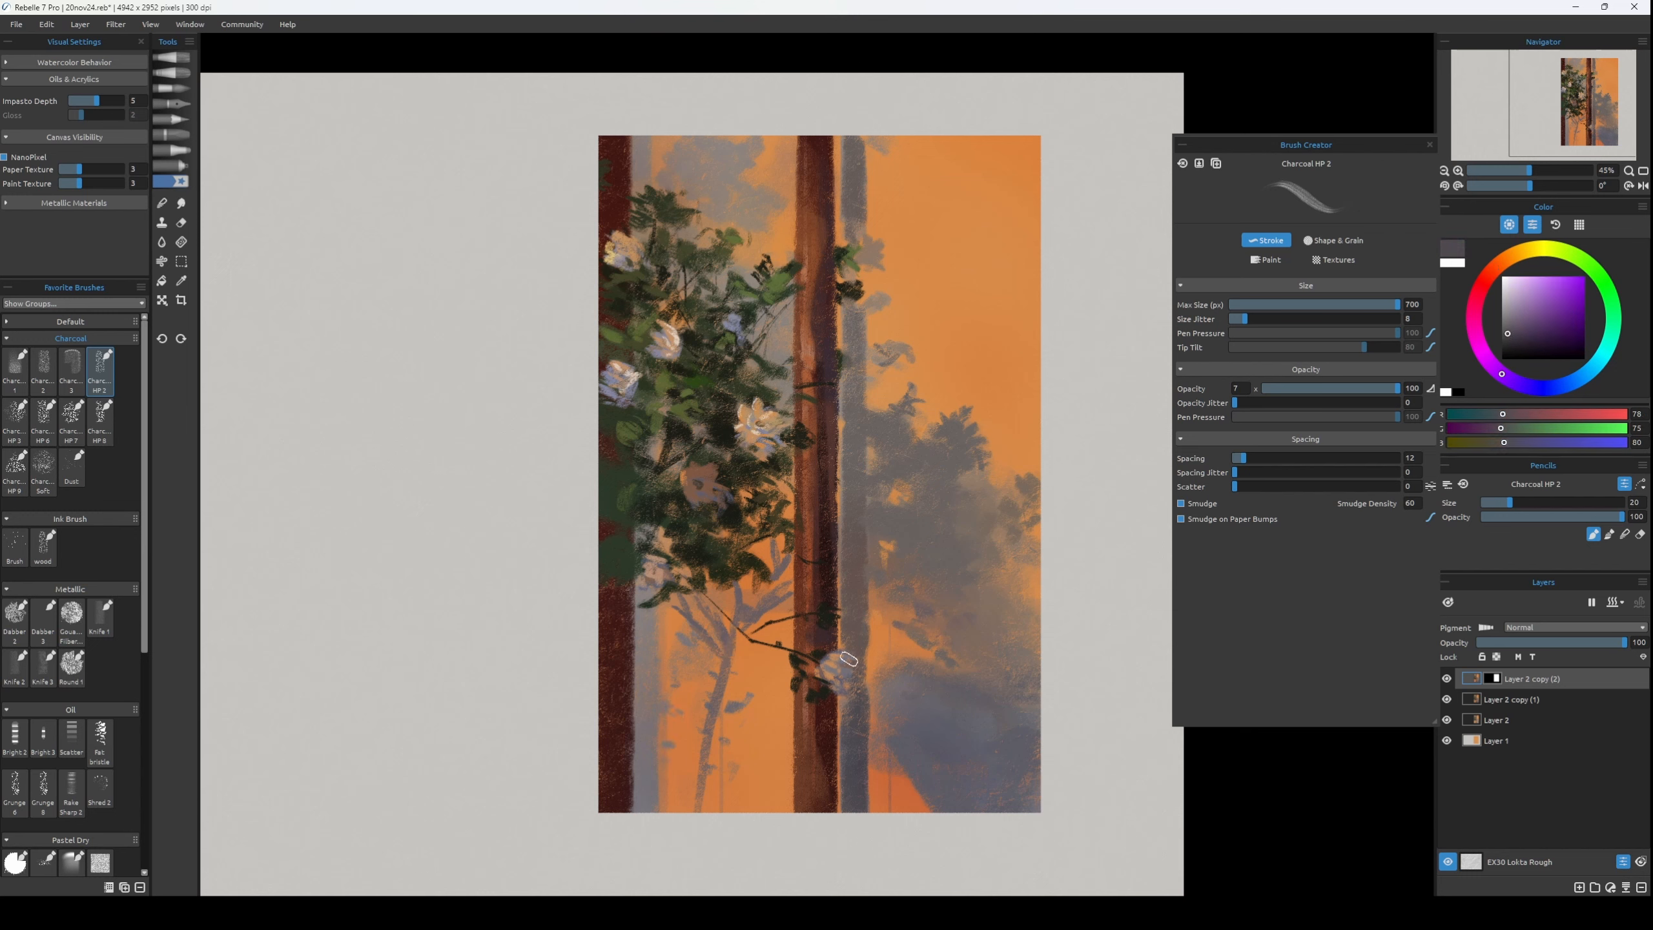
{"action": "mouse_move", "coordinate": [855, 700]}
{"action": "left_mouse_down"}
{"action": "mouse_move", "coordinate": [869, 579]}
{"action": "mouse_move", "coordinate": [854, 417]}
{"action": "left_mouse_up"}
{"action": "key", "text": "bracketright"}
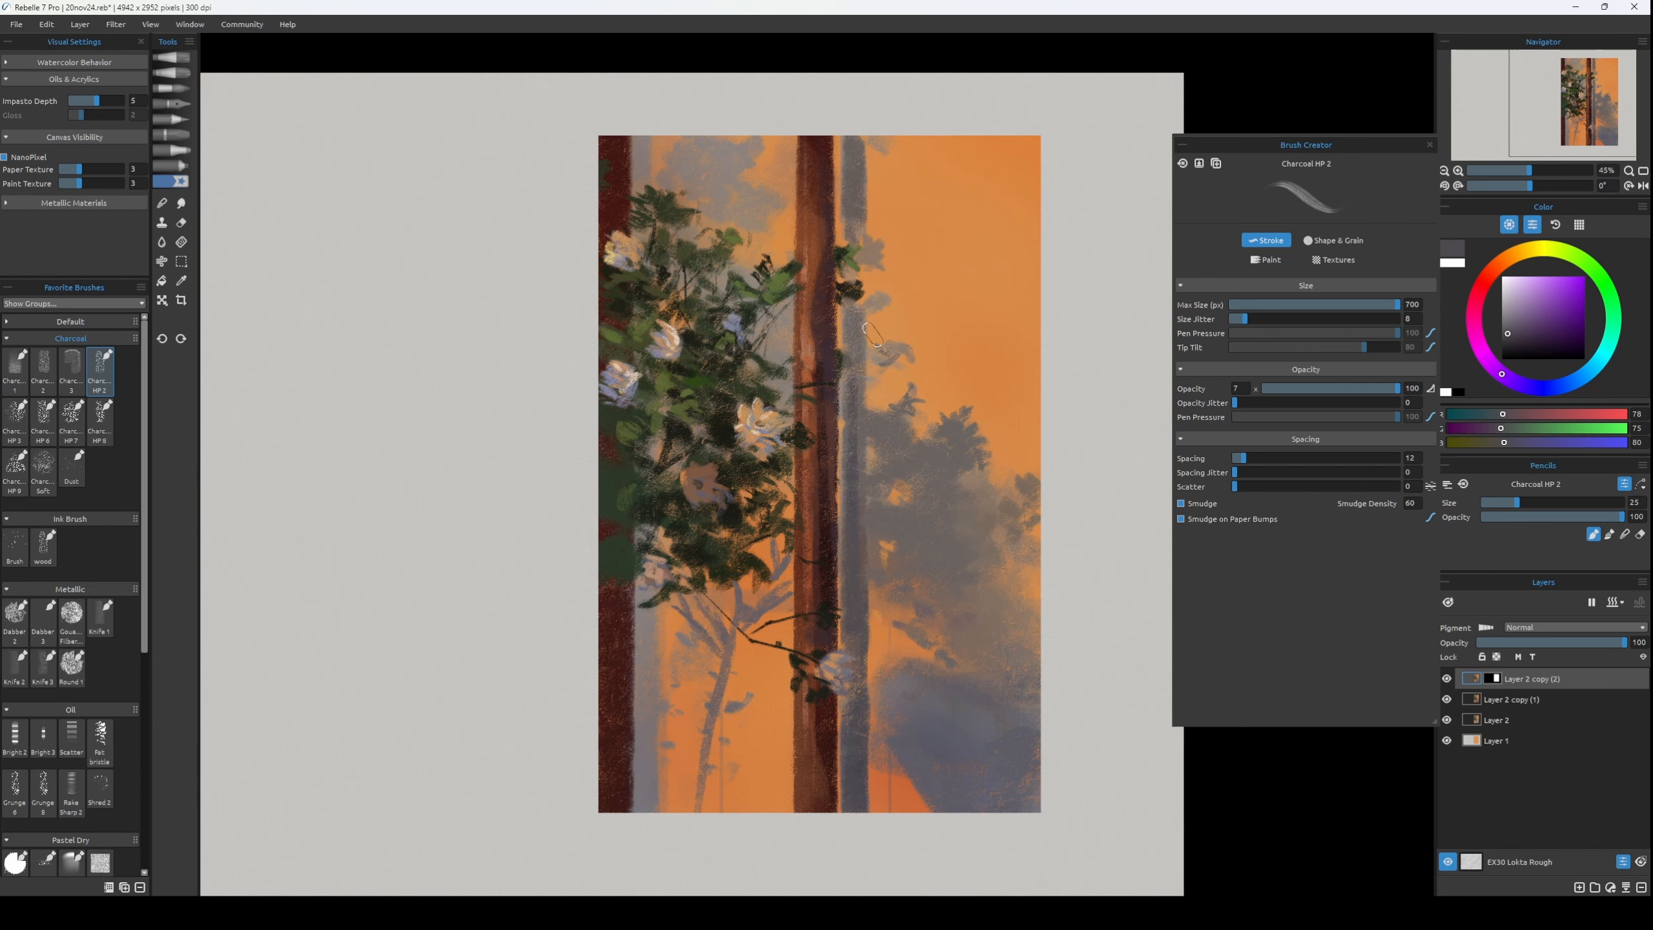
Mirror the view to blend the shadow foliage using sampled grey RGB 104, 98, 96 and Dry Thin 4 at size 50, then restore the view.
{"action": "key", "text": "h"}
{"action": "left_click", "coordinate": [481, 517], "text": "alt"}
{"action": "key", "text": "b"}
{"action": "key", "text": "bracketright"}
{"action": "key", "text": "bracketright"}
{"action": "key", "text": "bracketright"}
{"action": "key", "text": "bracketright"}
{"action": "key", "text": "bracketright"}
{"action": "key", "text": "bracketright"}
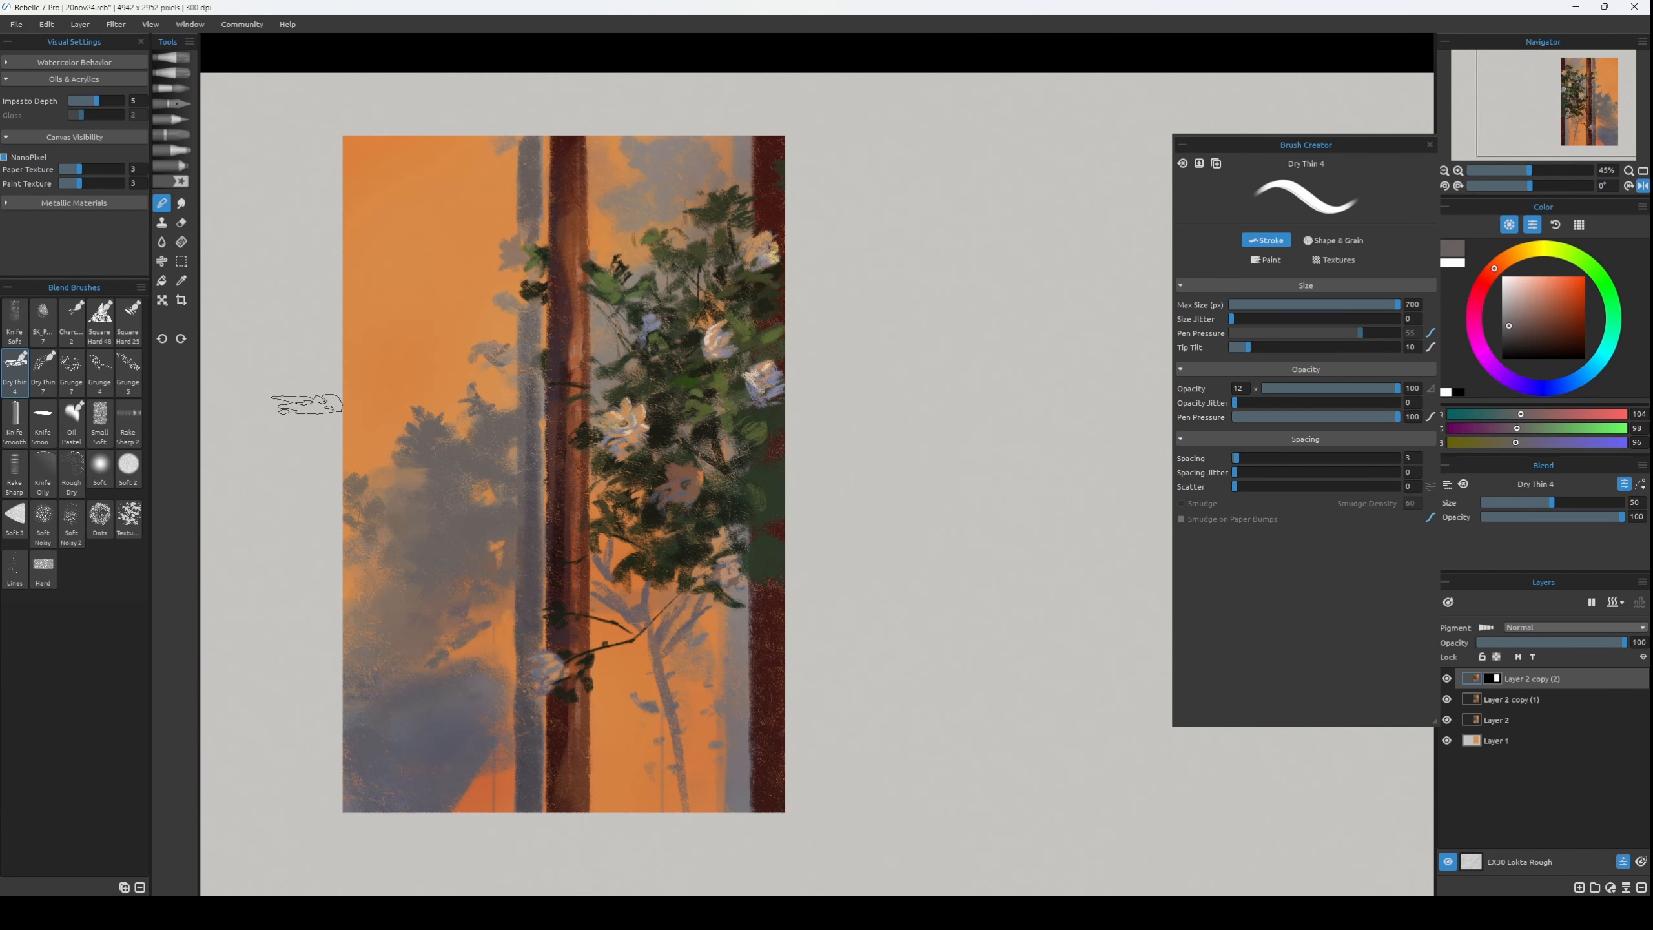
{"action": "key", "text": "p"}
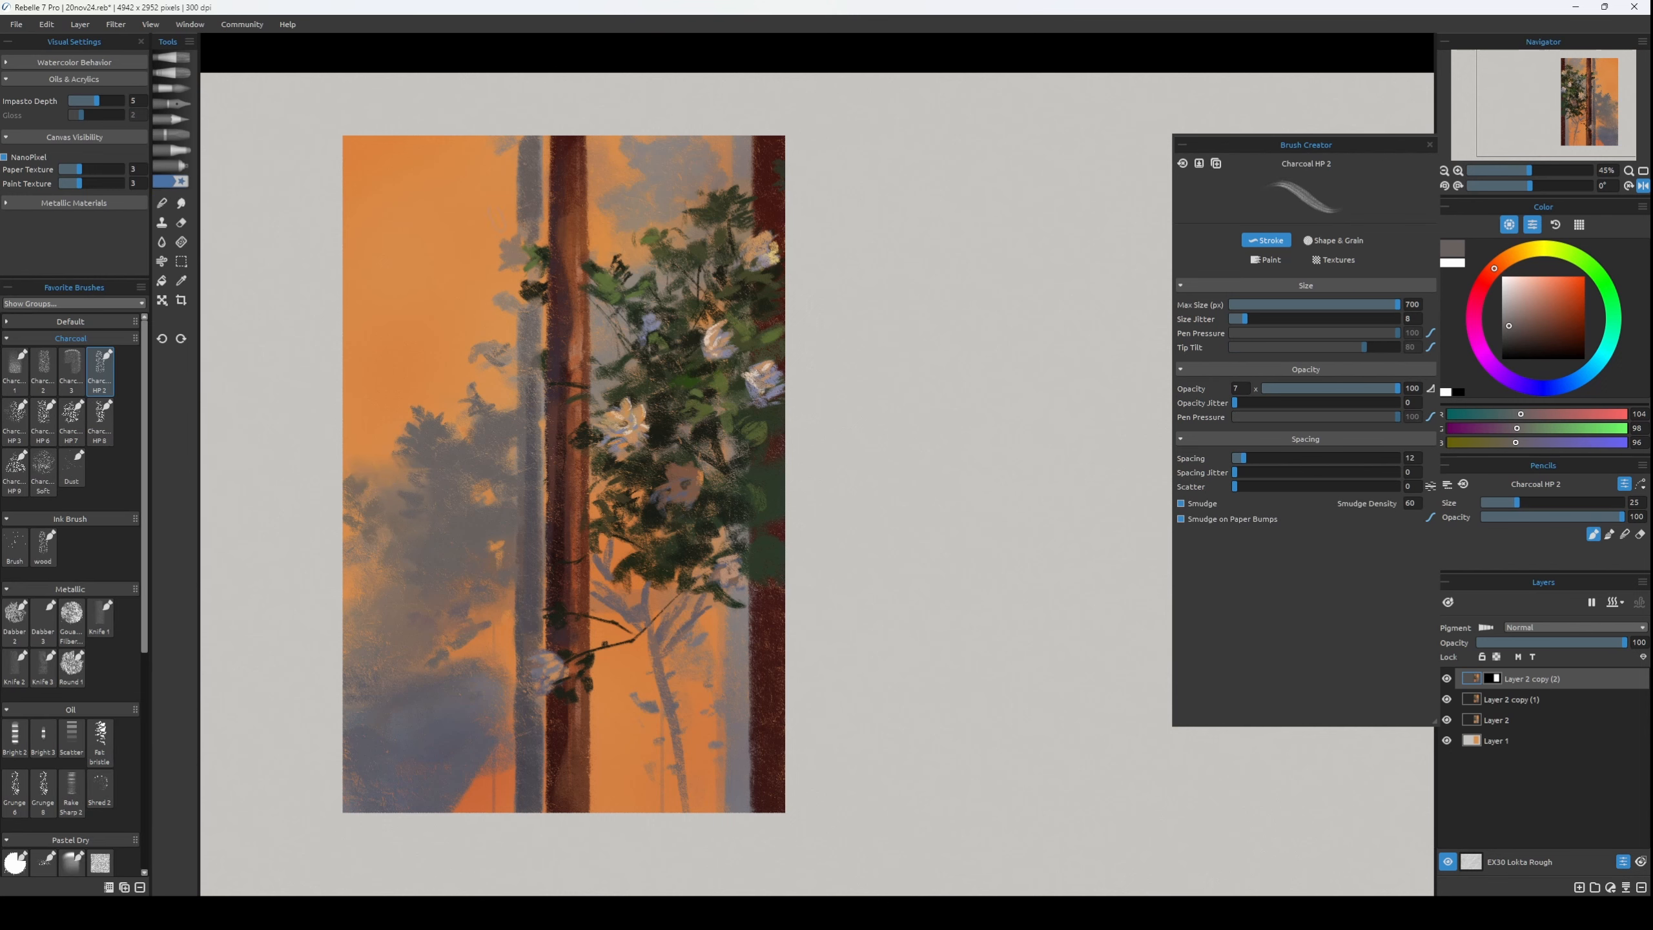
{"action": "key", "text": "h"}
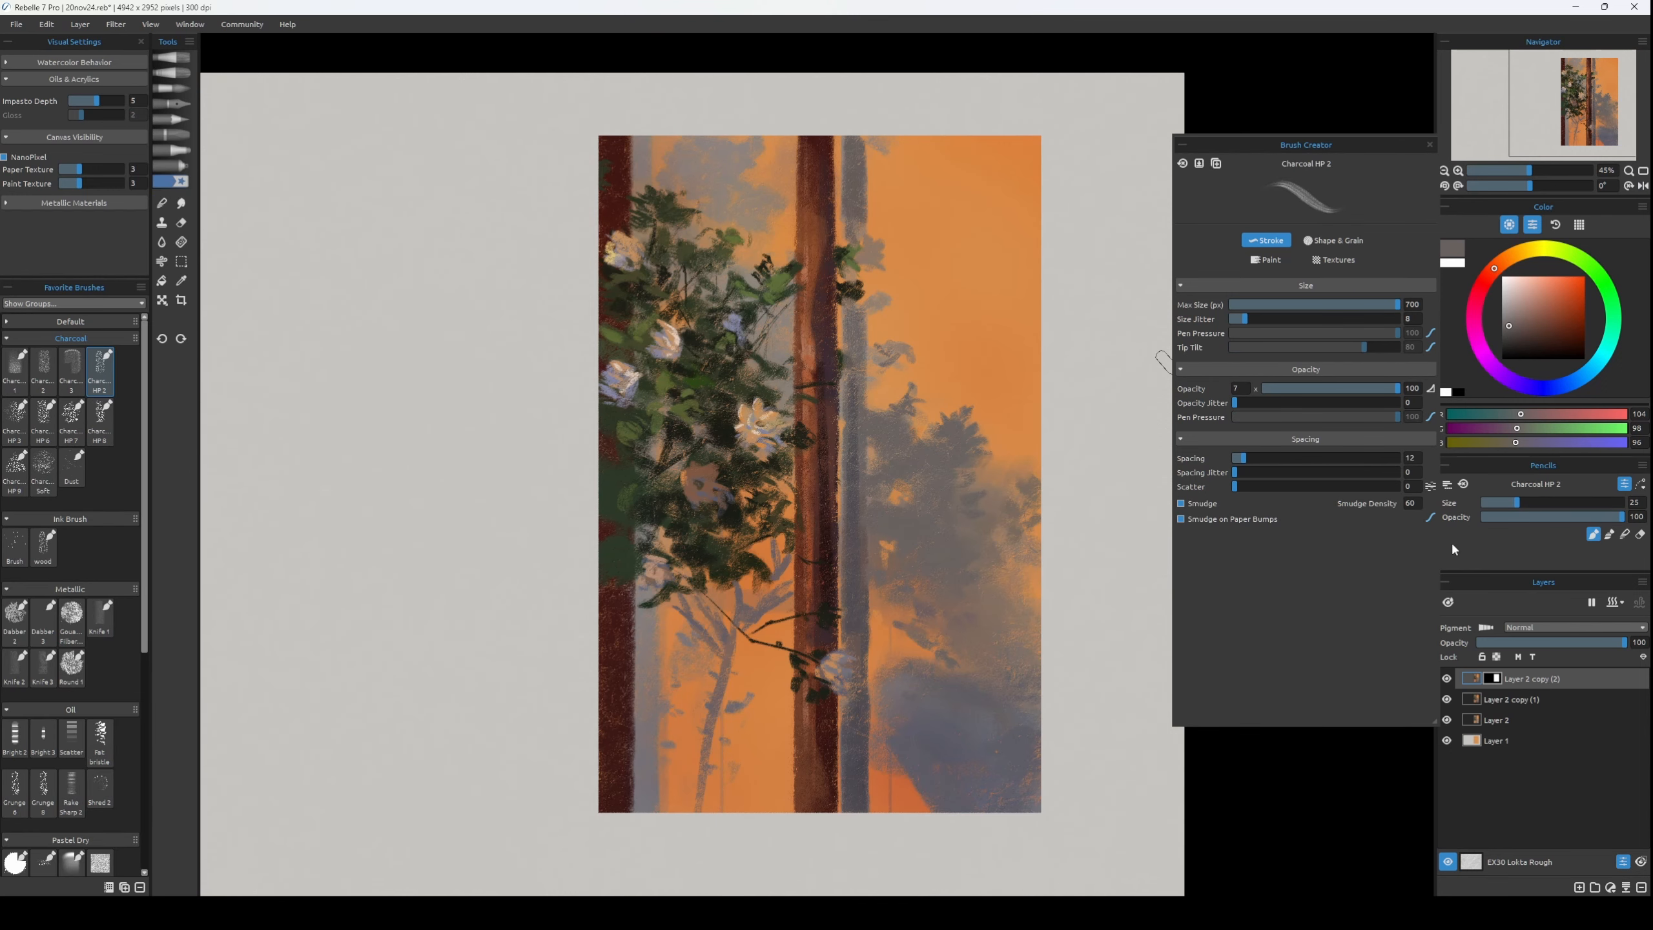
Set the canvas paint texture to 4 and refine the flower on the central trunk with sampled tan RGB 169, 131, 100 at brush size 10.
{"action": "mouse_move", "coordinate": [85, 170]}
{"action": "left_mouse_down"}
{"action": "mouse_move", "coordinate": [149, 185]}
{"action": "mouse_move", "coordinate": [105, 195]}
{"action": "left_mouse_up"}
{"action": "left_click", "coordinate": [849, 660], "text": "alt"}
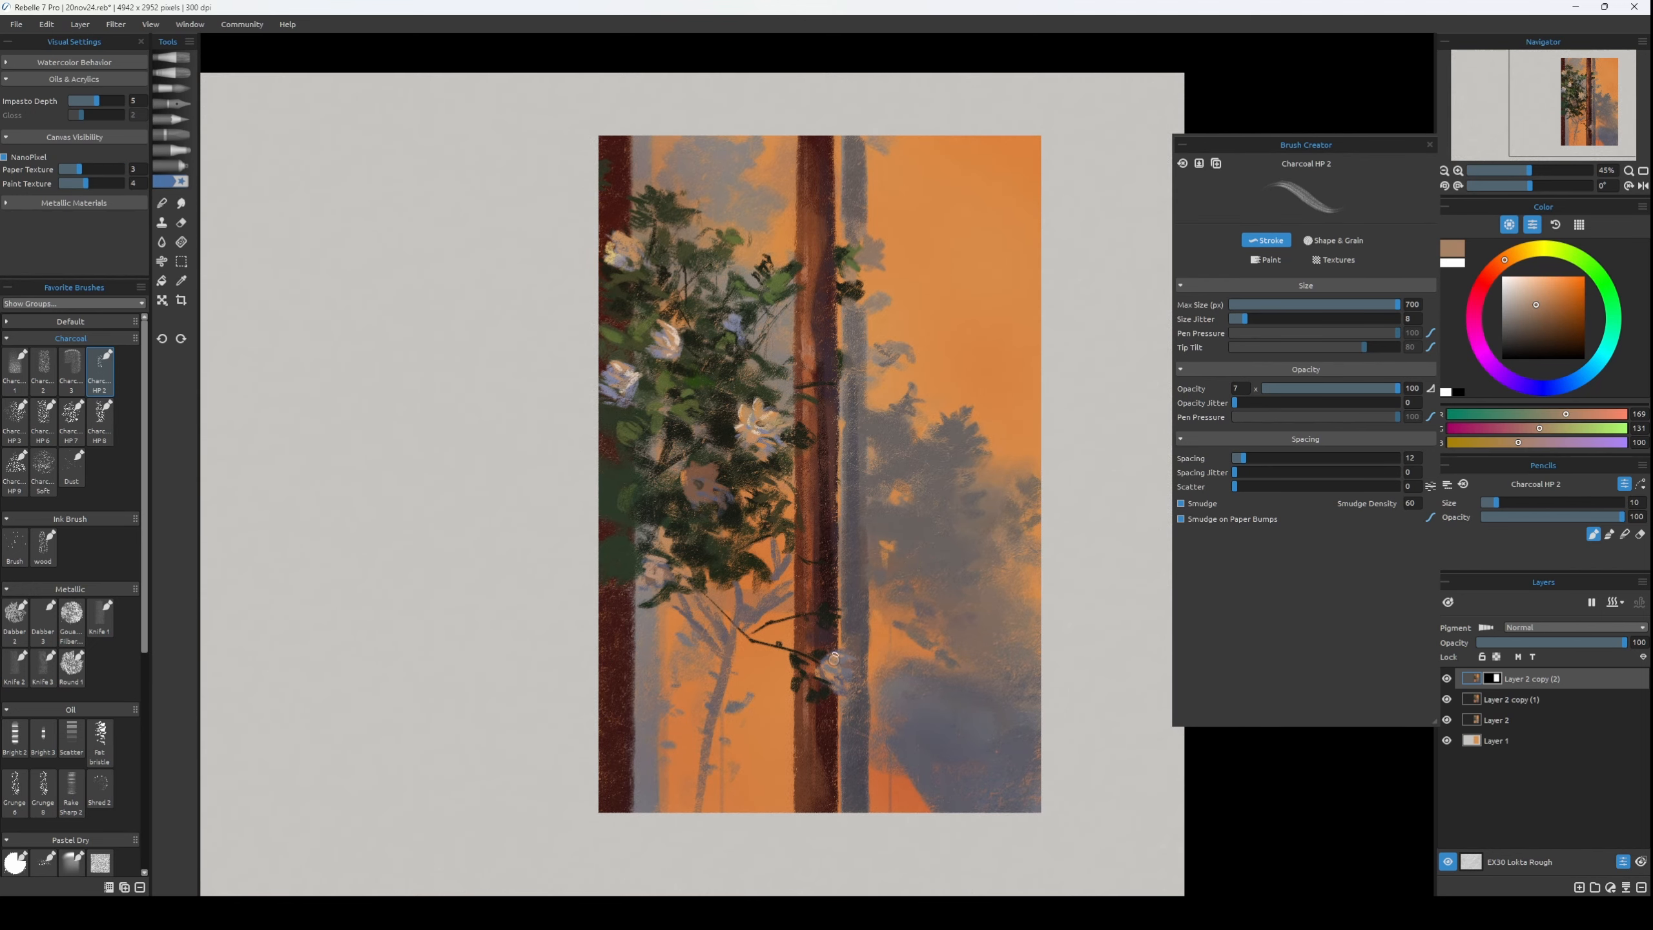
{"action": "left_click", "coordinate": [829, 657], "text": "alt"}
{"action": "left_click_drag", "start_coordinate": [844, 664], "coordinate": [804, 656]}
{"action": "left_click", "coordinate": [801, 655], "text": "alt"}
Clean up the thin shadow branches with sampled brown RGB 156, 111, 83 and grey RGB 106, 94, 97 at size 9, undoing one stray stroke.
{"action": "left_click", "coordinate": [714, 685], "text": "alt"}
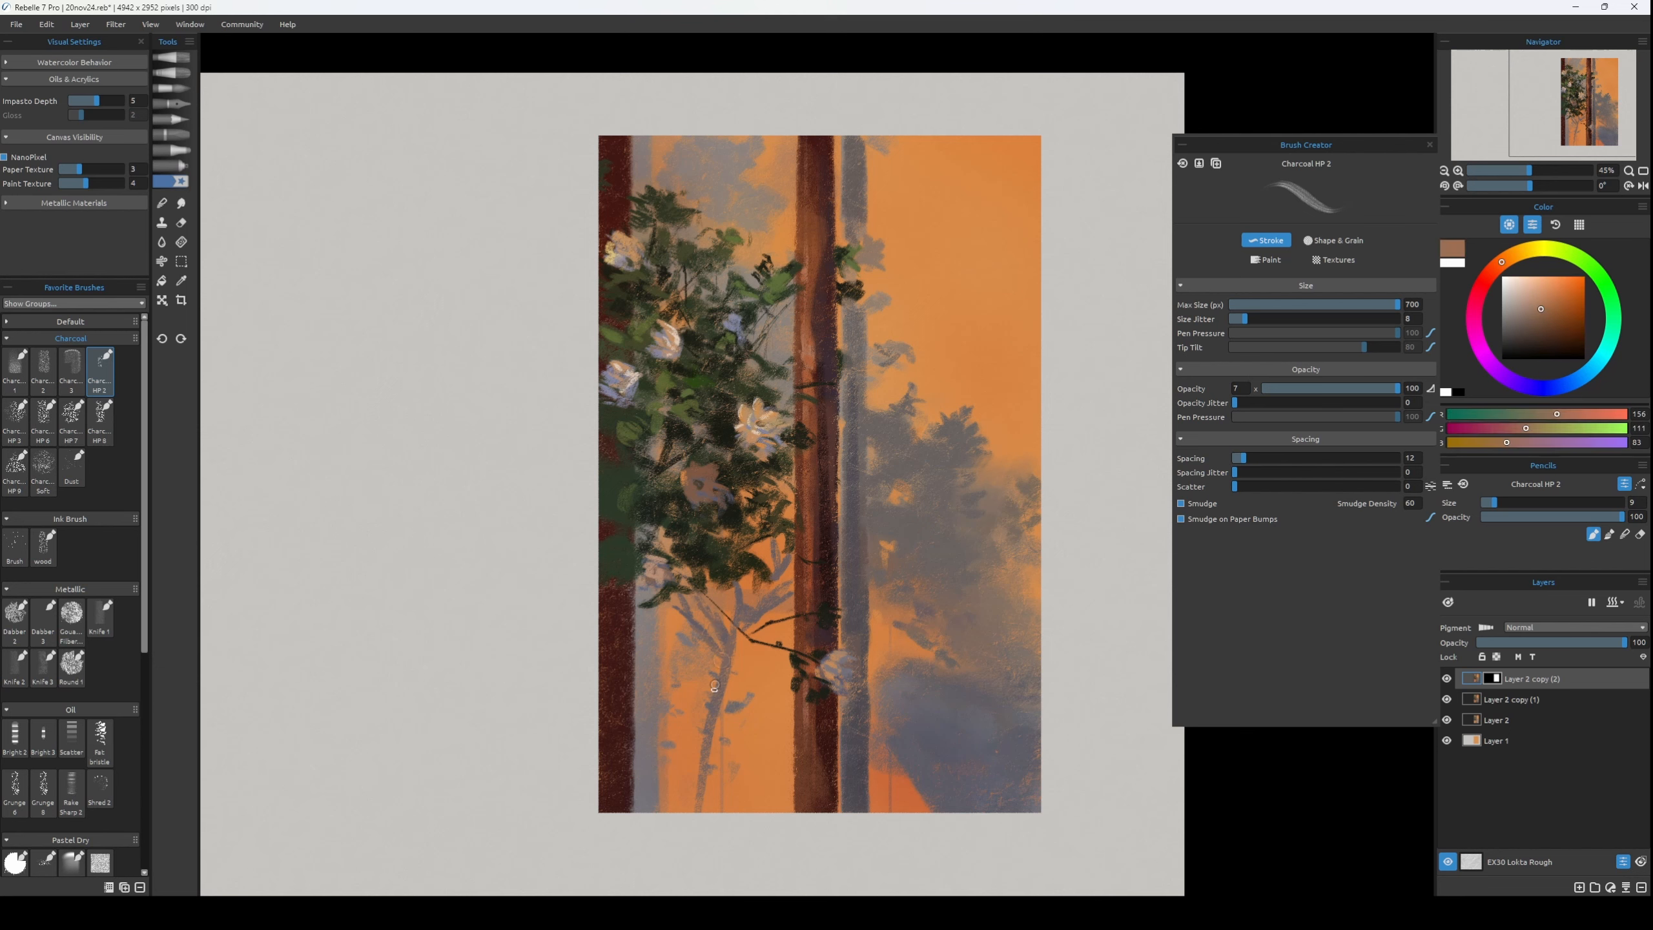
{"action": "left_click", "coordinate": [748, 615], "text": "alt"}
{"action": "key", "text": "ctrl+z"}
{"action": "left_click_drag", "start_coordinate": [740, 641], "coordinate": [734, 668]}
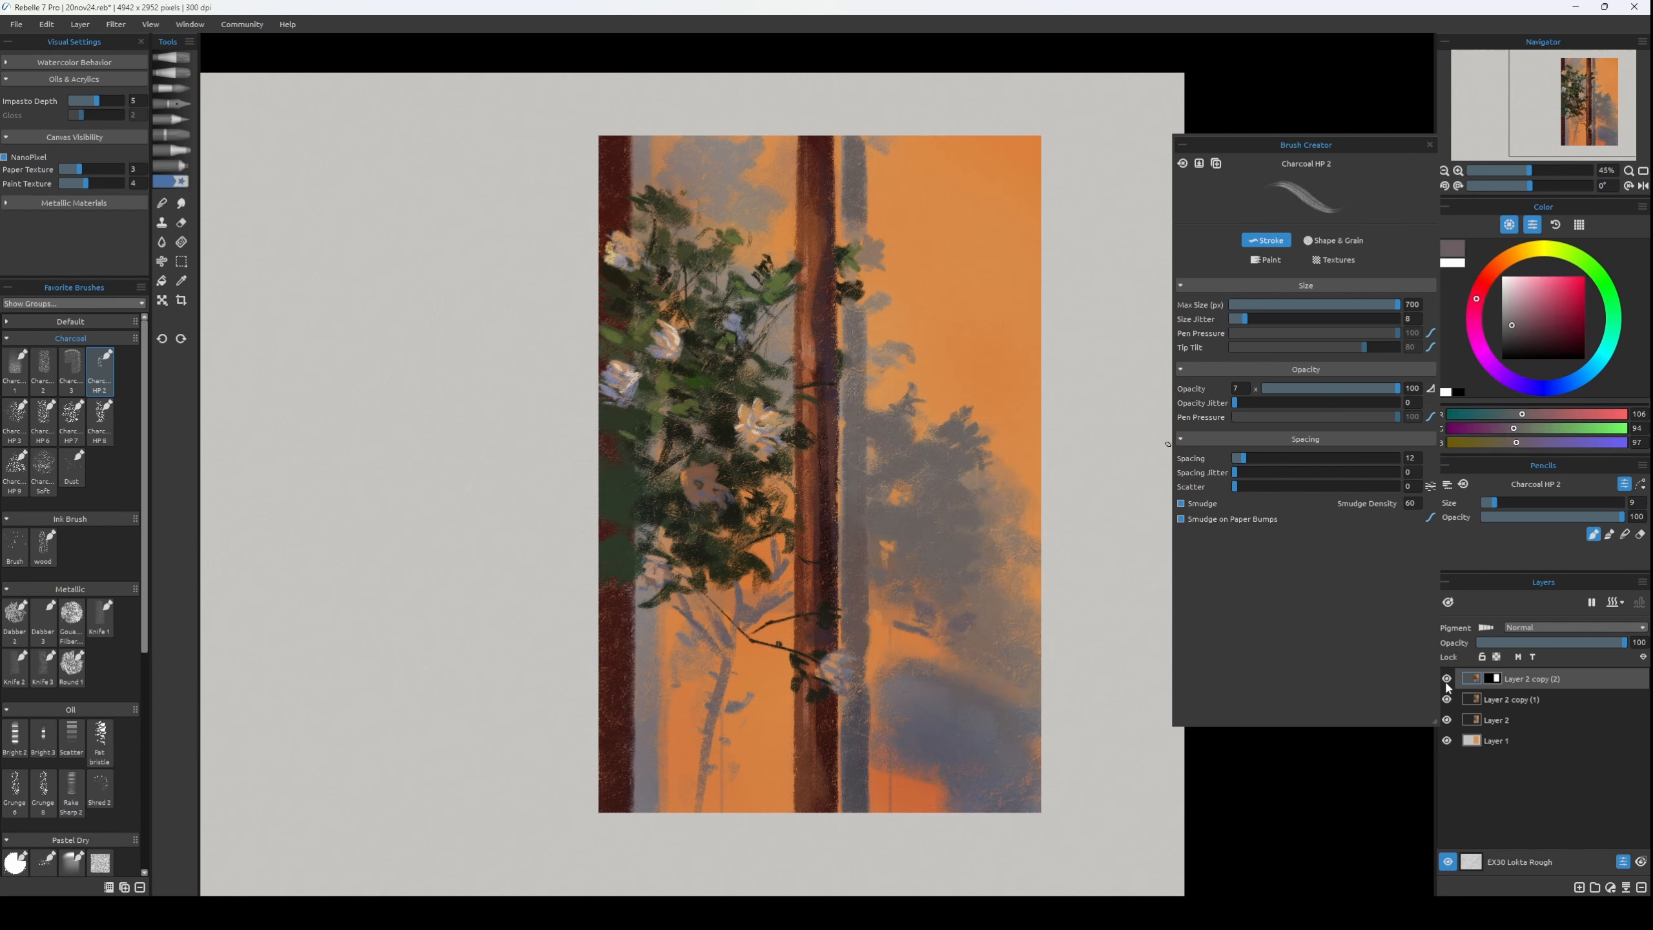
Duplicate Layer 2 copy (2) and apply a darker, more muted Hue/Saturation/Lightness adjustment to the duplicate.
{"action": "key", "text": "ctrl+j"}
{"action": "key", "text": "ctrl+u"}
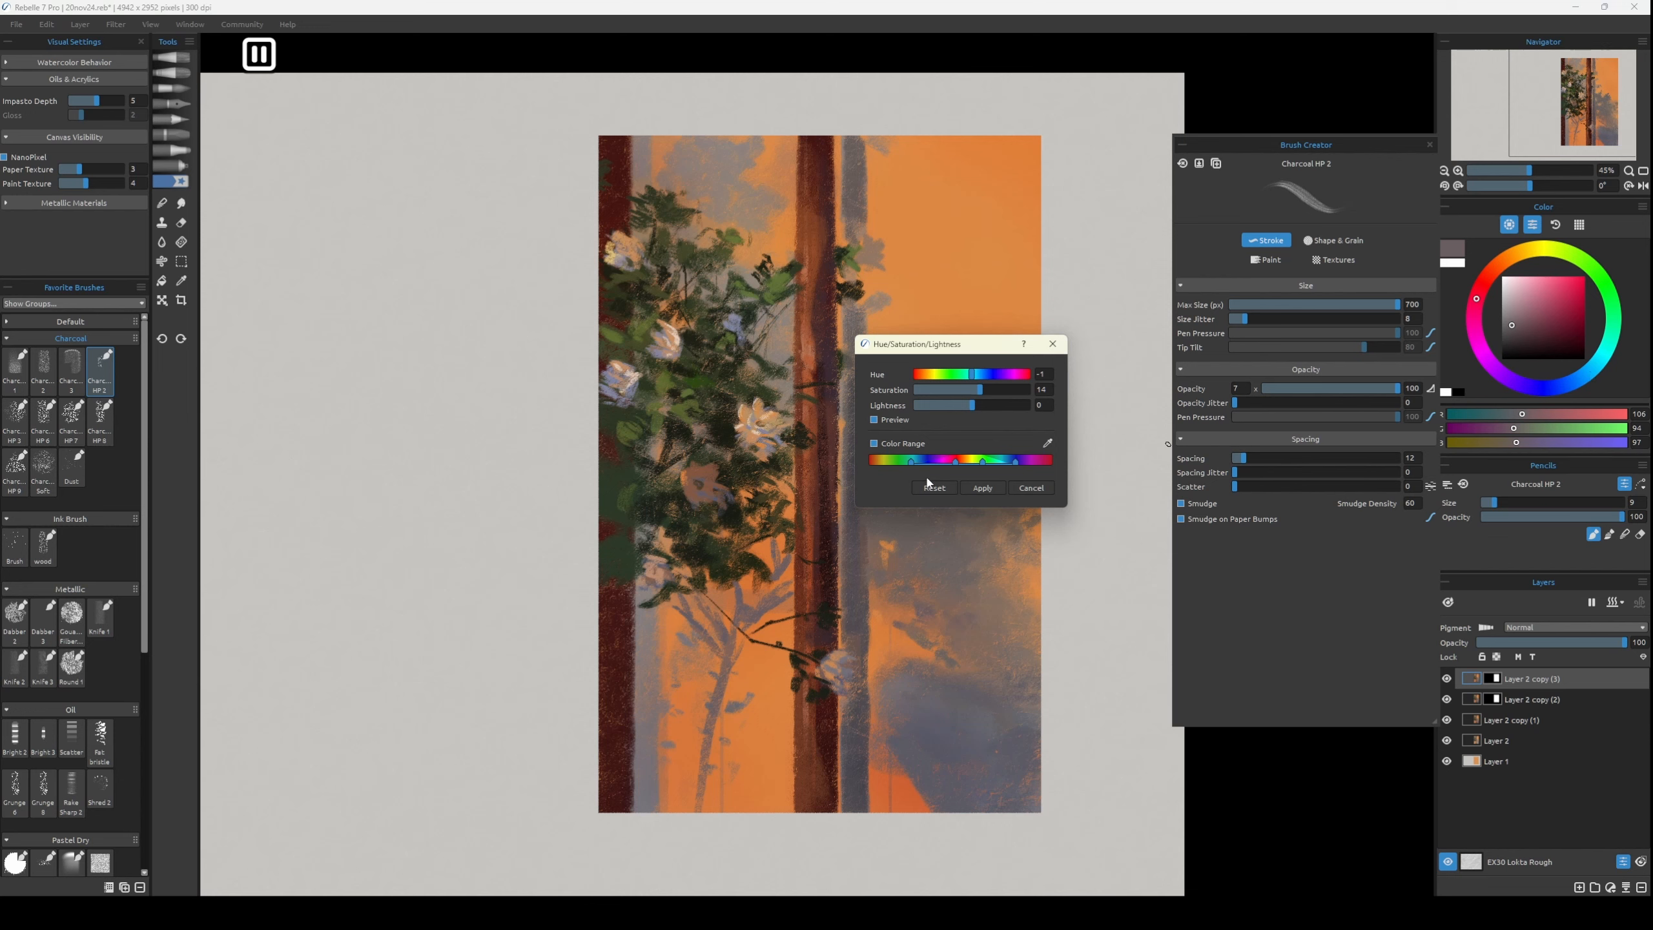
{"action": "left_click", "coordinate": [982, 488]}
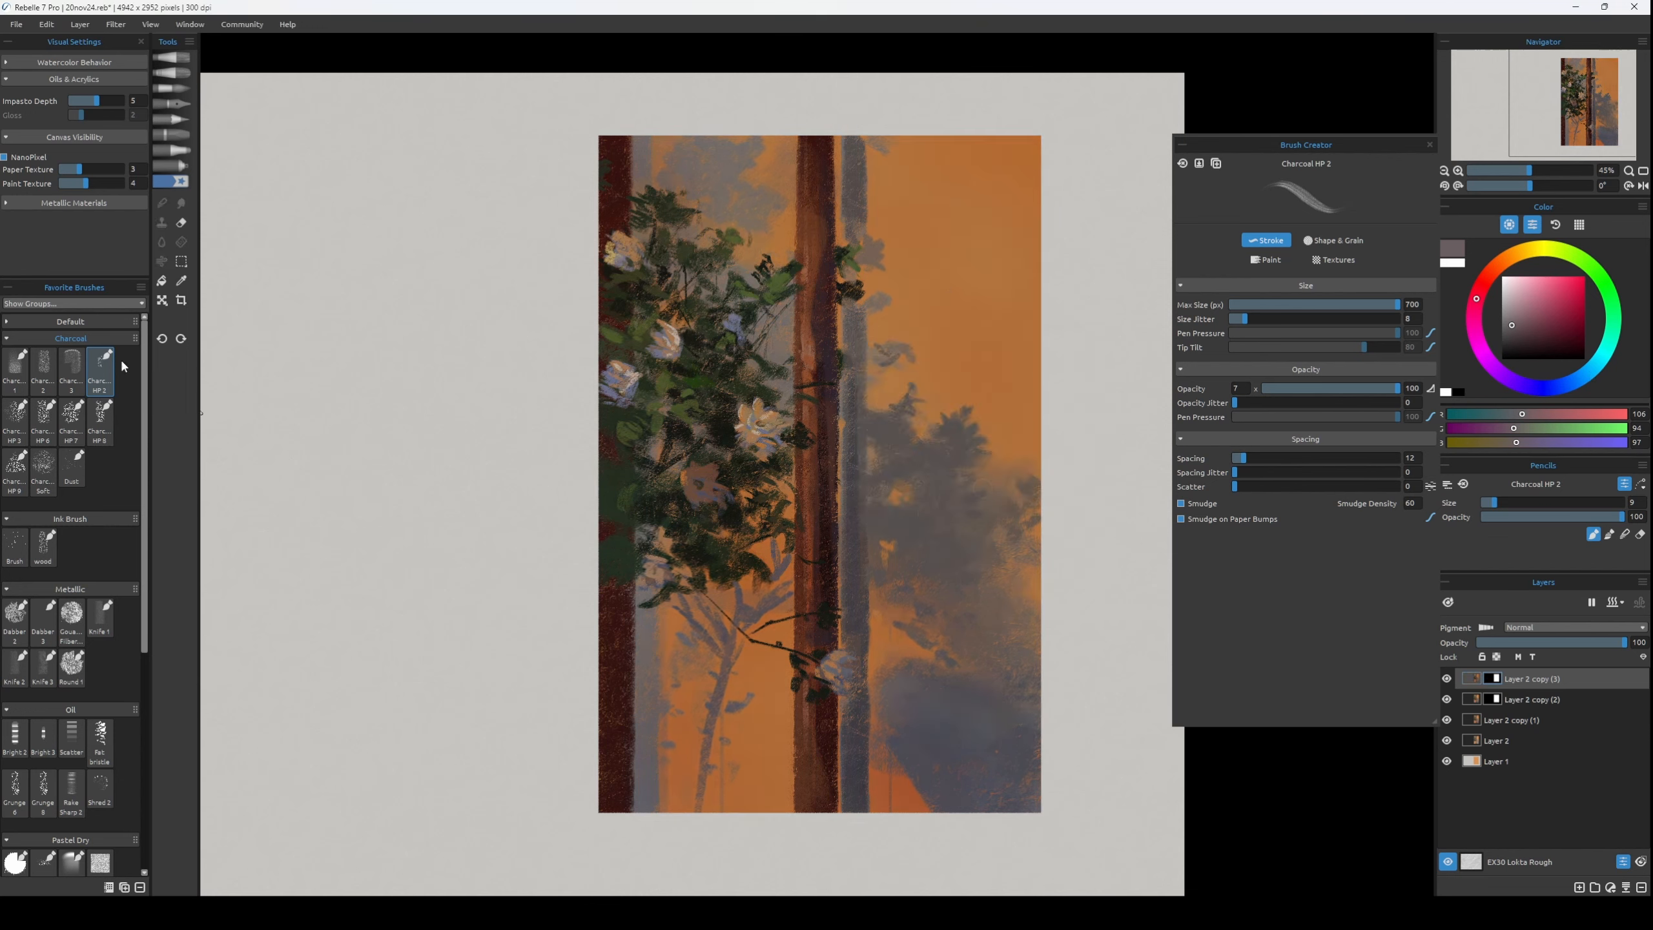
Spray the muted layer's mask over the upper panel and foliage with the size 100 Spray airbrush, checking the picture in mirrored view.
{"action": "left_click", "coordinate": [171, 166]}
{"action": "mouse_move", "coordinate": [874, 200]}
{"action": "left_mouse_down"}
{"action": "mouse_move", "coordinate": [959, 171]}
{"action": "mouse_move", "coordinate": [970, 380]}
{"action": "mouse_move", "coordinate": [786, 229]}
{"action": "mouse_move", "coordinate": [936, 436]}
{"action": "mouse_move", "coordinate": [836, 535]}
{"action": "mouse_move", "coordinate": [684, 316]}
{"action": "mouse_move", "coordinate": [944, 534]}
{"action": "mouse_move", "coordinate": [883, 665]}
{"action": "mouse_move", "coordinate": [758, 321]}
{"action": "left_mouse_up"}
{"action": "key", "text": "h"}
{"action": "key", "text": "h"}
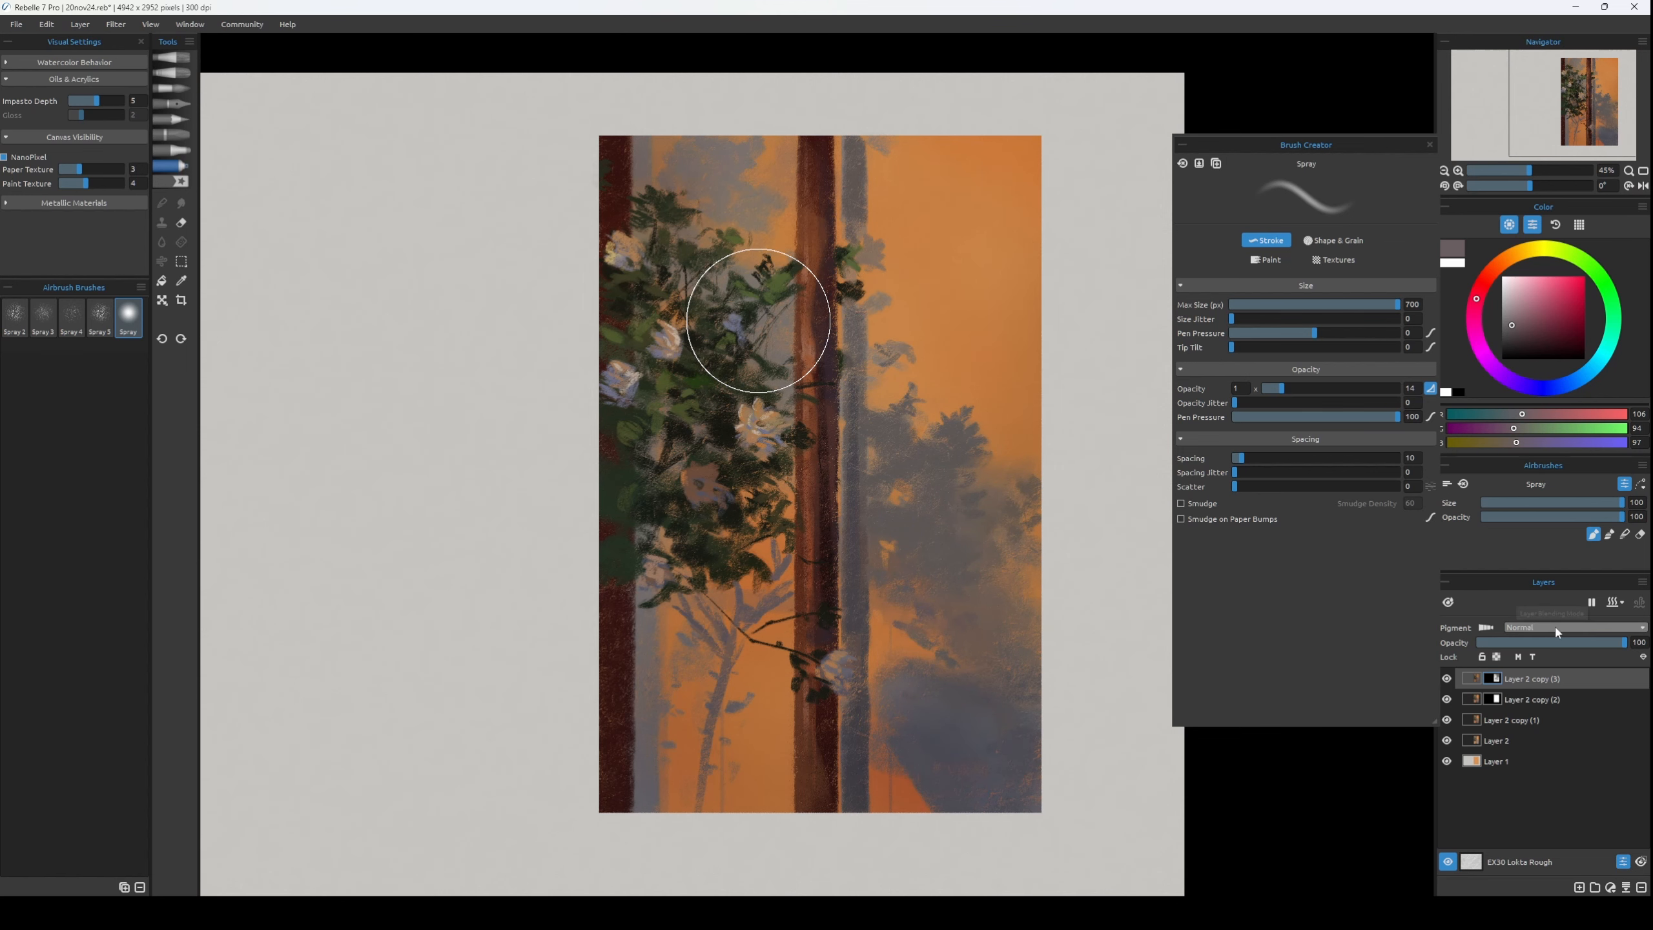
Set the muted layer's opacity to 77 and merge it with a duplicate of Layer 2 copy (2).
{"action": "left_click", "coordinate": [1588, 643]}
{"action": "left_click", "coordinate": [1486, 627]}
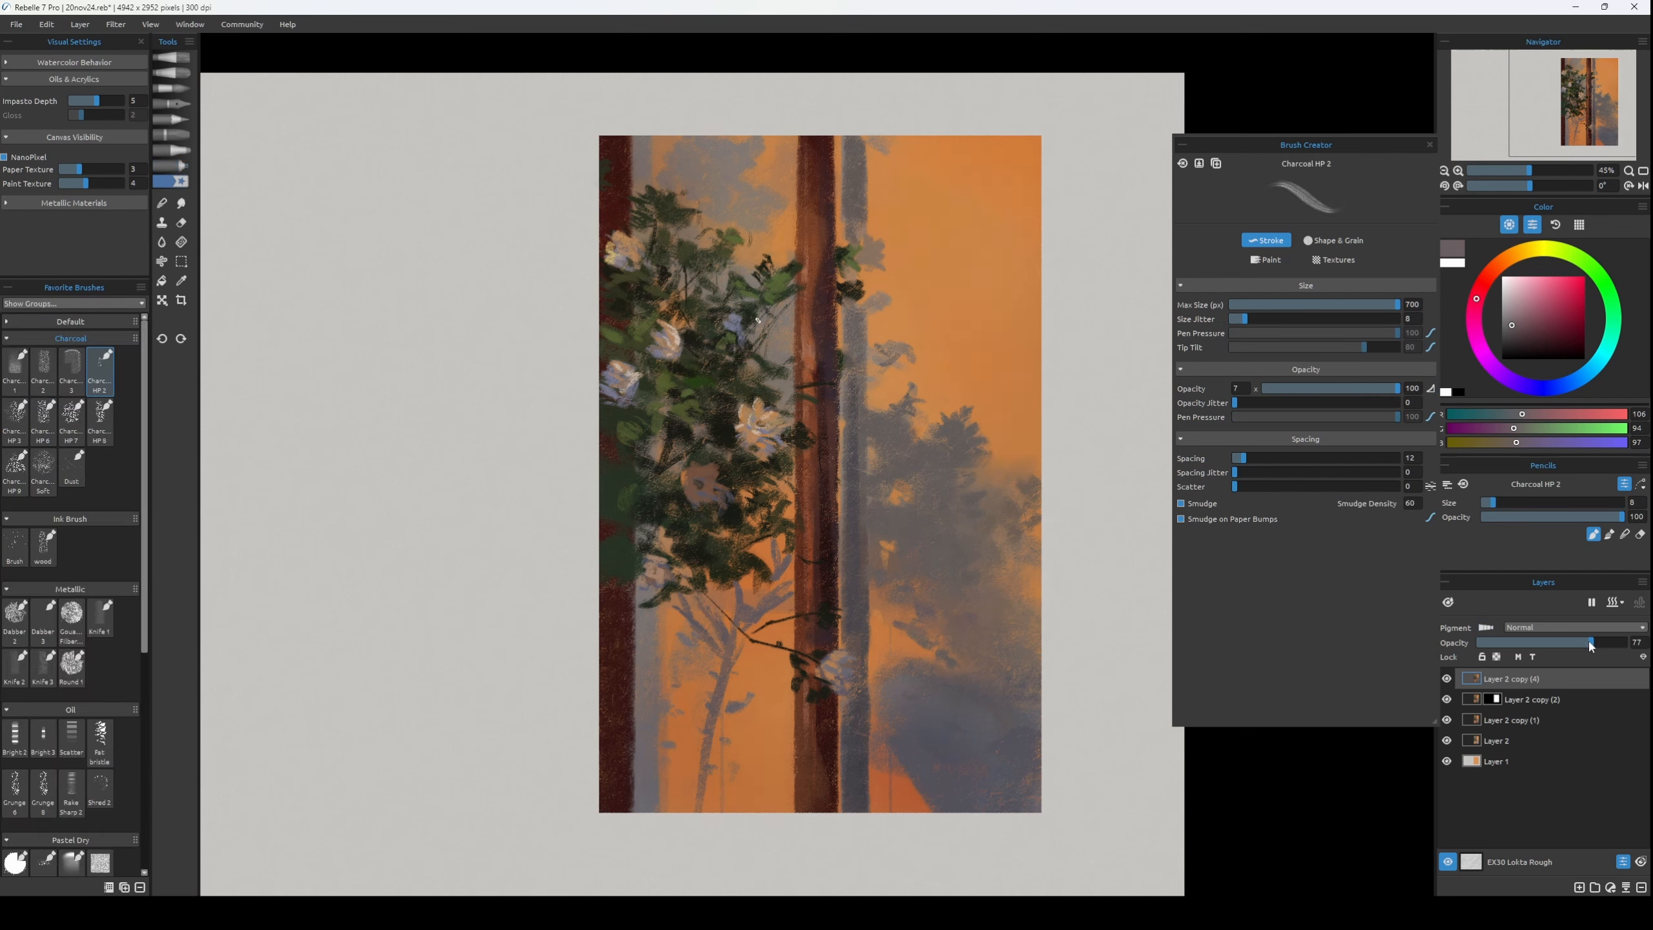
{"action": "left_click", "coordinate": [1555, 698]}
{"action": "key", "text": "ctrl+j"}
{"action": "left_click", "coordinate": [1546, 675]}
{"action": "key", "text": "ctrl+e"}
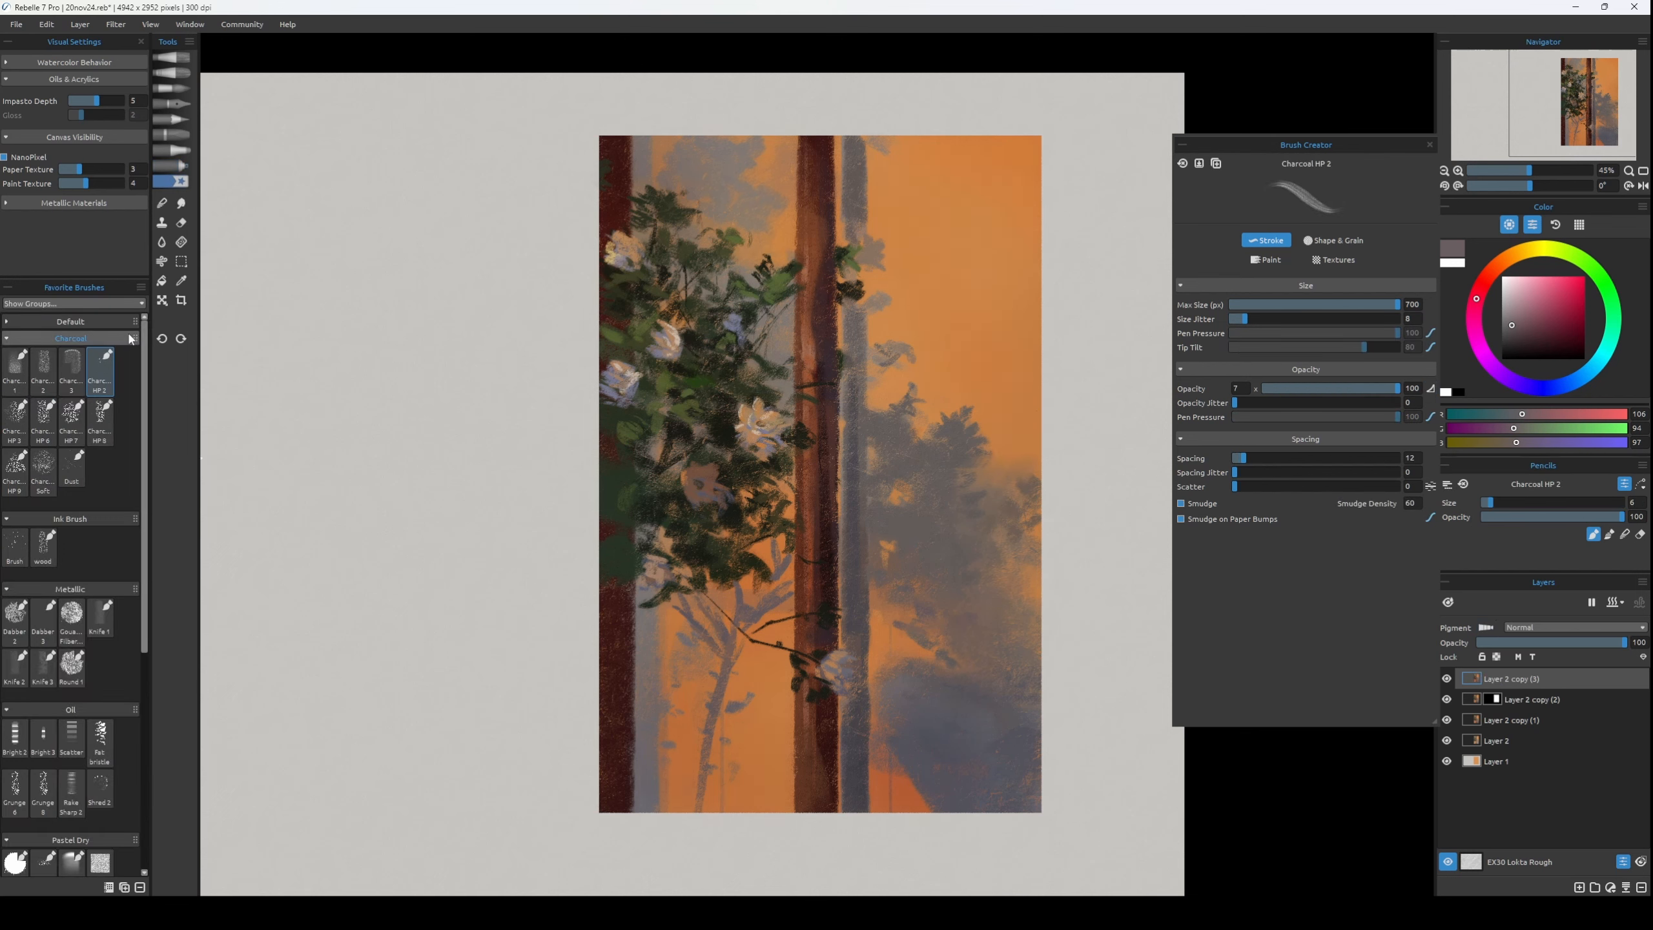
Add Layer 3 in Overlay mode and ready Charcoal HP 2 at size 80 with golden RGB 209, 162, 69.
{"action": "left_click", "coordinate": [100, 371]}
{"action": "key", "text": "8"}
{"action": "left_click", "coordinate": [968, 253], "text": "alt"}
{"action": "left_click", "coordinate": [1520, 252]}
{"action": "key", "text": "ctrl+shift+n"}
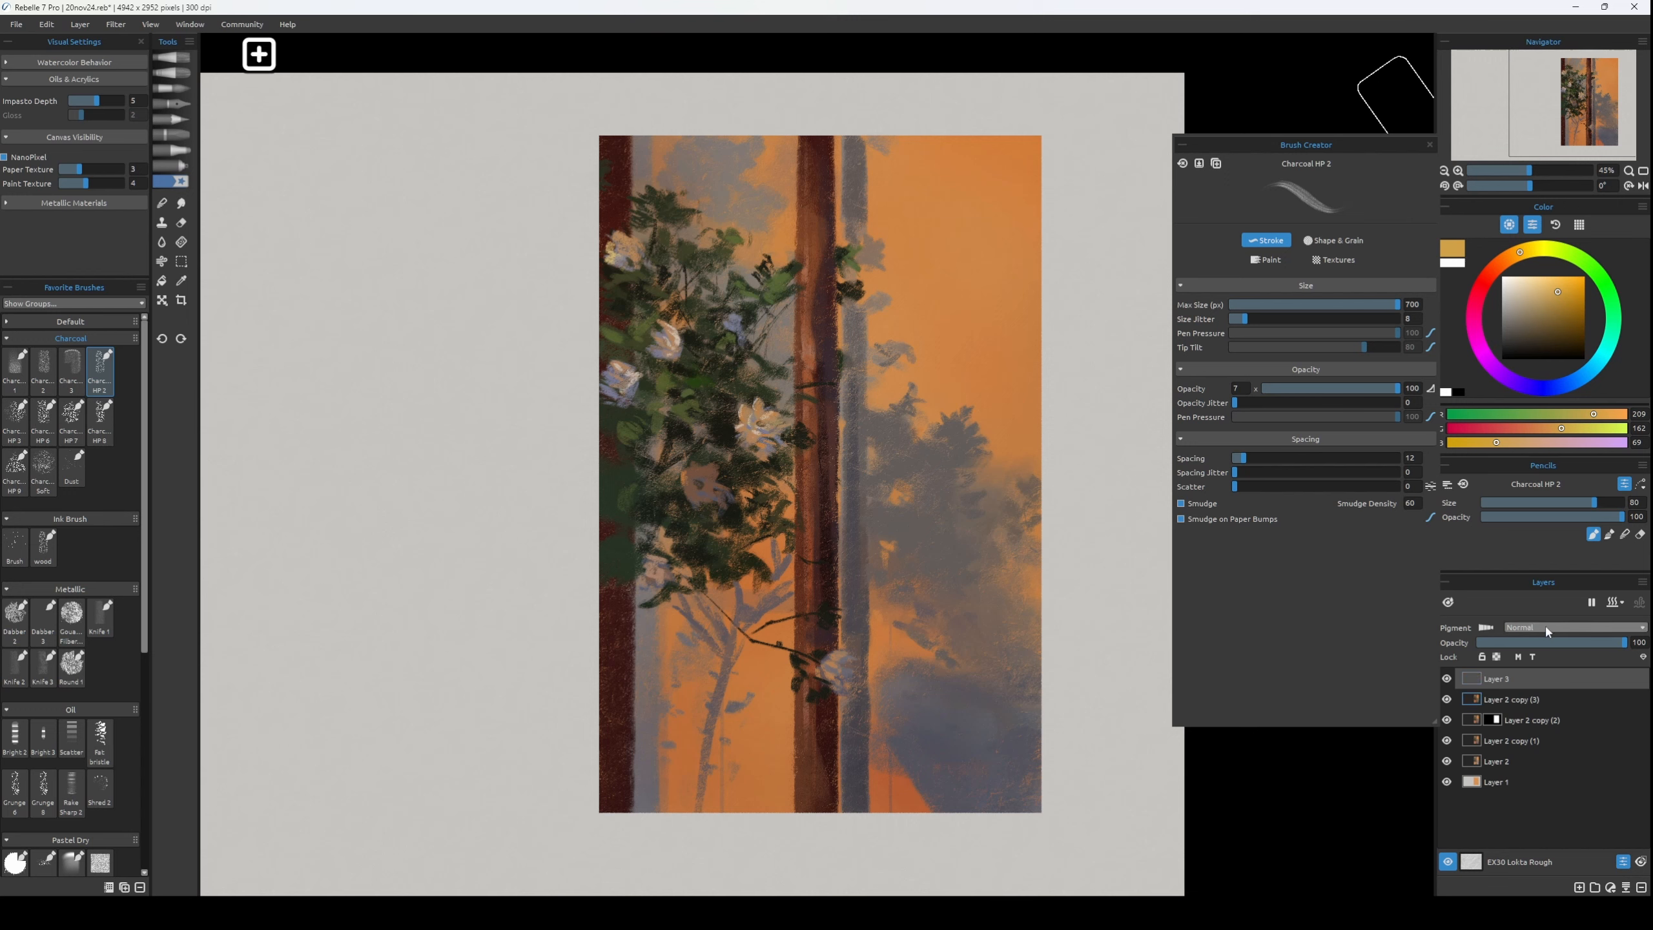
{"action": "left_click", "coordinate": [1546, 627]}
{"action": "left_click", "coordinate": [1545, 782]}
Copy the layer mask of Layer 2 copy (2) onto Layer 2 copy (3) and clip Layer 3 to it.
{"action": "left_click", "coordinate": [1526, 719]}
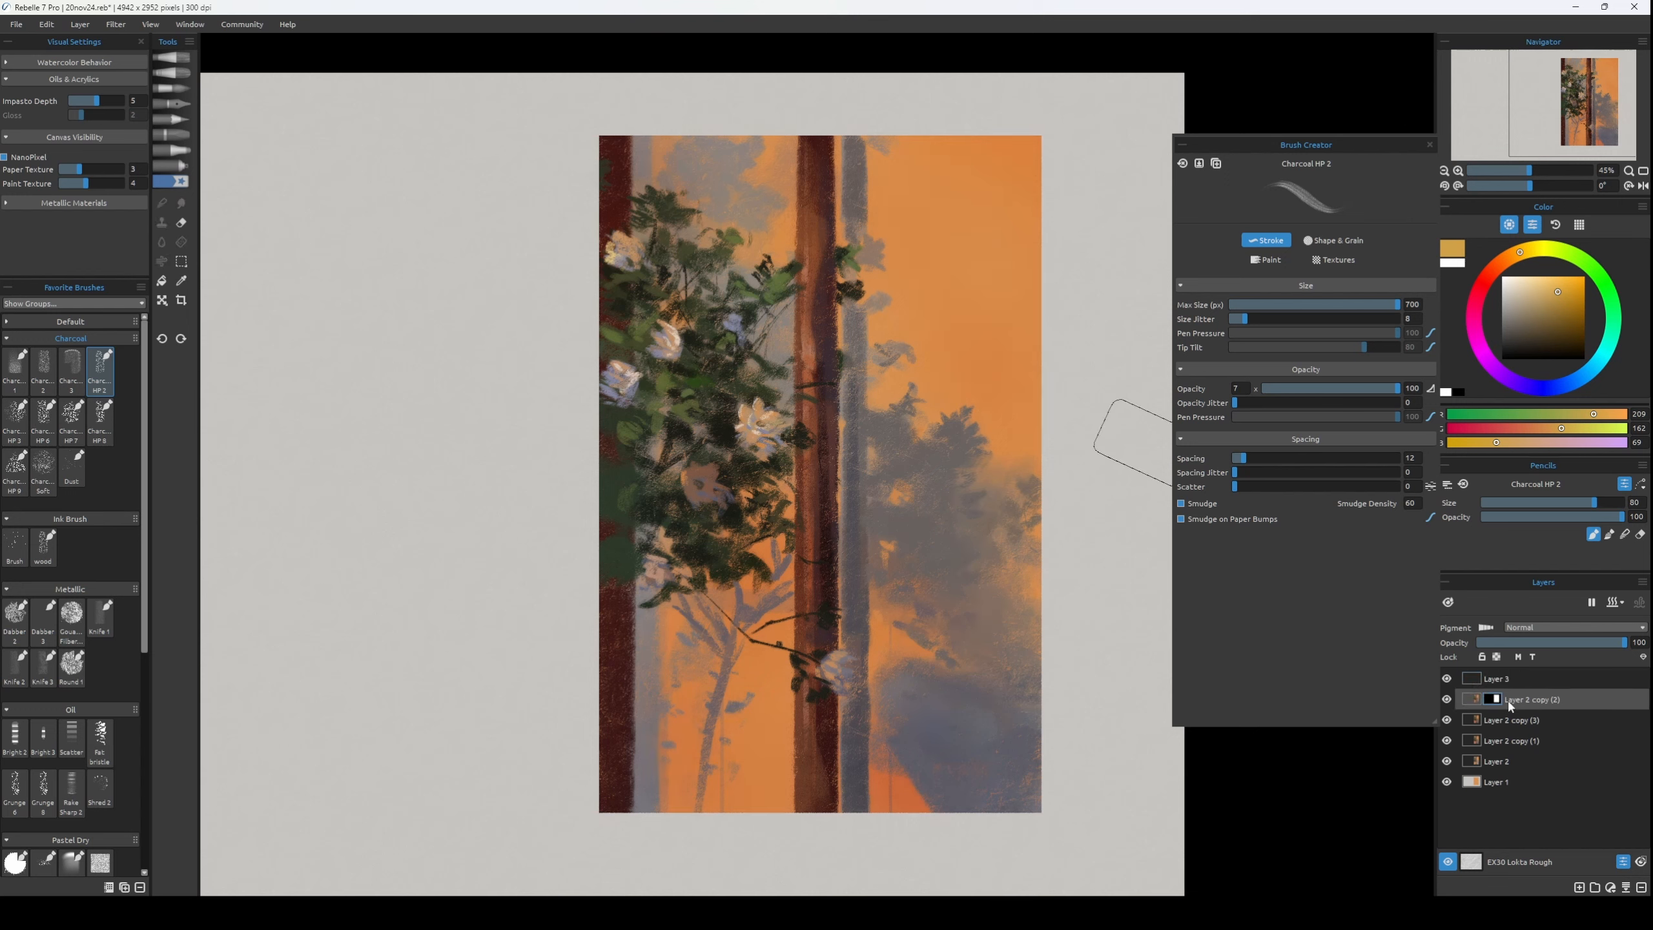
{"action": "right_click", "coordinate": [1530, 703]}
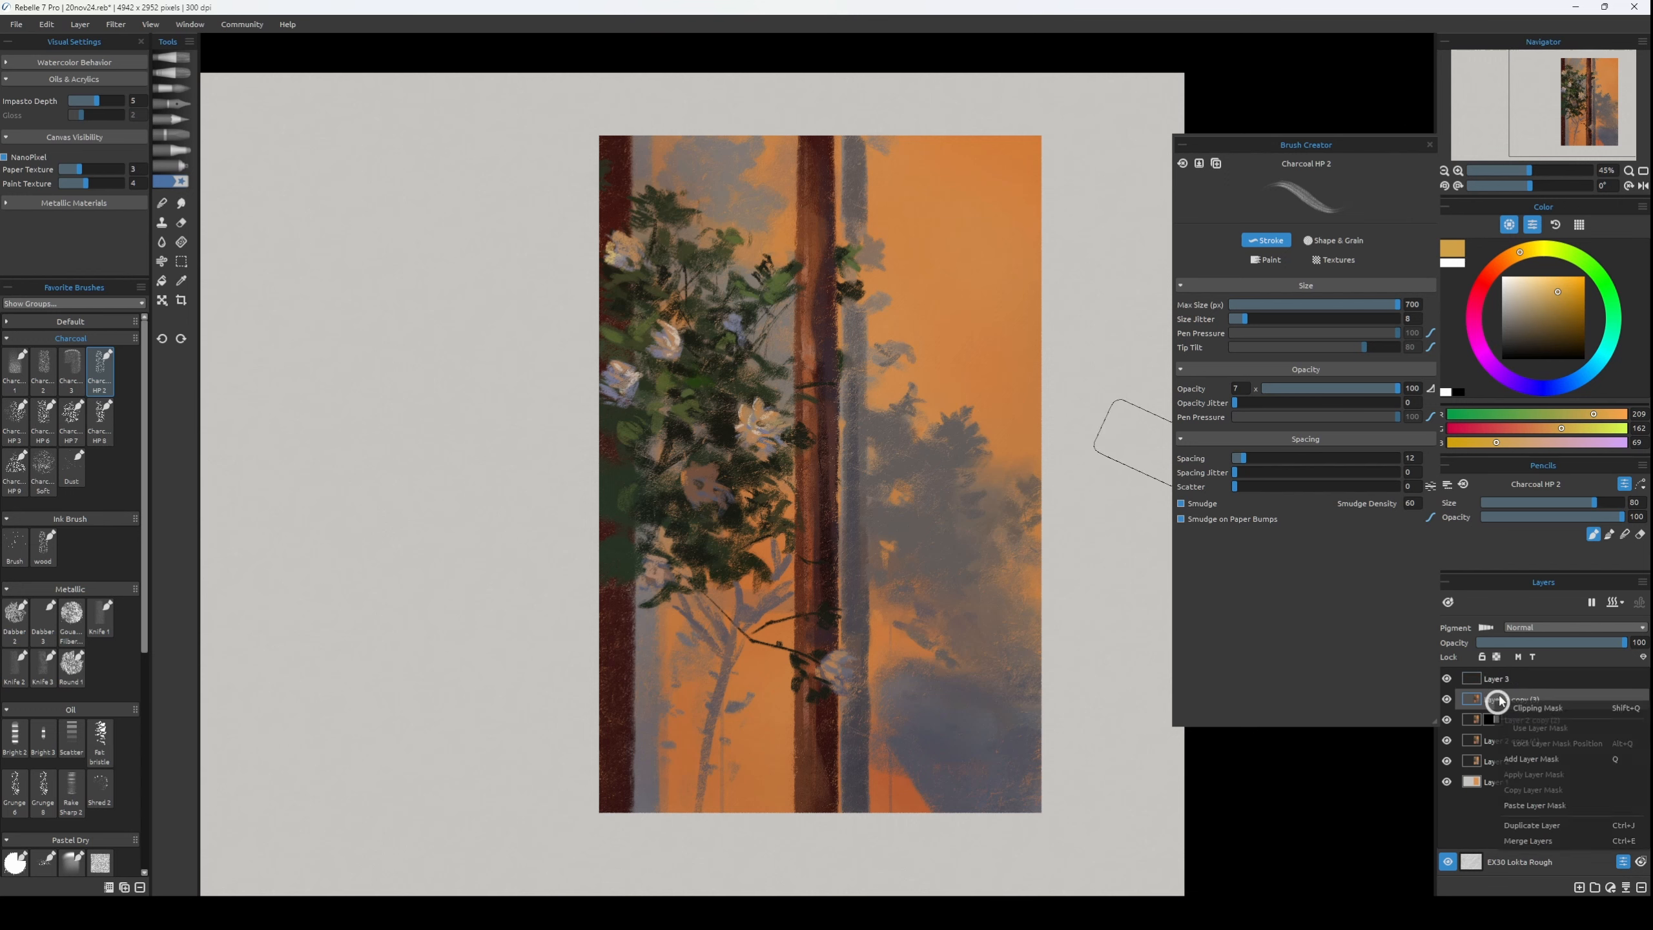
{"action": "left_click", "coordinate": [1536, 810]}
{"action": "left_click", "coordinate": [1509, 674]}
{"action": "key", "text": "shift+q"}
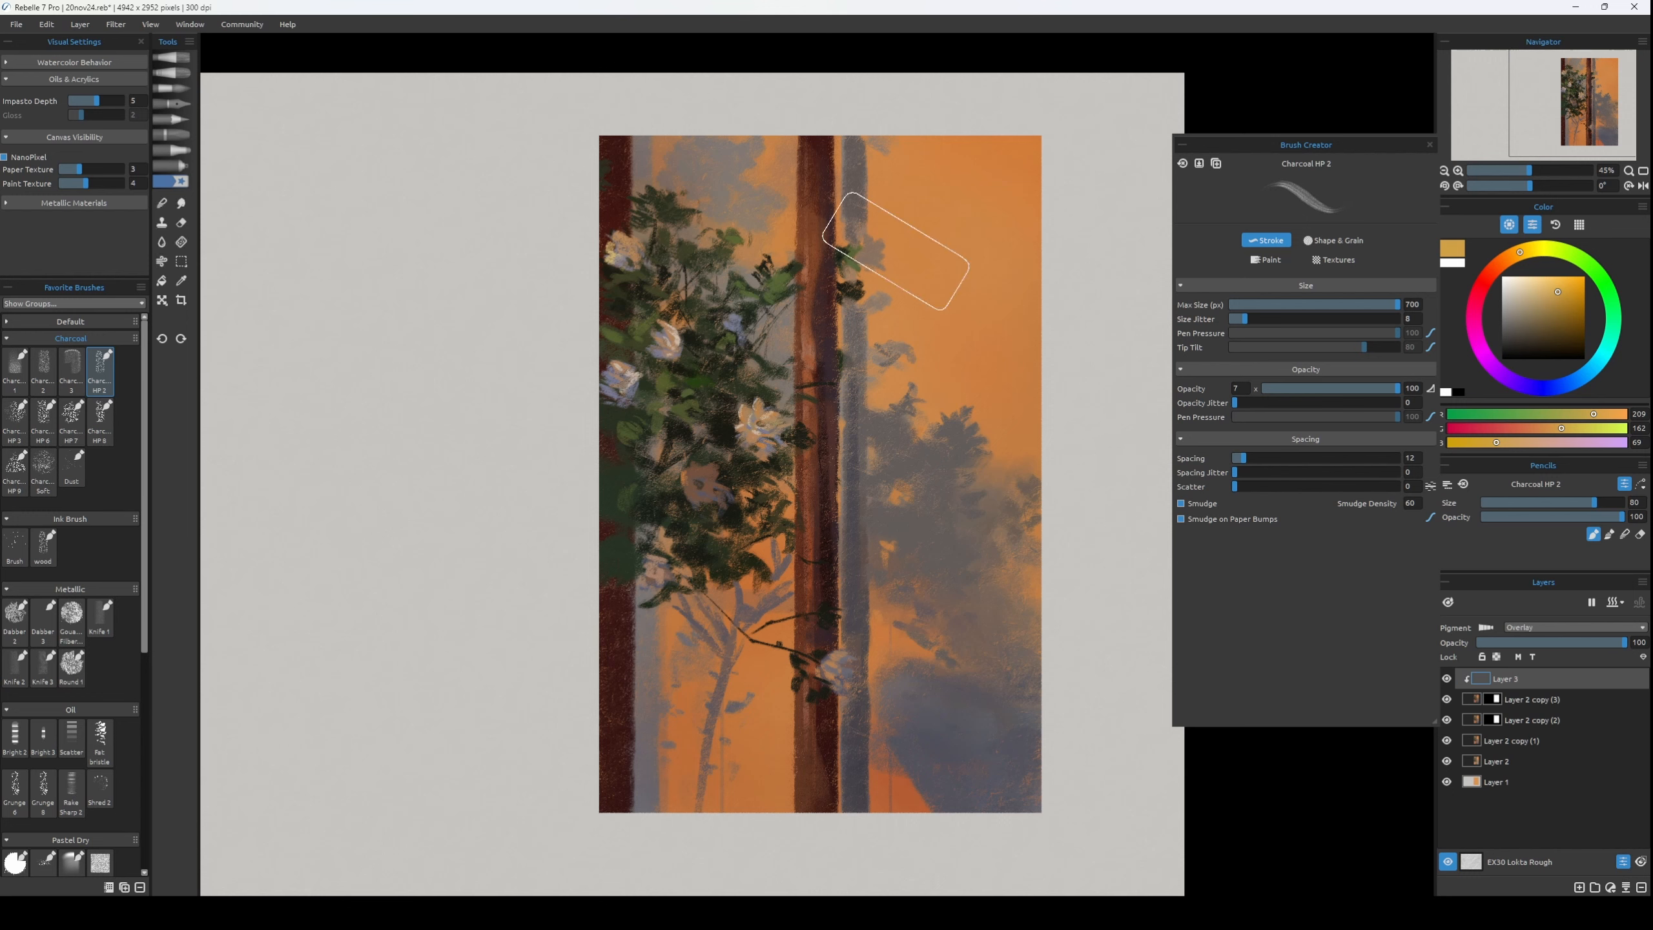
Glaze the upper panel with golden orange RGB 223, 152, 62 using Charcoal HP 2 at size 100.
{"action": "key", "text": "0"}
{"action": "mouse_move", "coordinate": [942, 210]}
{"action": "left_mouse_down"}
{"action": "mouse_move", "coordinate": [961, 183]}
{"action": "mouse_move", "coordinate": [944, 144]}
{"action": "mouse_move", "coordinate": [1027, 128]}
{"action": "mouse_move", "coordinate": [995, 292]}
{"action": "left_mouse_up"}
{"action": "left_click", "coordinate": [1559, 287]}
{"action": "left_click", "coordinate": [987, 296], "text": "alt"}
{"action": "mouse_move", "coordinate": [1003, 111]}
{"action": "left_mouse_down"}
{"action": "mouse_move", "coordinate": [922, 116]}
{"action": "mouse_move", "coordinate": [1019, 299]}
{"action": "mouse_move", "coordinate": [838, 354]}
{"action": "left_mouse_up"}
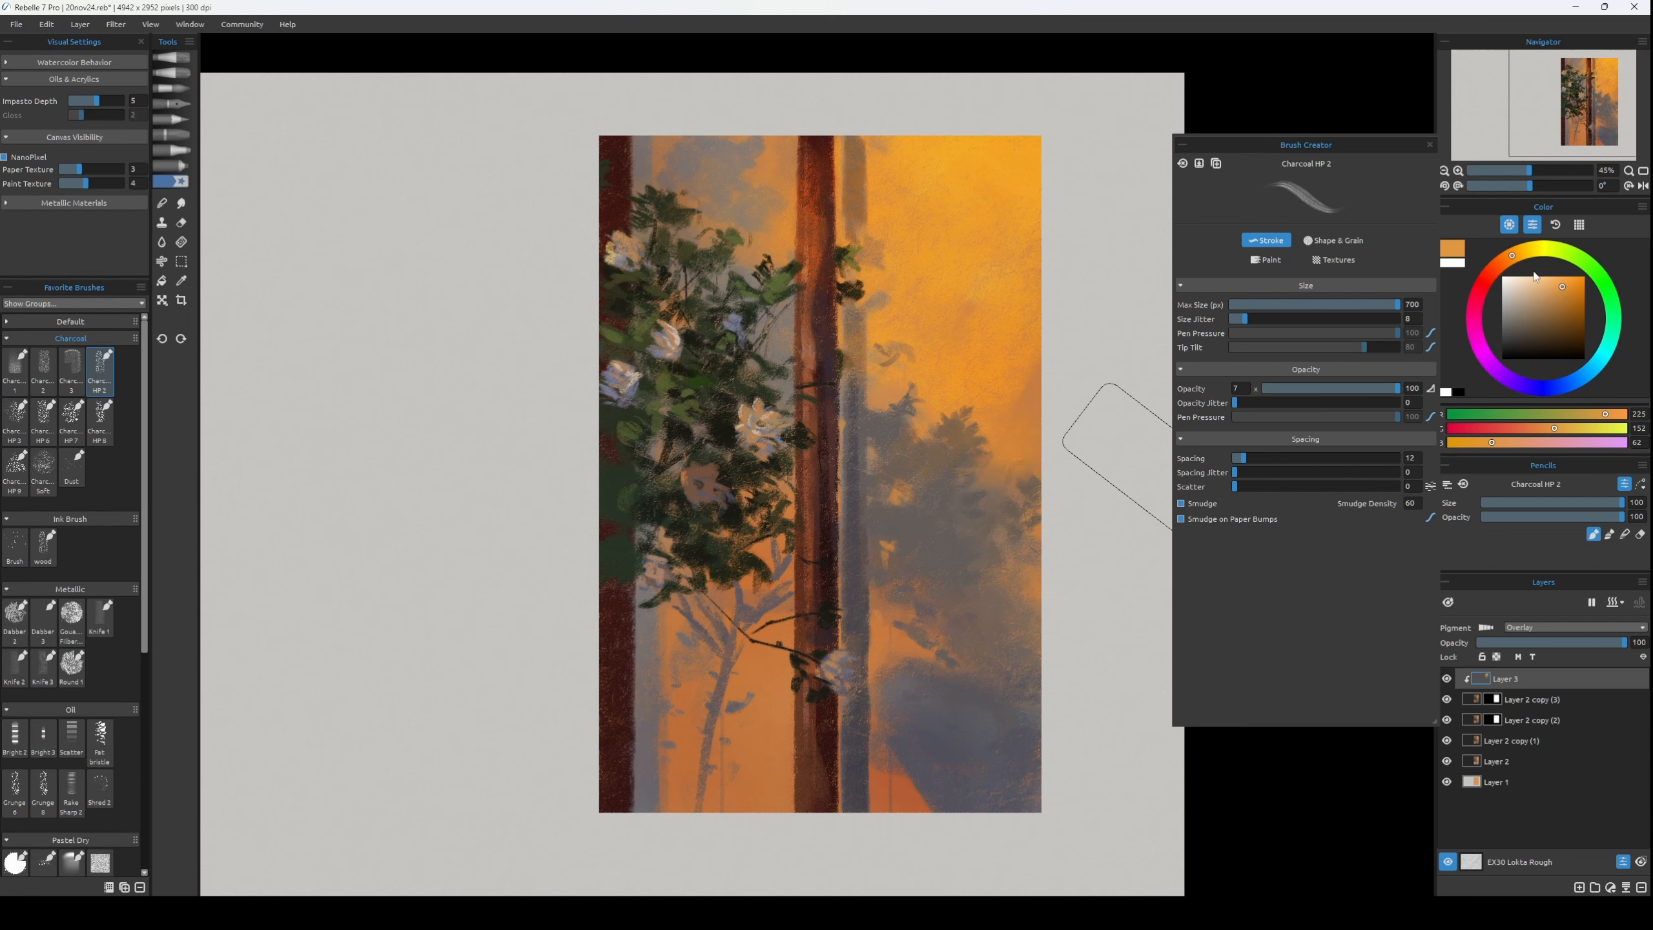
Glaze the middle of the panel with orange RGB 223, 124, 62 and the lower panel with a redder orange.
{"action": "left_click", "coordinate": [1501, 261]}
{"action": "left_click_drag", "start_coordinate": [947, 498], "coordinate": [1025, 452]}
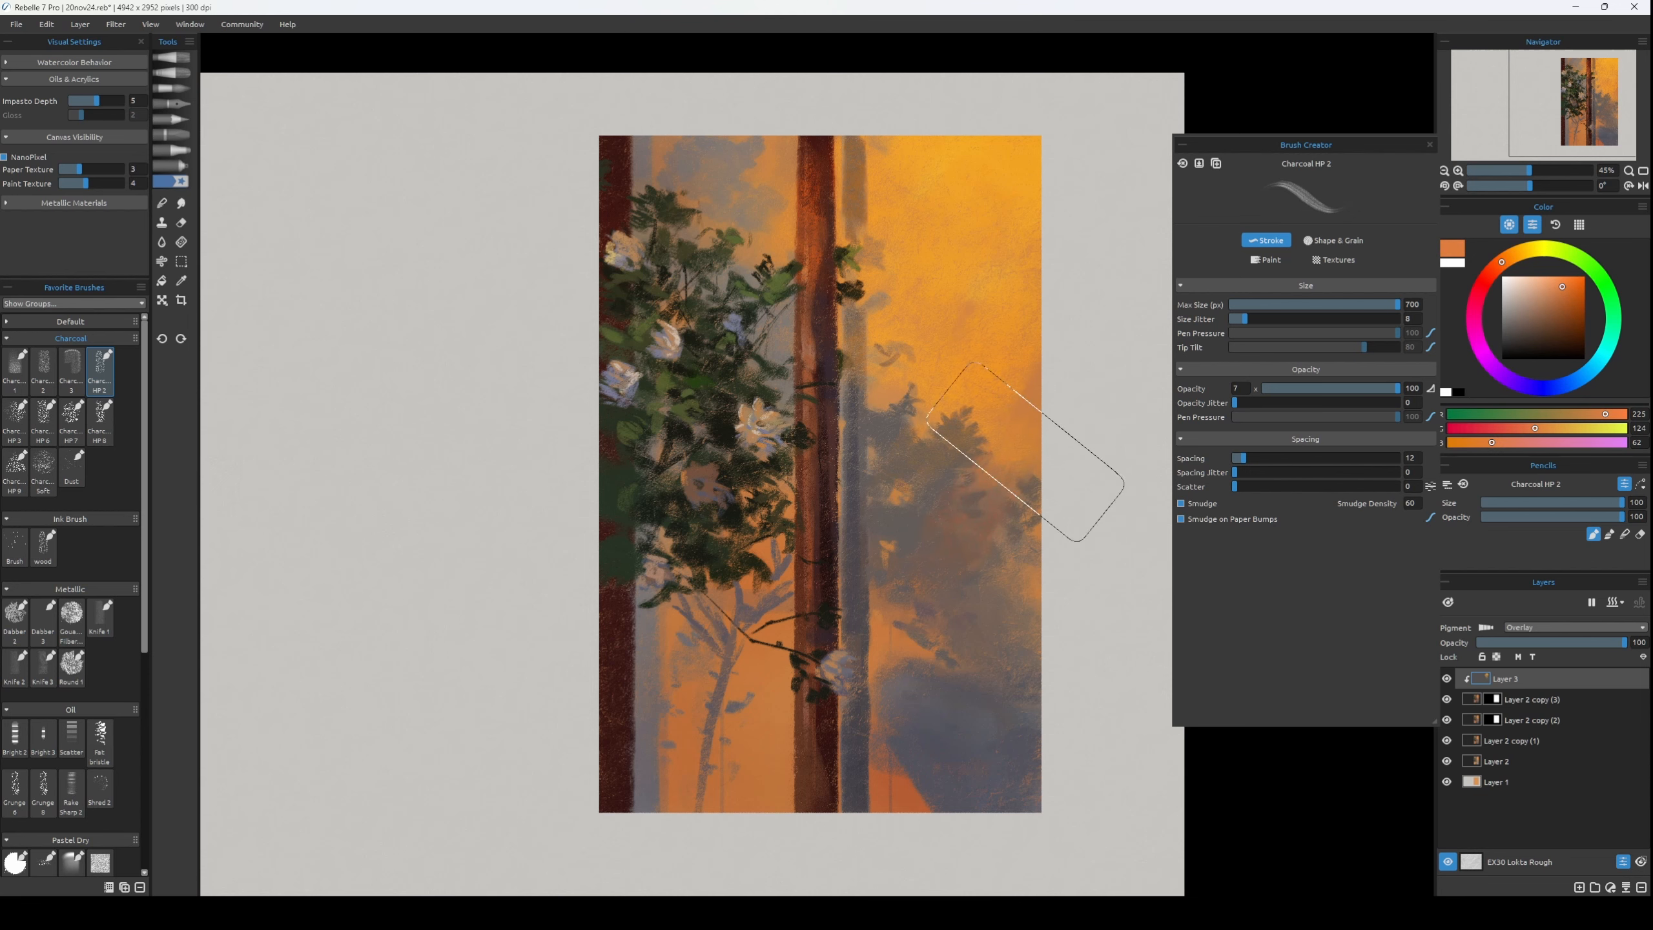
{"action": "left_click", "coordinate": [1568, 291]}
{"action": "left_click", "coordinate": [1499, 266]}
{"action": "mouse_move", "coordinate": [651, 750]}
{"action": "left_mouse_down"}
{"action": "mouse_move", "coordinate": [904, 768]}
{"action": "mouse_move", "coordinate": [657, 750]}
{"action": "mouse_move", "coordinate": [931, 743]}
{"action": "left_mouse_up"}
Glaze blue-grey RGB 97, 108, 131 over the leaf shadows and set Layer 3's opacity to 55.
{"action": "left_click", "coordinate": [1566, 384]}
{"action": "left_click", "coordinate": [1530, 302]}
{"action": "left_click", "coordinate": [1524, 317]}
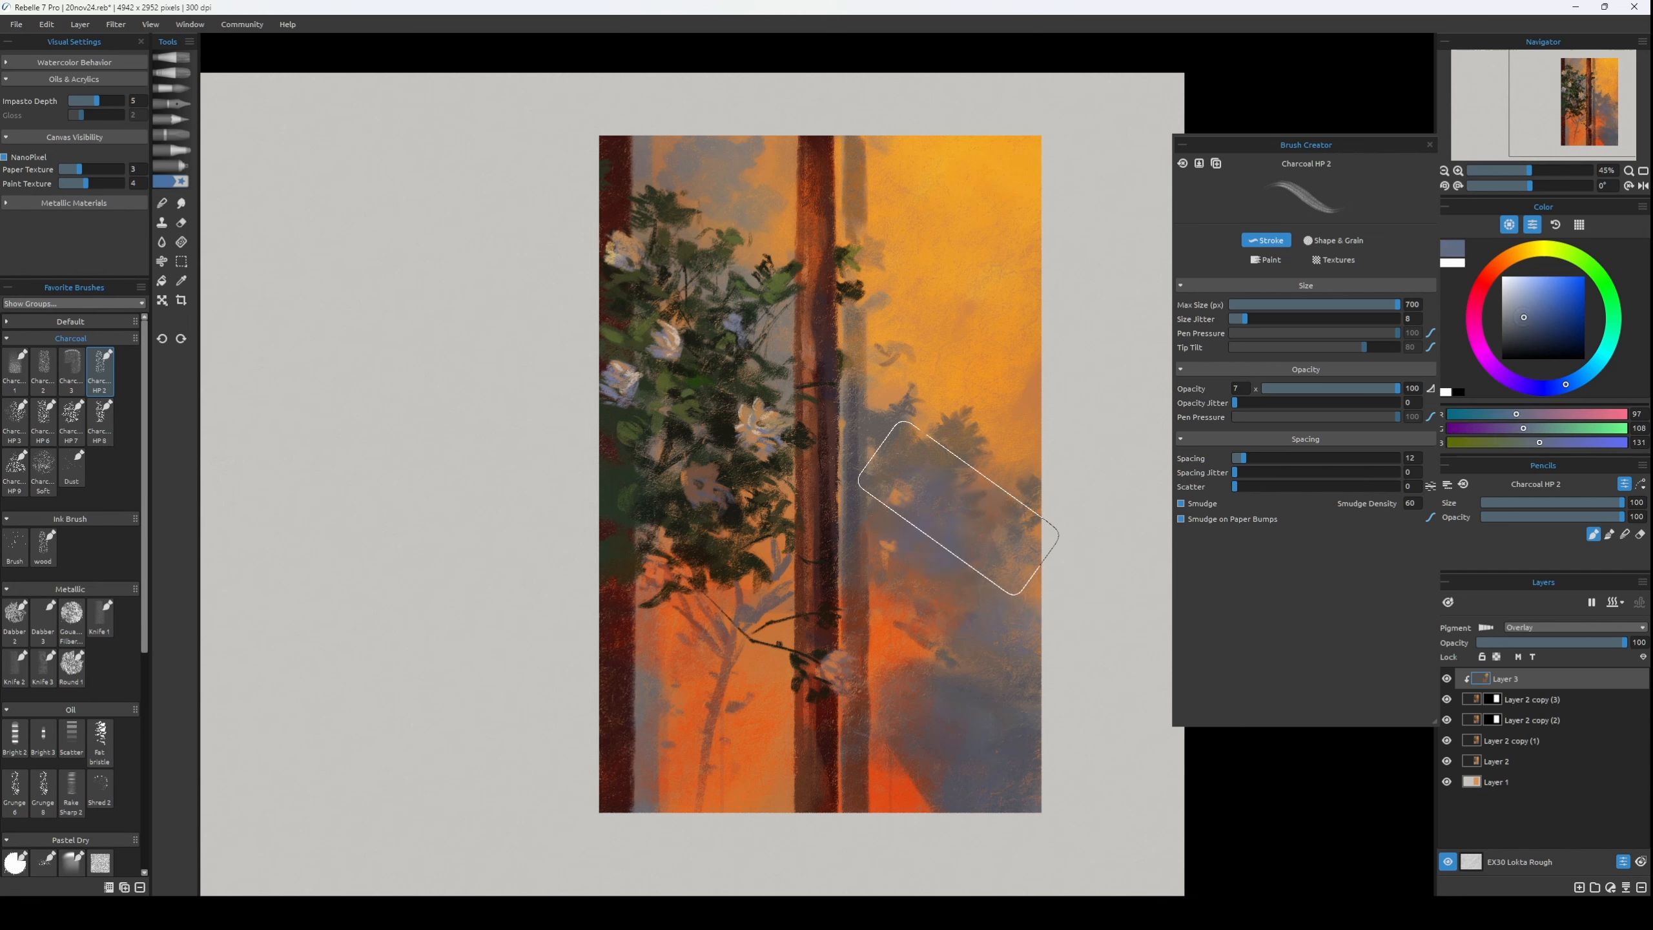
{"action": "left_click_drag", "start_coordinate": [959, 507], "coordinate": [952, 449]}
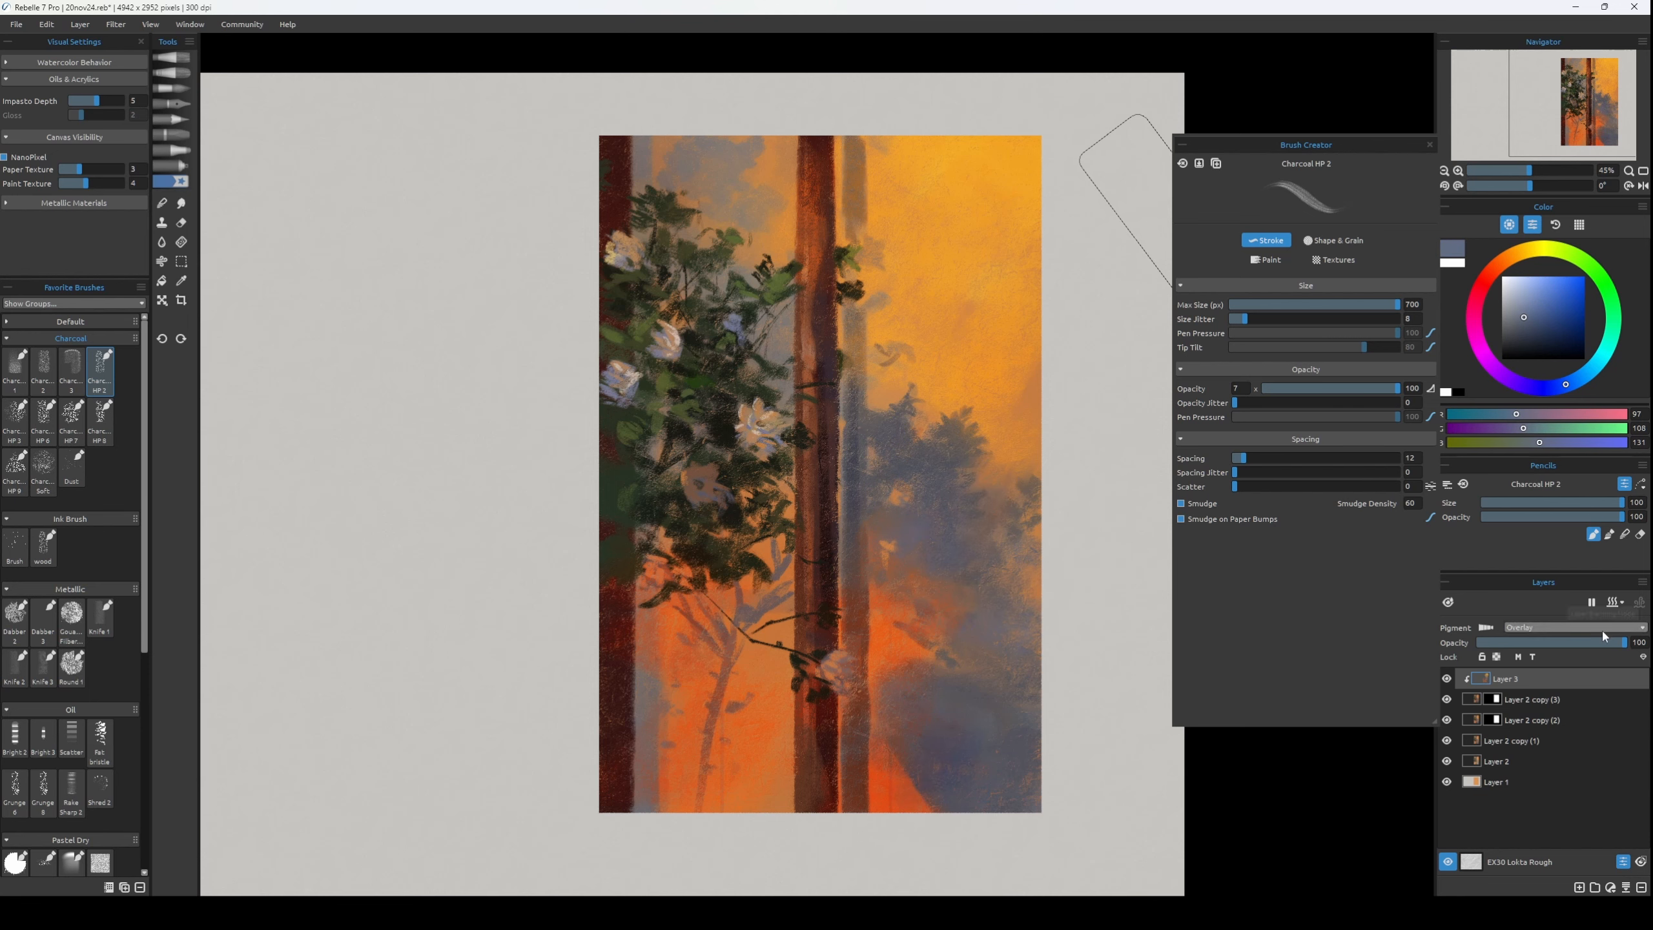
{"action": "left_click_drag", "start_coordinate": [1604, 642], "coordinate": [1559, 642]}
Erase the overlay glow from the central trunk with the Knife Smooth 3 eraser, redoing unsatisfying strokes, and check the picture in mirrored view.
{"action": "key", "text": "e"}
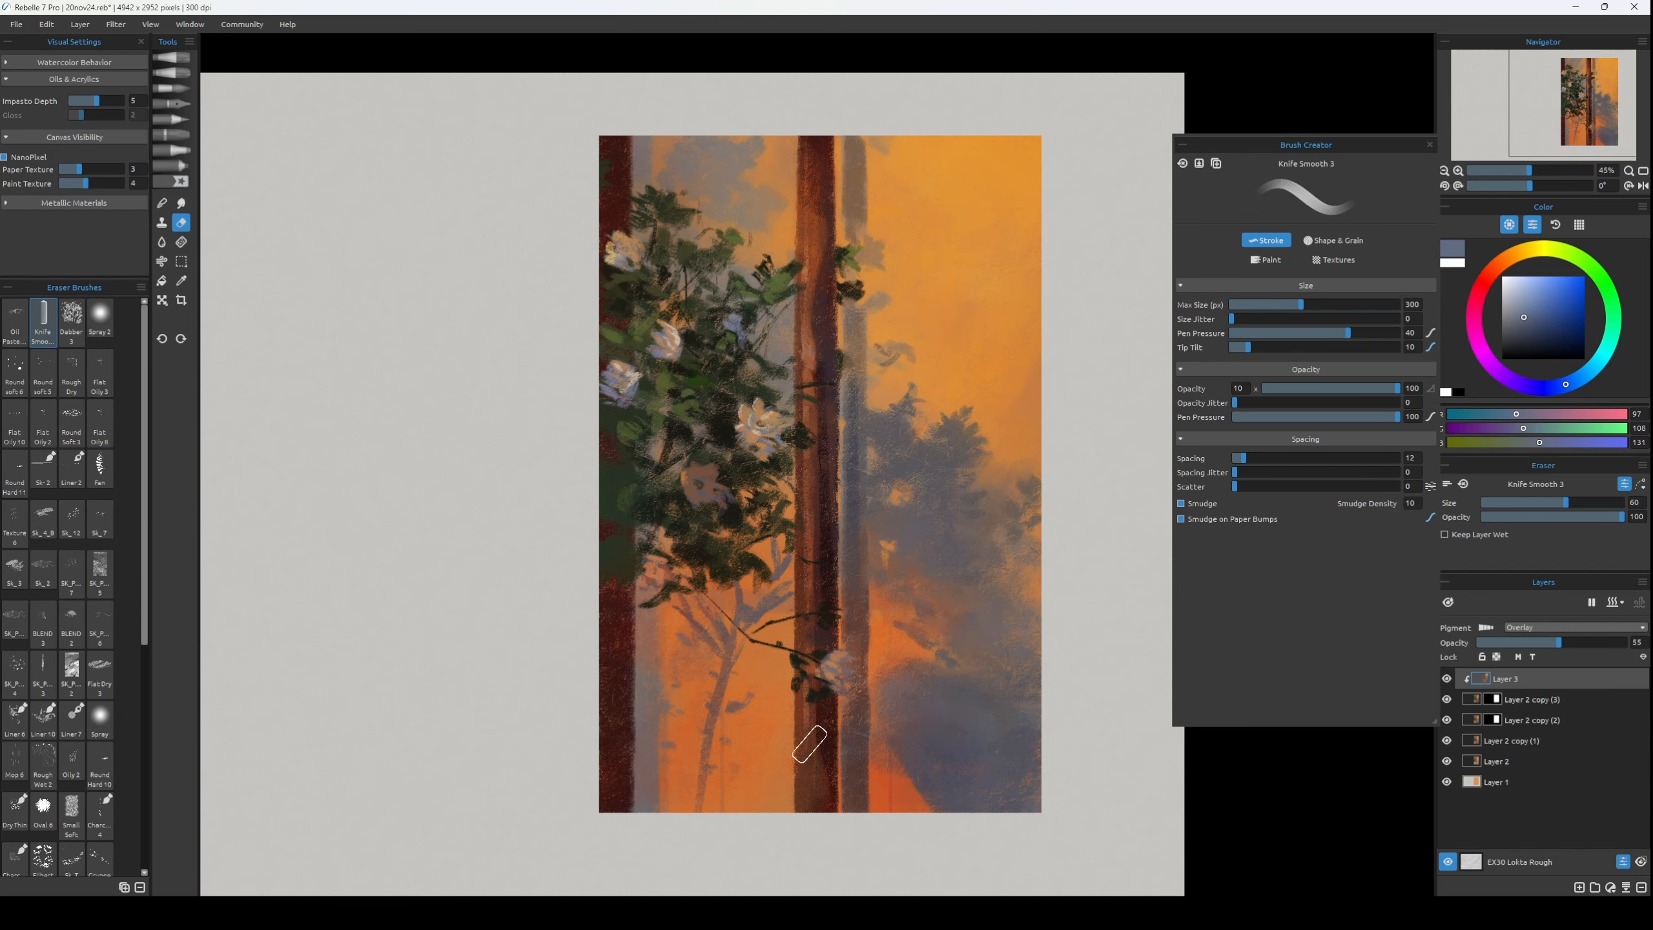
{"action": "key", "text": "bracketleft"}
{"action": "key", "text": "bracketleft"}
{"action": "key", "text": "bracketleft"}
{"action": "left_click_drag", "start_coordinate": [813, 153], "coordinate": [806, 361]}
{"action": "key", "text": "ctrl+z"}
{"action": "mouse_move", "coordinate": [823, 225]}
{"action": "left_mouse_down"}
{"action": "mouse_move", "coordinate": [799, 356]}
{"action": "mouse_move", "coordinate": [809, 406]}
{"action": "left_mouse_up"}
{"action": "key", "text": "bracketright"}
{"action": "key", "text": "bracketright"}
{"action": "key", "text": "bracketright"}
{"action": "key", "text": "bracketright"}
{"action": "key", "text": "bracketright"}
{"action": "key", "text": "ctrl+z"}
{"action": "left_click_drag", "start_coordinate": [833, 238], "coordinate": [848, 608]}
{"action": "key", "text": "bracketright"}
{"action": "key", "text": "bracketright"}
{"action": "key", "text": "bracketright"}
{"action": "key", "text": "bracketright"}
{"action": "key", "text": "bracketright"}
{"action": "key", "text": "bracketright"}
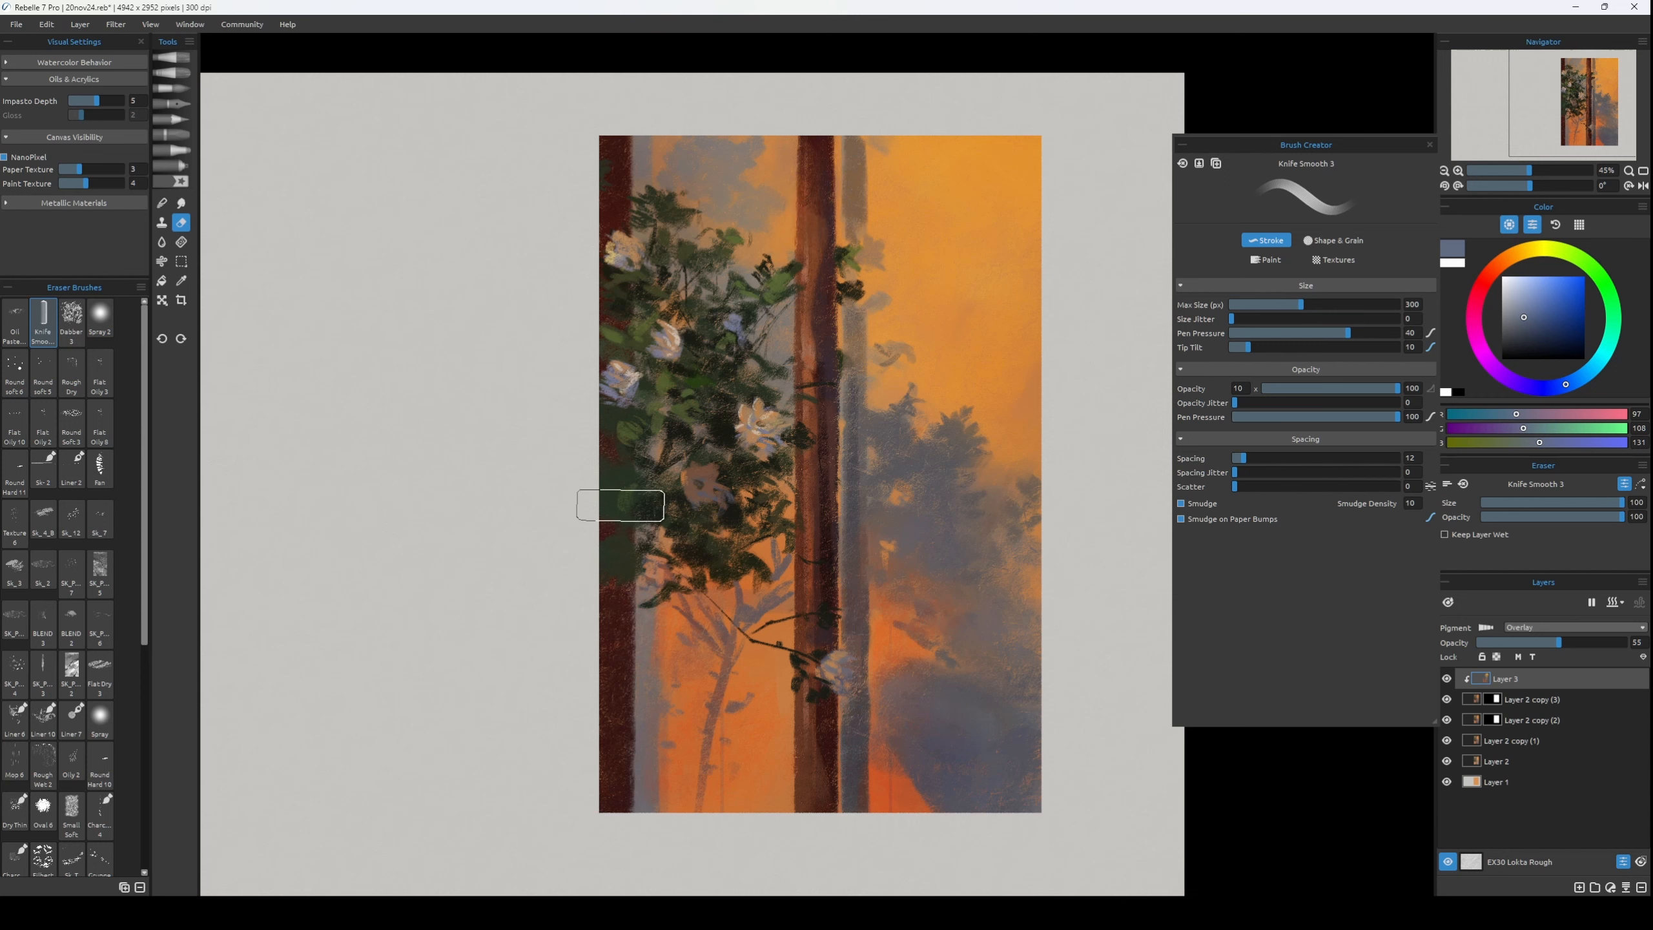
{"action": "key", "text": "h"}
{"action": "key", "text": "h"}
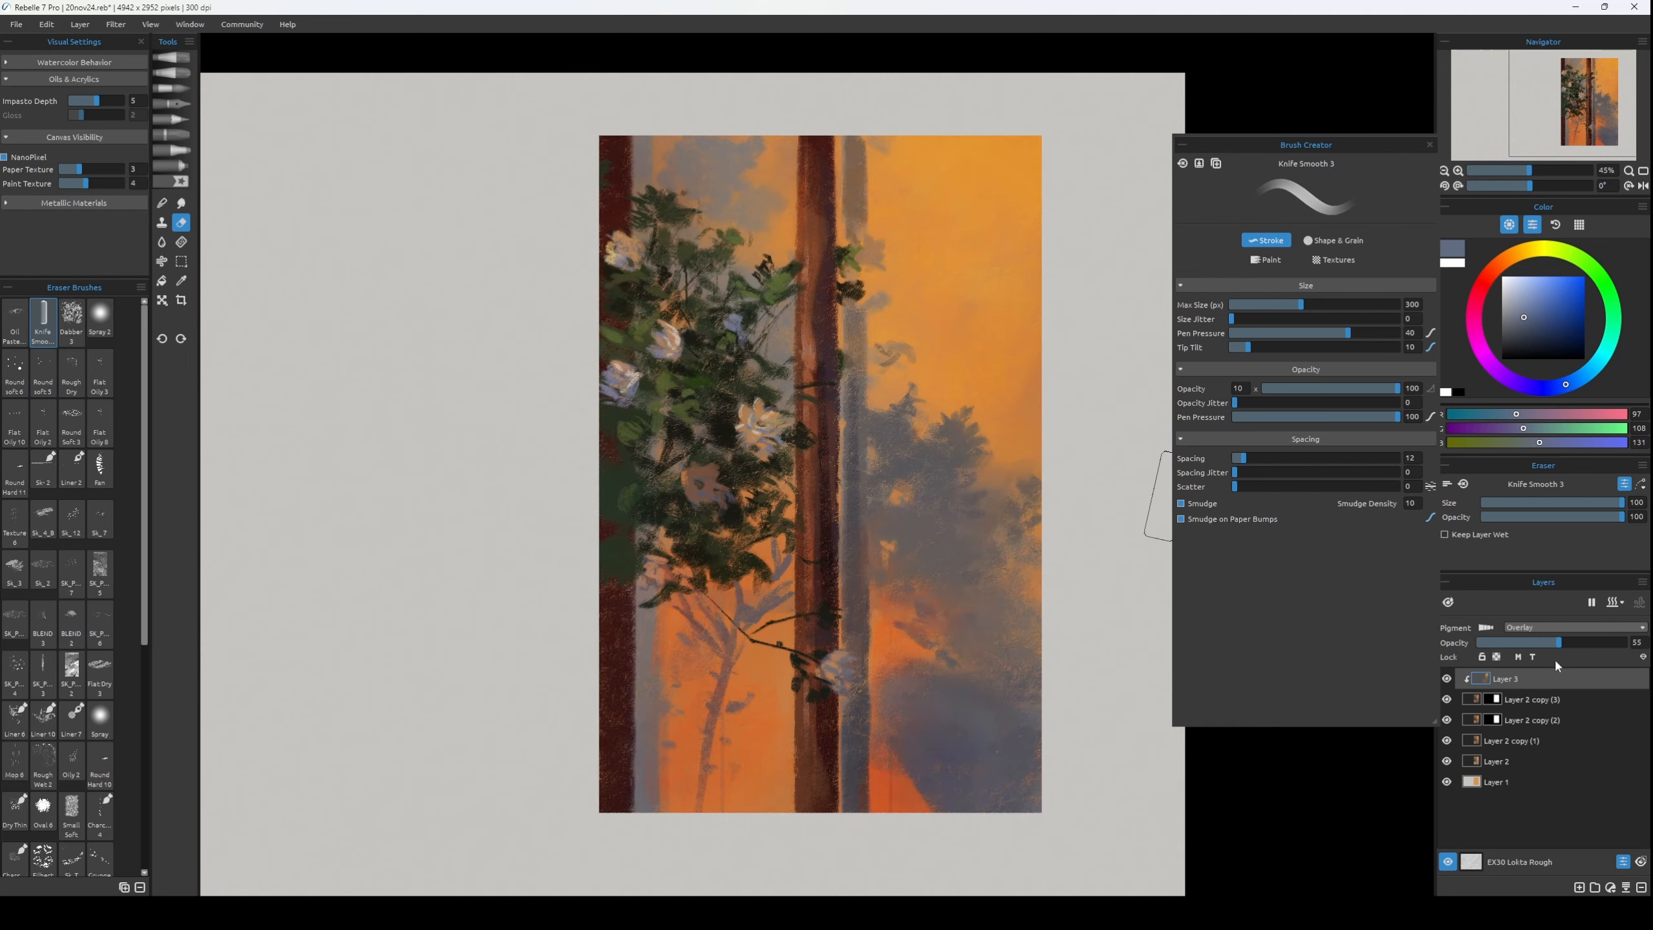
Add Layer 4 and sample muted tones from the lower leaf shadow, ending on grey-brown RGB 108, 91, 89.
{"action": "key", "text": "ctrl+shift+n"}
{"action": "key", "text": "b"}
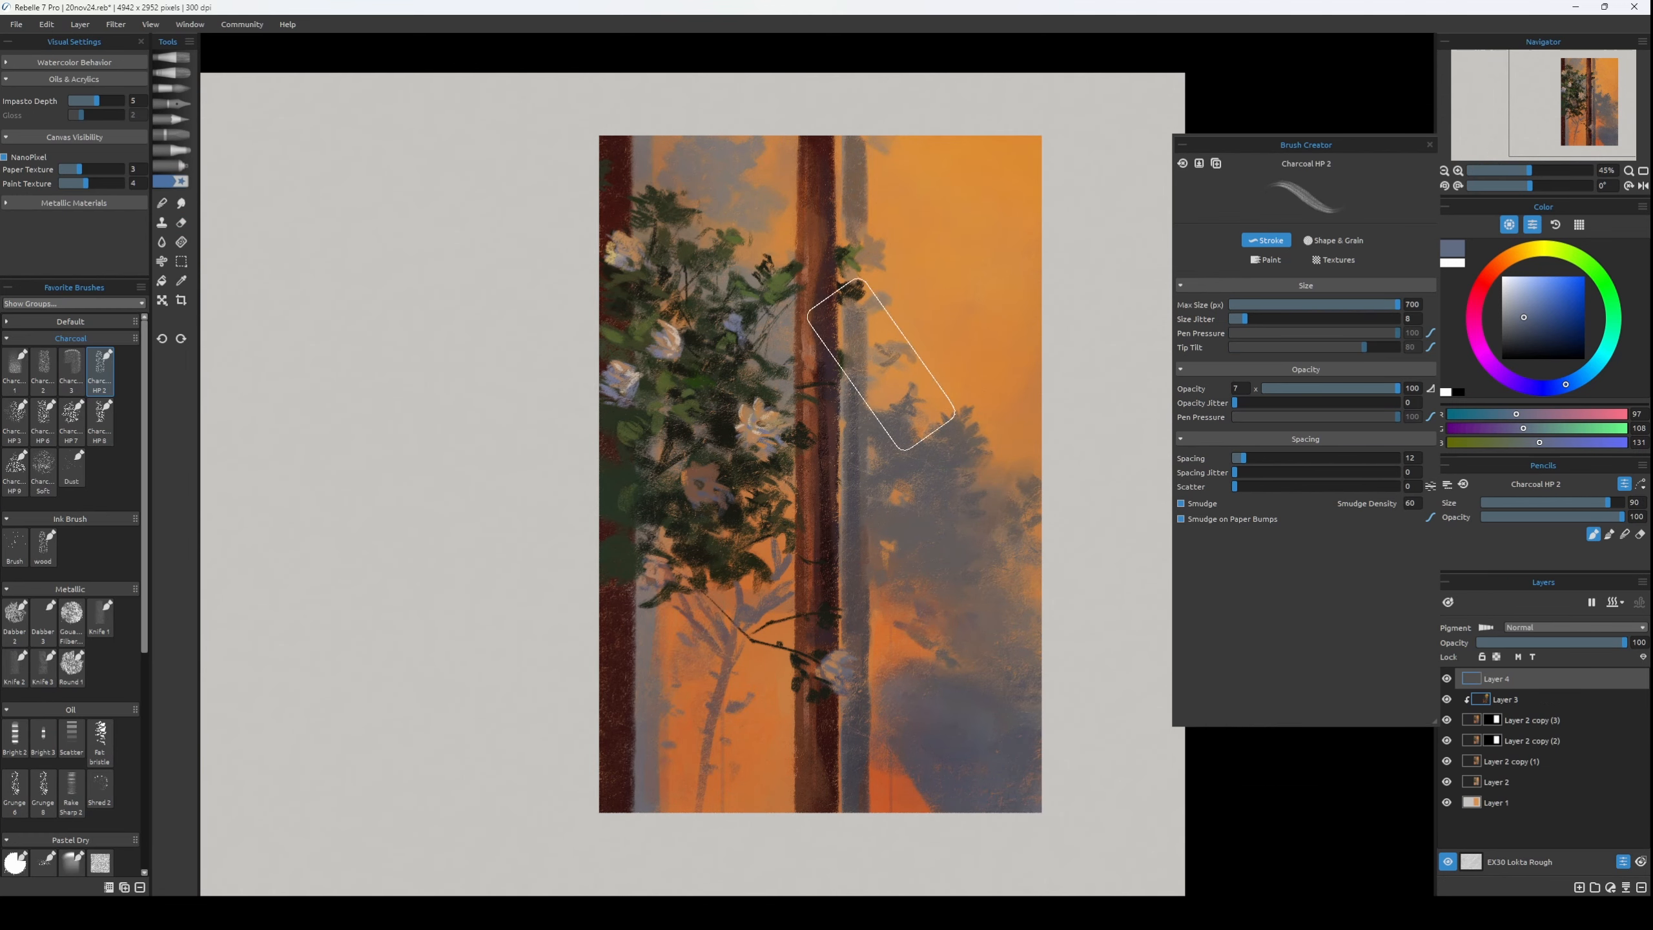
{"action": "key", "text": "bracketleft"}
{"action": "key", "text": "bracketleft"}
{"action": "key", "text": "bracketleft"}
{"action": "key", "text": "bracketleft"}
{"action": "key", "text": "bracketleft"}
{"action": "key", "text": "bracketleft"}
{"action": "key", "text": "bracketleft"}
{"action": "key", "text": "bracketleft"}
{"action": "key", "text": "bracketleft"}
{"action": "key", "text": "bracketleft"}
{"action": "key", "text": "bracketleft"}
{"action": "key", "text": "bracketleft"}
{"action": "key", "text": "bracketleft"}
{"action": "key", "text": "bracketleft"}
{"action": "key", "text": "bracketleft"}
{"action": "key", "text": "bracketleft"}
{"action": "key", "text": "bracketleft"}
{"action": "left_click", "coordinate": [1010, 480], "text": "alt"}
{"action": "key", "text": "bracketright"}
{"action": "key", "text": "bracketright"}
{"action": "key", "text": "bracketright"}
{"action": "key", "text": "bracketright"}
{"action": "key", "text": "bracketright"}
{"action": "key", "text": "bracketright"}
{"action": "left_click", "coordinate": [897, 634], "text": "alt"}
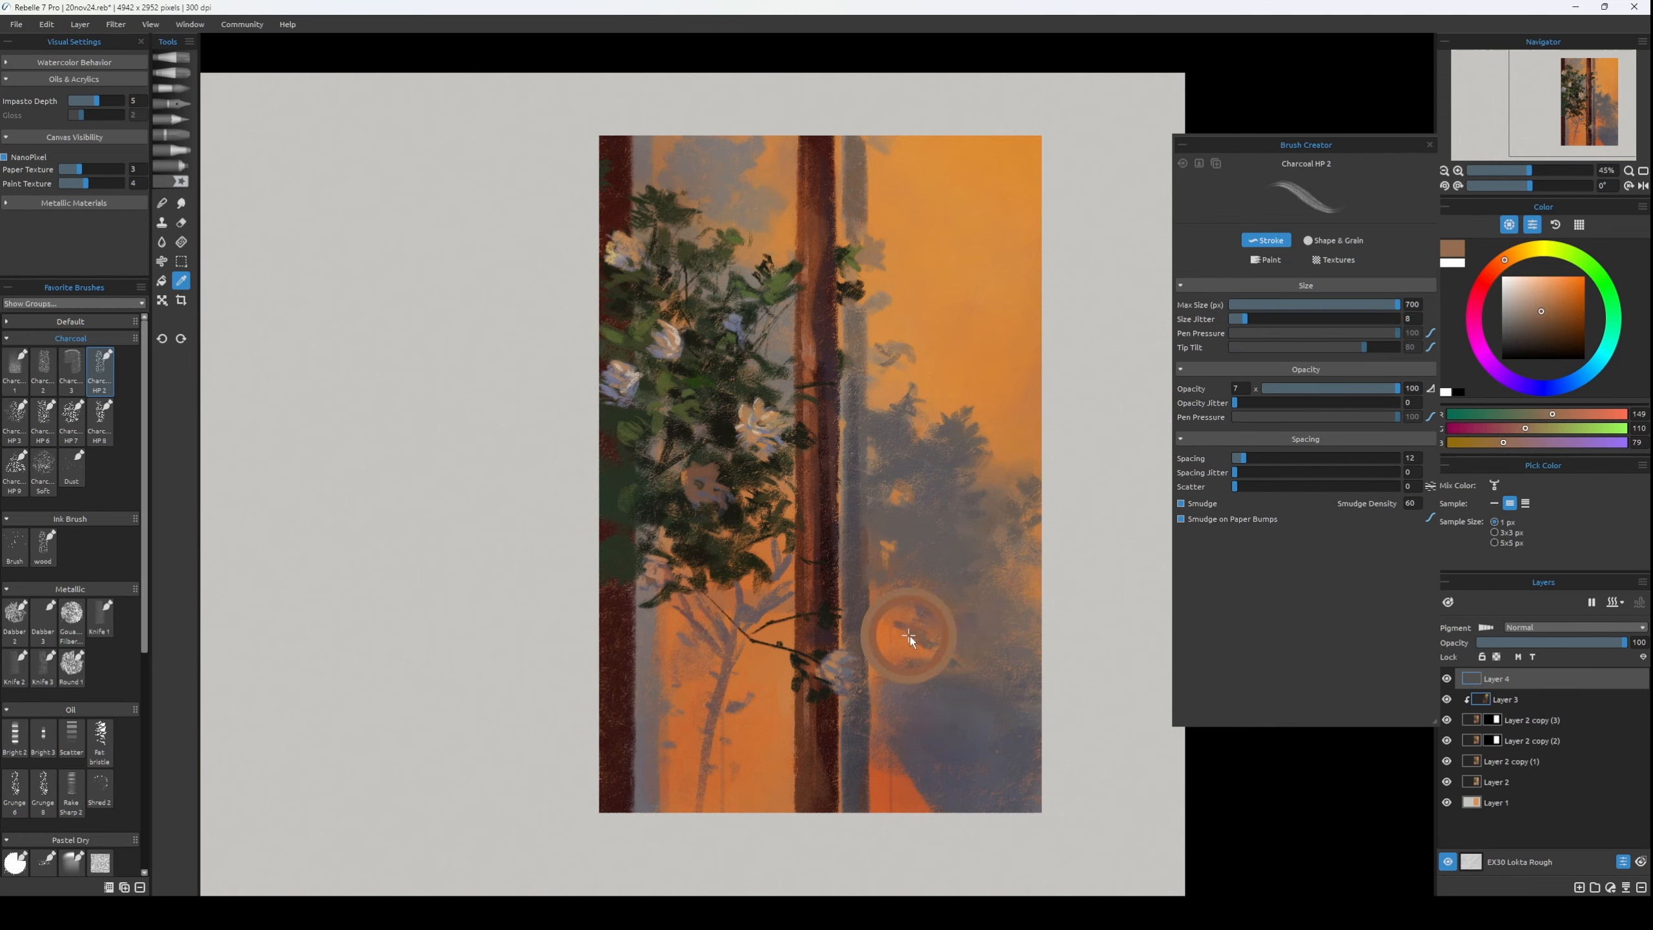
{"action": "key", "text": "n"}
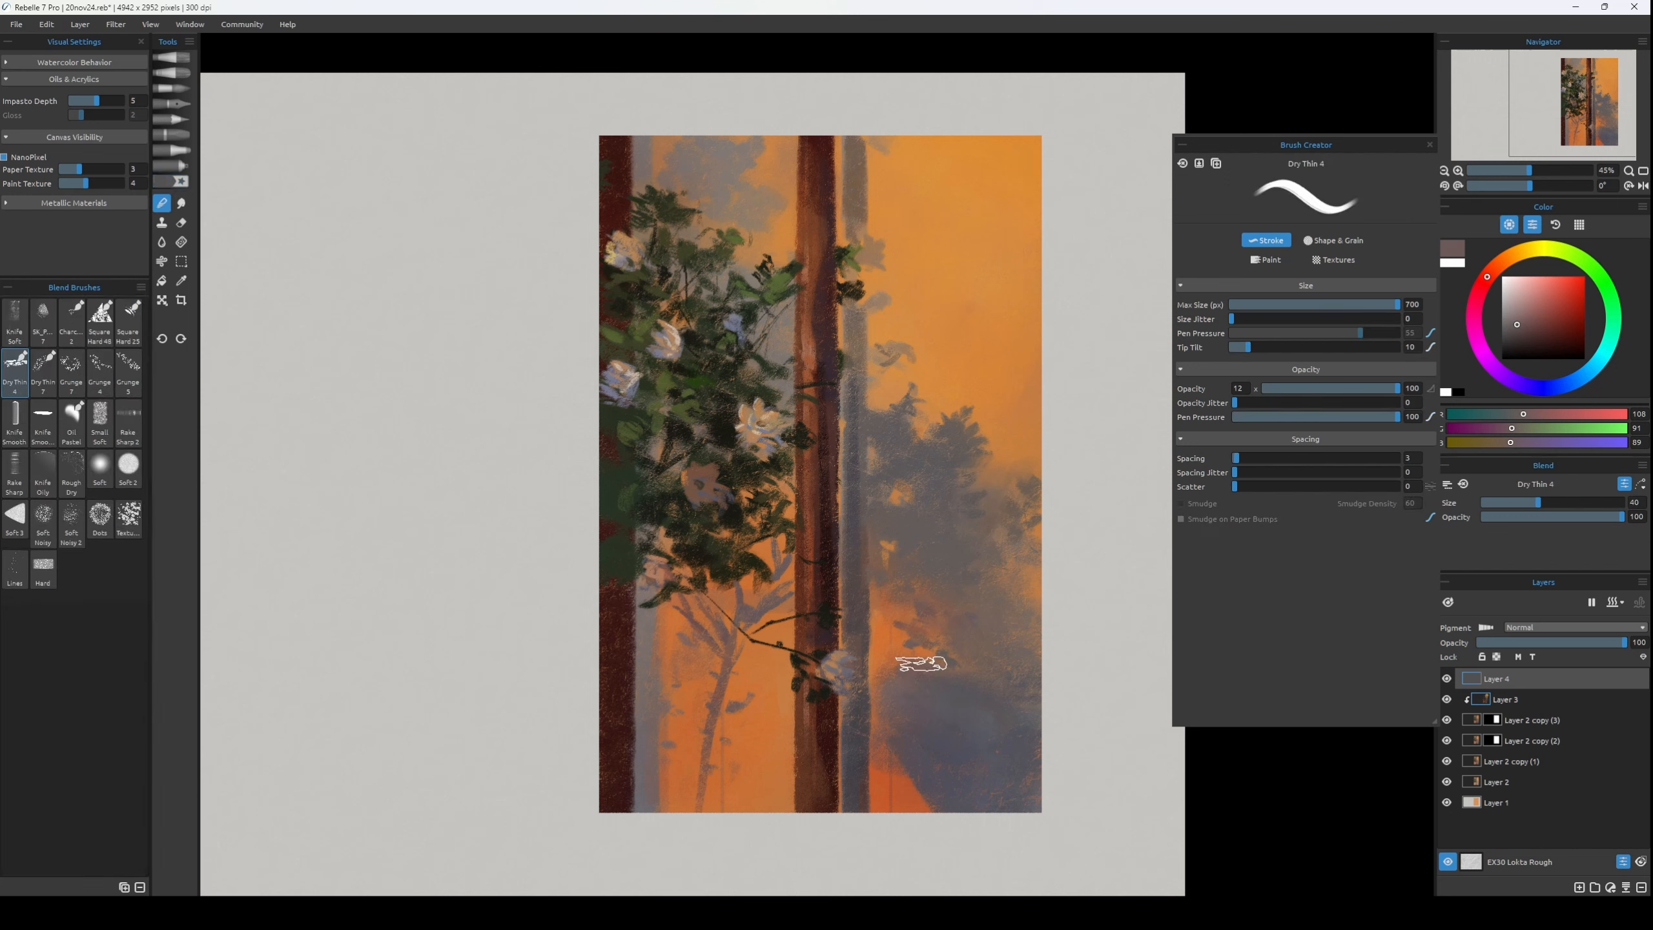
Add Layer 5 and paint a broad horizontal bar across the lower panel with Charcoal HP 2 in dark grey RGB 80, 79, 89.
{"action": "key", "text": "b"}
{"action": "key", "text": "ctrl+shift+n"}
{"action": "left_click_drag", "start_coordinate": [609, 604], "coordinate": [1105, 633]}
{"action": "key", "text": "ctrl+z"}
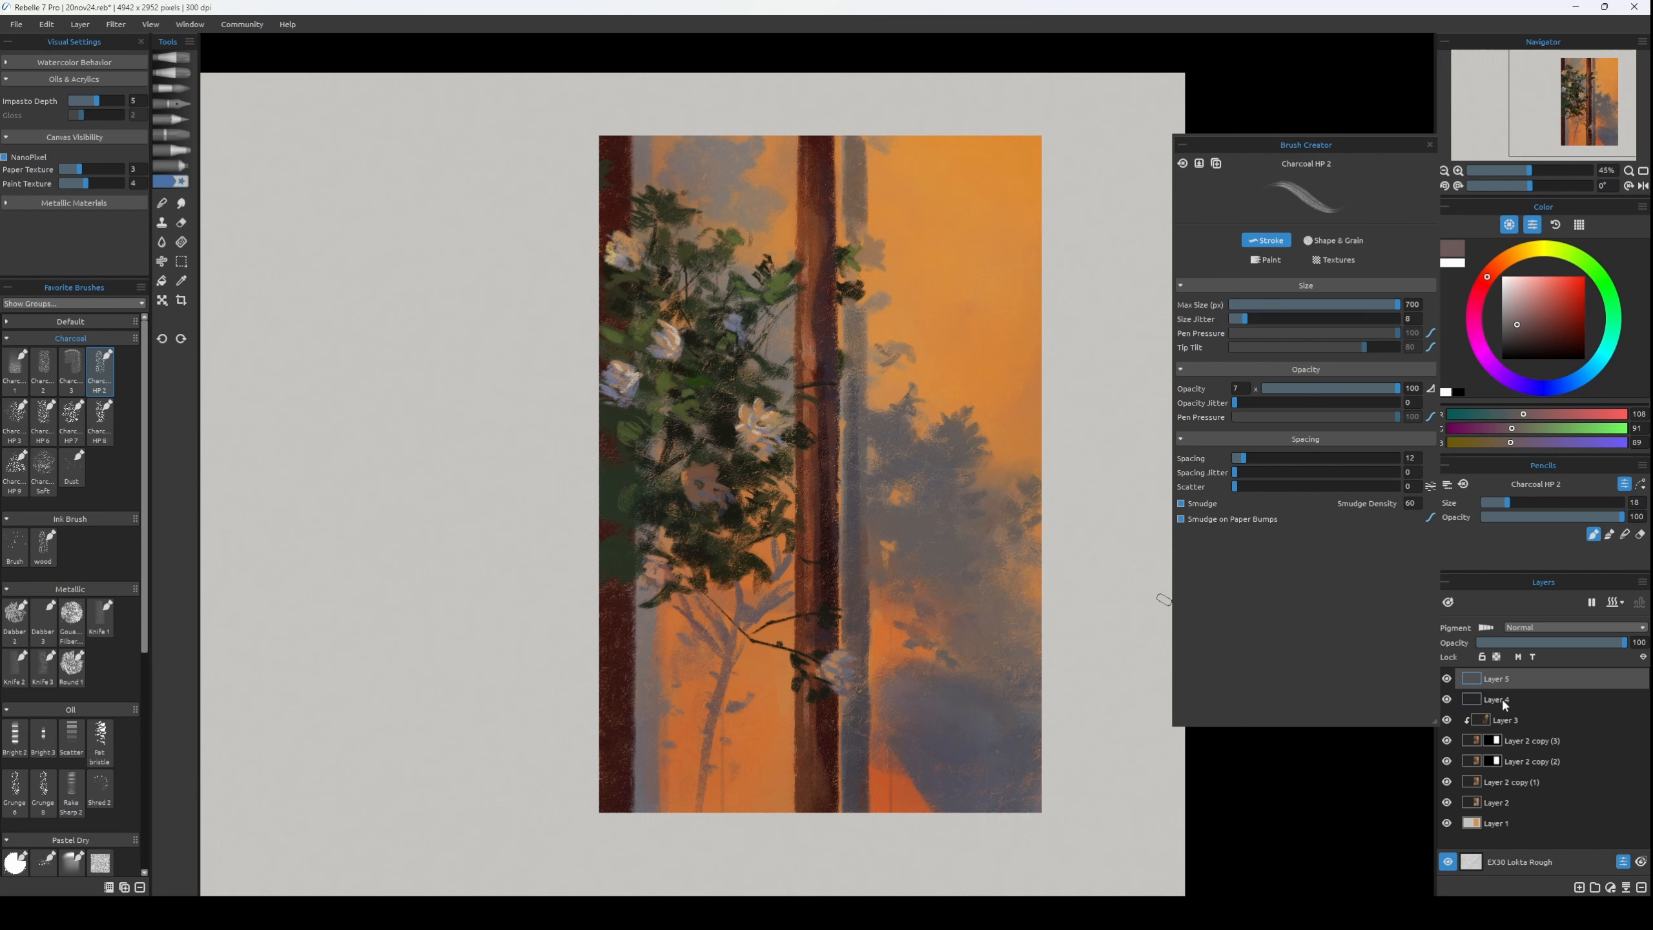
{"action": "key", "text": "bracketright"}
{"action": "key", "text": "bracketright"}
{"action": "key", "text": "bracketright"}
{"action": "key", "text": "bracketright"}
{"action": "left_click", "coordinate": [887, 684], "text": "alt"}
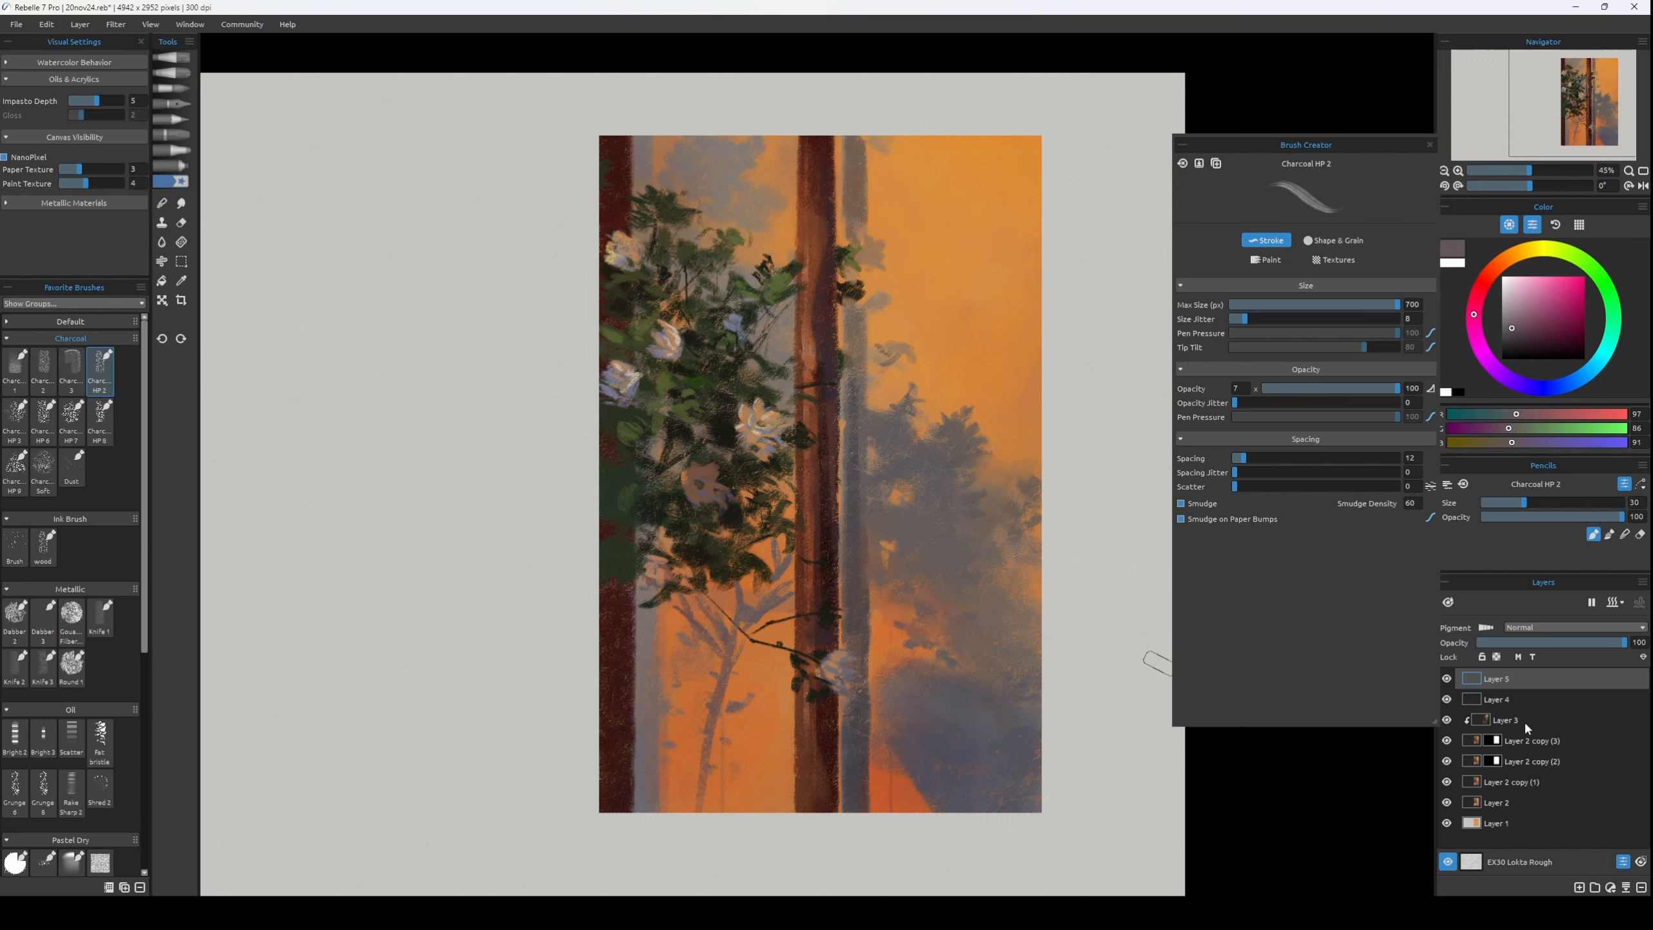
{"action": "left_click", "coordinate": [896, 721], "text": "alt"}
{"action": "mouse_move", "coordinate": [635, 649]}
{"action": "left_mouse_down"}
{"action": "mouse_move", "coordinate": [1105, 673]}
{"action": "mouse_move", "coordinate": [632, 653]}
{"action": "mouse_move", "coordinate": [664, 674]}
{"action": "mouse_move", "coordinate": [582, 672]}
{"action": "left_mouse_up"}
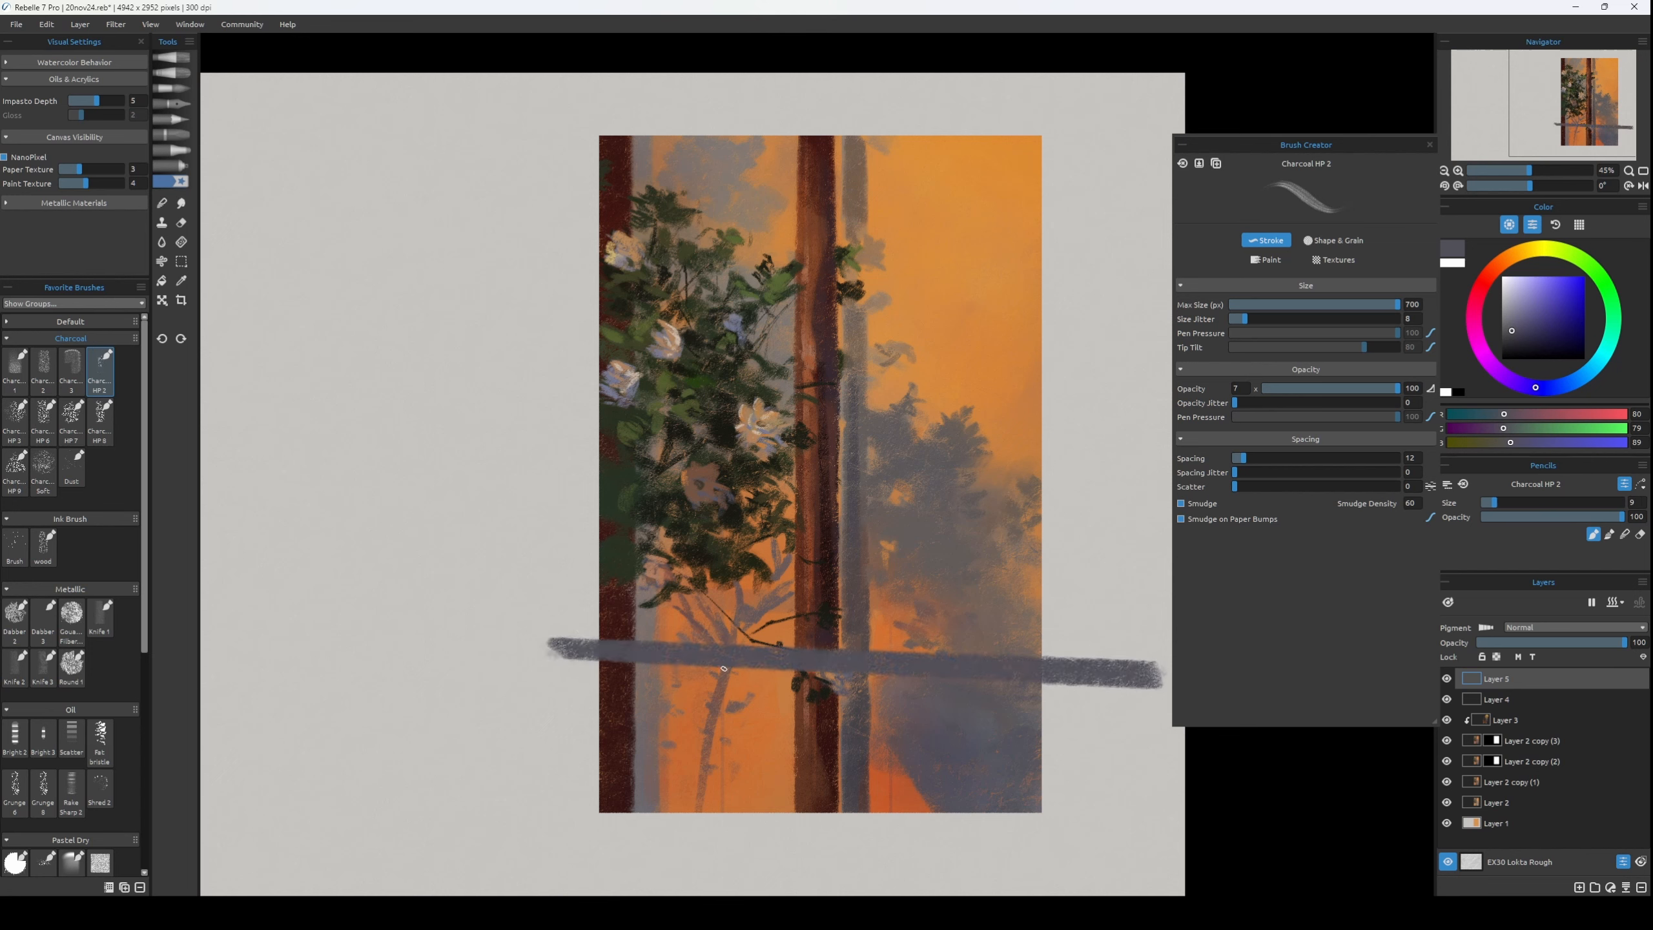
Draw thin vertical grey lines below the bar at brush size 9, undoing one stray line.
{"action": "left_click_drag", "start_coordinate": [722, 677], "coordinate": [715, 866]}
{"action": "key", "text": "ctrl+z"}
{"action": "left_click_drag", "start_coordinate": [760, 808], "coordinate": [760, 830]}
{"action": "left_click_drag", "start_coordinate": [683, 662], "coordinate": [681, 814]}
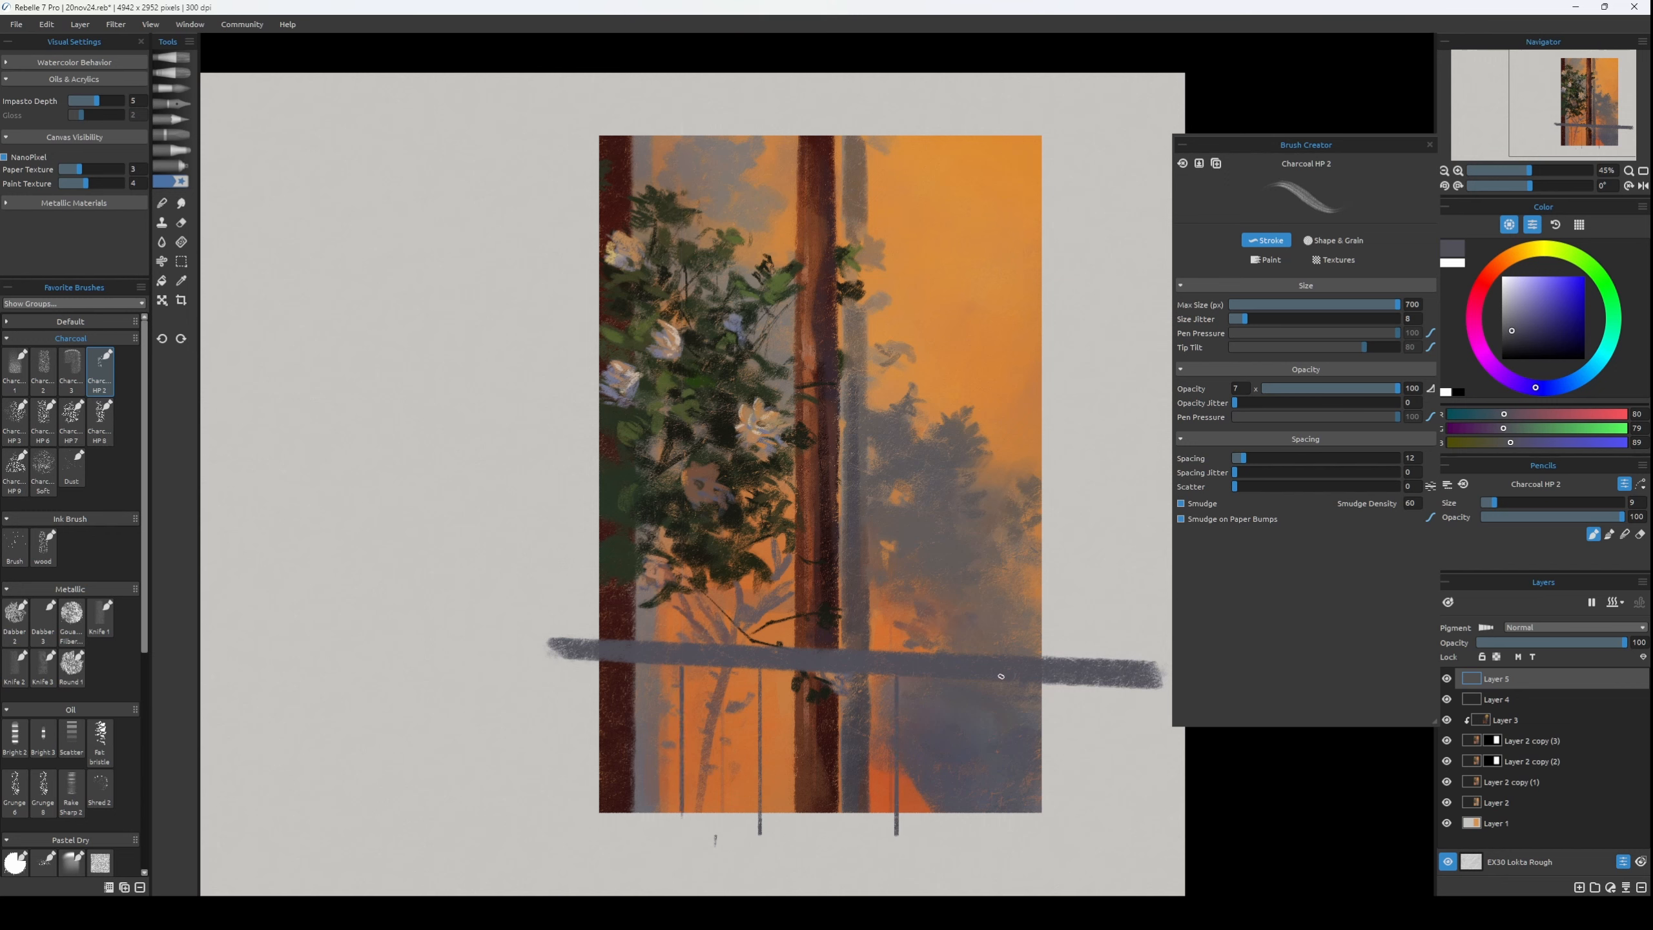
Soften the bar and vertical lines on Layer 5 with a Gaussian Blur.
{"action": "left_click", "coordinate": [116, 23]}
{"action": "left_click", "coordinate": [98, 137]}
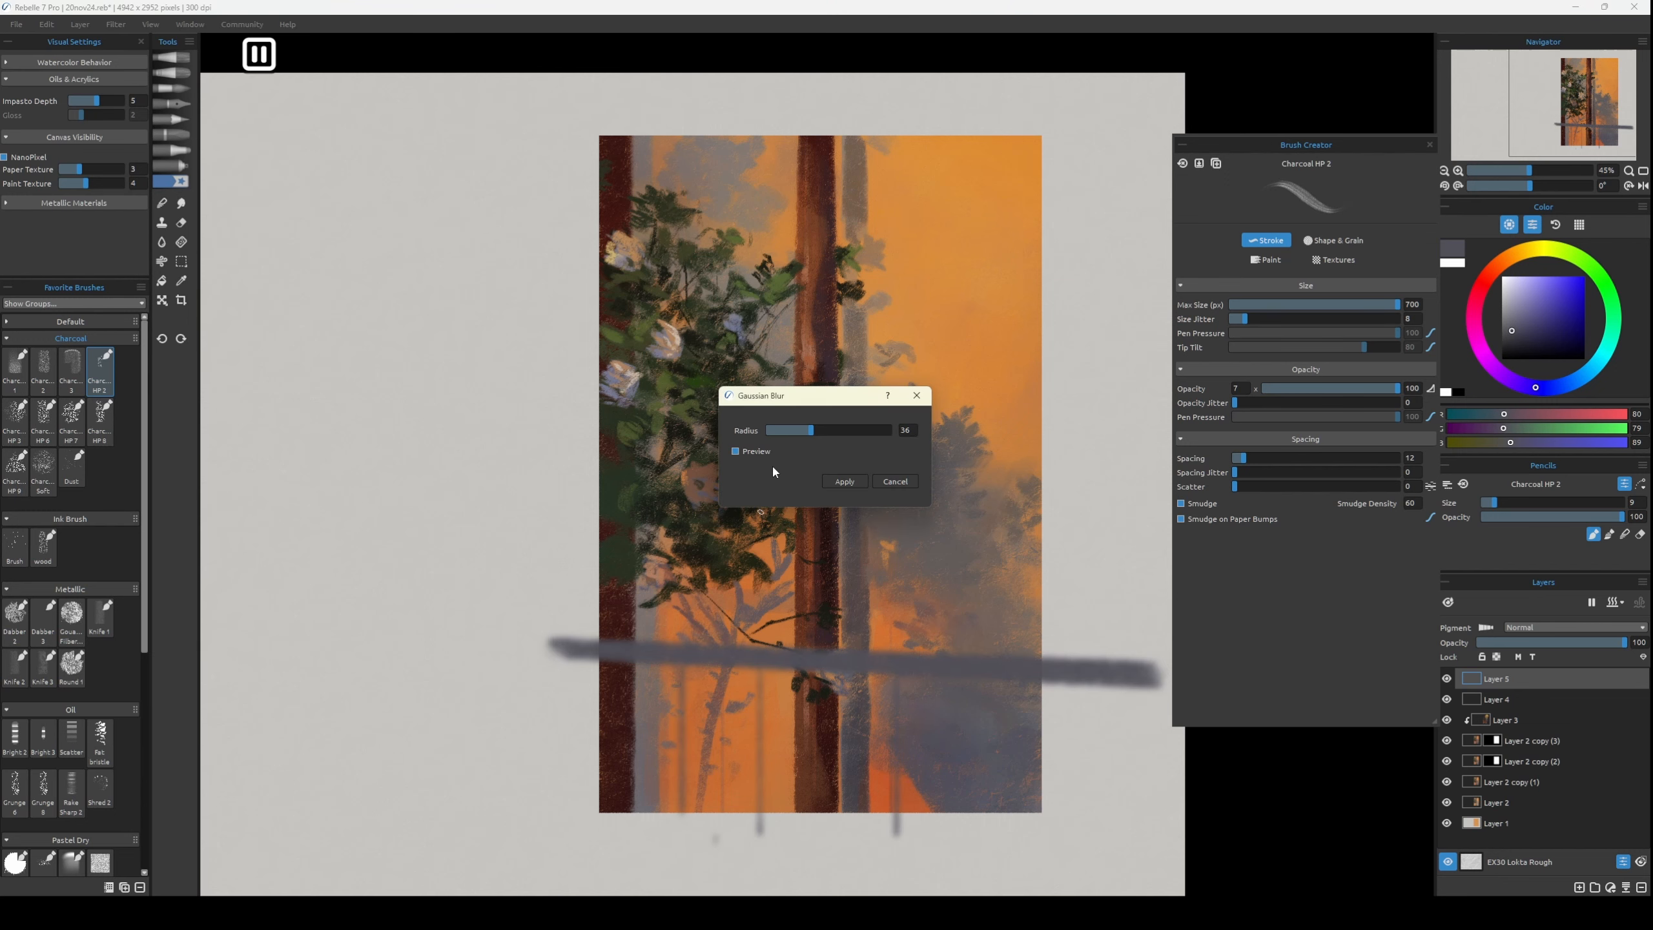
{"action": "left_click_drag", "start_coordinate": [810, 435], "coordinate": [821, 434]}
{"action": "left_click", "coordinate": [845, 481]}
Copy the layer mask of Layer 2 copy (3) onto Layer 5.
{"action": "key", "text": "e"}
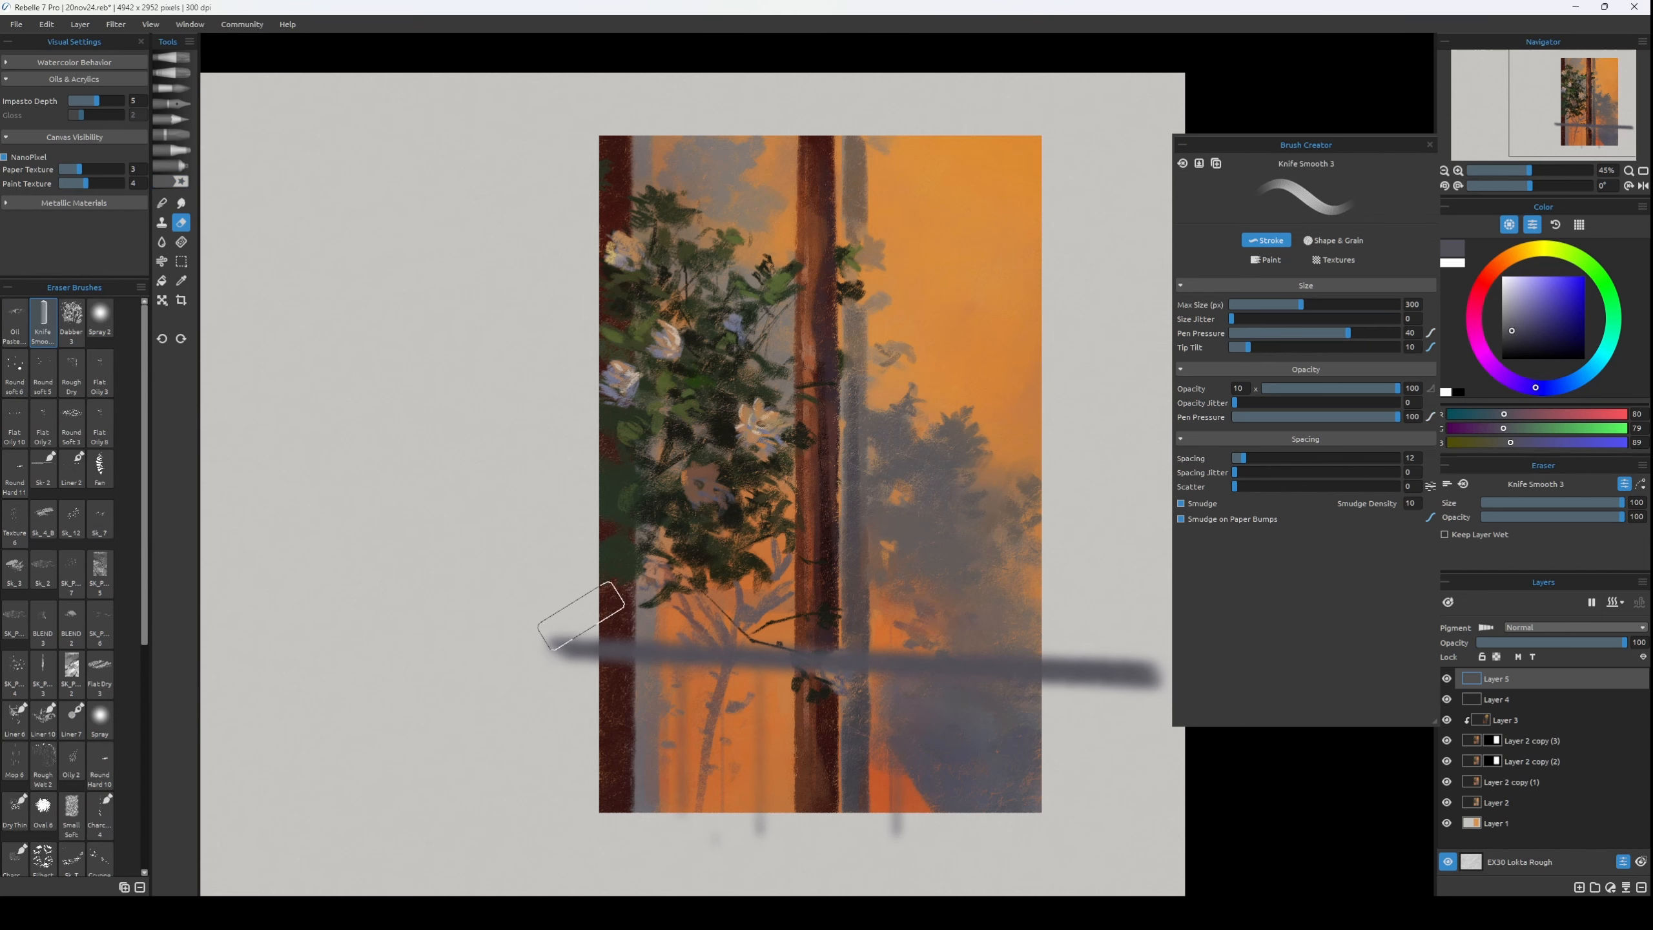
{"action": "left_click", "coordinate": [1493, 741]}
{"action": "right_click", "coordinate": [1497, 739]}
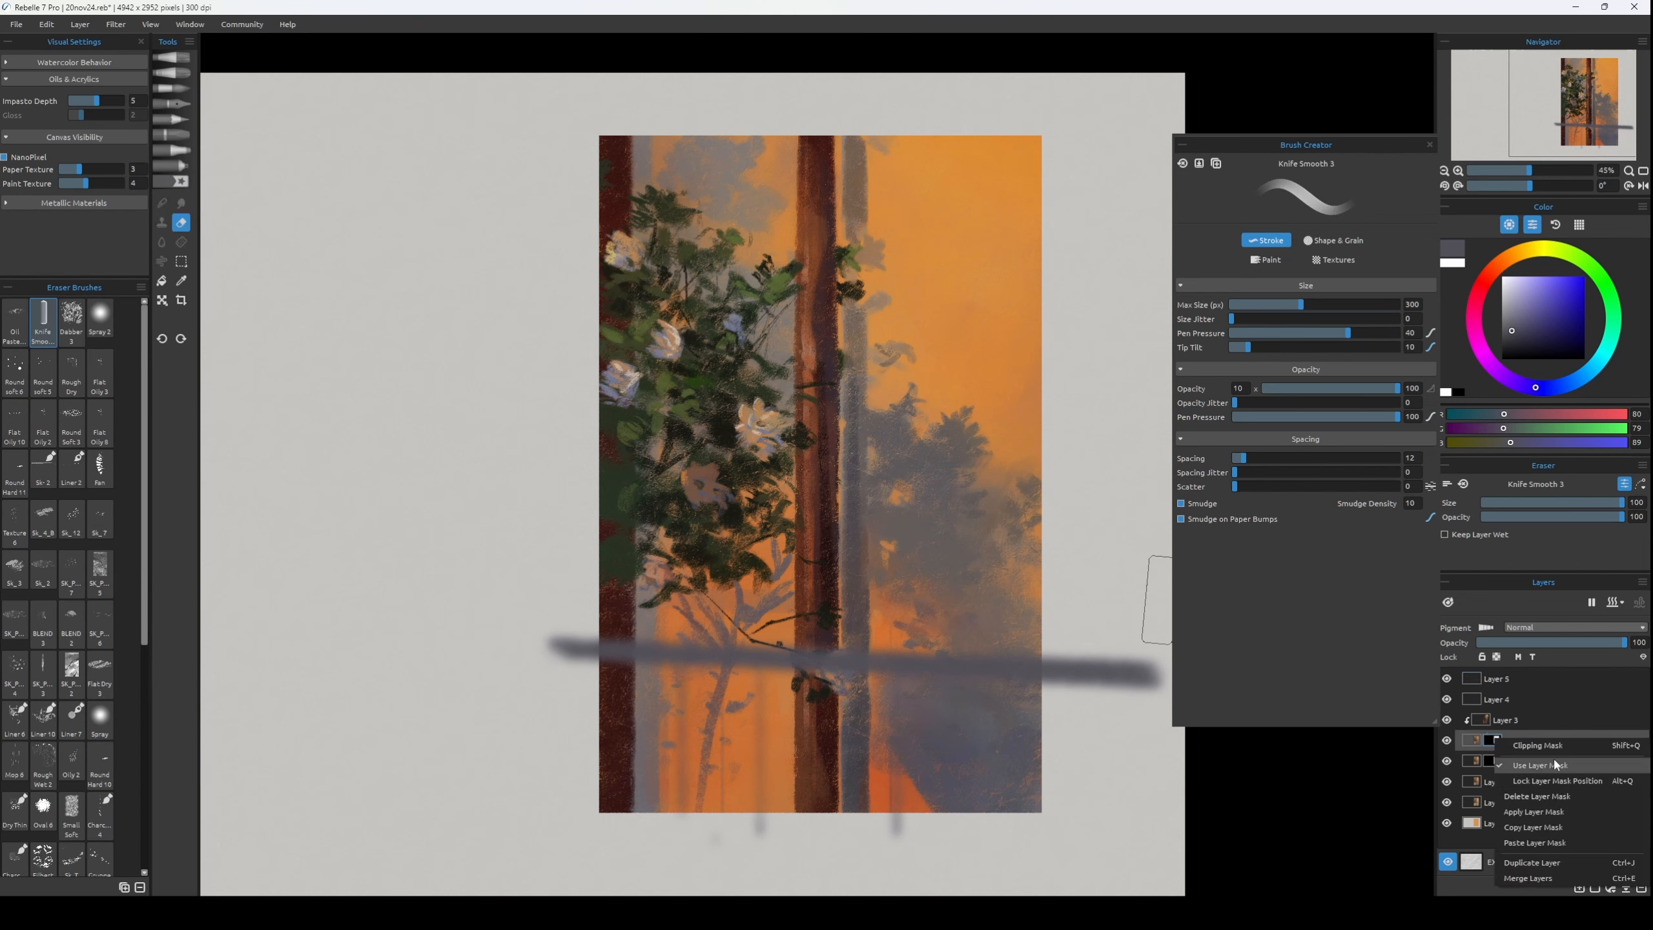
{"action": "left_click", "coordinate": [1547, 828]}
{"action": "left_click", "coordinate": [1546, 677]}
{"action": "right_click", "coordinate": [1546, 677]}
{"action": "left_click", "coordinate": [1537, 788]}
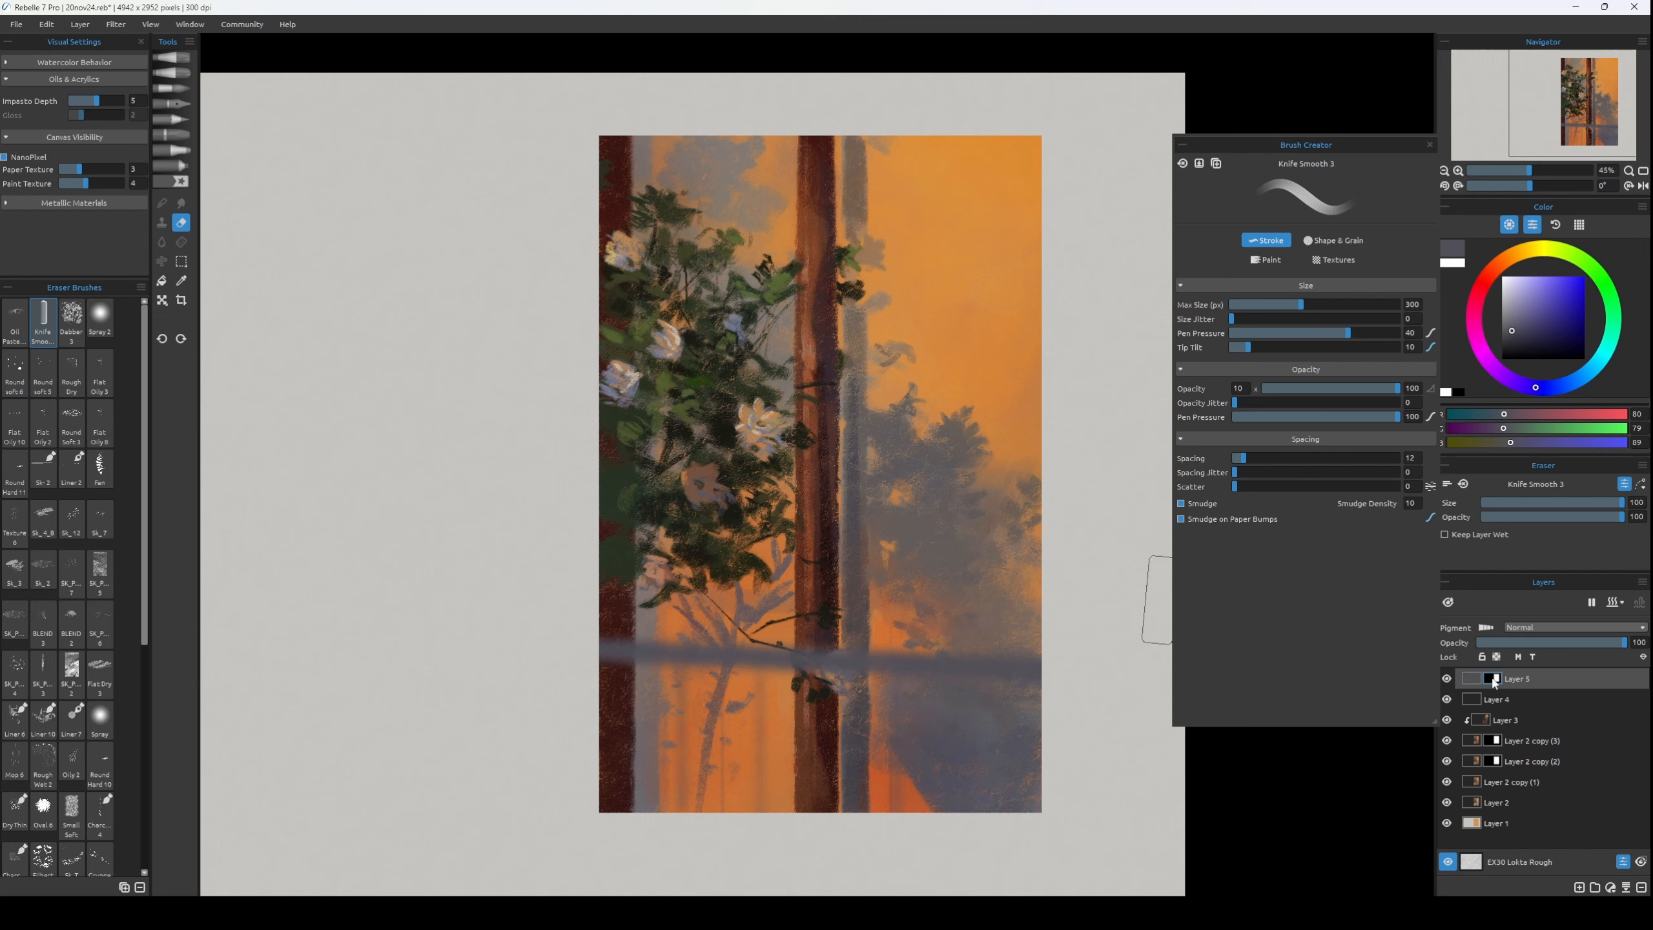
Erase the blurred bar from the left trunk on Layer 5's mask, reducing the Knife Smooth 3 eraser to size 30.
{"action": "left_click_drag", "start_coordinate": [584, 622], "coordinate": [573, 673]}
{"action": "key", "text": "bracketleft"}
{"action": "key", "text": "bracketleft"}
{"action": "key", "text": "bracketleft"}
{"action": "key", "text": "bracketleft"}
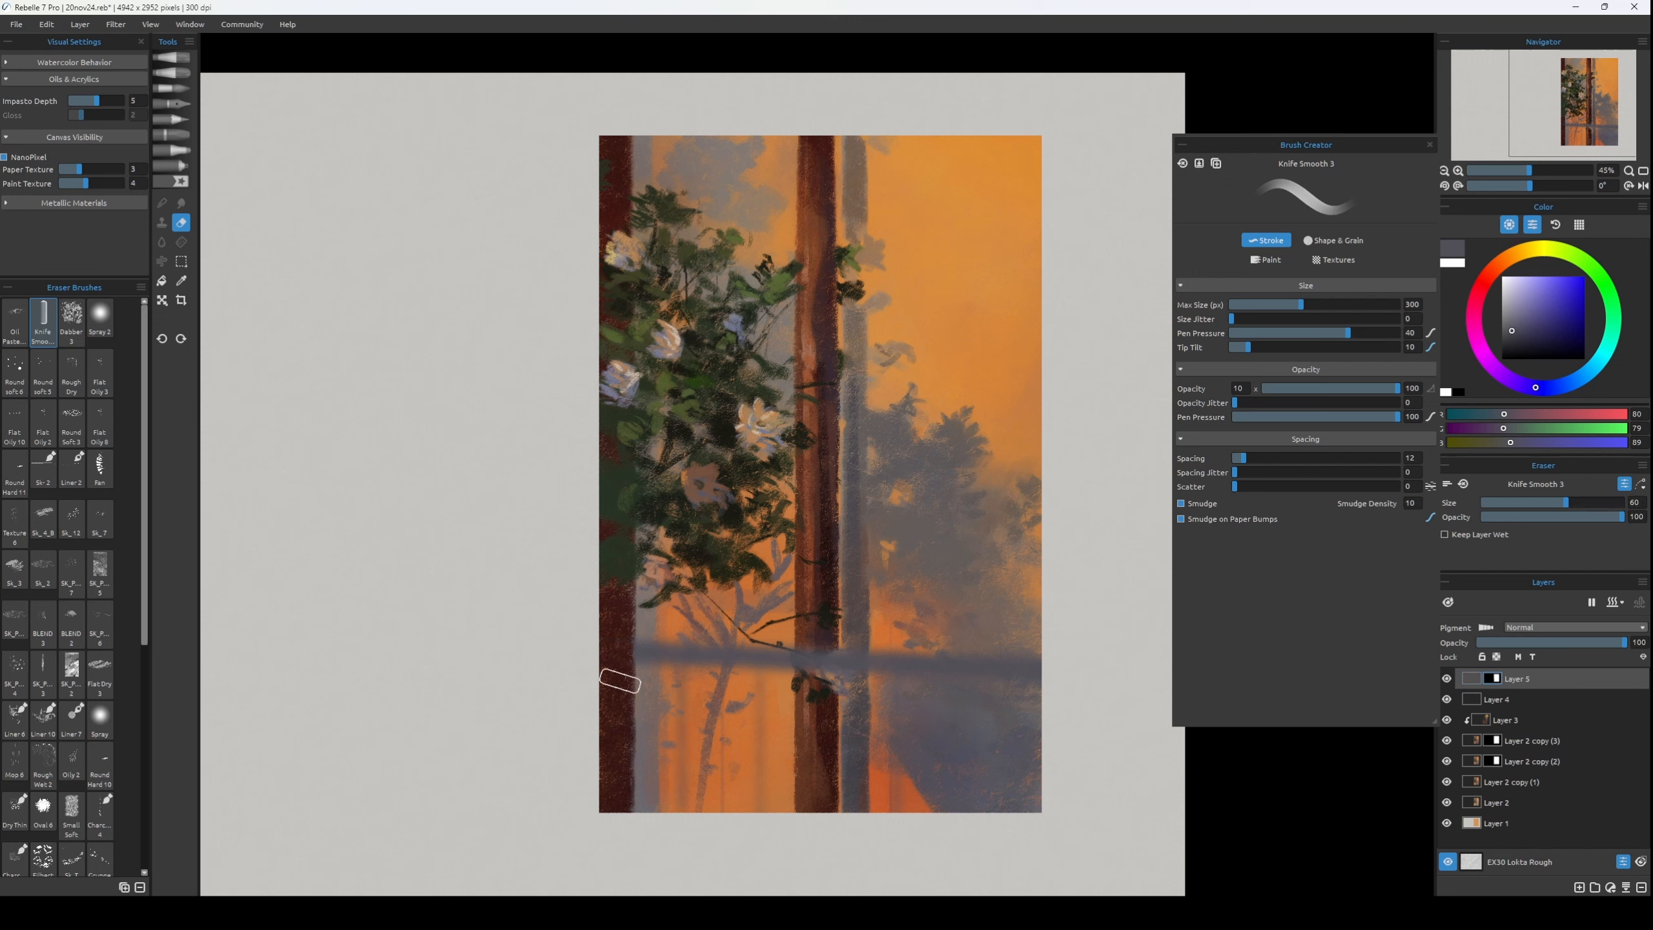
{"action": "key", "text": "x"}
{"action": "key", "text": "bracketleft"}
{"action": "key", "text": "bracketleft"}
{"action": "key", "text": "bracketleft"}
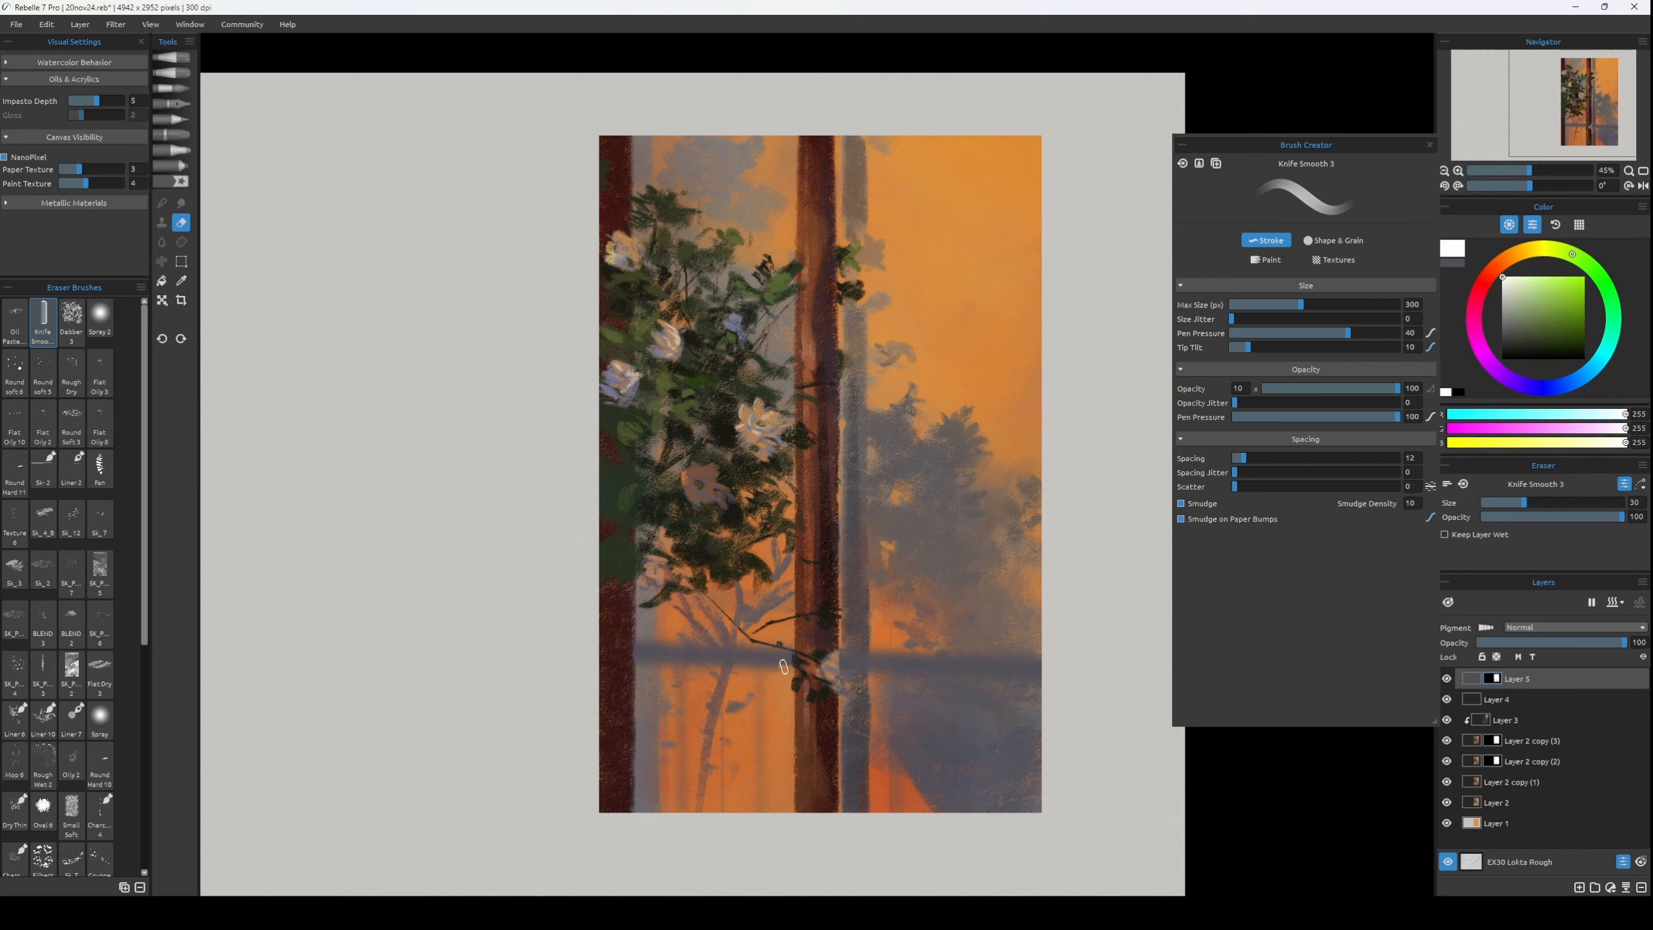
Refine Layer 5's mask around the lower flower and central trunk with Charcoal HP 2, alternating black and white.
{"action": "key", "text": "x"}
{"action": "key", "text": "b"}
{"action": "key", "text": "bracketright"}
{"action": "key", "text": "bracketright"}
{"action": "key", "text": "bracketright"}
{"action": "key", "text": "bracketright"}
{"action": "key", "text": "bracketleft"}
{"action": "key", "text": "bracketleft"}
{"action": "key", "text": "bracketleft"}
{"action": "key", "text": "bracketleft"}
{"action": "key", "text": "x"}
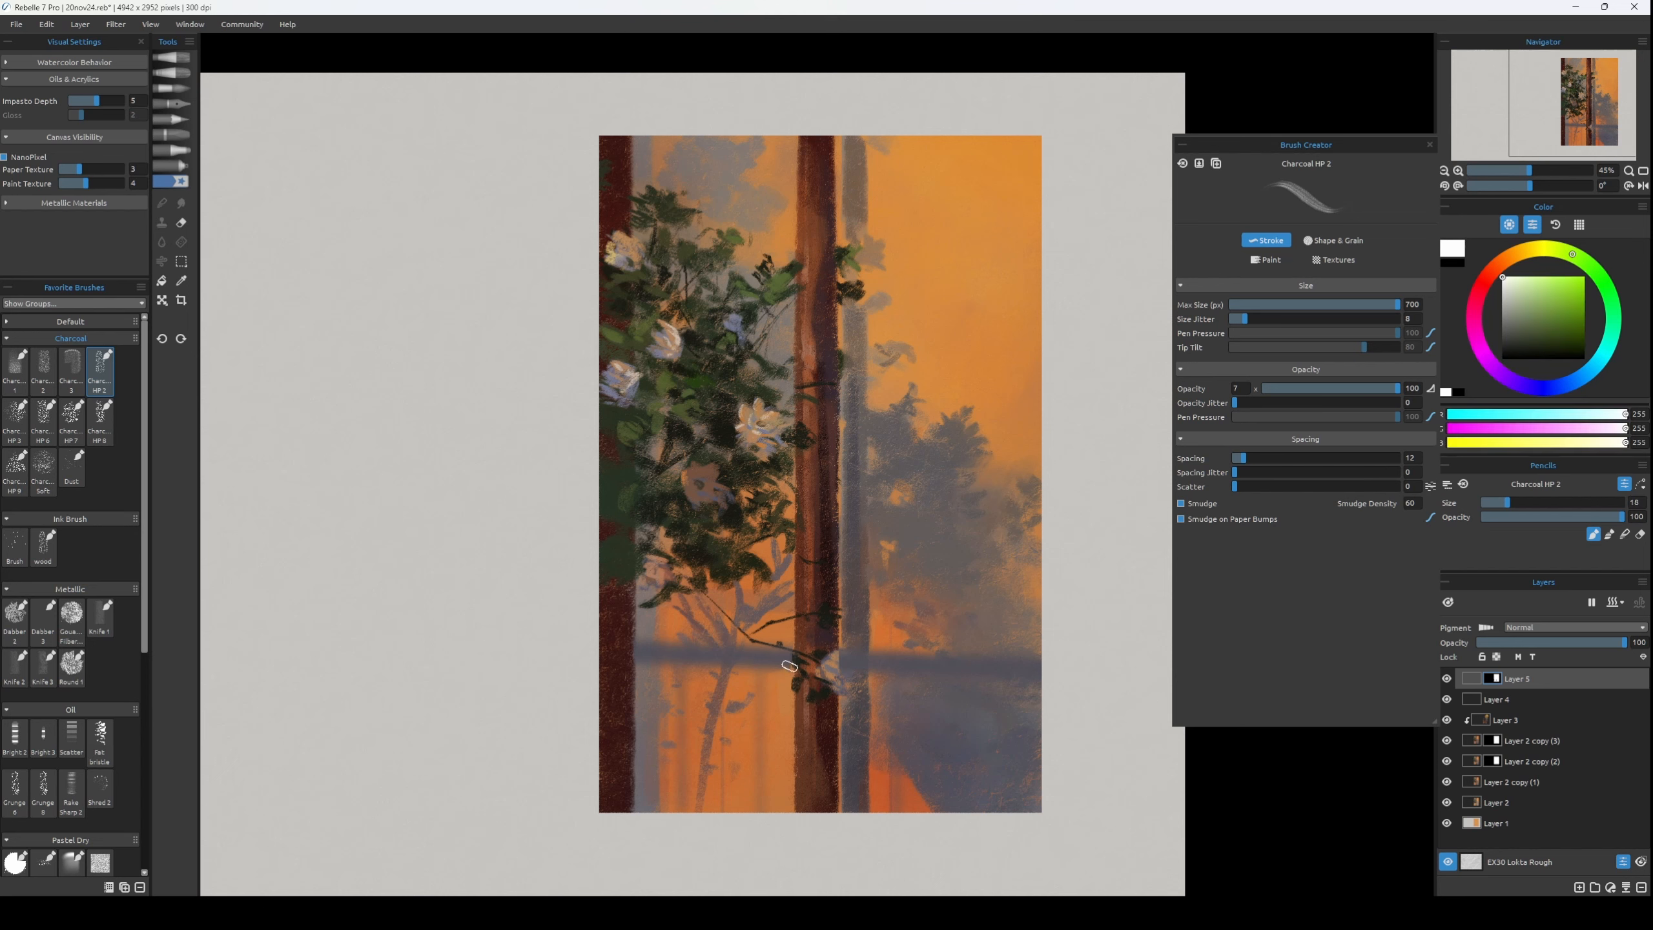
{"action": "key", "text": "x"}
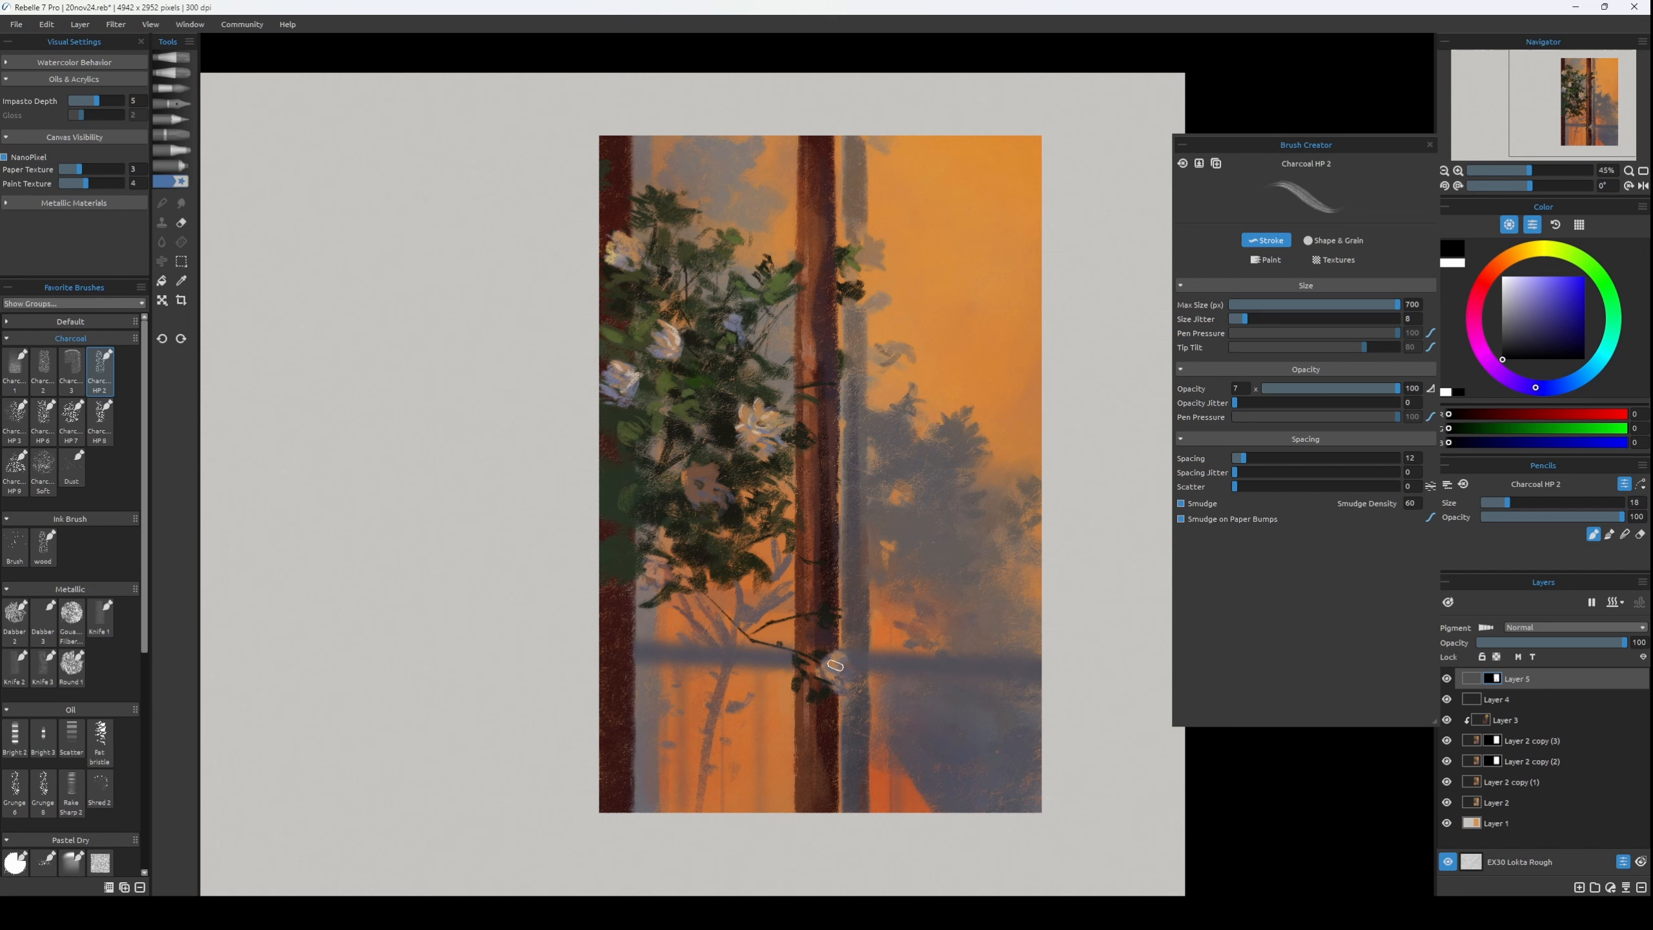
{"action": "key", "text": "x"}
{"action": "key", "text": "bracketright"}
{"action": "key", "text": "bracketleft"}
{"action": "key", "text": "bracketleft"}
{"action": "key", "text": "bracketleft"}
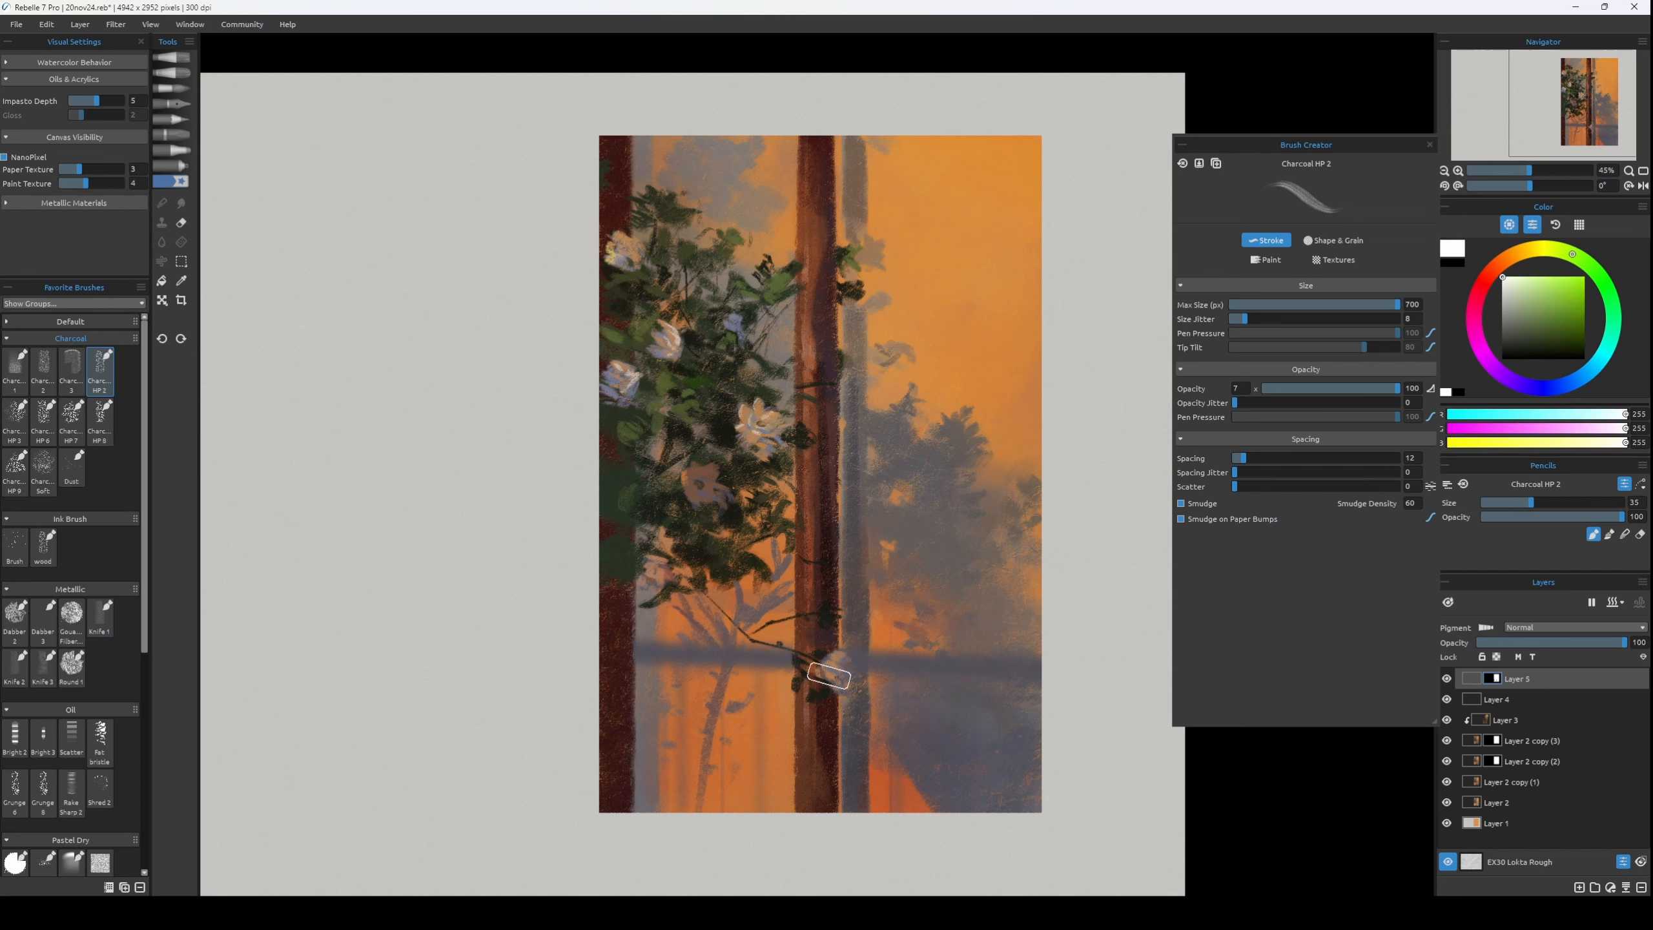
{"action": "key", "text": "x"}
{"action": "key", "text": "bracketright"}
{"action": "key", "text": "bracketright"}
{"action": "key", "text": "bracketright"}
{"action": "key", "text": "bracketright"}
{"action": "key", "text": "bracketright"}
{"action": "key", "text": "bracketright"}
{"action": "key", "text": "bracketright"}
{"action": "key", "text": "bracketright"}
{"action": "key", "text": "bracketright"}
{"action": "key", "text": "bracketright"}
{"action": "key", "text": "bracketright"}
{"action": "key", "text": "bracketright"}
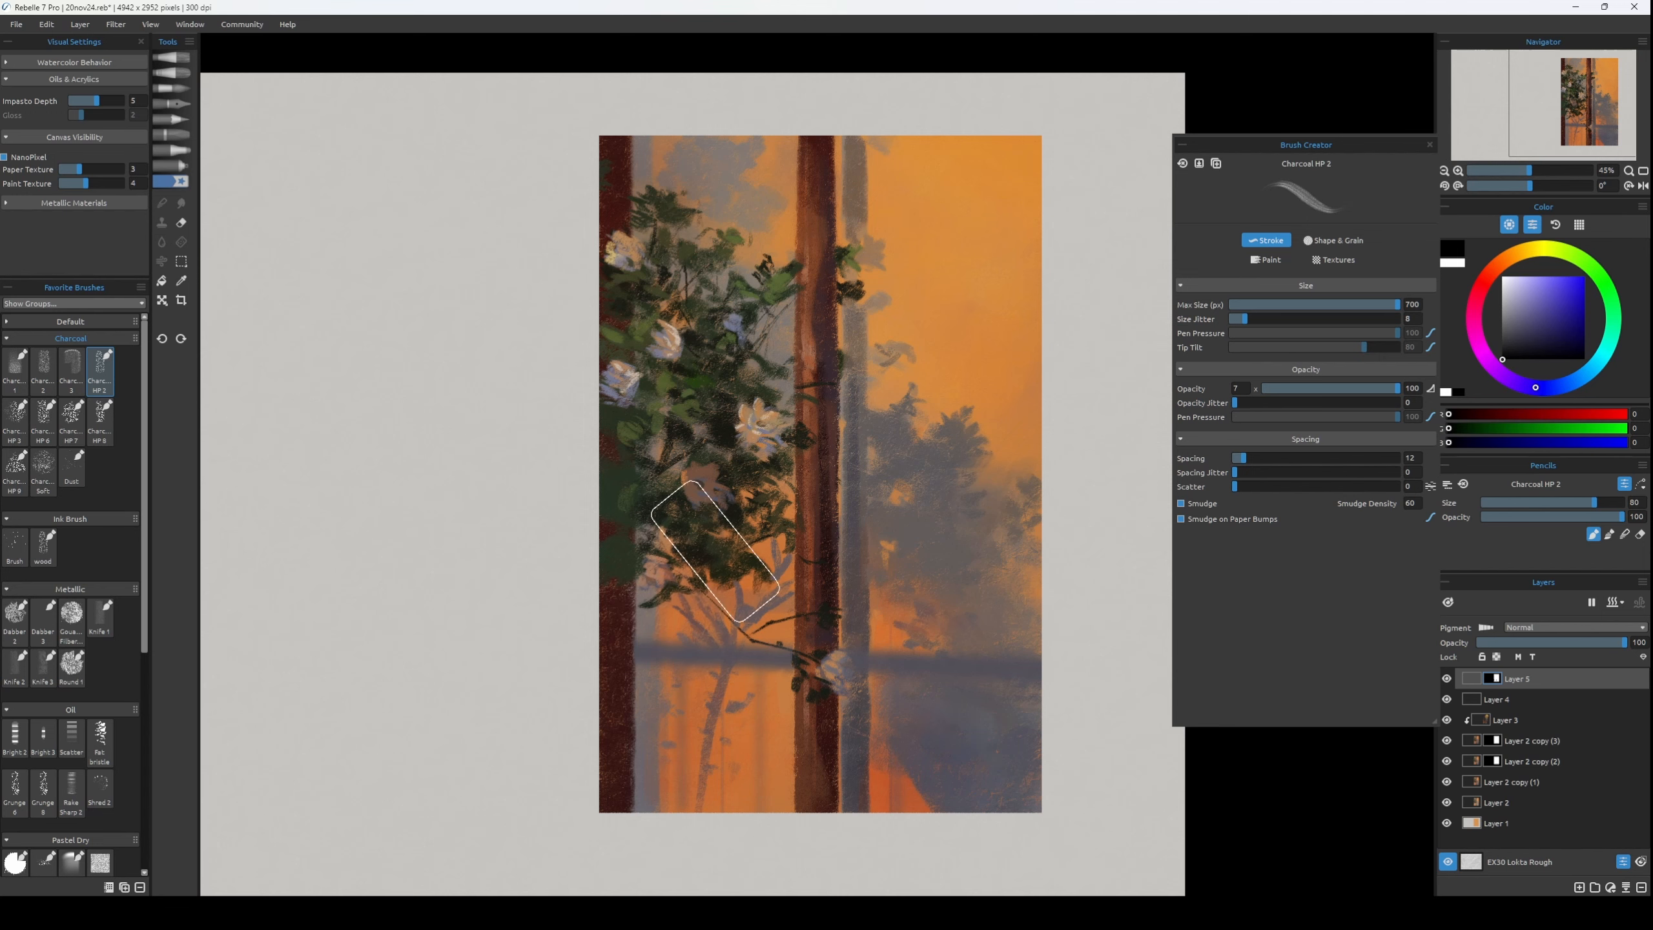
Set Layer 5's opacity to 86 and apply Hue/Saturation/Lightness with saturation -12 and slightly lower lightness, after checking the mirrored view.
{"action": "key", "text": "h"}
{"action": "key", "text": "h"}
{"action": "left_click_drag", "start_coordinate": [1599, 644], "coordinate": [1590, 645]}
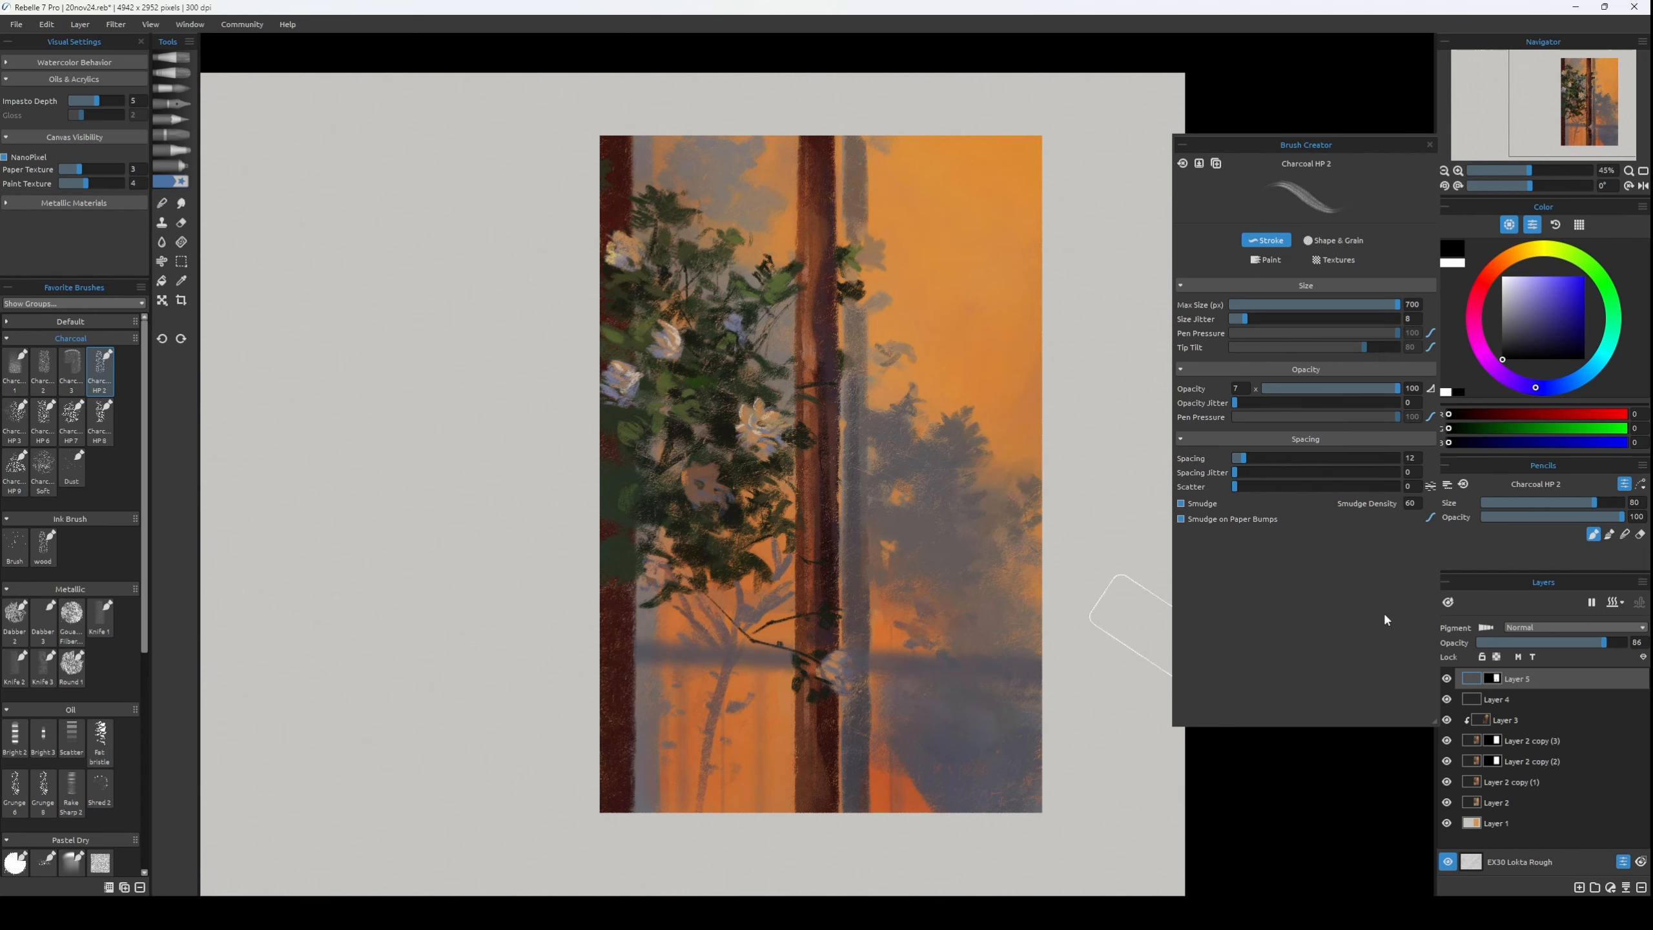
{"action": "key", "text": "ctrl+u"}
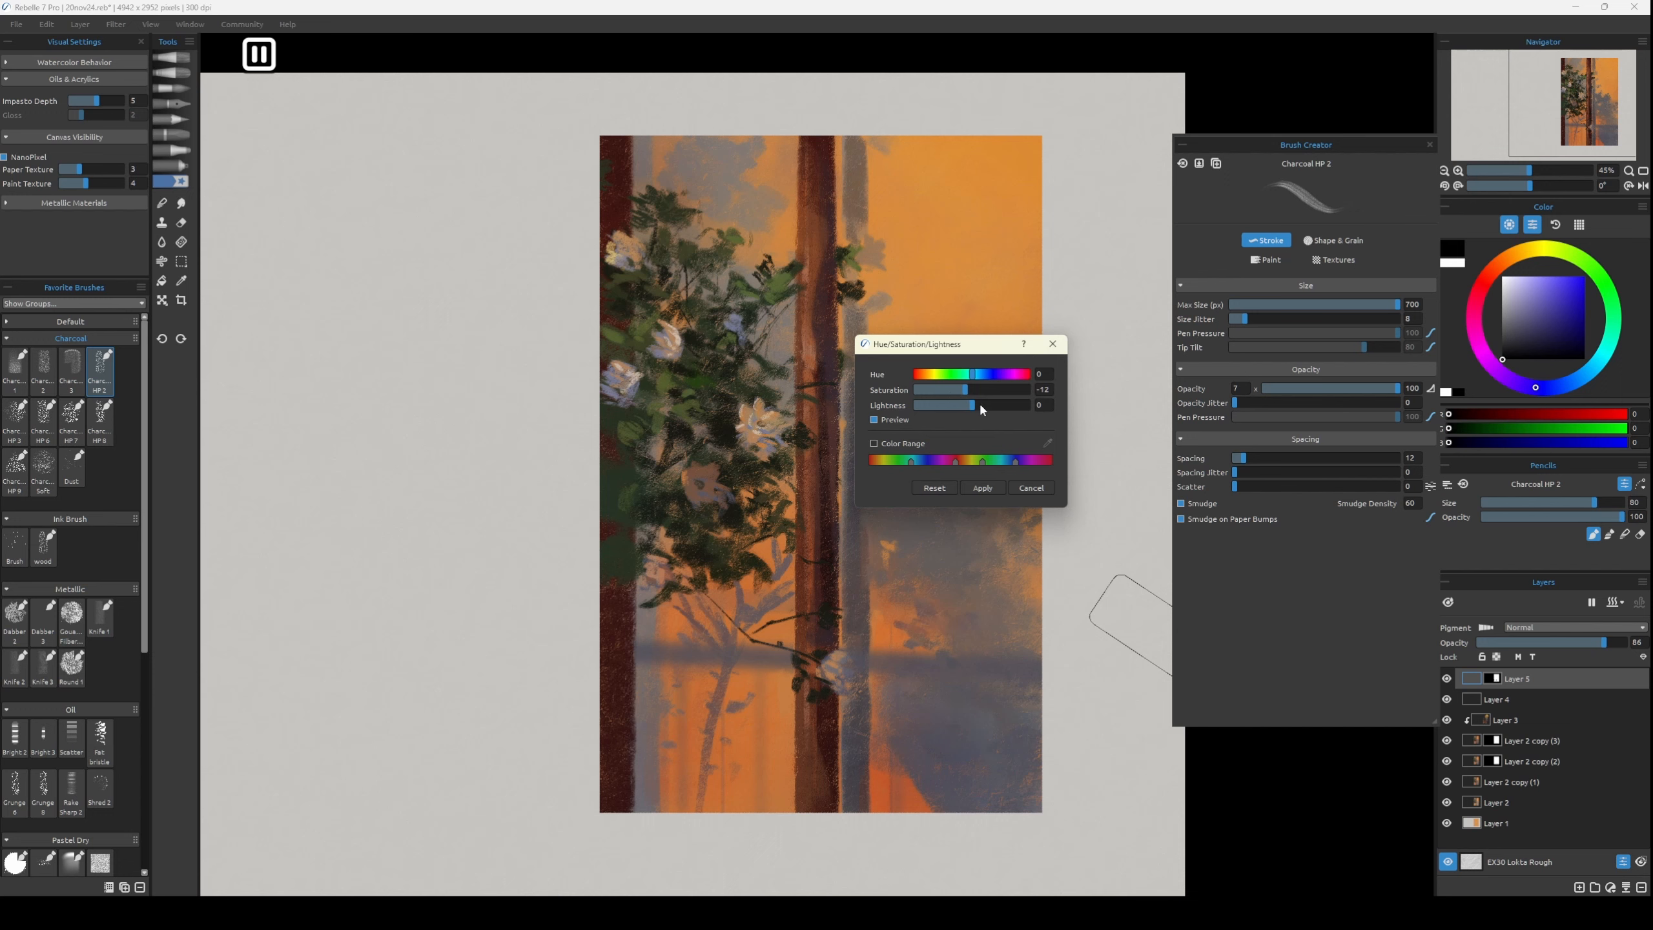
{"action": "left_click_drag", "start_coordinate": [979, 404], "coordinate": [975, 404]}
{"action": "left_click", "coordinate": [983, 487]}
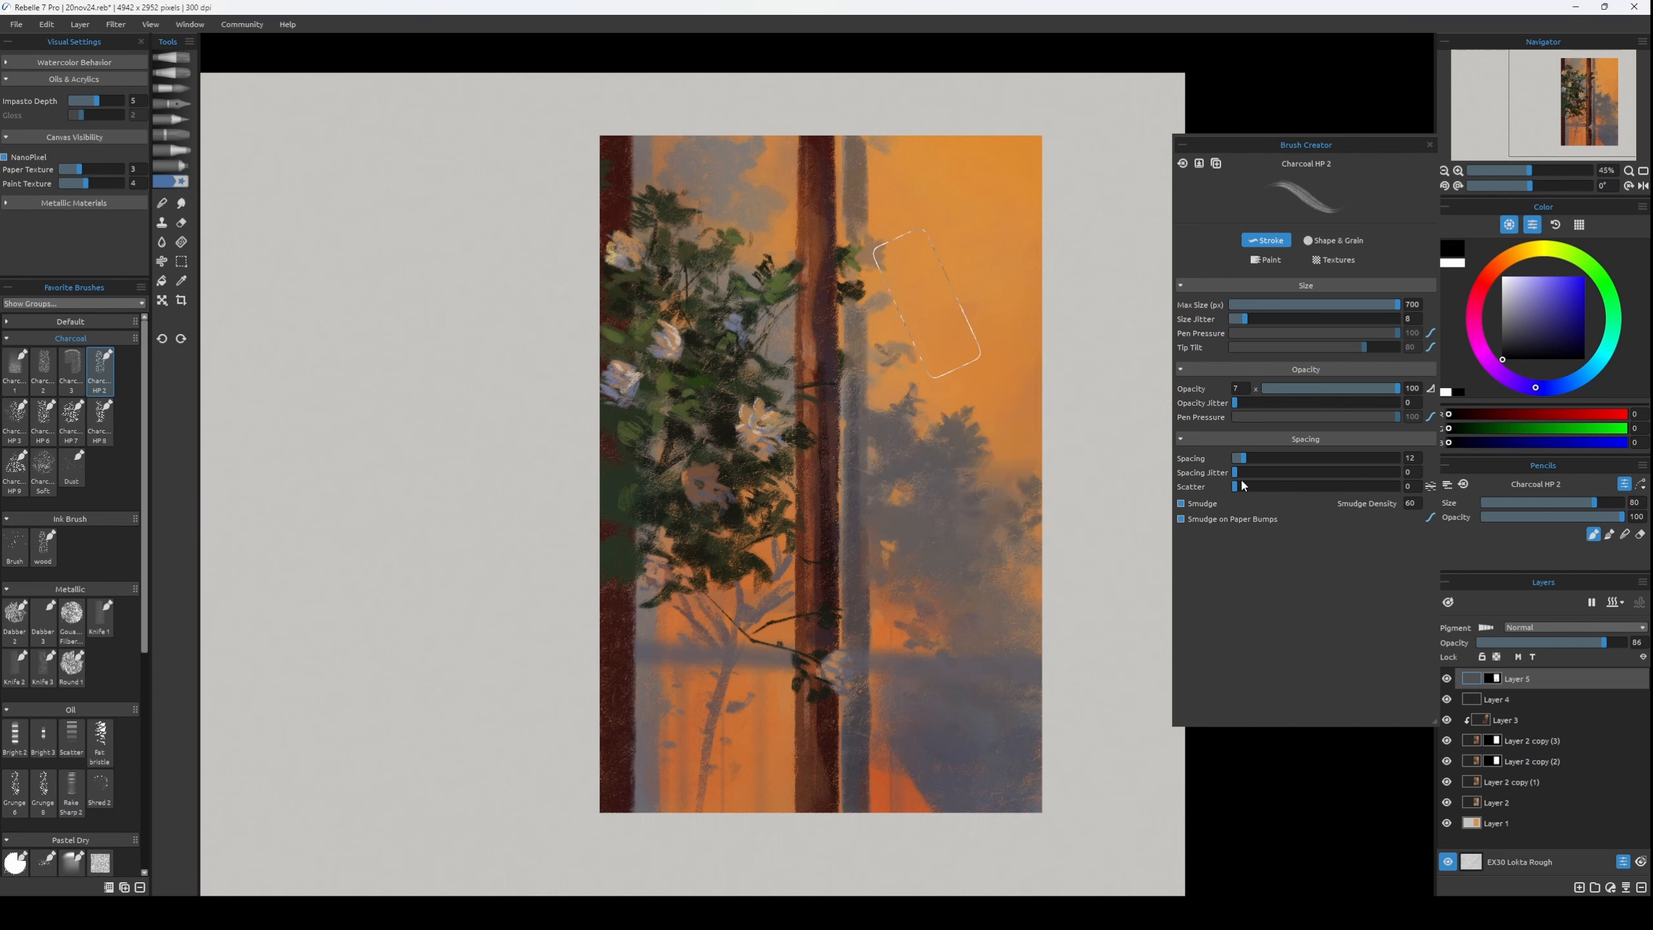
Merge Layers 3, 4 and 5 into Layer 2 copy (3) and reduce the brush to size 45.
{"action": "key", "text": "["}
{"action": "key", "text": "["}
{"action": "key", "text": "["}
{"action": "key", "text": "["}
{"action": "key", "text": "["}
{"action": "key", "text": "["}
{"action": "key", "text": "["}
{"action": "left_click", "coordinate": [1541, 742], "text": "shift"}
{"action": "key", "text": "ctrl+e"}
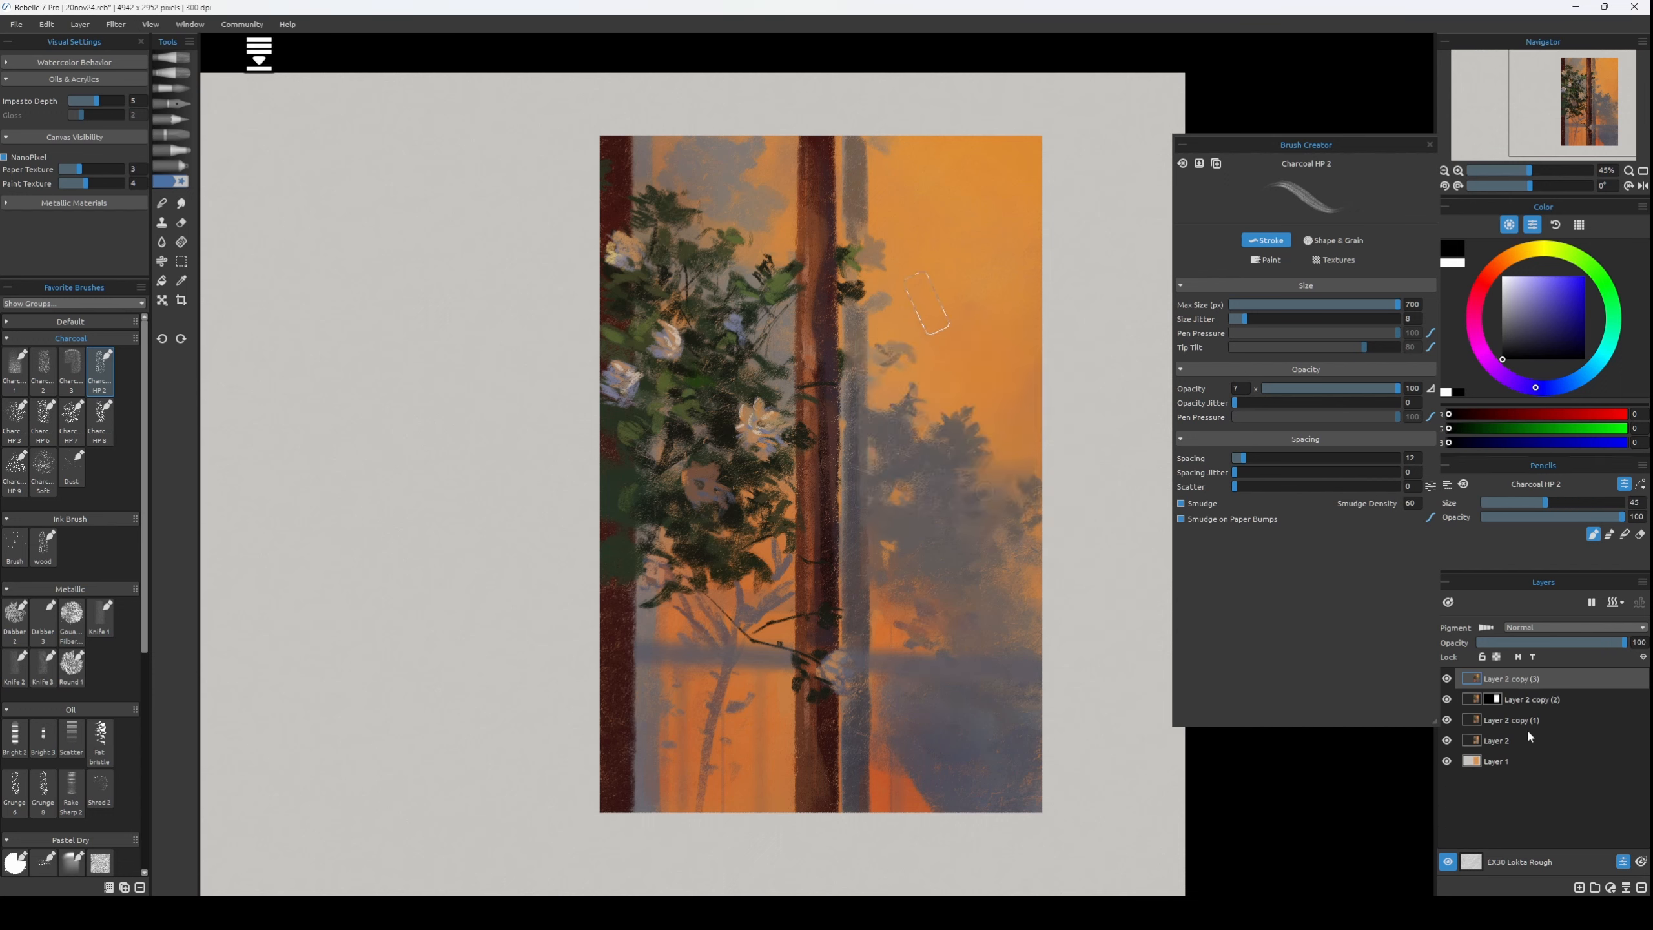
Sample tones from the left trunk and foliage, ending on dark olive RGB 60, 50, 30, with the brush at size 7.
{"action": "left_click", "coordinate": [655, 658], "text": "alt"}
{"action": "key", "text": "["}
{"action": "key", "text": "["}
{"action": "key", "text": "["}
{"action": "key", "text": "["}
{"action": "key", "text": "["}
{"action": "key", "text": "["}
{"action": "left_click_drag", "start_coordinate": [599, 689], "coordinate": [591, 701]}
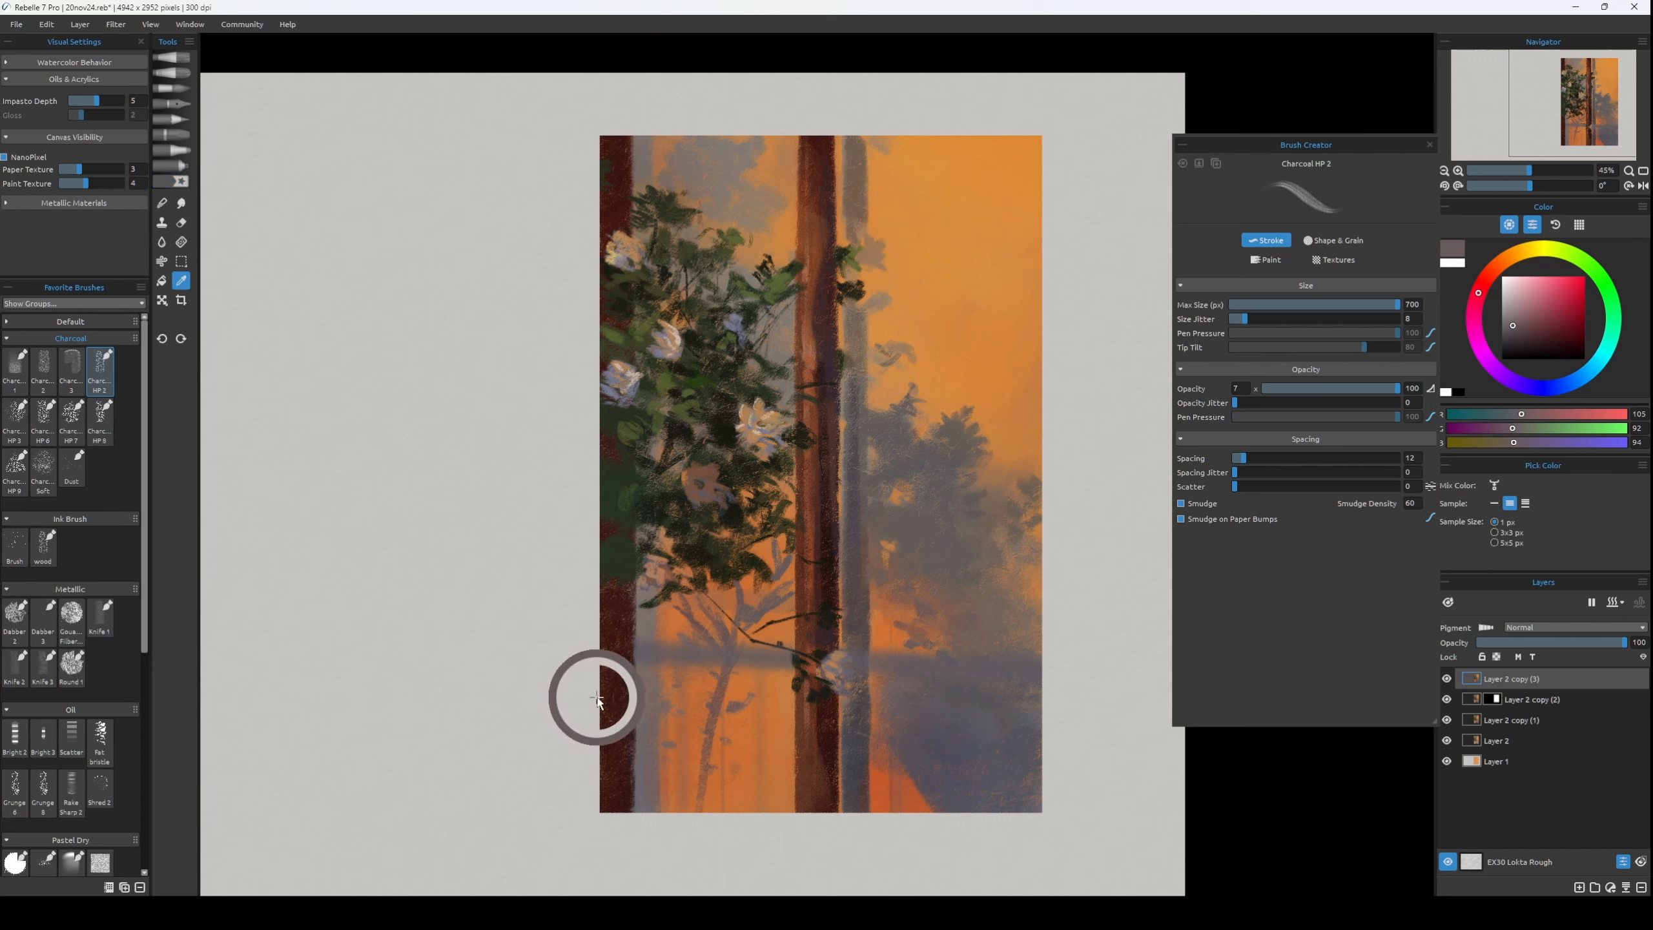
{"action": "left_click", "coordinate": [684, 555], "text": "alt"}
{"action": "key", "text": "["}
{"action": "key", "text": "["}
Paste the layer mask of Layer 2 copy (2) onto the merged Layer 2 copy (3).
{"action": "left_click", "coordinate": [1495, 698], "text": "ctrl"}
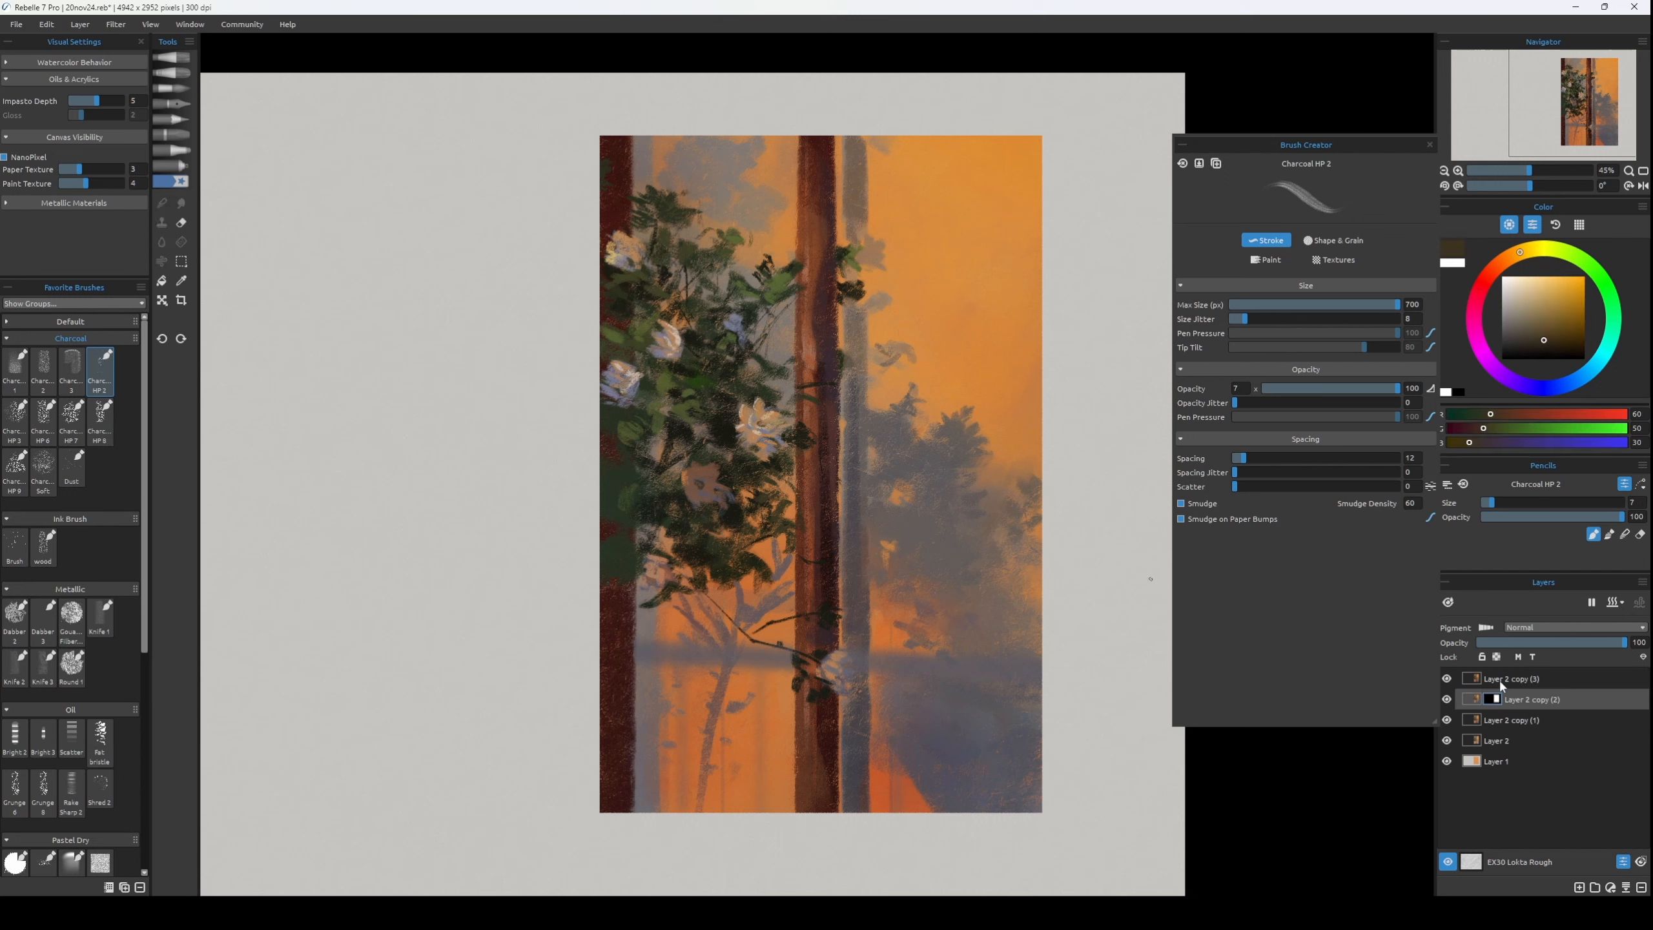
{"action": "right_click", "coordinate": [1499, 684]}
{"action": "left_click", "coordinate": [1539, 740]}
Target the paint of Layer 2 copy (3) and sample orange RGB 195, 108, 56 for the lower panel at brush size 30.
{"action": "left_click", "coordinate": [848, 768], "text": "alt"}
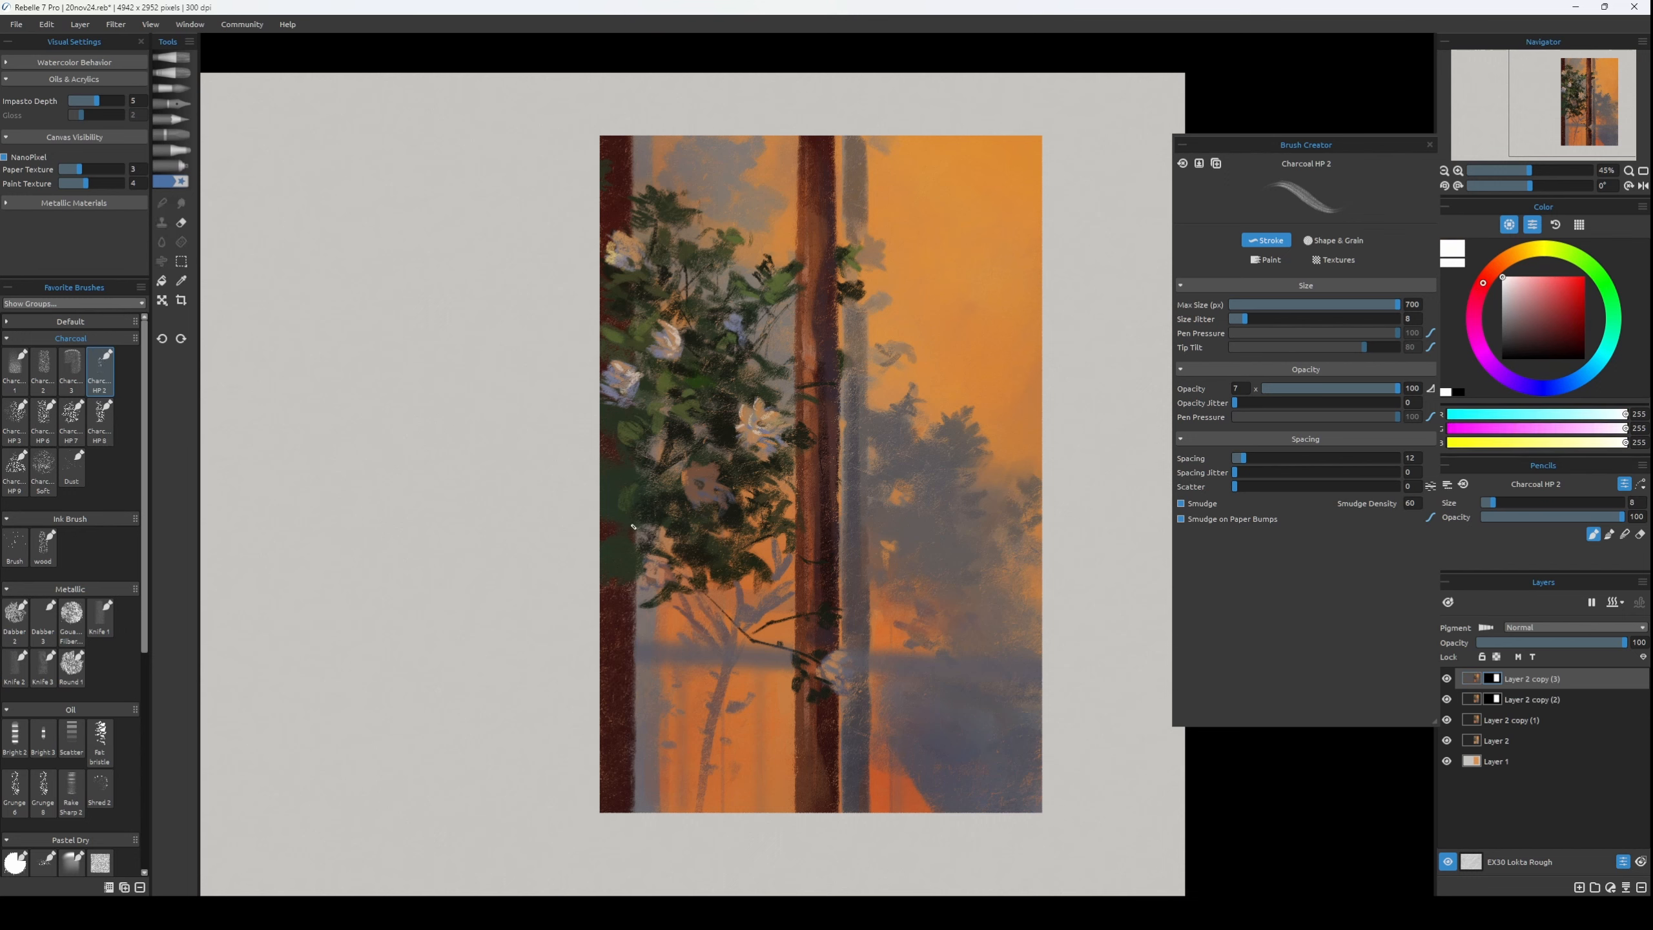
{"action": "left_click", "coordinate": [873, 785], "text": "alt"}
{"action": "left_click", "coordinate": [1471, 679]}
{"action": "key", "text": "]"}
{"action": "key", "text": "]"}
{"action": "key", "text": "]"}
{"action": "key", "text": "]"}
{"action": "key", "text": "]"}
{"action": "key", "text": "]"}
{"action": "left_click", "coordinate": [896, 700], "text": "alt"}
{"action": "left_click", "coordinate": [914, 661], "text": "alt"}
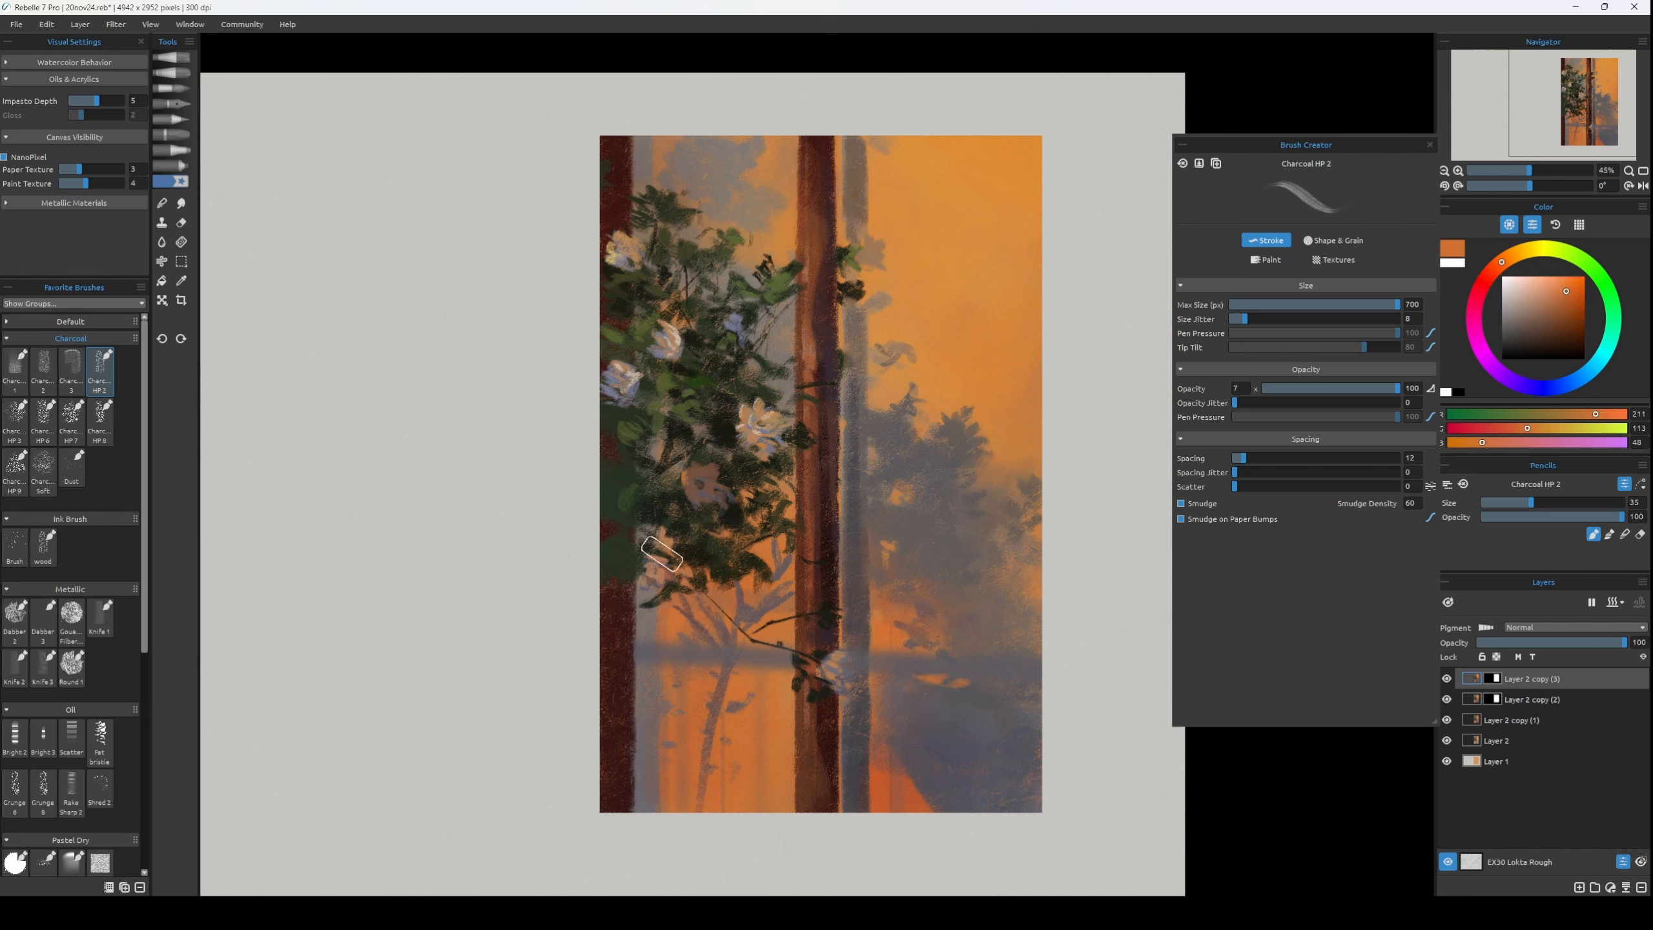
Touch up the lower foliage edge with sampled grey RGB 96, 85, 91 at brush size 9 and dark green RGB 38, 45, 28 at size 20.
{"action": "left_click", "coordinate": [754, 615], "text": "alt"}
{"action": "left_click", "coordinate": [753, 615], "text": "alt"}
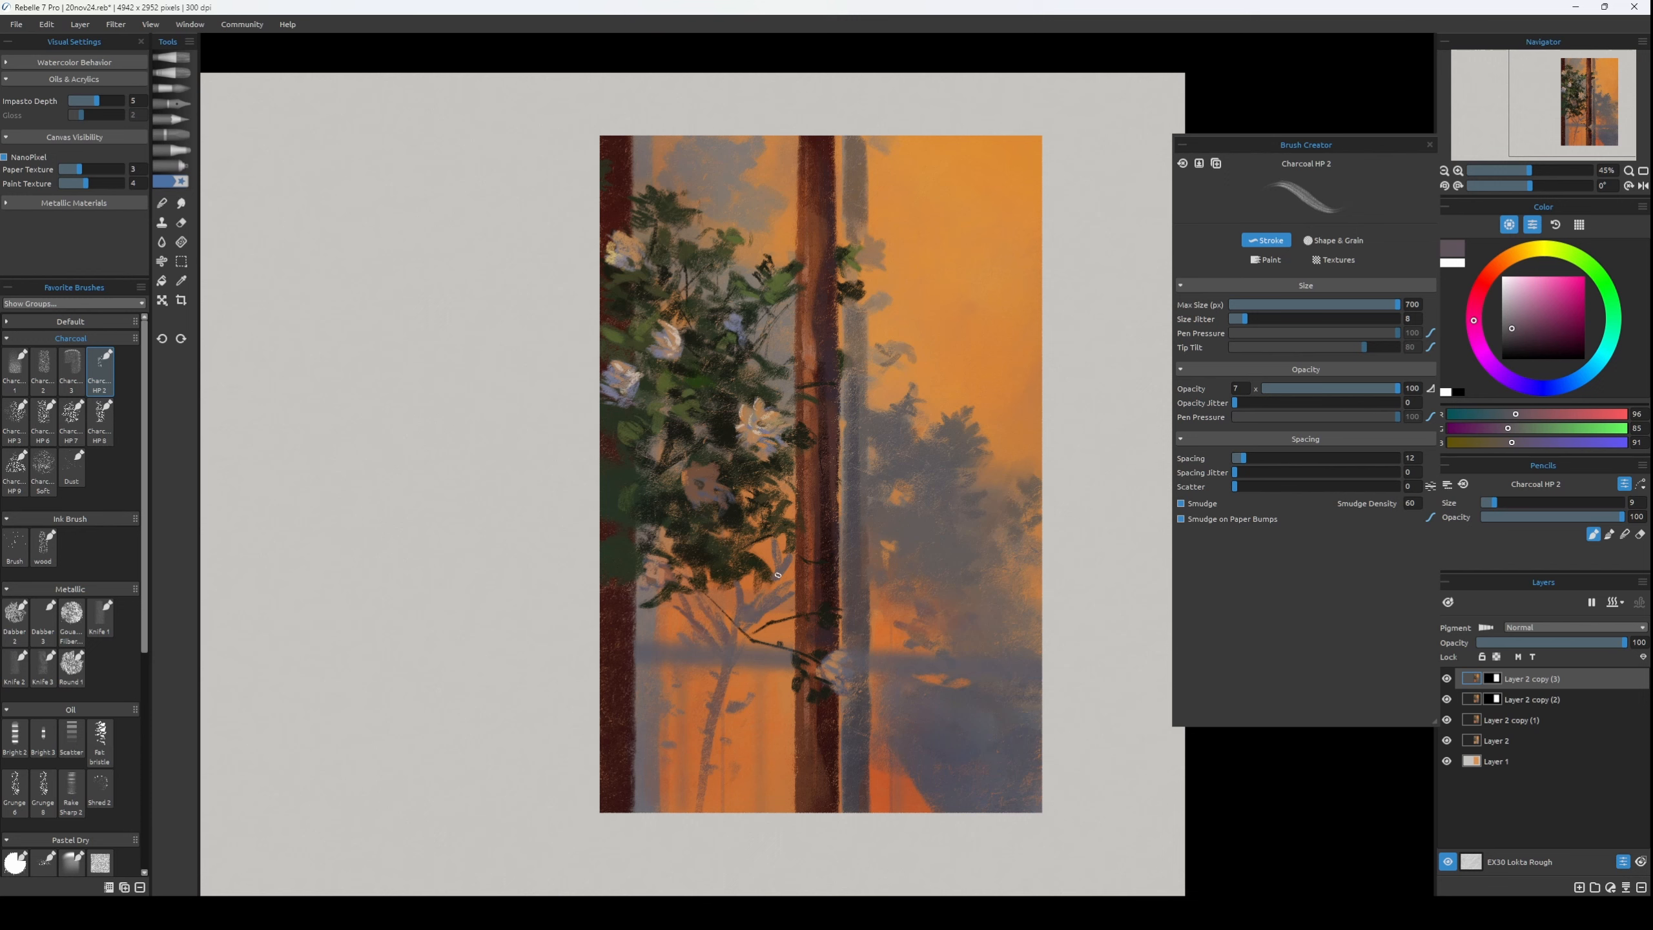
{"action": "left_click", "coordinate": [725, 575], "text": "alt"}
{"action": "key", "text": "]"}
{"action": "left_click", "coordinate": [718, 549], "text": "alt"}
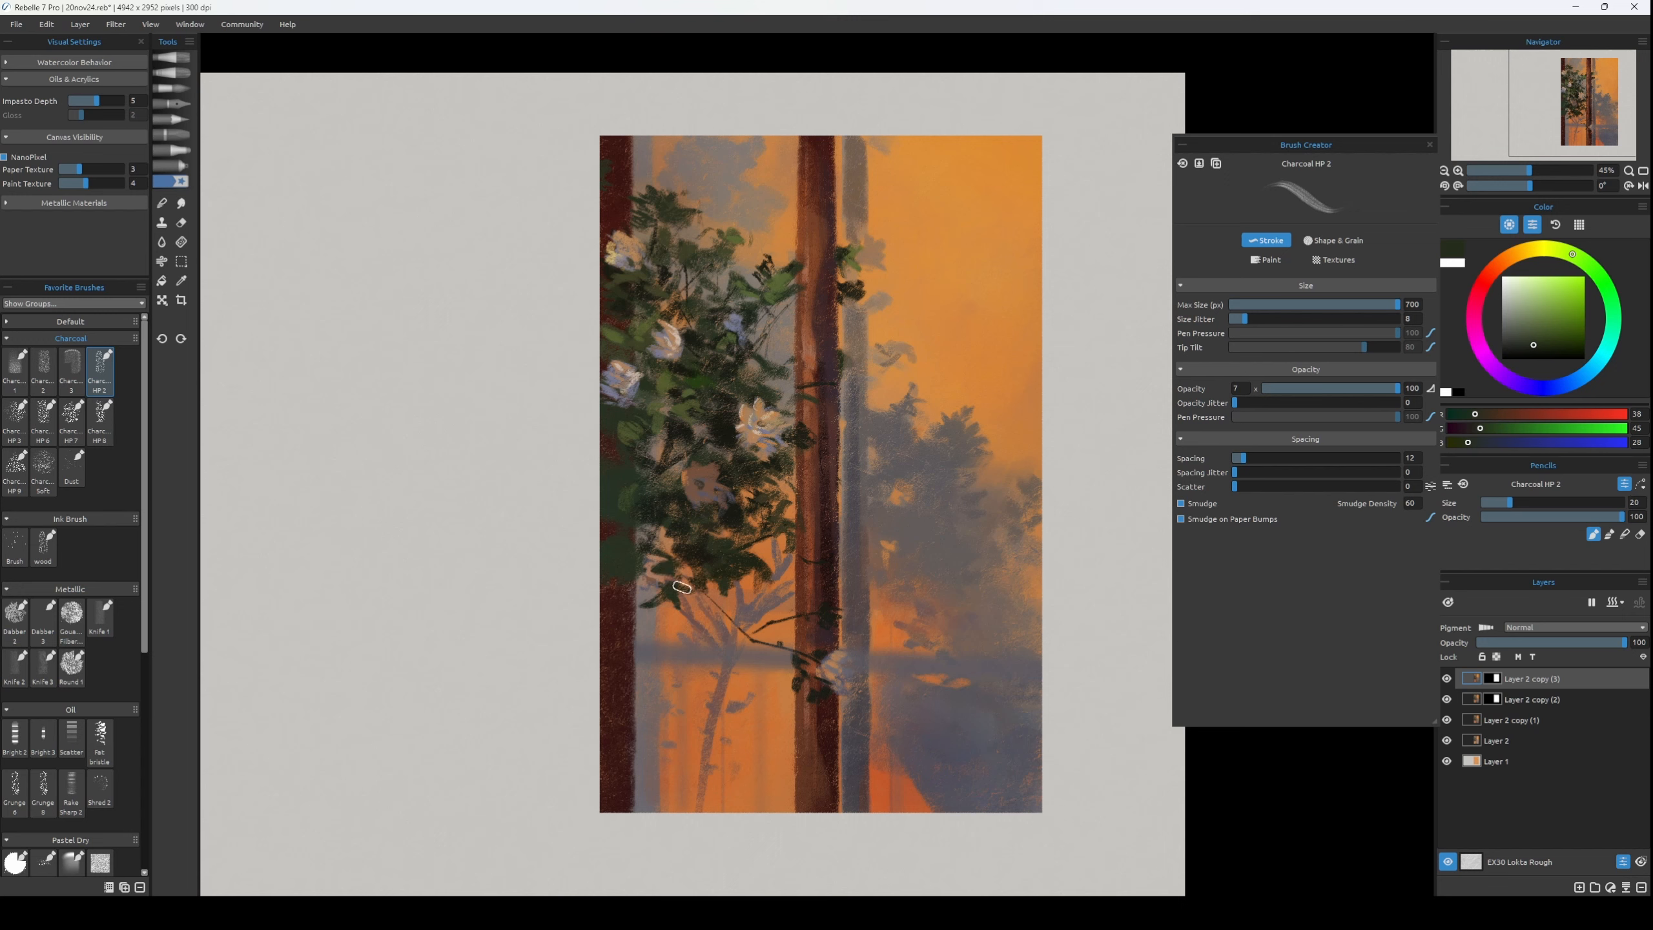
Rework the leaves around the central flowers with sampled dark olive RGB 23, 24, 16 and green RGB 73, 81, 42, undoing stray strokes.
{"action": "key", "text": "]"}
{"action": "left_click", "coordinate": [676, 487], "text": "alt"}
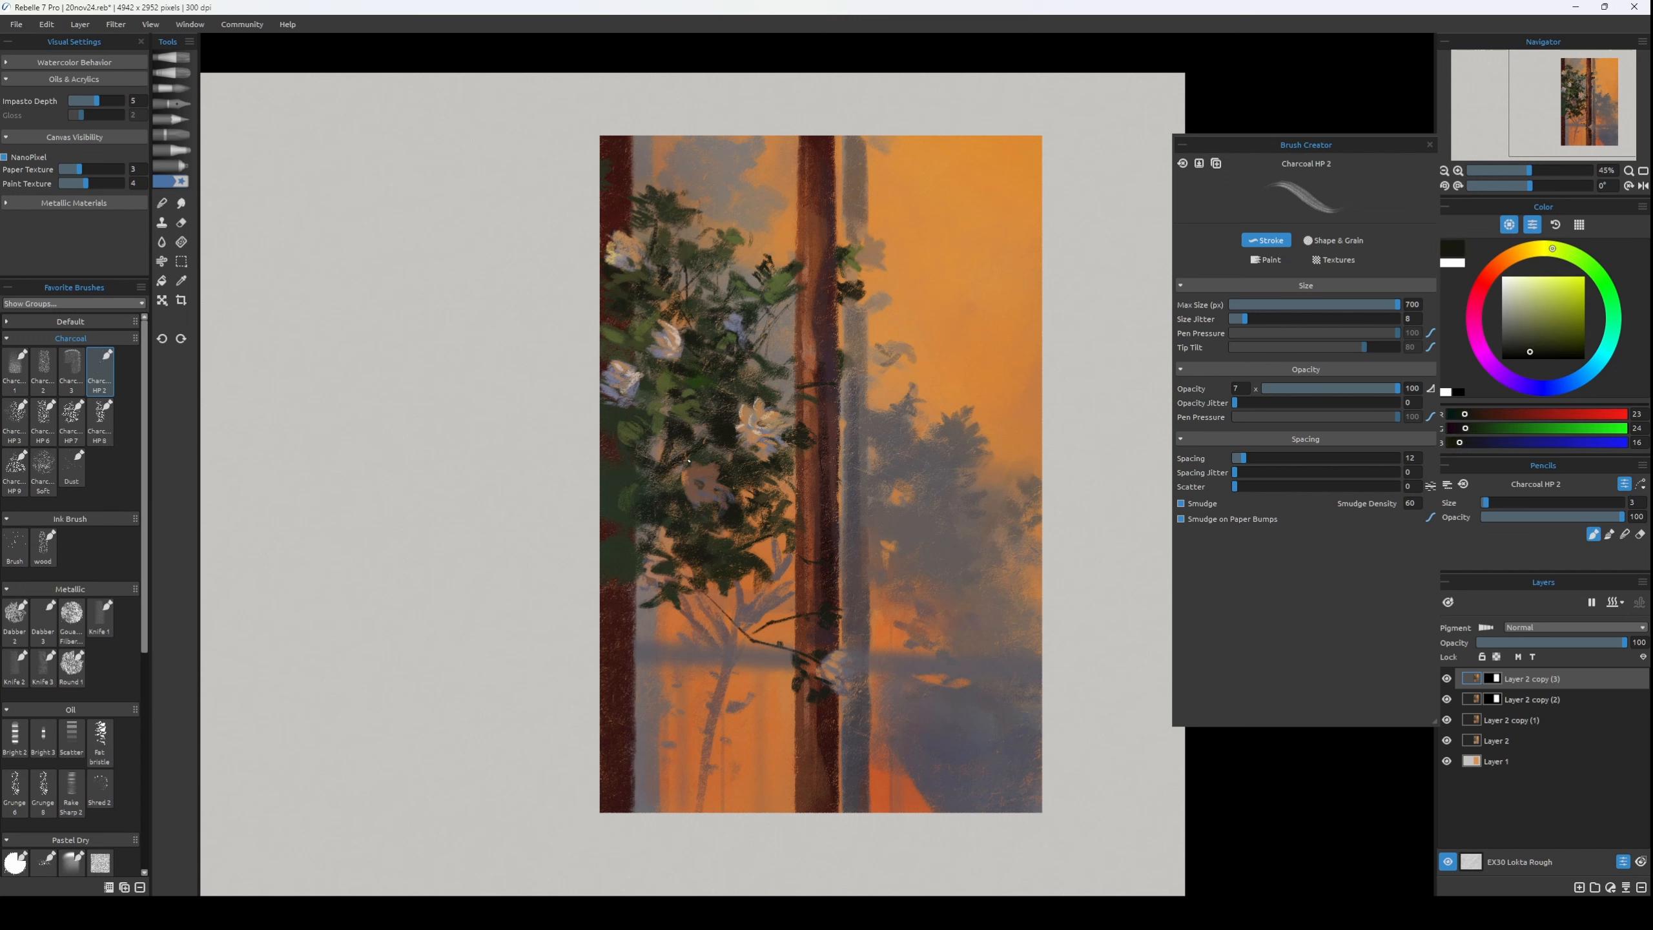
{"action": "key", "text": "]"}
{"action": "left_click", "coordinate": [701, 450], "text": "alt"}
{"action": "key", "text": "]"}
{"action": "left_click", "coordinate": [695, 391], "text": "alt"}
{"action": "left_click", "coordinate": [695, 403], "text": "alt"}
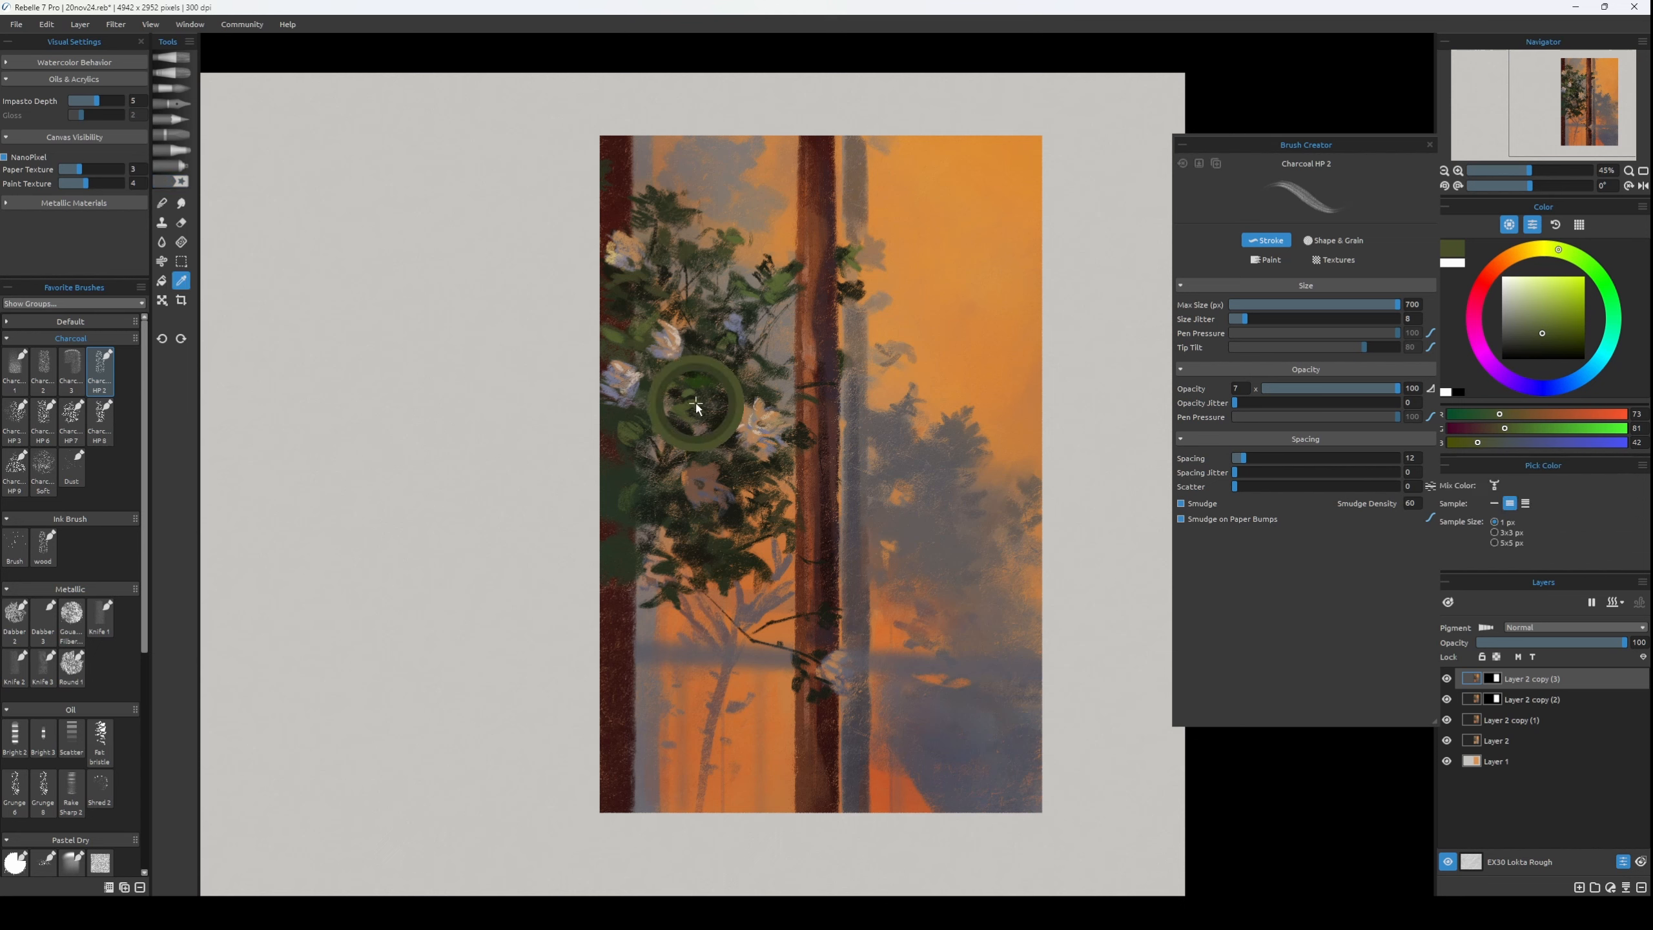
{"action": "key", "text": "ctrl+z"}
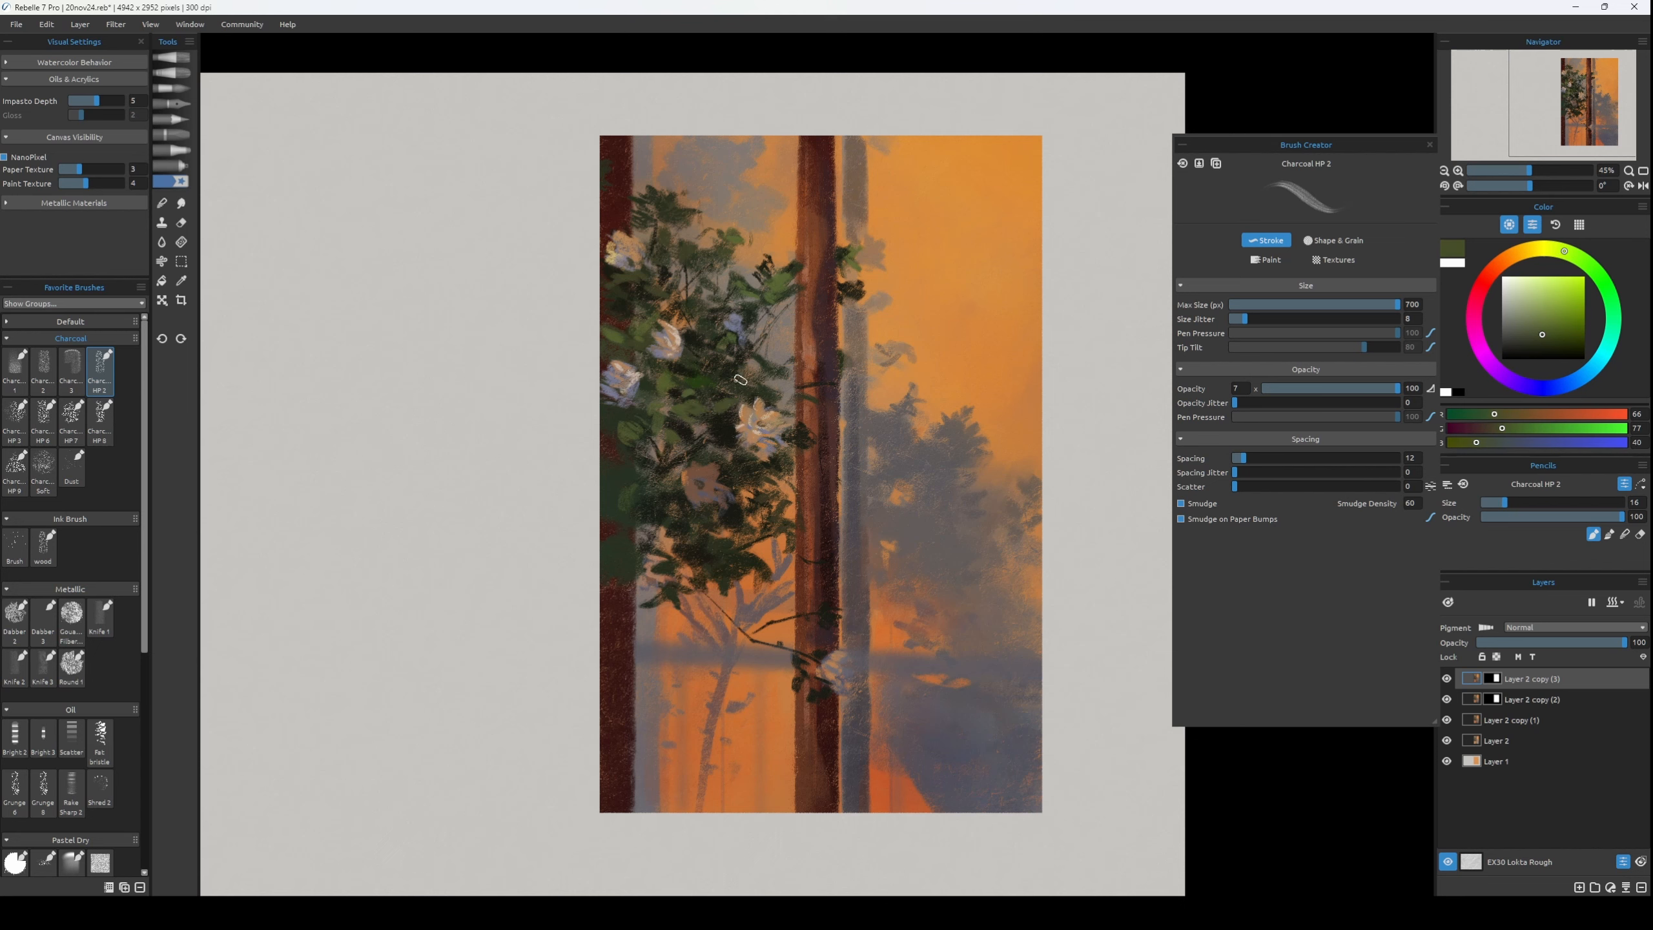
{"action": "left_click", "coordinate": [751, 353], "text": "alt"}
{"action": "key", "text": "["}
{"action": "key", "text": "ctrl+z"}
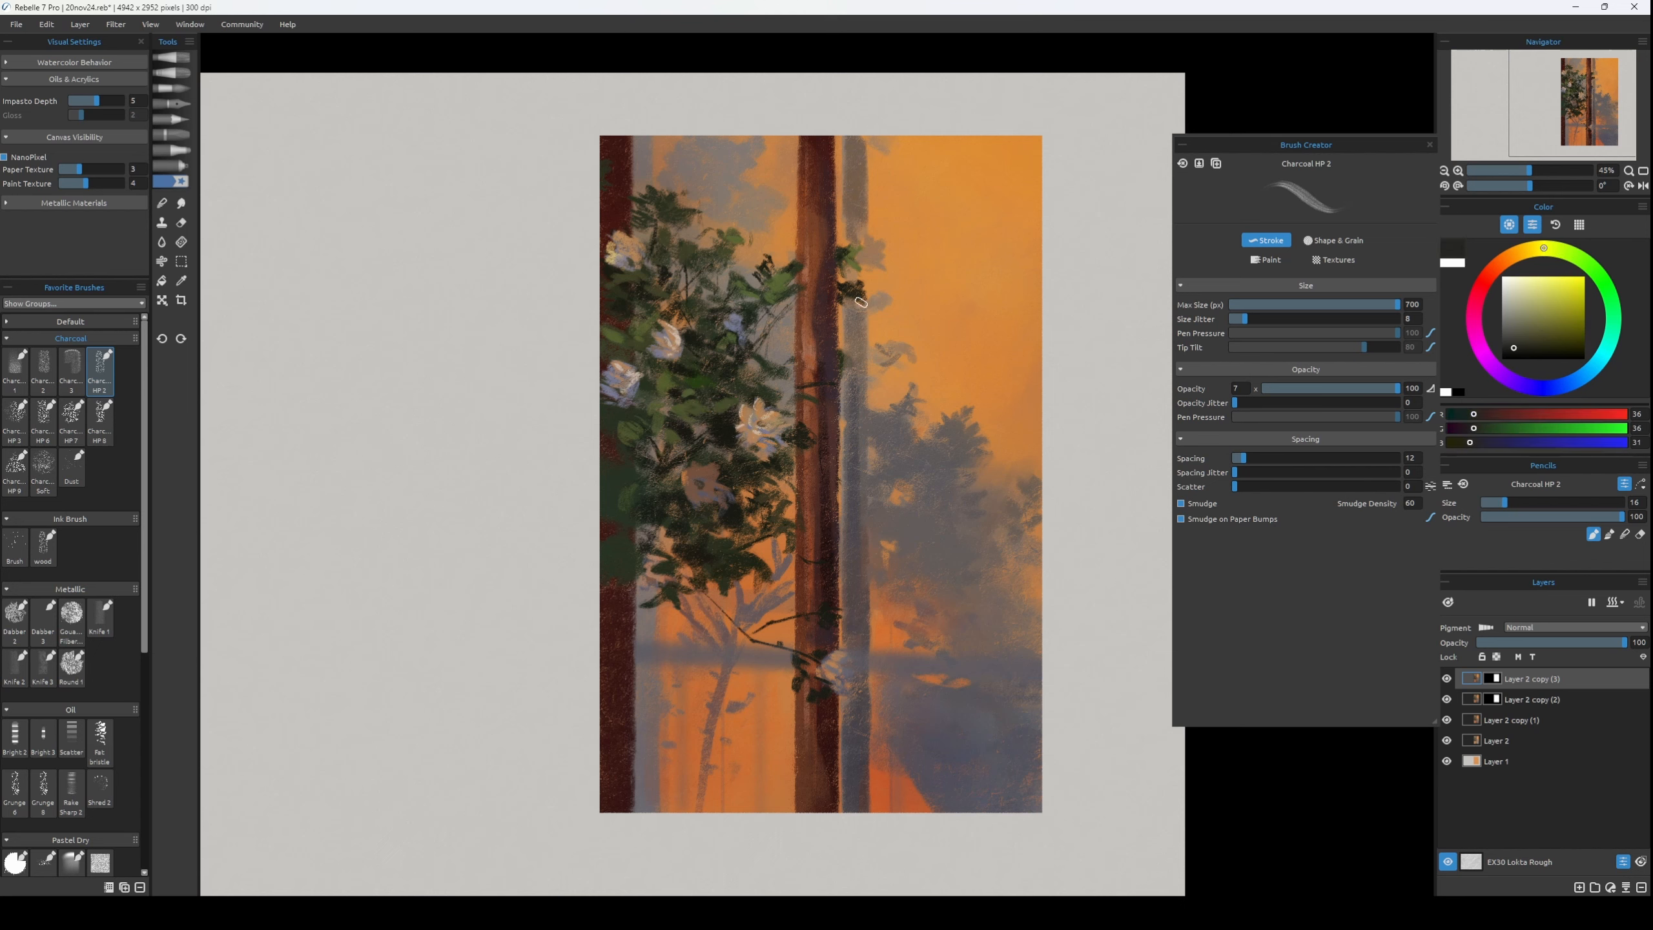
Add leaves beside the upper central trunk in olive green RGB 87, 100, 50 at brush size 16, undoing the last stray stroke.
{"action": "left_click", "coordinate": [845, 250], "text": "alt"}
{"action": "left_click", "coordinate": [866, 262], "text": "alt"}
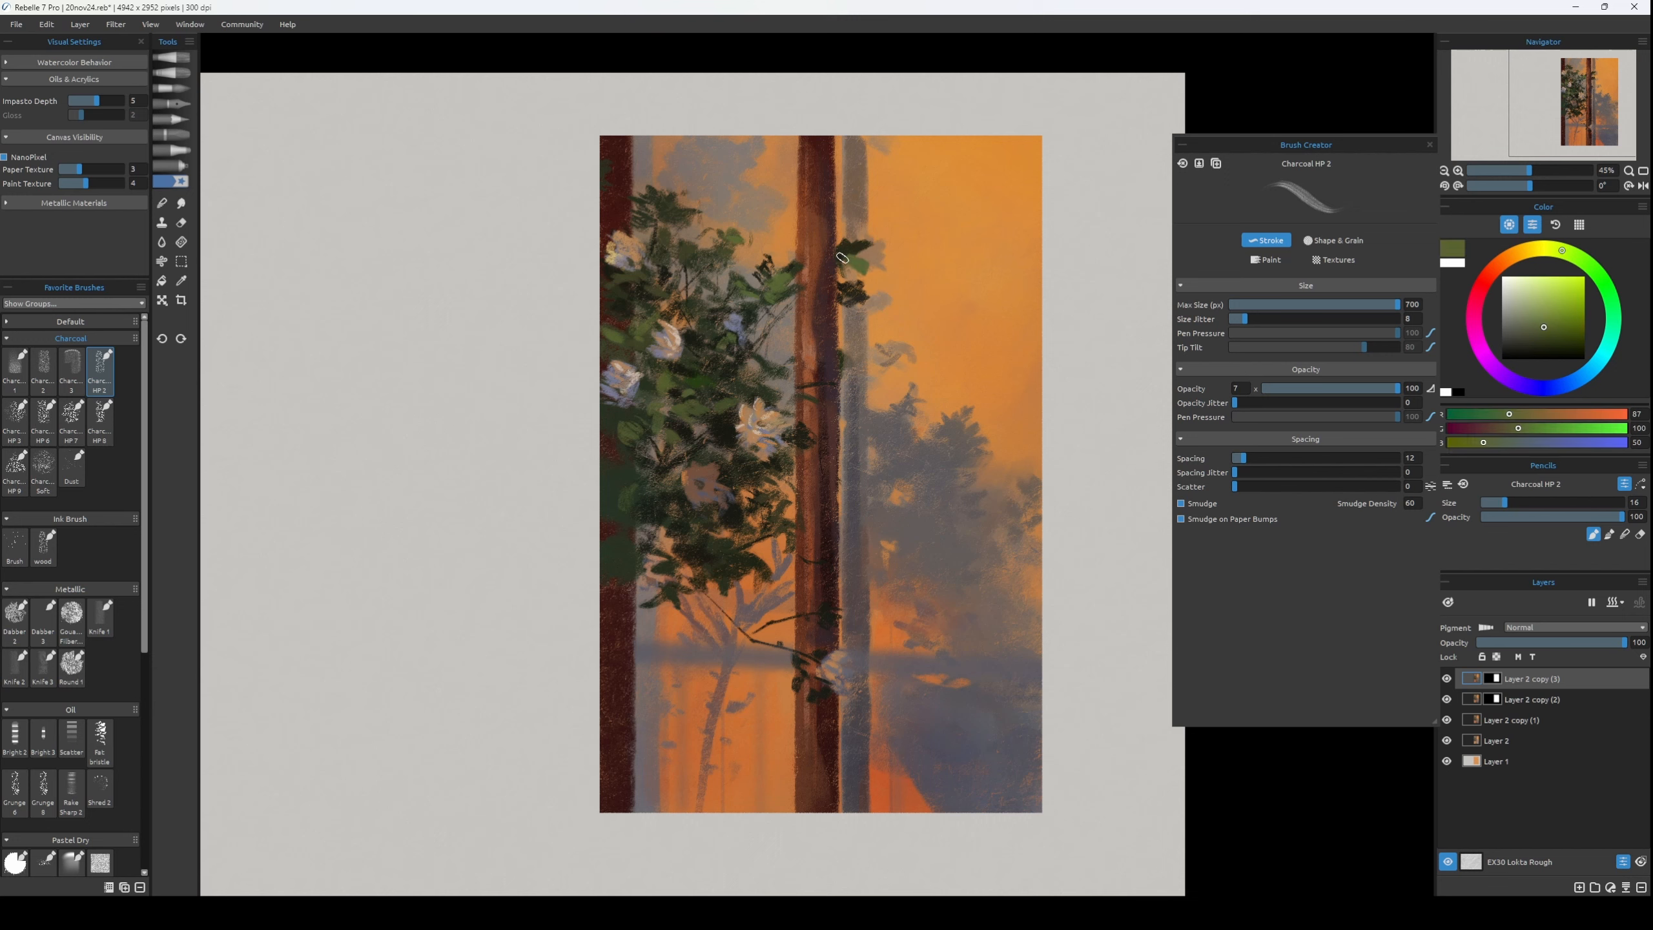
{"action": "left_click", "coordinate": [841, 250], "text": "alt"}
{"action": "left_click", "coordinate": [858, 196], "text": "alt"}
{"action": "key", "text": "]"}
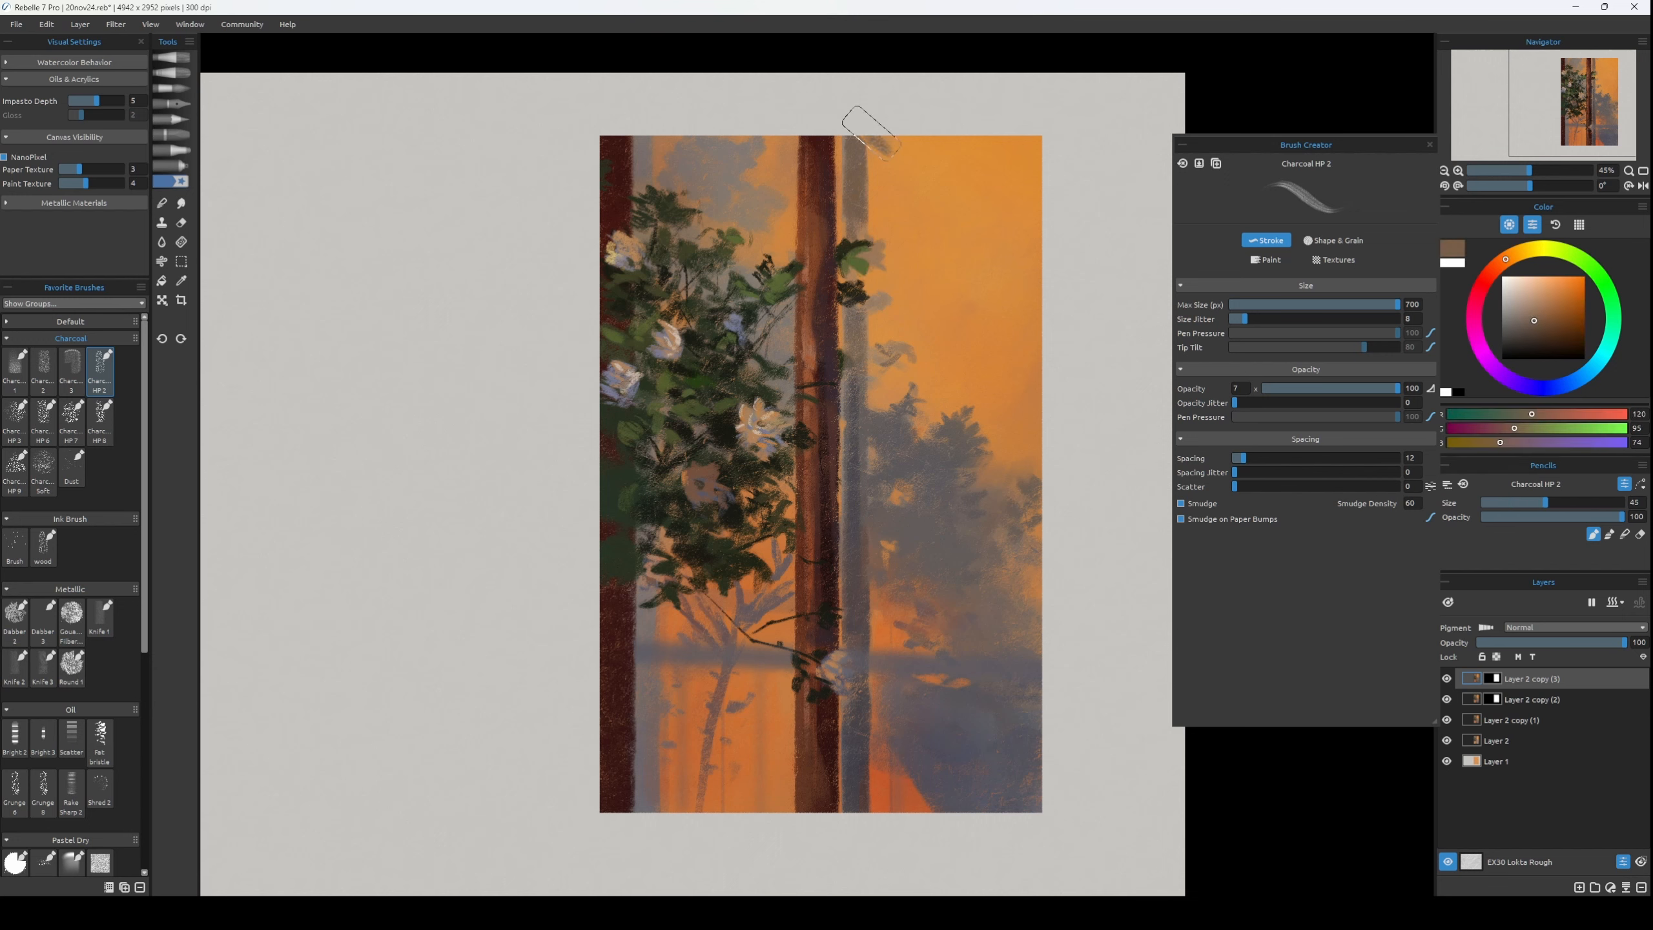
{"action": "key", "text": "ctrl+z"}
Soften the grey shadow area beside the lower trunk, working up to blue-grey RGB 86, 89, 97 at brush size 100.
{"action": "left_click", "coordinate": [930, 578], "text": "alt"}
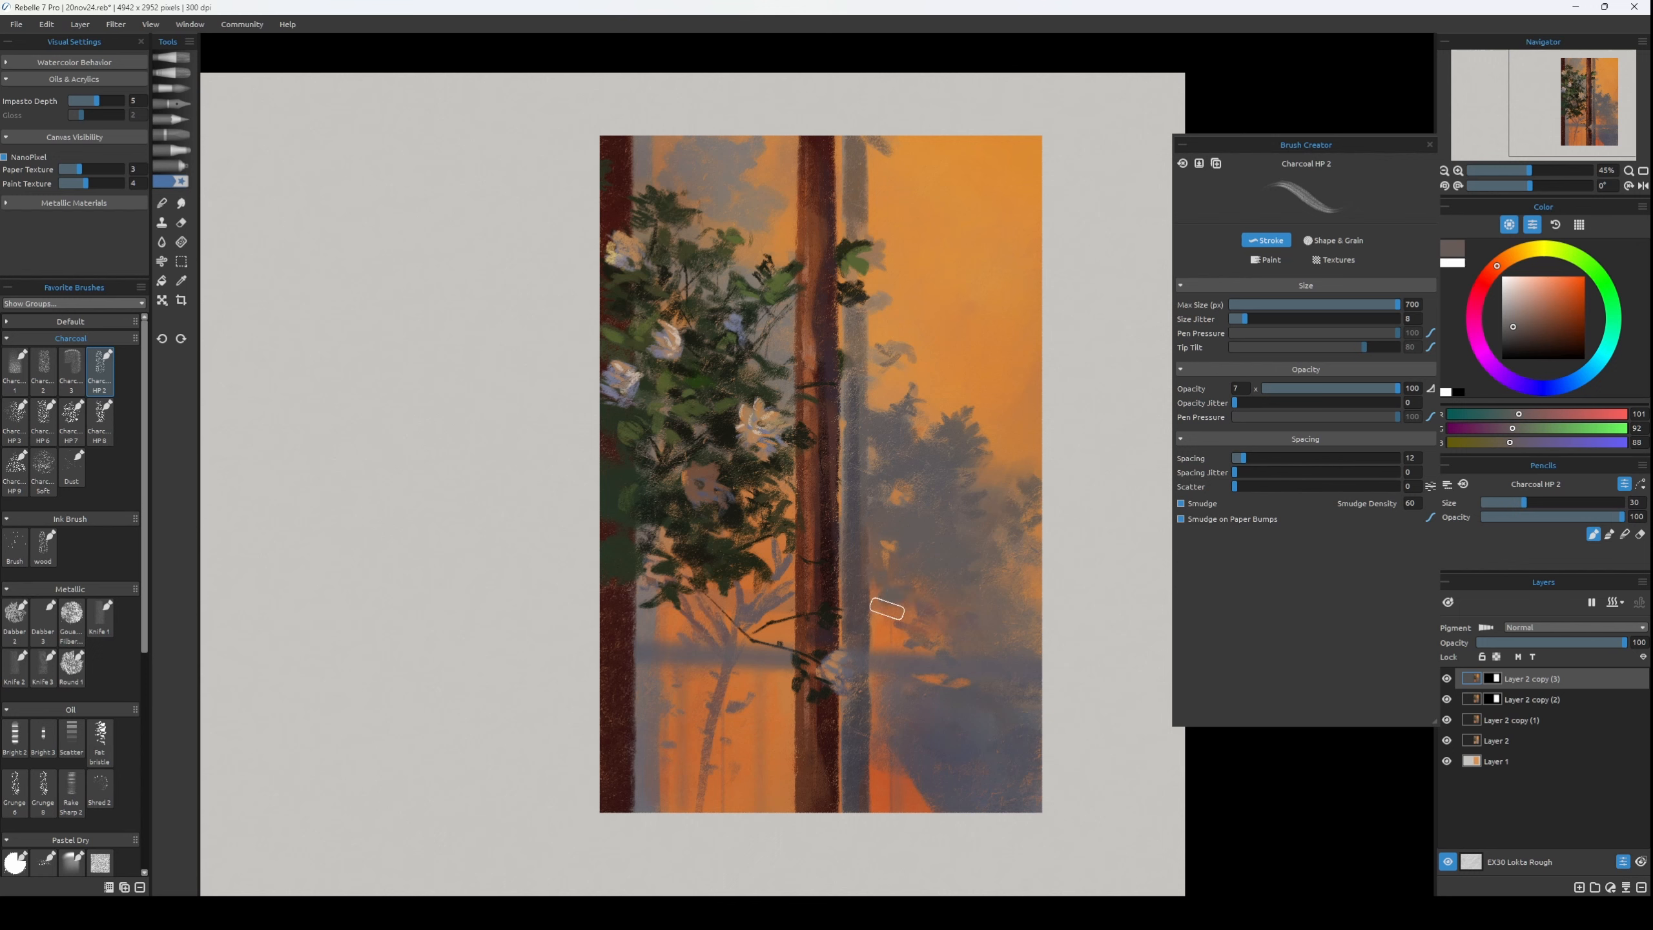
{"action": "left_click", "coordinate": [887, 765], "text": "alt"}
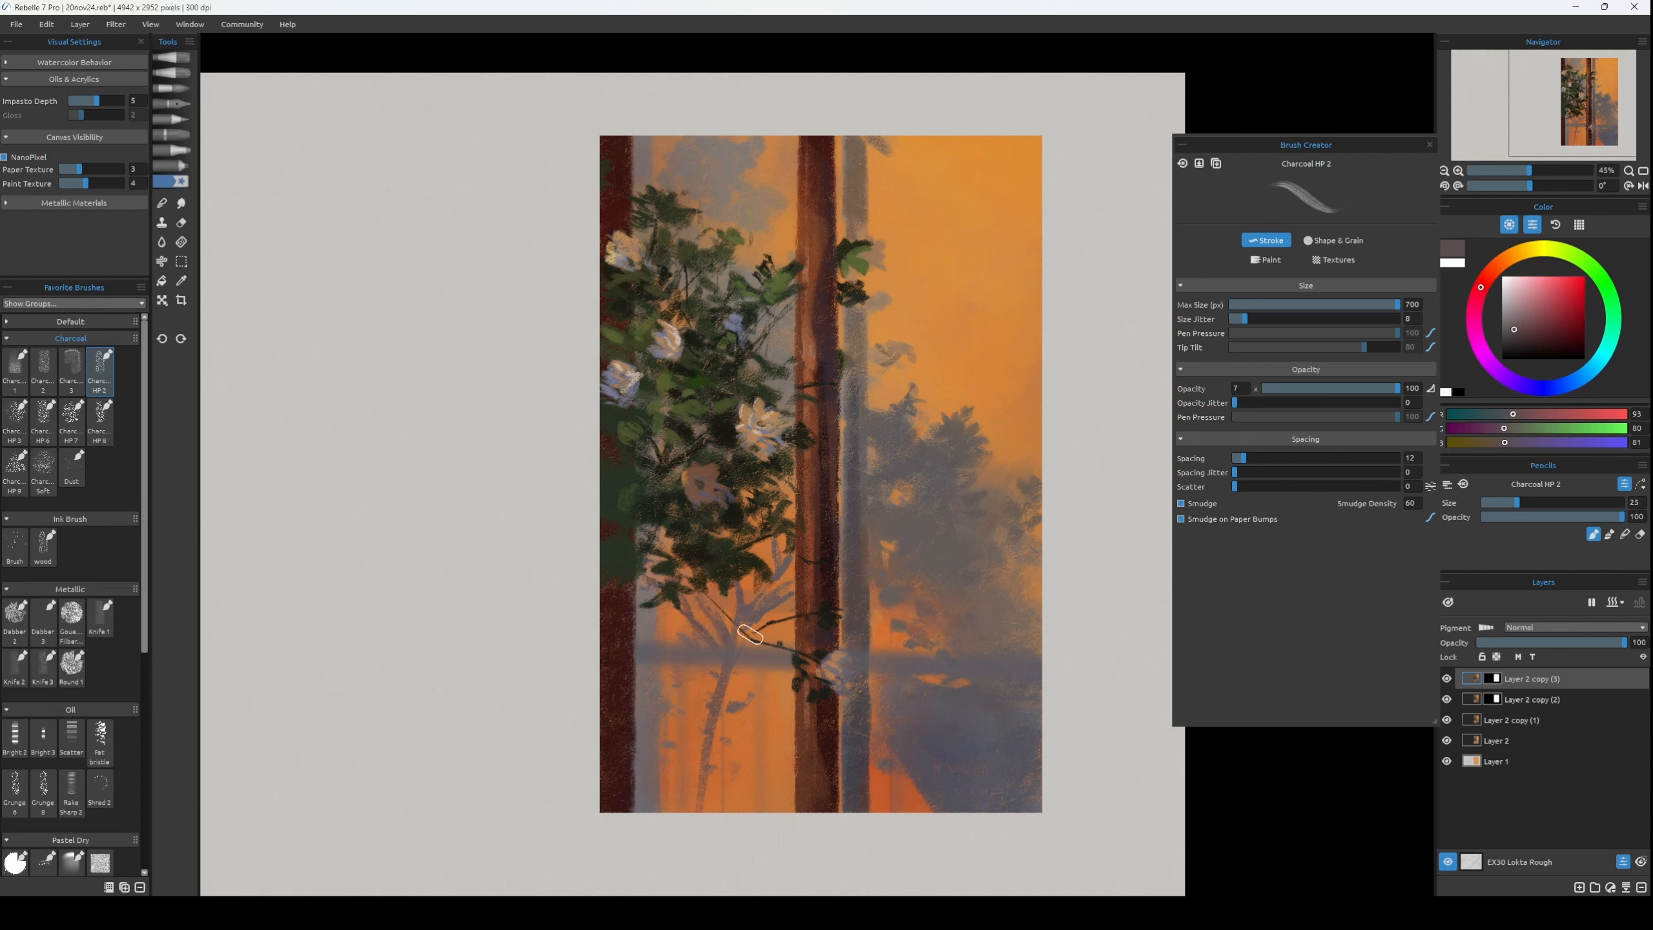
{"action": "key", "text": "]"}
{"action": "key", "text": "]"}
{"action": "key", "text": "]"}
{"action": "key", "text": "]"}
{"action": "key", "text": "]"}
{"action": "key", "text": "]"}
{"action": "key", "text": "]"}
{"action": "key", "text": "]"}
{"action": "key", "text": "]"}
{"action": "key", "text": "]"}
{"action": "key", "text": "]"}
{"action": "left_click", "coordinate": [1016, 705], "text": "alt"}
{"action": "left_click_drag", "start_coordinate": [1003, 767], "coordinate": [975, 697]}
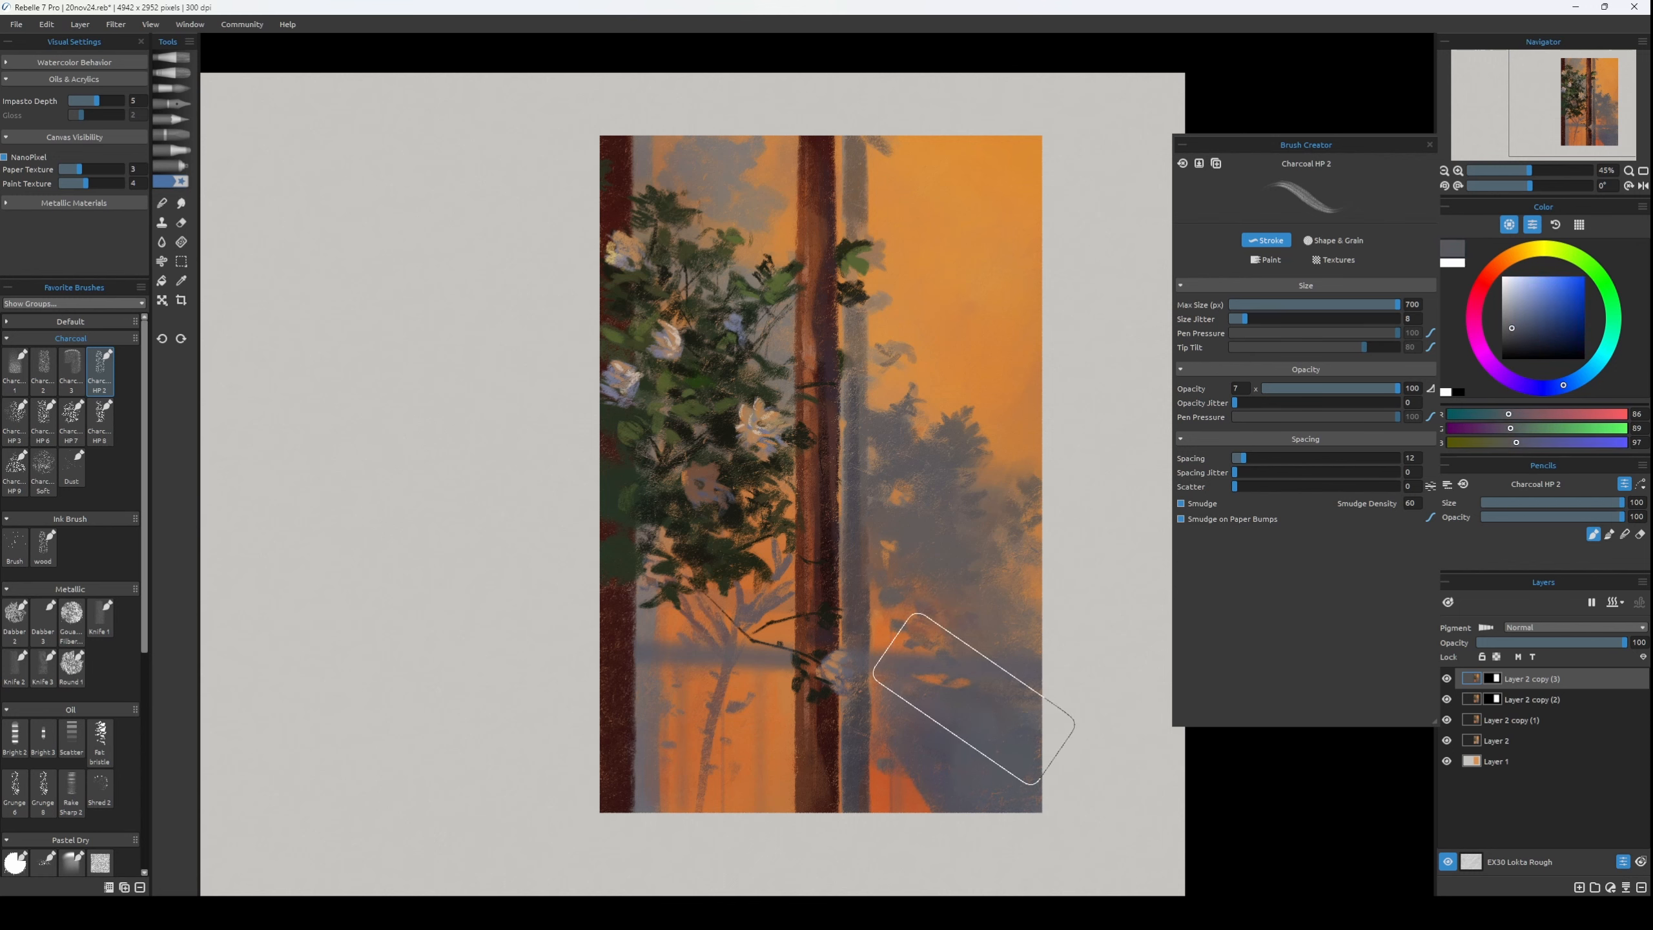
{"action": "left_click", "coordinate": [943, 710], "text": "alt"}
Refine the shadow tree's foliage up to the panel's edge with warm greys RGB 96, 92, 91 at size 45 and RGB 100, 93, 92 at size 30.
{"action": "key", "text": "["}
{"action": "key", "text": "["}
{"action": "key", "text": "["}
{"action": "key", "text": "["}
{"action": "key", "text": "["}
{"action": "key", "text": "["}
{"action": "key", "text": "["}
{"action": "left_click", "coordinate": [953, 535], "text": "alt"}
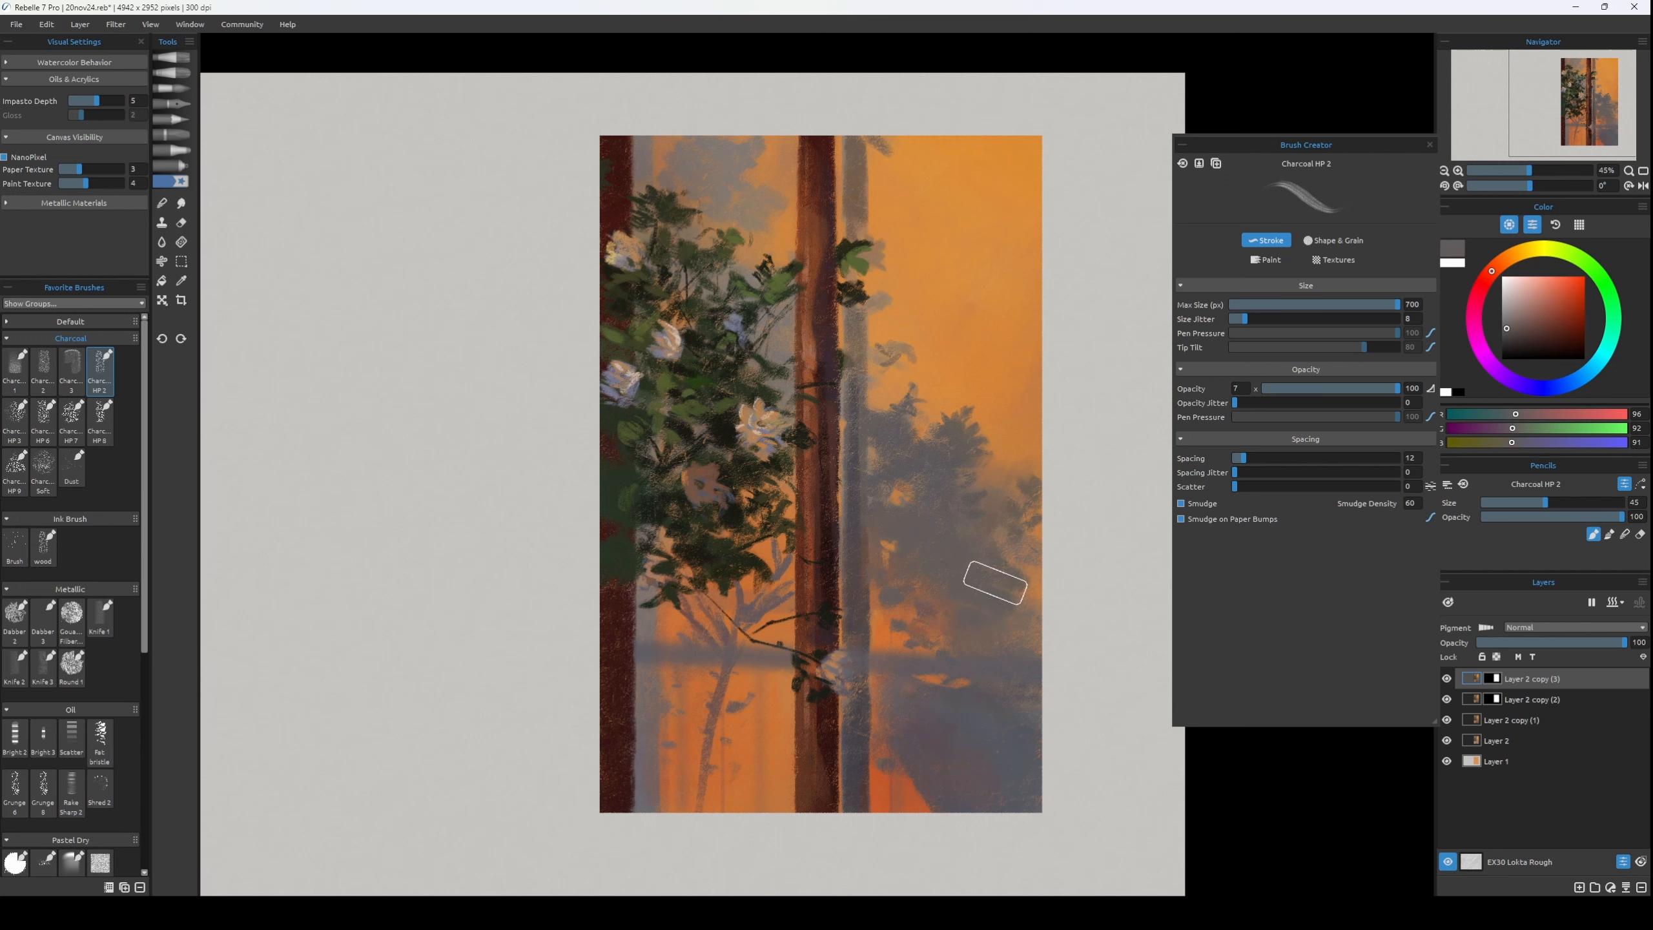
{"action": "left_click", "coordinate": [985, 518], "text": "alt"}
{"action": "key", "text": "["}
{"action": "key", "text": "["}
{"action": "key", "text": "["}
{"action": "left_click_drag", "start_coordinate": [1006, 489], "coordinate": [1029, 480]}
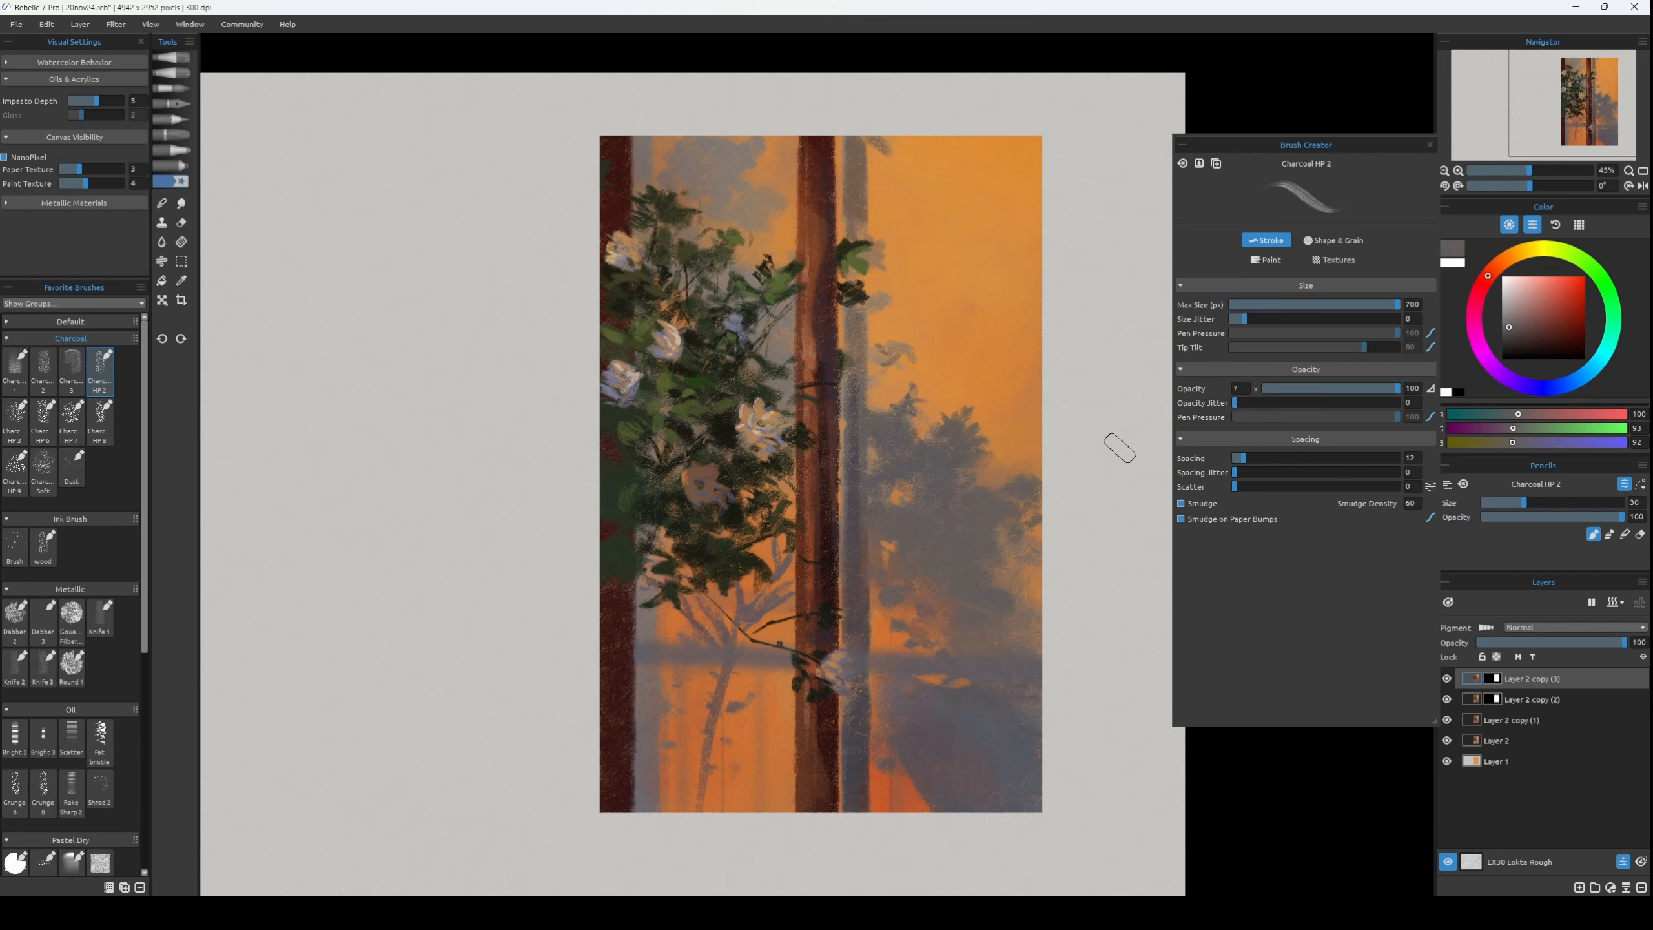
Check the composition in mirrored view, restore the orientation and set the brush to size 16.
{"action": "key", "text": "h"}
{"action": "key", "text": "h"}
{"action": "key", "text": "["}
{"action": "key", "text": "["}
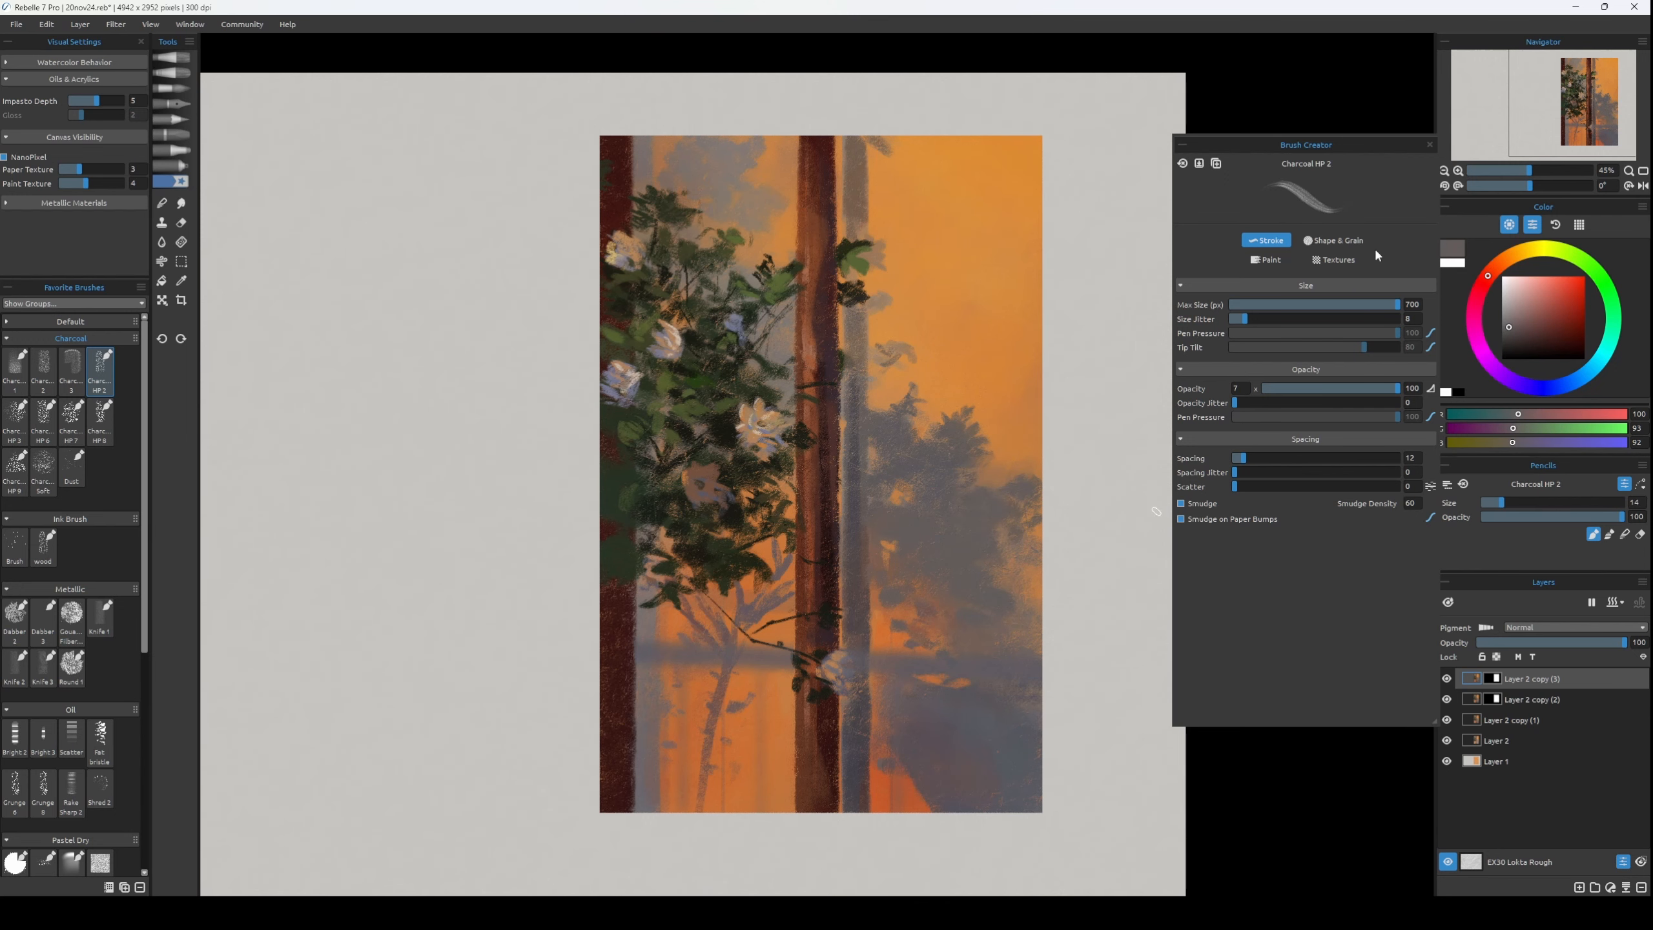
{"action": "key", "text": "]"}
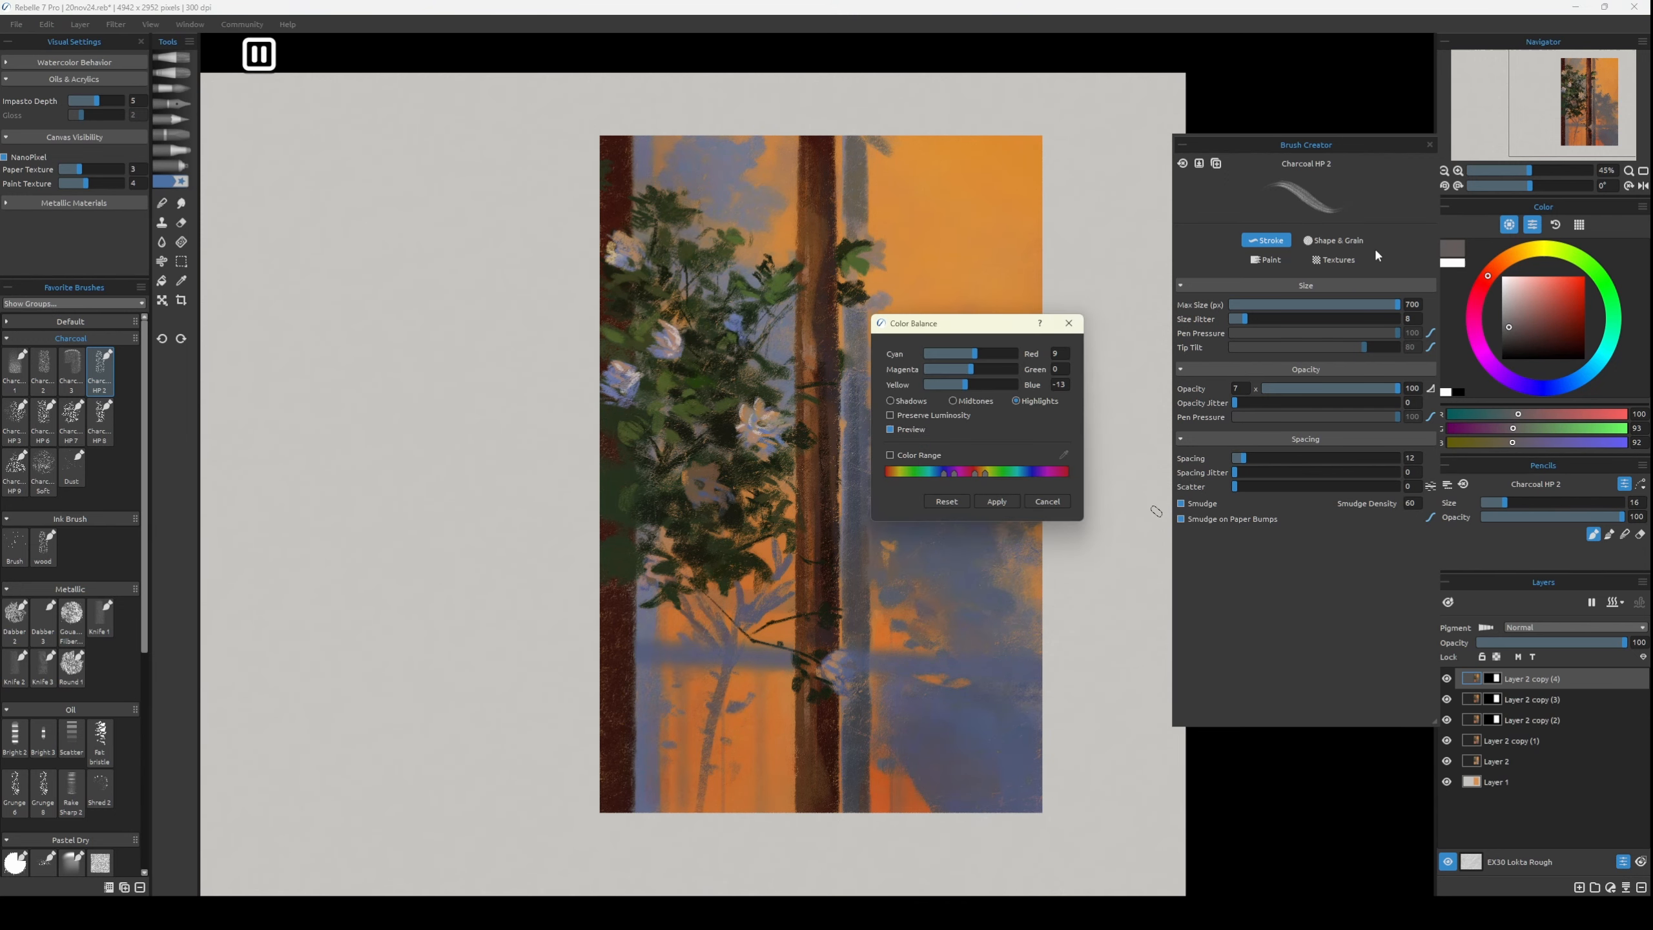
Duplicate Layer 2 copy (3) and try Color Balance on the copy with shadows at red -63, green -11 and blue 20.
{"action": "left_click_drag", "start_coordinate": [971, 324], "coordinate": [1106, 469]}
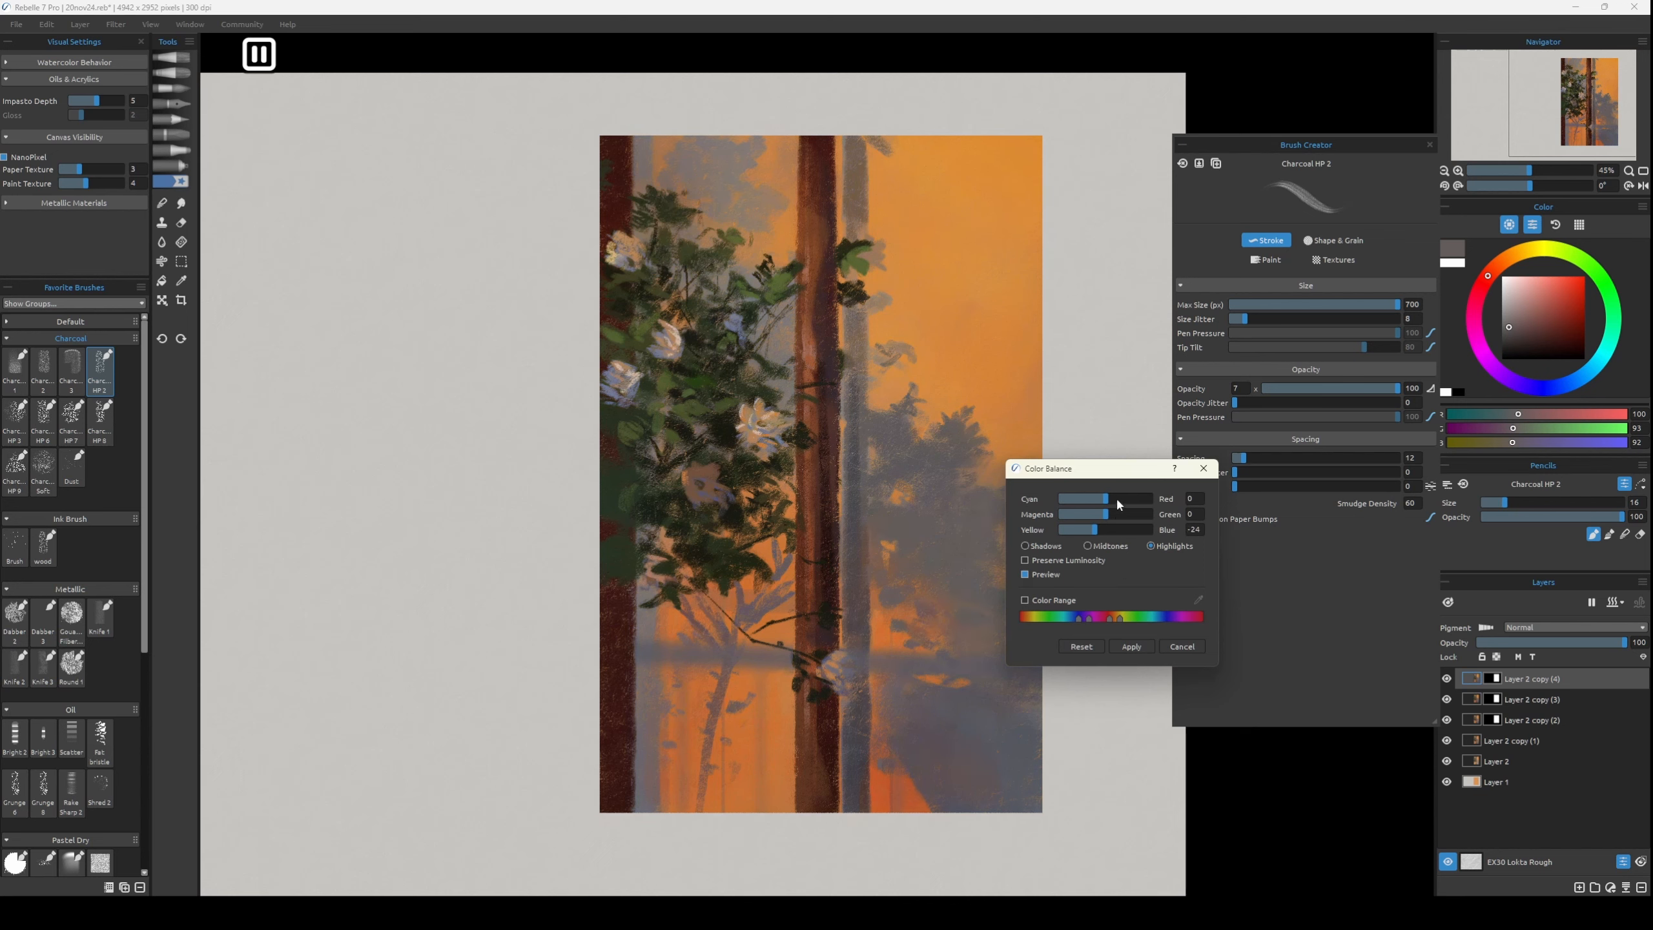
{"action": "left_click_drag", "start_coordinate": [1098, 532], "coordinate": [1108, 531]}
{"action": "left_click_drag", "start_coordinate": [1105, 515], "coordinate": [1050, 525]}
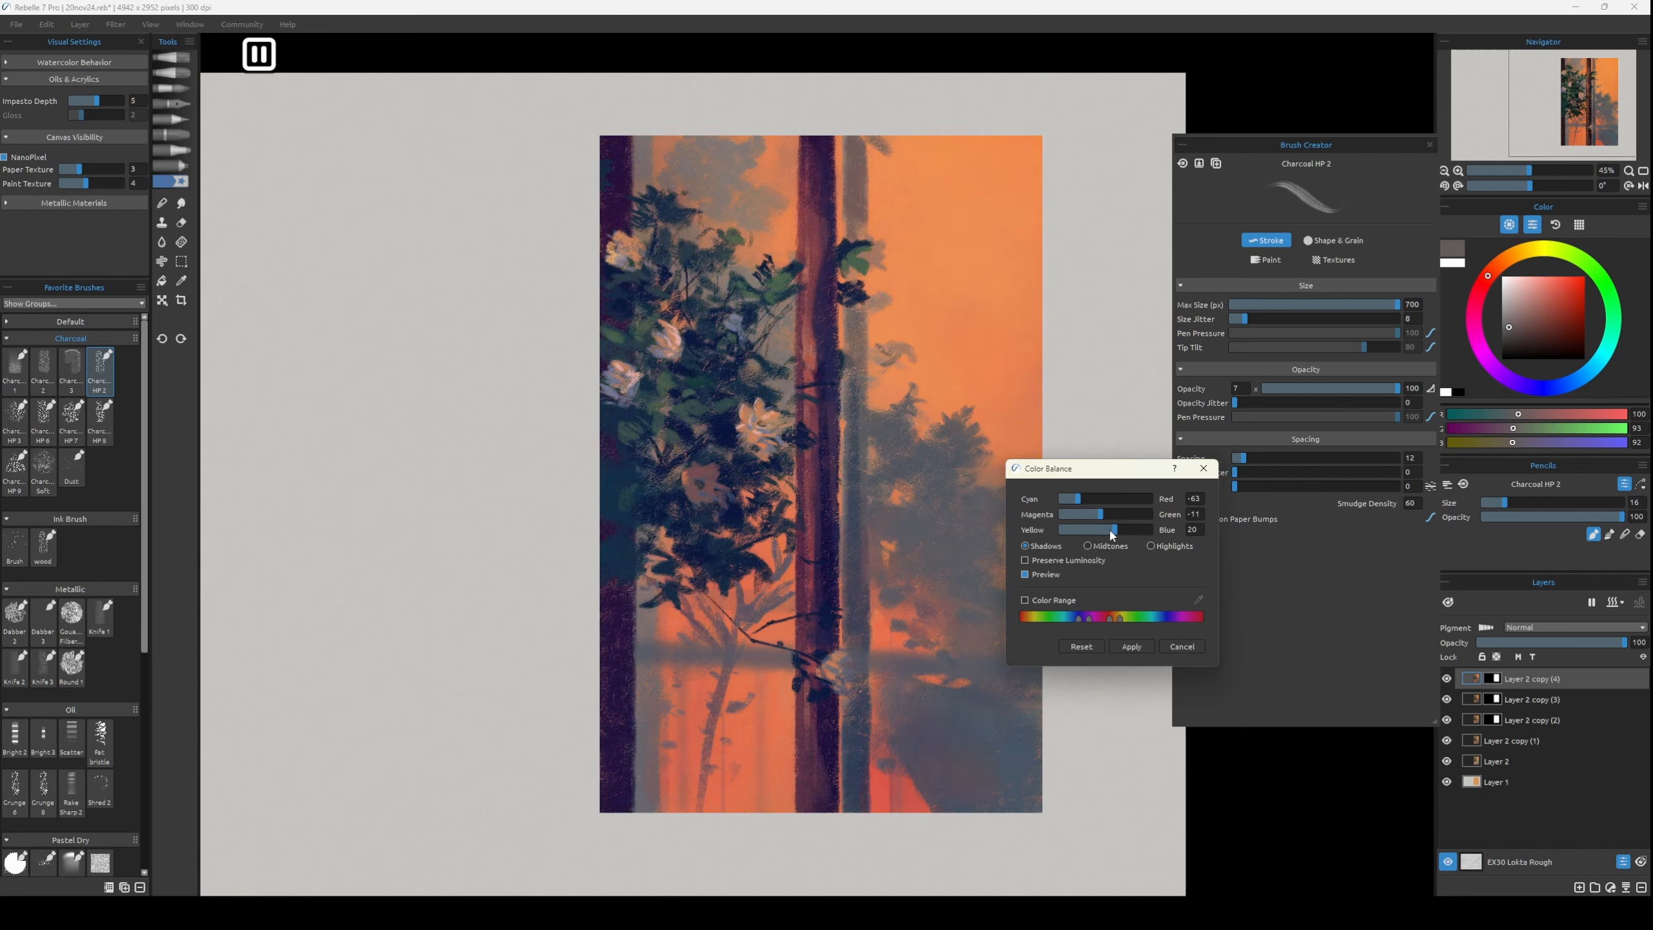
Set the Color Balance midtones' blue to 43, lower red, slightly raise green and apply the adjustment to Layer 2 copy (4).
{"action": "left_click", "coordinate": [1151, 545]}
{"action": "left_click", "coordinate": [1127, 530]}
{"action": "left_click", "coordinate": [1098, 548]}
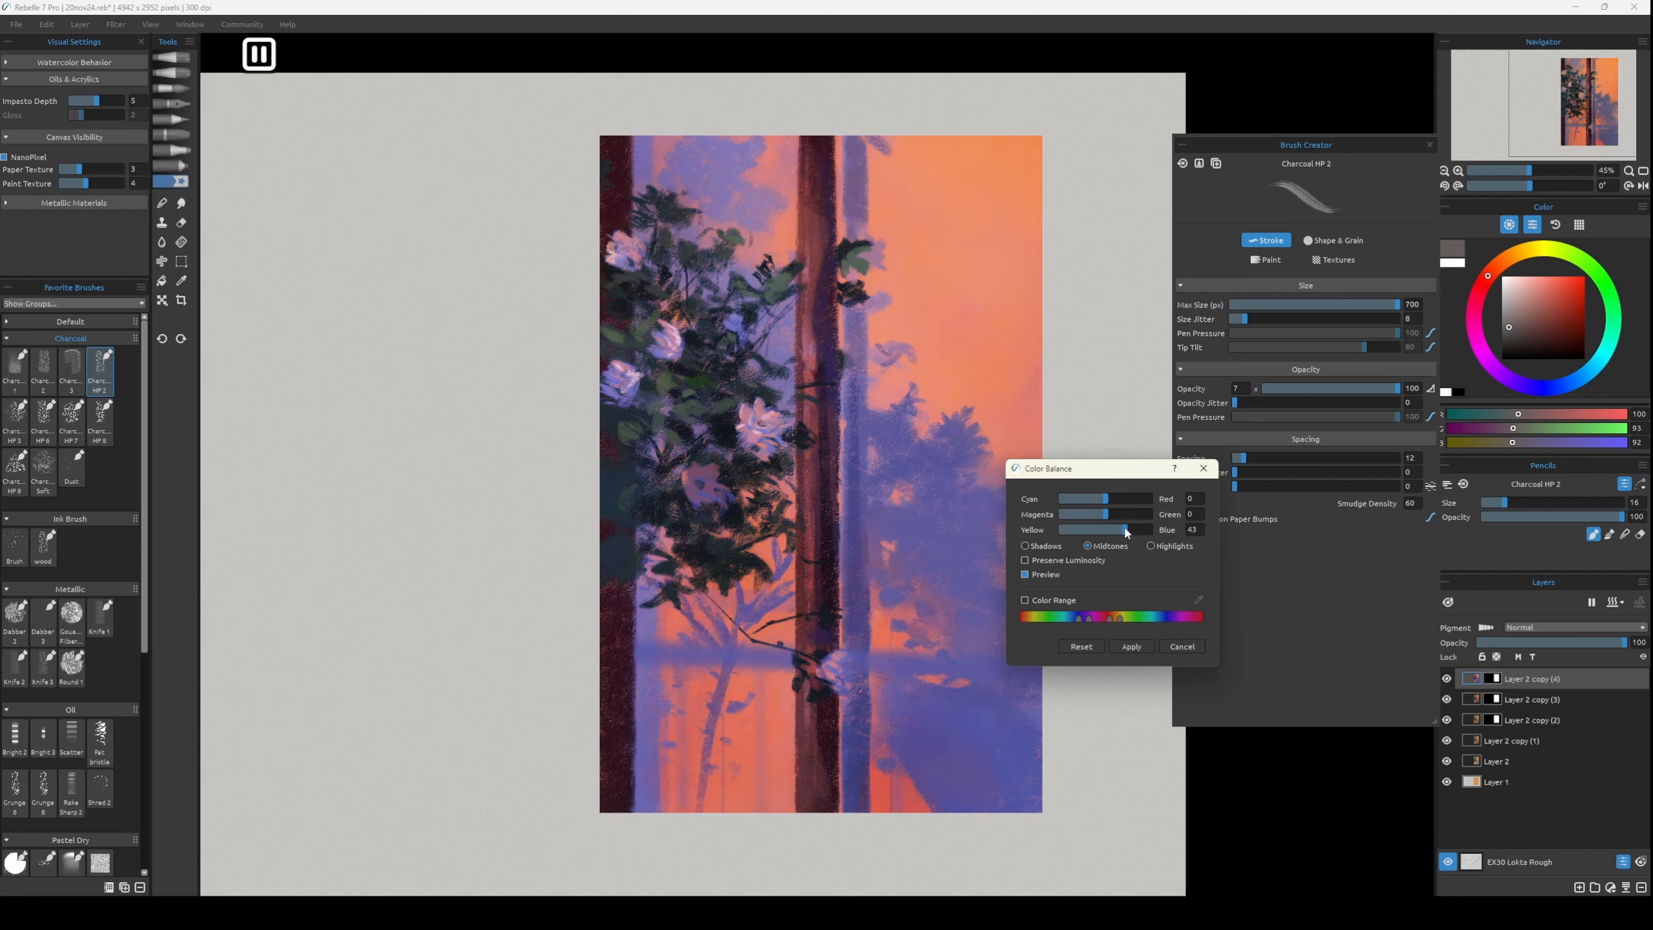
{"action": "left_click", "coordinate": [1090, 499]}
{"action": "left_click_drag", "start_coordinate": [1105, 515], "coordinate": [1112, 516]}
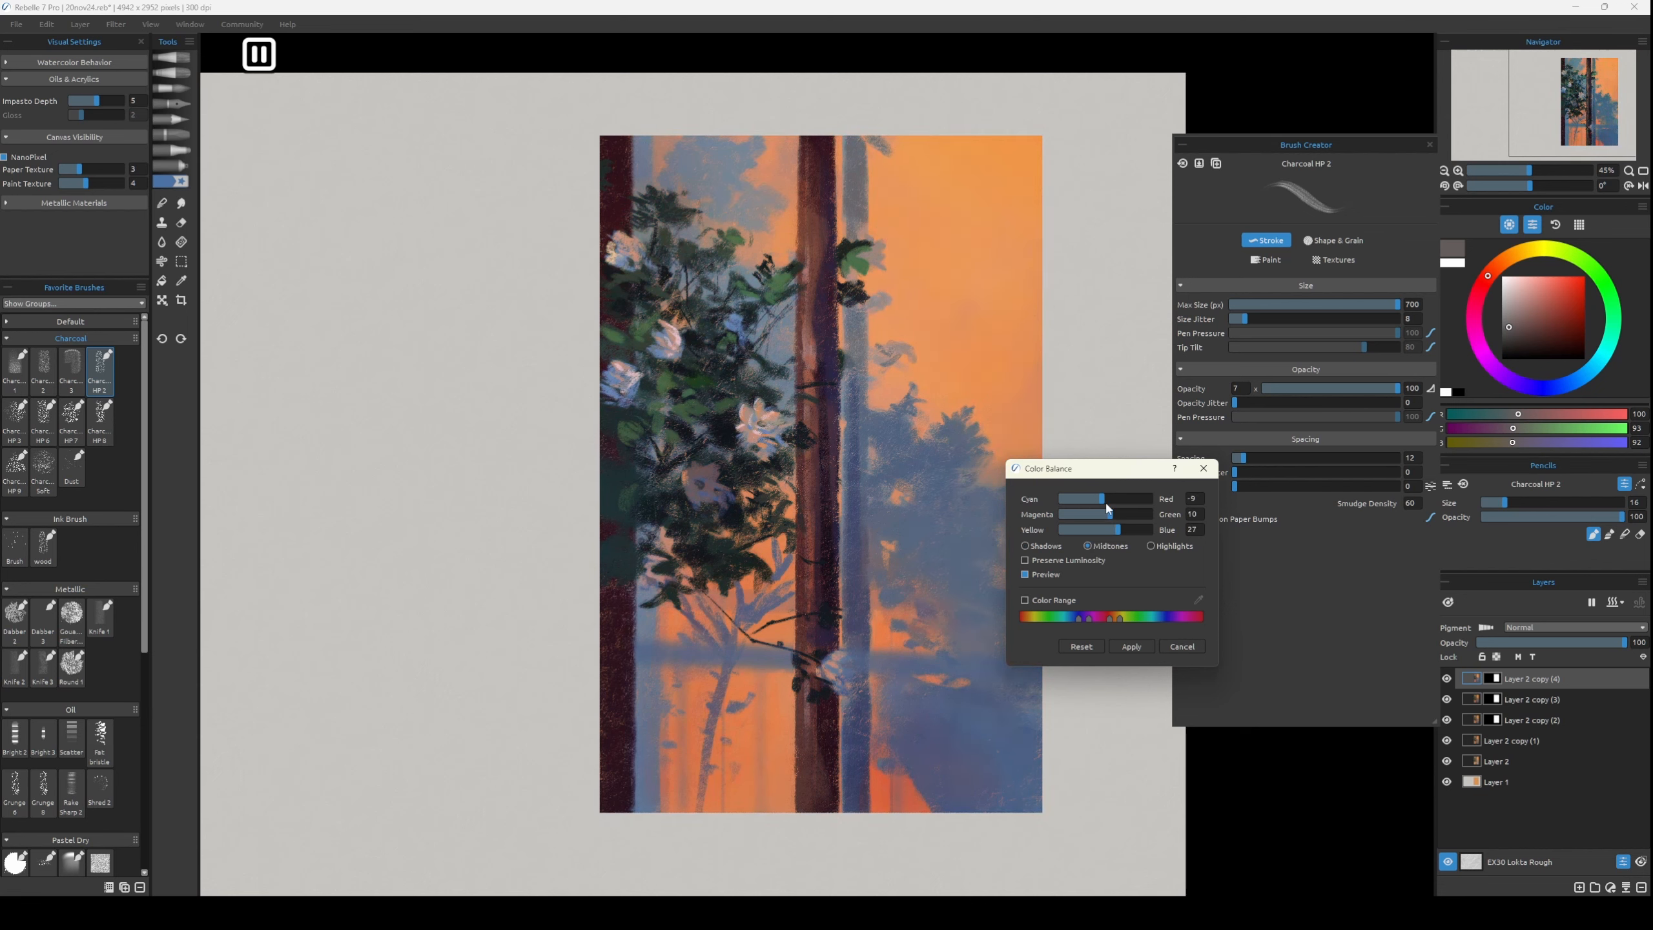
{"action": "left_click", "coordinate": [1132, 646]}
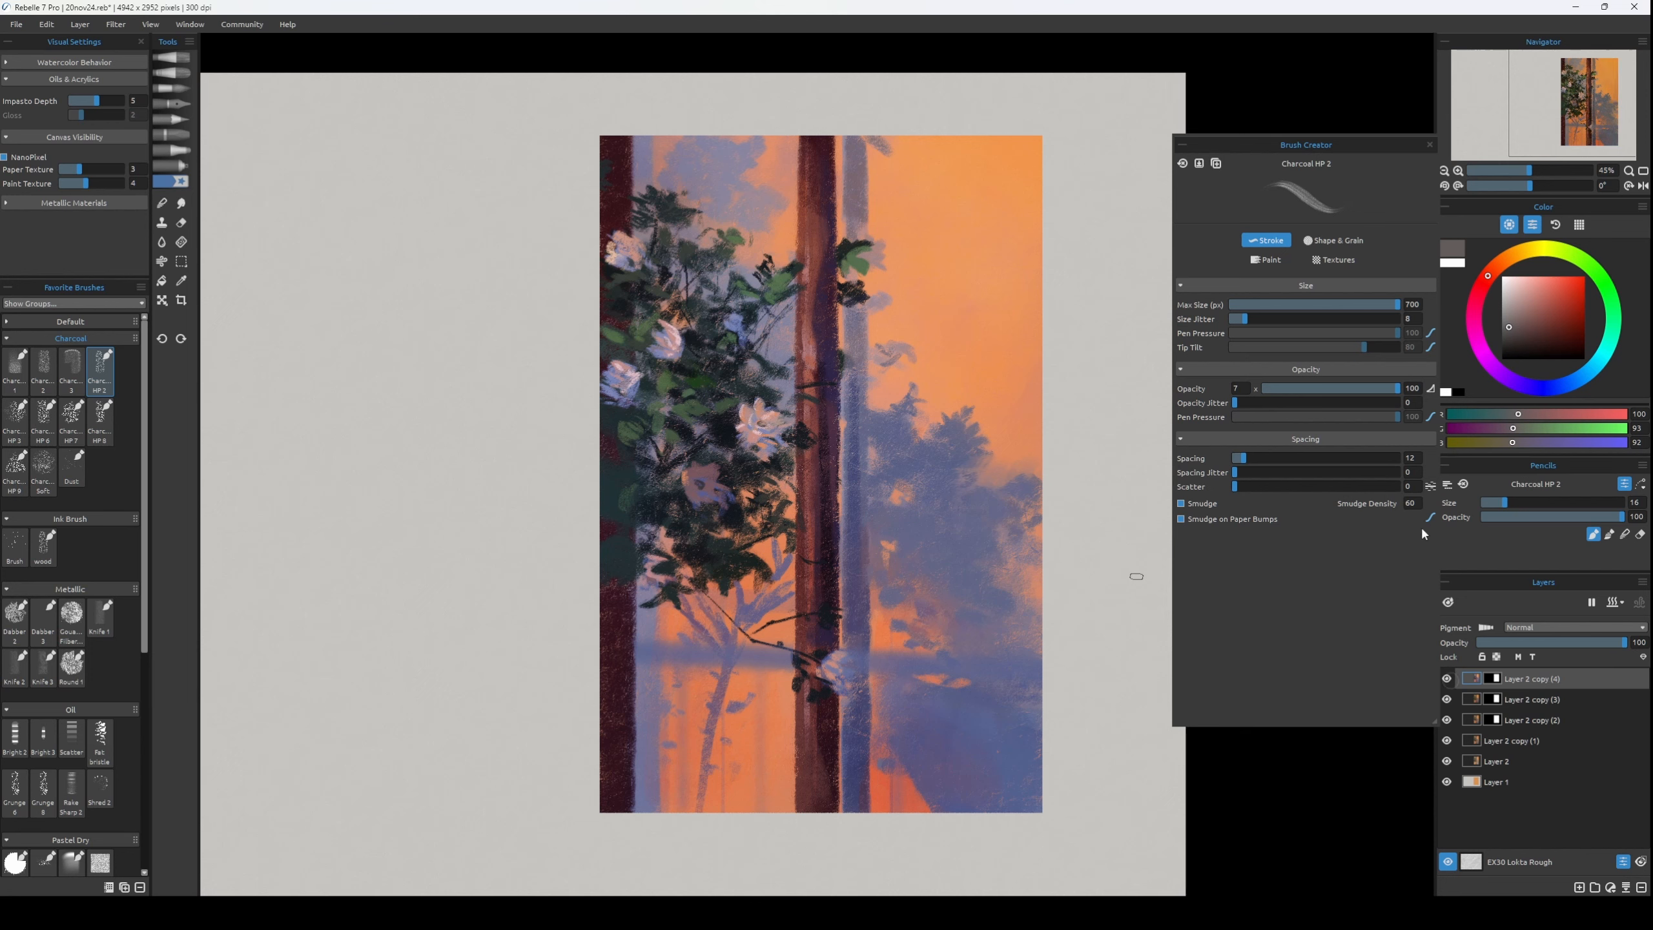
Set Layer 2 copy (4) to Lighten blending, reduce its opacity to a faint level and merge it into Layer 2 copy (3).
{"action": "left_click", "coordinate": [1530, 627]}
{"action": "left_click", "coordinate": [1526, 694]}
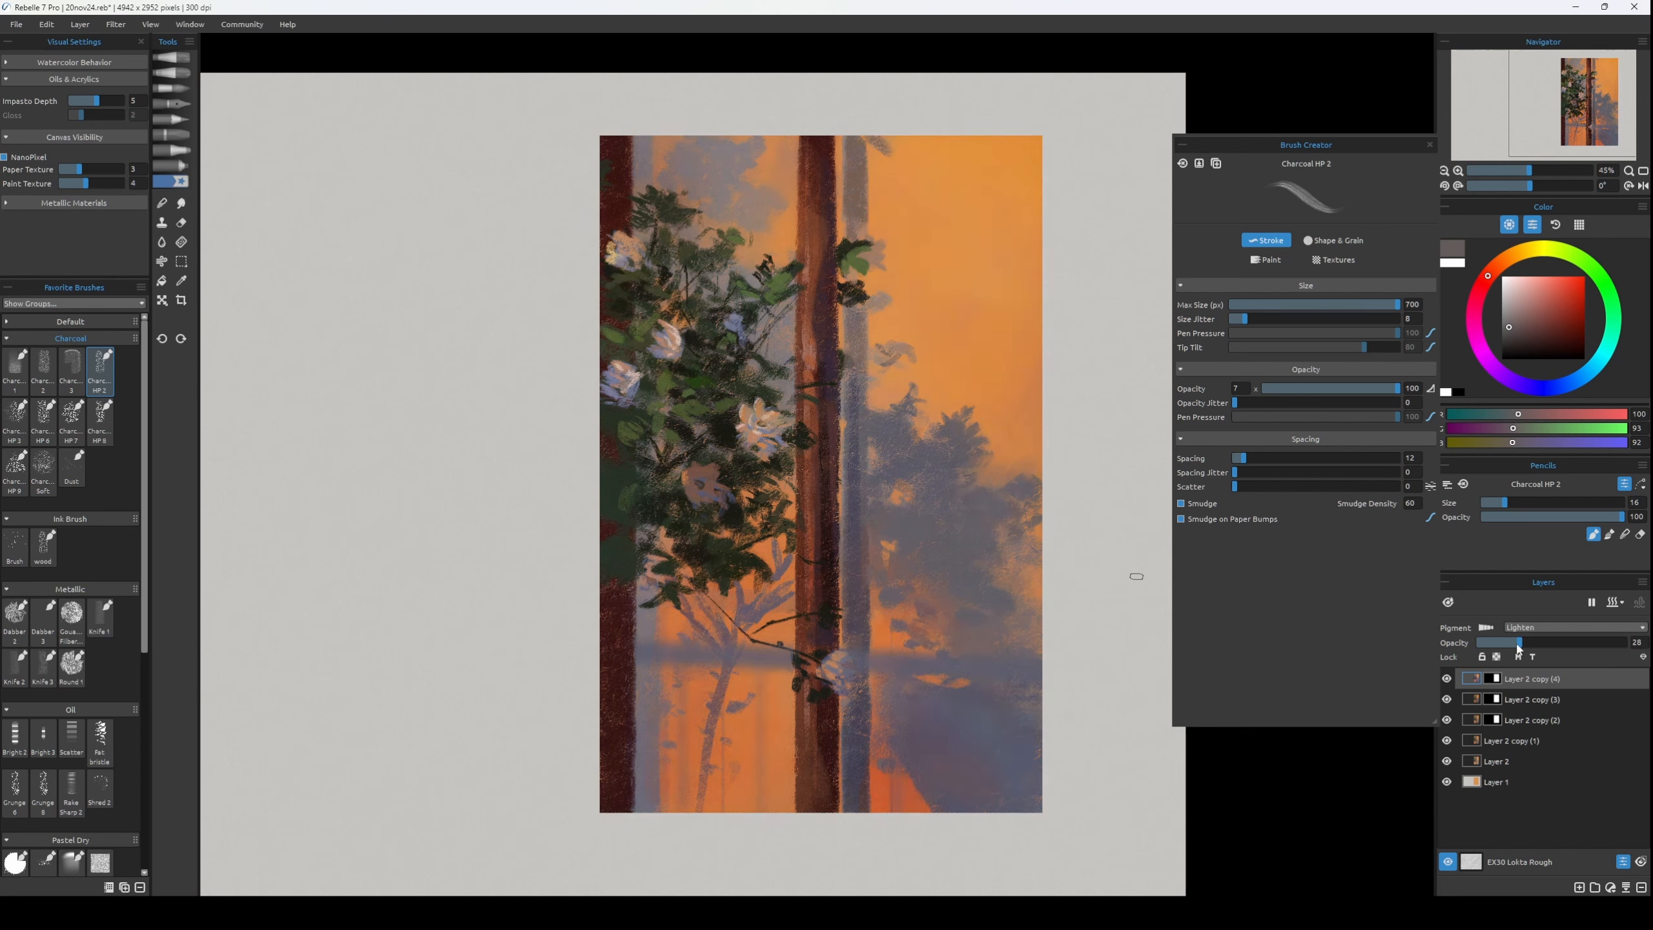
{"action": "left_click_drag", "start_coordinate": [1518, 645], "coordinate": [1500, 644]}
{"action": "left_click", "coordinate": [1521, 699]}
{"action": "left_click", "coordinate": [1518, 679], "text": "ctrl"}
{"action": "key", "text": "ctrl+e"}
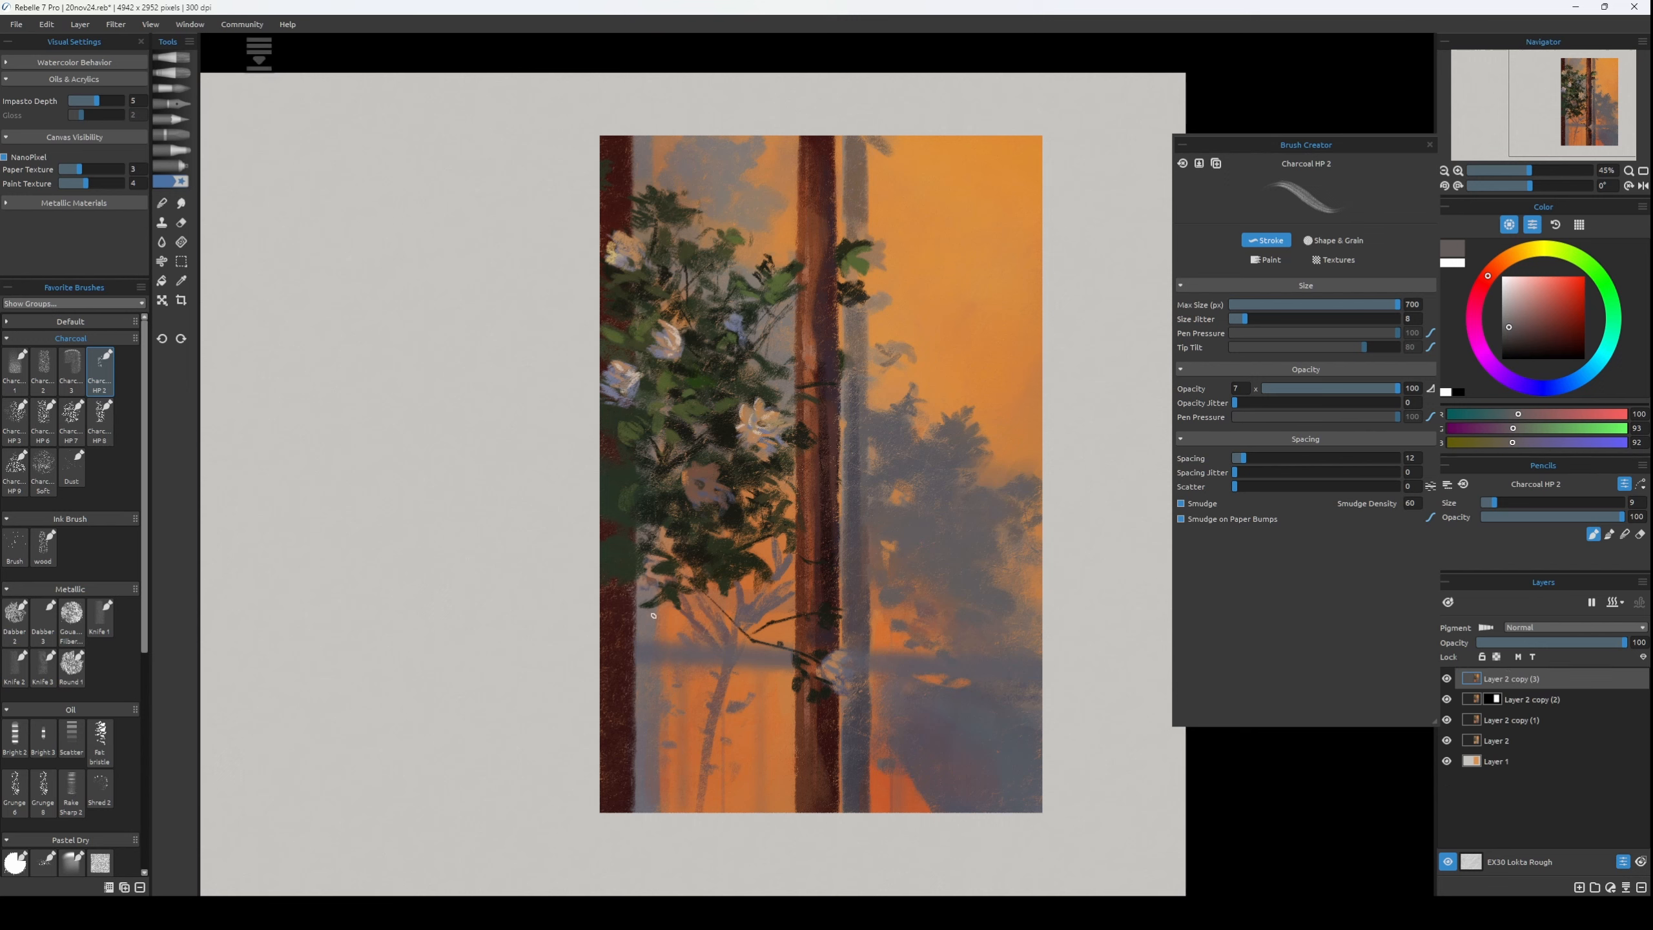
Dab shaded petals onto the flower beside the lower trunk with sampled blue-grey RGB 91, 89, 96 at brush size 10.
{"action": "left_click", "coordinate": [815, 651], "text": "alt"}
{"action": "left_click", "coordinate": [855, 686], "text": "alt"}
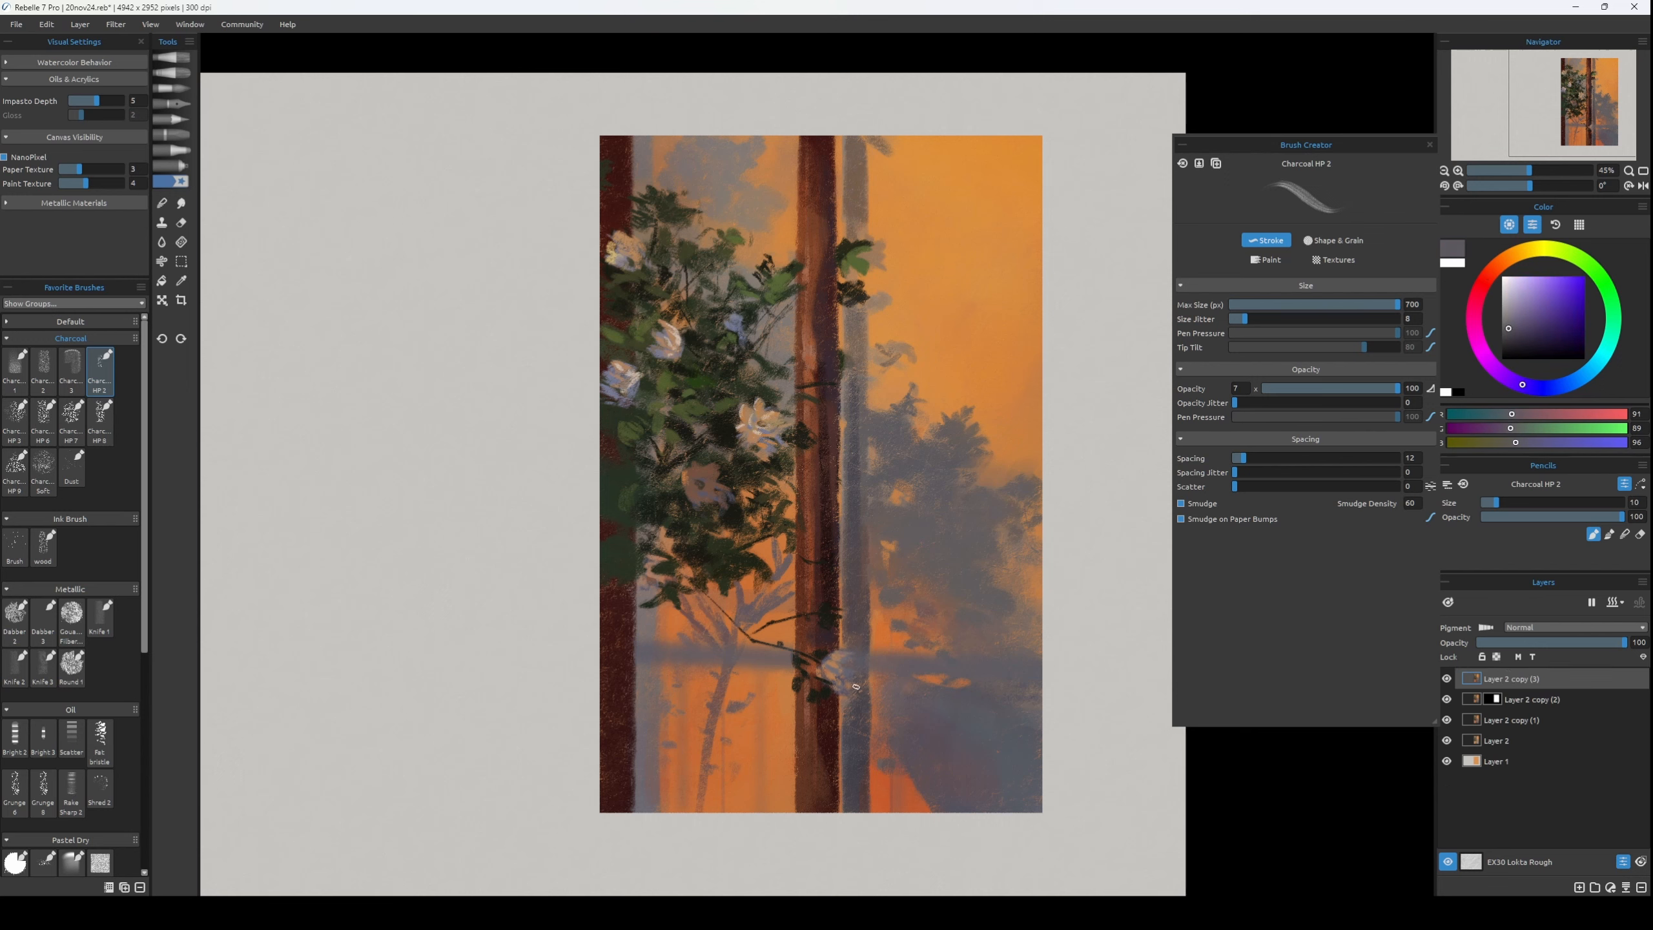
{"action": "left_click", "coordinate": [833, 679], "text": "alt"}
{"action": "left_click_drag", "start_coordinate": [838, 678], "coordinate": [846, 684]}
{"action": "left_click", "coordinate": [842, 682], "text": "alt"}
{"action": "left_click", "coordinate": [846, 680], "text": "alt"}
Define the lower flower's edges with dark tones RGB 77, 70, 74 and RGB 35, 30, 24 at brush size 14, checking the mirrored view.
{"action": "left_click", "coordinate": [859, 639], "text": "alt"}
{"action": "key", "text": "bracketright"}
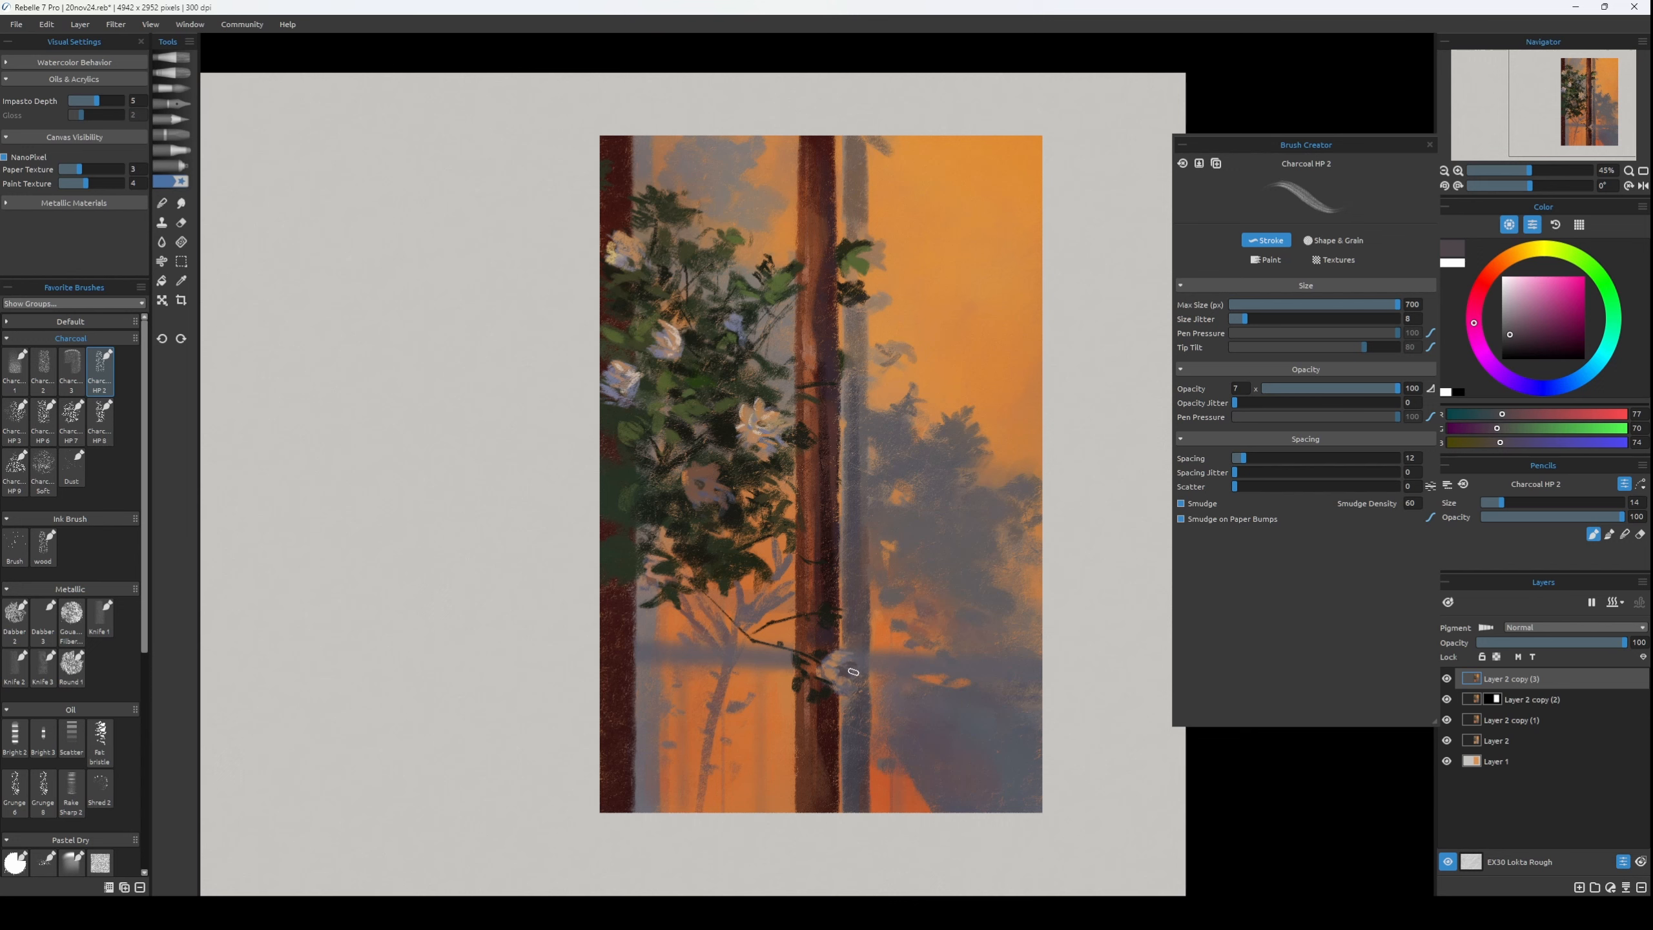
{"action": "left_click", "coordinate": [819, 657], "text": "alt"}
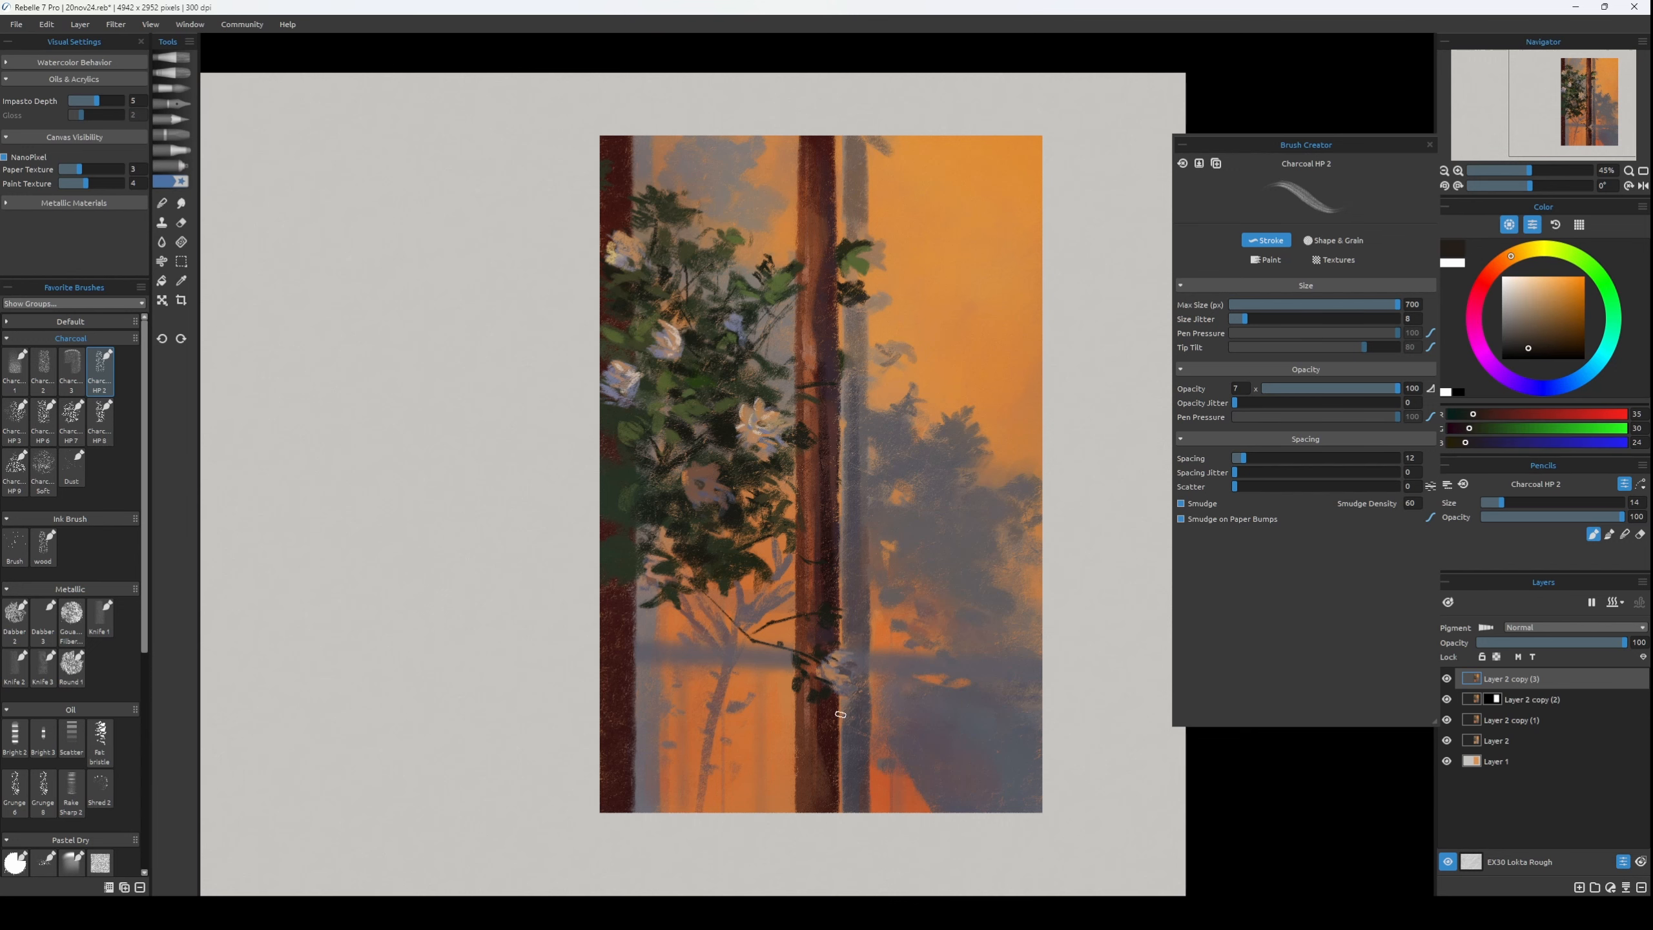
{"action": "key", "text": "h"}
{"action": "key", "text": "h"}
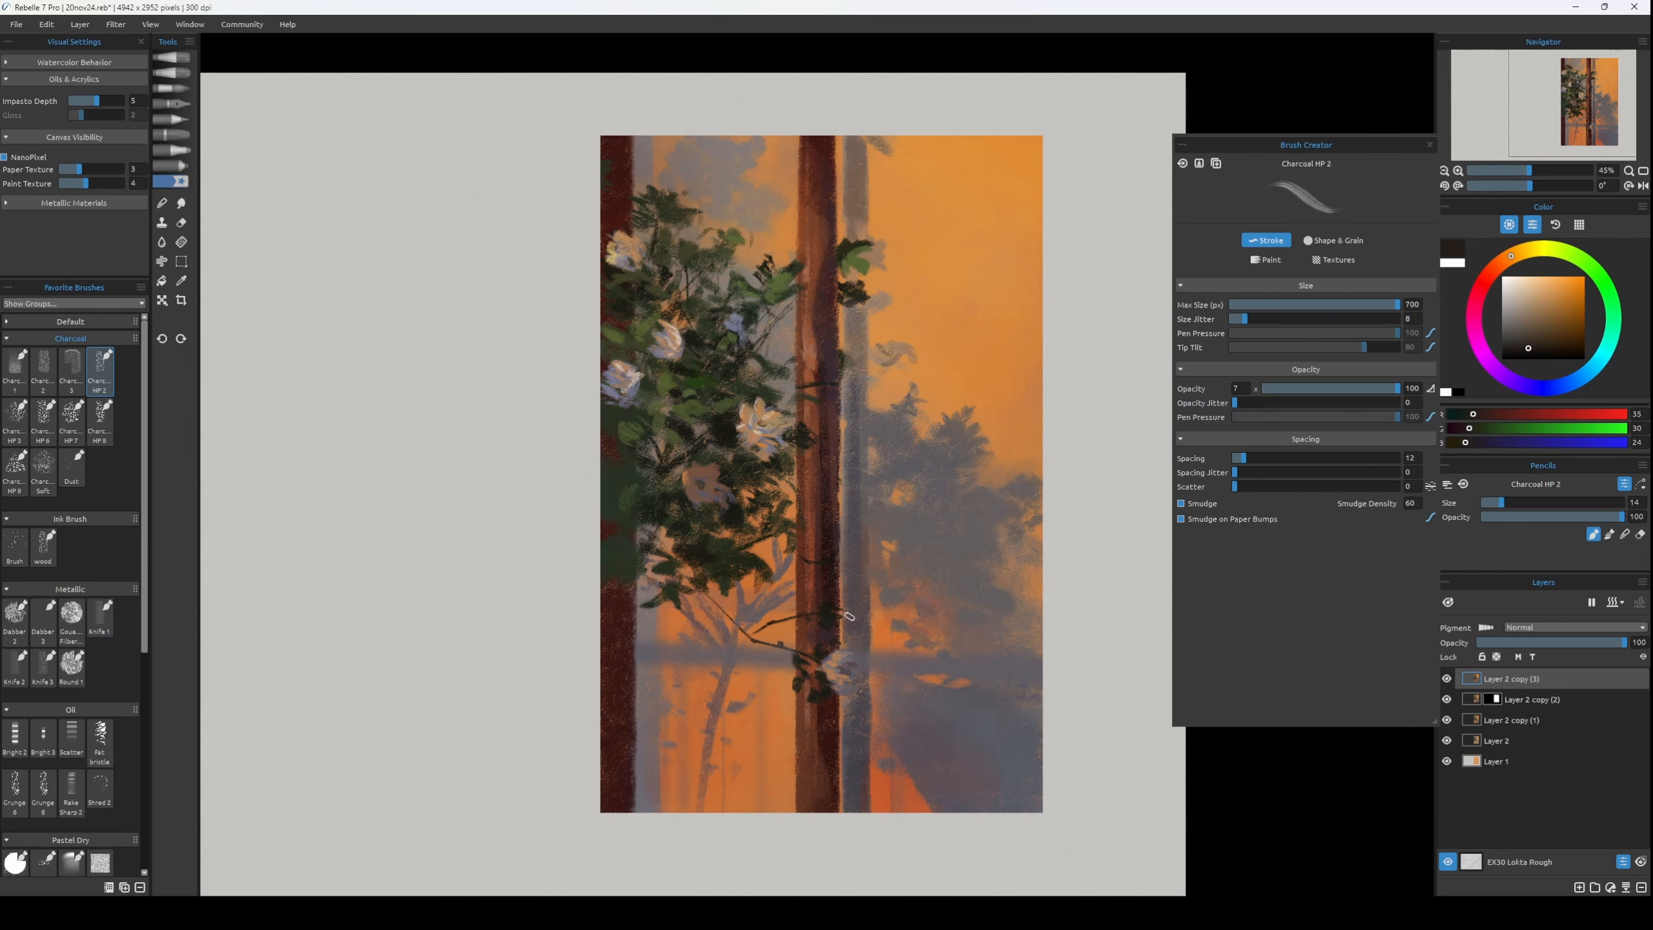
Touch up the lower trunk edge with dark grey RGB 69, 65, 72 at size 16 and sample orange RGB 193, 117, 70 at size 18.
{"action": "key", "text": "bracketright"}
{"action": "key", "text": "bracketright"}
{"action": "left_click", "coordinate": [852, 704], "text": "alt"}
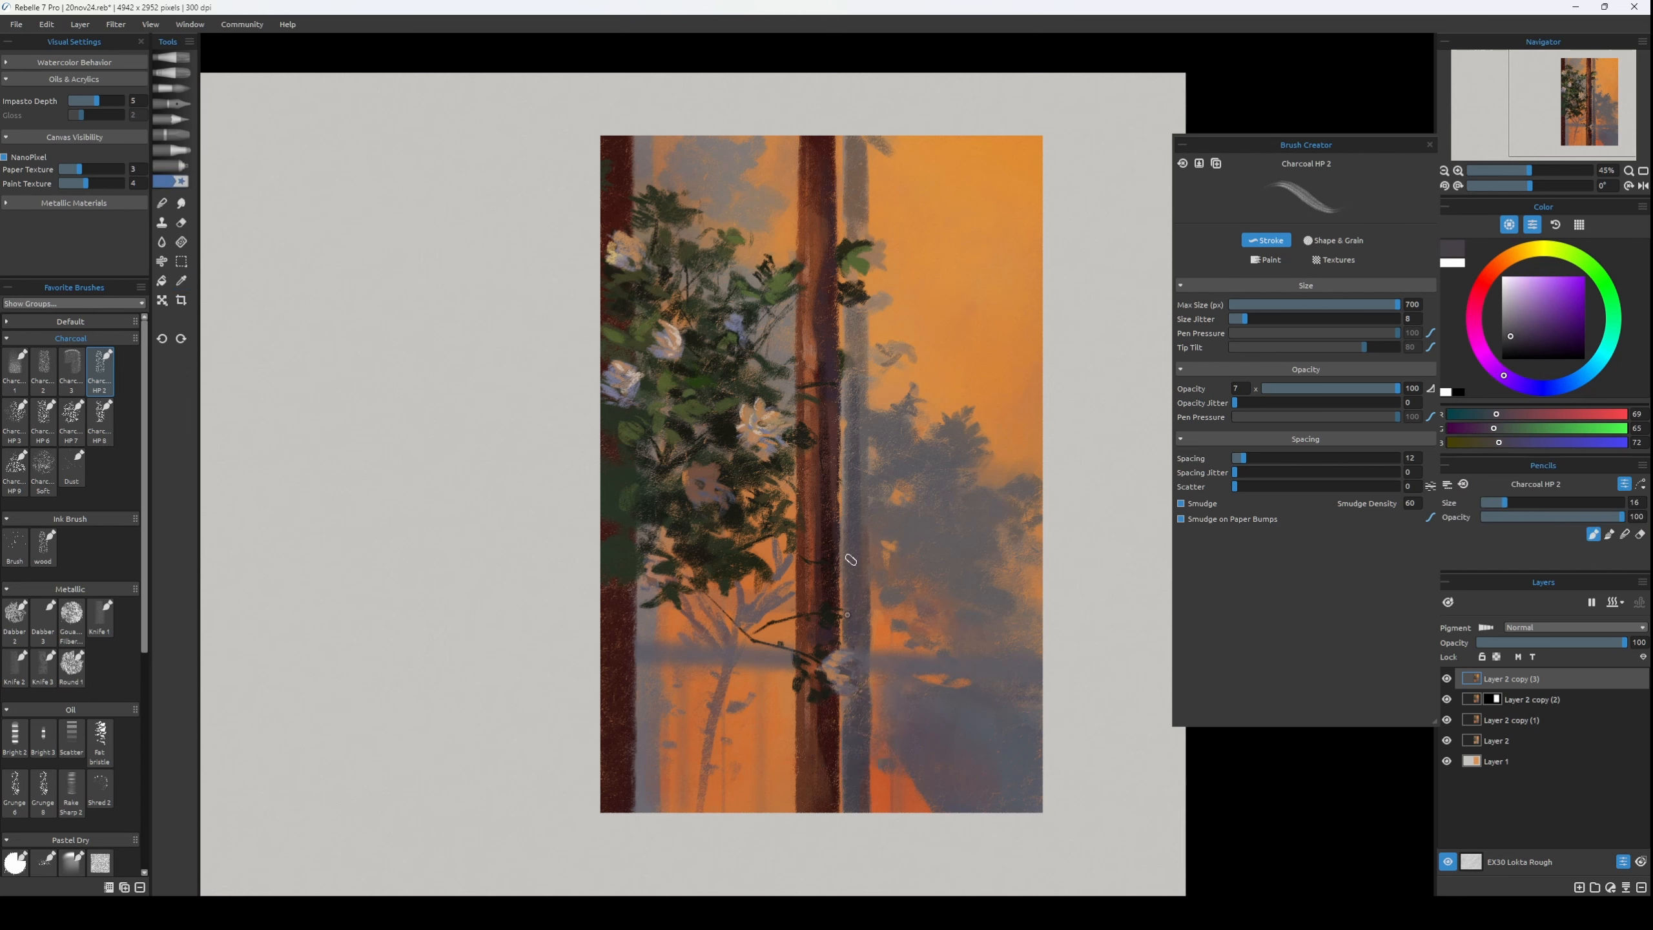
{"action": "key", "text": "bracketleft"}
{"action": "key", "text": "bracketleft"}
{"action": "key", "text": "bracketleft"}
{"action": "key", "text": "bracketleft"}
{"action": "key", "text": "bracketleft"}
{"action": "key", "text": "bracketleft"}
{"action": "left_click", "coordinate": [725, 667], "text": "alt"}
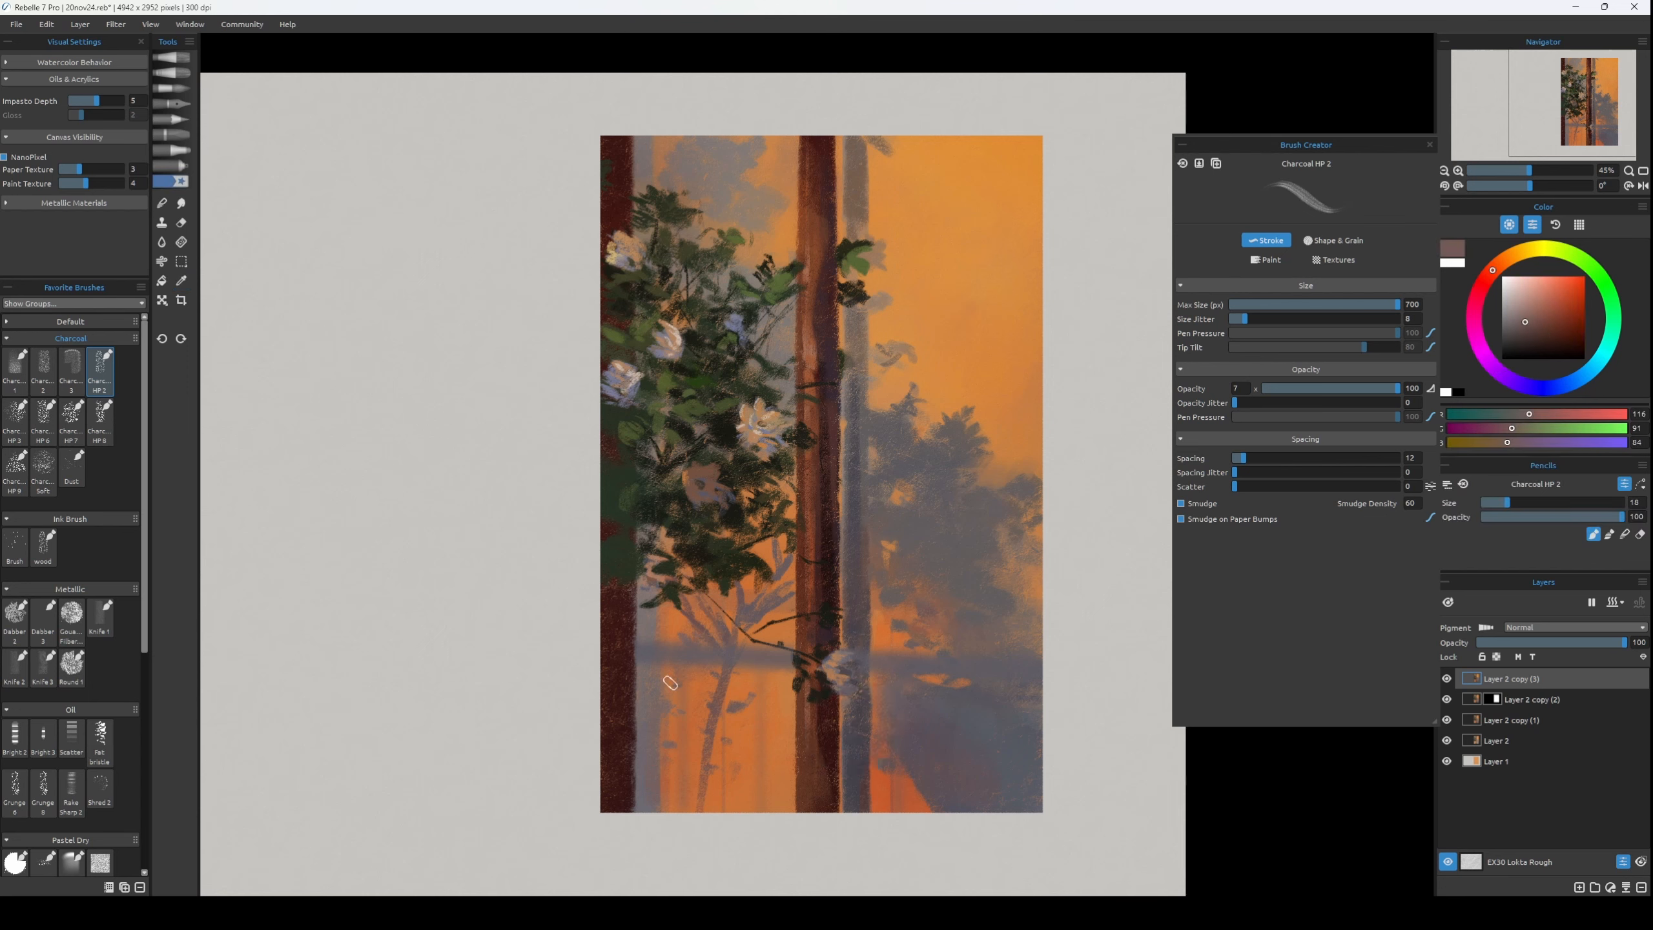
{"action": "left_click", "coordinate": [796, 593], "text": "alt"}
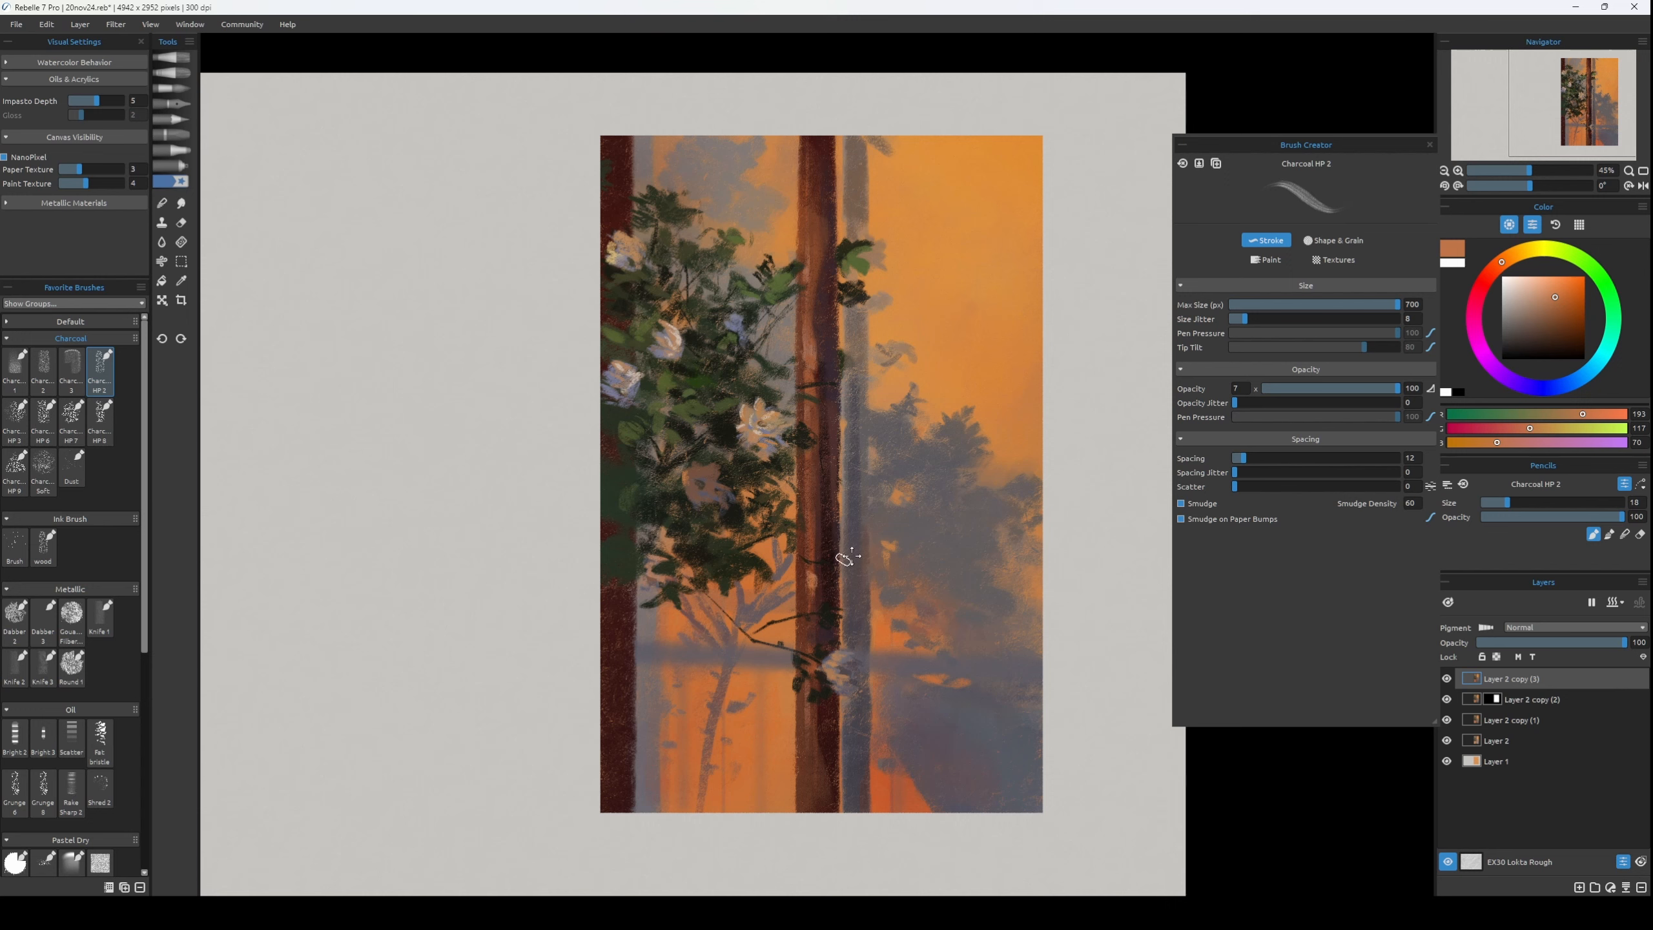
Paint small sunlit highlights down the central trunk in light orange RGB 239, 148, 94 at brush size 14.
{"action": "key", "text": "bracketleft"}
{"action": "left_click", "coordinate": [793, 560], "text": "alt"}
{"action": "left_click_drag", "start_coordinate": [813, 556], "coordinate": [813, 552]}
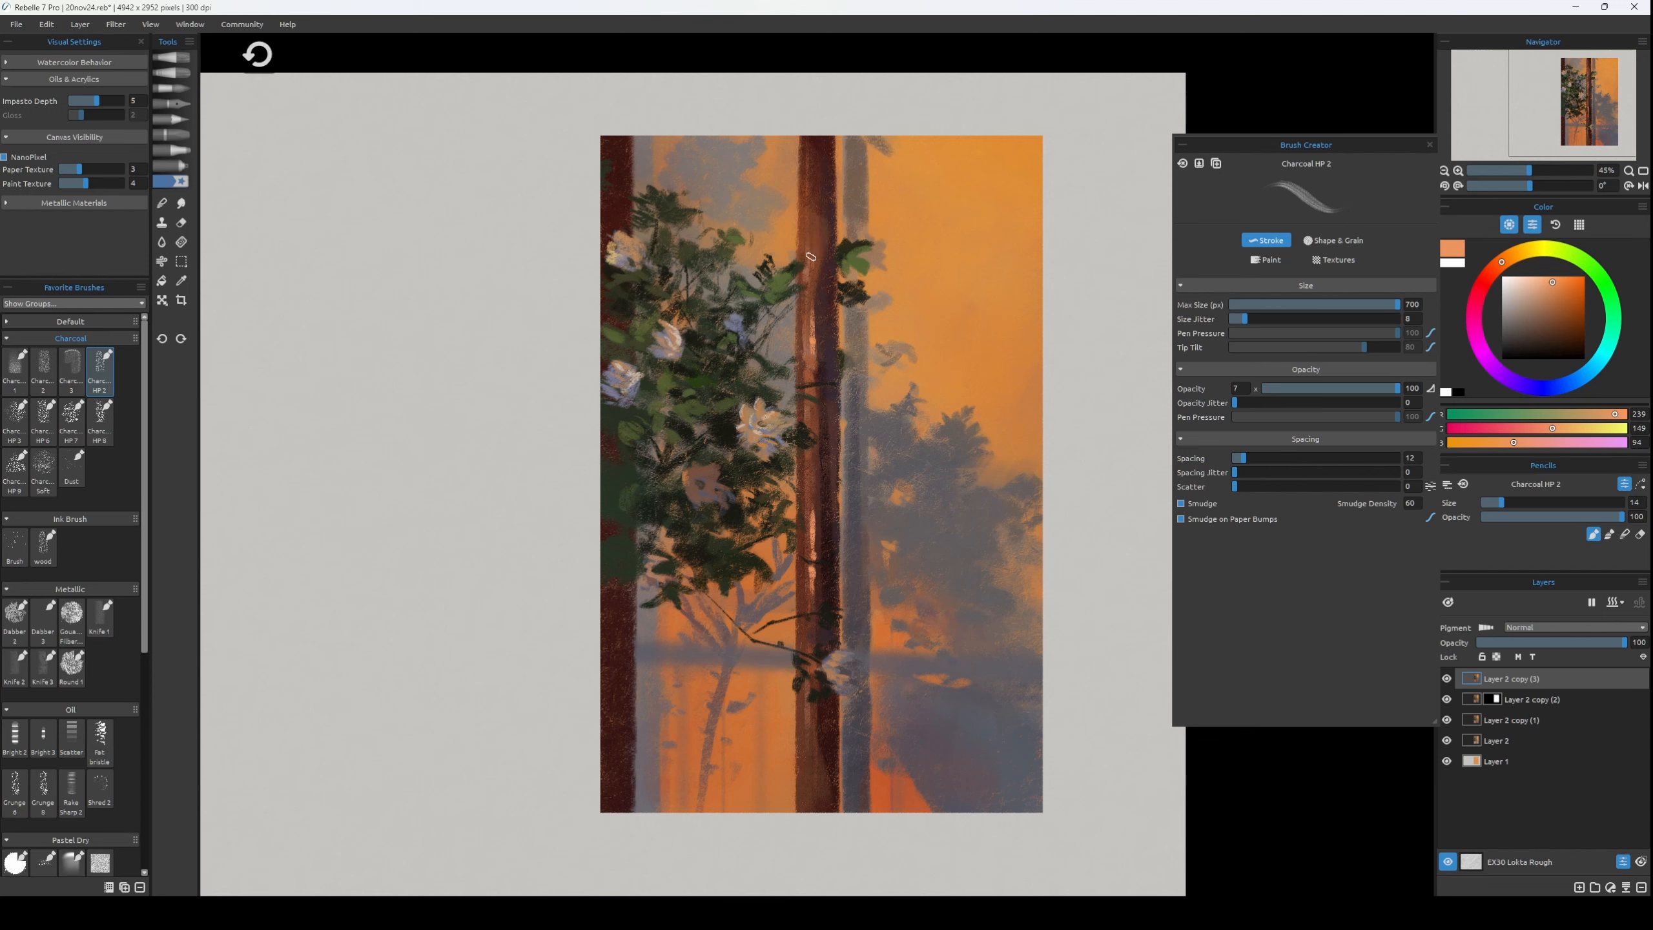
{"action": "mouse_move", "coordinate": [811, 237]}
{"action": "left_mouse_down"}
{"action": "mouse_move", "coordinate": [811, 270]}
{"action": "mouse_move", "coordinate": [810, 219]}
{"action": "left_mouse_up"}
Flip the canvas, sample dark trunk brown RGB 58, 36, 41, flip back and resample highlight orange RGB 239, 148, 94.
{"action": "key", "text": "h"}
{"action": "left_click", "coordinate": [575, 337], "text": "alt"}
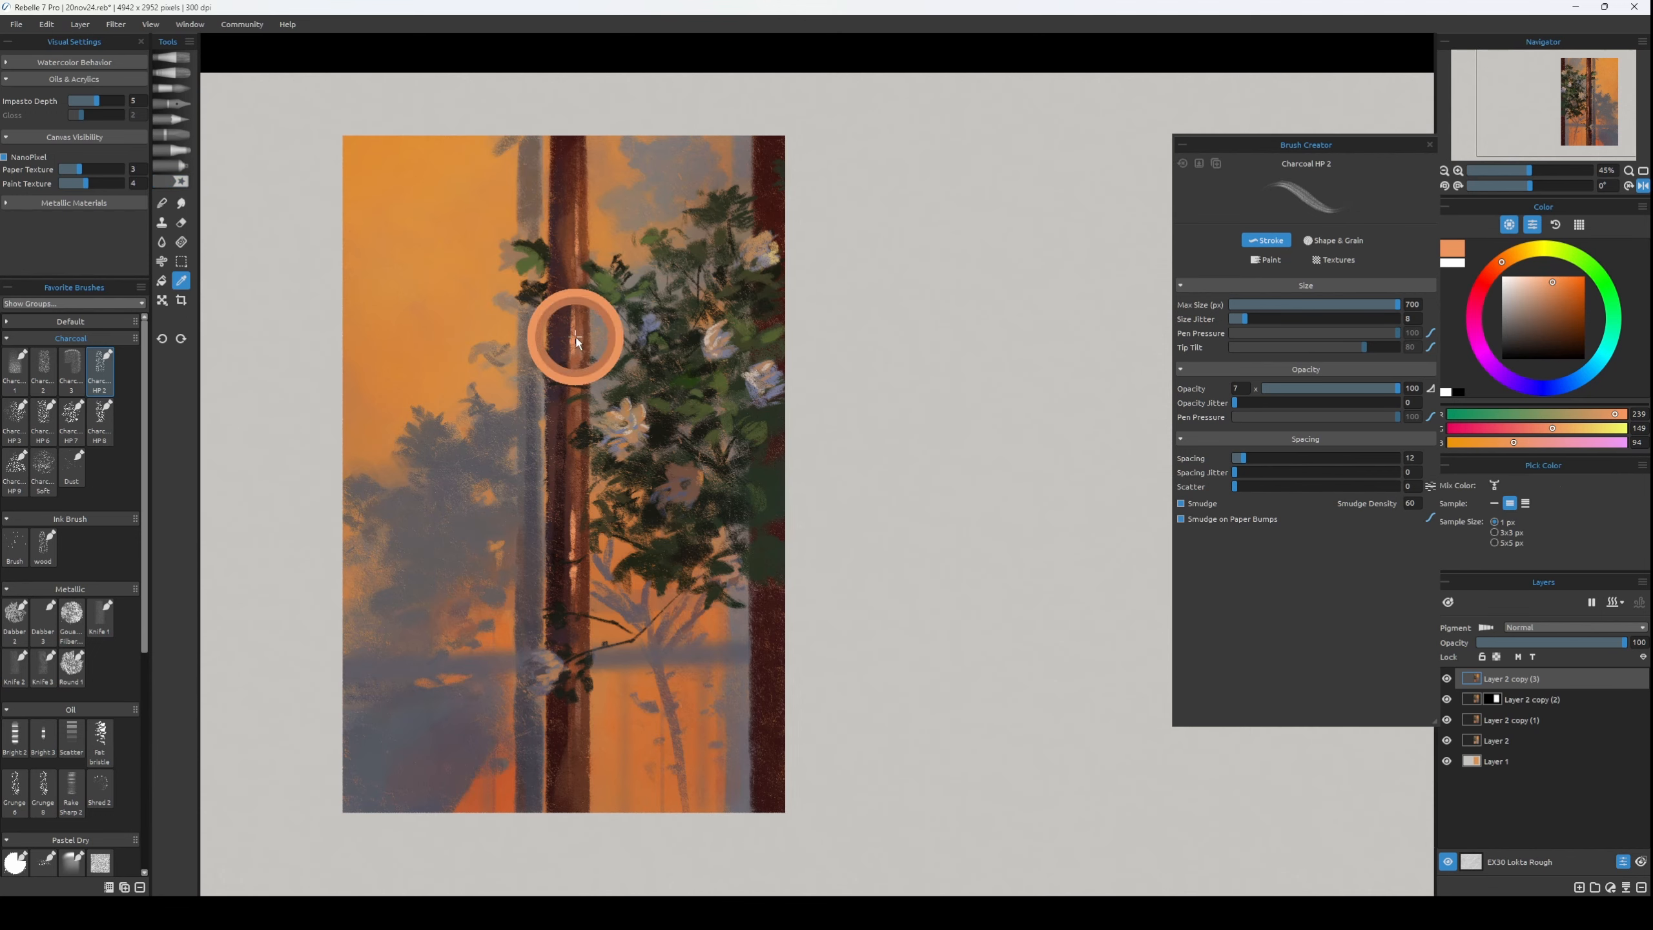
{"action": "left_click", "coordinate": [567, 248], "text": "alt"}
{"action": "key", "text": "h"}
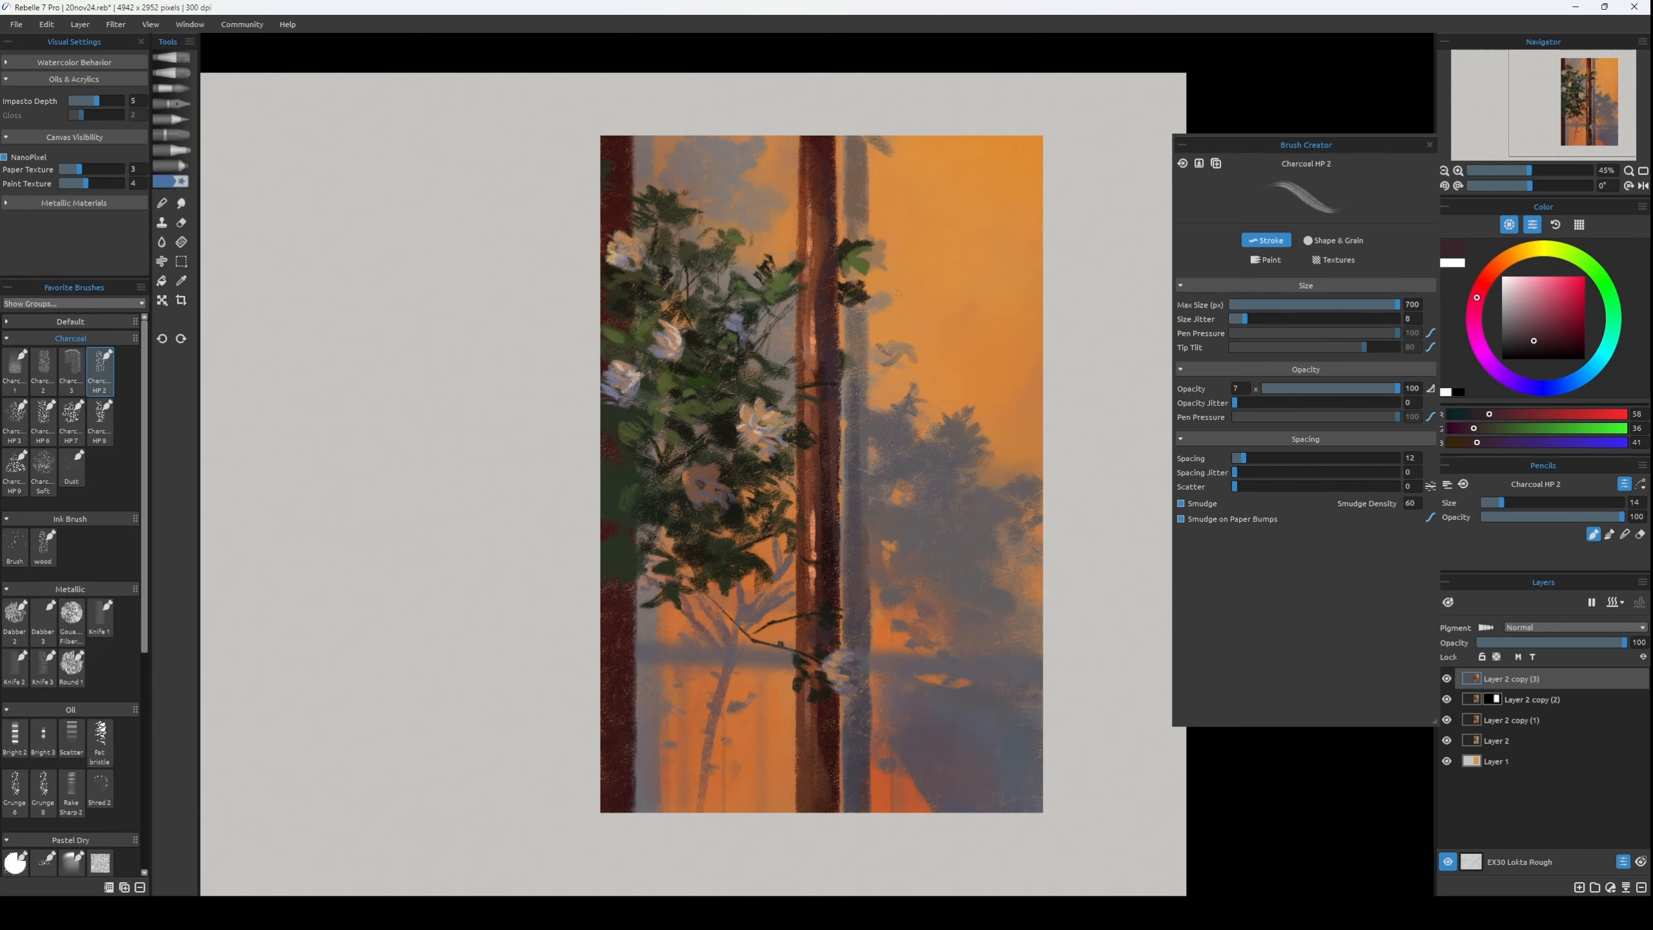
{"action": "left_click", "coordinate": [812, 326], "text": "alt"}
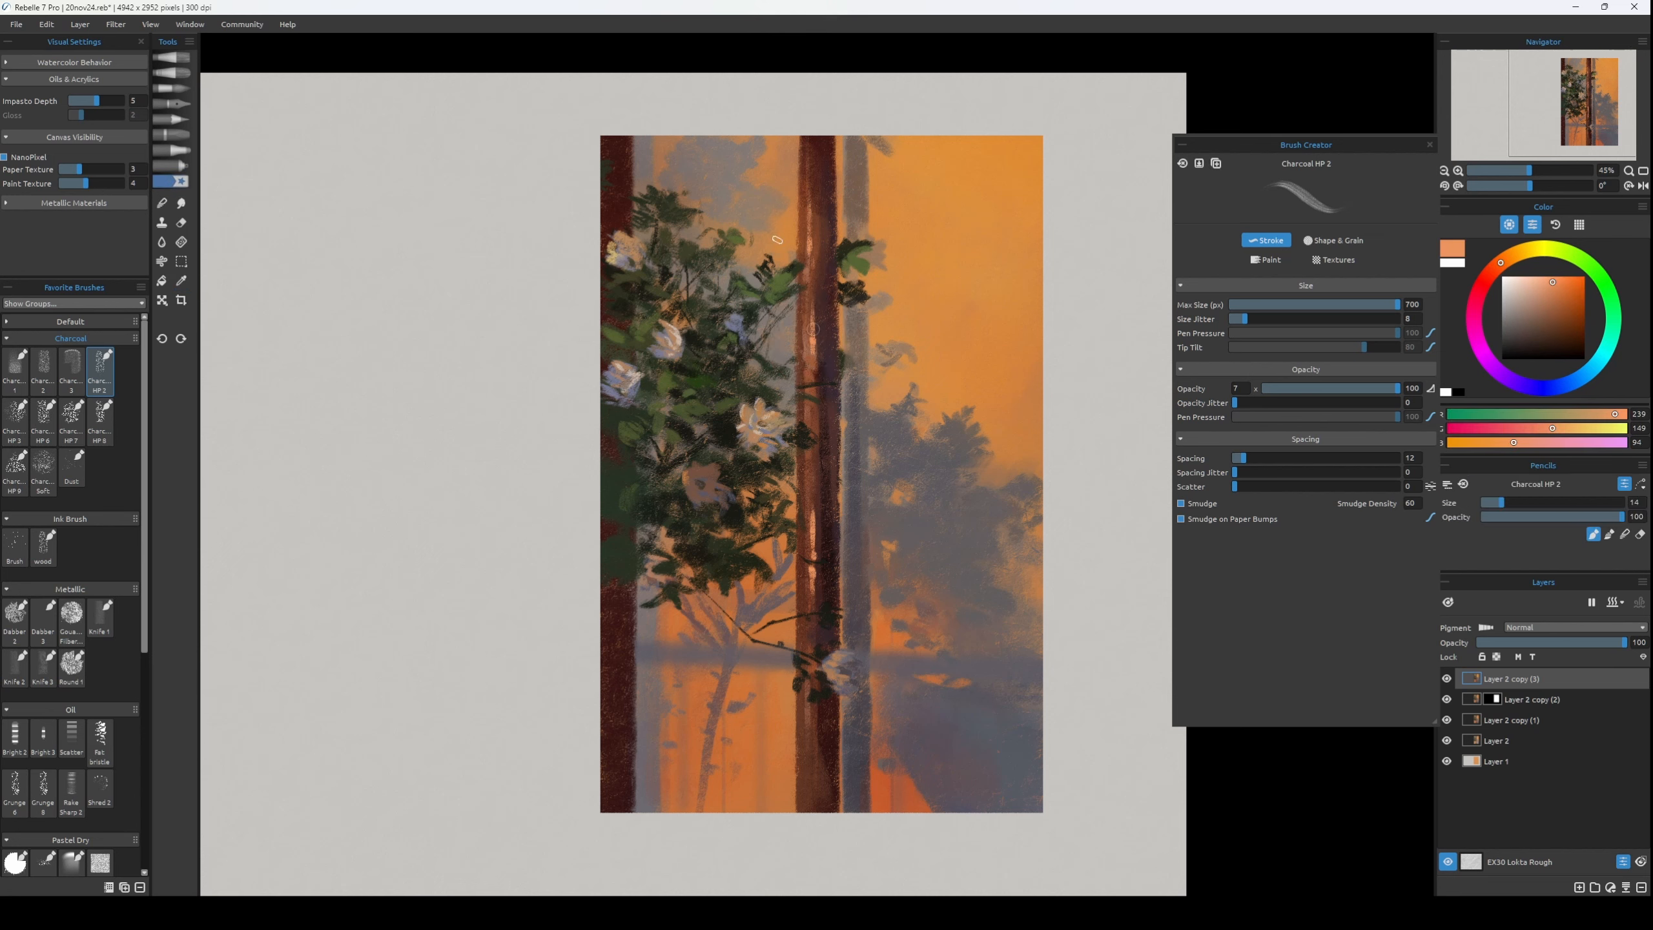
Add thin orange light strokes along the central trunk's shaded edge, undoing and repainting the upper one.
{"action": "left_click_drag", "start_coordinate": [837, 399], "coordinate": [836, 571]}
{"action": "left_click_drag", "start_coordinate": [838, 400], "coordinate": [840, 437]}
{"action": "key", "text": "ctrl+z"}
{"action": "left_click_drag", "start_coordinate": [837, 325], "coordinate": [838, 430]}
Accent the thin branch below the foliage with a small orange highlight and sample dark olive RGB 67, 56, 33 at brush size 7.
{"action": "key", "text": "["}
{"action": "key", "text": "["}
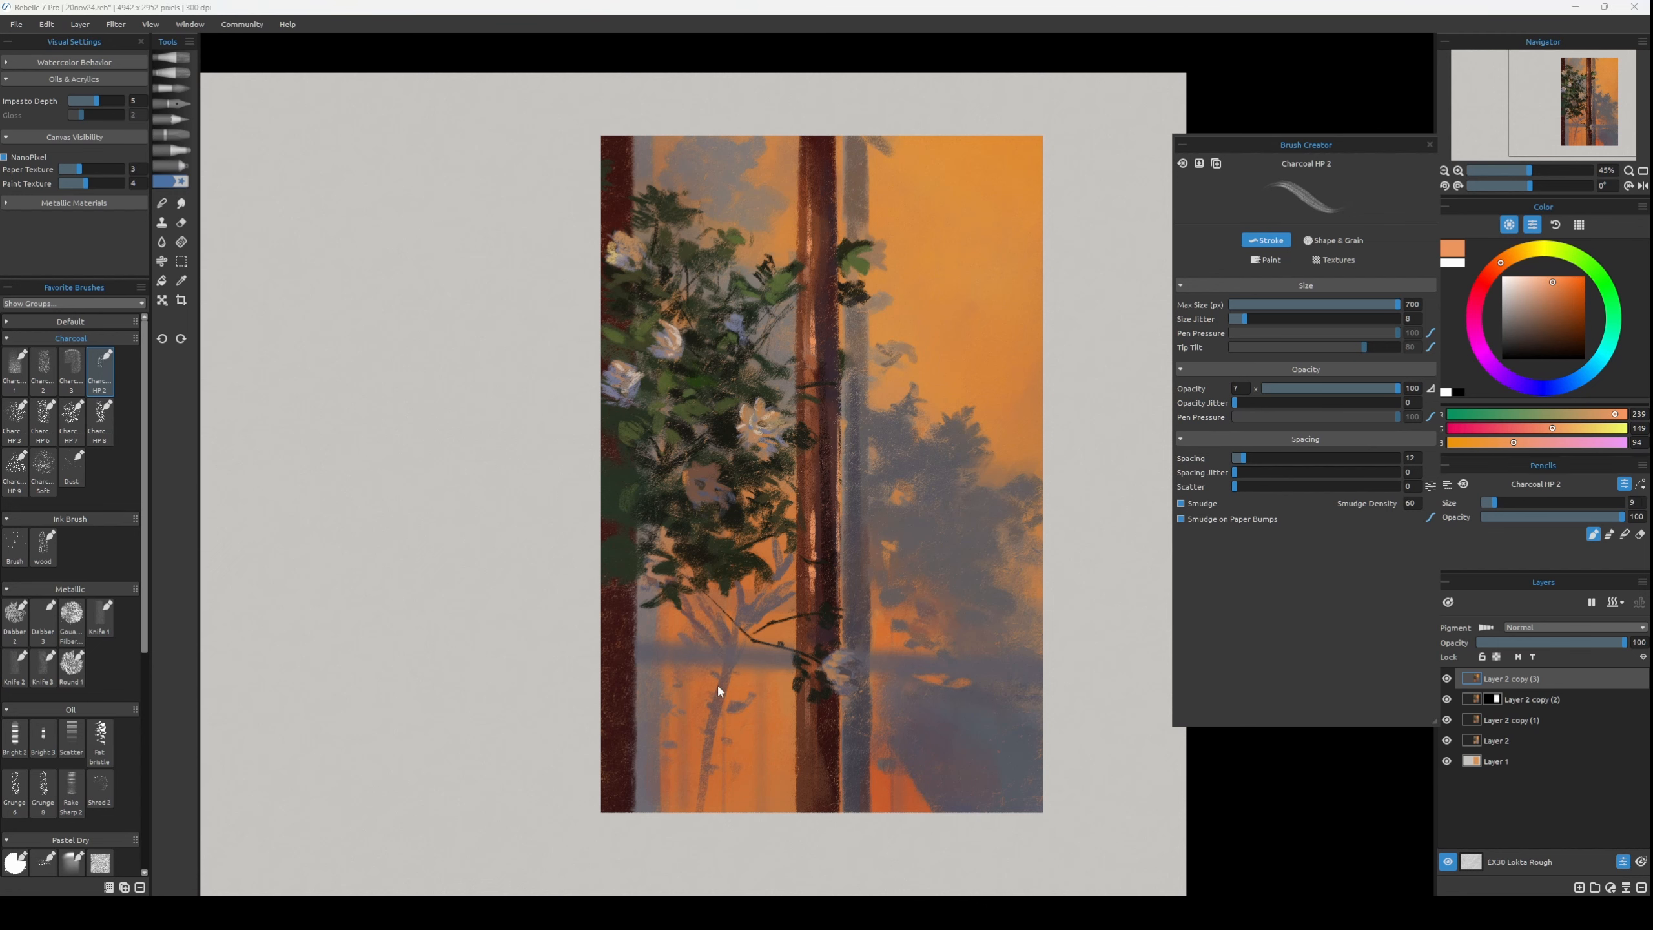
{"action": "left_click", "coordinate": [732, 555], "text": "alt"}
{"action": "key", "text": "["}
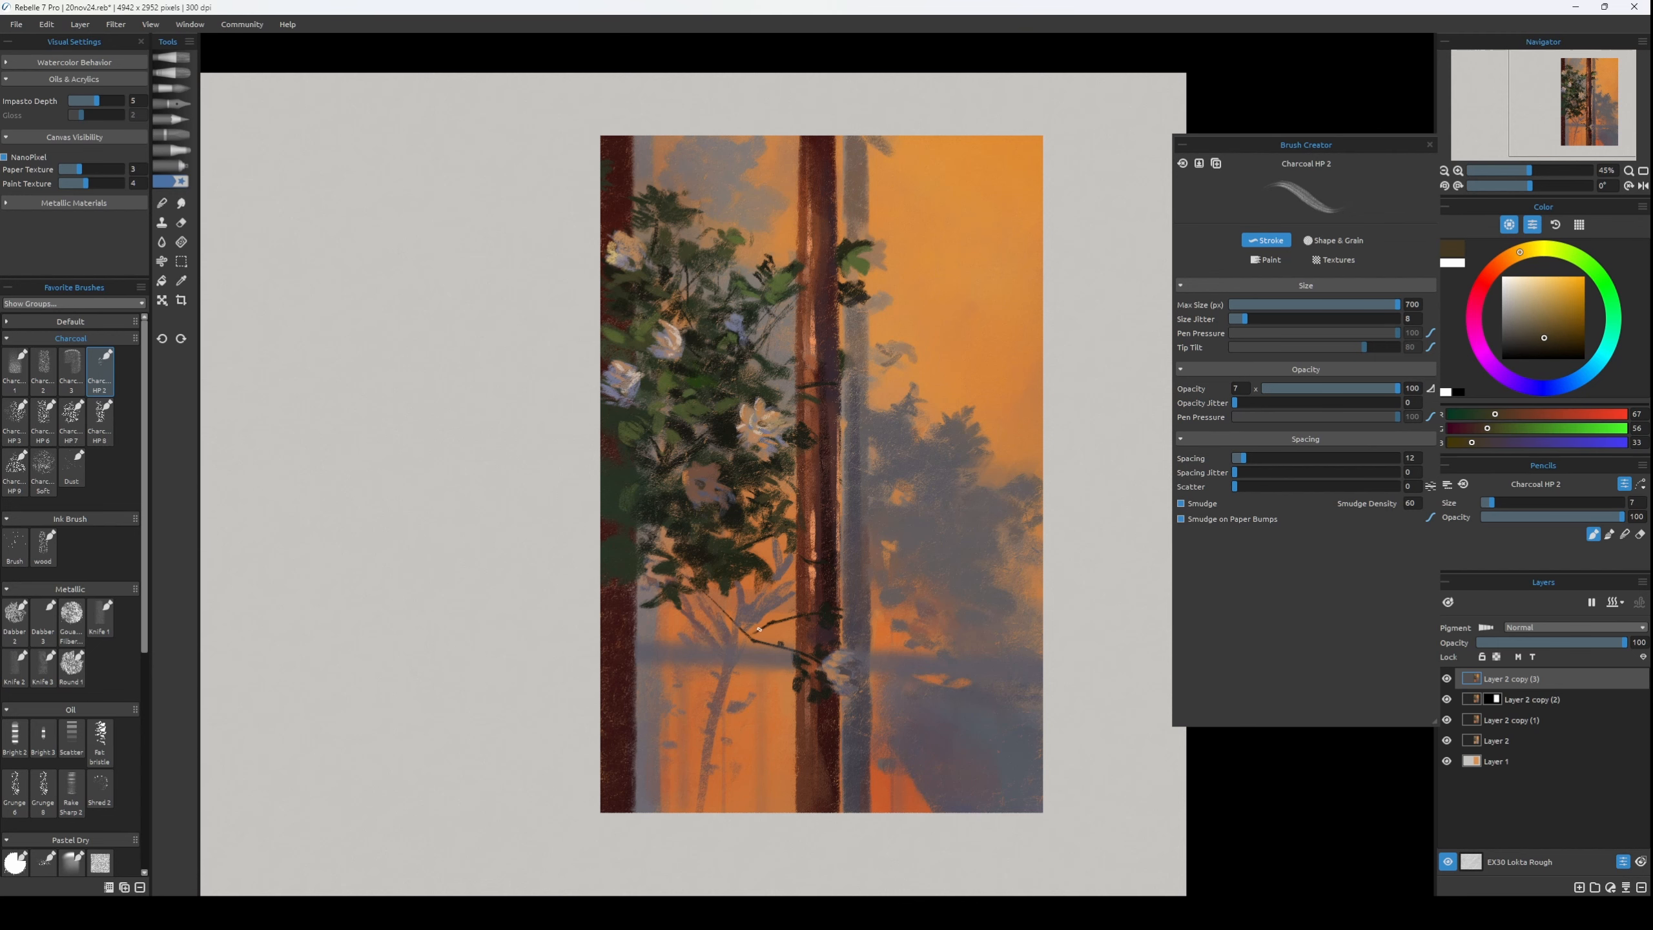
{"action": "left_click", "coordinate": [1449, 685]}
{"action": "left_click", "coordinate": [1449, 685]}
Rework the pale flower beside the lower central trunk with sampled grey RGB 124, 111, 113 and tan RGB 168, 119, 83 at brush size 16.
{"action": "key", "text": "]"}
{"action": "key", "text": "]"}
{"action": "key", "text": "]"}
{"action": "key", "text": "]"}
{"action": "key", "text": "]"}
{"action": "key", "text": "]"}
{"action": "key", "text": "]"}
{"action": "key", "text": "]"}
{"action": "key", "text": "]"}
{"action": "key", "text": "]"}
{"action": "key", "text": "]"}
{"action": "key", "text": "]"}
{"action": "left_click", "coordinate": [841, 668], "text": "alt"}
{"action": "left_click_drag", "start_coordinate": [845, 662], "coordinate": [831, 669]}
{"action": "left_click", "coordinate": [843, 653], "text": "alt"}
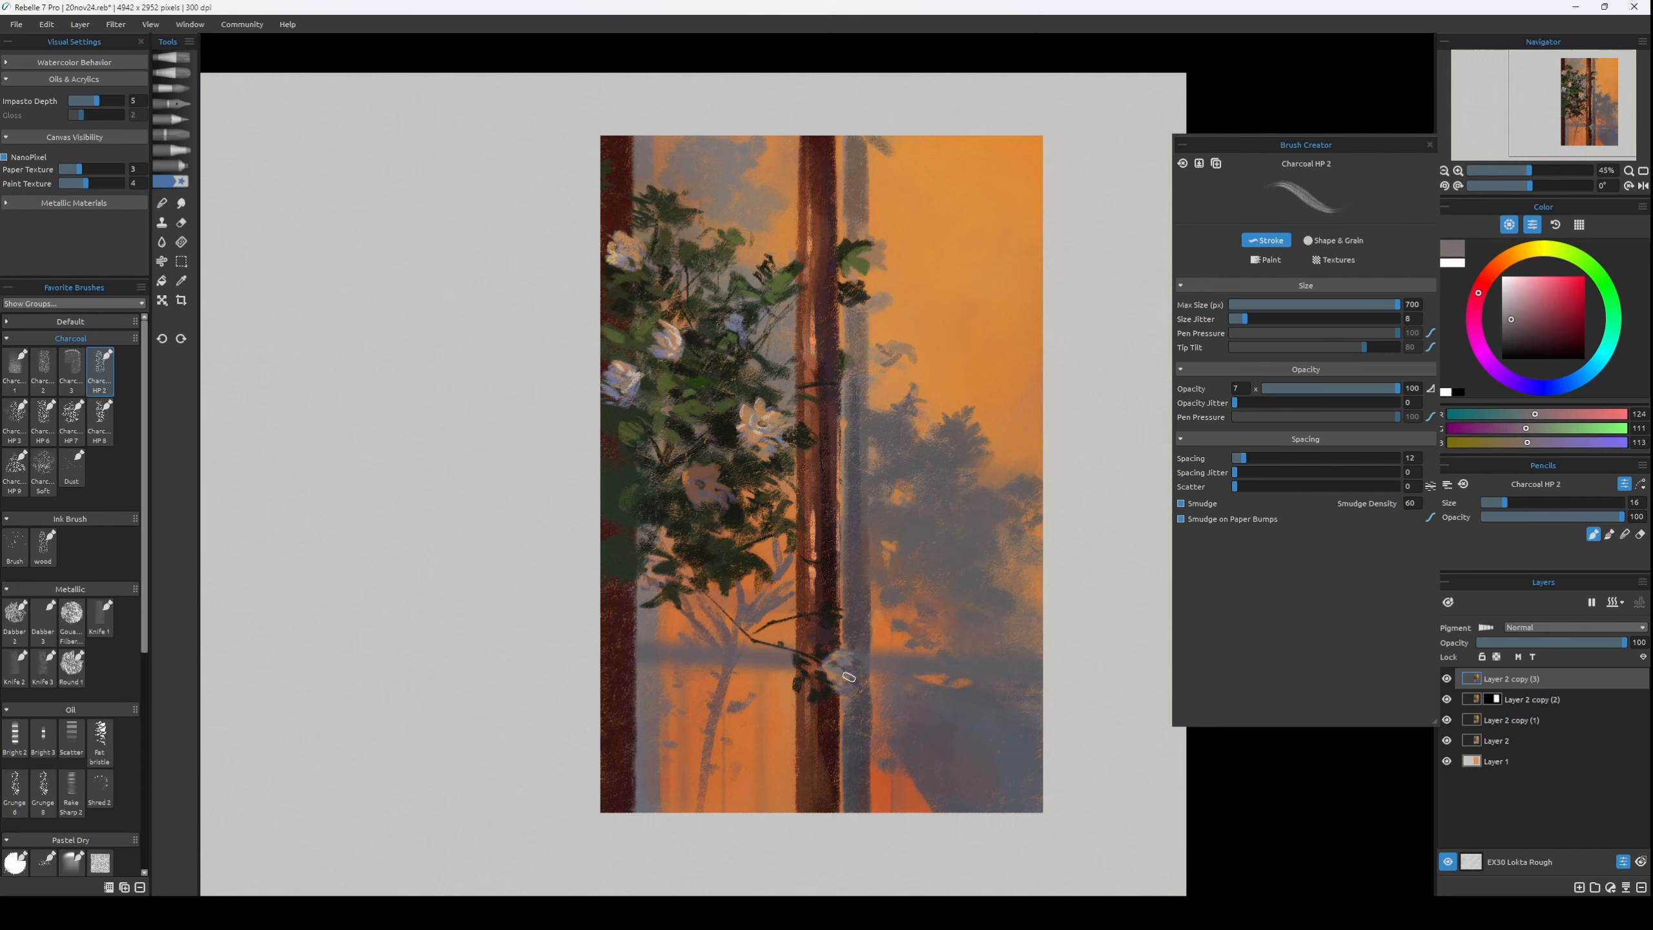
{"action": "left_click", "coordinate": [837, 682], "text": "alt"}
{"action": "left_click", "coordinate": [847, 664], "text": "alt"}
{"action": "left_click", "coordinate": [842, 652], "text": "alt"}
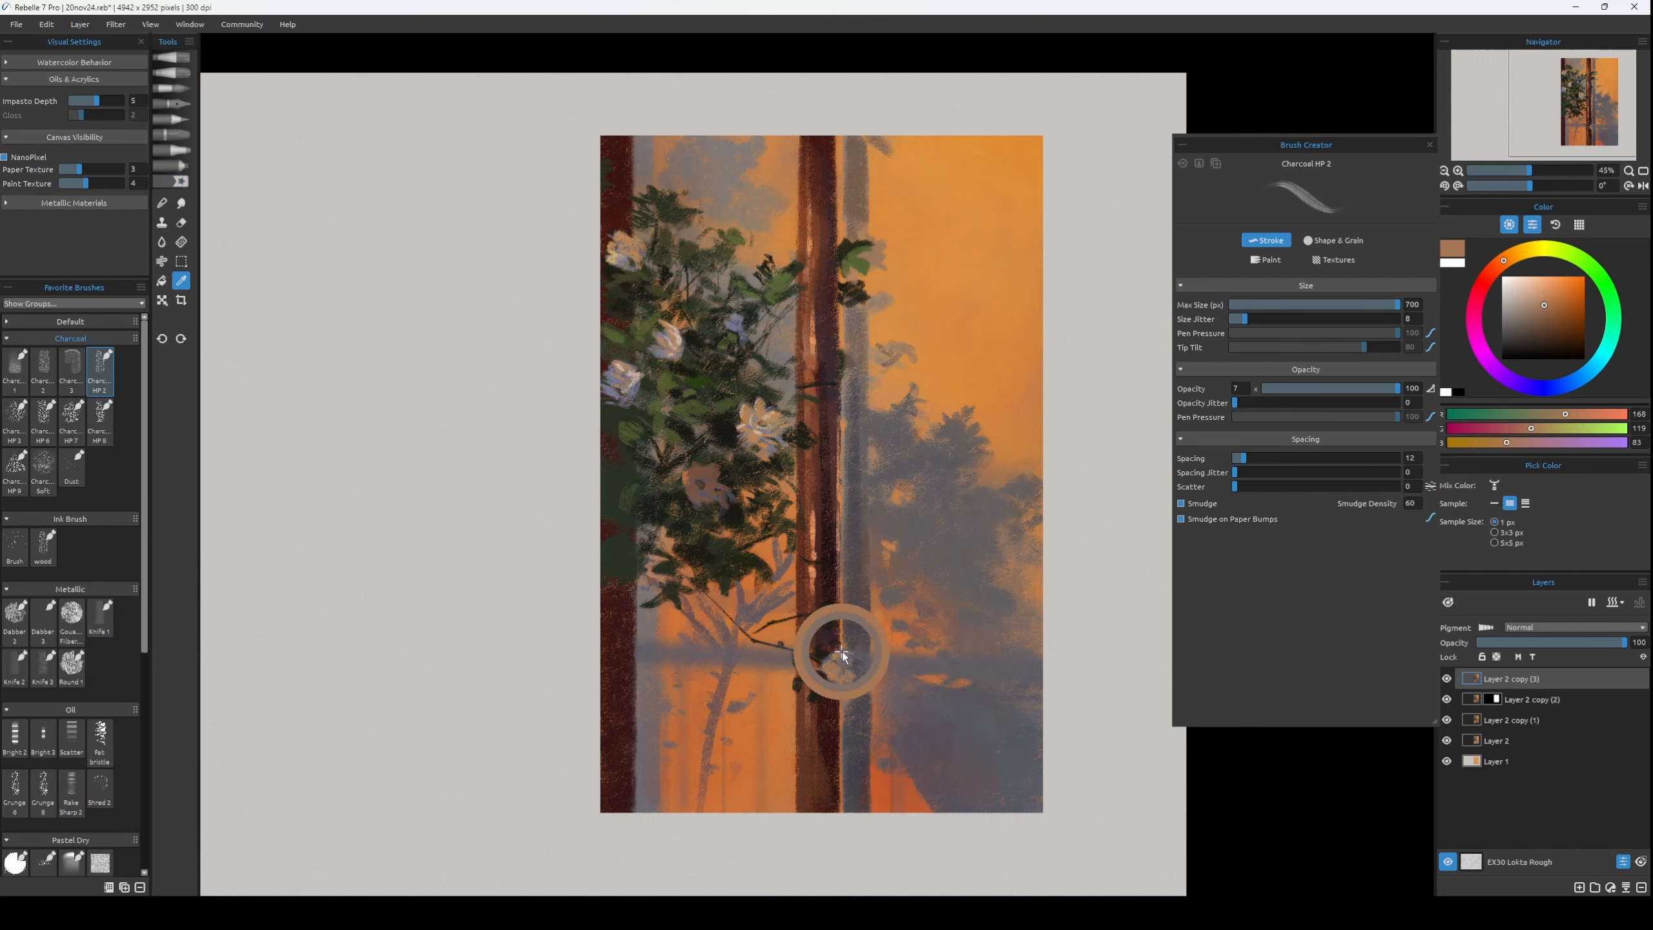
{"action": "left_click_drag", "start_coordinate": [841, 654], "coordinate": [831, 666]}
Reduce the brush to size 12, flip the canvas, sample muted orange RGB 200, 124, 63 and flip the canvas back.
{"action": "key", "text": "["}
{"action": "key", "text": "["}
{"action": "key", "text": "["}
{"action": "key", "text": "["}
{"action": "key", "text": "h"}
{"action": "left_click", "coordinate": [592, 689], "text": "alt"}
{"action": "key", "text": "h"}
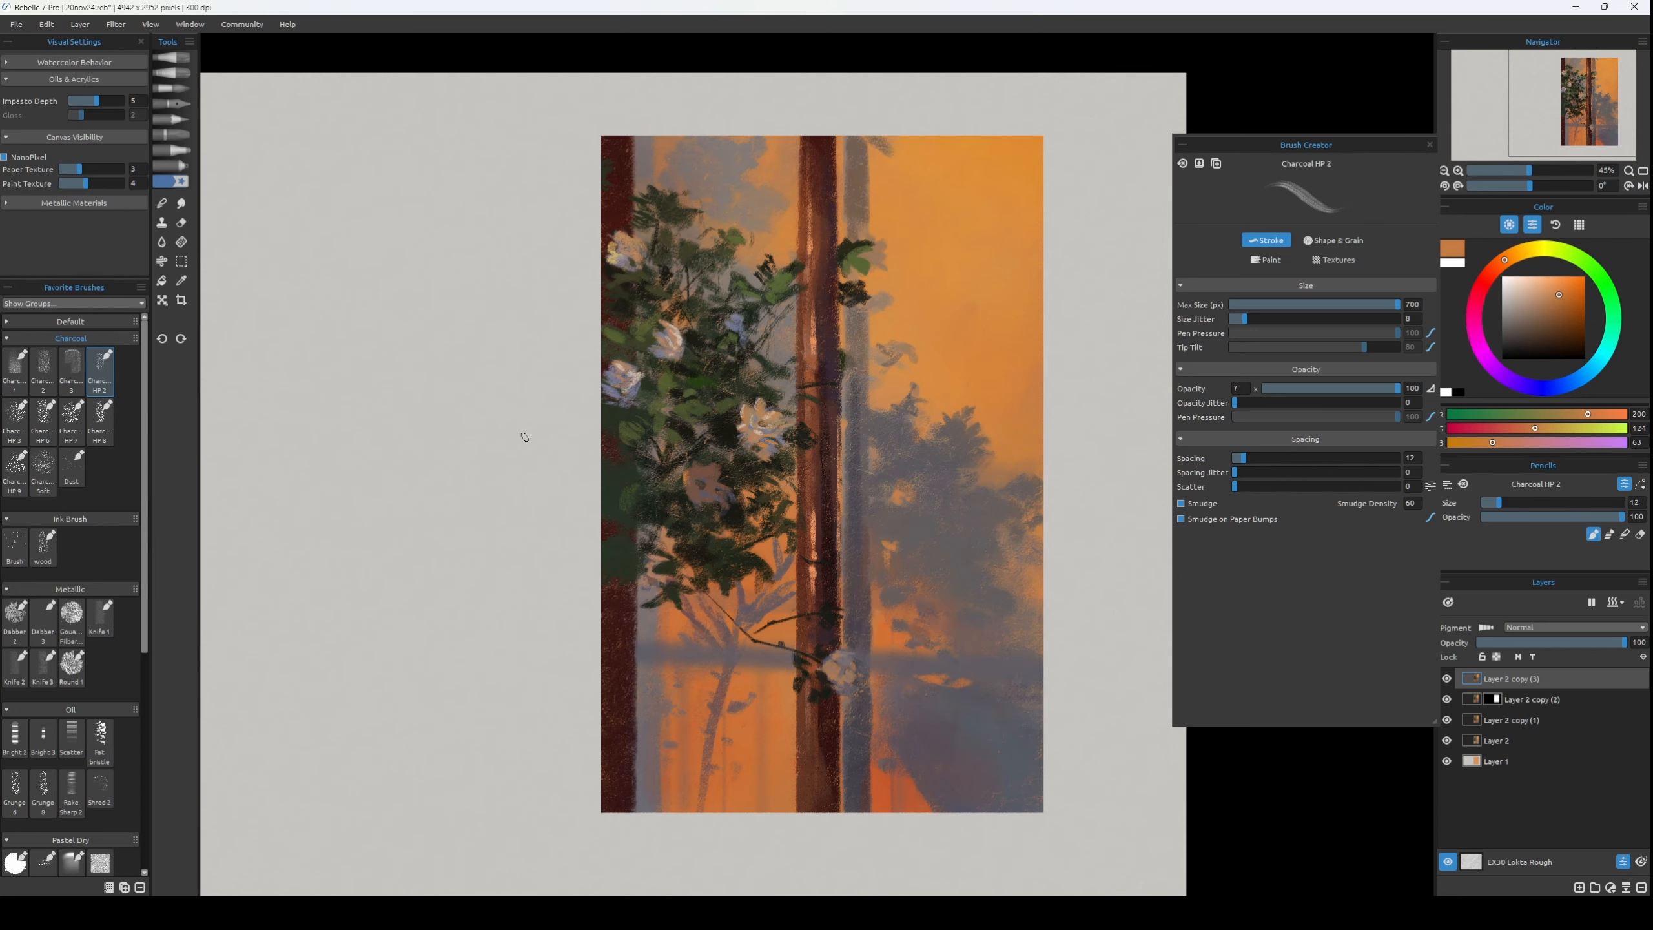
Touch up the lower central trunk's sunlit edge with browns RGB 128, 77, 56 and RGB 101, 57, 37 at brush sizes 18 and 20.
{"action": "key", "text": "]"}
{"action": "key", "text": "]"}
{"action": "left_click", "coordinate": [787, 733], "text": "alt"}
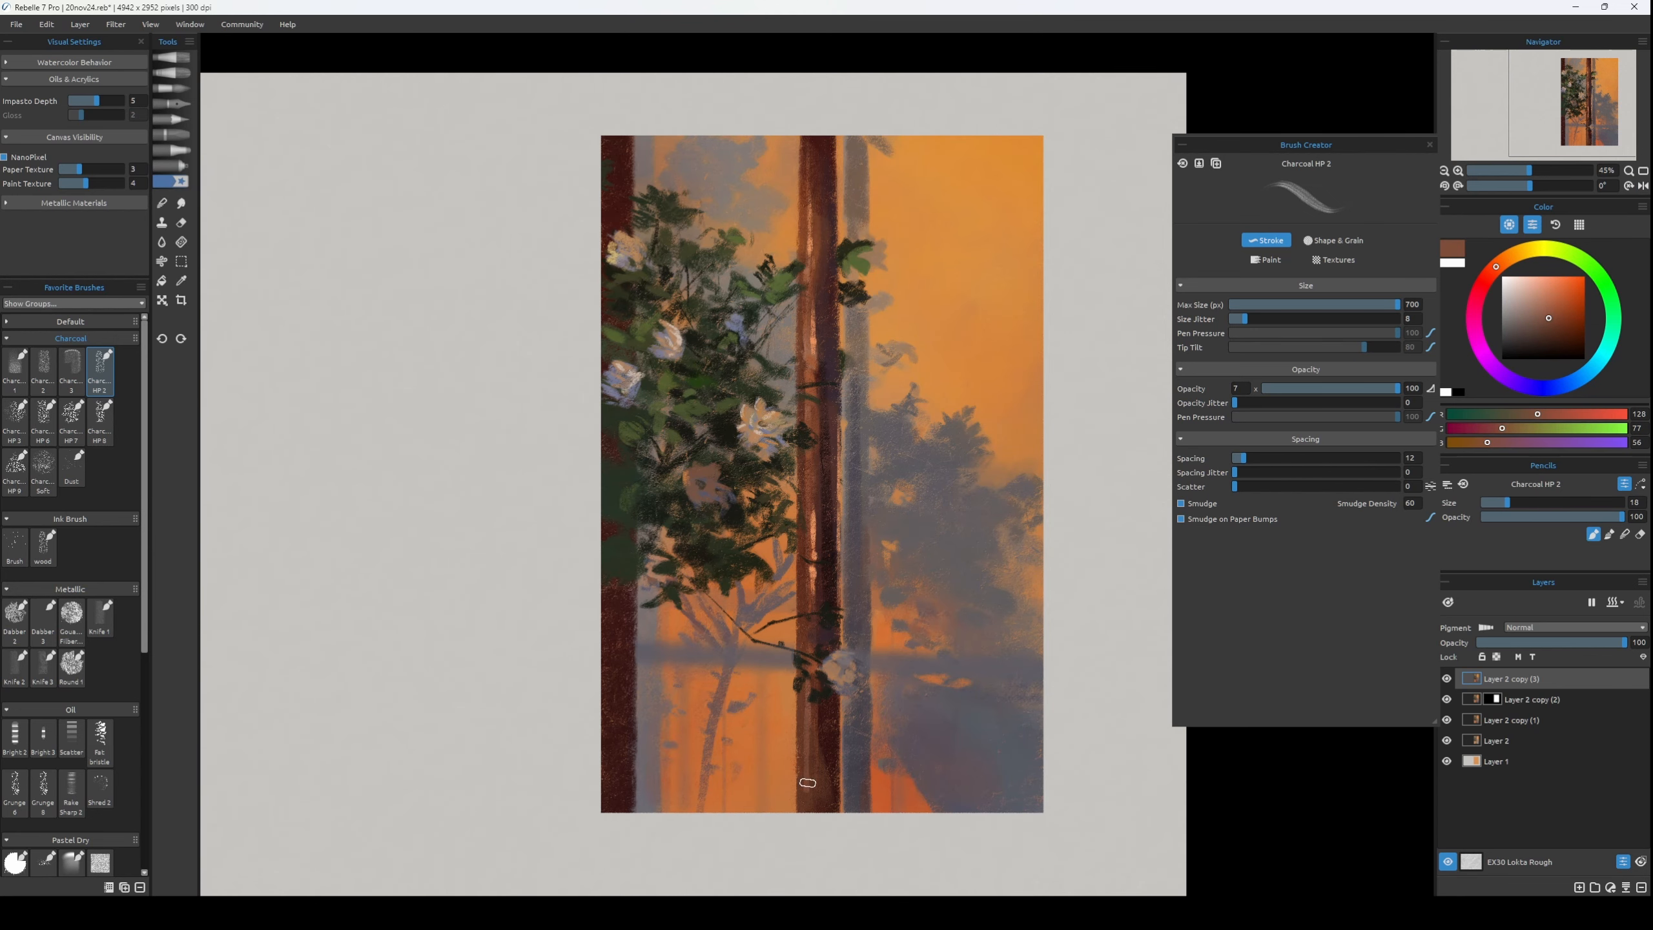
{"action": "key", "text": "]"}
{"action": "key", "text": "]"}
{"action": "left_click", "coordinate": [800, 741], "text": "alt"}
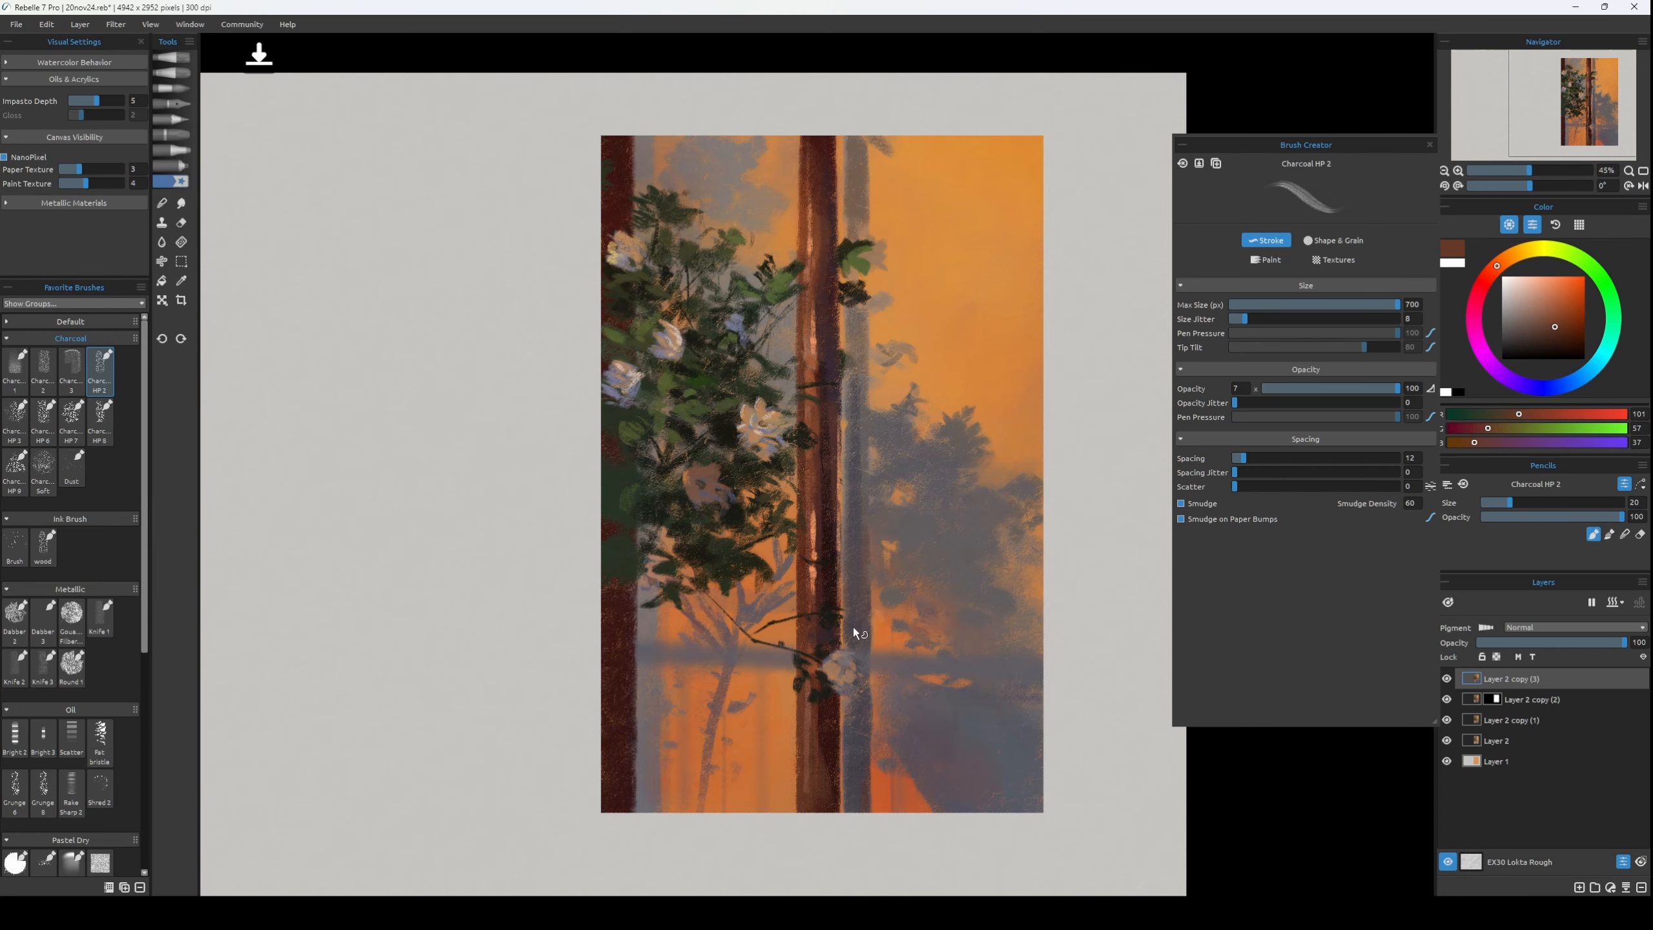
Save the painting and start cropping away the blank canvas beside the panel, narrowing the crop to about 2211 px wide.
{"action": "key", "text": "s"}
{"action": "mouse_move", "coordinate": [590, 123]}
{"action": "left_mouse_down"}
{"action": "mouse_move", "coordinate": [1068, 828]}
{"action": "mouse_move", "coordinate": [1057, 843]}
{"action": "left_mouse_up"}
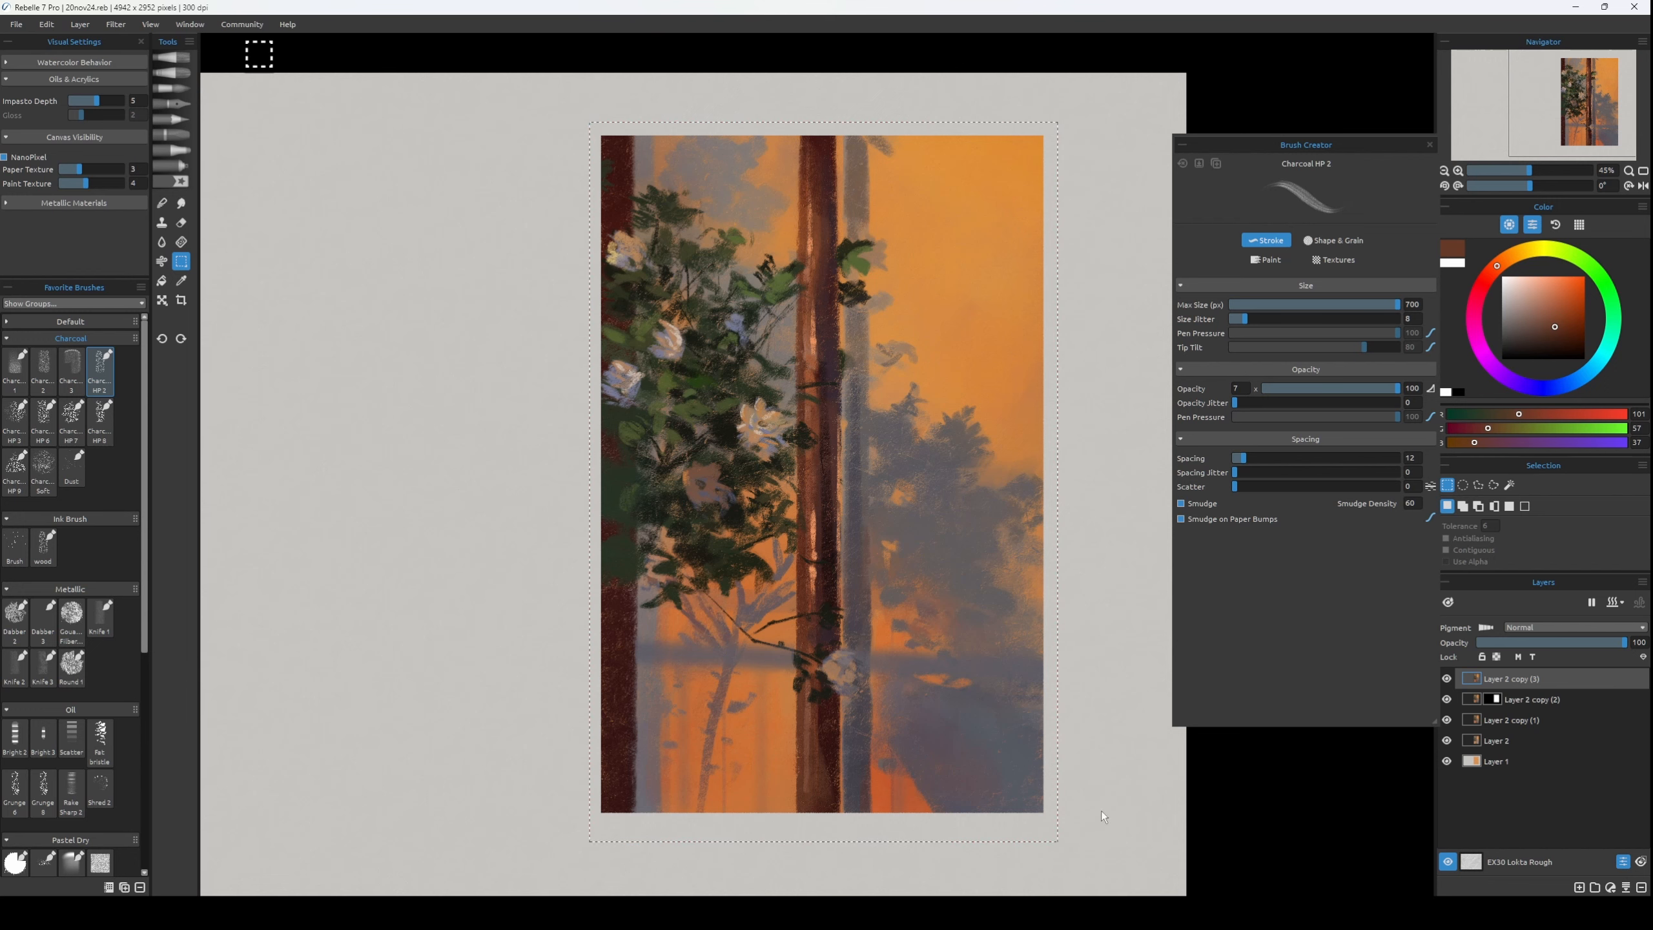
{"action": "key", "text": "c"}
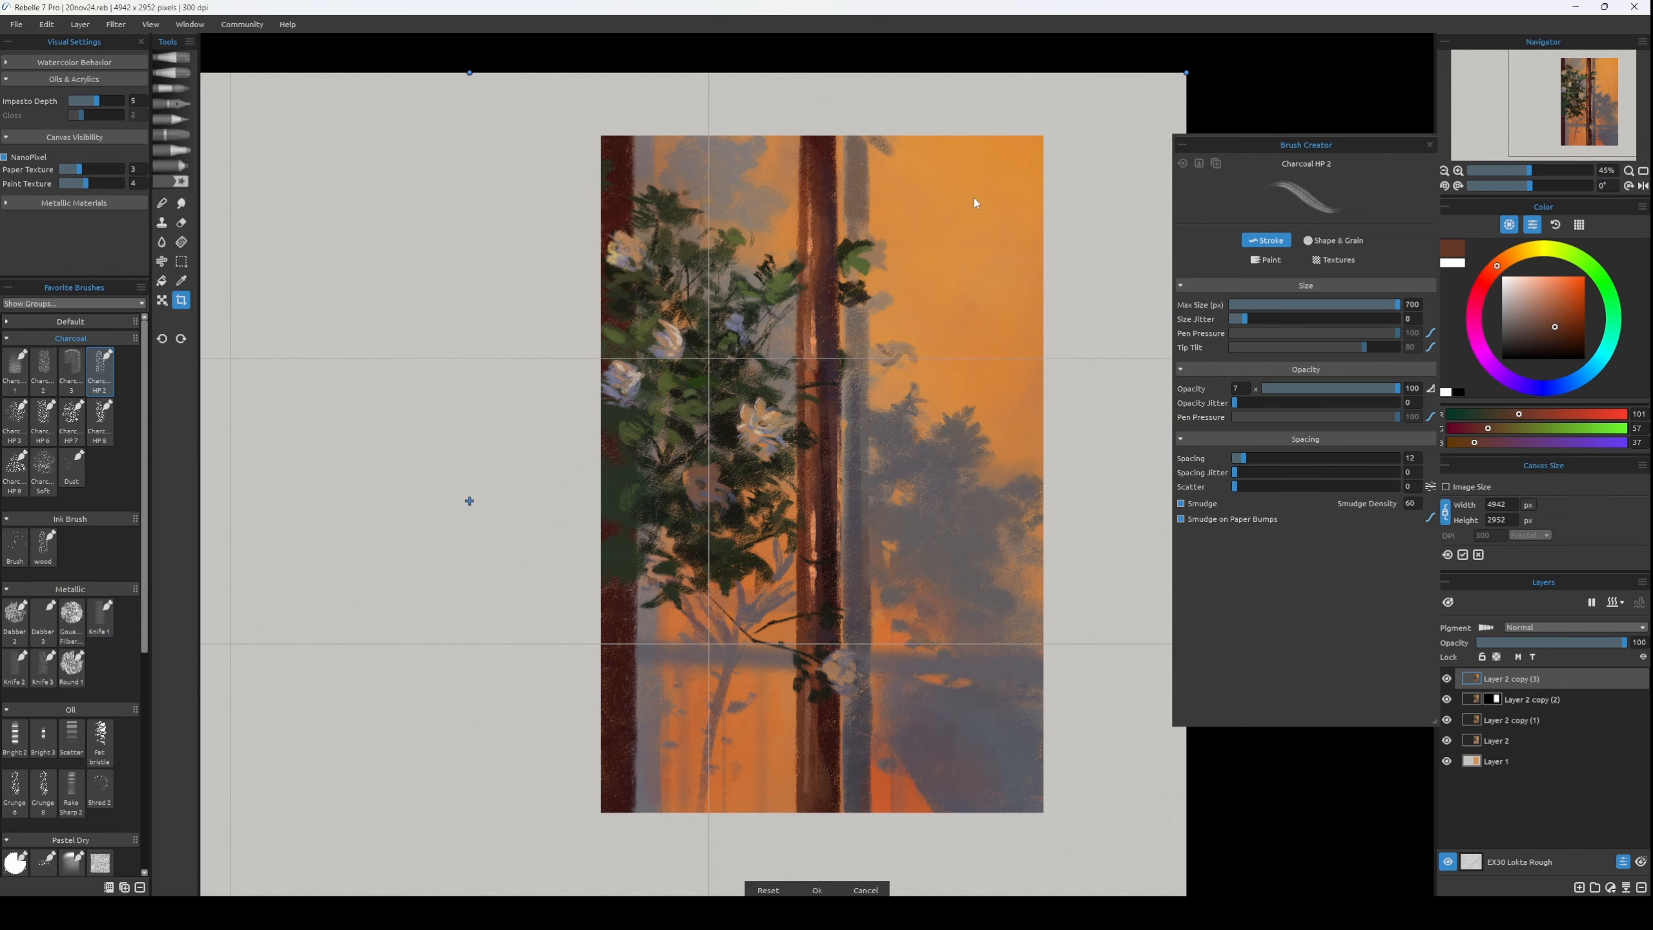
{"action": "key", "text": "ctrl+minus"}
{"action": "key", "text": "ctrl+minus"}
{"action": "key", "text": "ctrl+minus"}
{"action": "key", "text": "ctrl+minus"}
{"action": "key", "text": "ctrl+minus"}
{"action": "left_click_drag", "start_coordinate": [347, 478], "coordinate": [697, 480]}
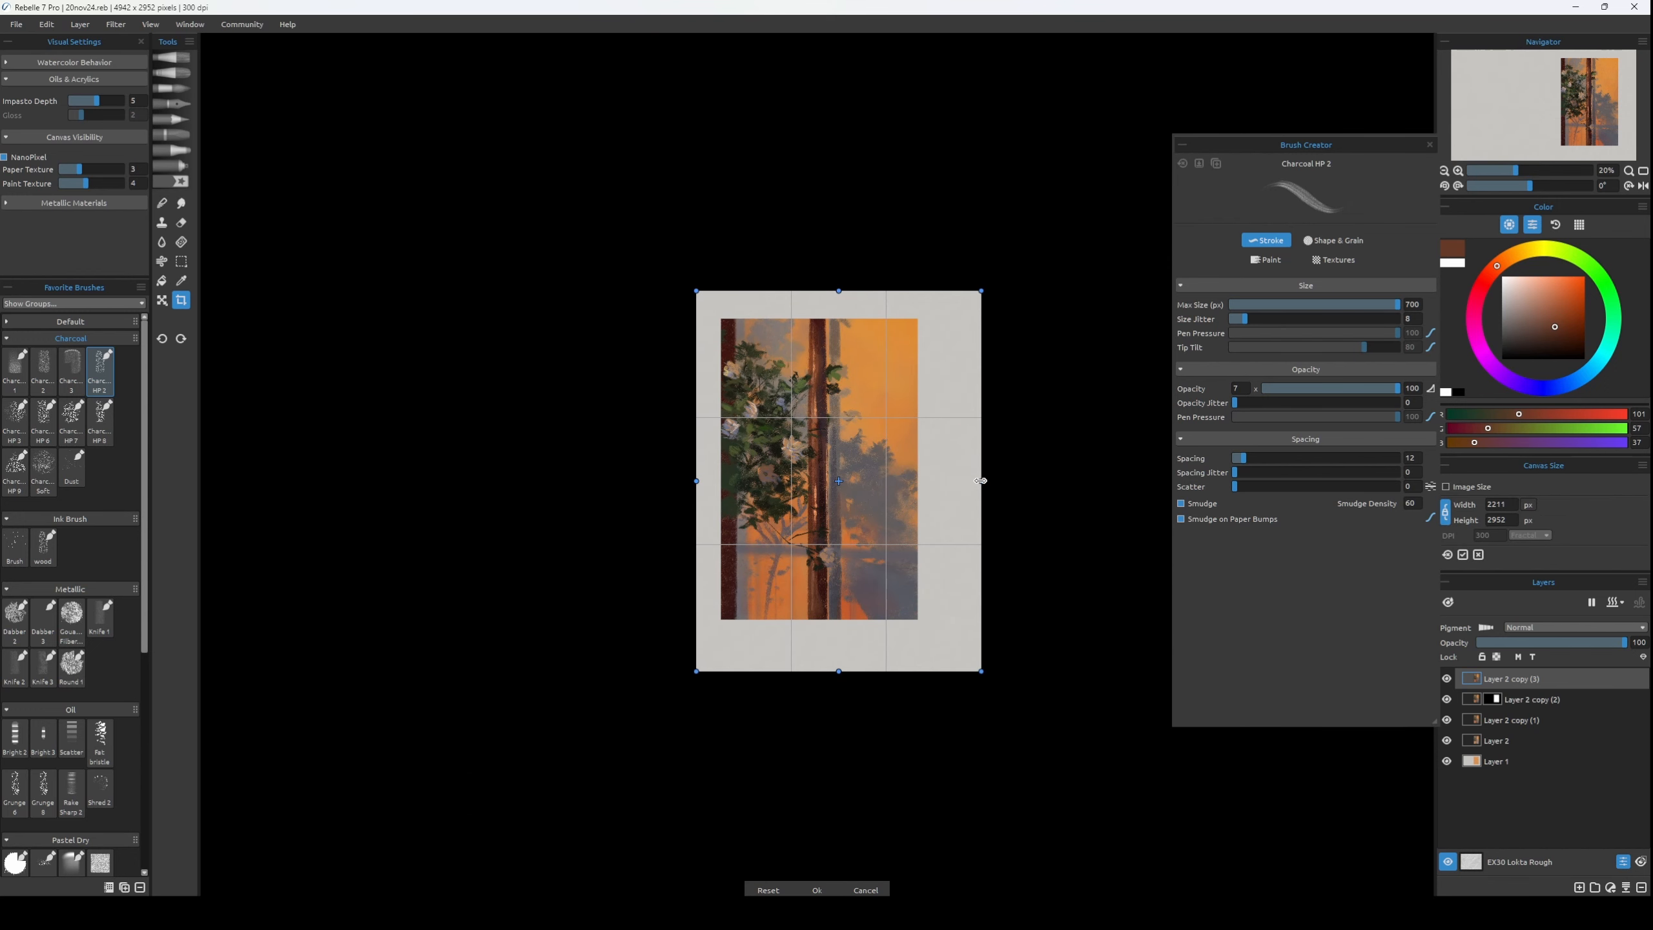
Tighten the crop frame to an even margin around the panel and apply it at 1790 x 2630 px.
{"action": "left_click_drag", "start_coordinate": [981, 480], "coordinate": [936, 473]}
{"action": "left_click_drag", "start_coordinate": [822, 671], "coordinate": [818, 642]}
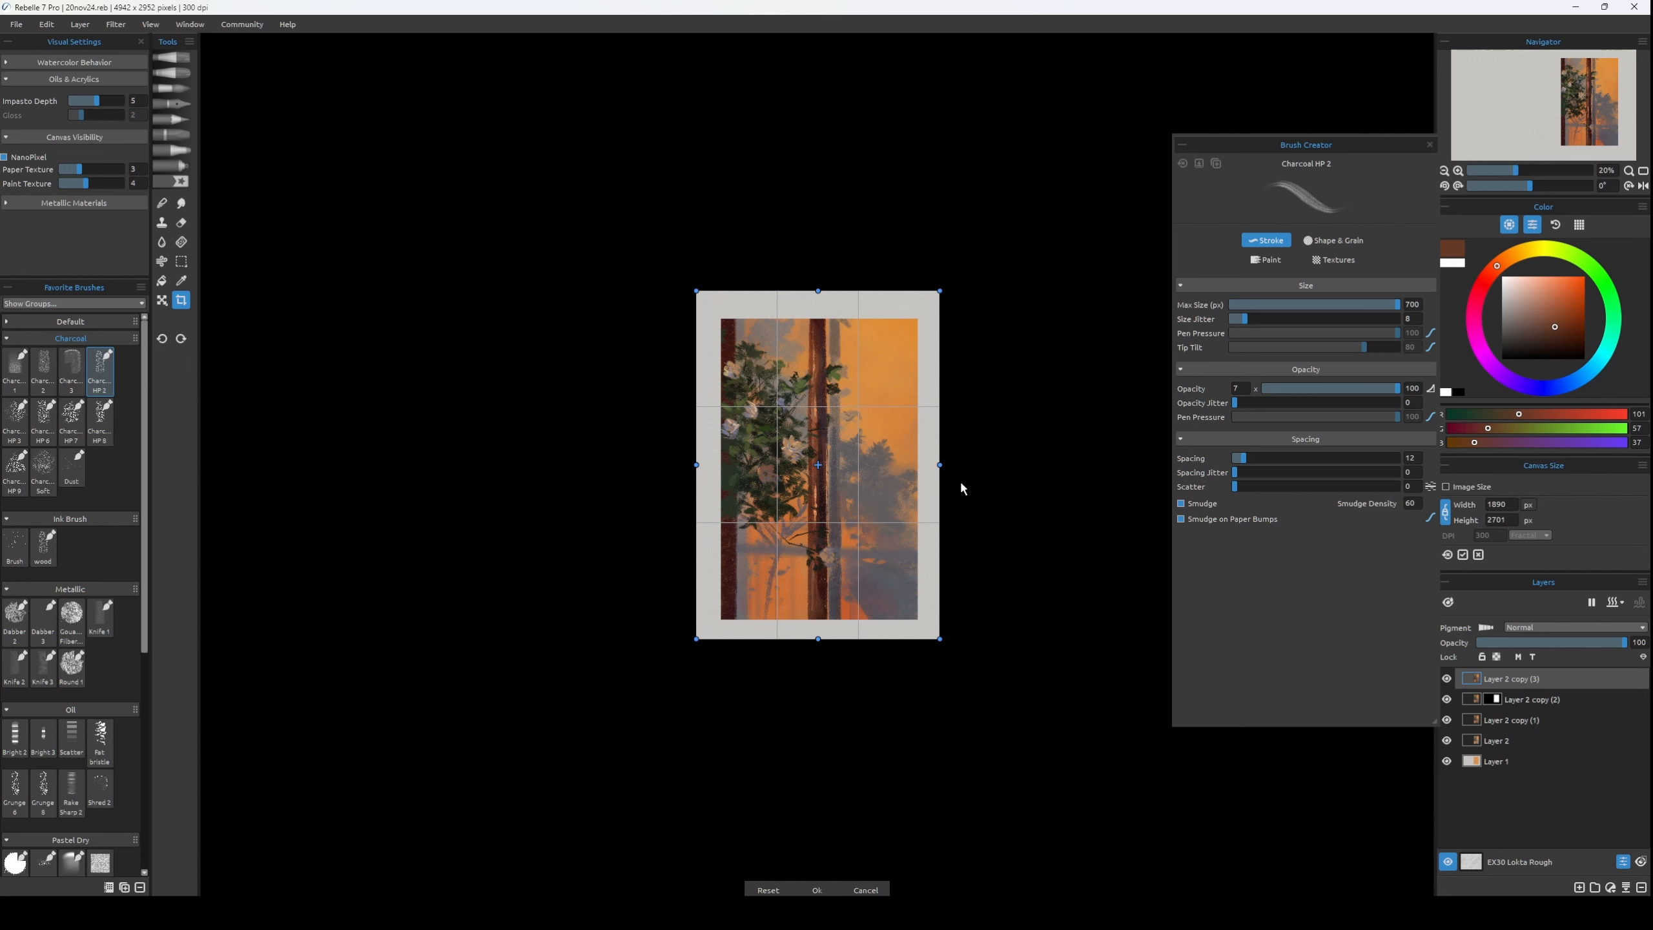
{"action": "left_click_drag", "start_coordinate": [940, 465], "coordinate": [934, 464]}
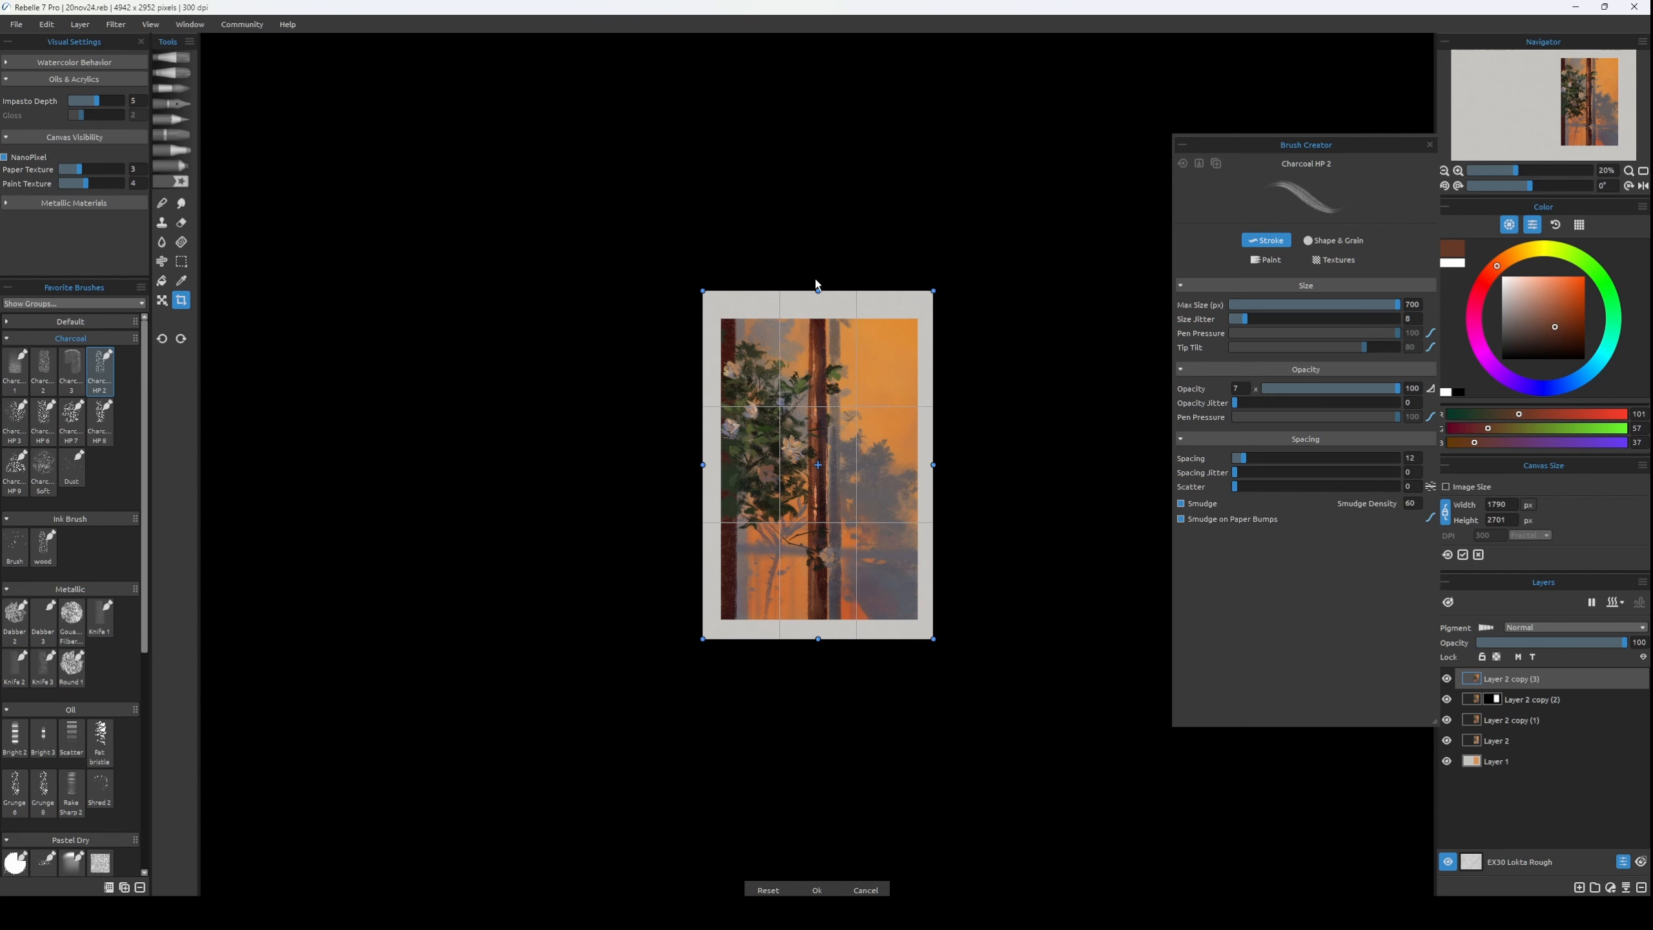
{"action": "left_click_drag", "start_coordinate": [817, 288], "coordinate": [826, 300]}
{"action": "key", "text": "Return"}
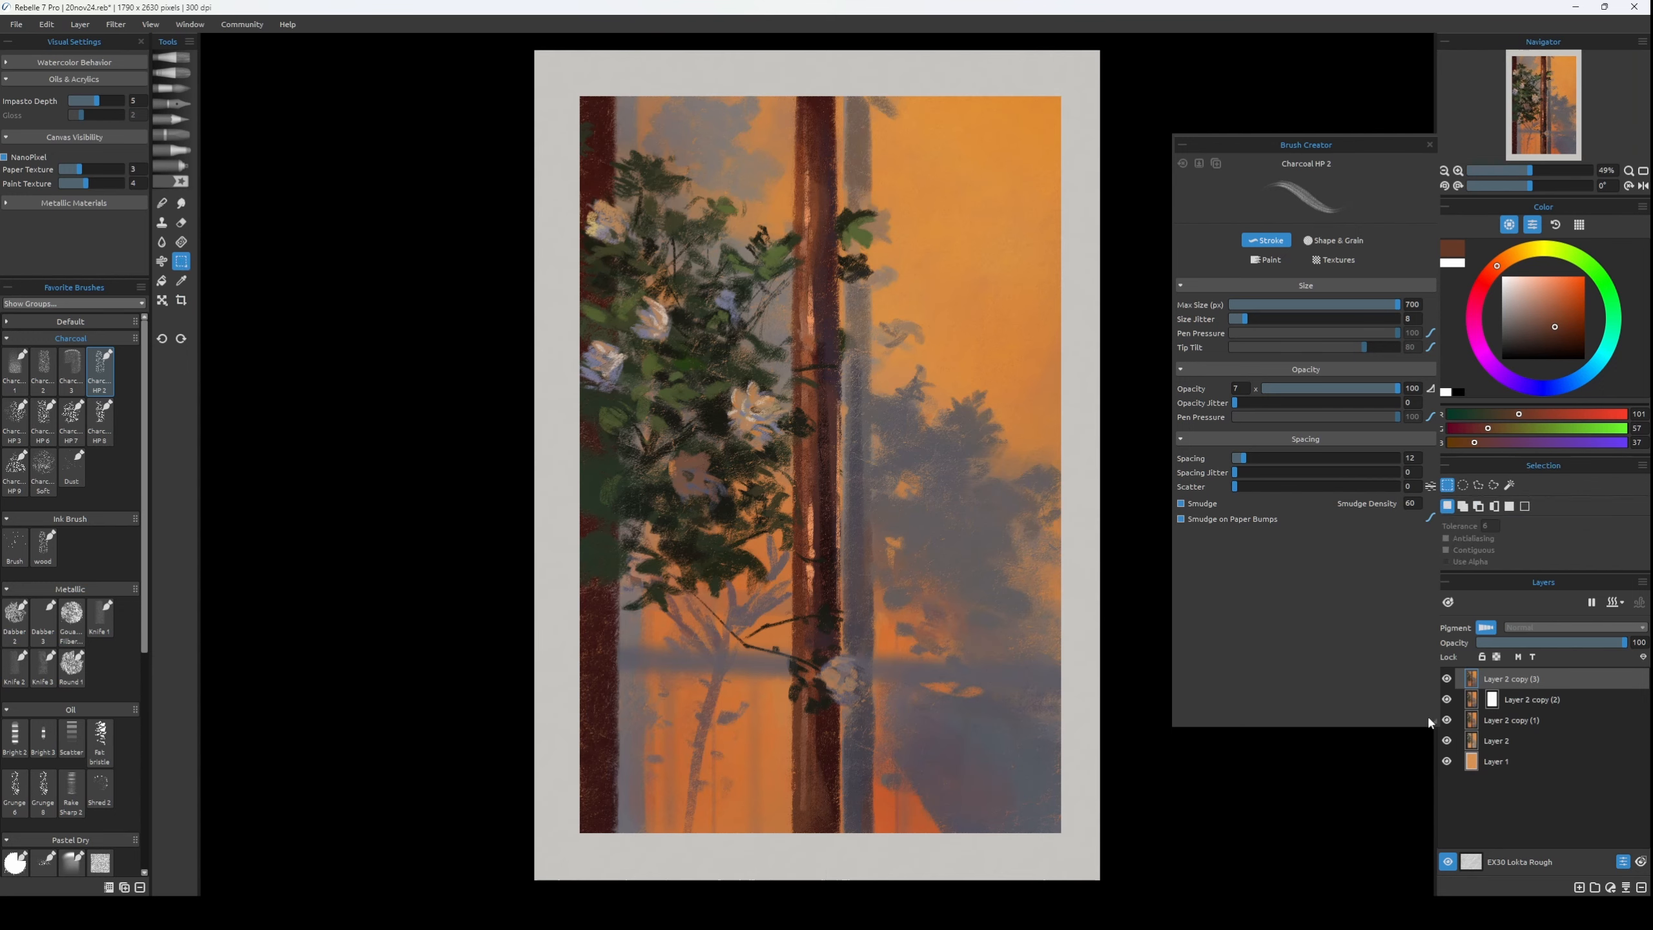
Add a layer above Layer 1, select the grey border around the panel, fill it with white and deselect.
{"action": "left_click", "coordinate": [1507, 761]}
{"action": "key", "text": "ctrl+a"}
{"action": "key", "text": "ctrl+shift+n"}
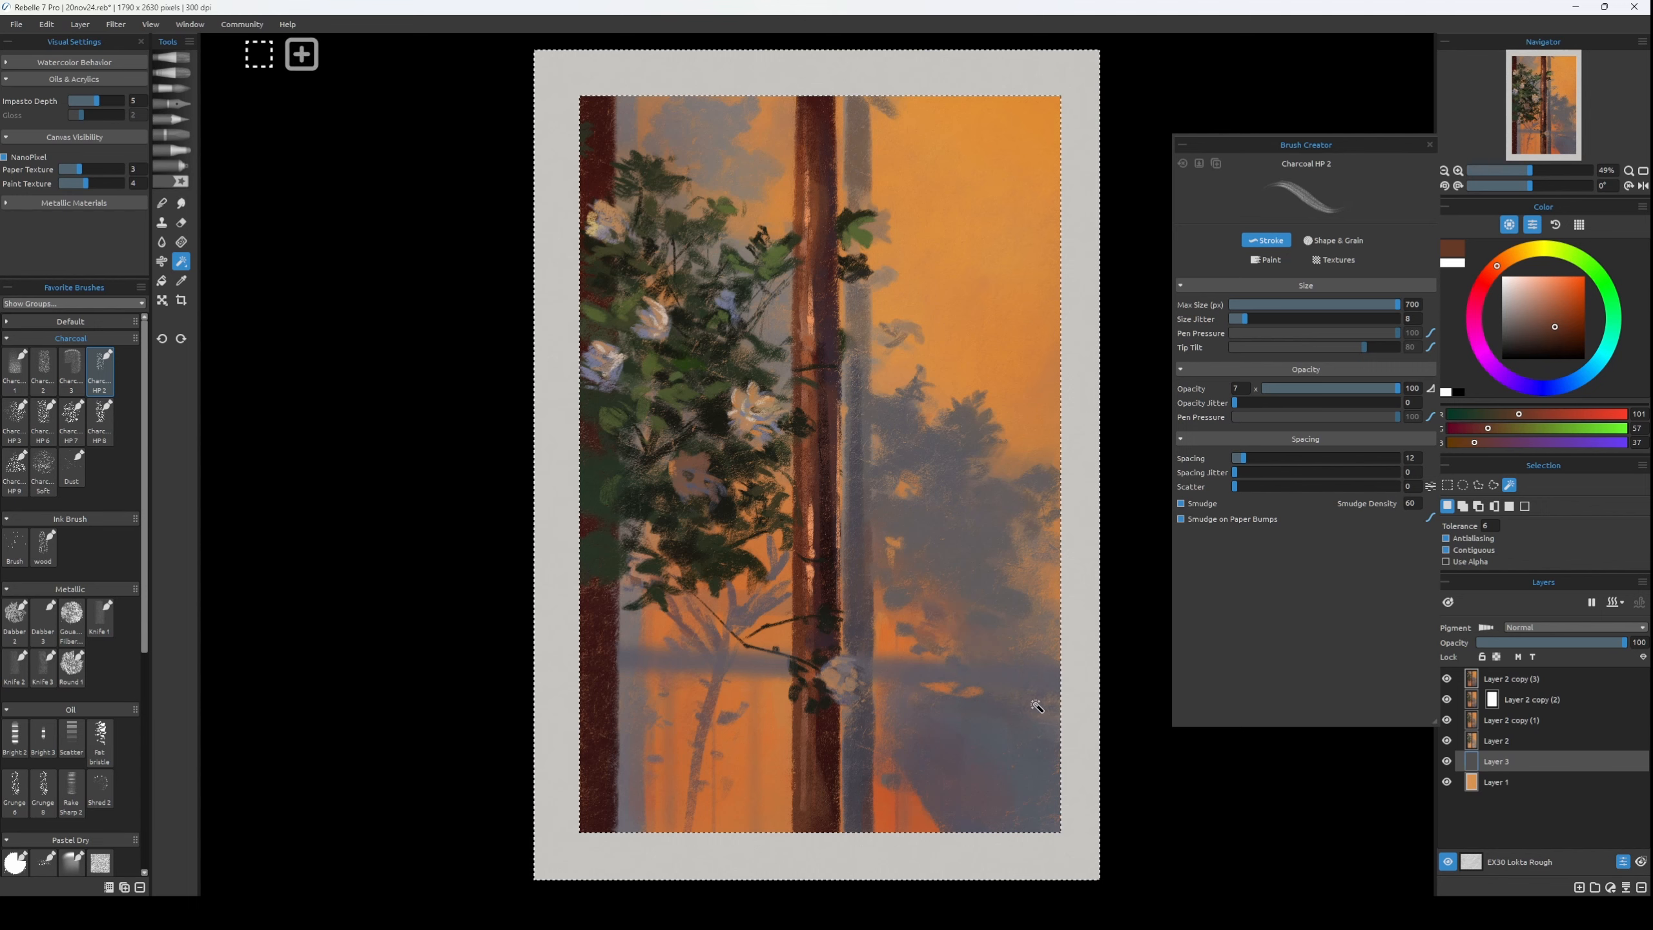
{"action": "key", "text": "g"}
{"action": "left_click", "coordinate": [1088, 650]}
{"action": "key", "text": "ctrl+d"}
{"action": "key", "text": "ctrl+minus"}
{"action": "key", "text": "ctrl+minus"}
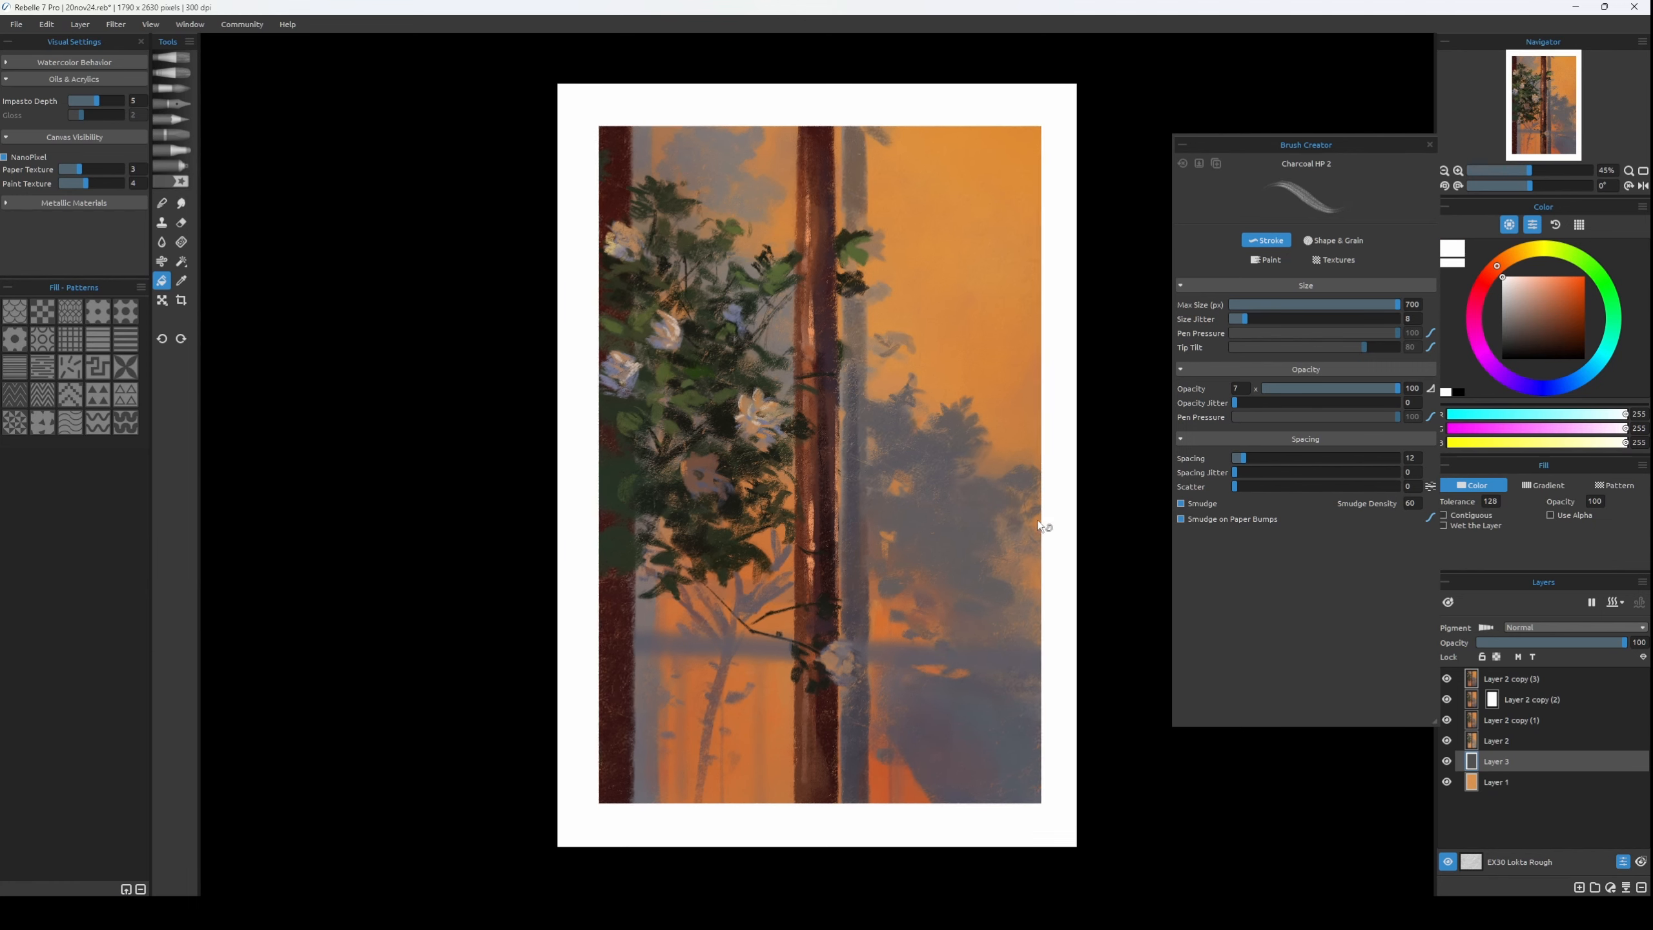
Duplicate the top painting layer, brighten the copy by lowering its white input level in Levels, and compare the result.
{"action": "key", "text": "b"}
{"action": "left_click", "coordinate": [1533, 692]}
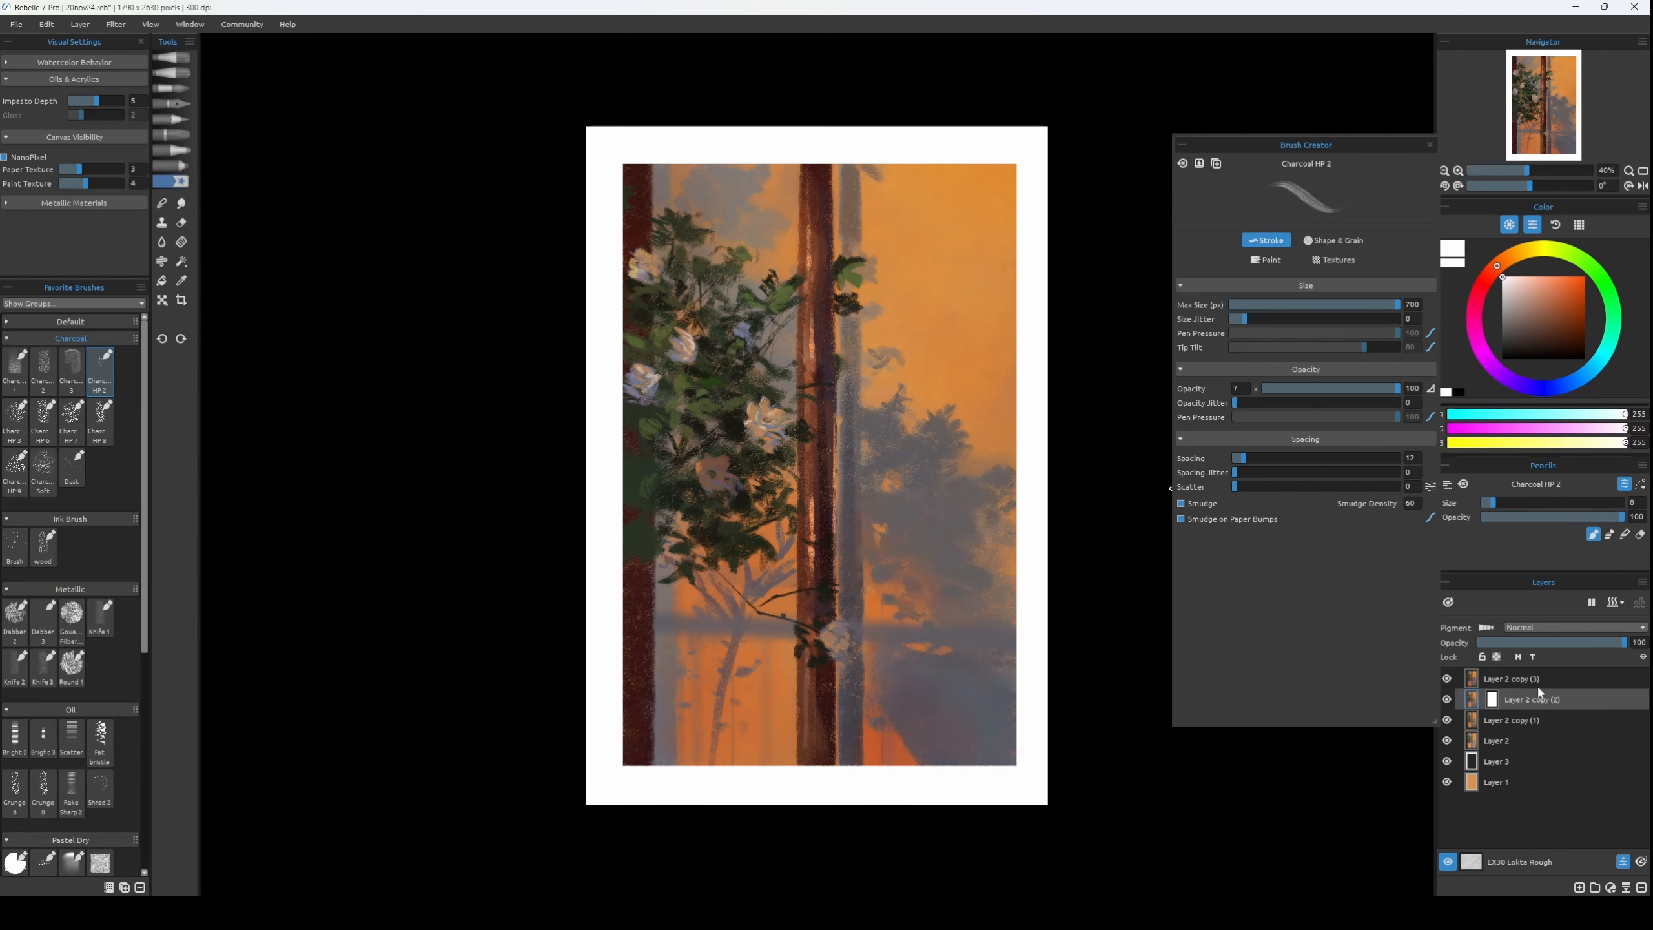
{"action": "left_click", "coordinate": [1527, 680]}
{"action": "key", "text": "ctrl+j"}
{"action": "key", "text": "ctrl+l"}
{"action": "left_click_drag", "start_coordinate": [906, 457], "coordinate": [895, 457]}
{"action": "left_click_drag", "start_coordinate": [854, 323], "coordinate": [373, 410]}
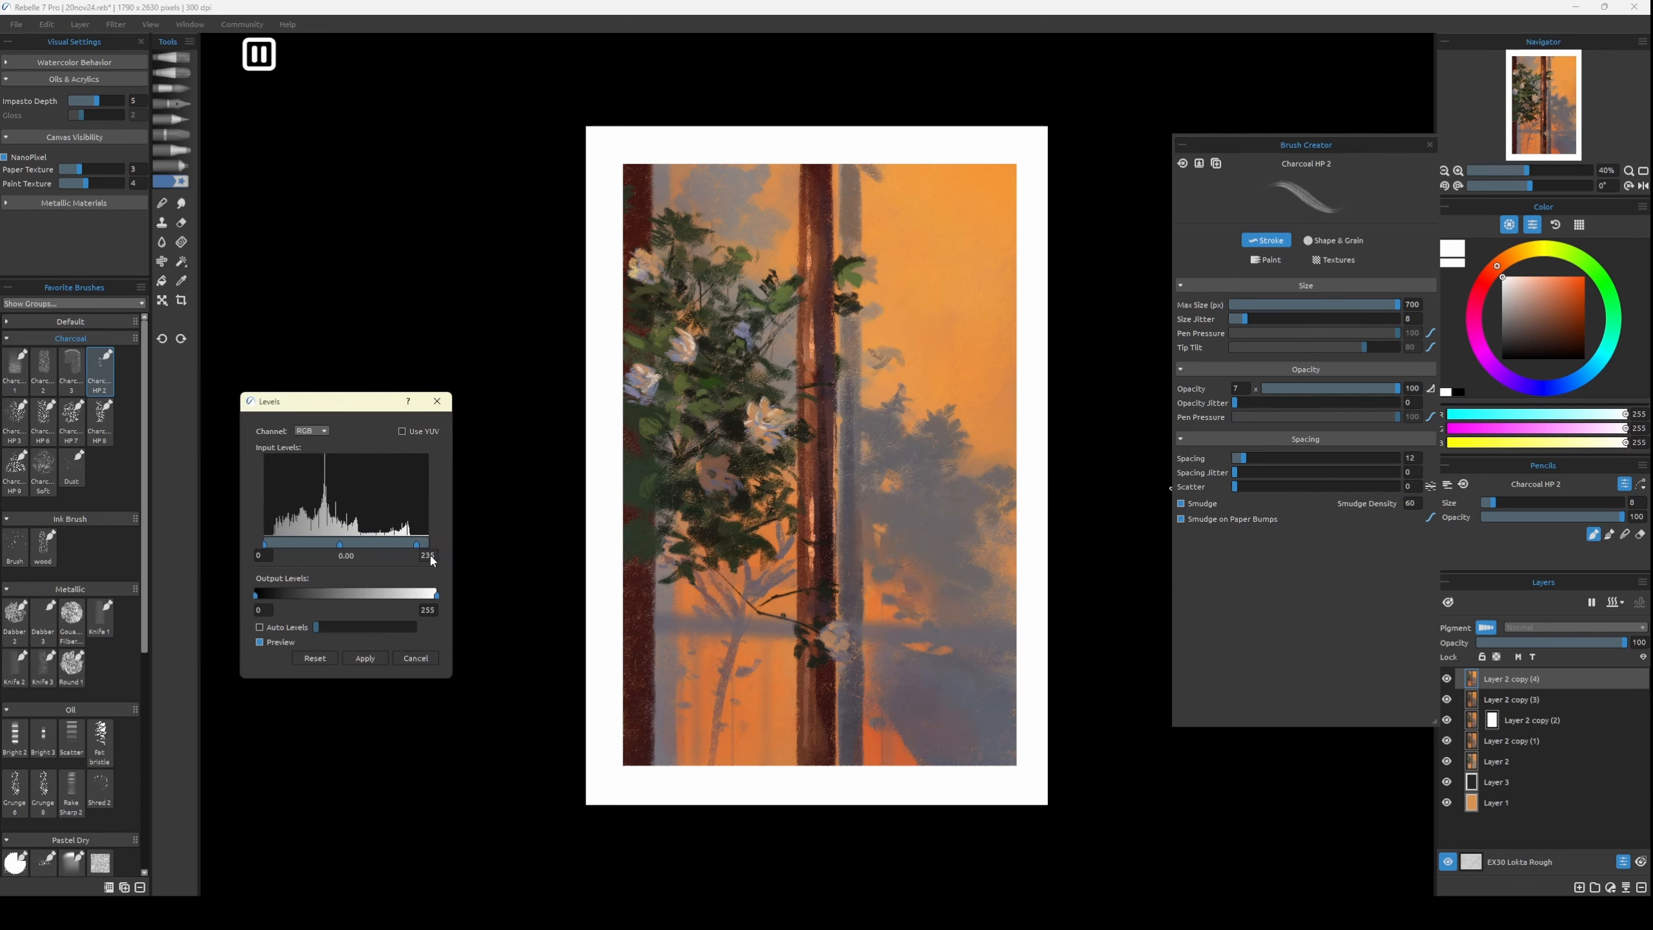
{"action": "left_click_drag", "start_coordinate": [412, 542], "coordinate": [392, 547]}
{"action": "left_click", "coordinate": [362, 655]}
{"action": "left_click", "coordinate": [1448, 679]}
{"action": "left_click", "coordinate": [1447, 679]}
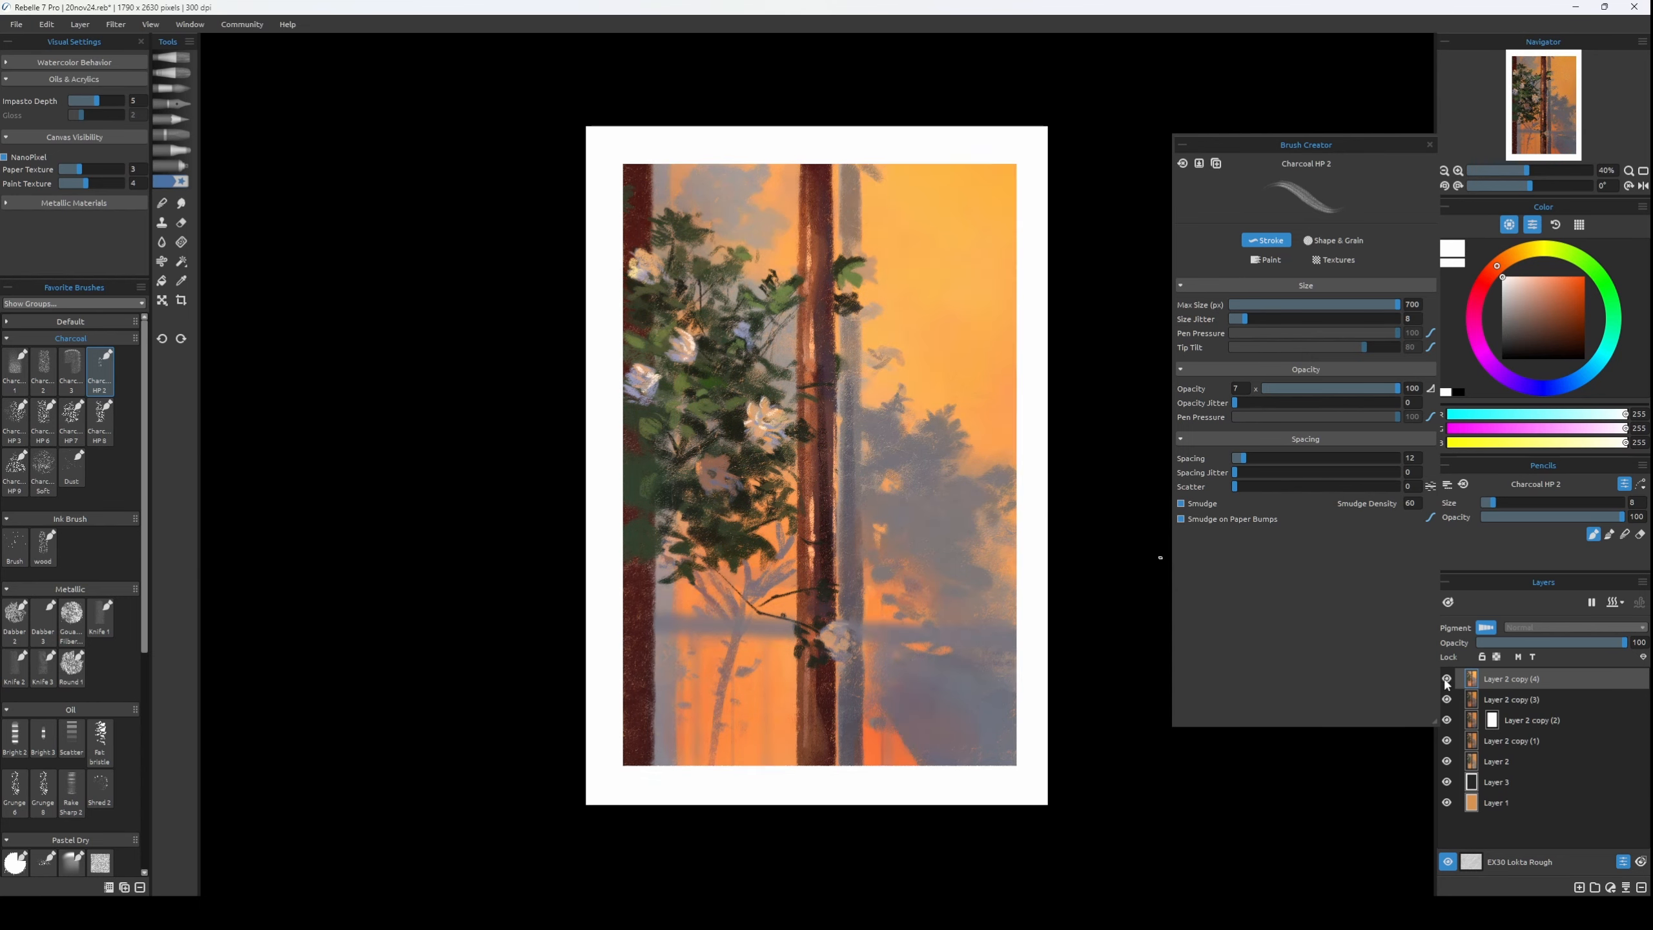
Mask the brightened layer and paint black over its lower-left areas at brush size 100, restoring parts with white.
{"action": "key", "text": "bracketright"}
{"action": "key", "text": "bracketright"}
{"action": "key", "text": "bracketright"}
{"action": "key", "text": "bracketright"}
{"action": "key", "text": "bracketright"}
{"action": "key", "text": "bracketright"}
{"action": "key", "text": "bracketright"}
{"action": "key", "text": "bracketright"}
{"action": "left_click", "coordinate": [1573, 254]}
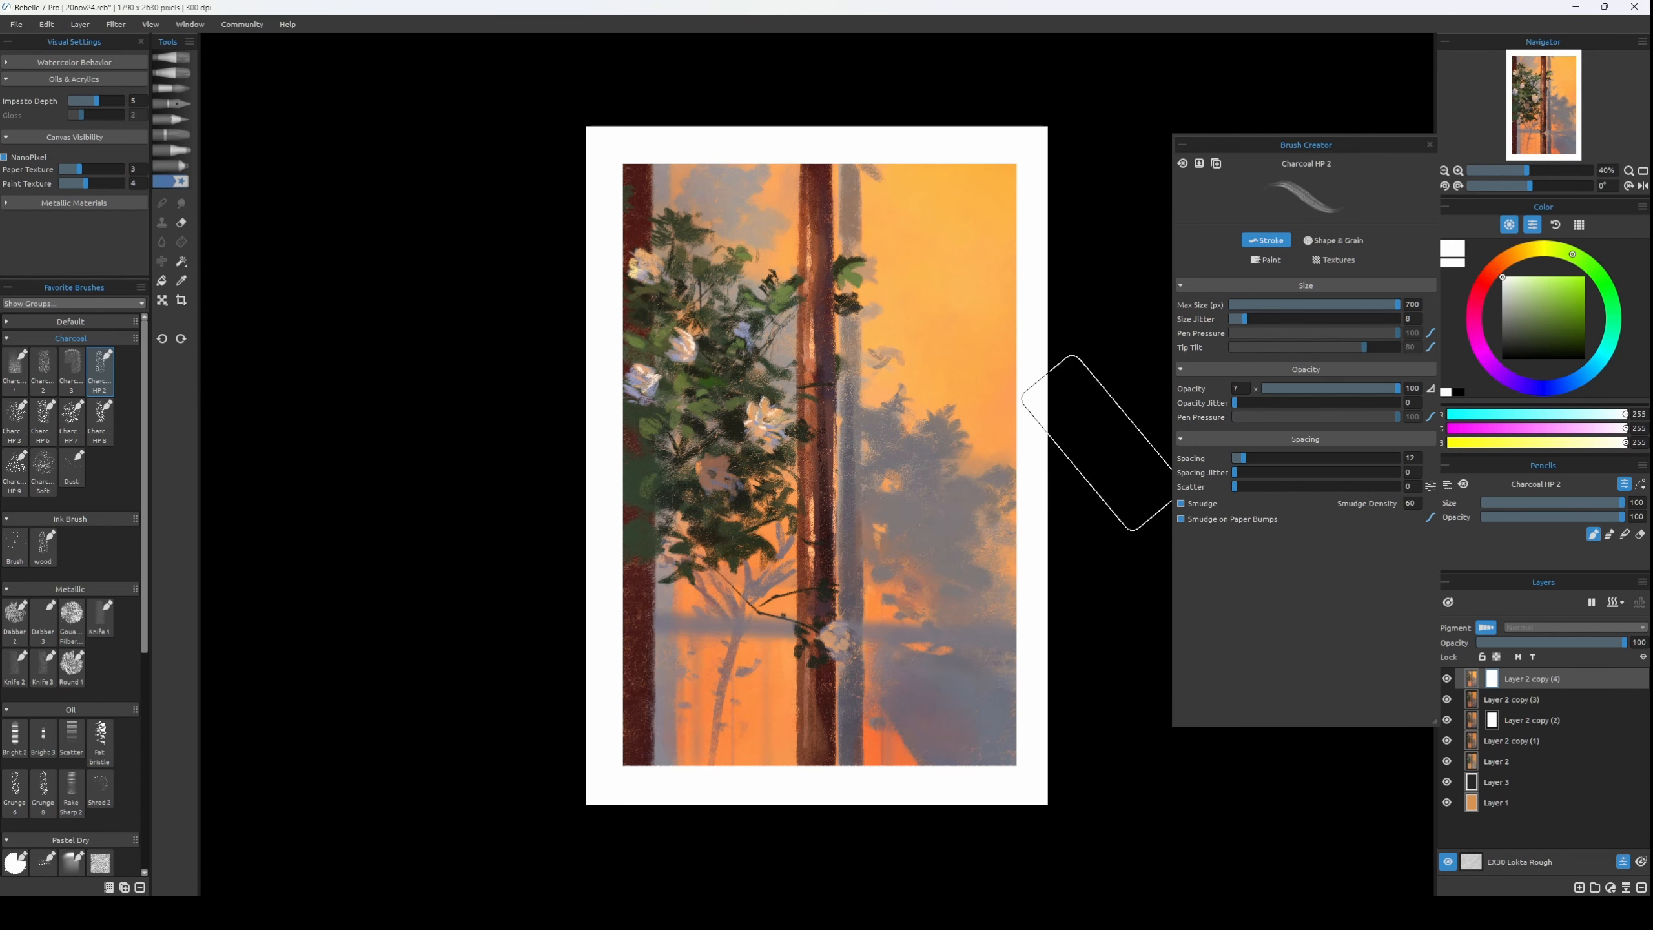
{"action": "left_click", "coordinate": [1503, 359]}
{"action": "left_click_drag", "start_coordinate": [691, 691], "coordinate": [701, 624]}
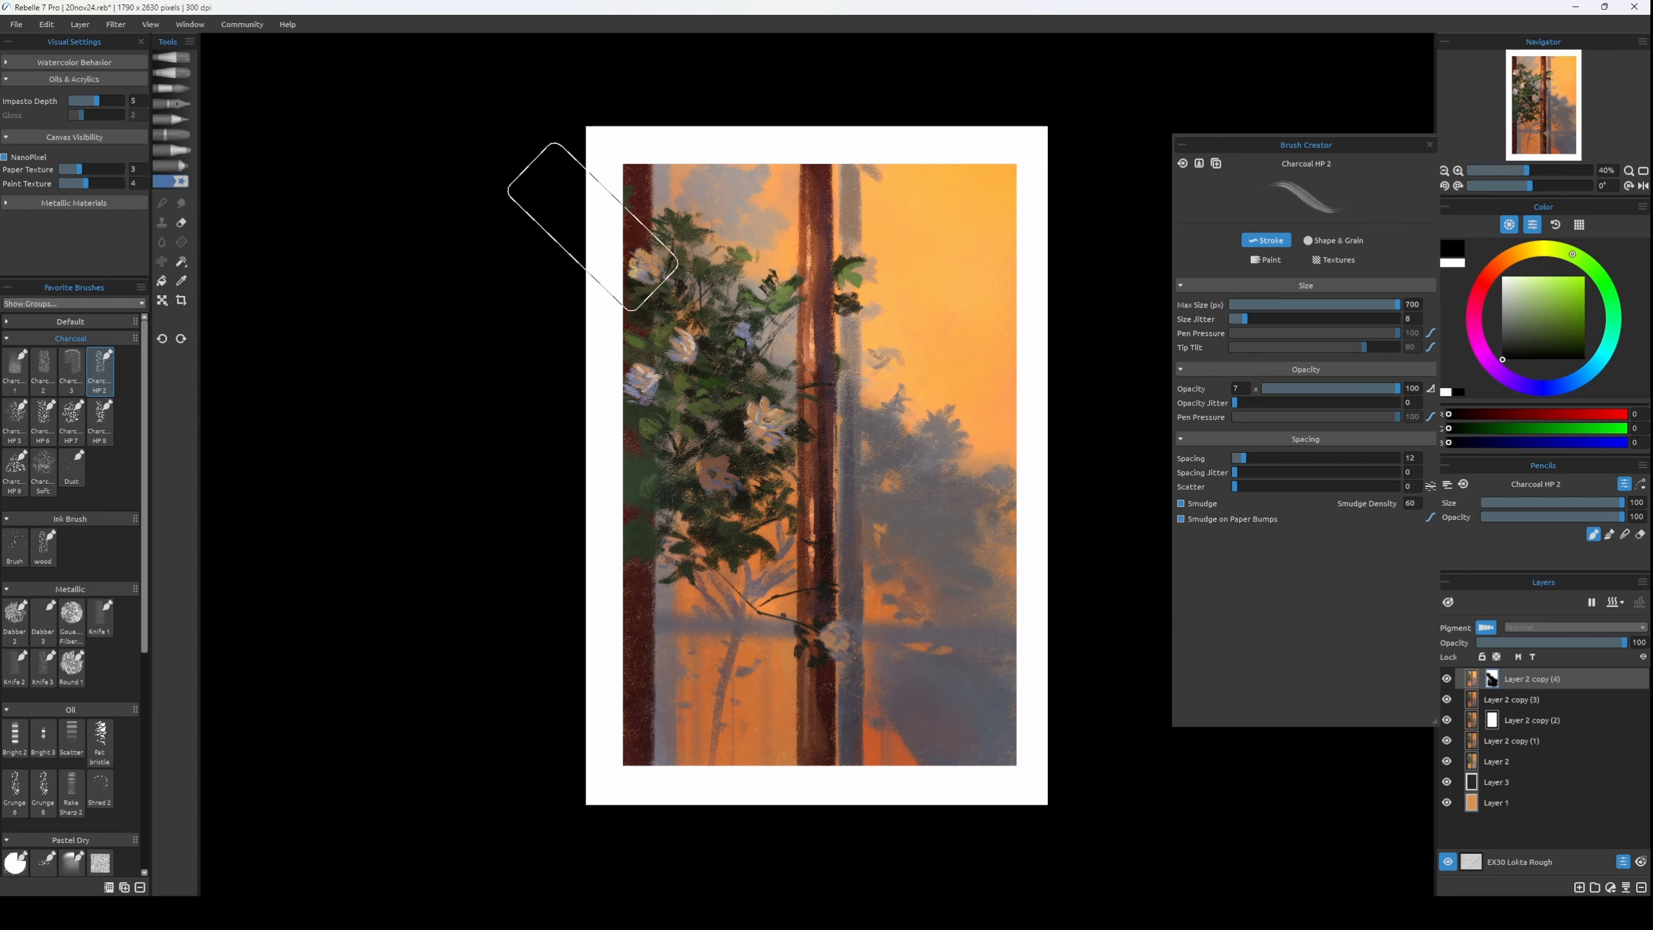
{"action": "key", "text": "x"}
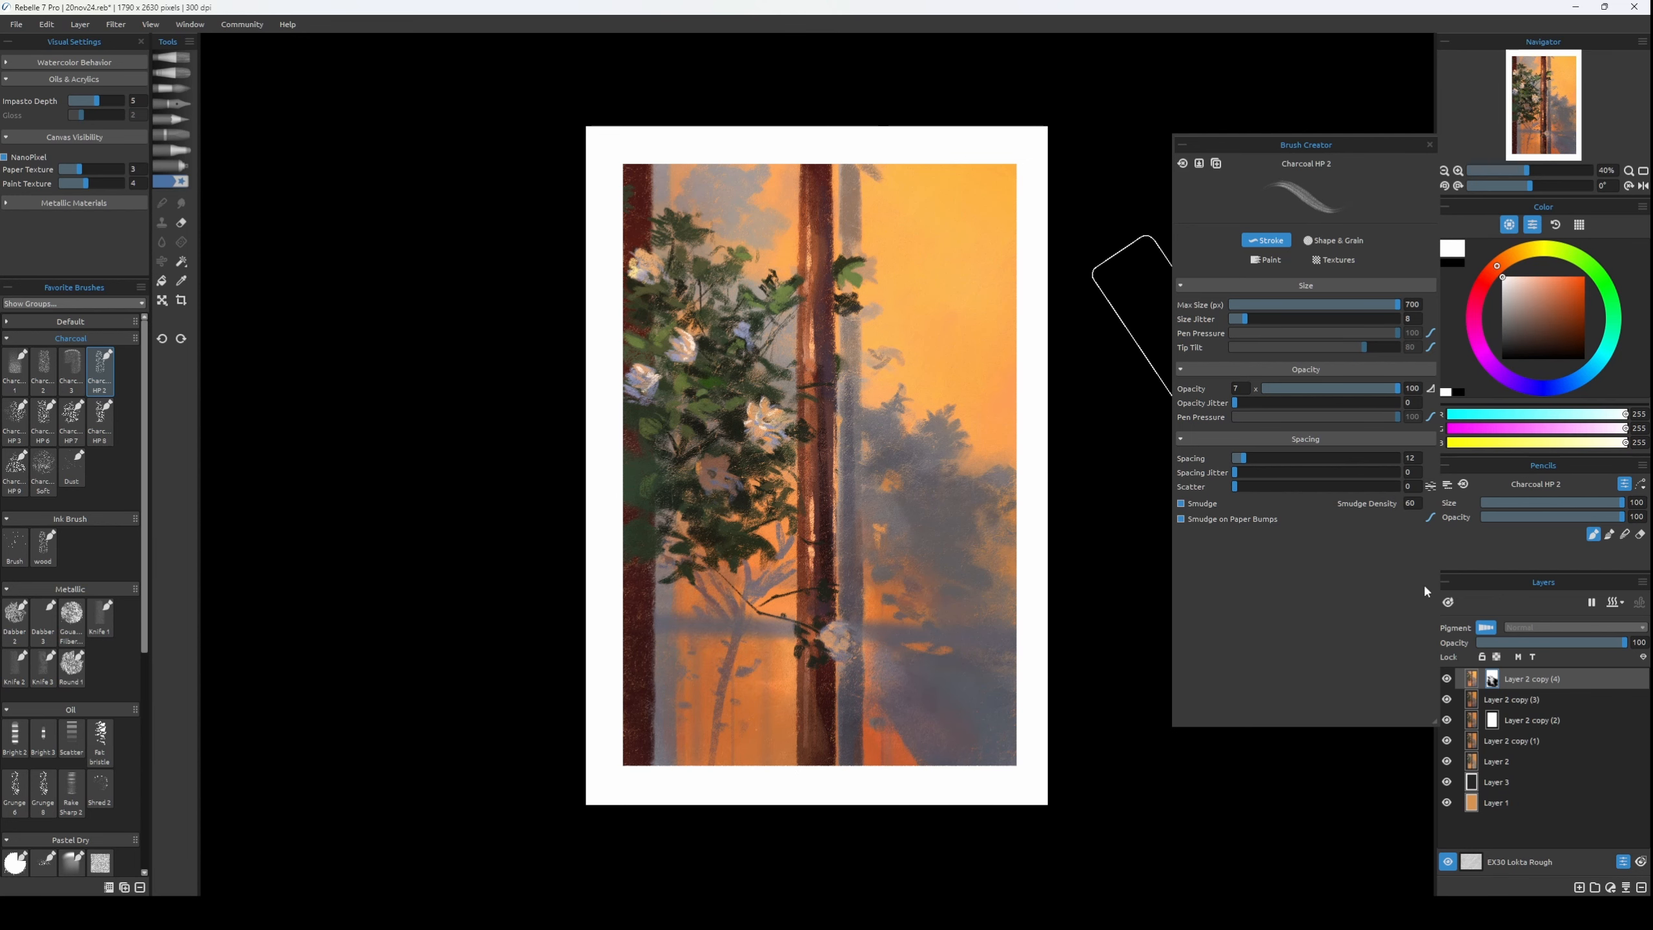
Lower the brightened layer's opacity to 36, compare it with the original and merge it down.
{"action": "left_click", "coordinate": [1568, 643]}
{"action": "left_click_drag", "start_coordinate": [1567, 650], "coordinate": [1532, 651]}
{"action": "left_click", "coordinate": [1447, 679]}
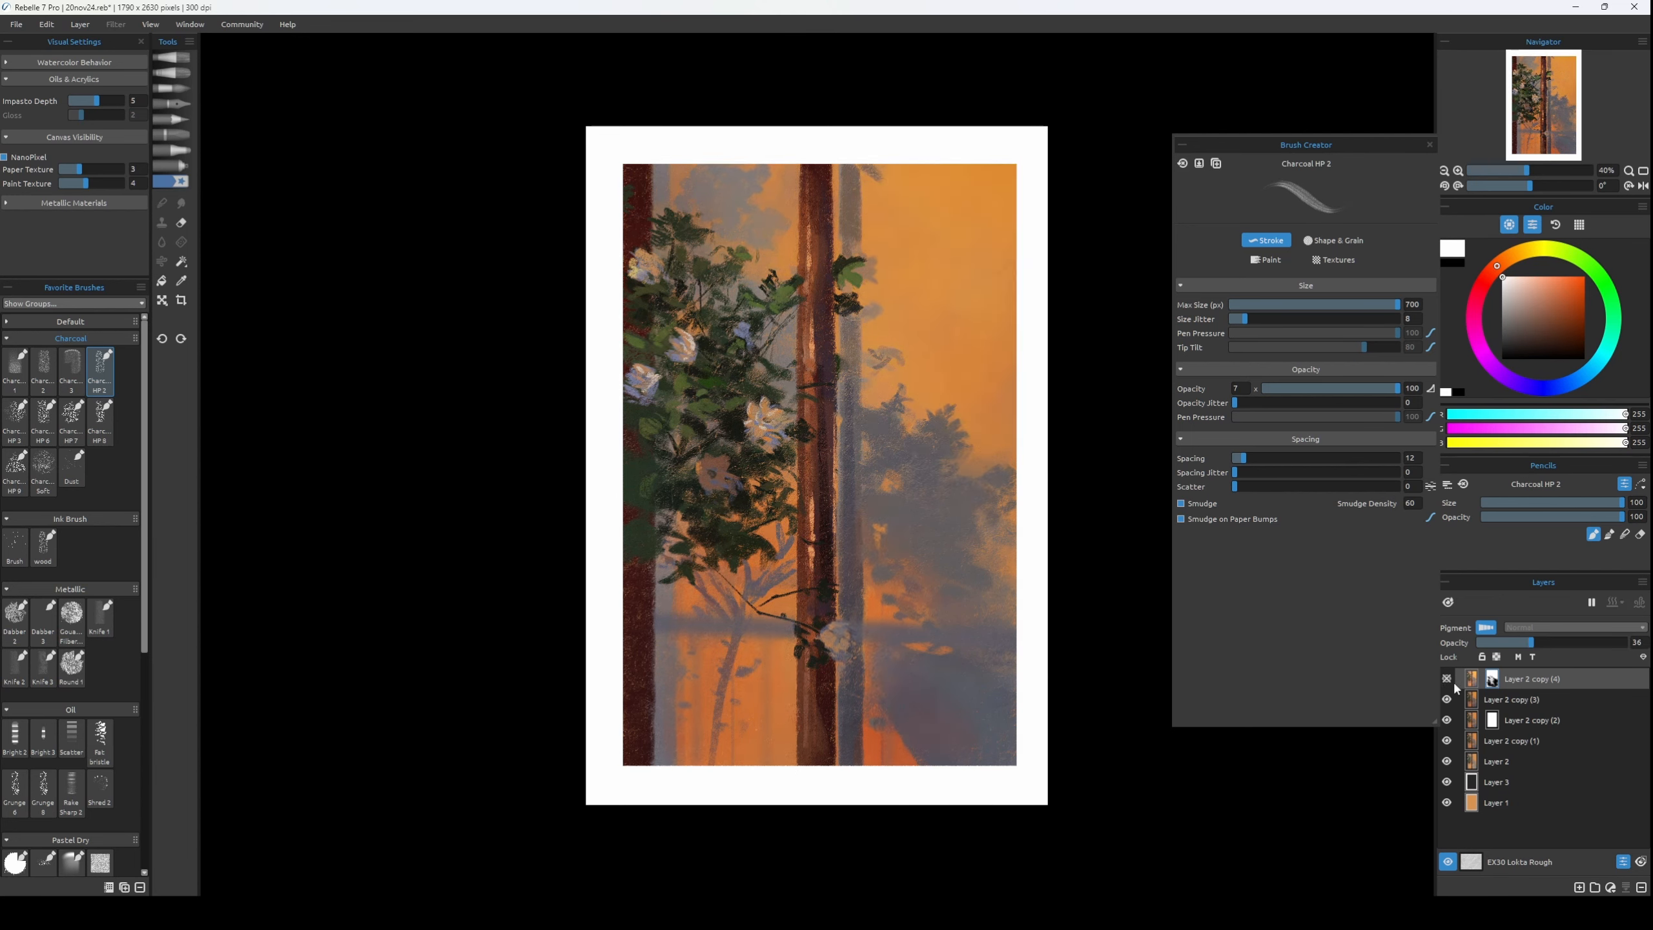
{"action": "left_click", "coordinate": [1448, 680]}
{"action": "key", "text": "ctrl+e"}
Duplicate the merged layer and shift its colours with hue -16, saturation 9 and lightness 9.
{"action": "key", "text": "ctrl+j"}
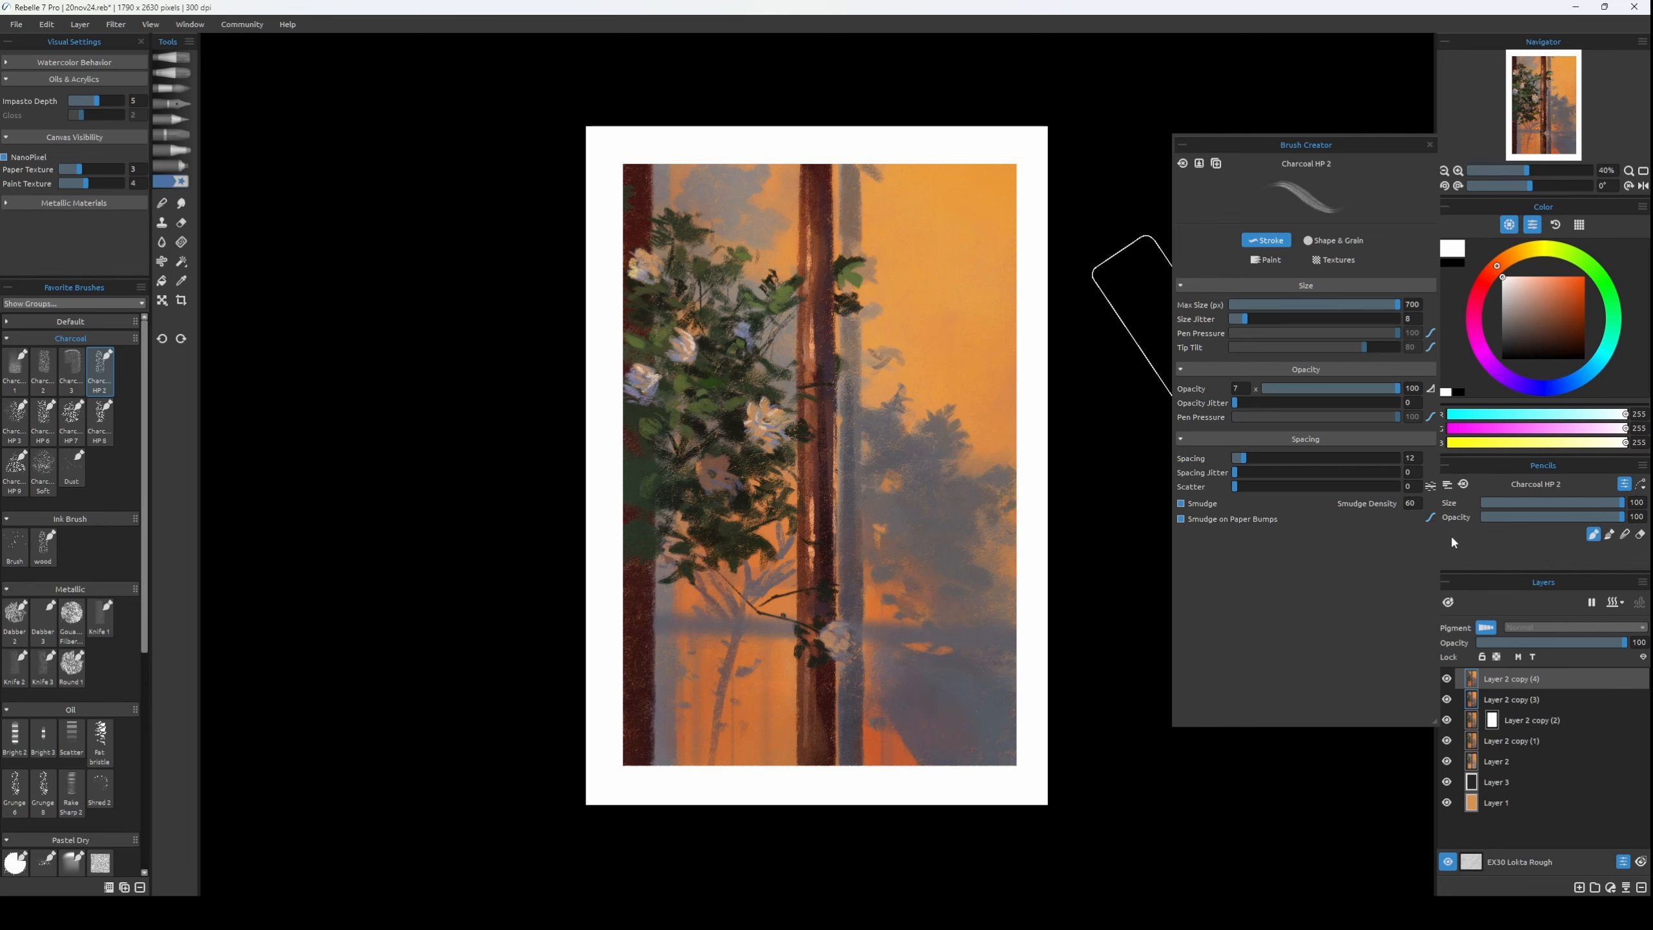
{"action": "key", "text": "ctrl+u"}
{"action": "left_click_drag", "start_coordinate": [997, 351], "coordinate": [1218, 373]}
{"action": "mouse_move", "coordinate": [1171, 408]}
{"action": "left_mouse_down"}
{"action": "mouse_move", "coordinate": [1177, 424]}
{"action": "mouse_move", "coordinate": [1179, 393]}
{"action": "mouse_move", "coordinate": [1152, 401]}
{"action": "mouse_move", "coordinate": [1174, 397]}
{"action": "left_mouse_up"}
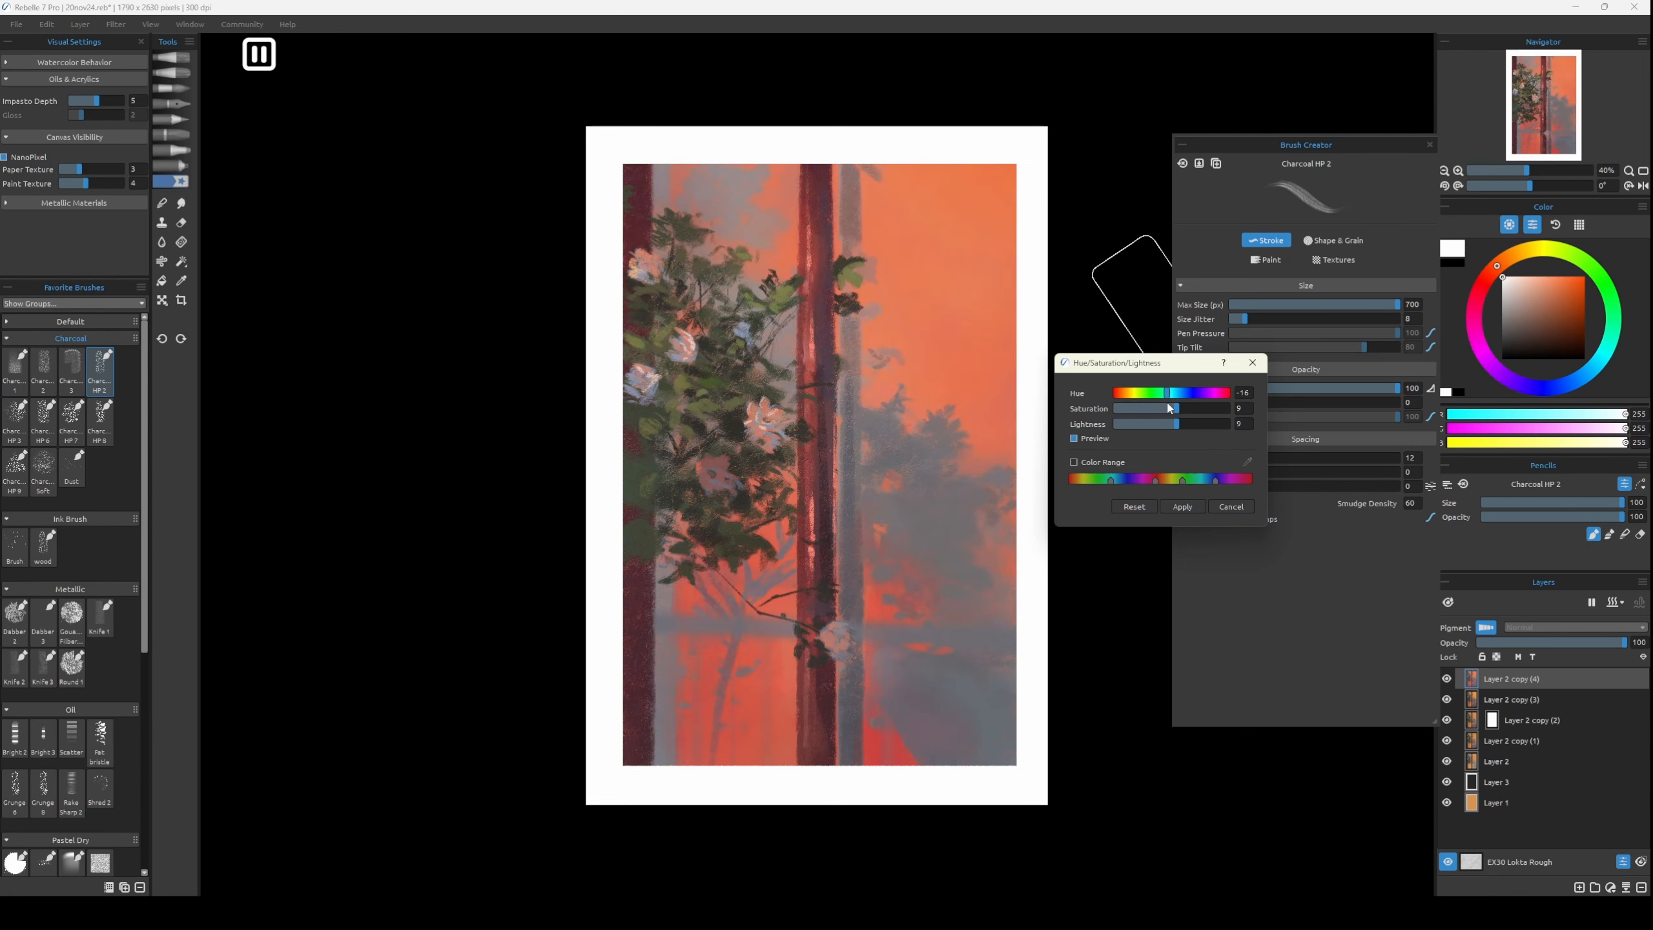
{"action": "left_click", "coordinate": [1183, 506]}
Try Lighten and Soft Light on the red-shifted copy, set it to Linear Dodge at 13 opacity, and compare the effect.
{"action": "left_click", "coordinate": [1568, 627]}
{"action": "left_click", "coordinate": [1530, 695]}
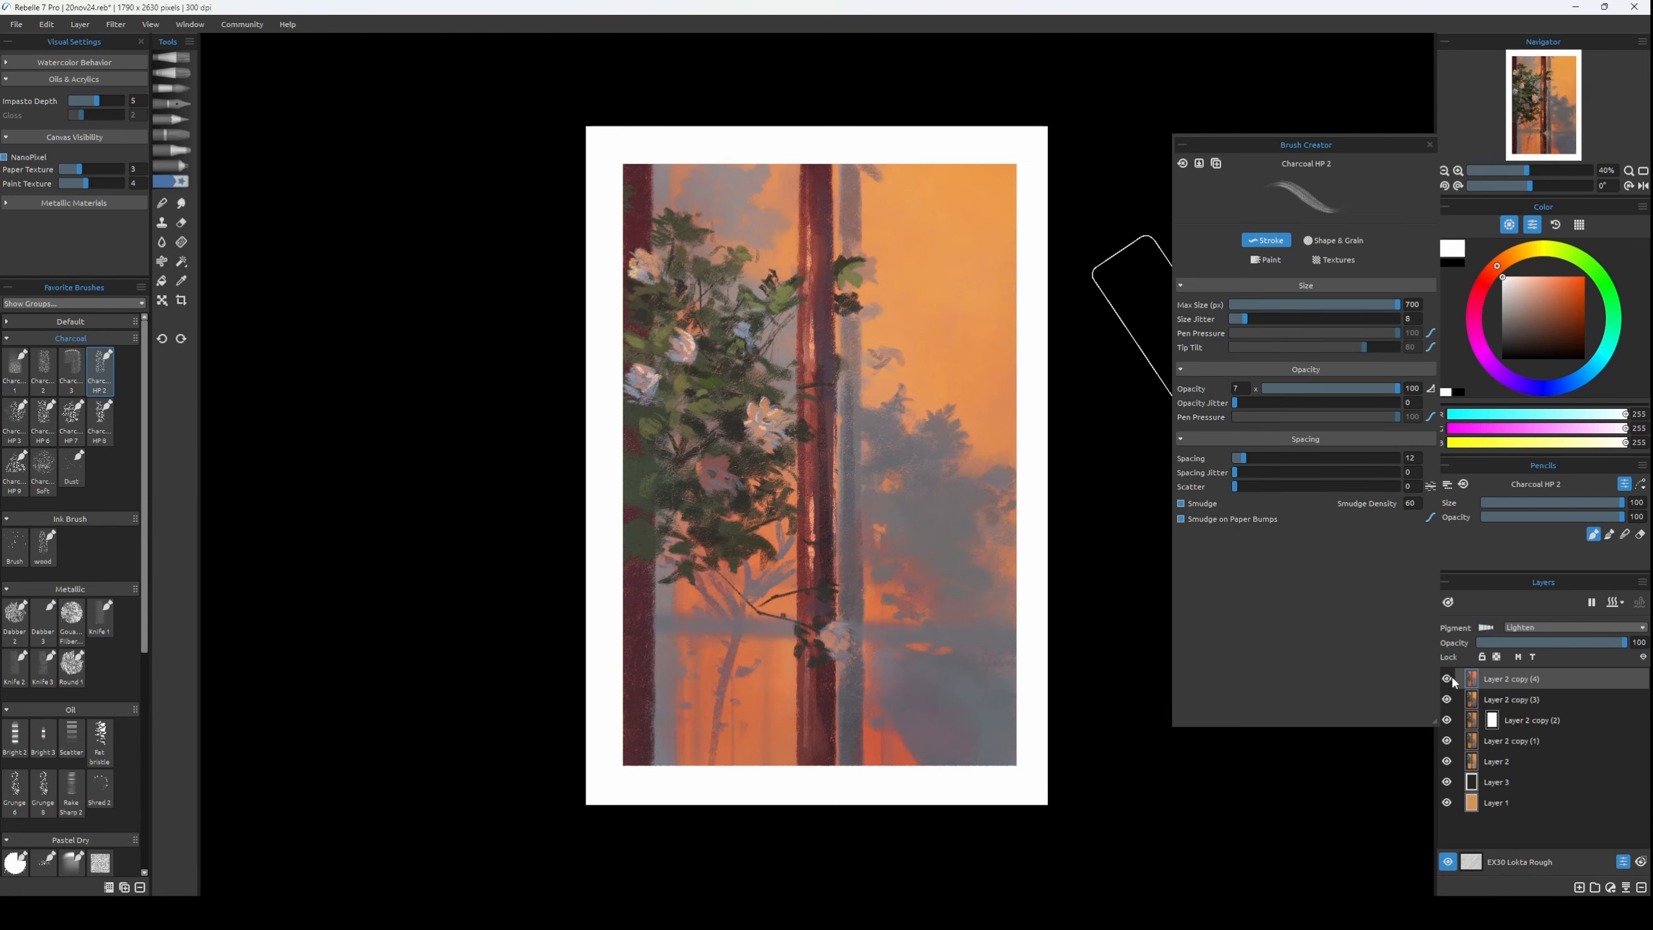
{"action": "left_click", "coordinate": [1562, 626]}
{"action": "left_click", "coordinate": [1525, 696]}
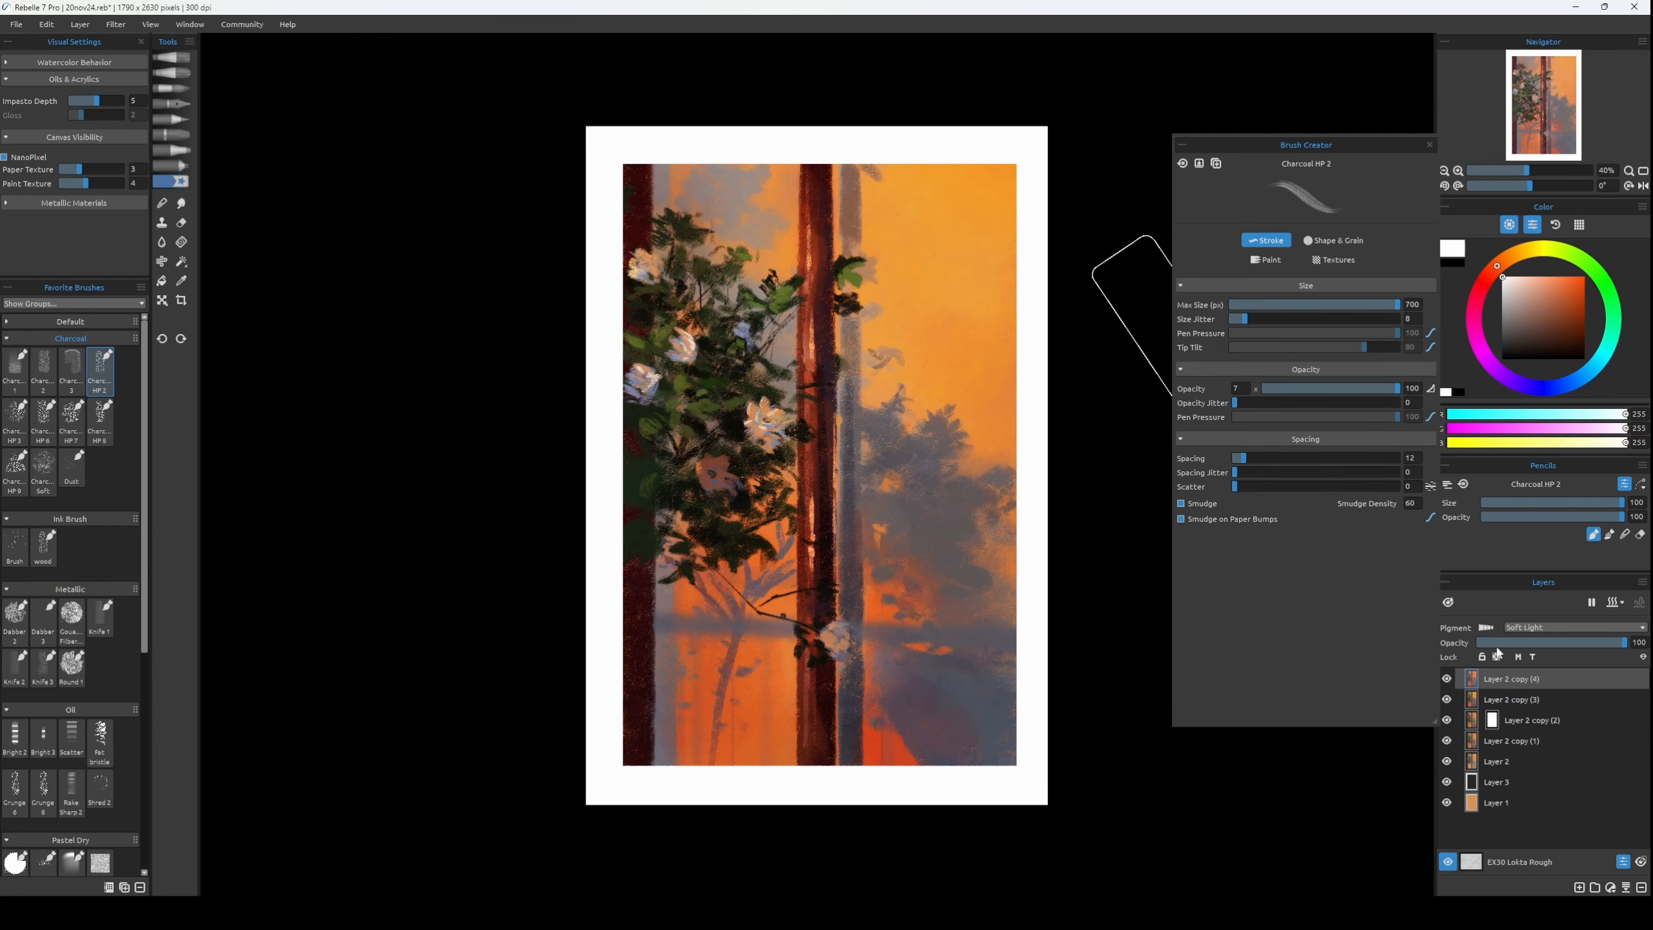
{"action": "left_click", "coordinate": [1531, 628]}
{"action": "left_click", "coordinate": [1534, 600]}
{"action": "left_click", "coordinate": [1448, 680]}
{"action": "left_click", "coordinate": [1448, 680]}
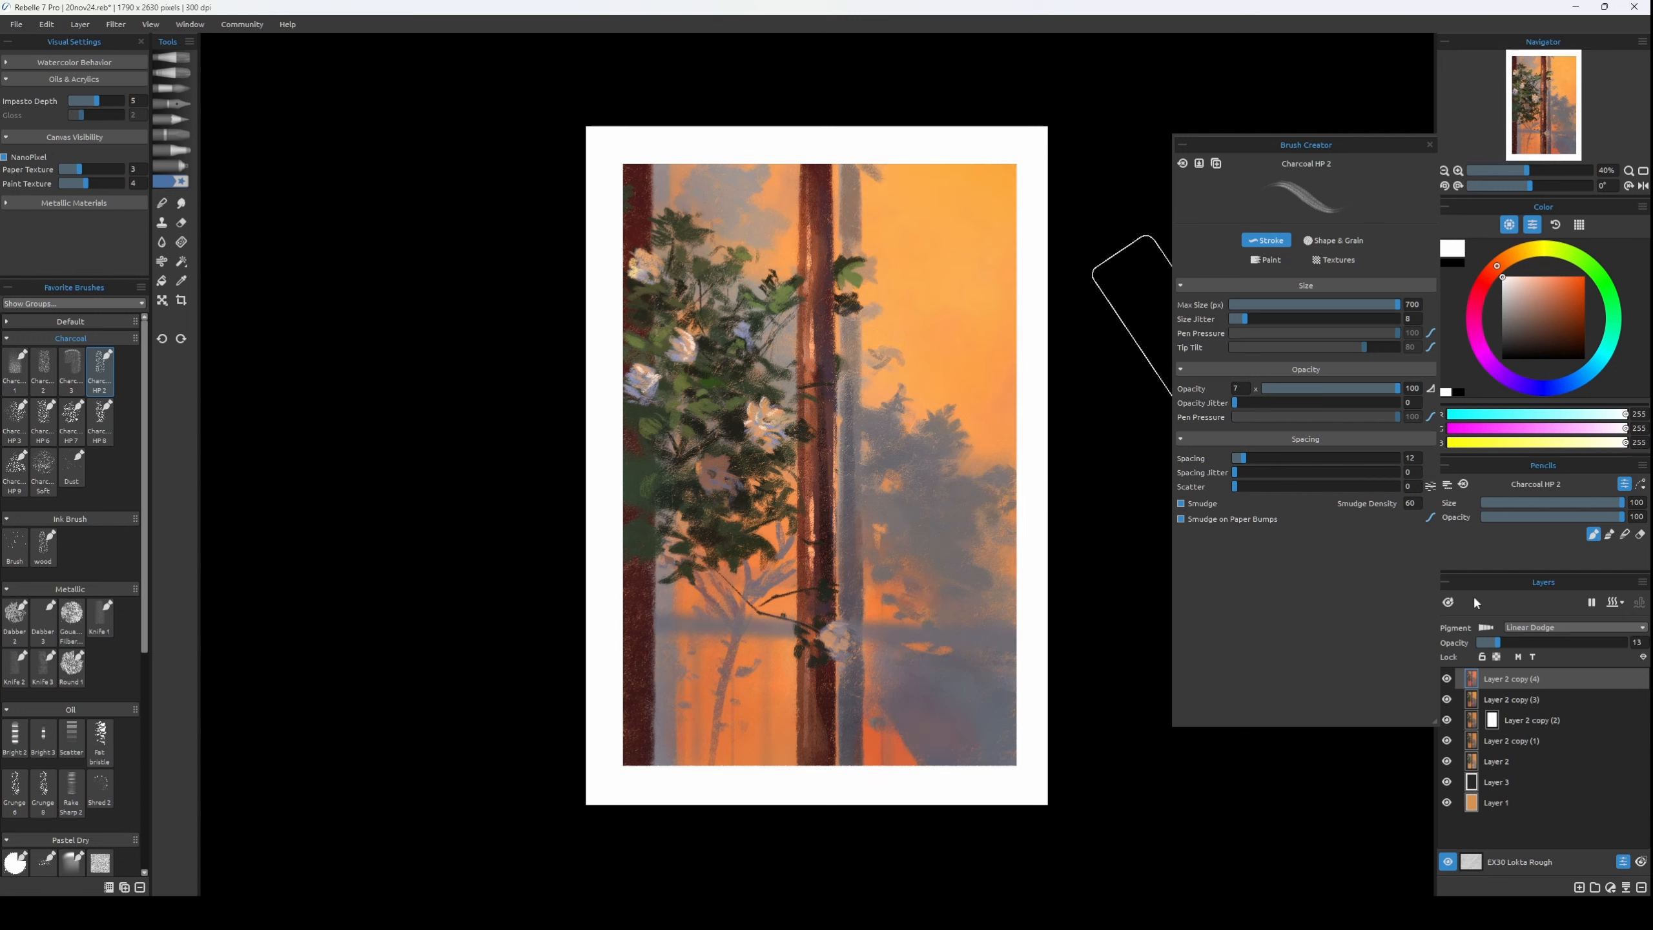
Mask the Linear Dodge layer, fade parts of it with the black Spray airbrush, and compare the effect on the flipped canvas.
{"action": "left_click", "coordinate": [171, 165]}
{"action": "left_click", "coordinate": [1453, 263]}
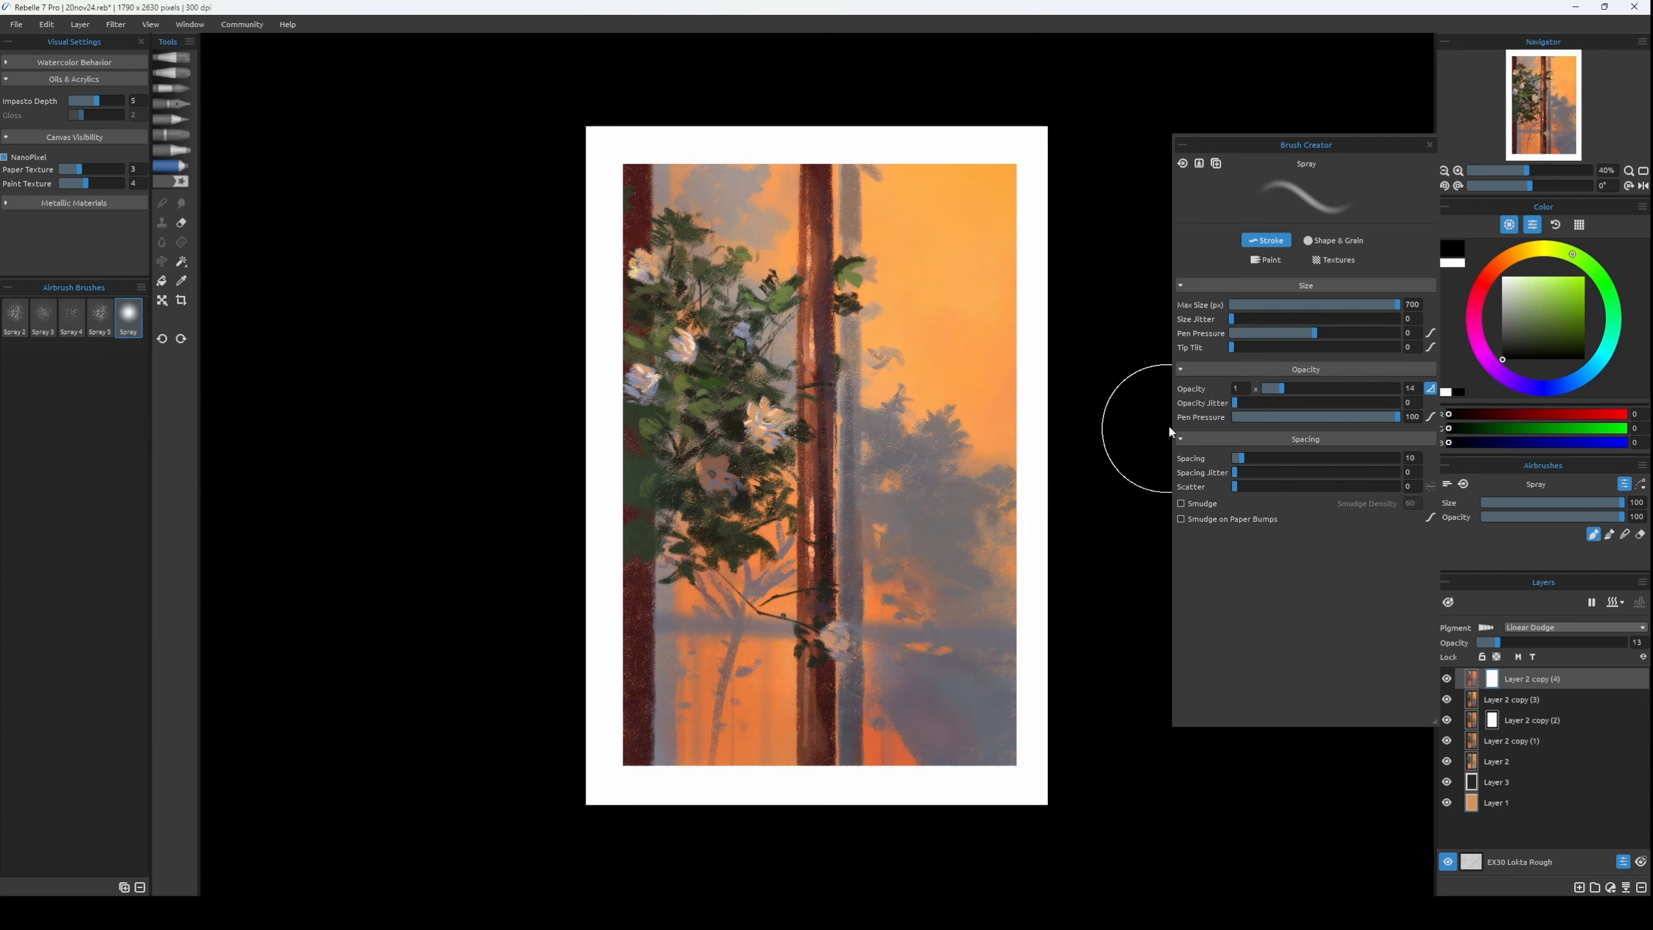
{"action": "mouse_move", "coordinate": [613, 670]}
{"action": "left_mouse_down"}
{"action": "mouse_move", "coordinate": [856, 753]}
{"action": "mouse_move", "coordinate": [722, 564]}
{"action": "mouse_move", "coordinate": [742, 417]}
{"action": "mouse_move", "coordinate": [812, 310]}
{"action": "left_mouse_up"}
{"action": "key", "text": "h"}
{"action": "left_click", "coordinate": [1447, 679]}
{"action": "left_click", "coordinate": [1447, 680]}
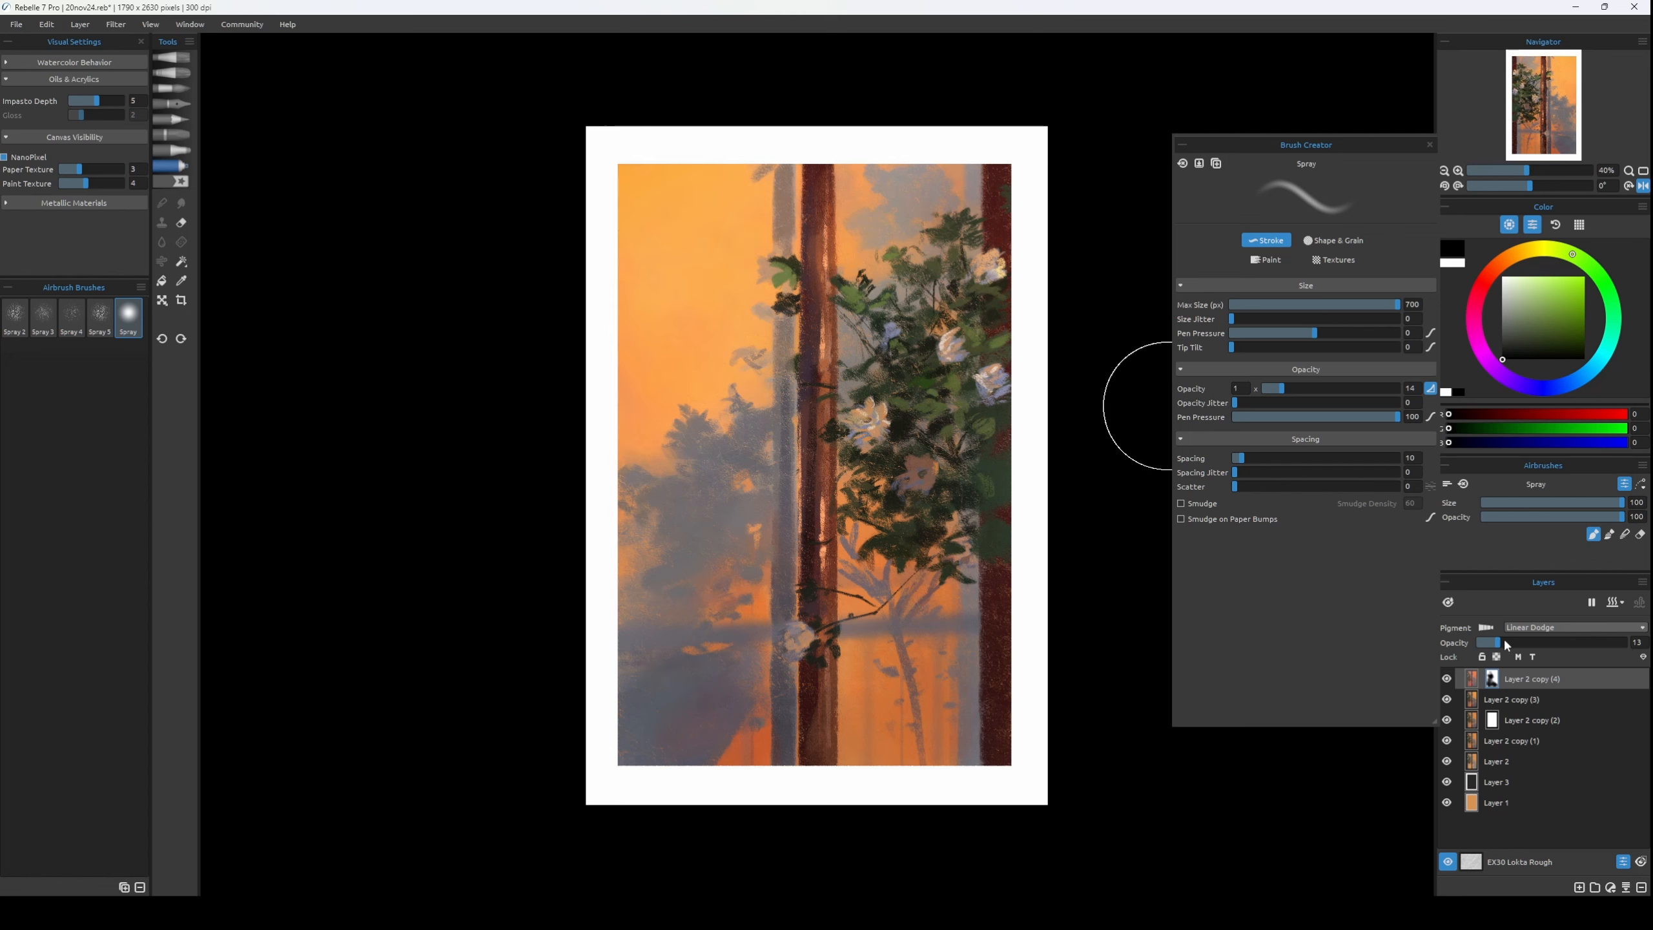
Reduce the Linear Dodge layer's opacity to 5 and merge it into the painting layer below.
{"action": "left_click_drag", "start_coordinate": [1503, 643], "coordinate": [1492, 650]}
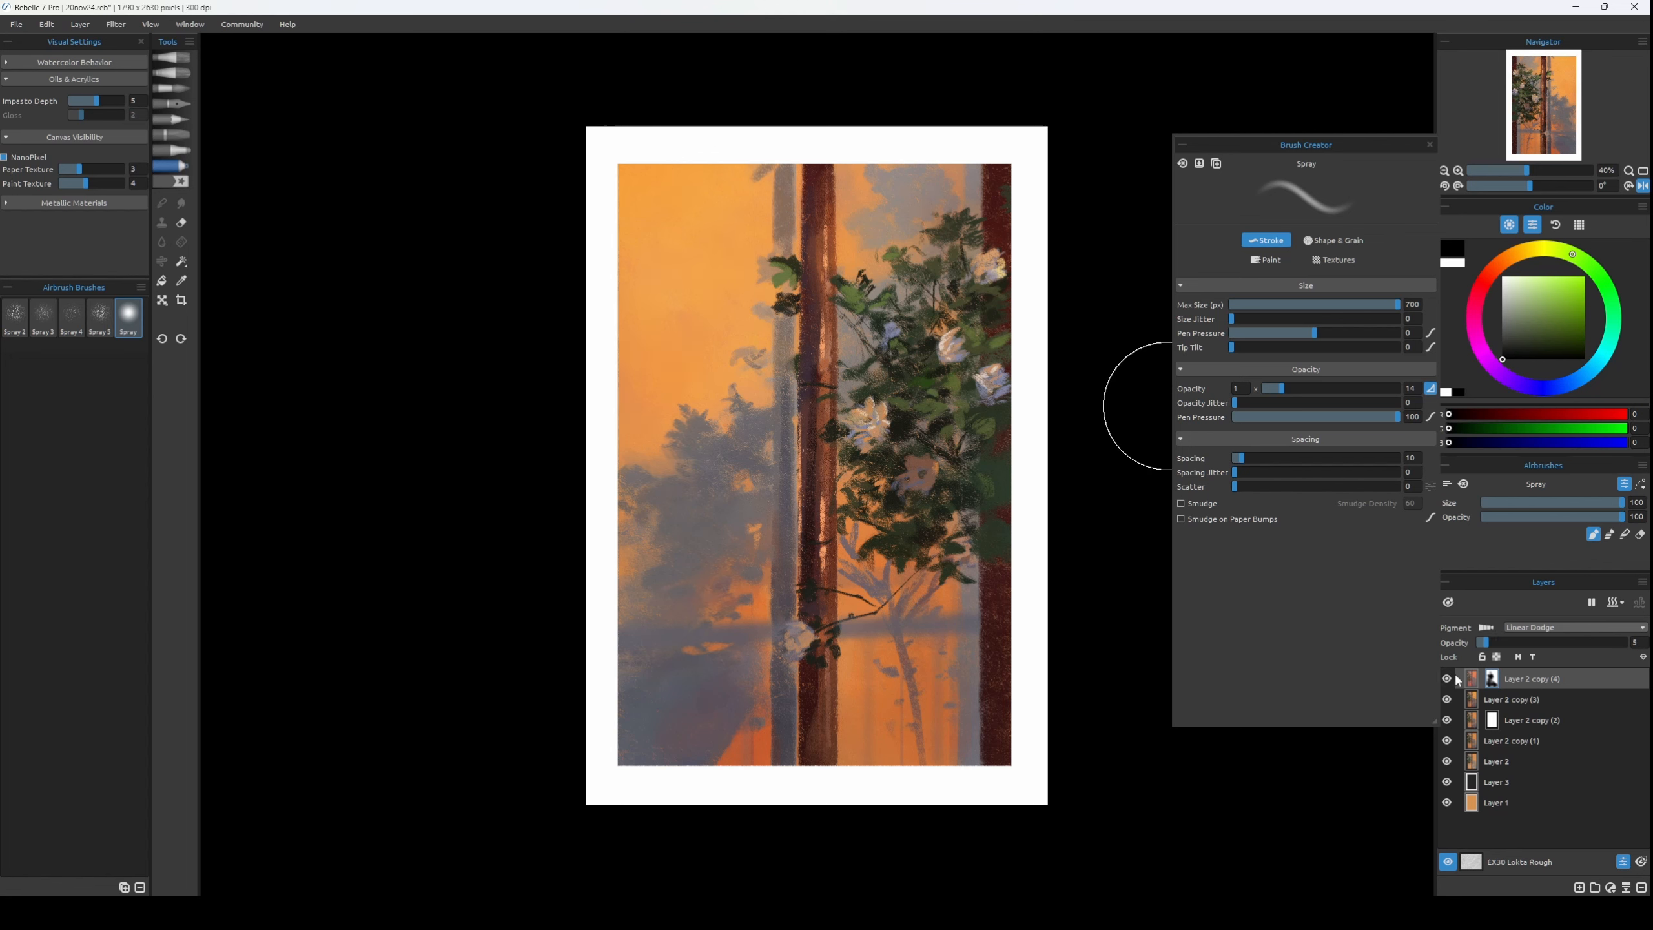
{"action": "left_click", "coordinate": [1536, 693], "text": "ctrl"}
{"action": "key", "text": "ctrl+e"}
Touch up the small leaf cluster beside the upper central trunk with grey RGB 95, 91, 94 using Charcoal HP 2 at size 16.
{"action": "left_click", "coordinate": [173, 182]}
{"action": "key", "text": "bracketleft"}
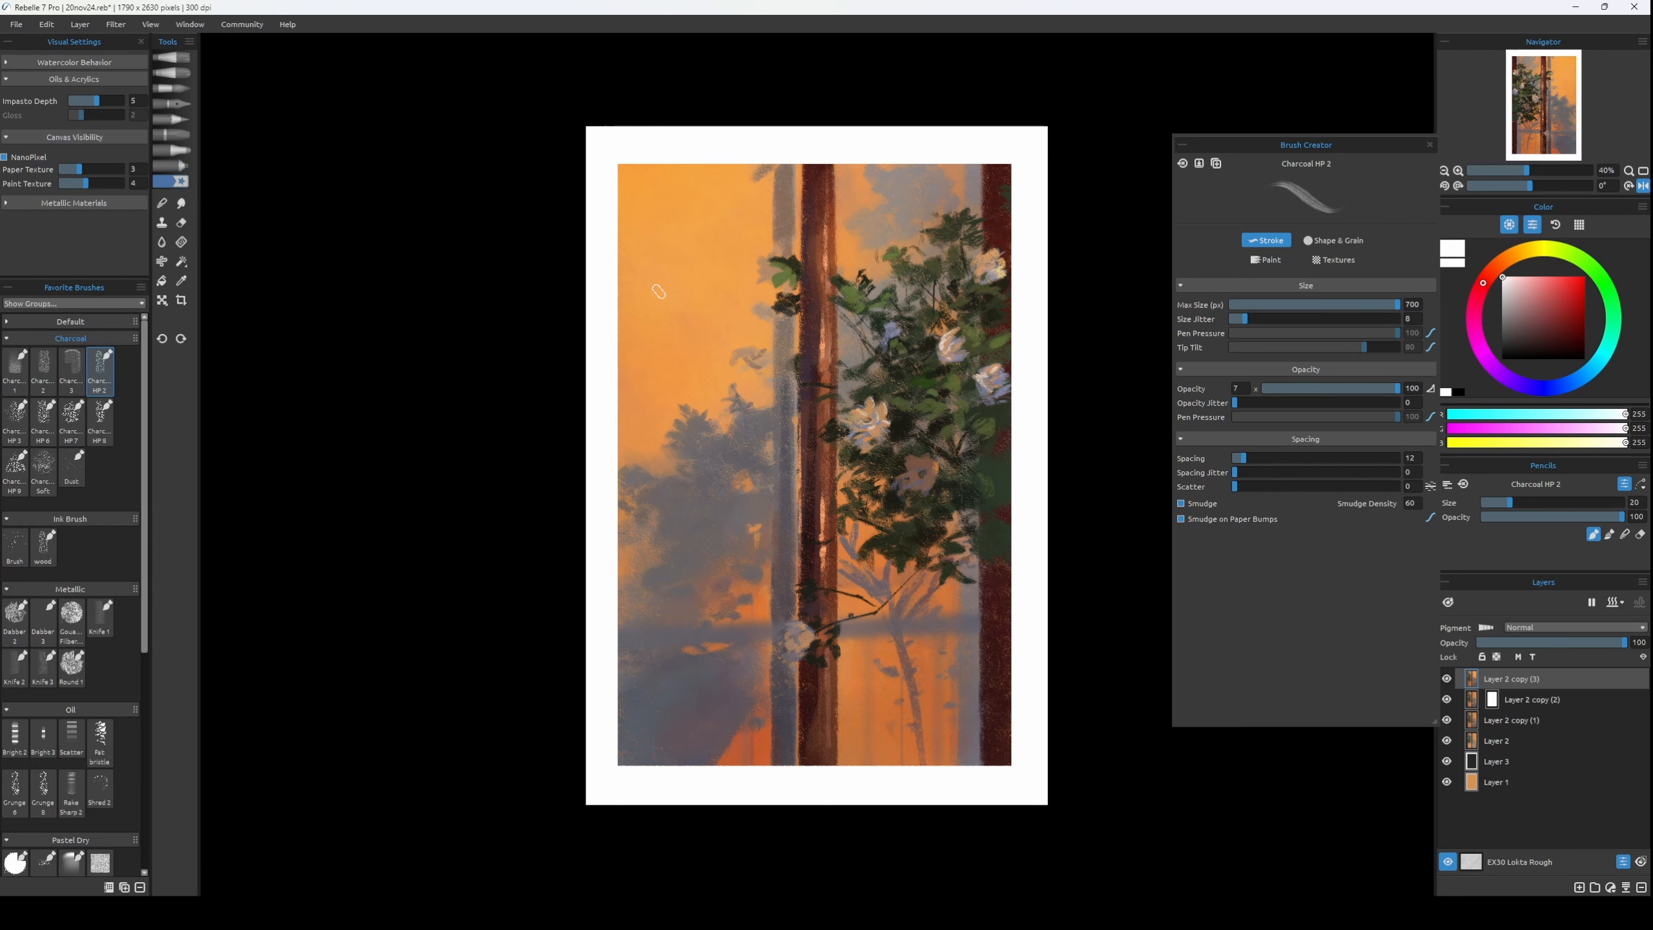
{"action": "left_click", "coordinate": [784, 442], "text": "alt"}
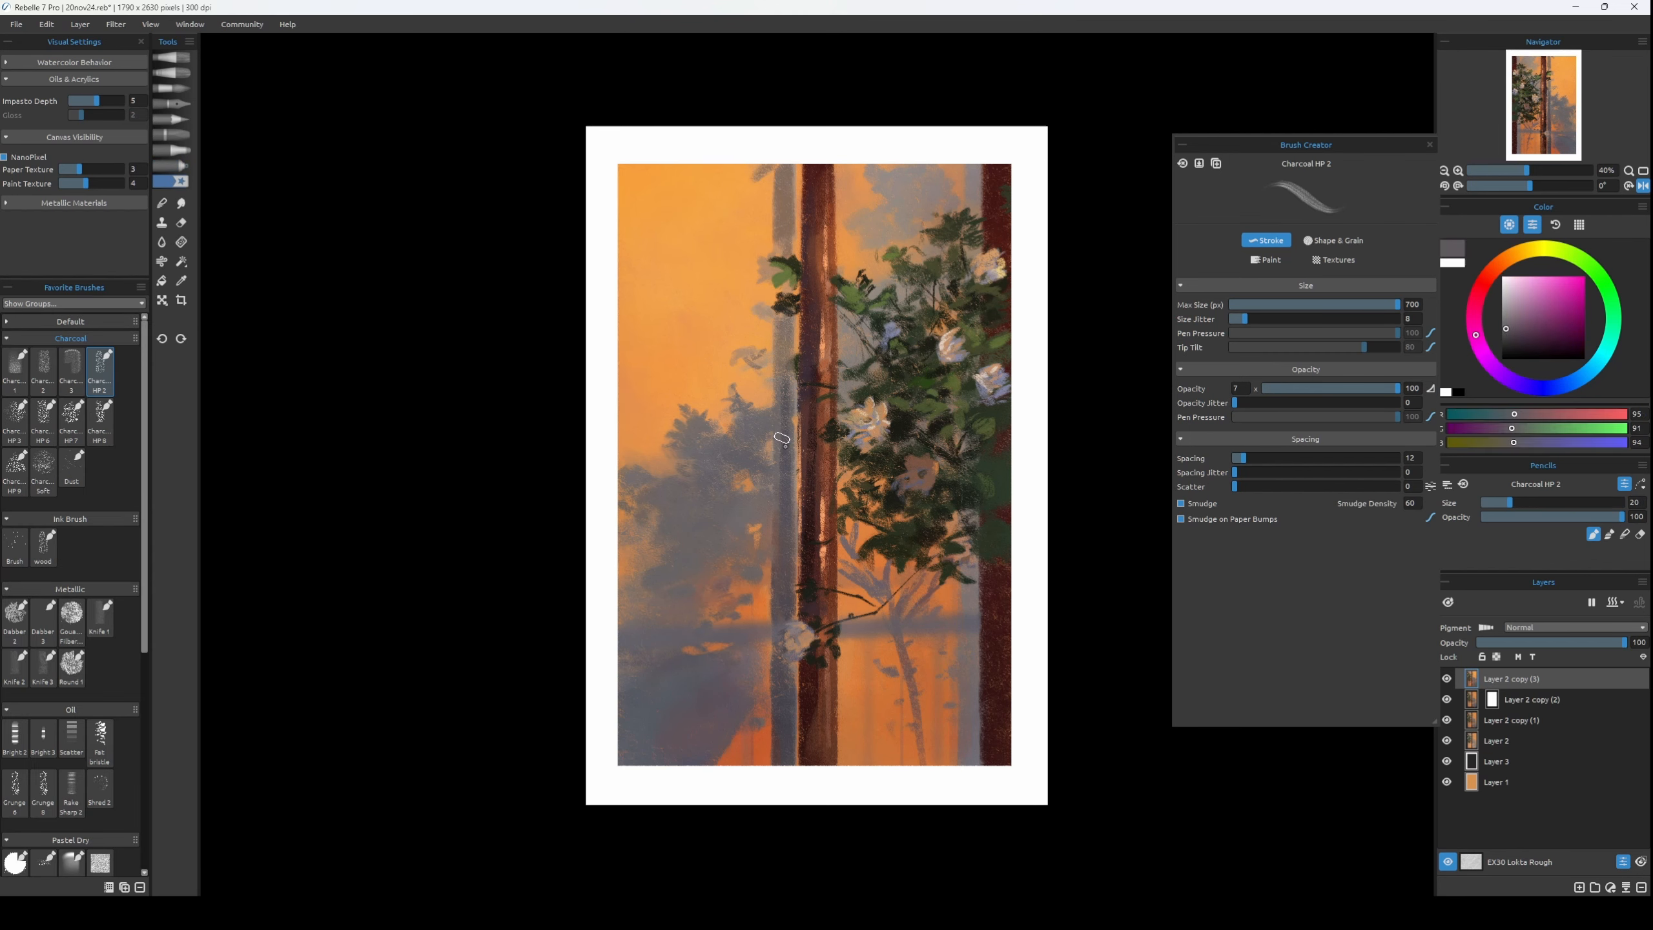
{"action": "left_click", "coordinate": [782, 325], "text": "alt"}
{"action": "left_click_drag", "start_coordinate": [765, 311], "coordinate": [771, 317]}
{"action": "left_click", "coordinate": [782, 277], "text": "alt"}
Sample muted olive RGB 113, 100, 70 from the foliage edge, flip the canvas back and save the painting.
{"action": "left_click", "coordinate": [860, 281], "text": "alt"}
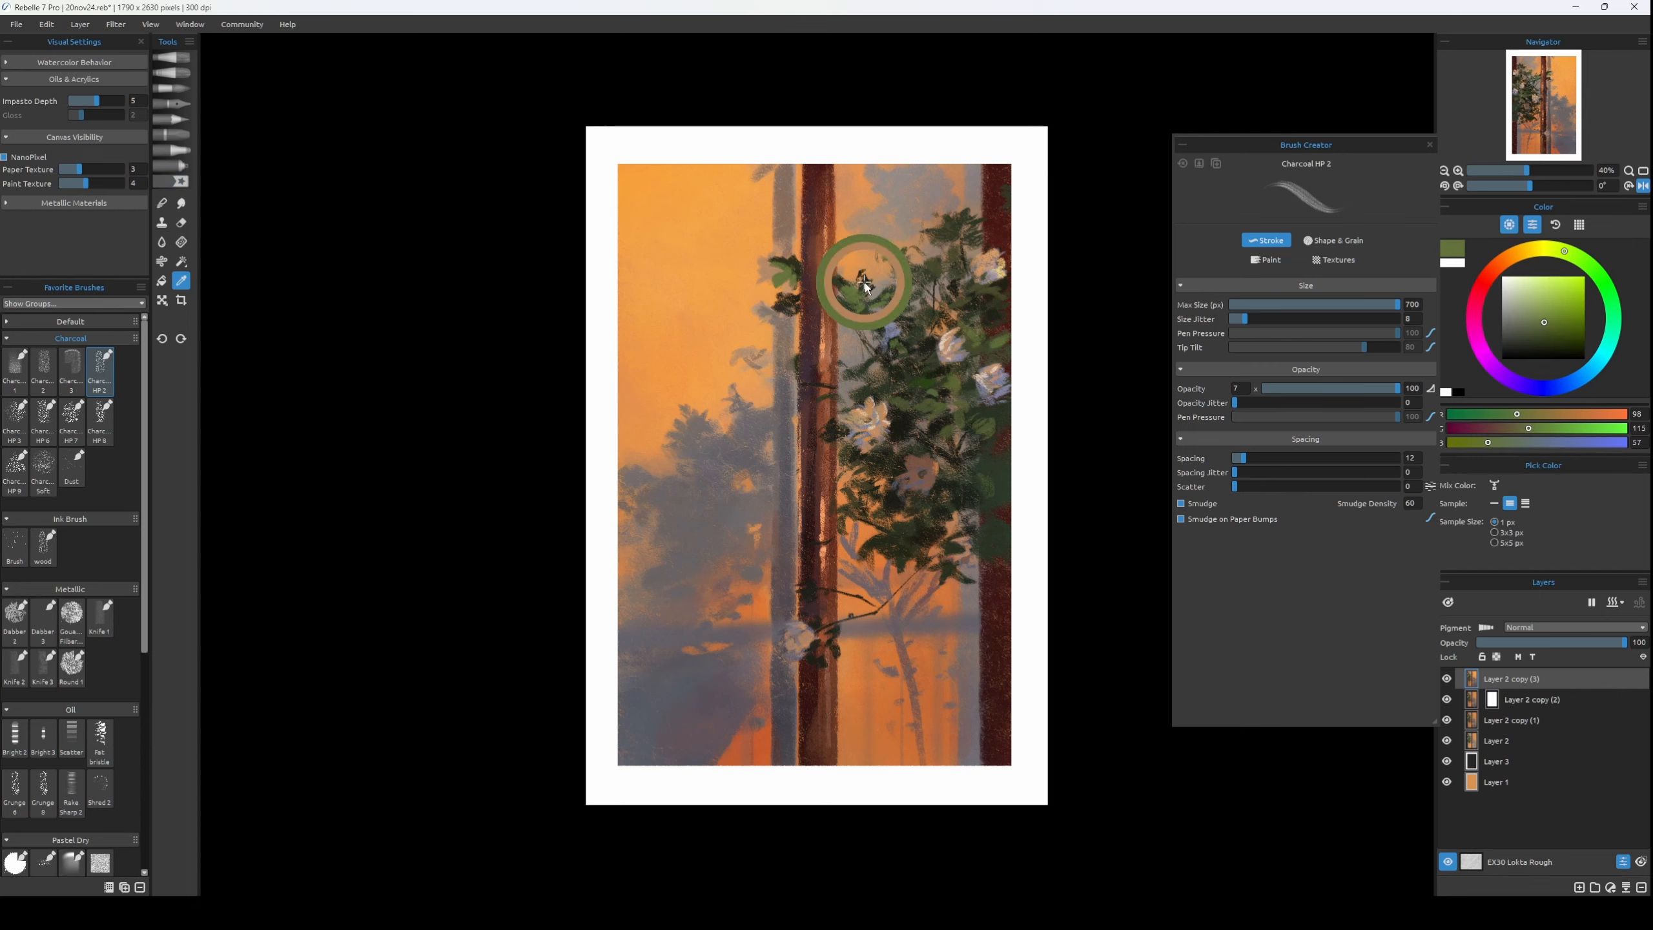
{"action": "key", "text": "h"}
{"action": "key", "text": "ctrl+s"}
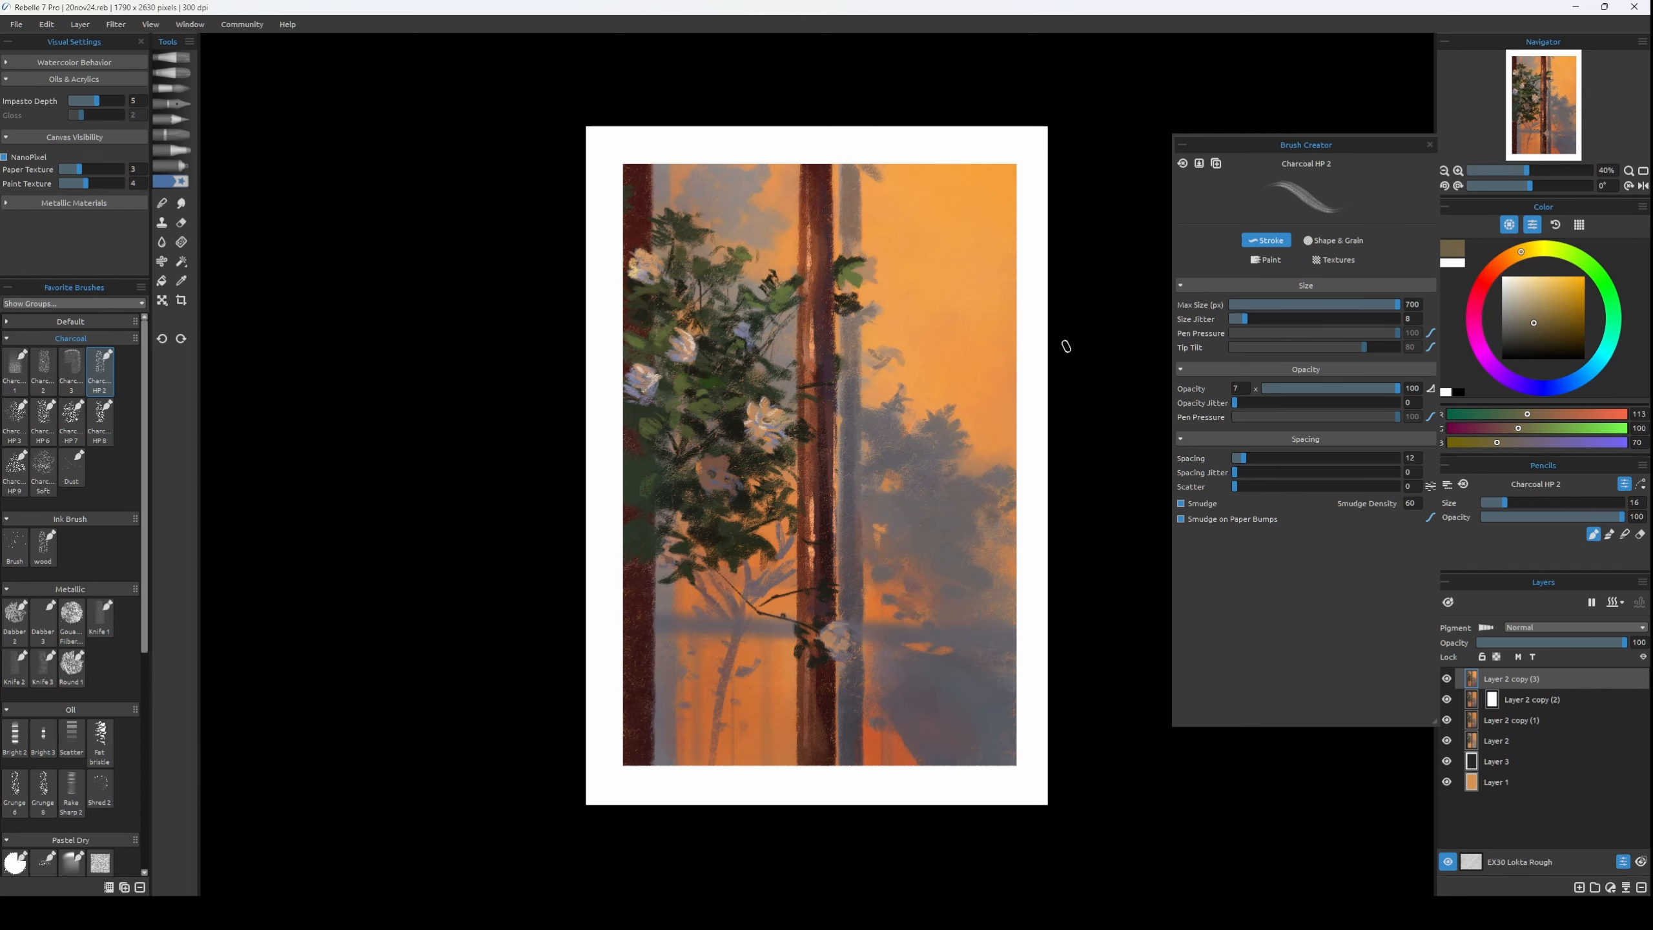